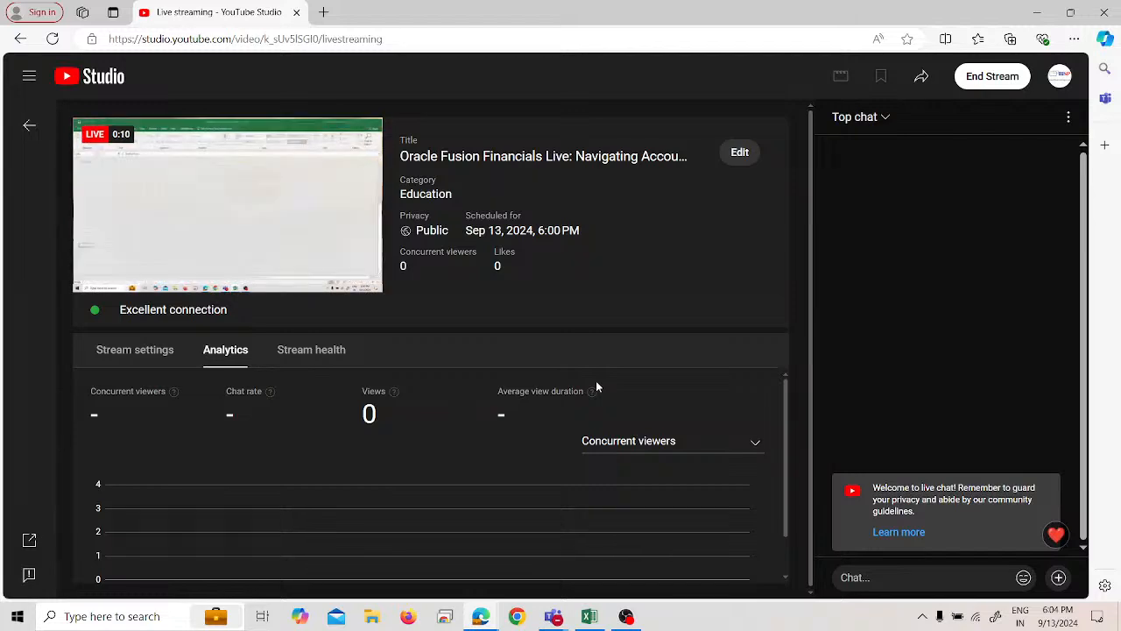
Step: Switch to the Excel workbook and review the receipt write-off and revenue recognition notes on Sheet2
left_click(1041, 9)
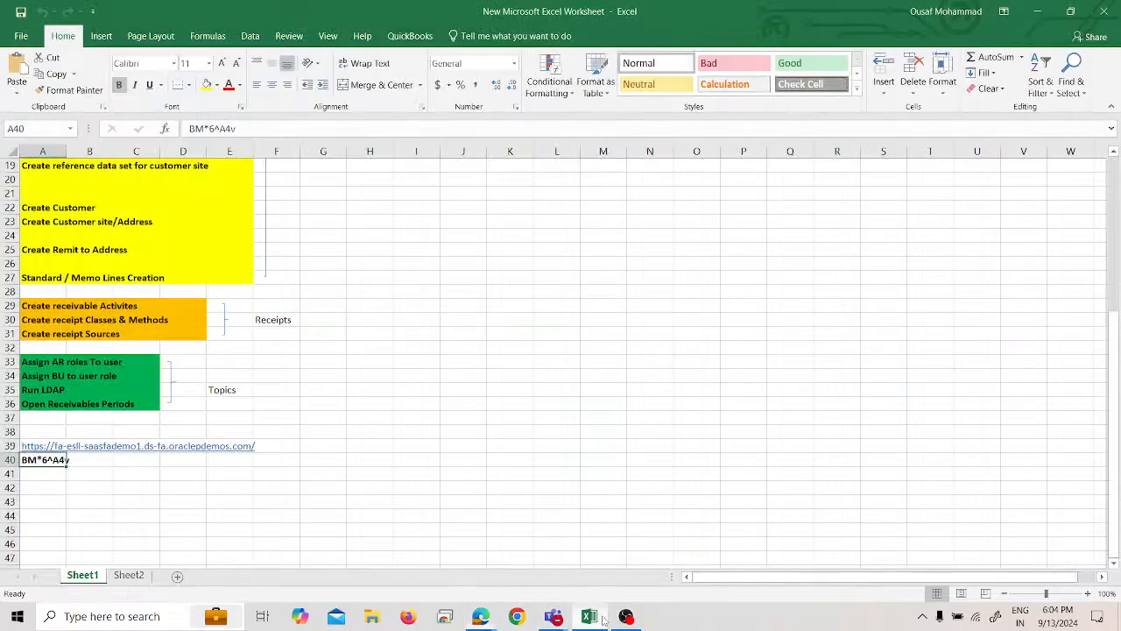
left_click(590, 616)
left_click(128, 576)
scroll(142, 373, "up", 1)
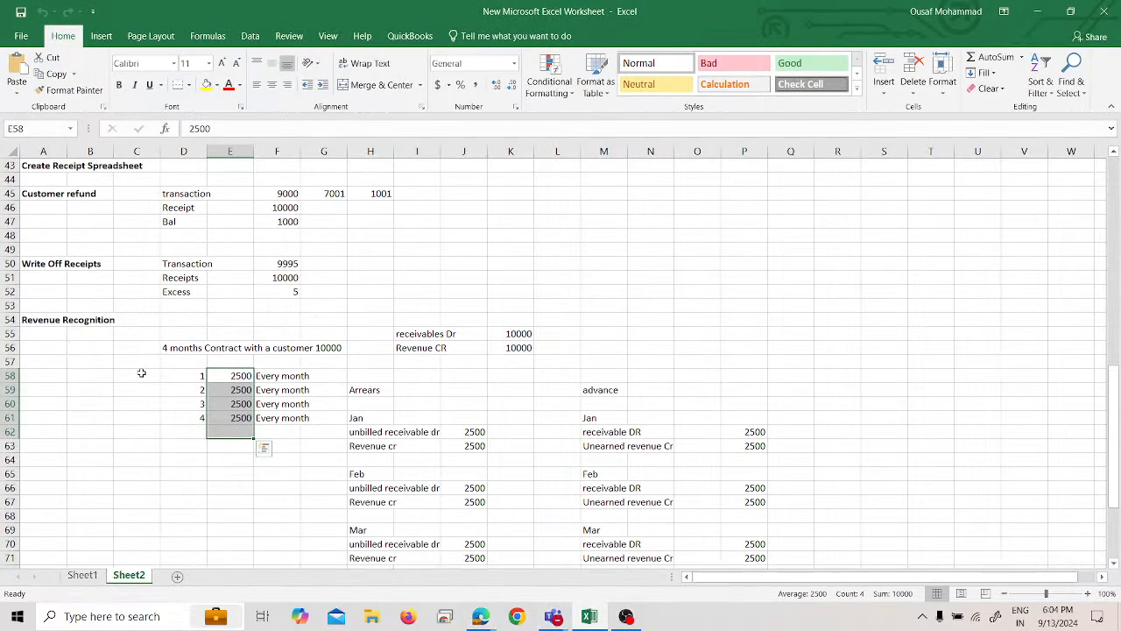
scroll(163, 391, "down", 7)
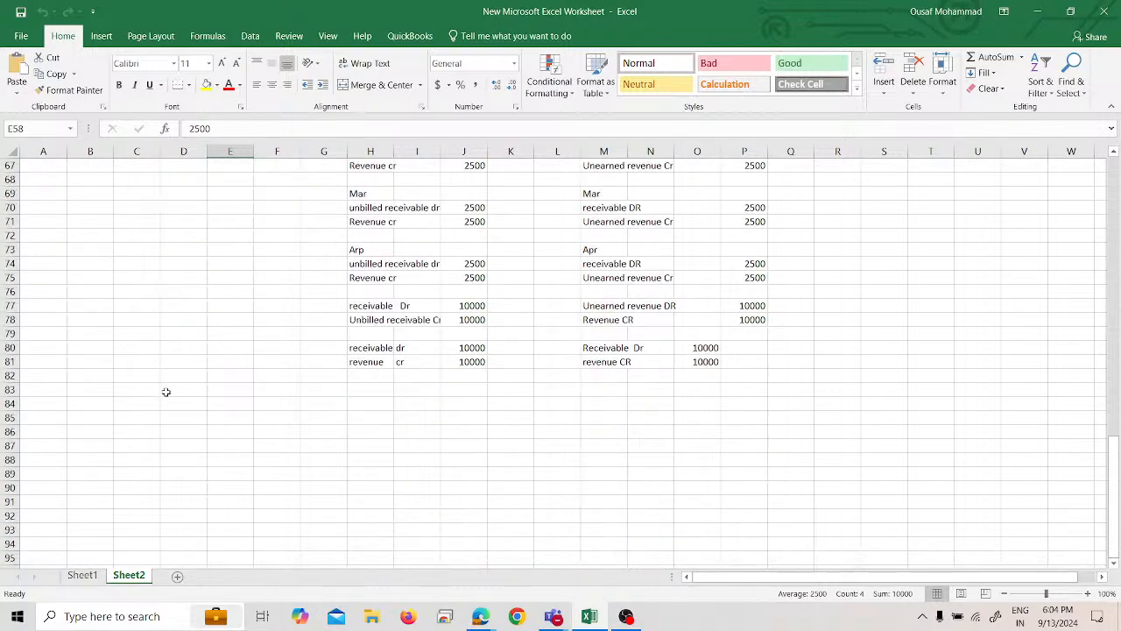
scroll(151, 380, "up", 8)
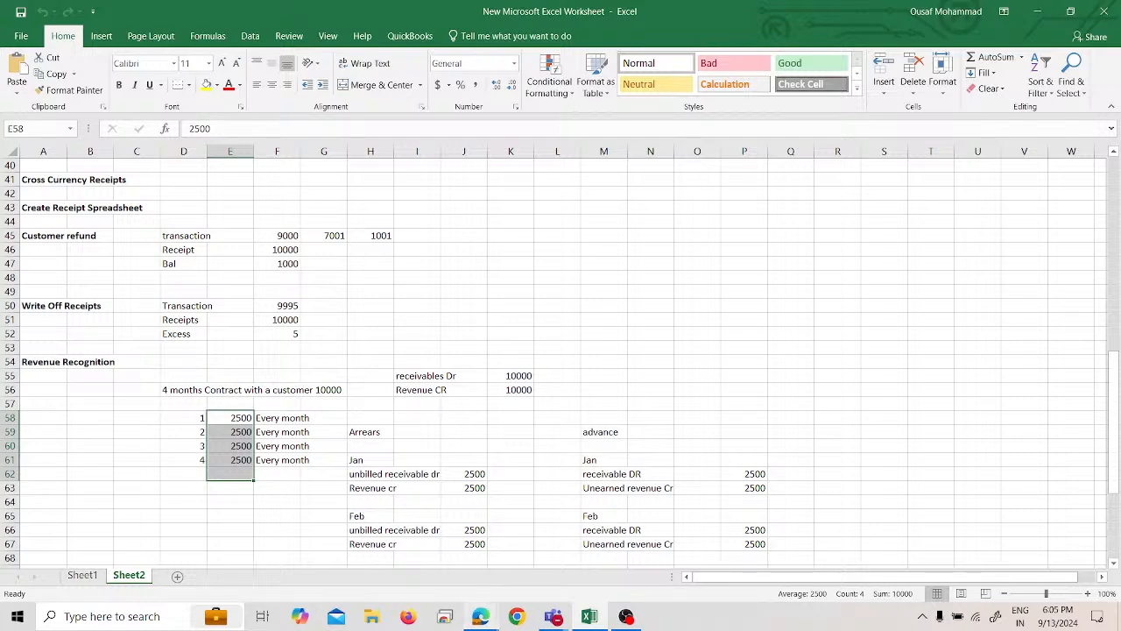
Step: Switch to Oracle Fusion in Edge and open the APL_IMPL implementation project from Setup and Maintenance
left_click(480, 616)
left_click(413, 562)
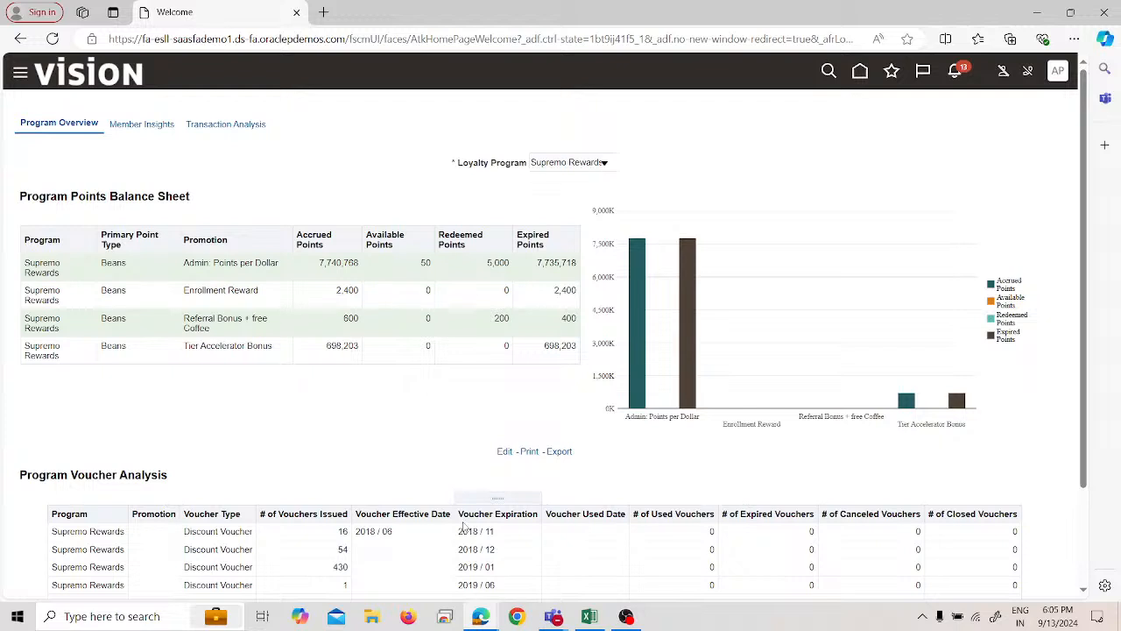
left_click(1058, 74)
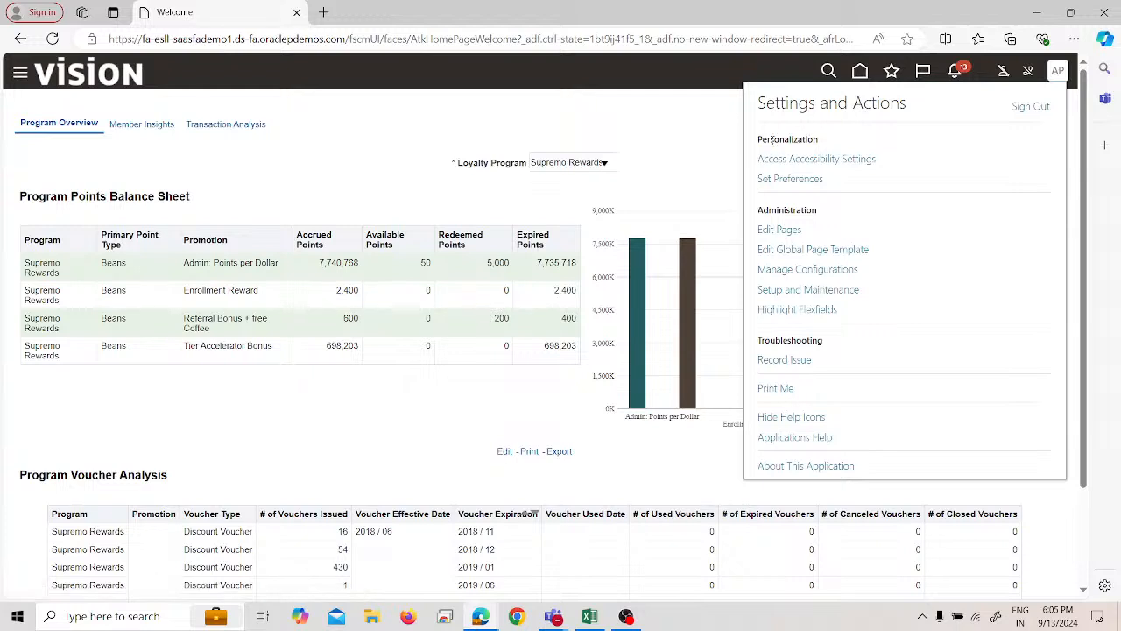
left_click(819, 290)
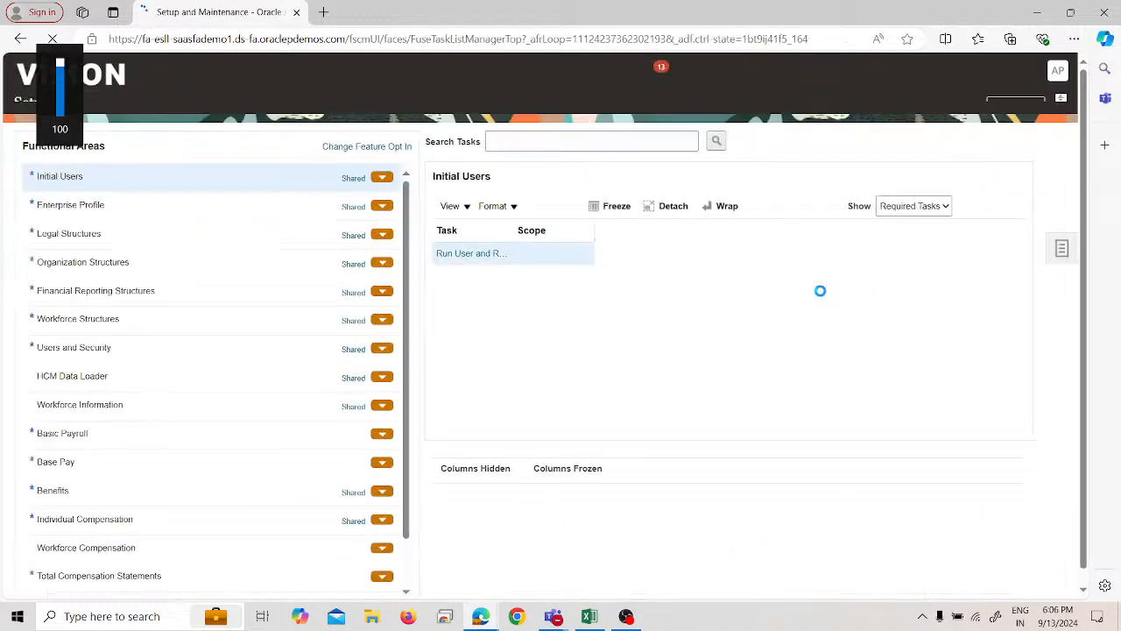
left_click(1057, 270)
left_click(988, 156)
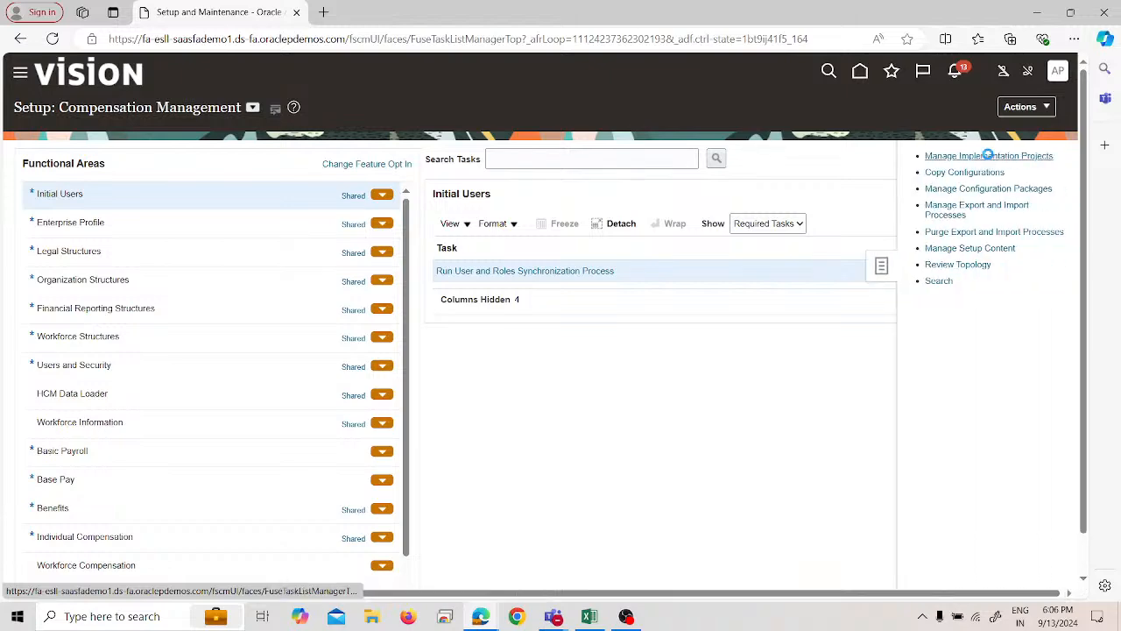
left_click(50, 450)
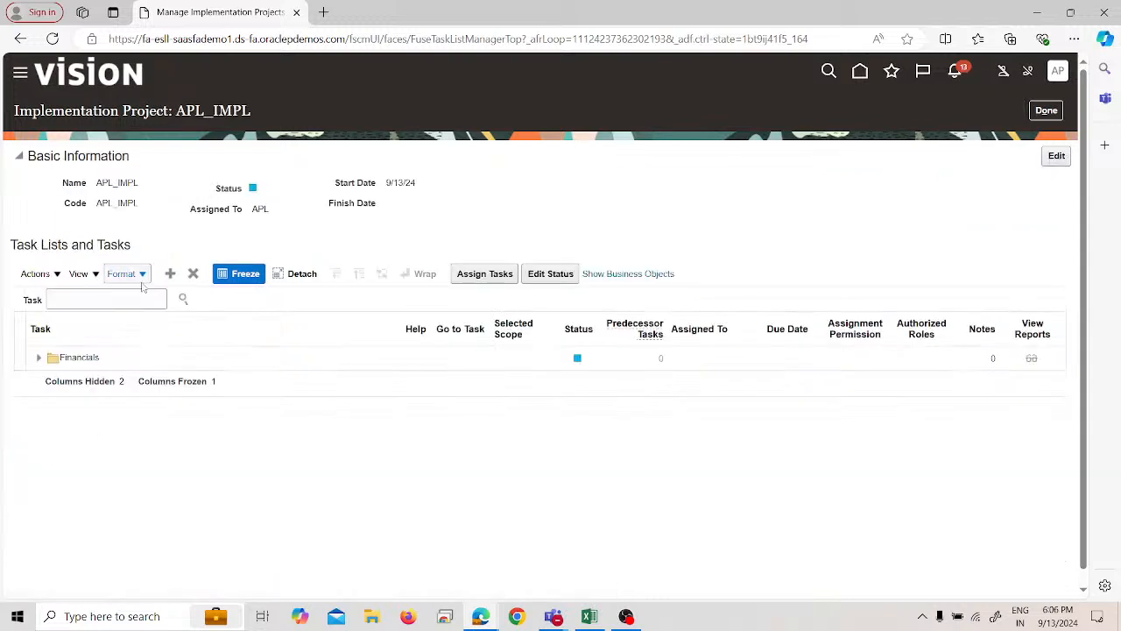
Step: Search the project's tasks for "system options" and open the Manage Receivables System Options task
left_click(140, 298)
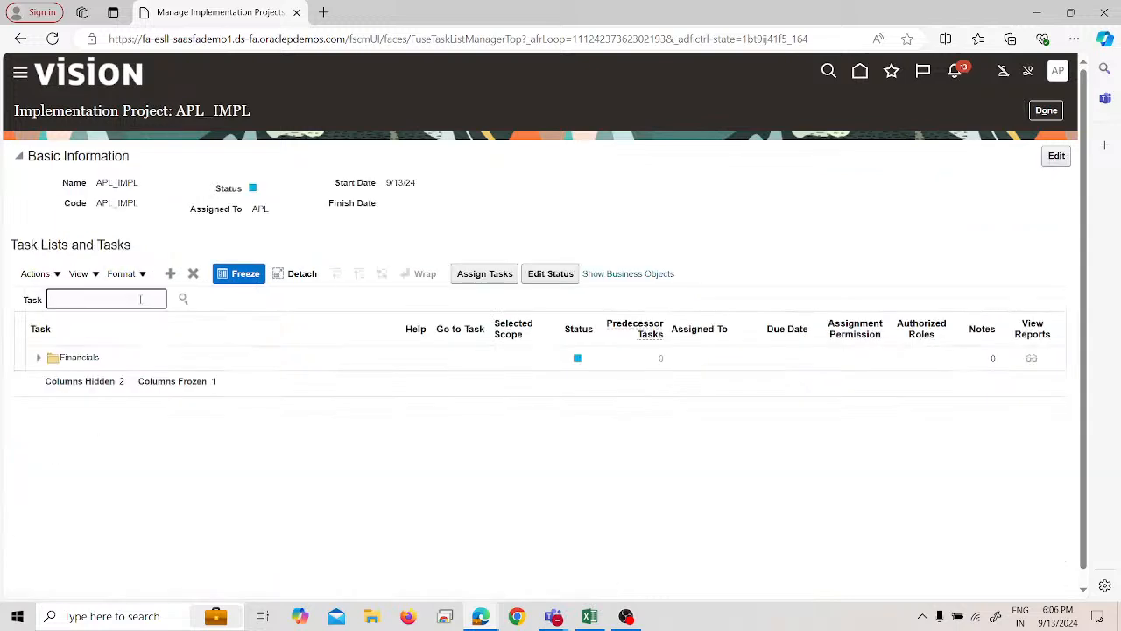
type("system options")
key("Return")
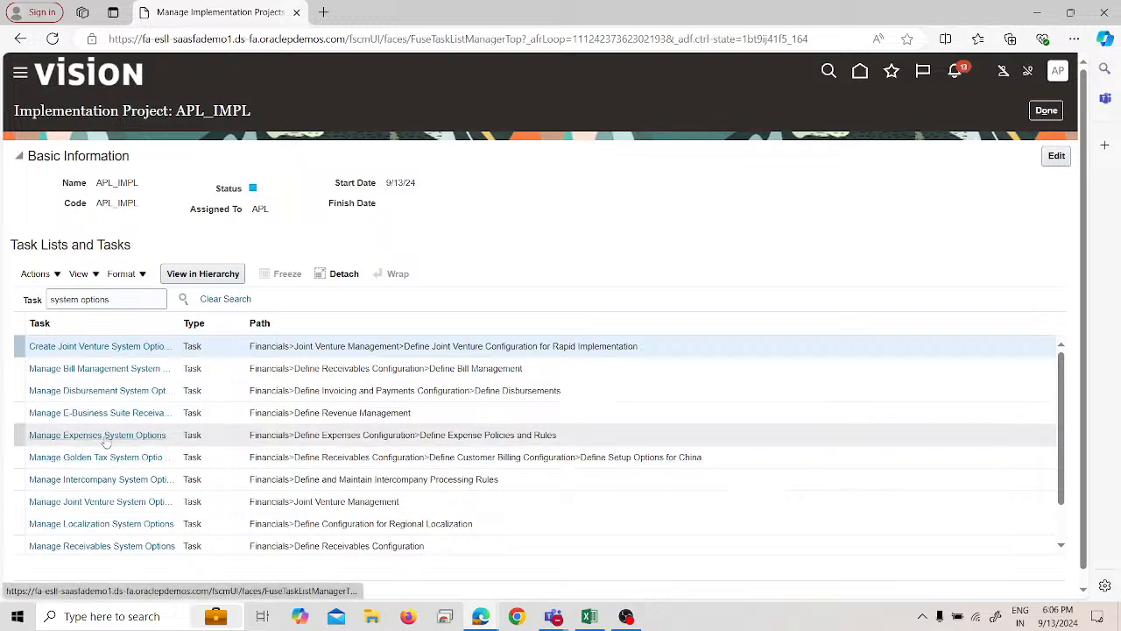
scroll(98, 508, "down", 2)
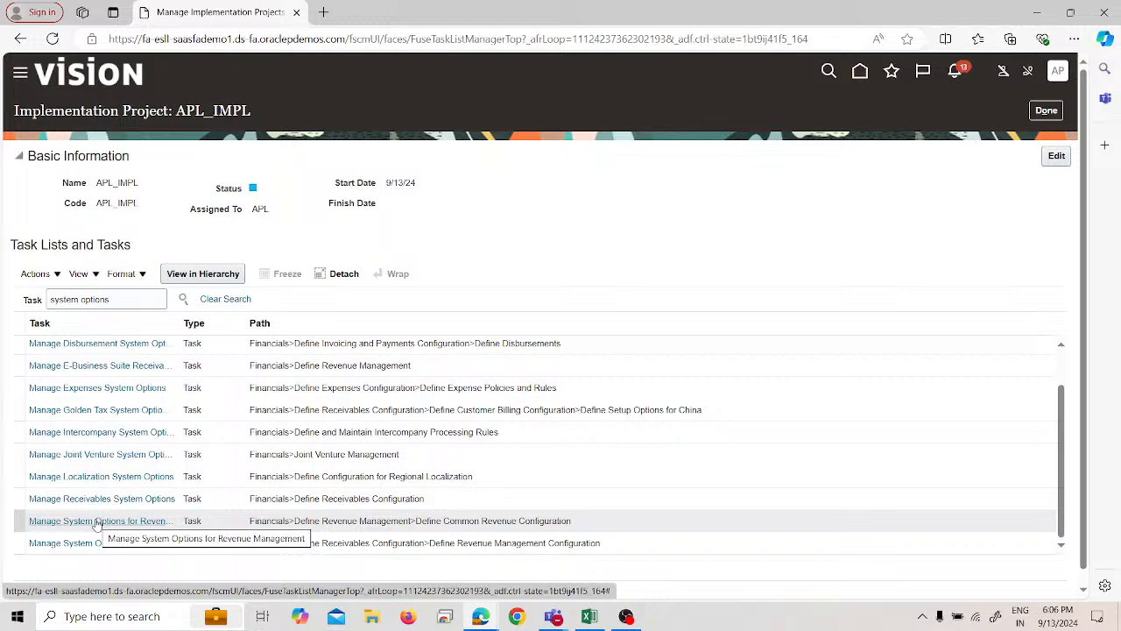
left_click(103, 499)
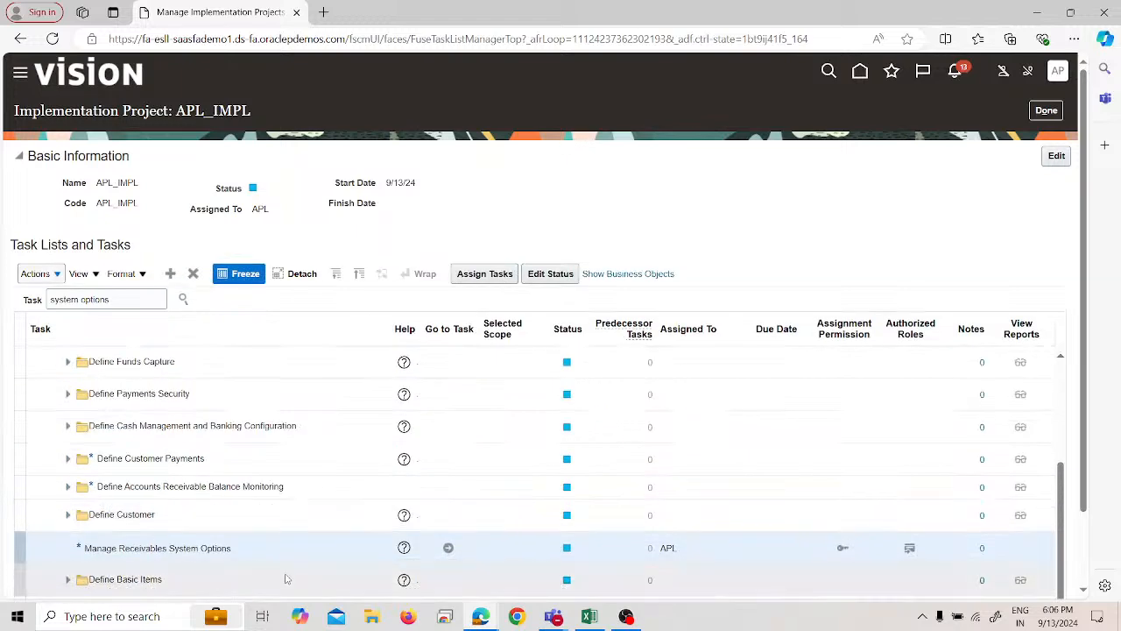
left_click(449, 548)
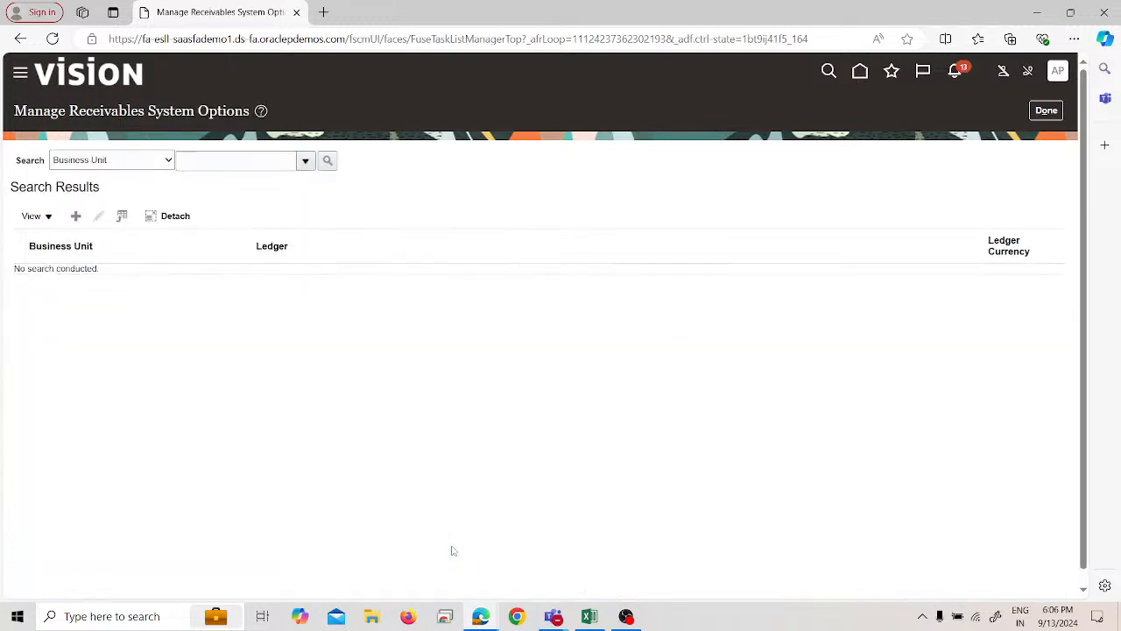
Step: Find the APL US Business Unit and open its Cash Processing system options for editing
left_click(242, 161)
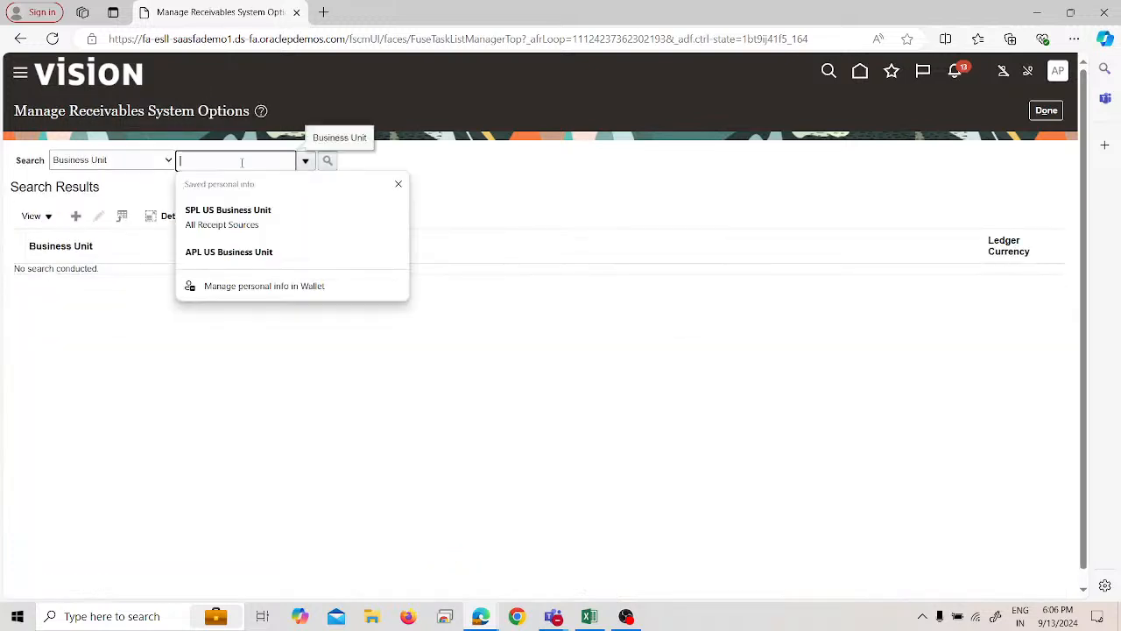
left_click(250, 251)
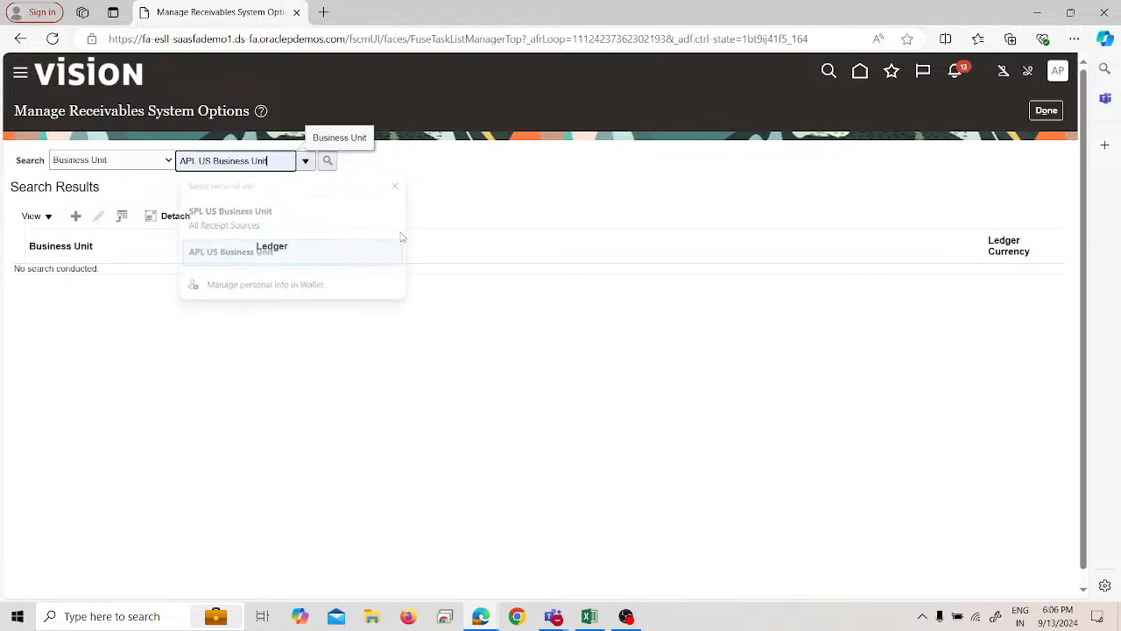
left_click(329, 161)
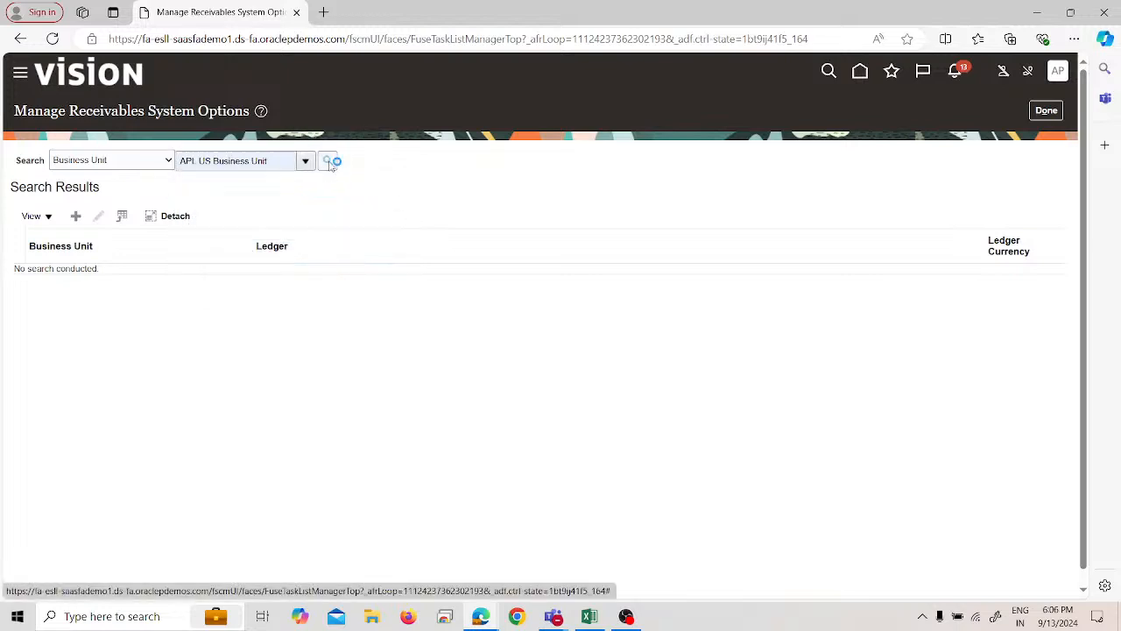
left_click(188, 279)
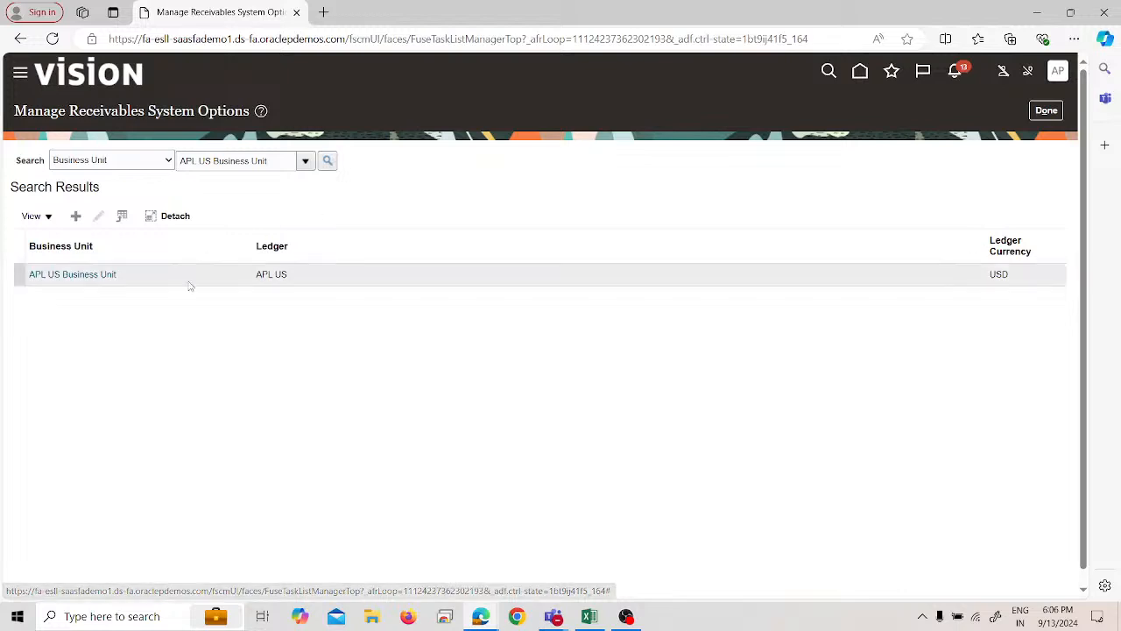
left_click(99, 216)
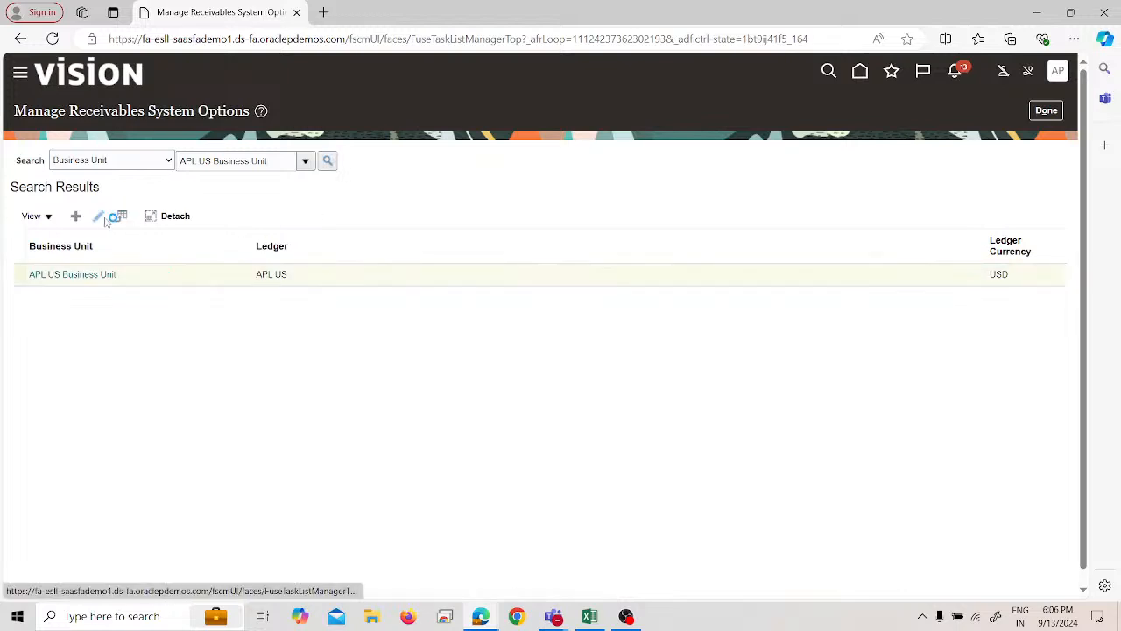
left_click(112, 277)
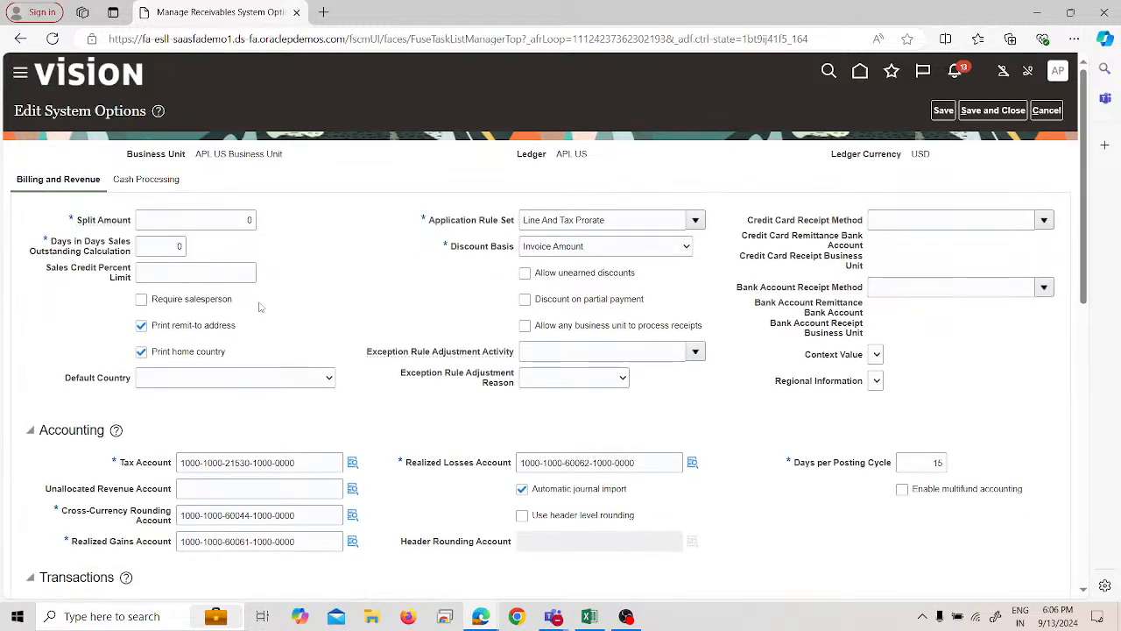
left_click(147, 182)
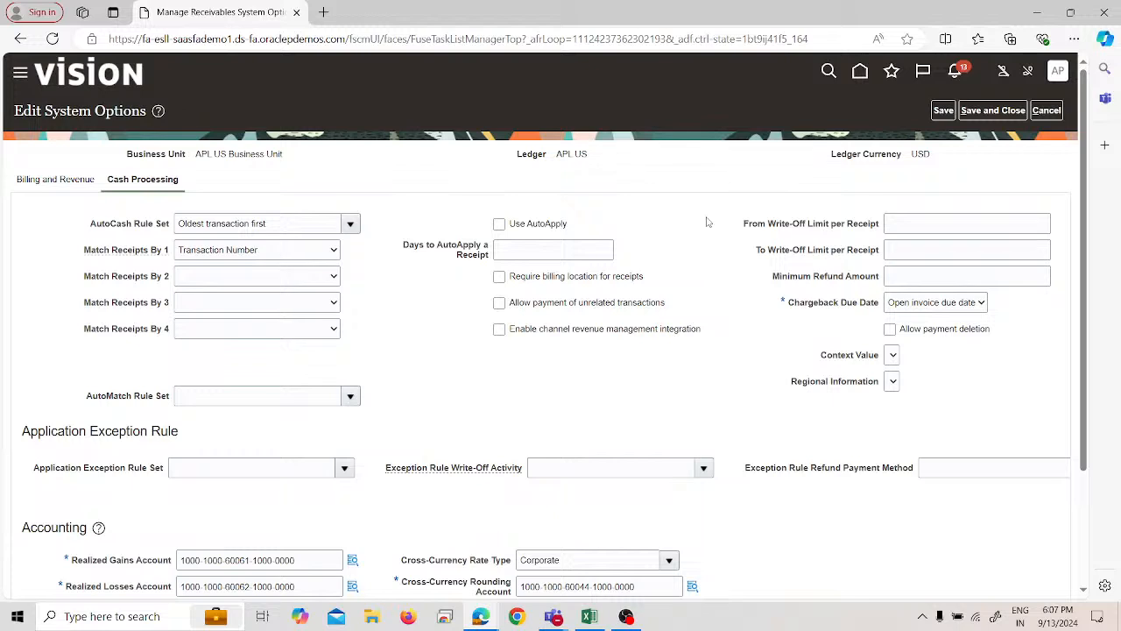
Step: Set the write-off limit per receipt to range from 1 to 100
left_click(953, 227)
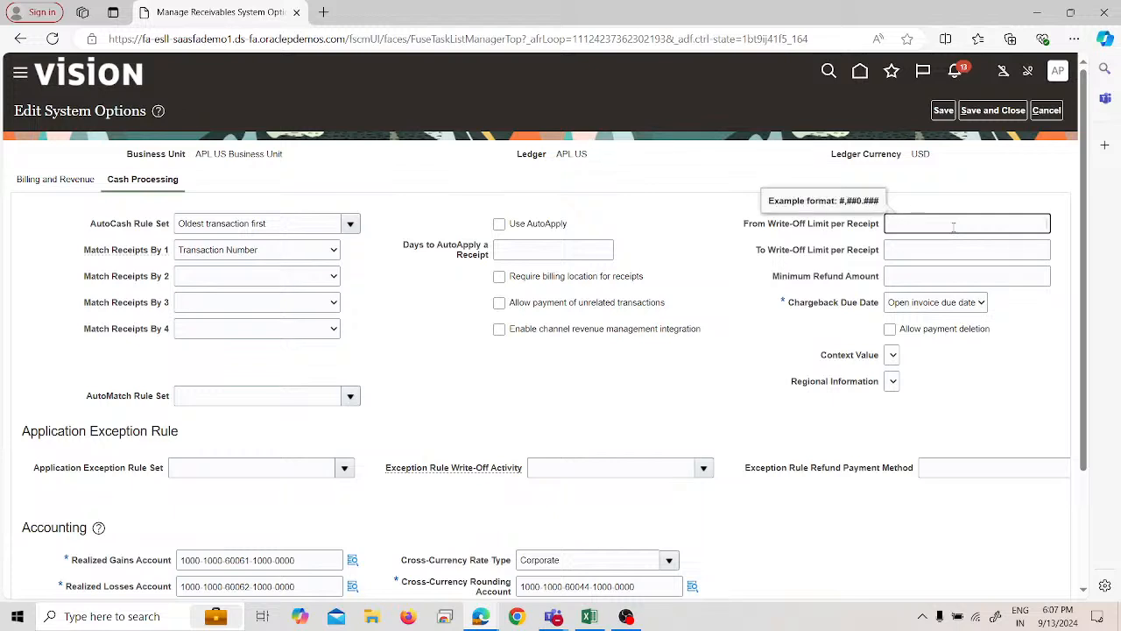
type("1")
left_click(970, 252)
type("10")
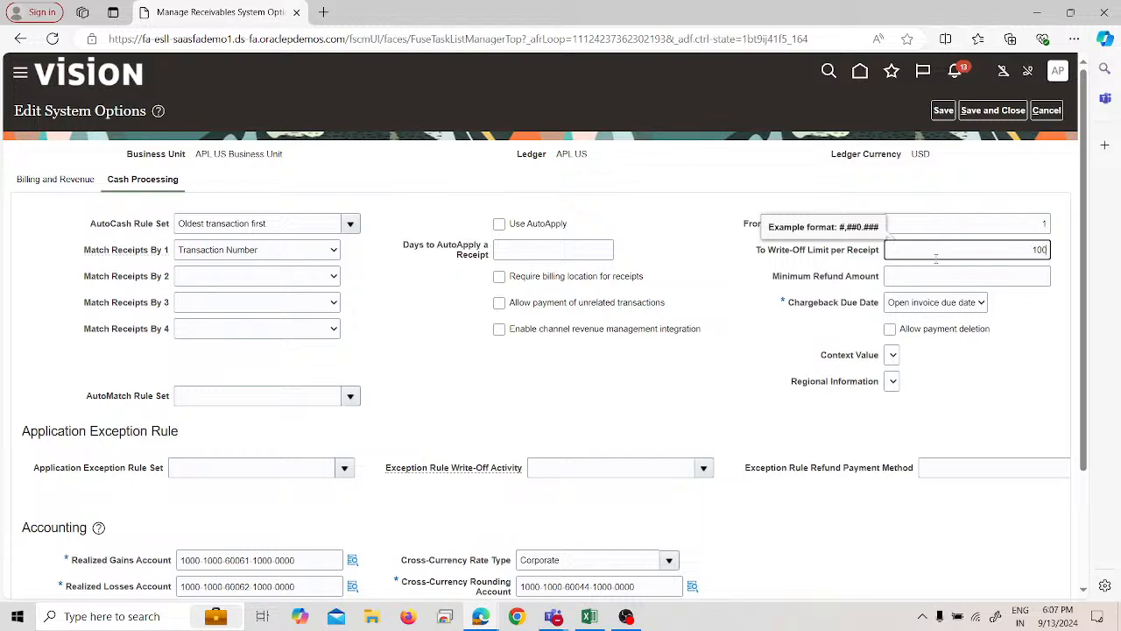
left_click(752, 163)
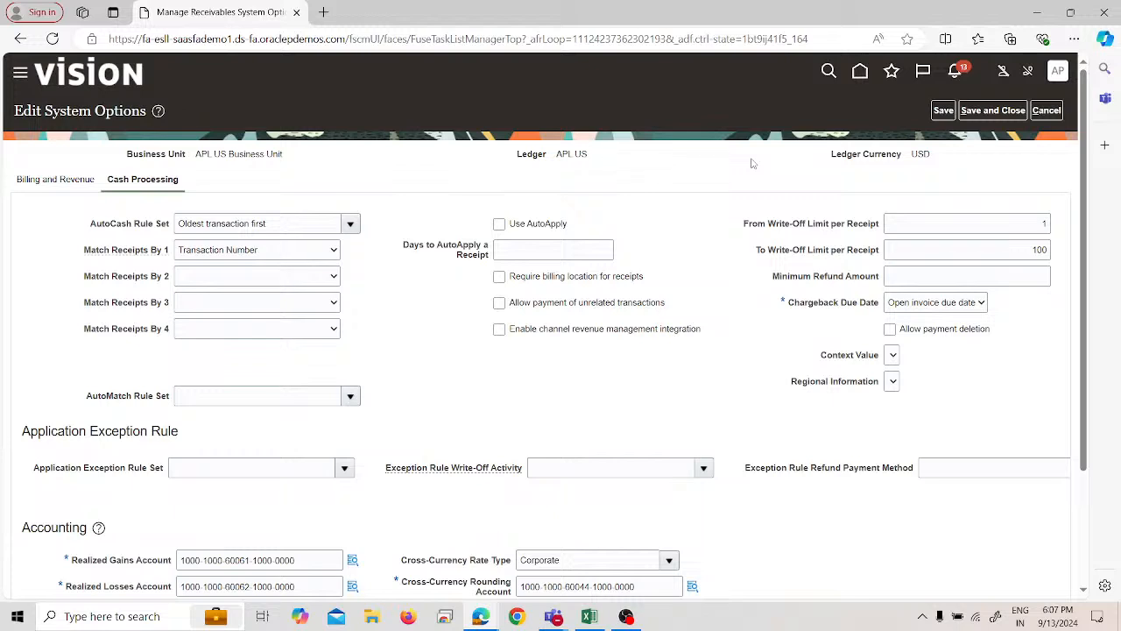
Step: Change the write-off limits per receipt to from -5,000 to 5,000
left_click(1045, 224)
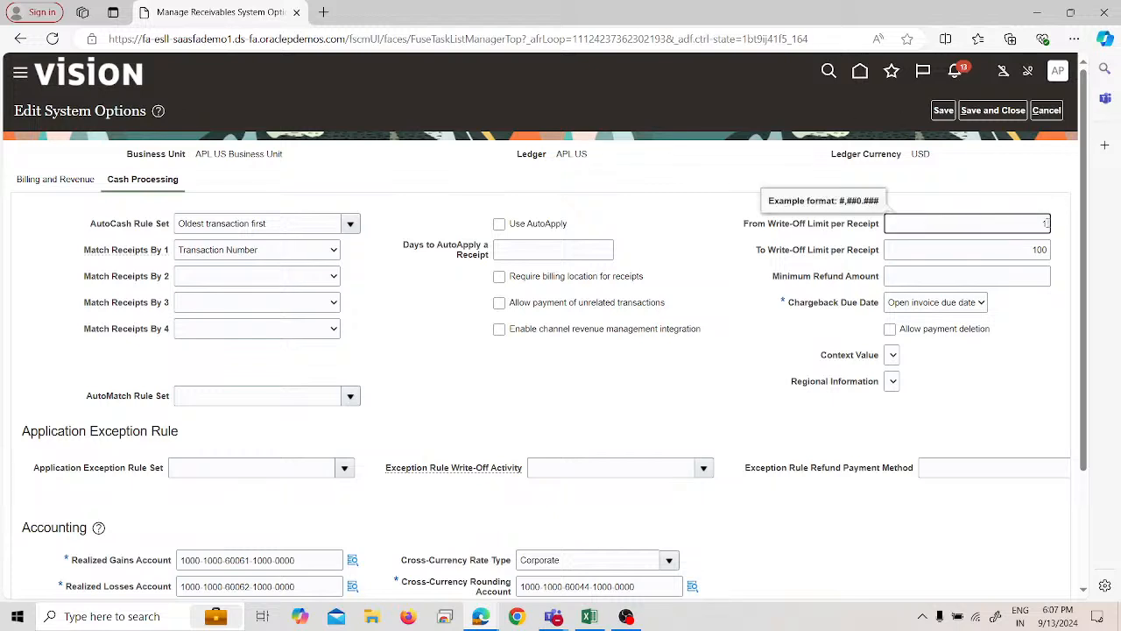
type("-5000")
left_click(1038, 252)
key("BackSpace")
key("BackSpace")
key("BackSpace")
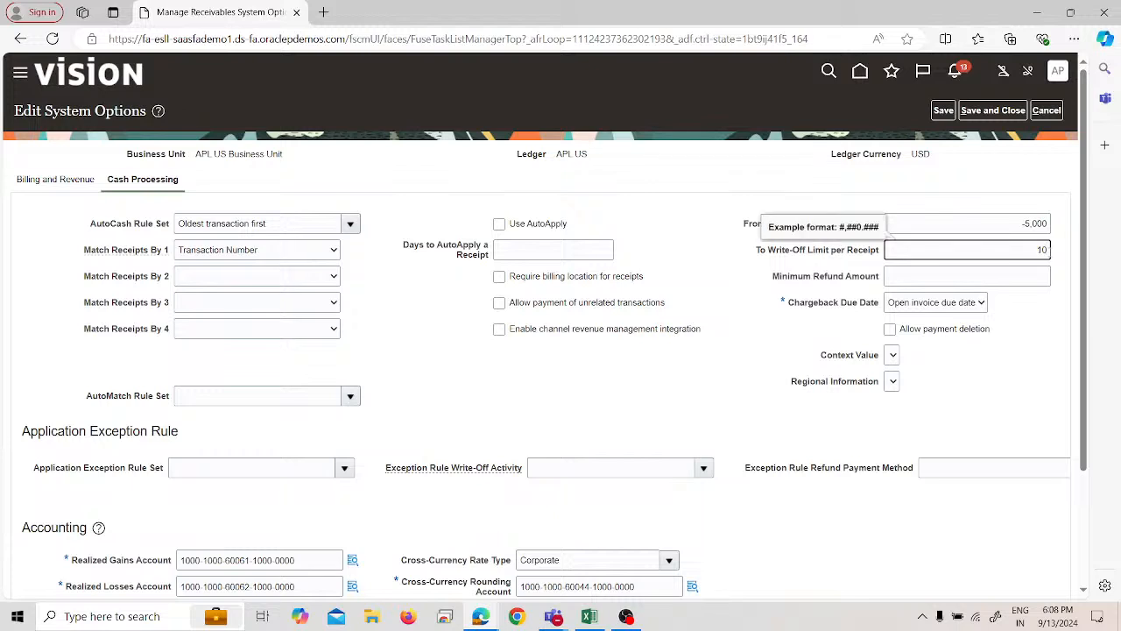
type("5000")
left_click(990, 185)
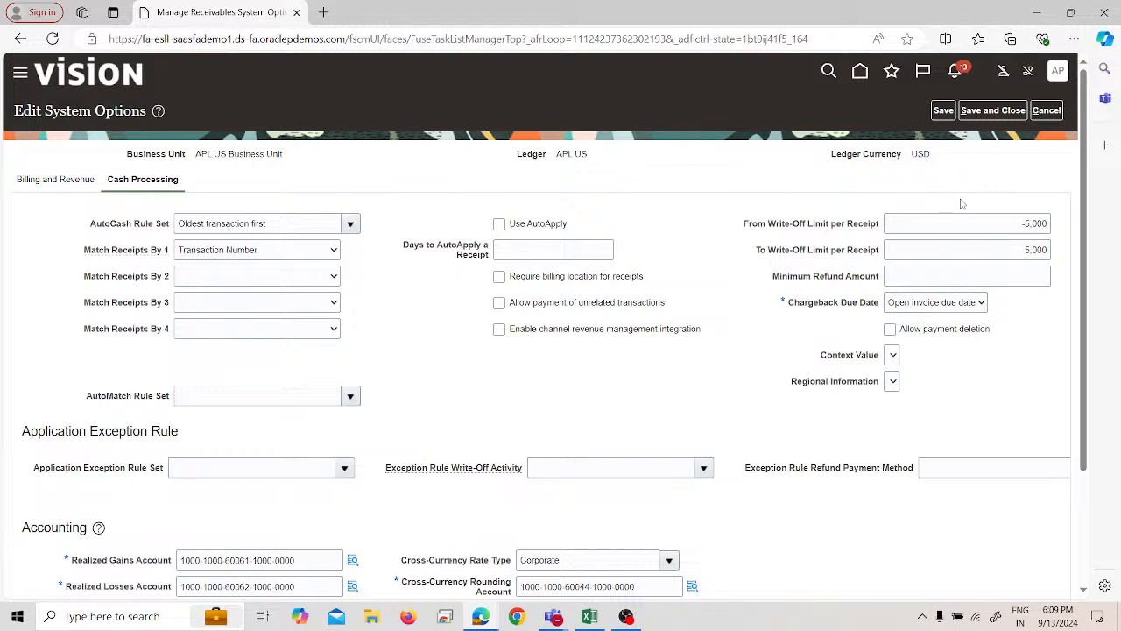
Step: Set the write-off limits per receipt to from 1 to 1,000, then save the system options and return to the implementation project
left_click(1014, 223)
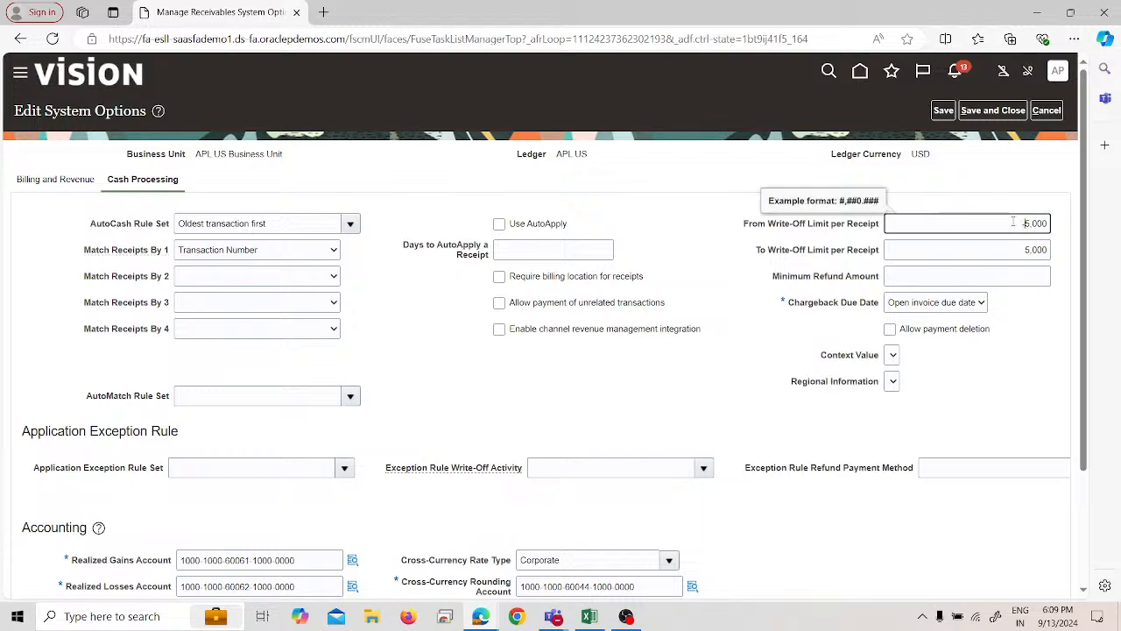
key("BackSpace")
key("BackSpace")
key("BackSpace")
key("BackSpace")
key("BackSpace")
key("BackSpace")
type("1")
double_click(1044, 249)
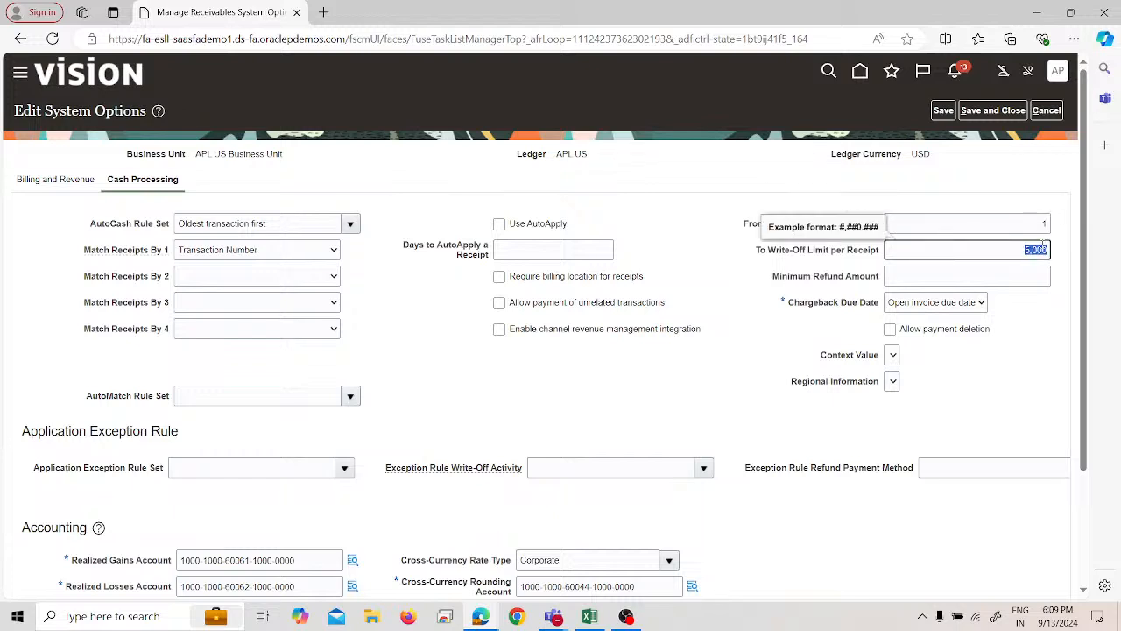
type("1000")
left_click(985, 195)
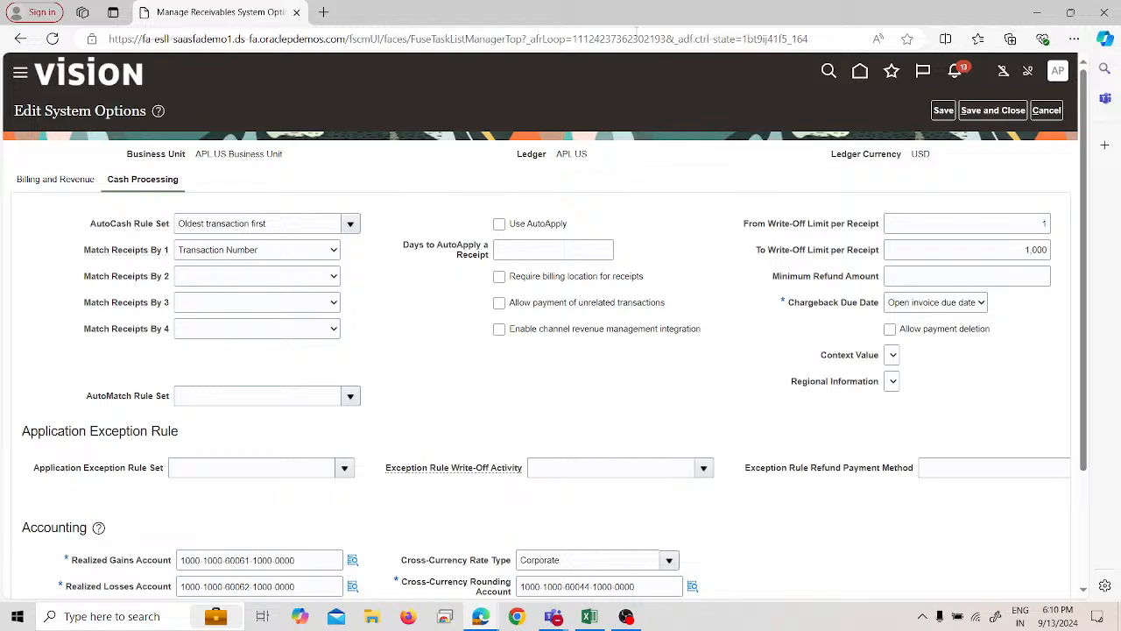
left_click(987, 110)
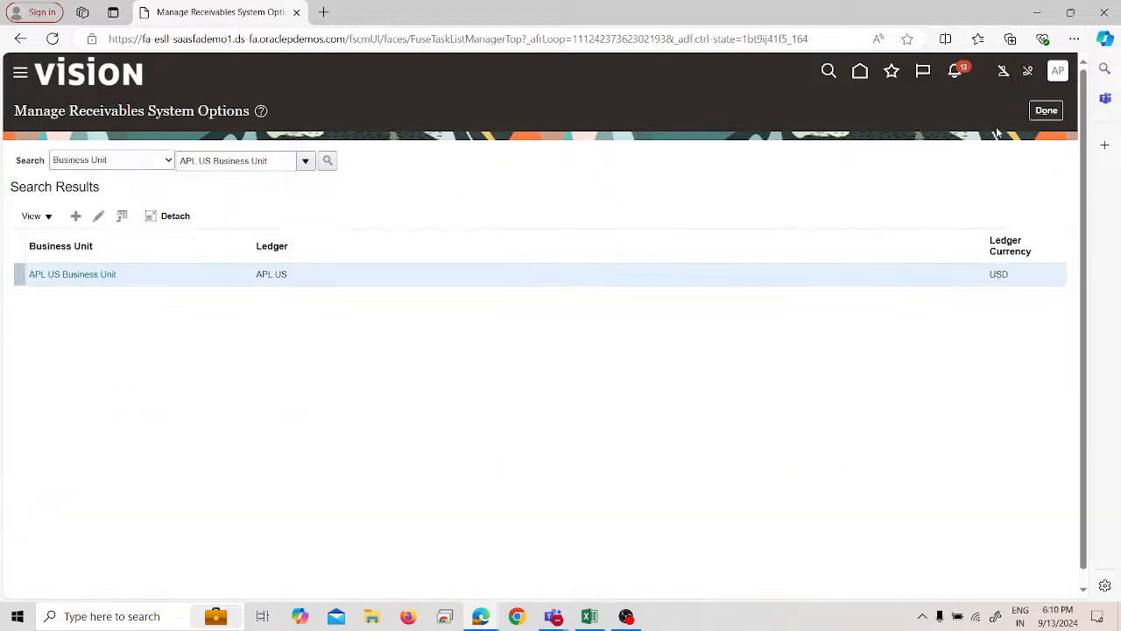
left_click(1045, 111)
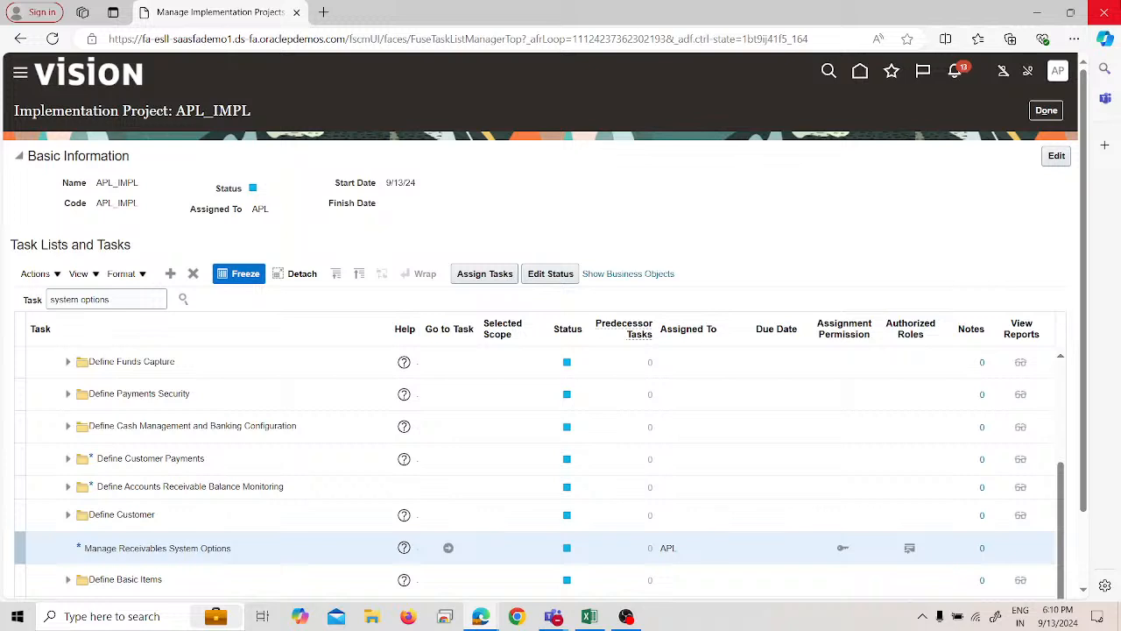
Step: Sign out of Oracle Applications Cloud and confirm the logout
left_click(1055, 74)
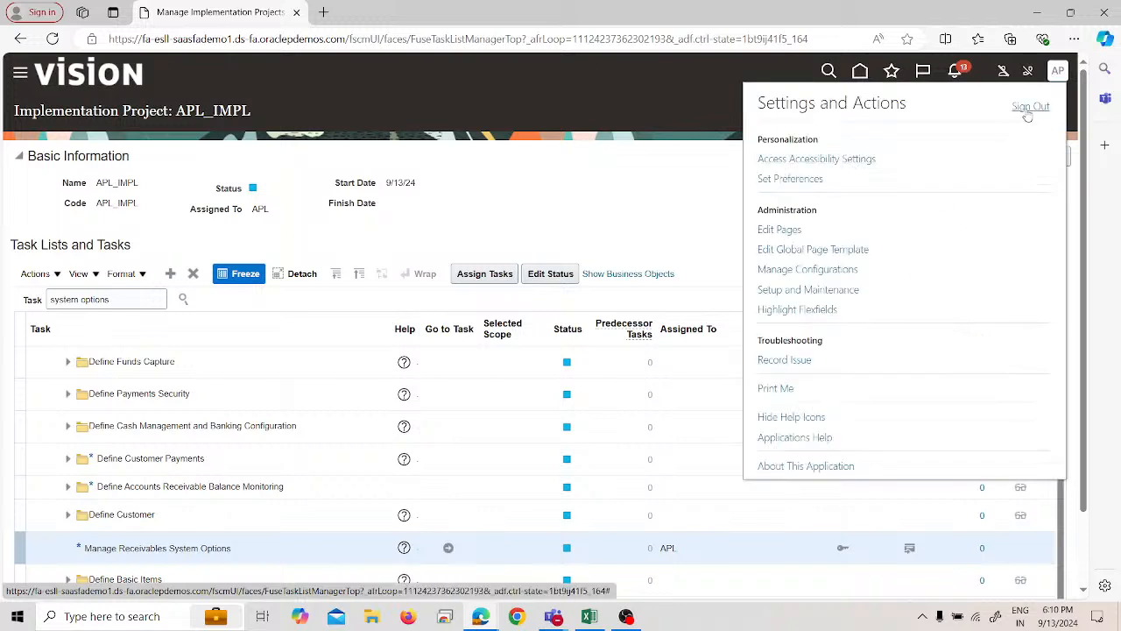
left_click(1026, 110)
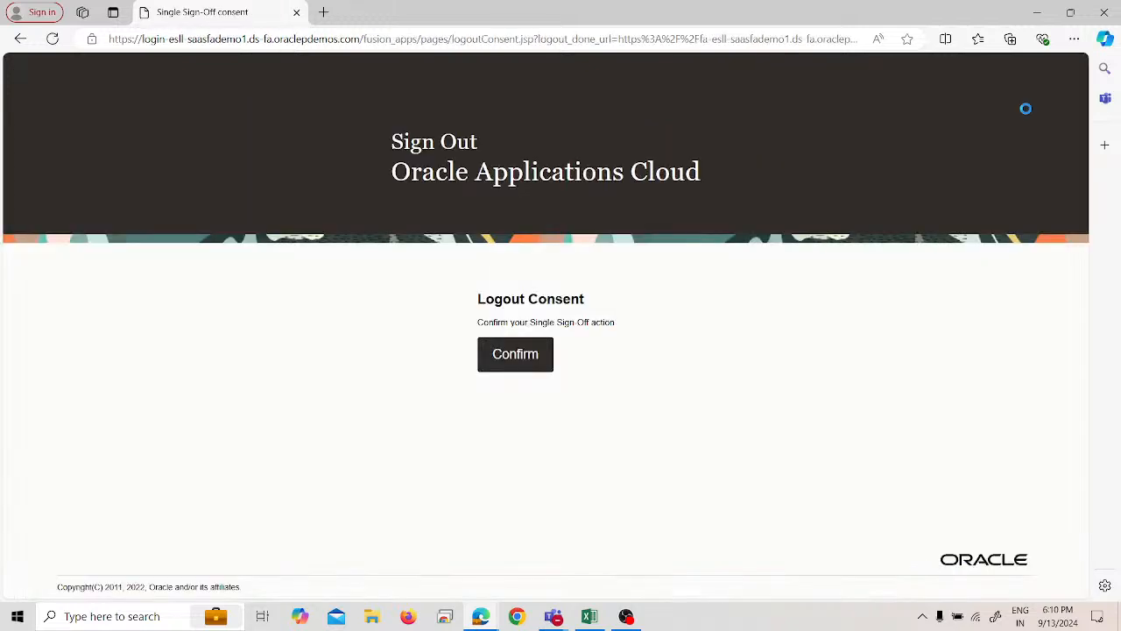
left_click(512, 352)
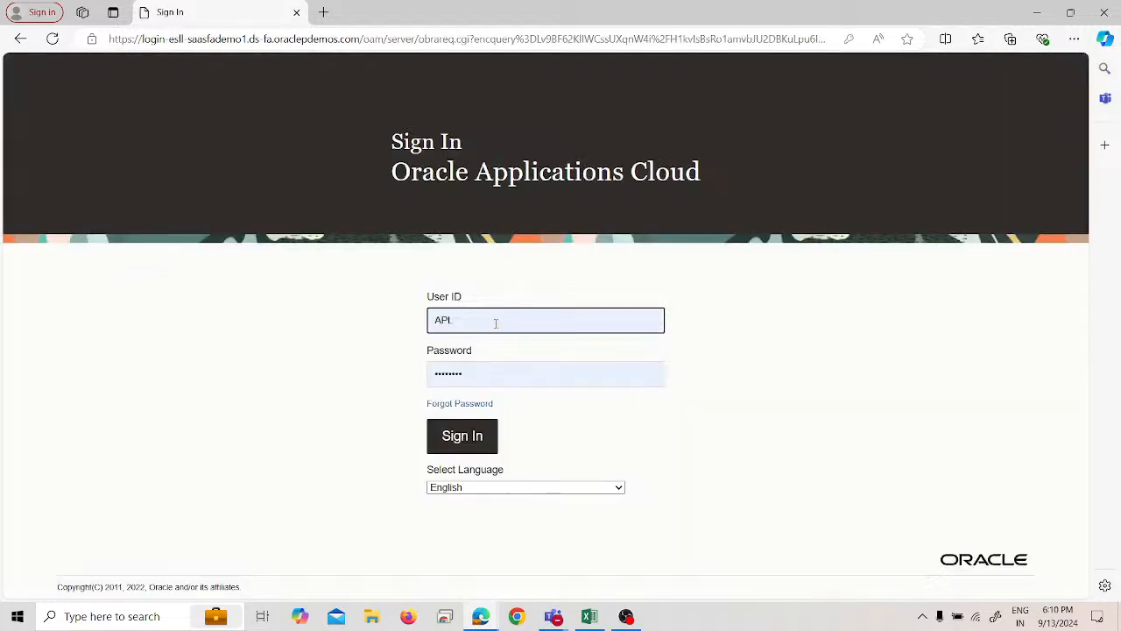
Step: Sign in to Oracle Applications Cloud with the other saved account that has access to the approval limits setup
left_click(490, 323)
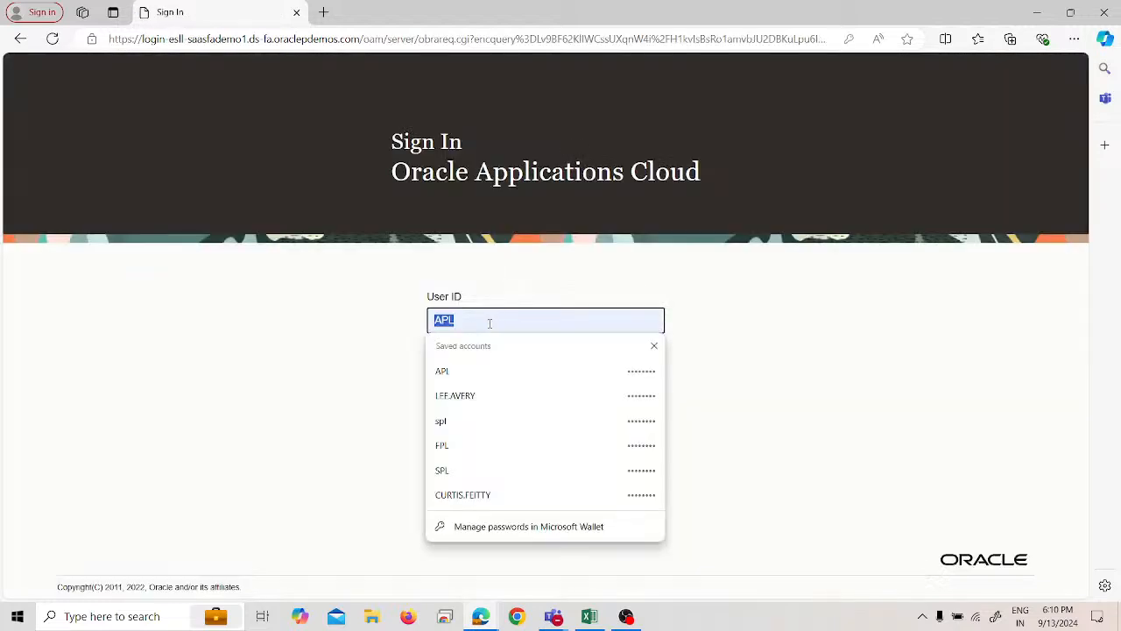
left_click(485, 395)
left_click(479, 452)
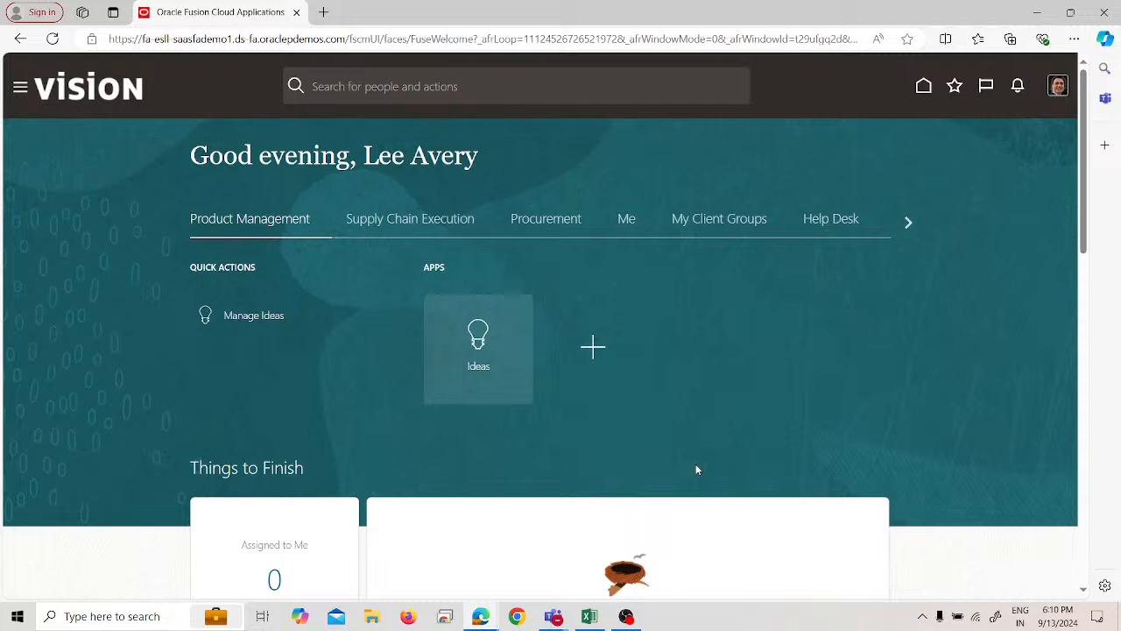
Step: Go to Setup and Maintenance and bring up its search page for tasks and business objects
left_click(1058, 85)
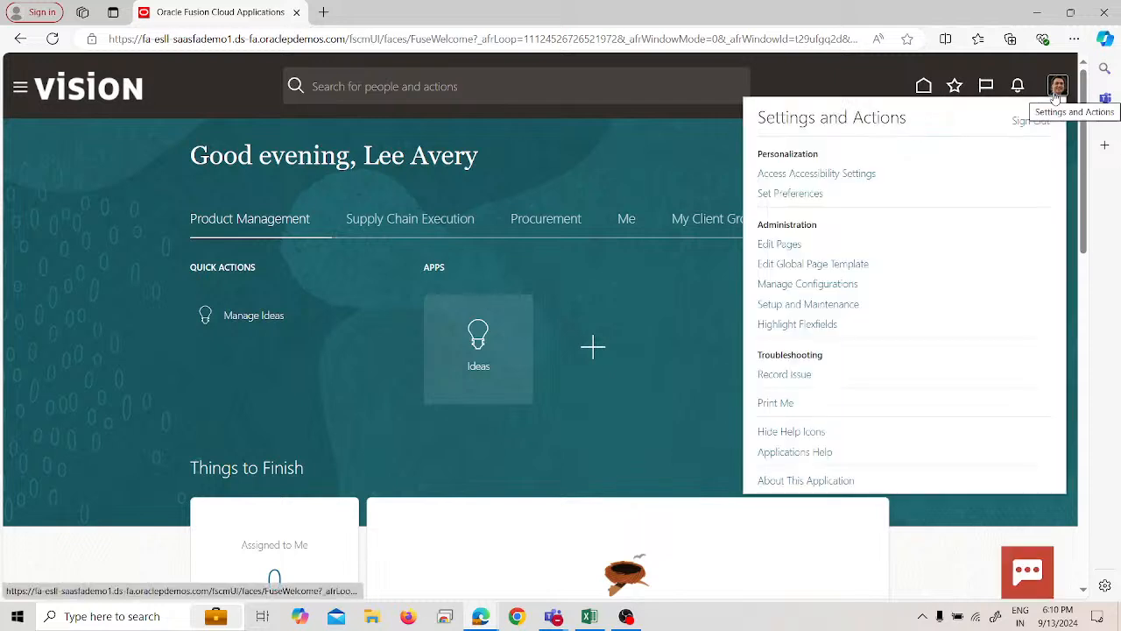
left_click(822, 305)
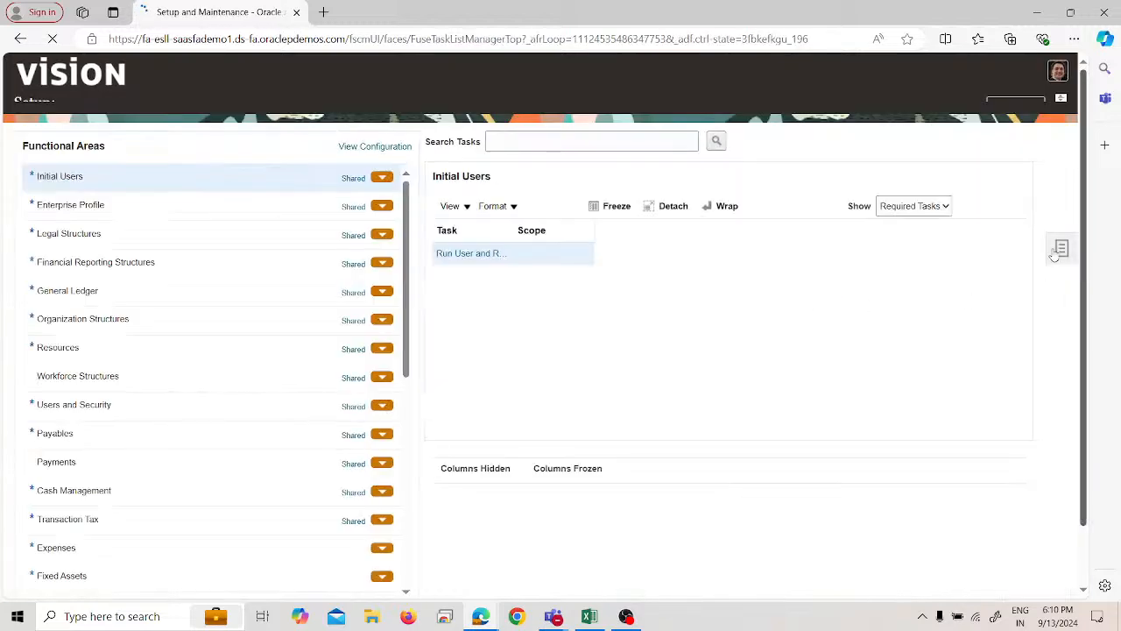
left_click(1062, 270)
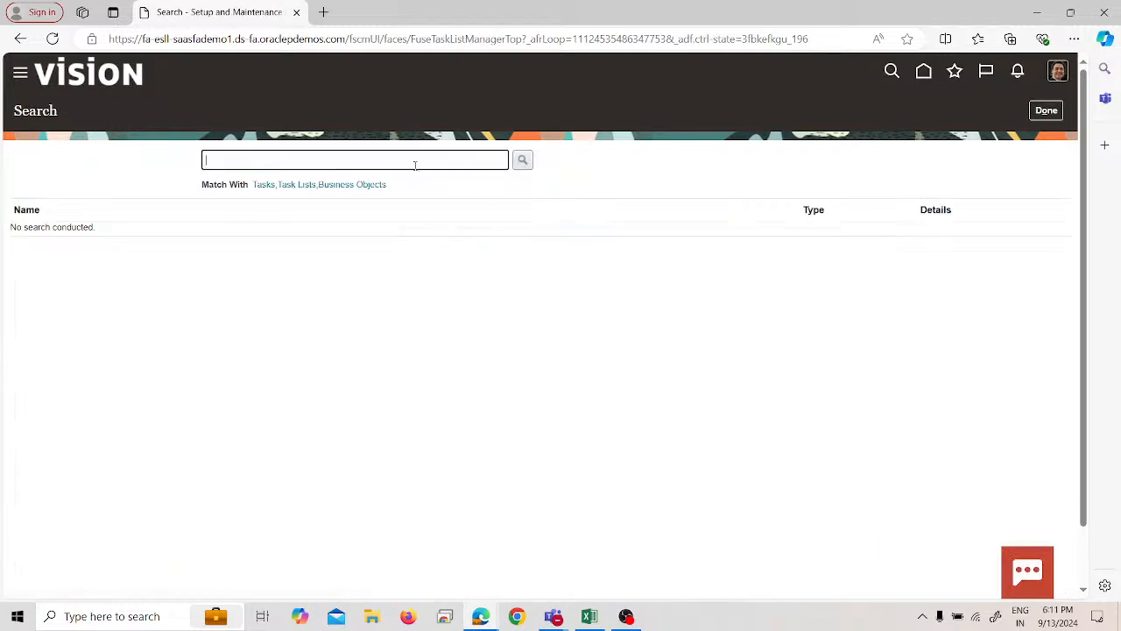
Step: Search for "approval limits" and open the Manage Approval Limits task from the Receivables Approval Limits business object
type("approval limits")
key("Return")
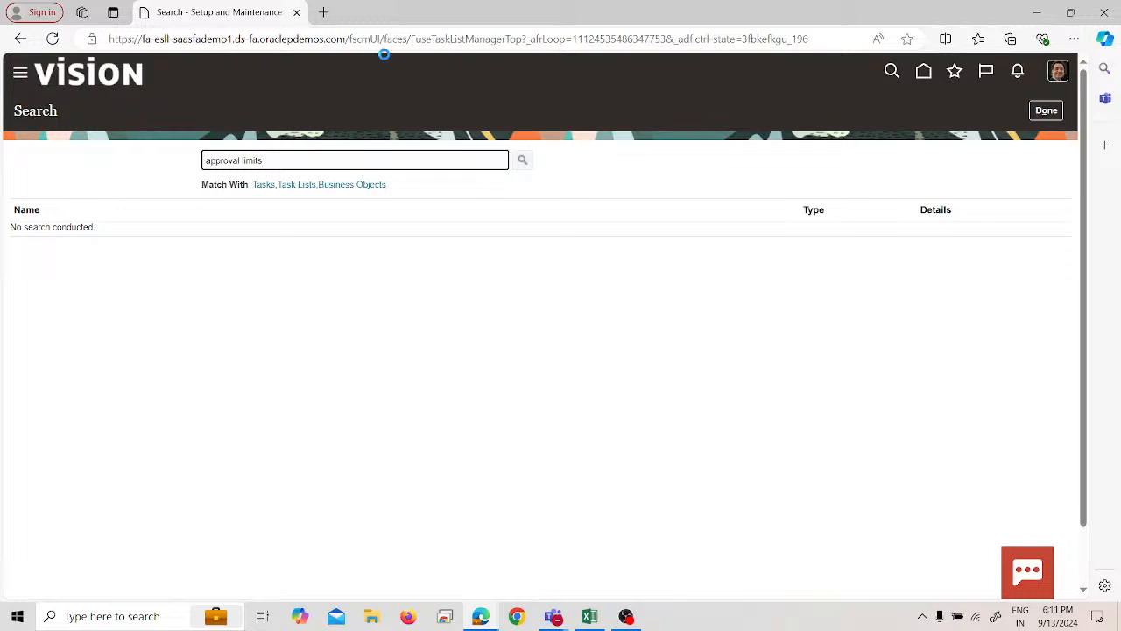
left_click(83, 257)
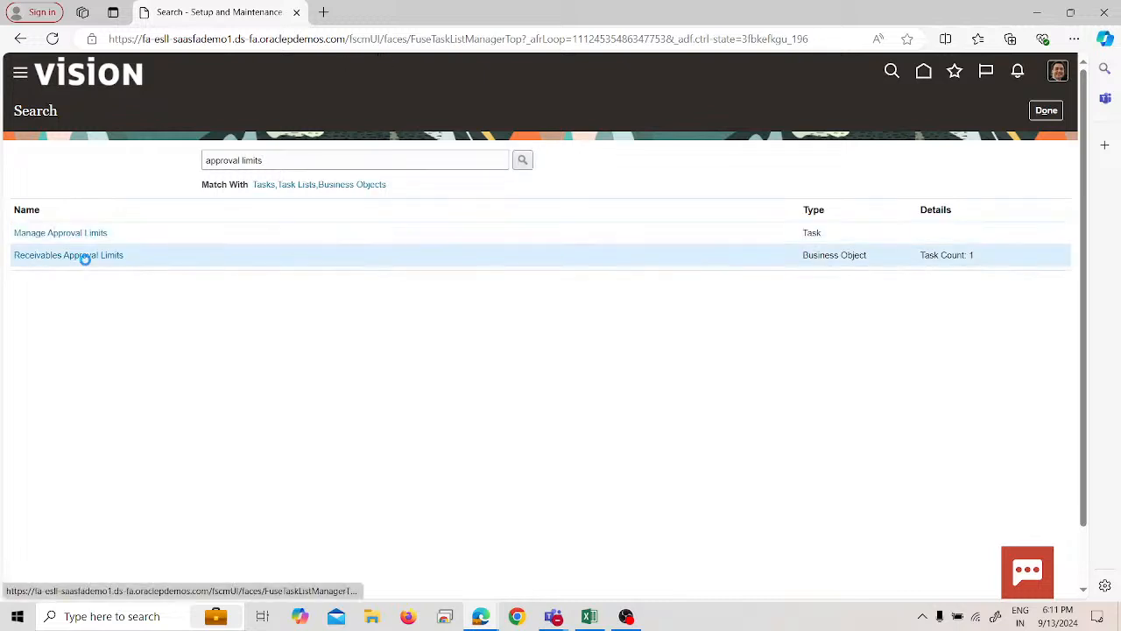
left_click(90, 261)
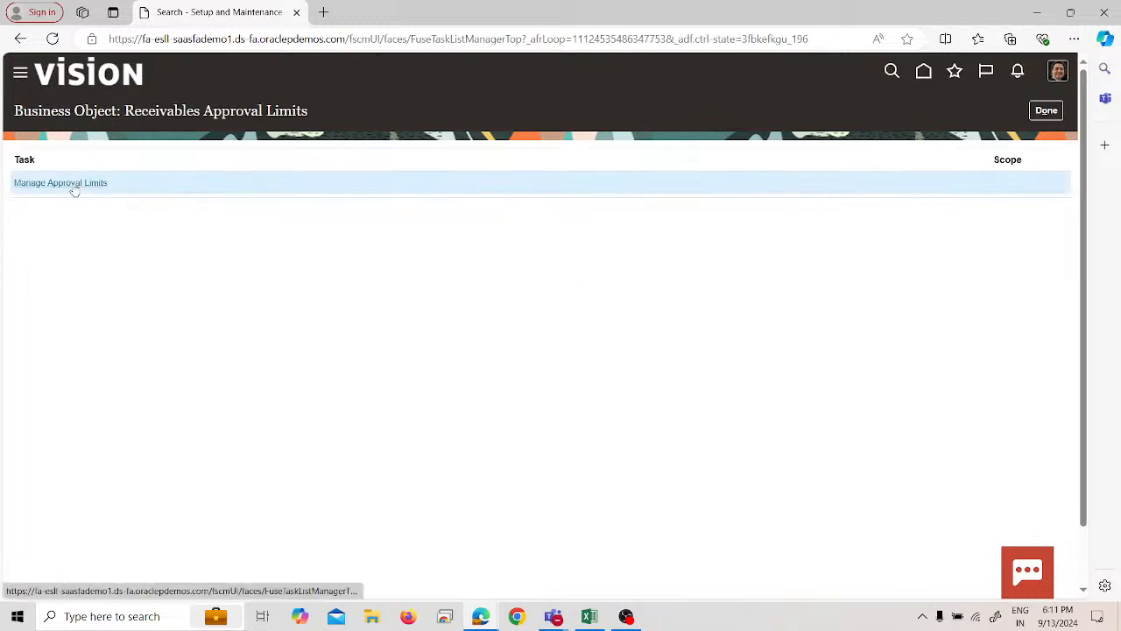
left_click(73, 183)
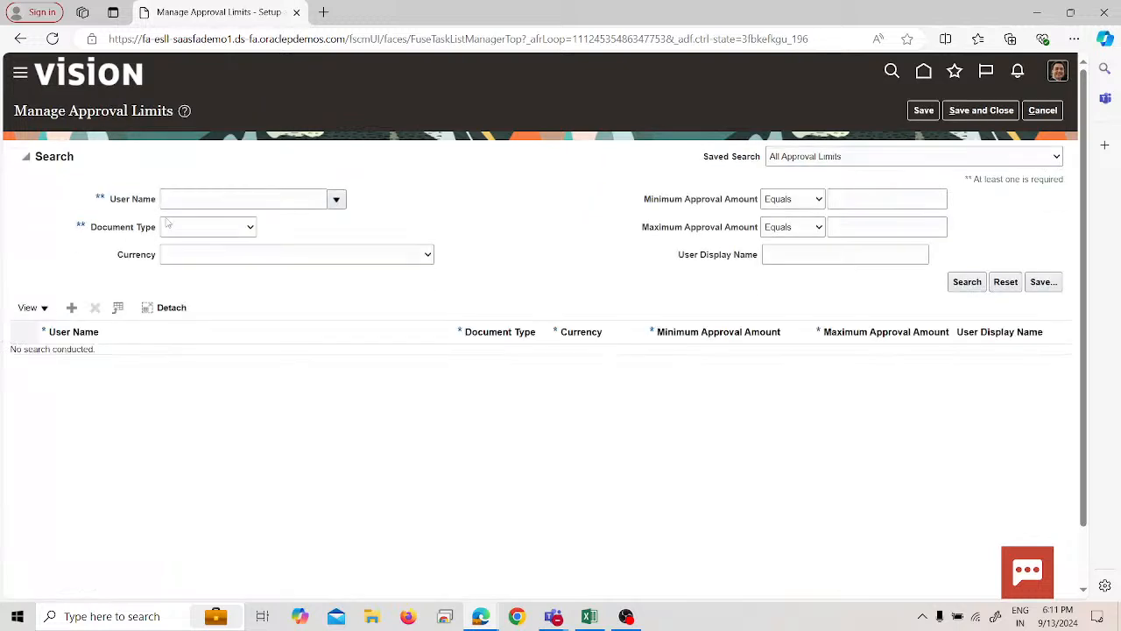
Step: Add an approval limit for user APL with document type Receipt write off and currency USD
left_click(72, 309)
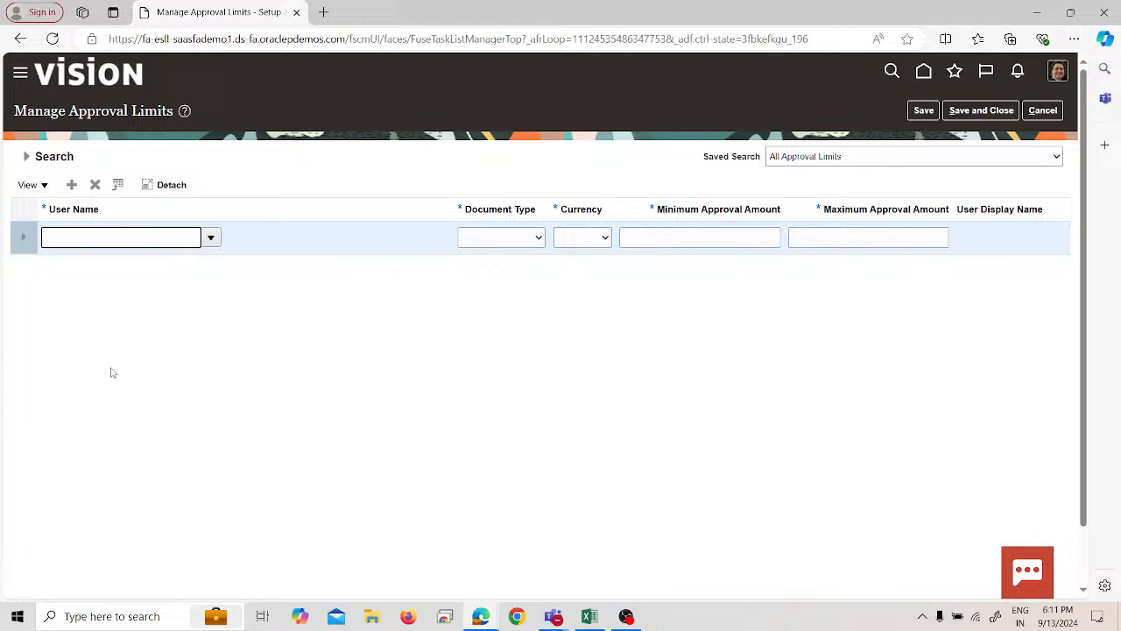
type("APL")
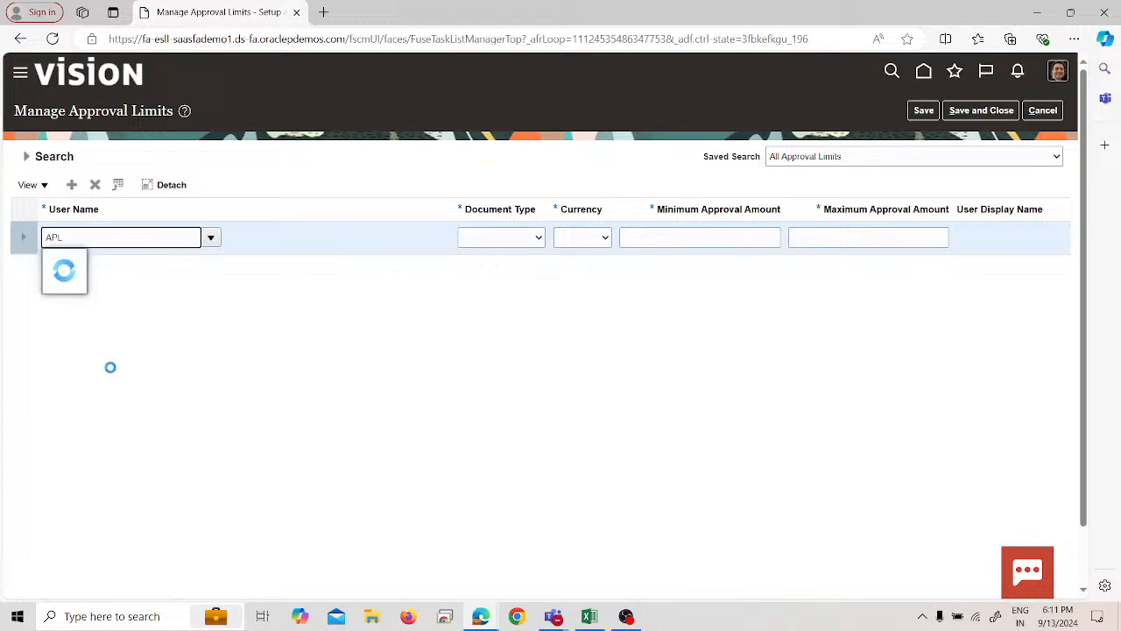
left_click(68, 260)
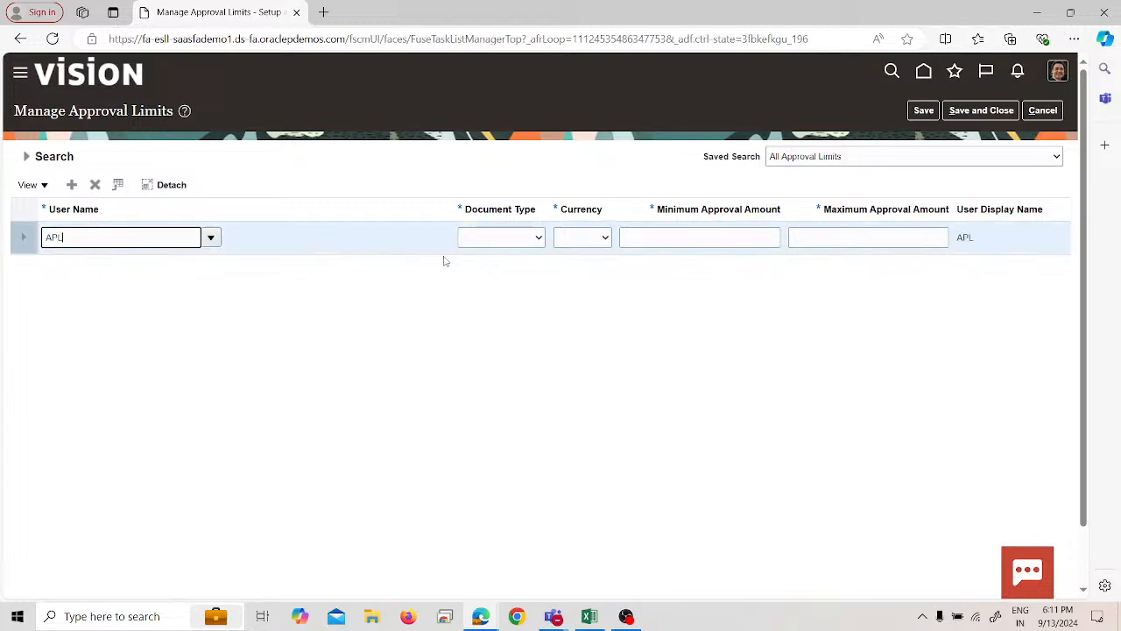
left_click(506, 235)
left_click(498, 313)
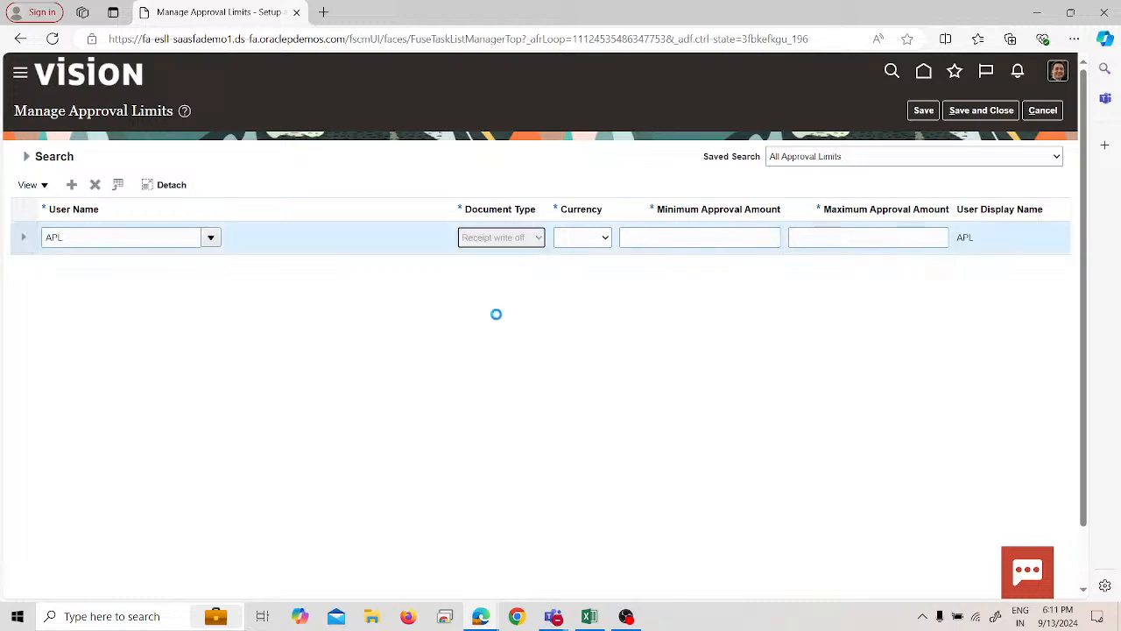
left_click(593, 238)
left_click(599, 275)
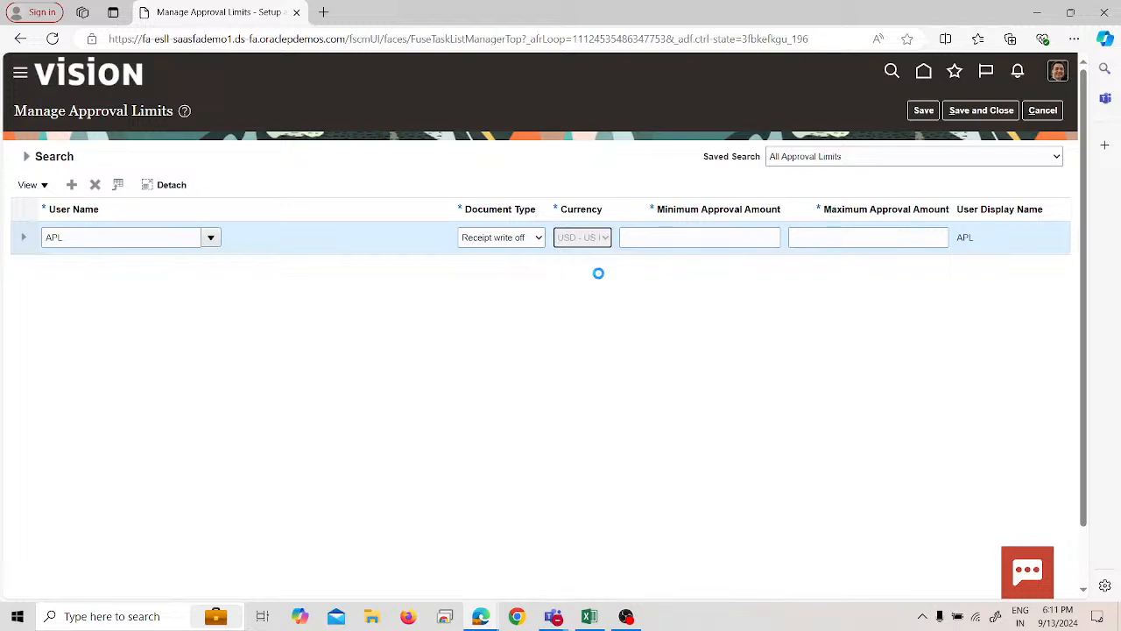
Step: Set the approval amounts to a minimum of 1 and a maximum of 50, then save and return to the setup search
left_click(667, 234)
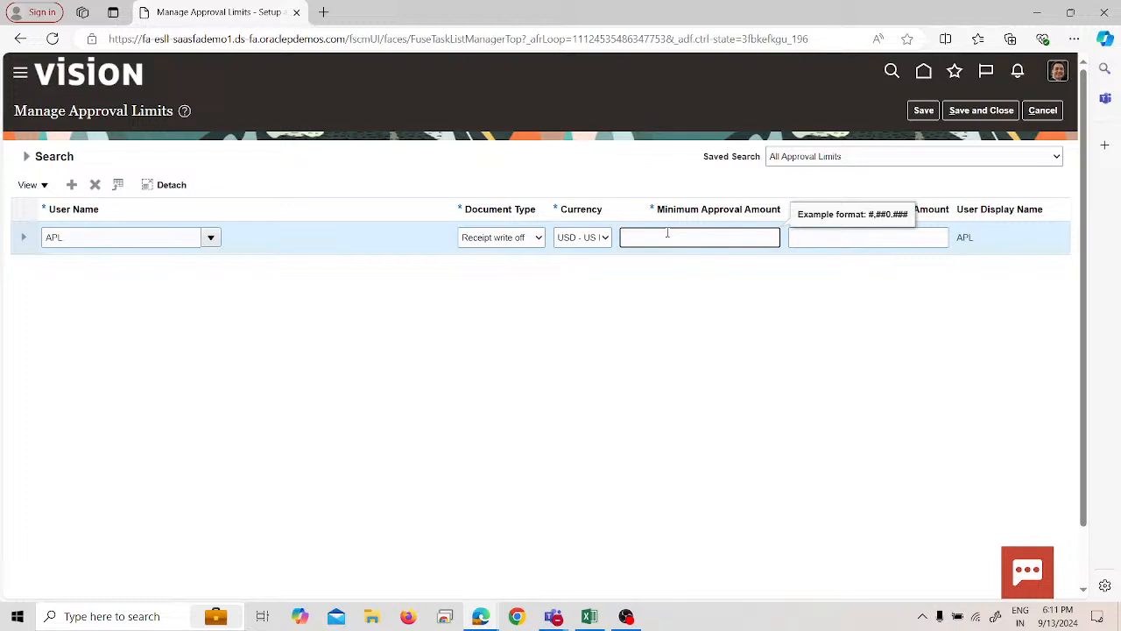
key("Tab")
type("50")
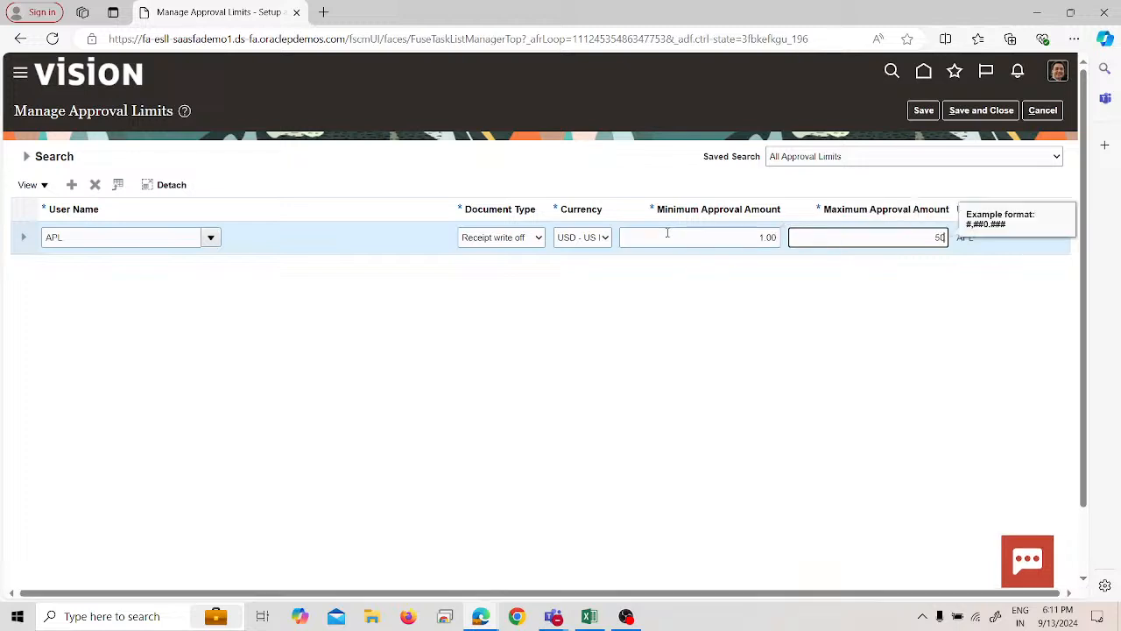
left_click(631, 265)
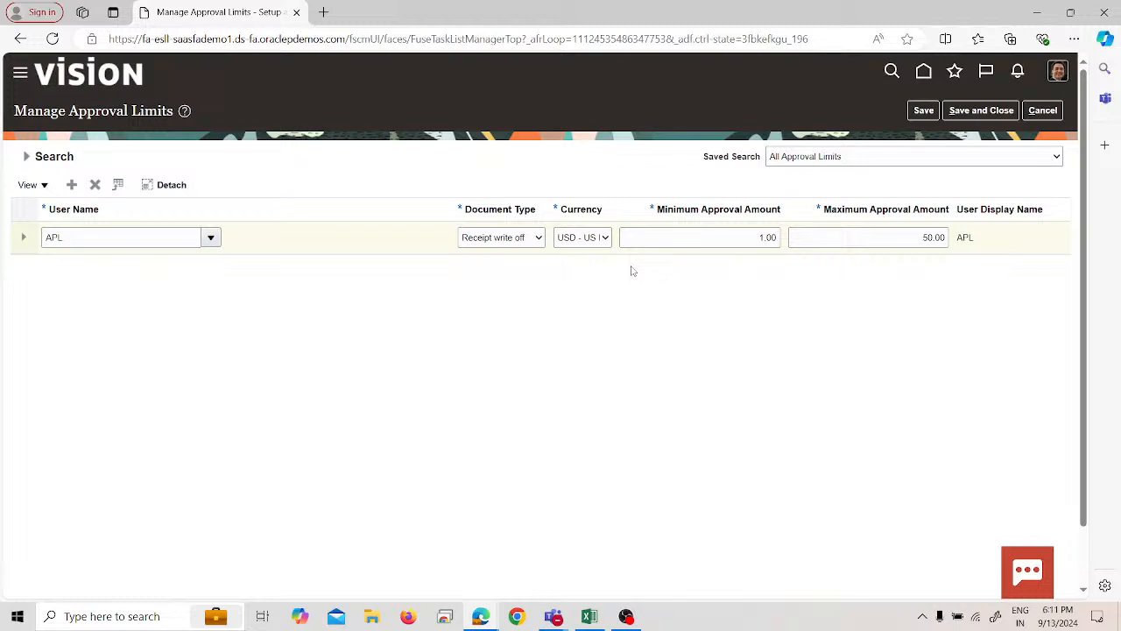
left_click(968, 111)
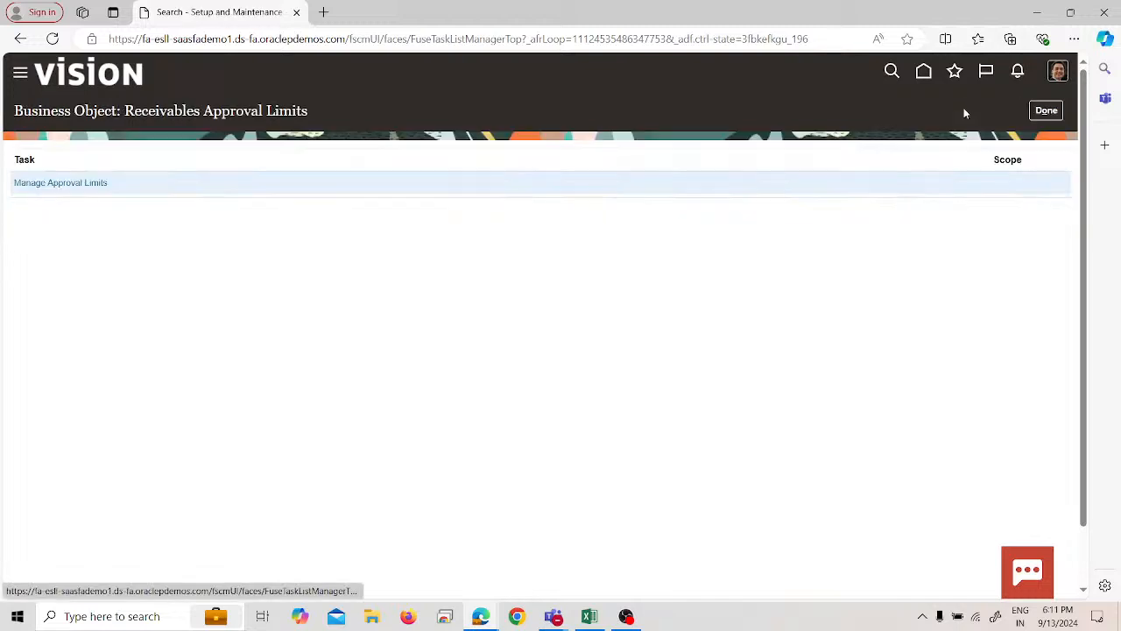
left_click(1047, 110)
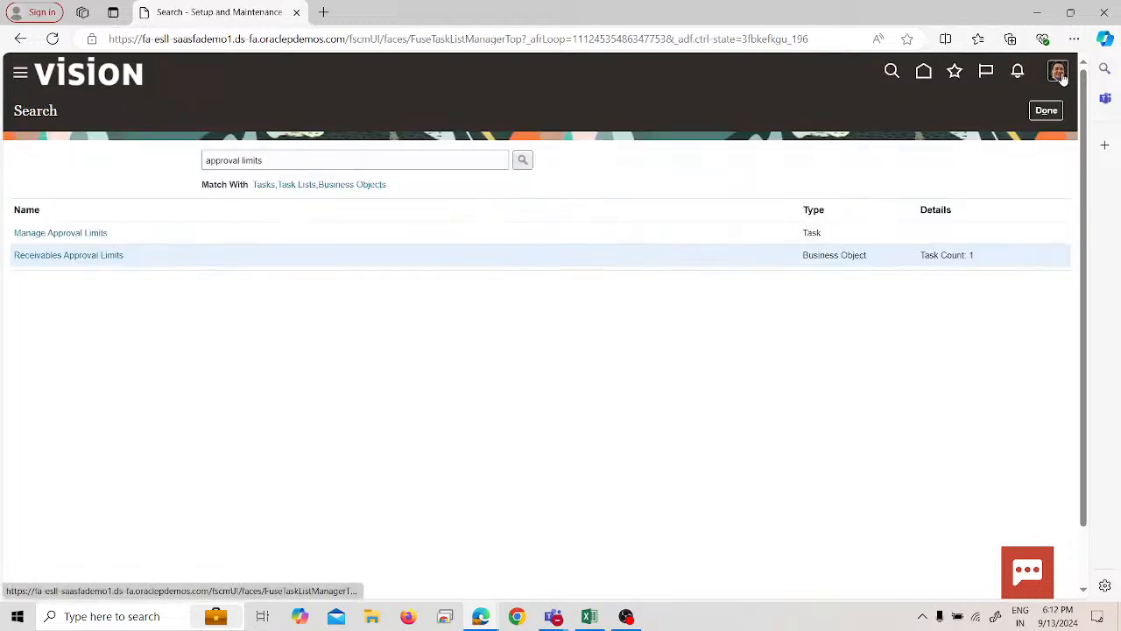
Step: Sign out of the account used for the approval limits and confirm the single sign-off
left_click(1060, 76)
left_click(1050, 106)
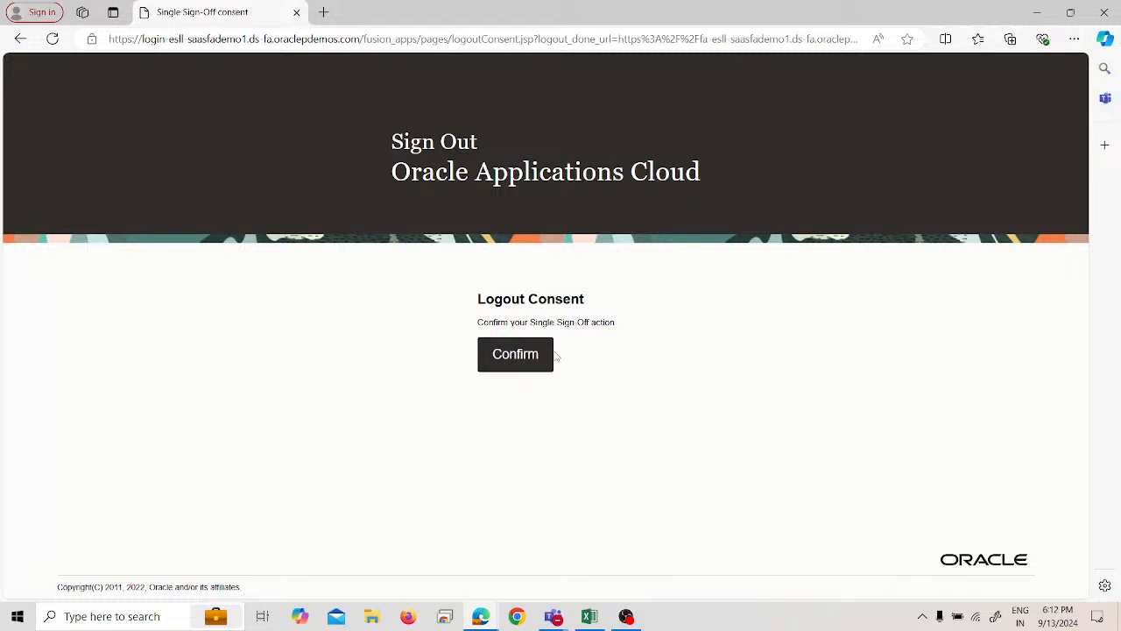
left_click(550, 354)
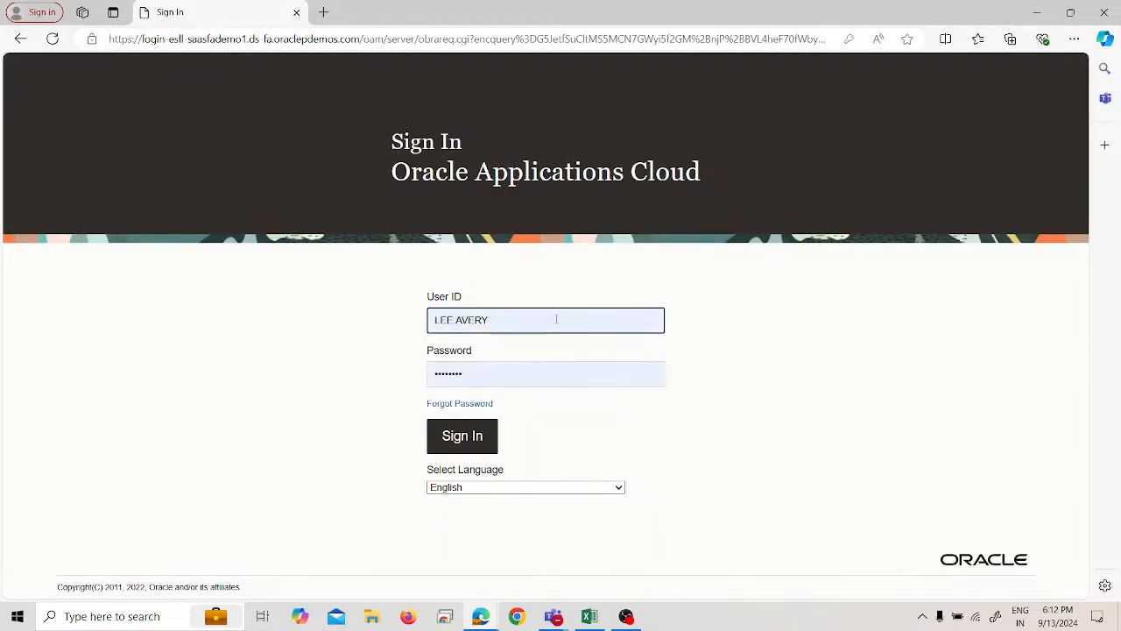
Step: Sign in again with the user ID APL
double_click(555, 318)
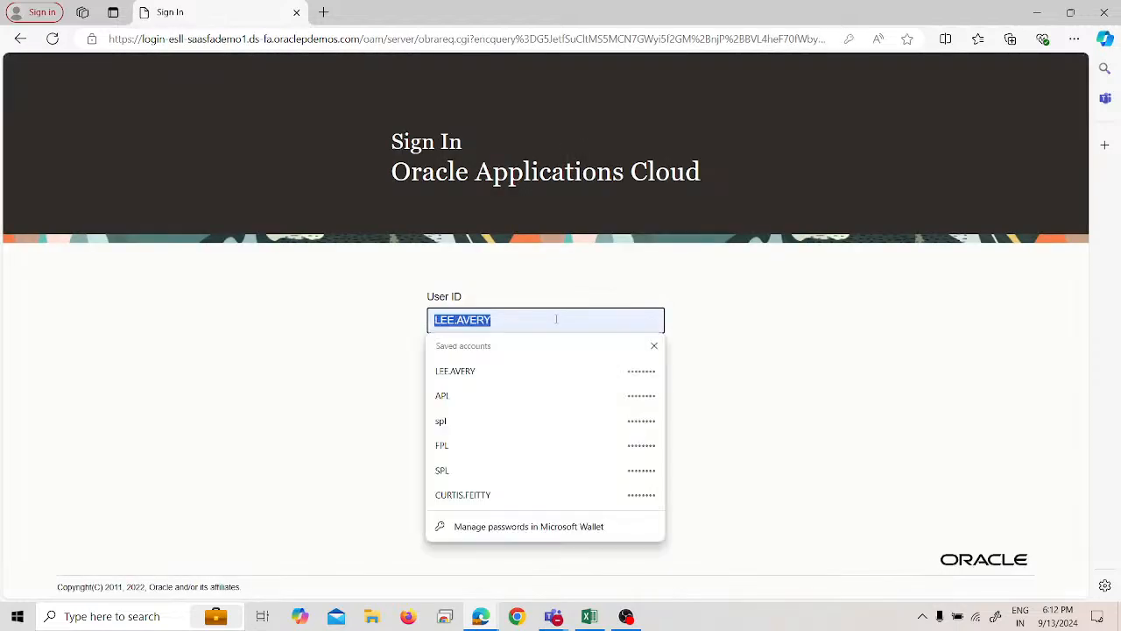
type("APL")
key("Return")
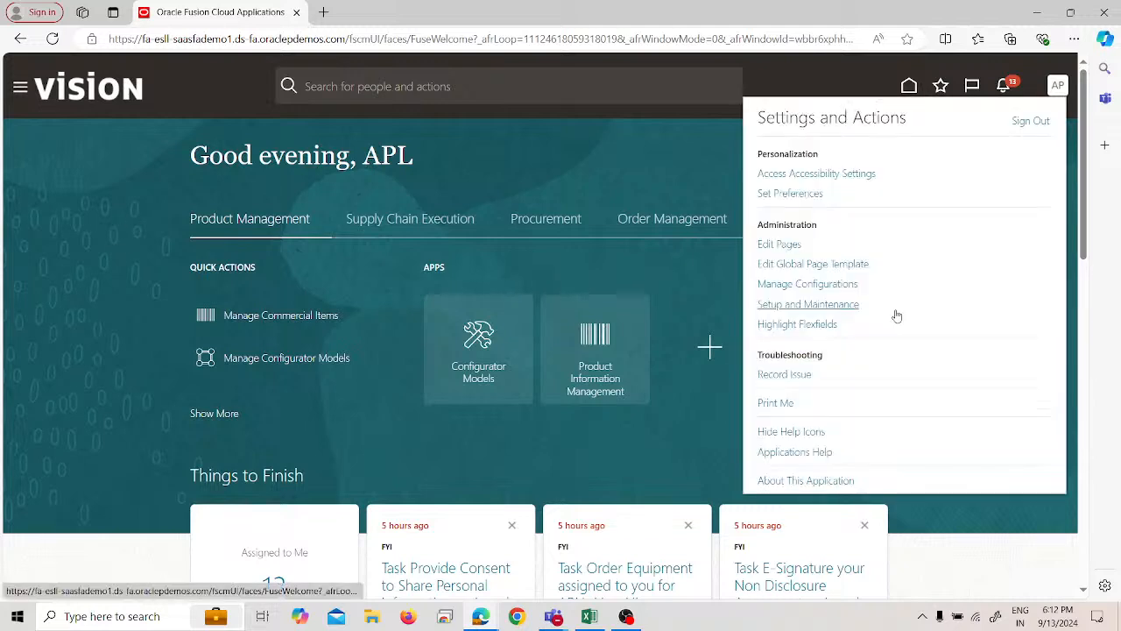
Step: Open the APL_IMPL implementation project from the implementation projects in Setup and Maintenance
left_click(835, 313)
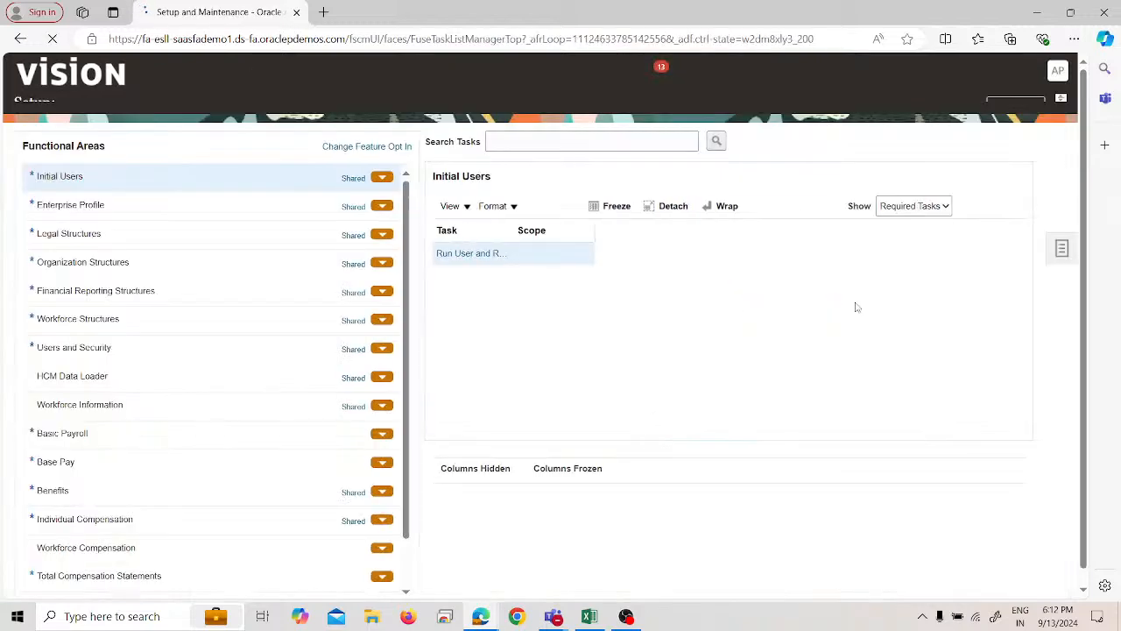
left_click(1061, 268)
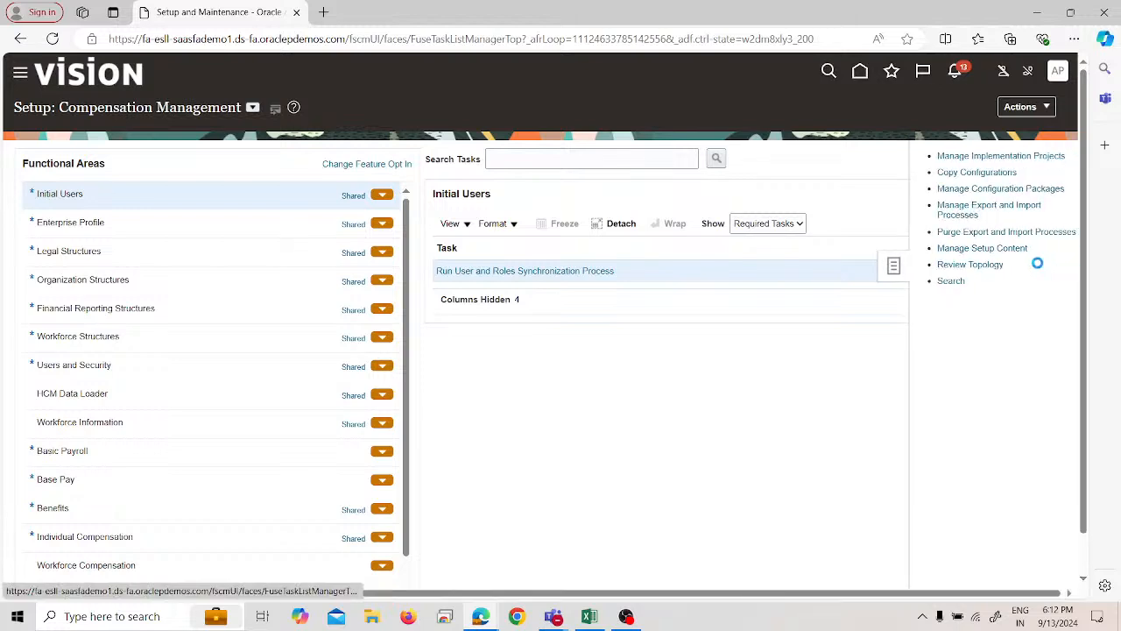
left_click(957, 155)
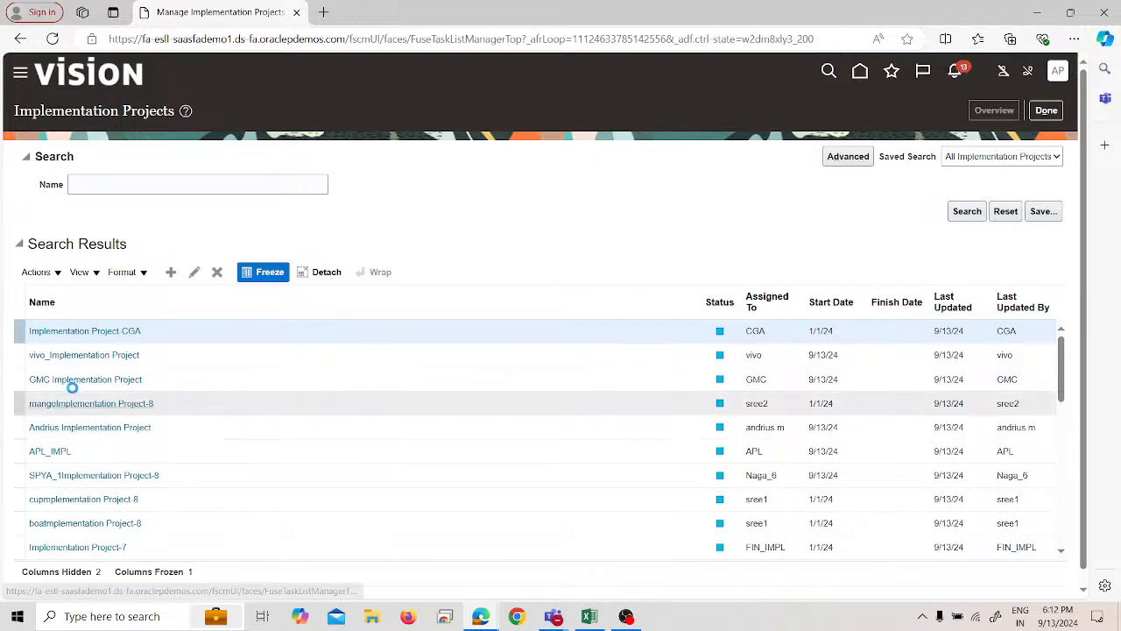
left_click(64, 326)
left_click(74, 254)
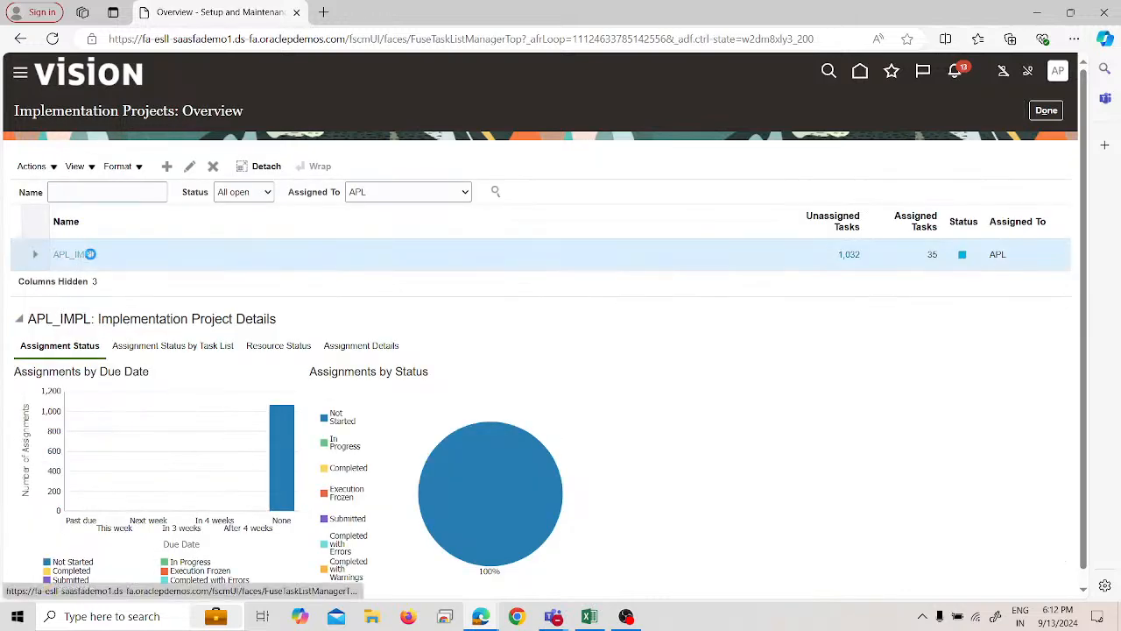
Step: Search the project's task list for "Receivables Activity"
left_click(101, 302)
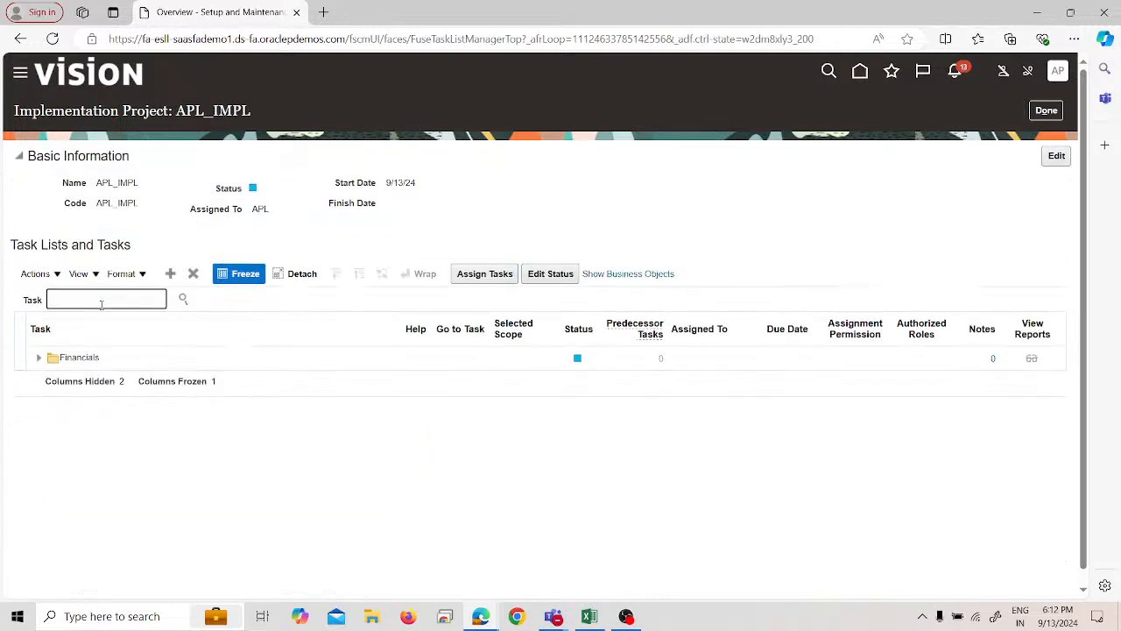
type("Rec")
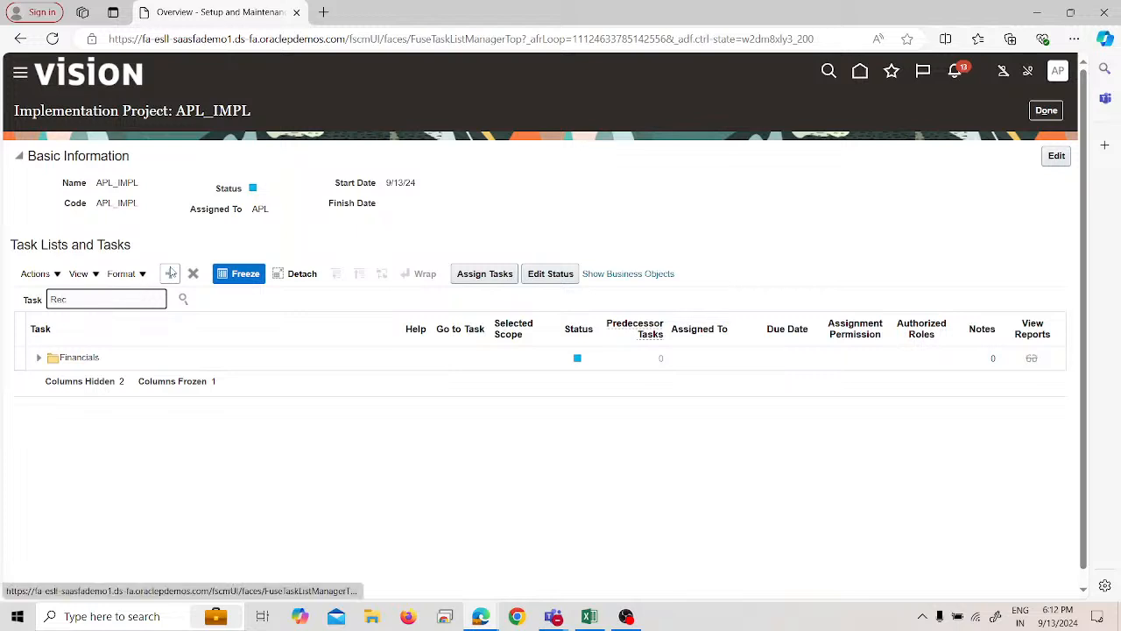
type("eivables")
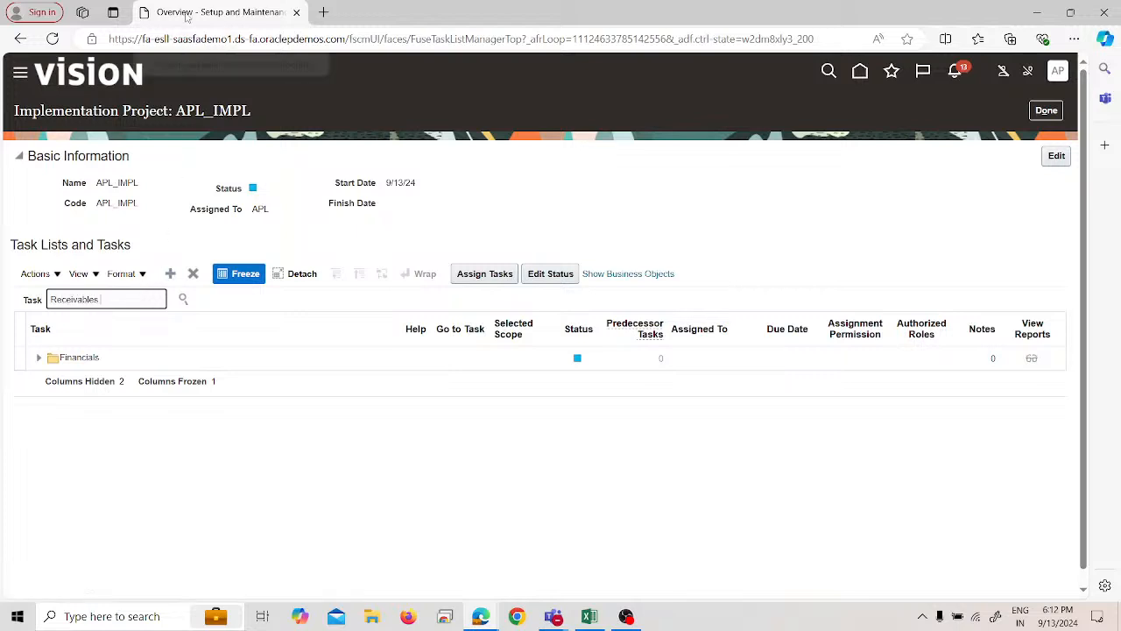
type(" Acti")
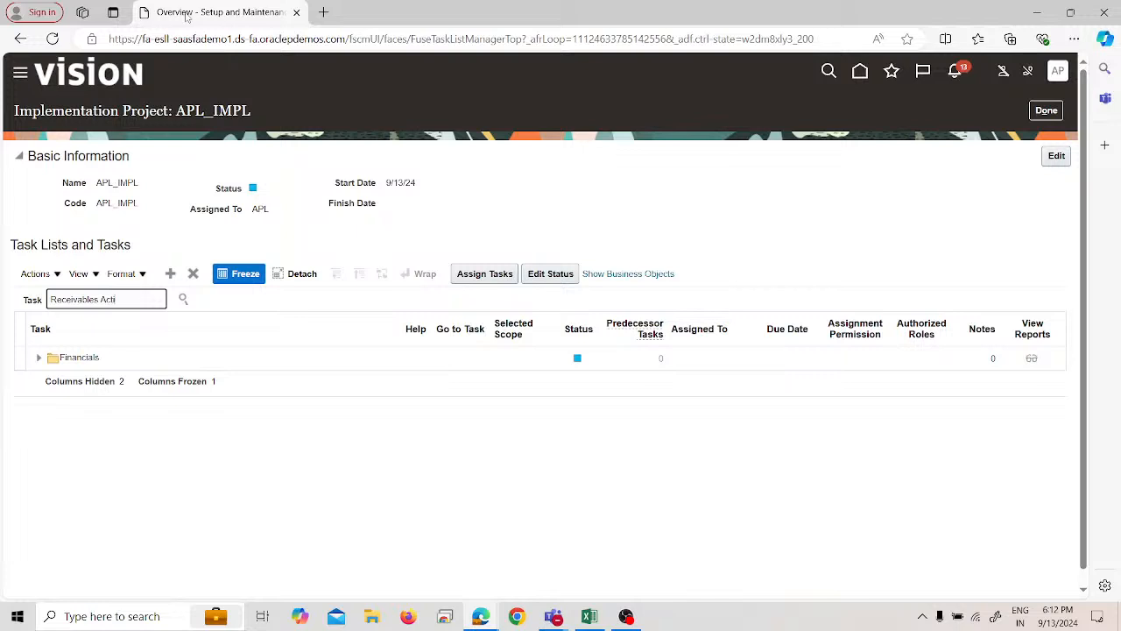
type("vity")
key("Return")
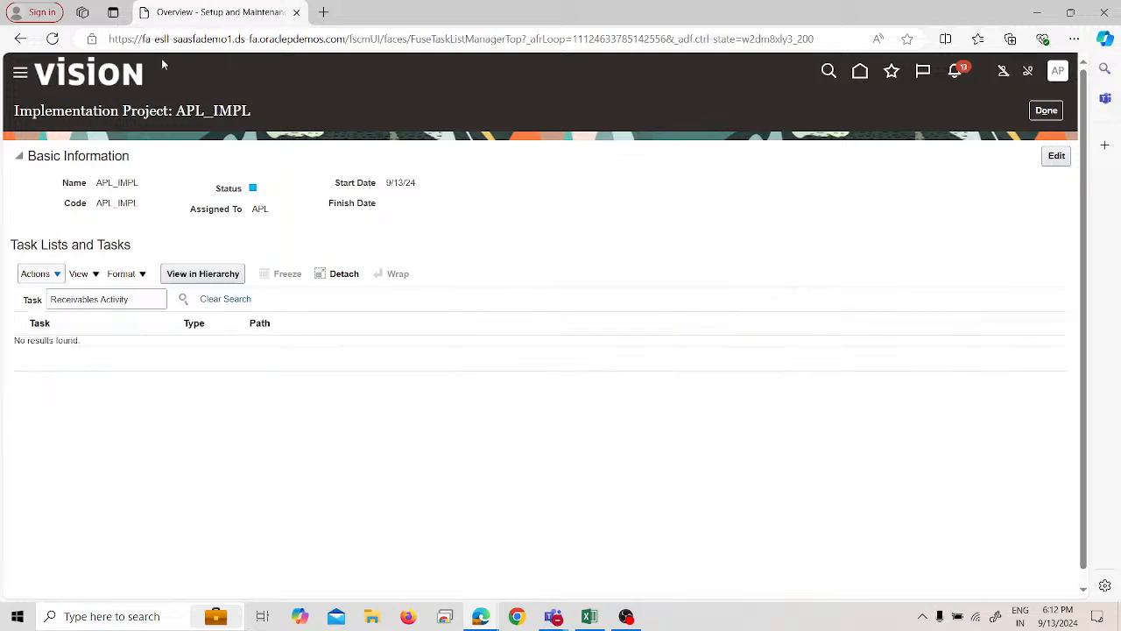
Step: Change the task search to "Receivables Activities" and open the Manage Receivables Activities task
left_click(145, 297)
type("ie")
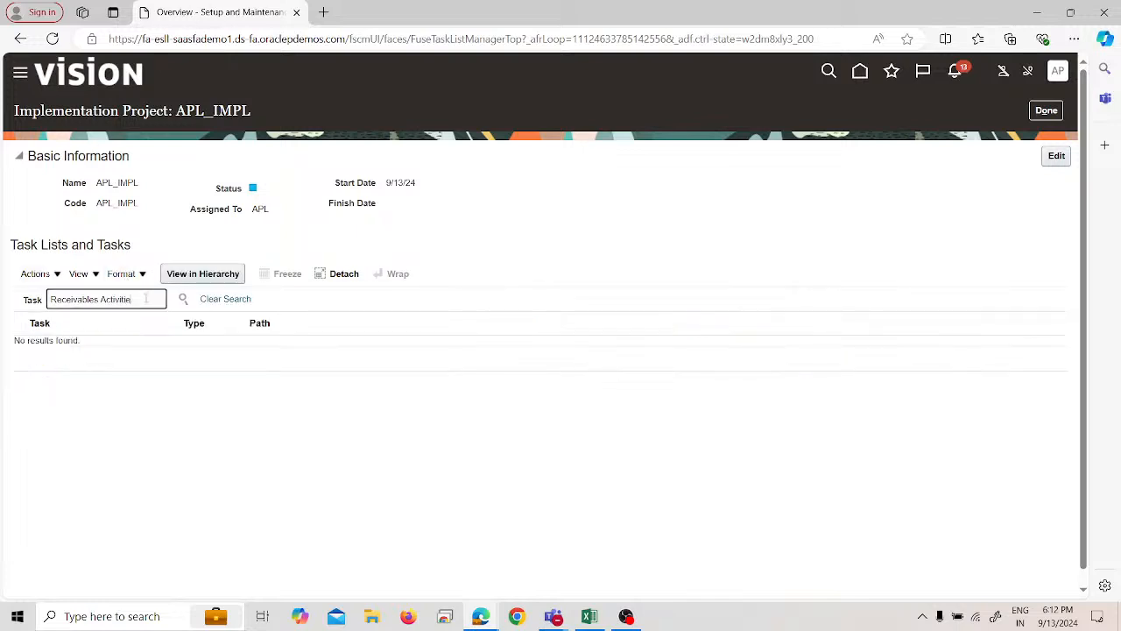
type("s")
key("Return")
left_click(102, 346)
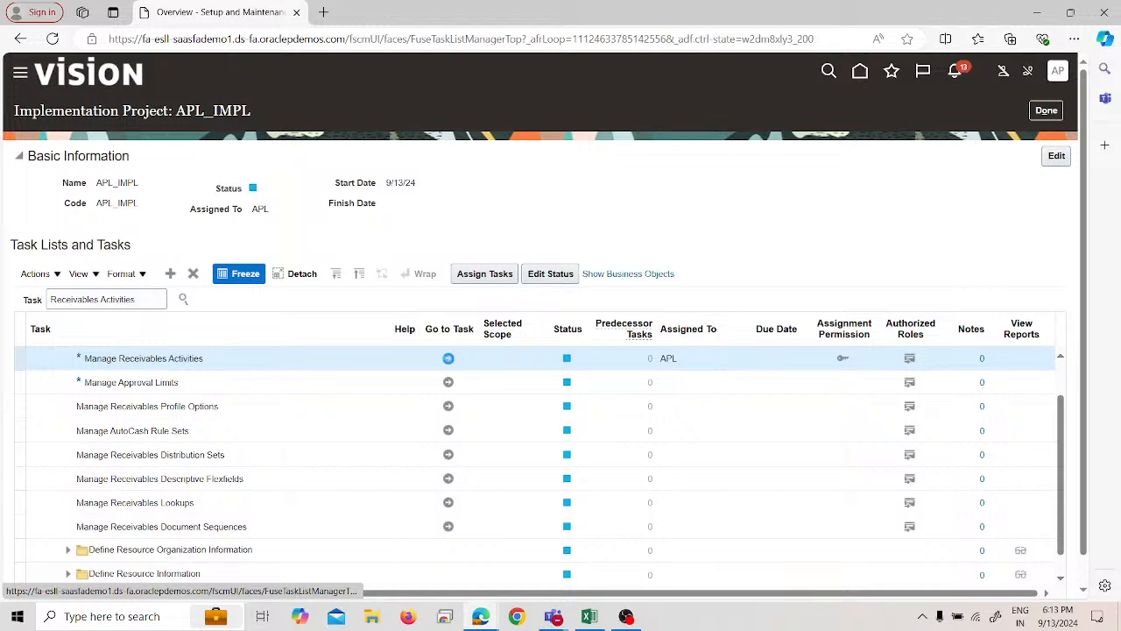
left_click(448, 358)
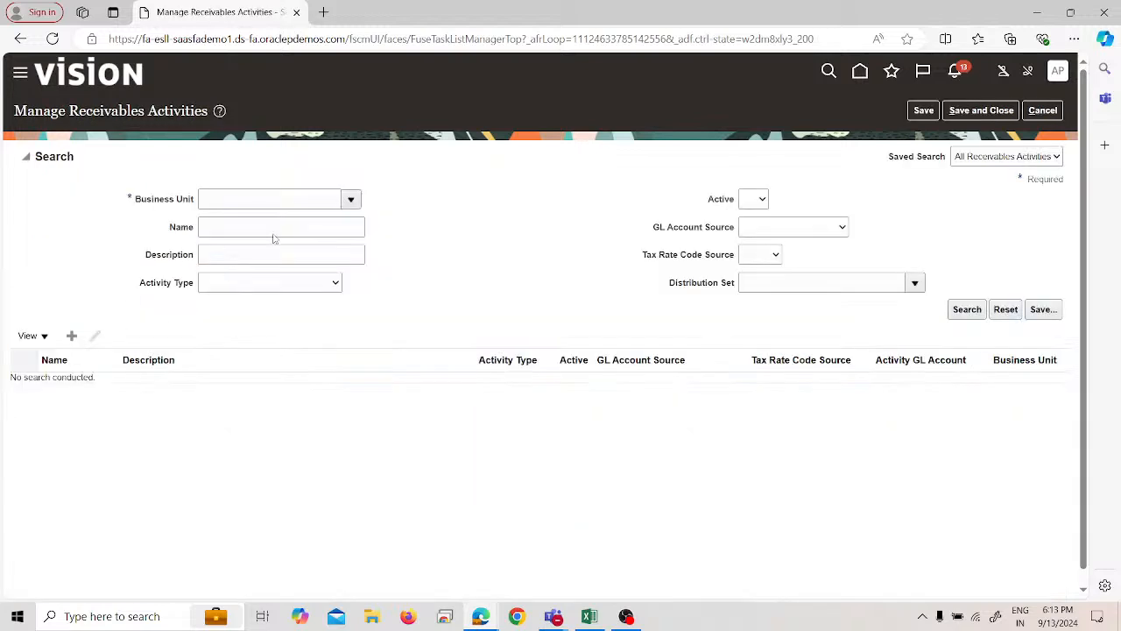
left_click(321, 202)
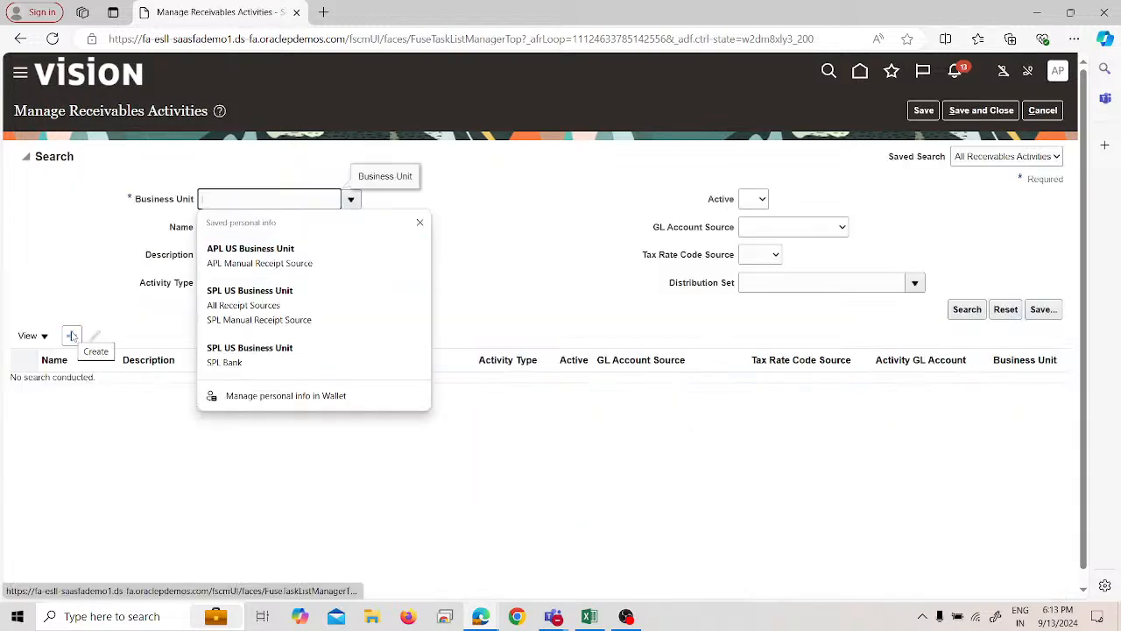
left_click(105, 266)
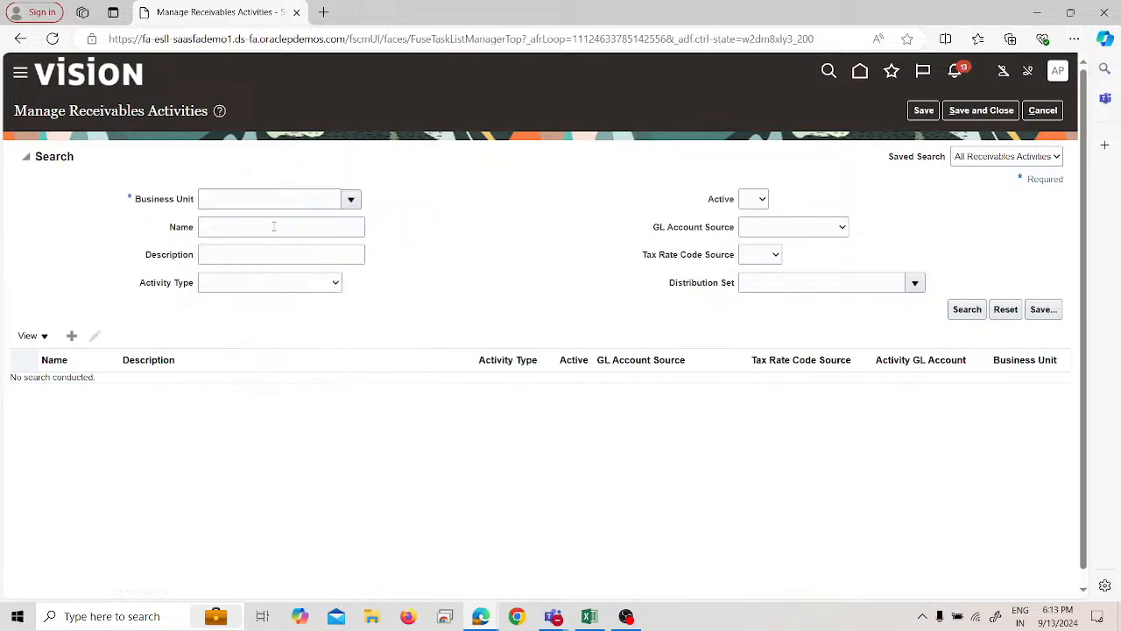
left_click(351, 200)
left_click(350, 200)
left_click(303, 199)
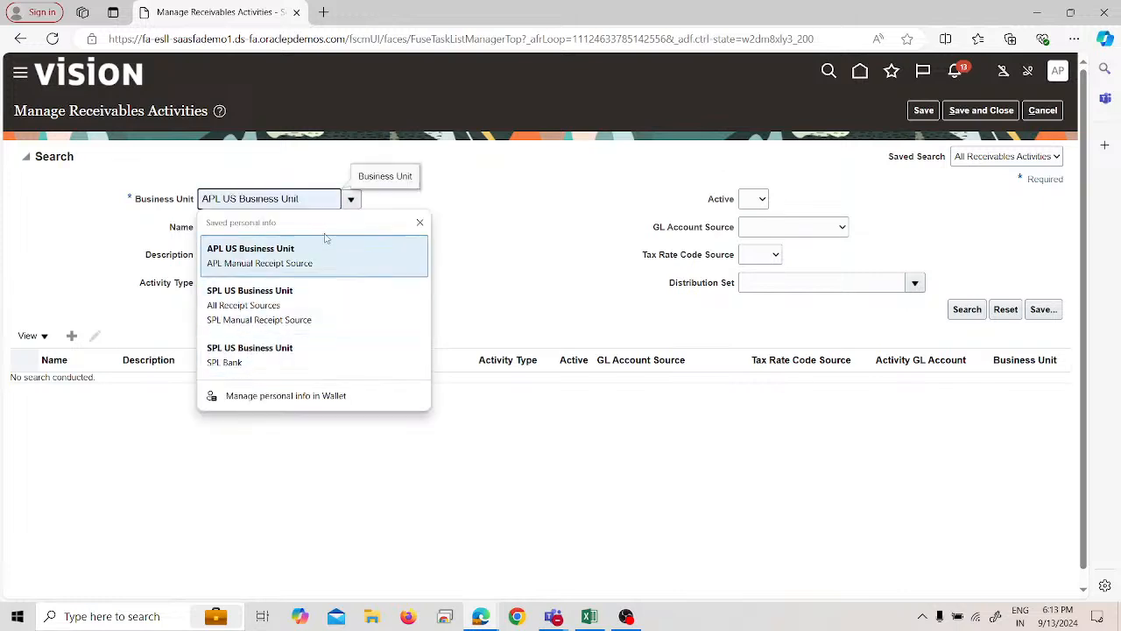
left_click(351, 199)
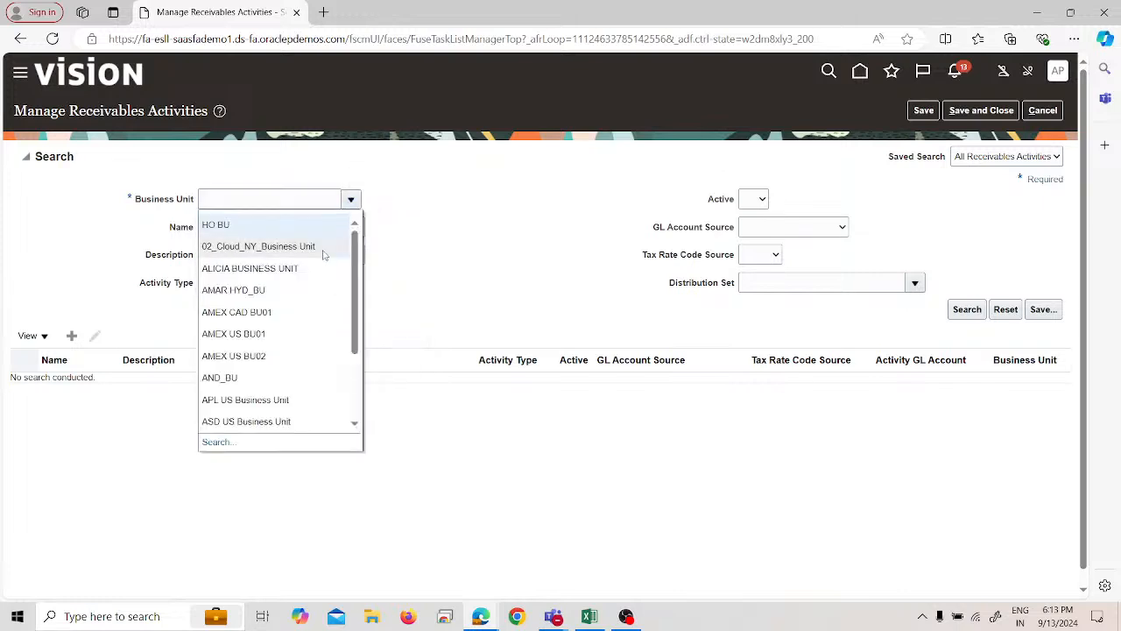
left_click(260, 418)
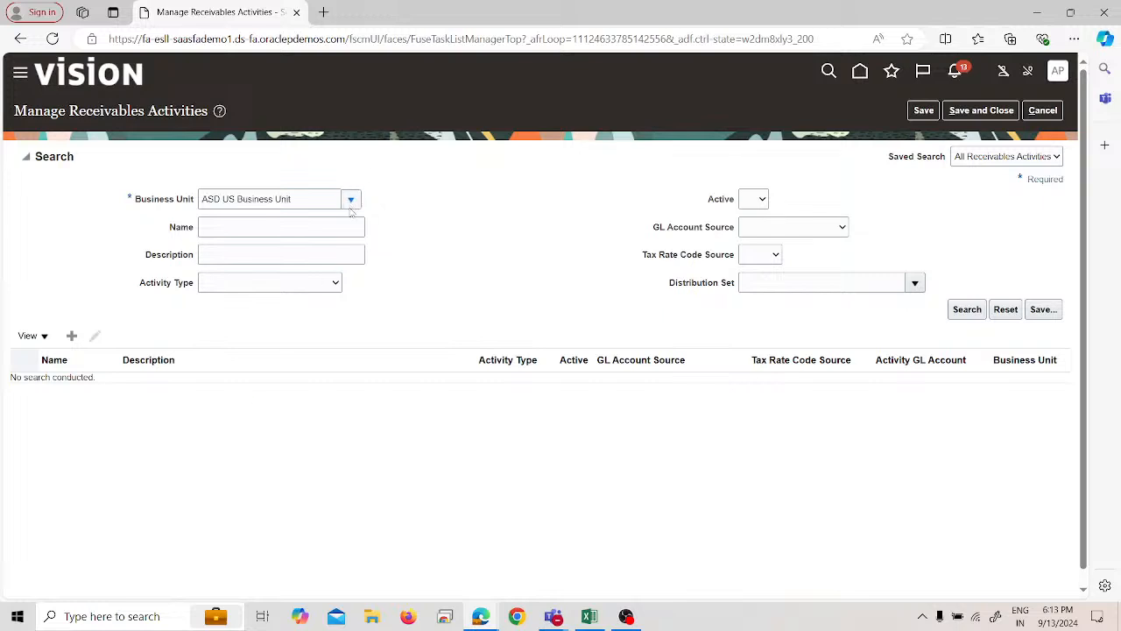
Step: Search the receivables activities for the business unit APL US Business Unit and review the list
left_click(350, 200)
scroll(269, 361, "down", 2)
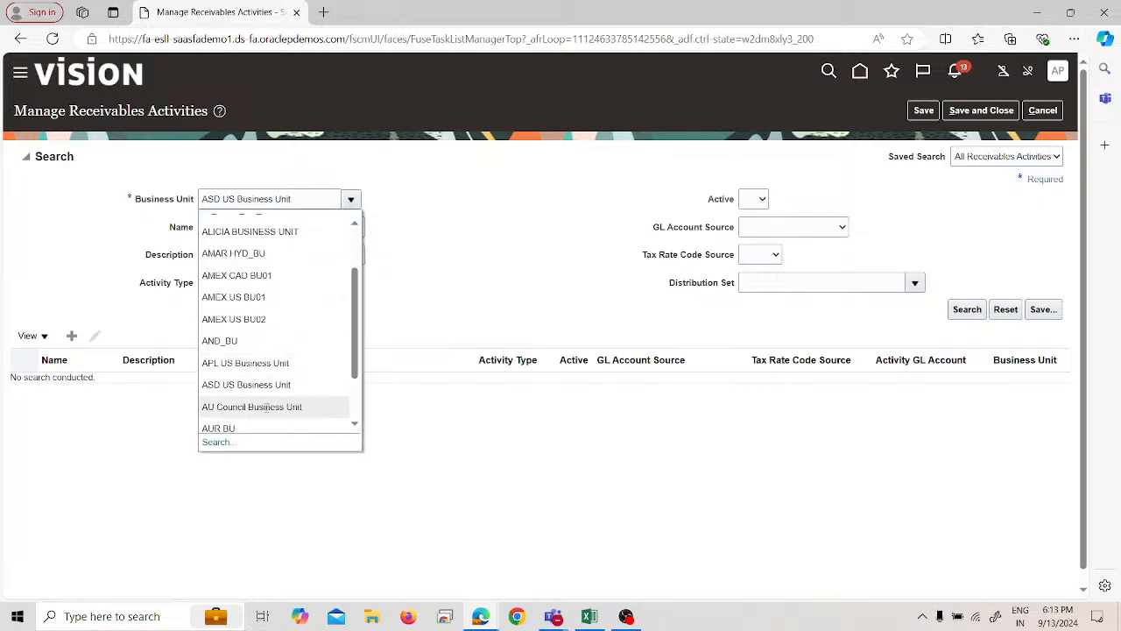
left_click(249, 366)
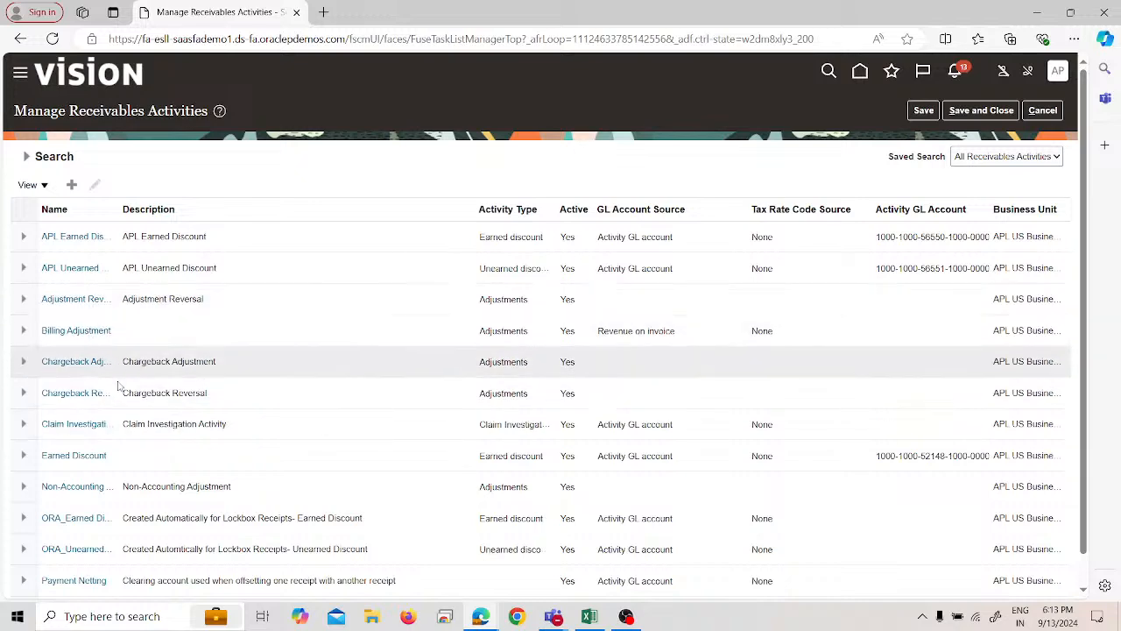
scroll(114, 401, "down", 1)
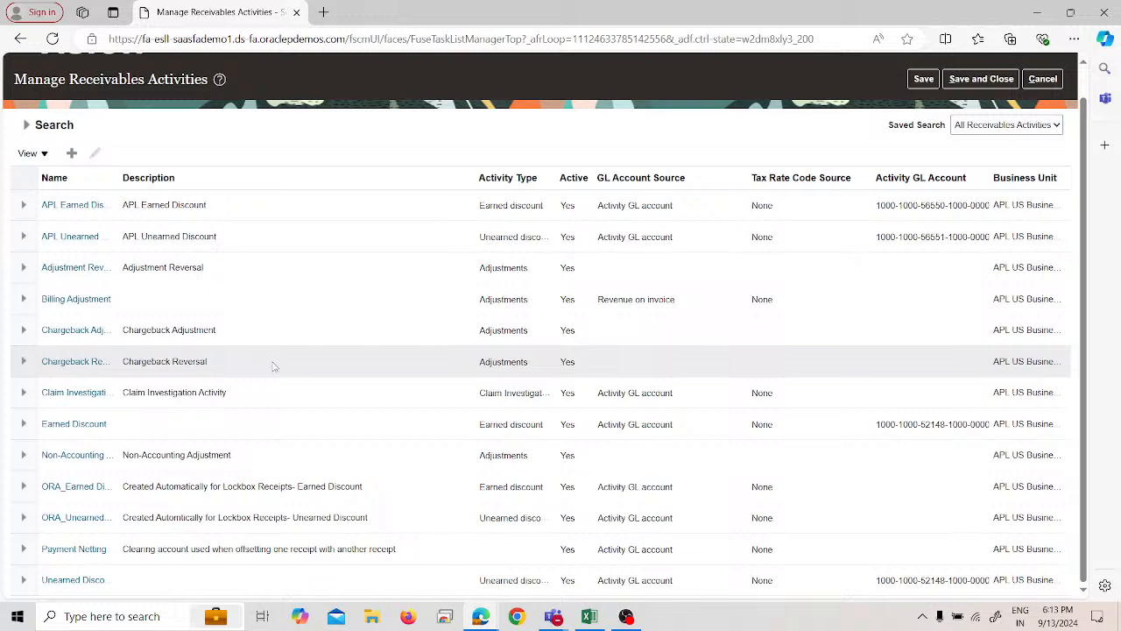
Step: Start a new receivables activity for APL US Business Unit and name it APL Receipt Write Off
left_click(75, 158)
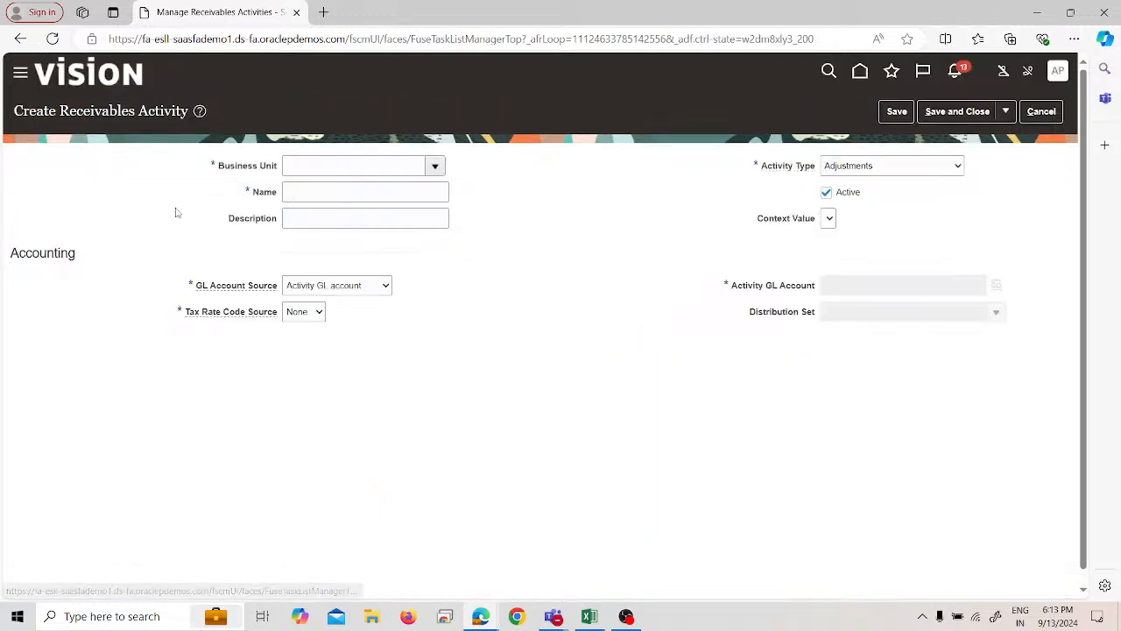
left_click(433, 165)
left_click(312, 366)
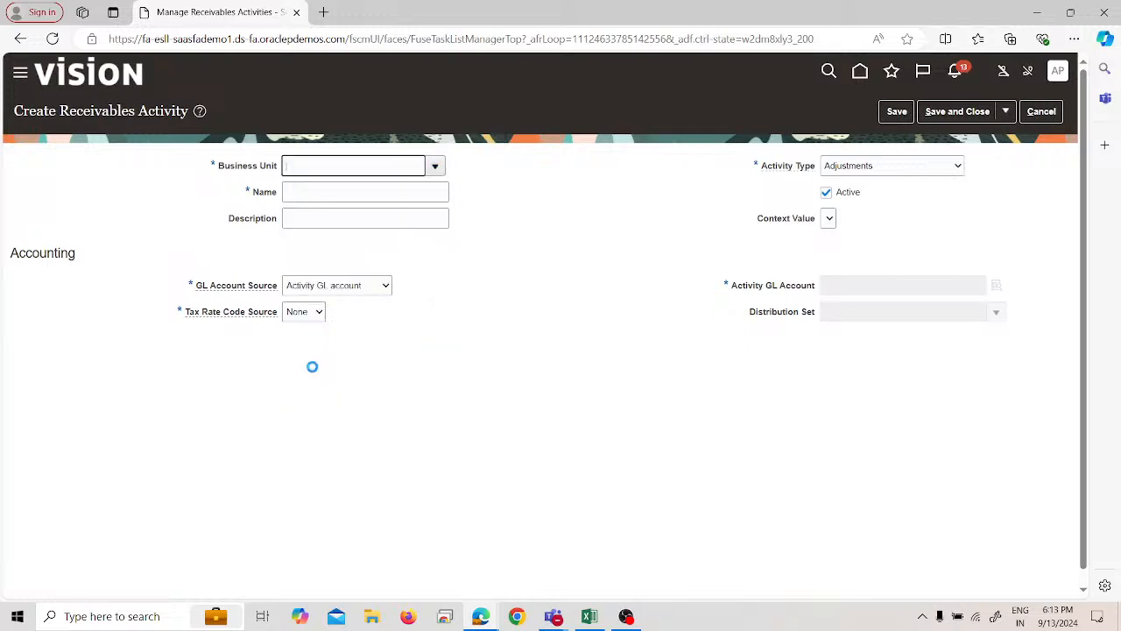
left_click(315, 193)
type("APL ")
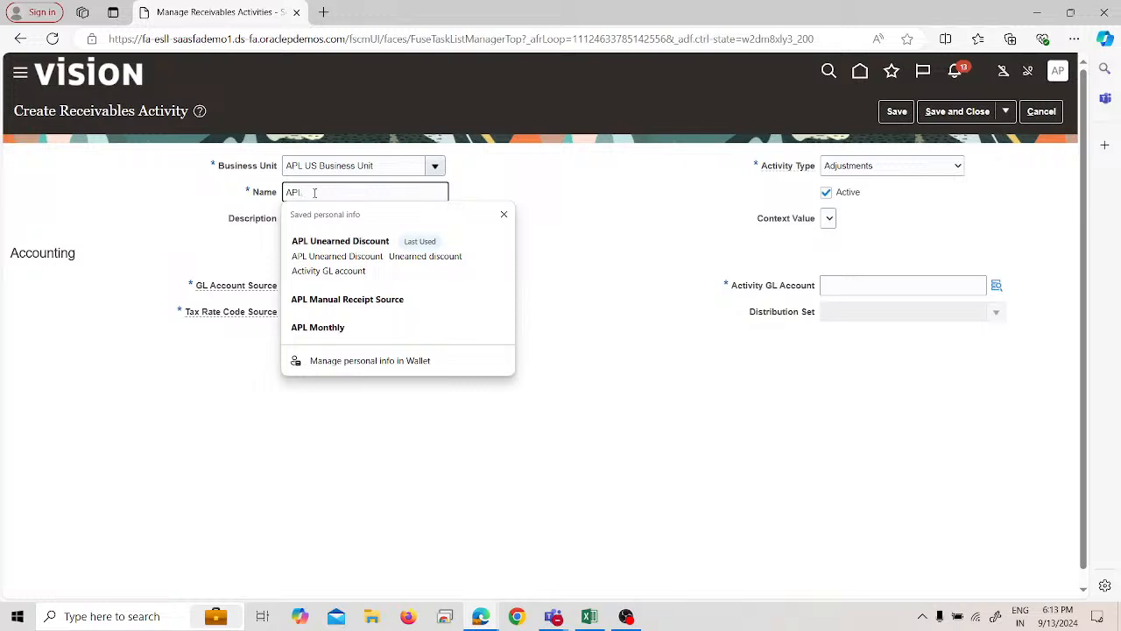
type("Receipt W")
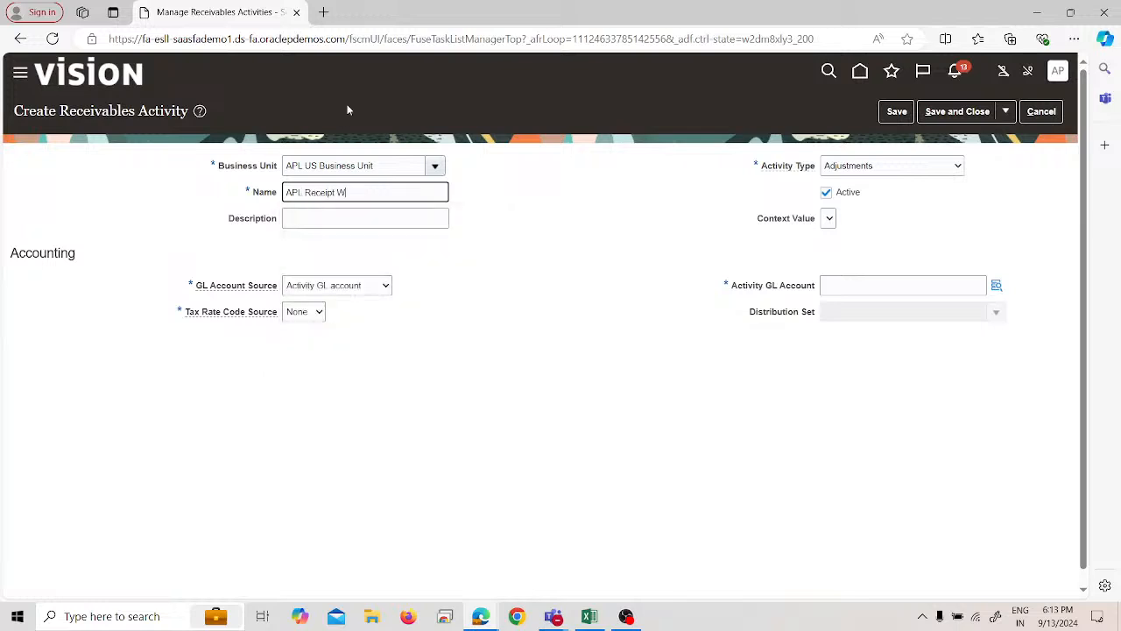
type("rite Off")
Step: Copy the name APL Receipt Write Off into the activity's description and set its activity type to Receipt write off
triple_click(399, 201)
key("ctrl+c")
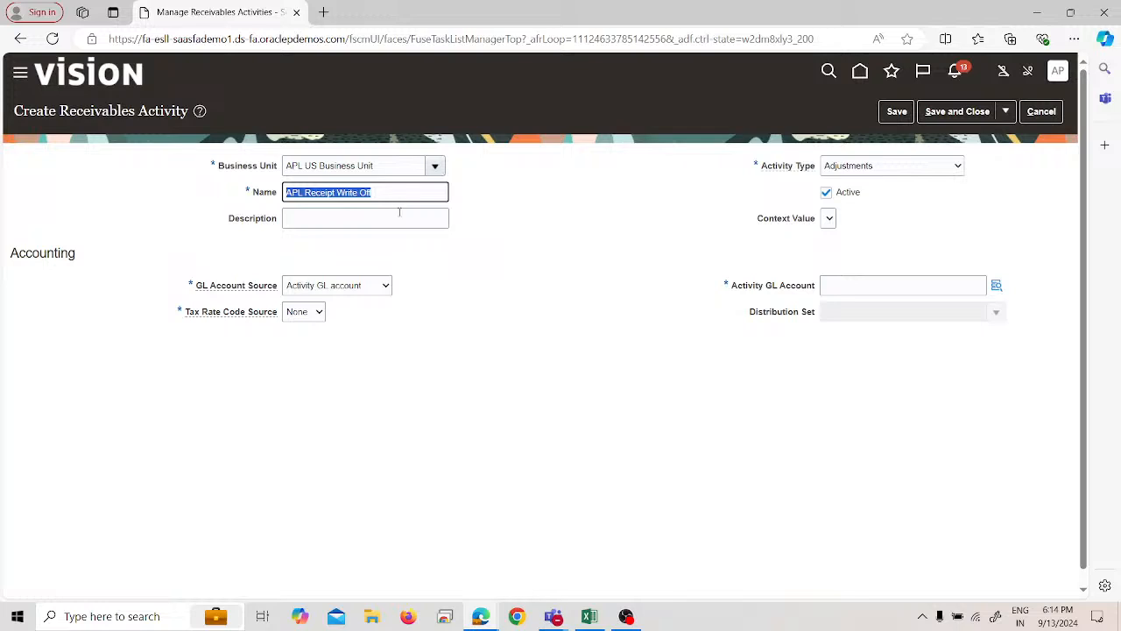
left_click(396, 216)
key("ctrl+v")
left_click(877, 167)
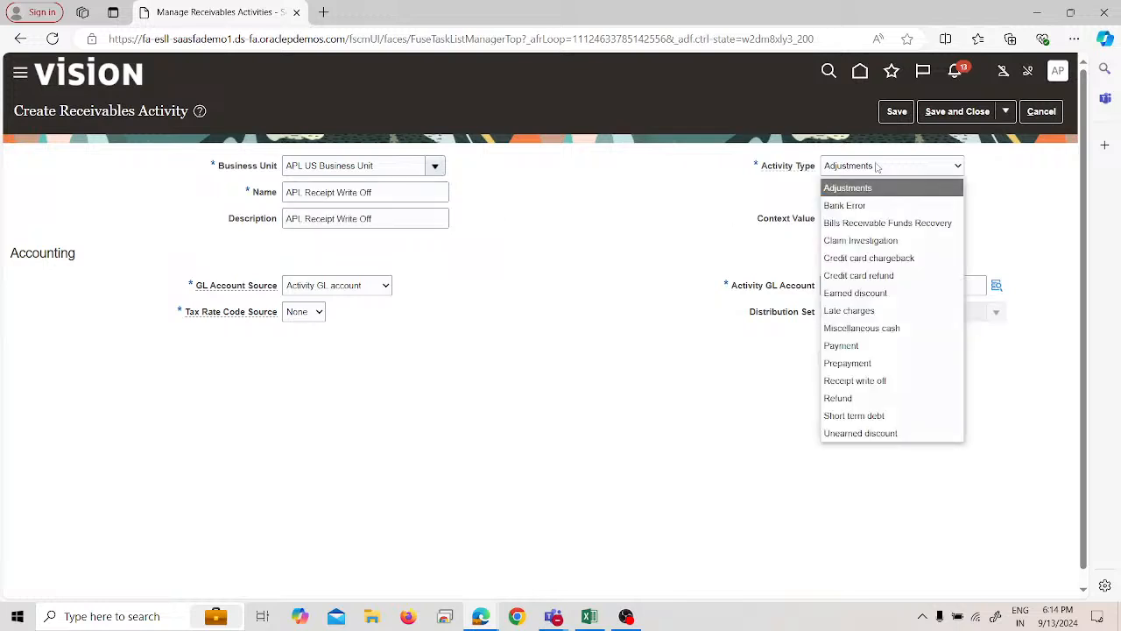
left_click(871, 379)
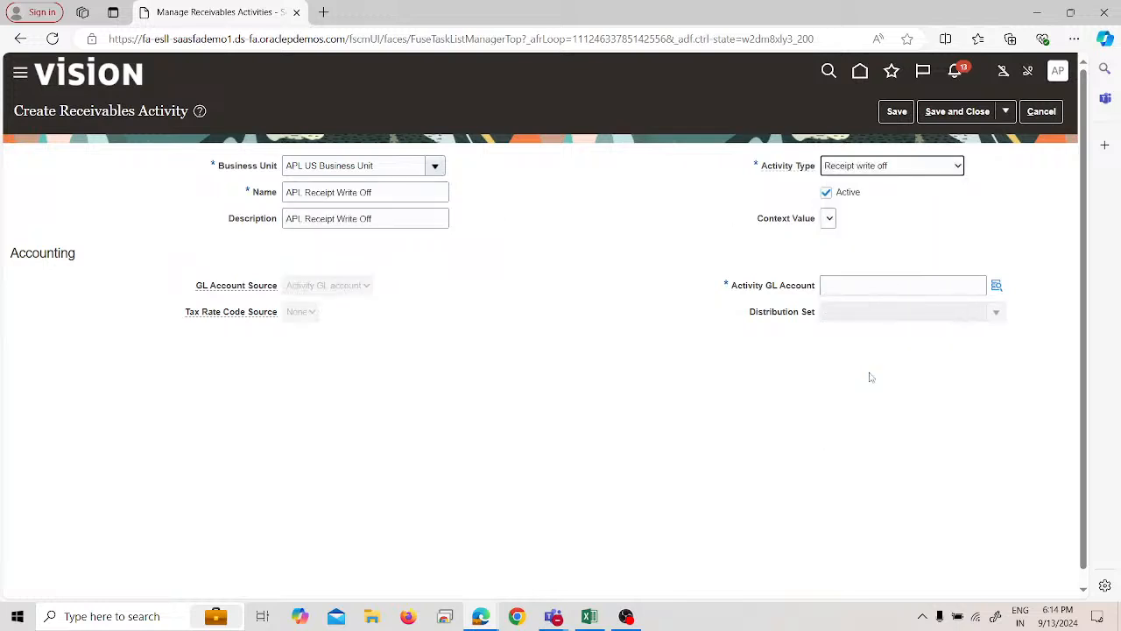
Step: For the activity's GL account, run an advanced search for account segment values whose description contains "receipt"
left_click(994, 286)
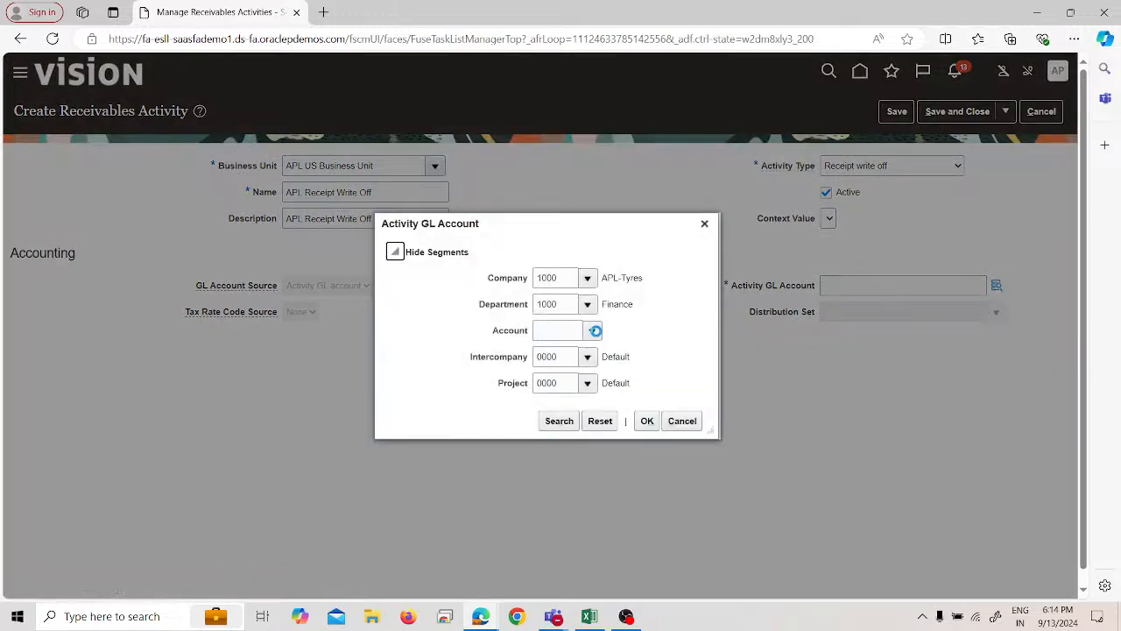
left_click(593, 333)
left_click(555, 573)
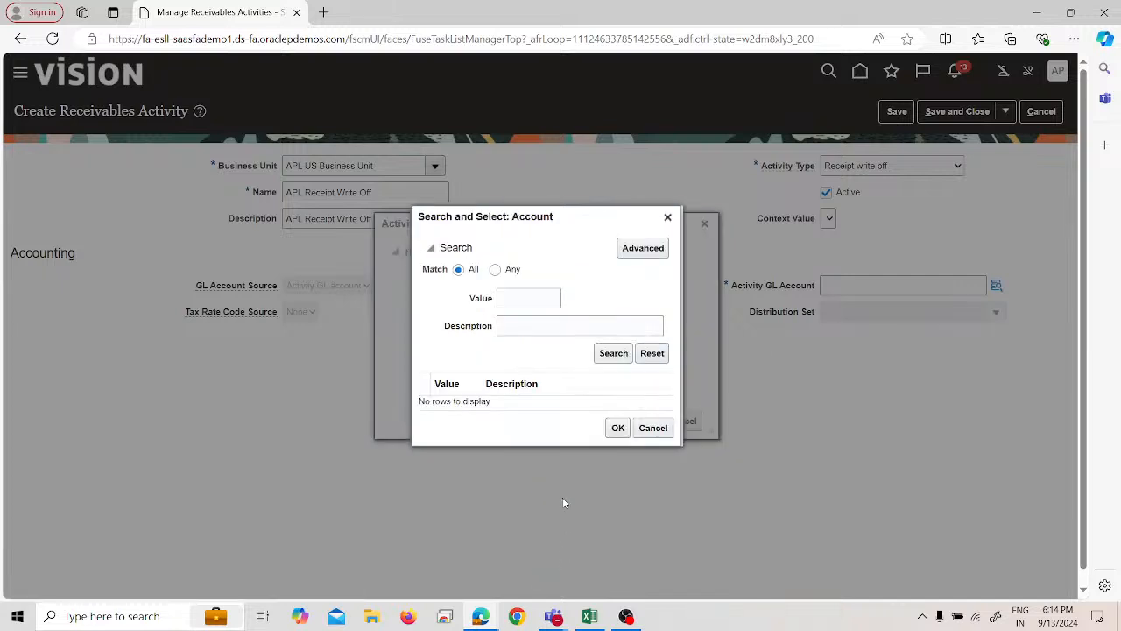
left_click(646, 253)
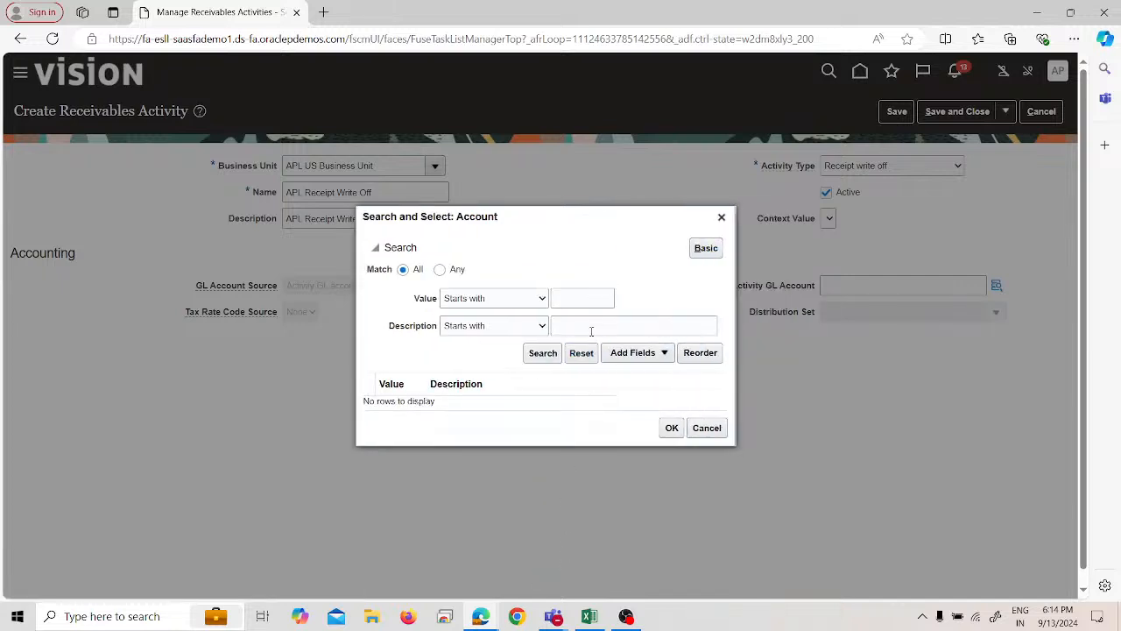
left_click(642, 249)
left_click(538, 325)
left_click(463, 524)
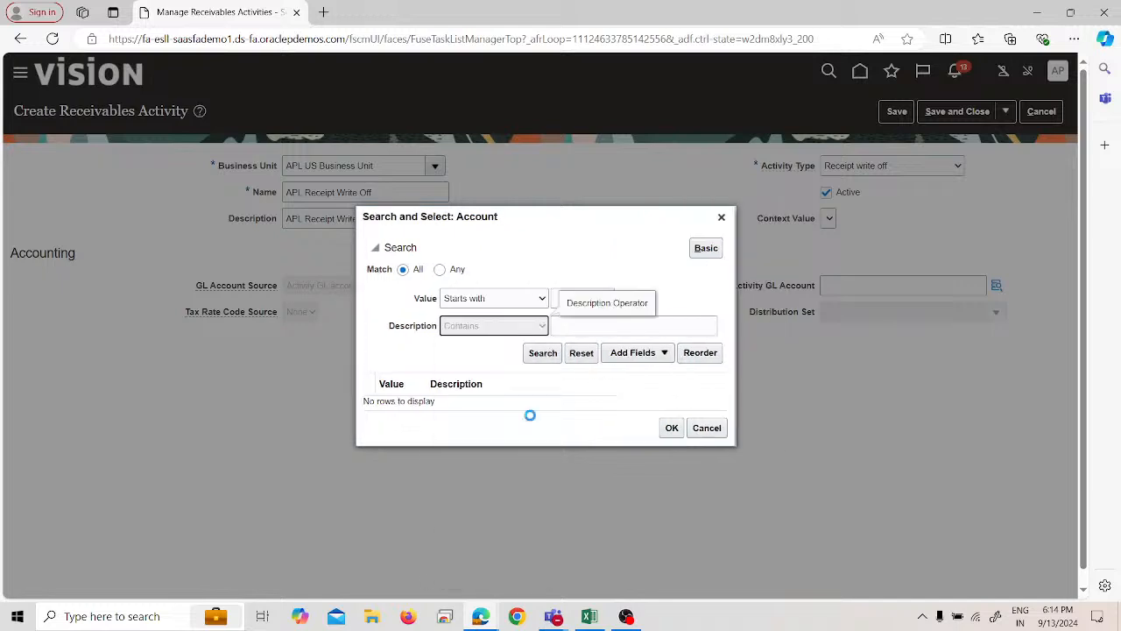
left_click(574, 324)
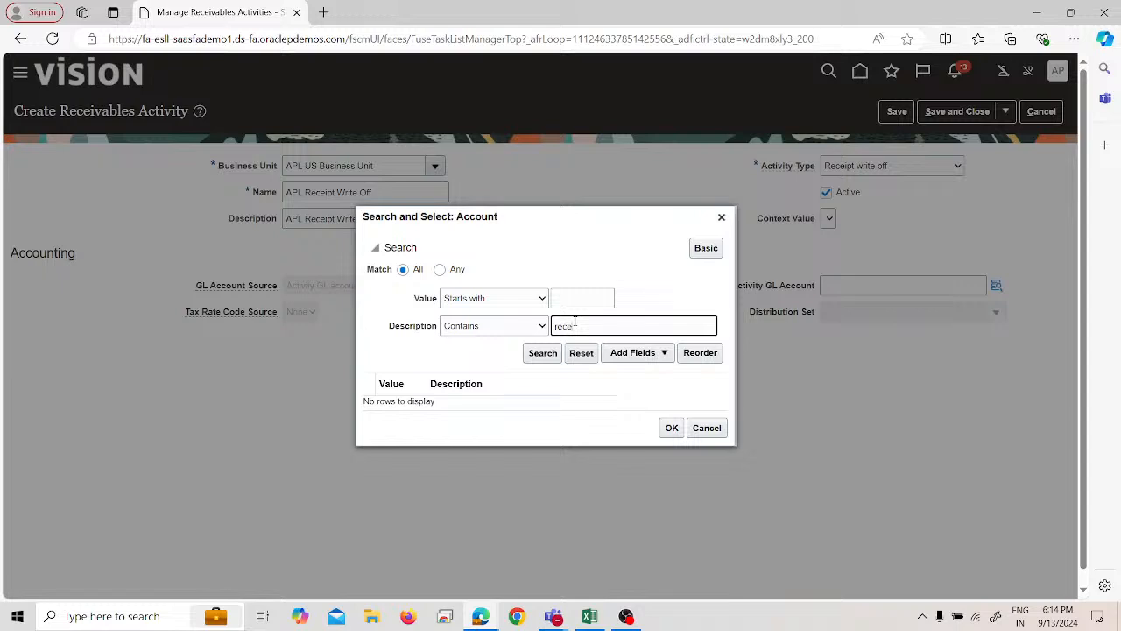
key("Return")
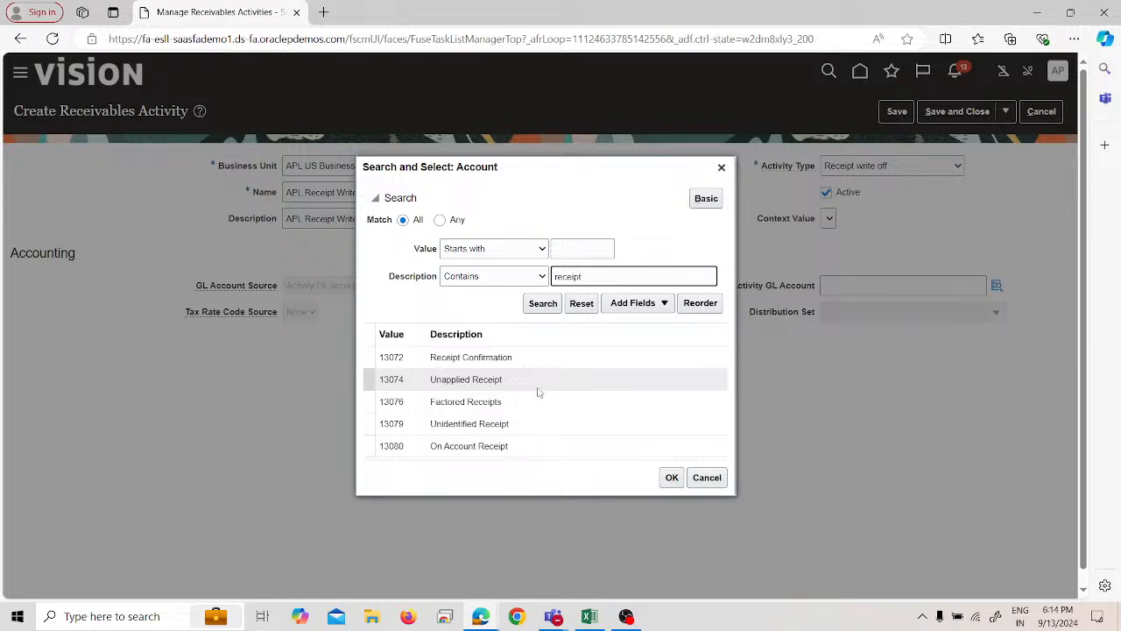
Step: Try searching the account values for descriptions containing "write off"
double_click(622, 276)
type("write off")
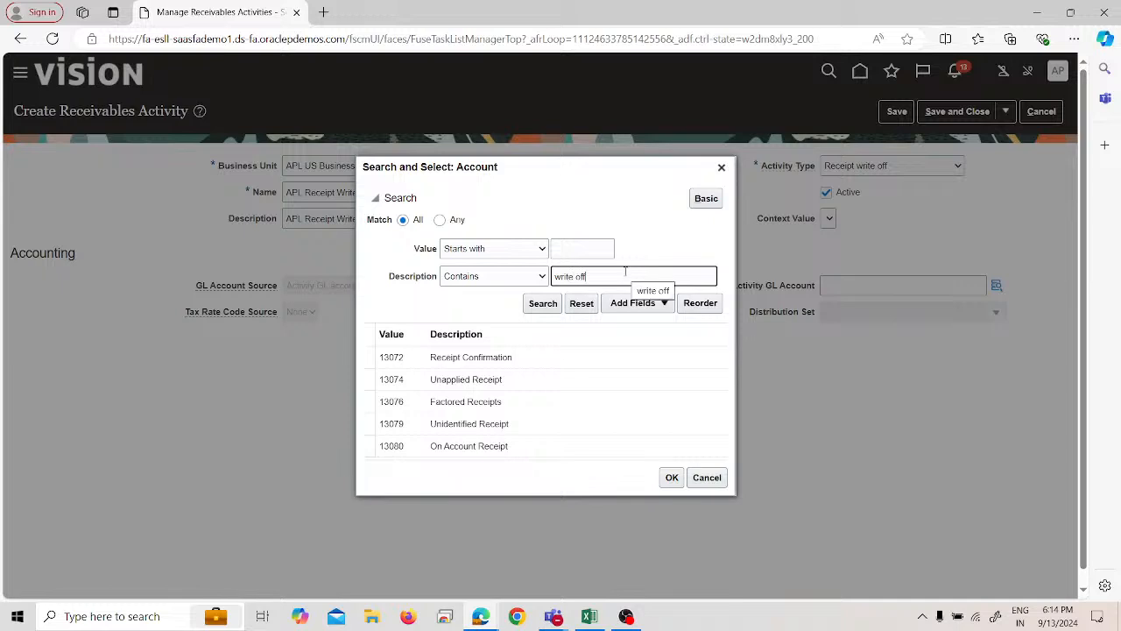
key("Return")
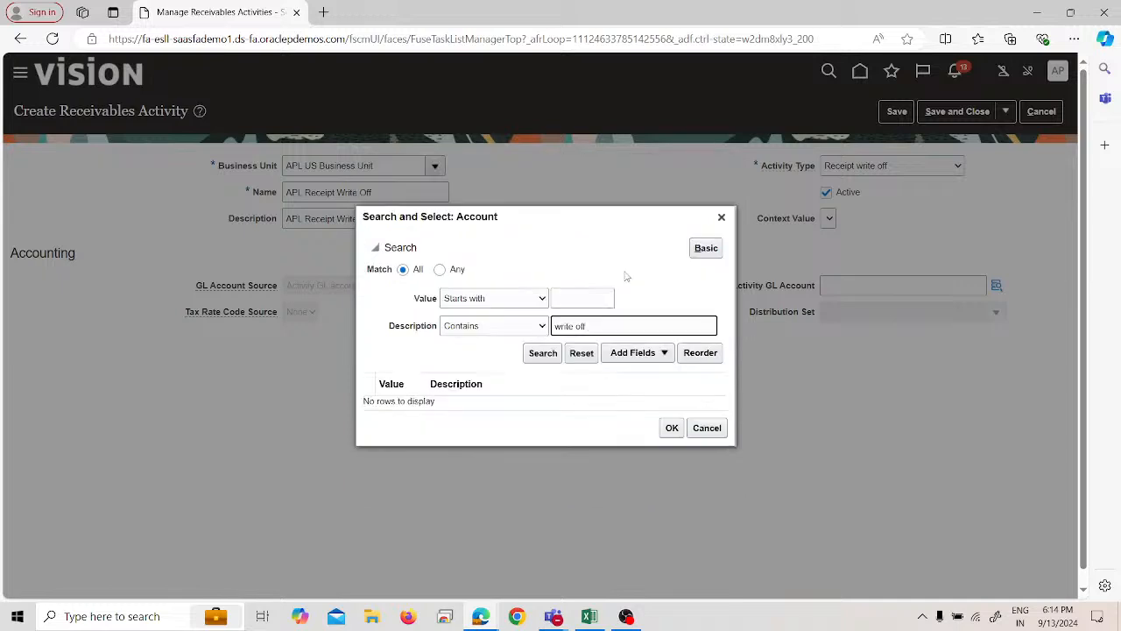
Step: Search account descriptions for "receipt", assign 13079 Unidentified Receipt to the activity's GL account, and save and close the activity and the activities page
triple_click(619, 321)
type("receipt")
key("Return")
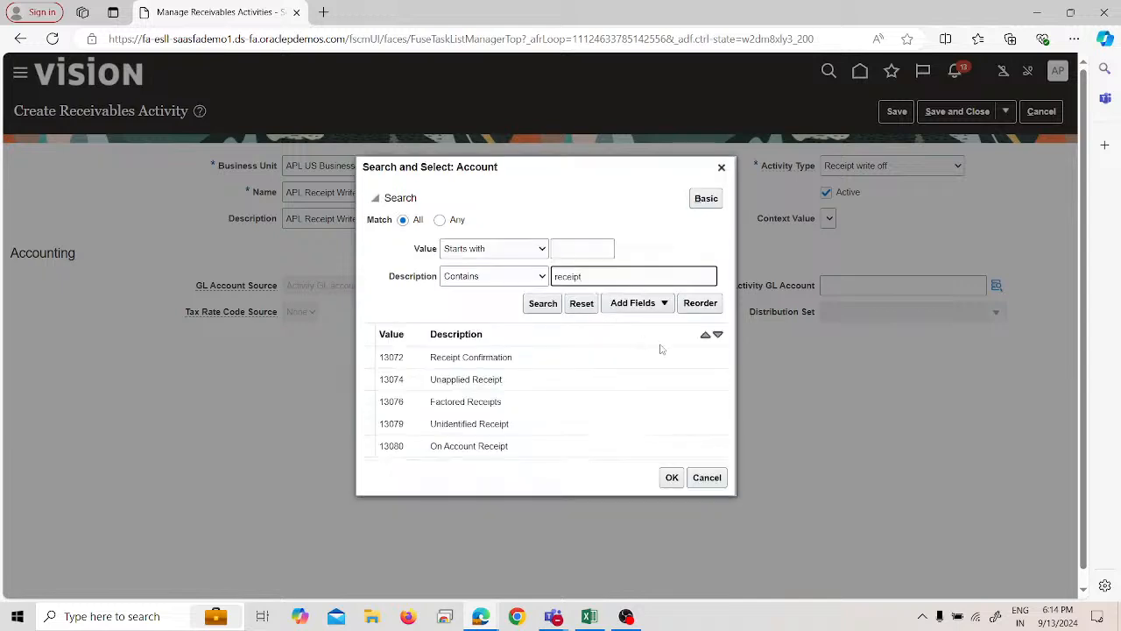
left_click(622, 385)
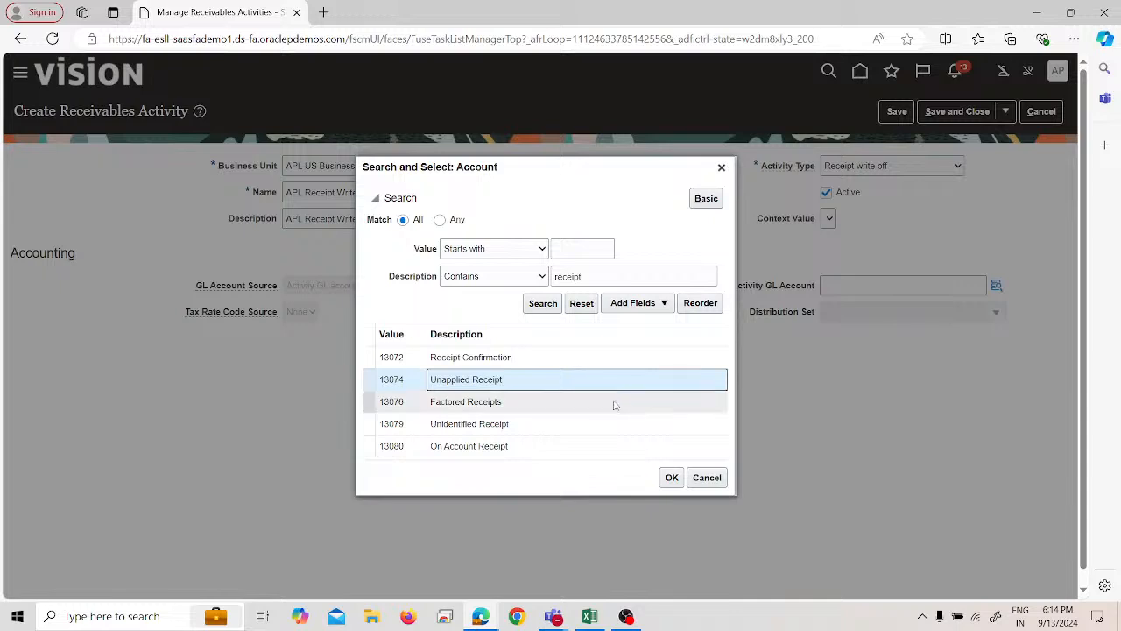
left_click(460, 424)
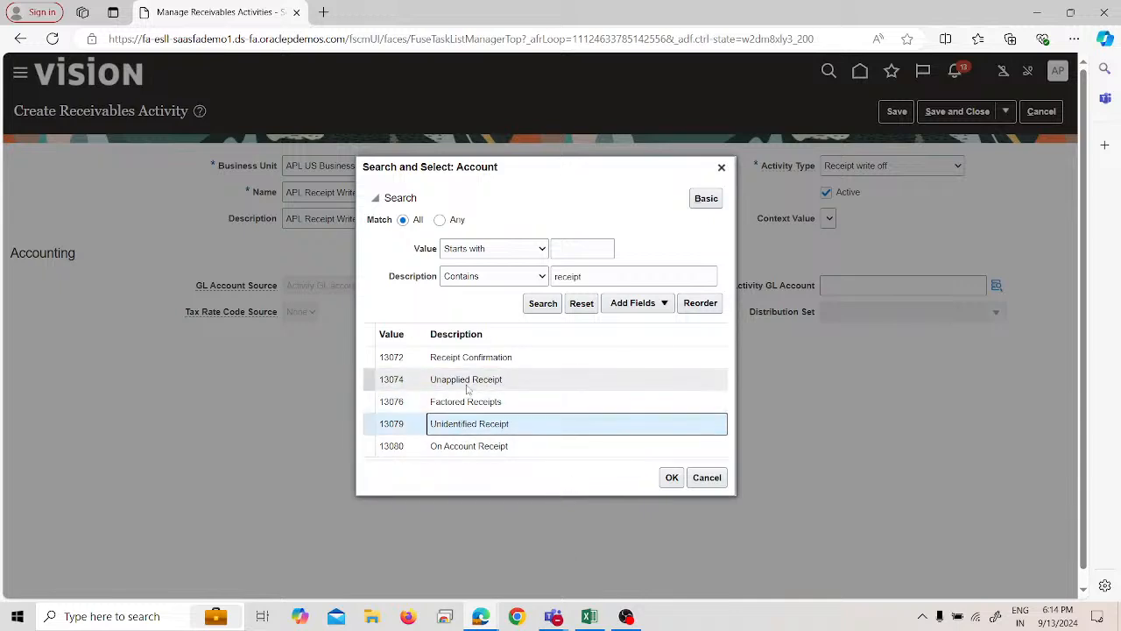
left_click(668, 481)
left_click(646, 421)
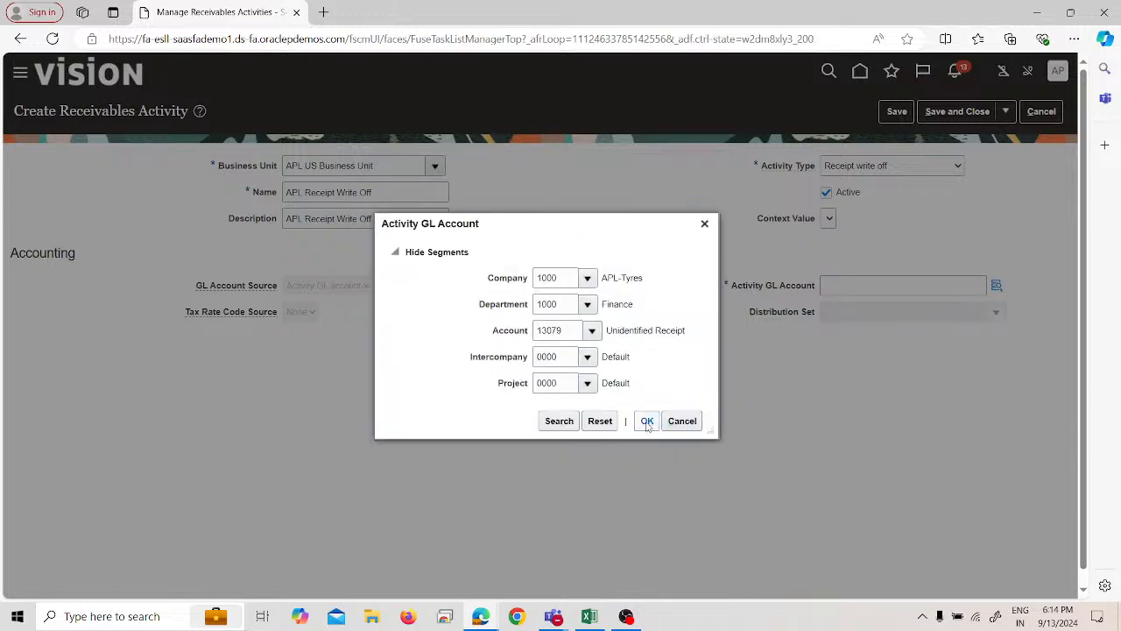
left_click(646, 422)
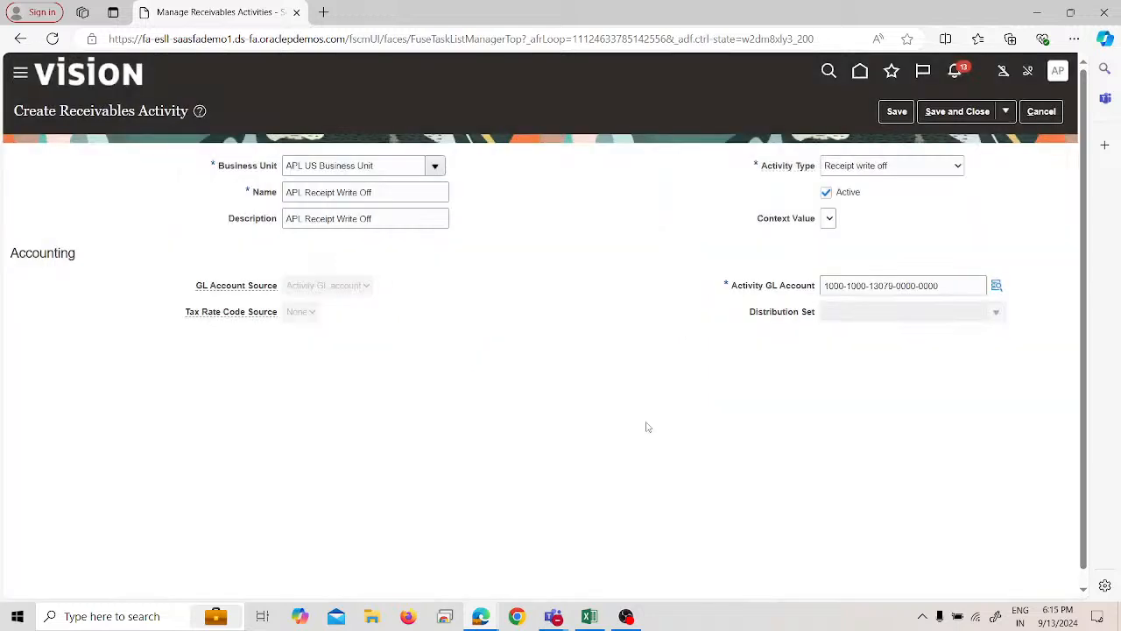
left_click(951, 112)
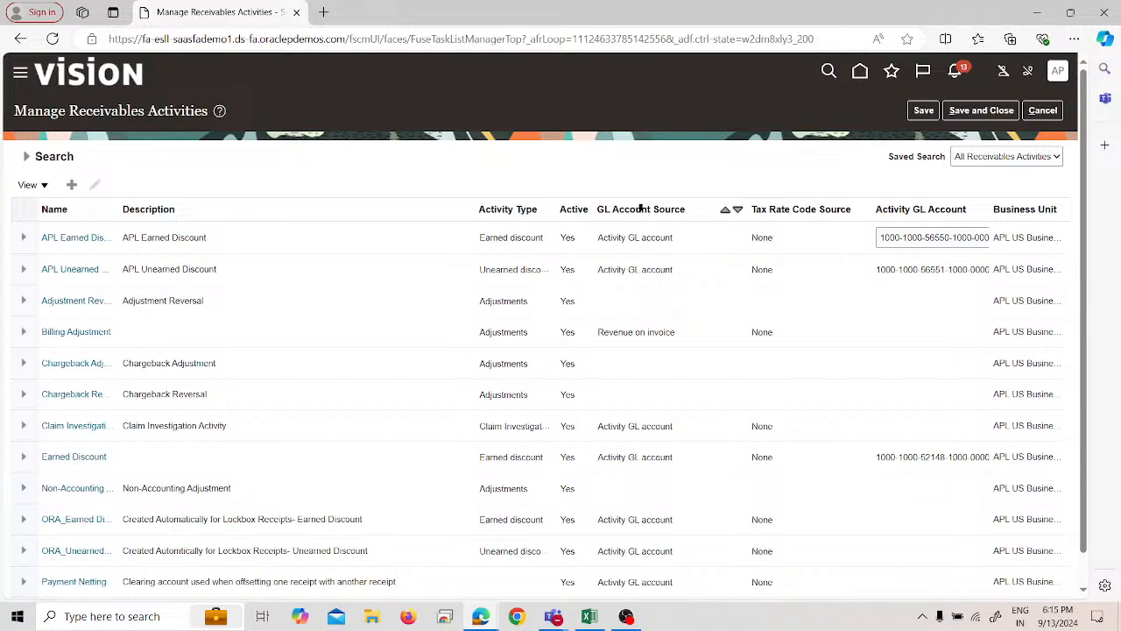
left_click(978, 110)
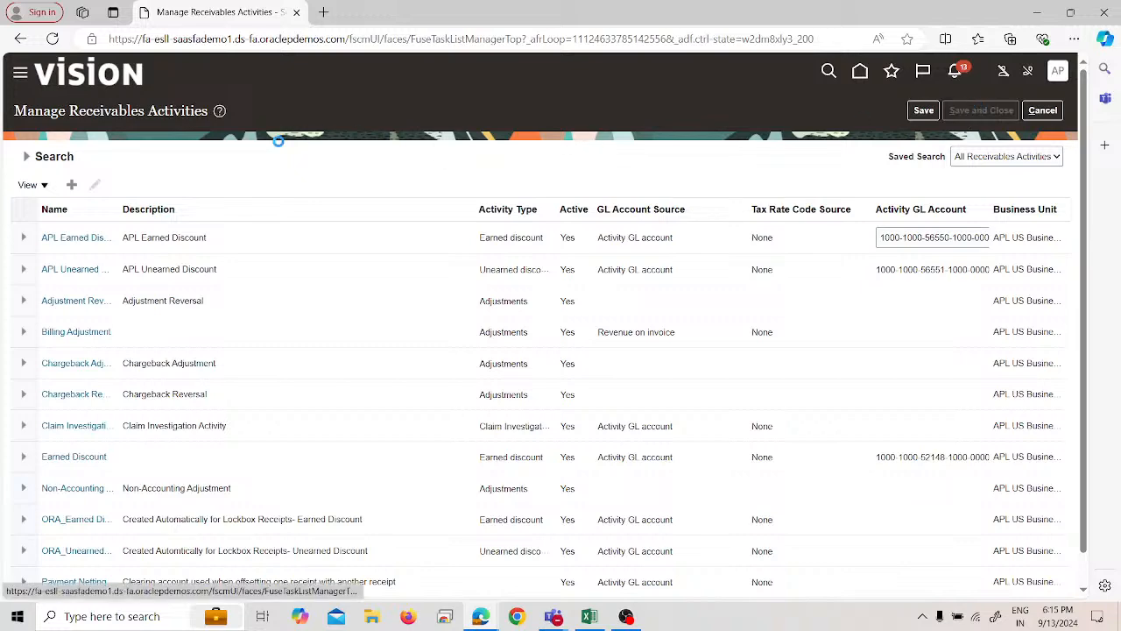
Step: Go to the Billing work area under Receivables and open a new transaction for creation
left_click(20, 76)
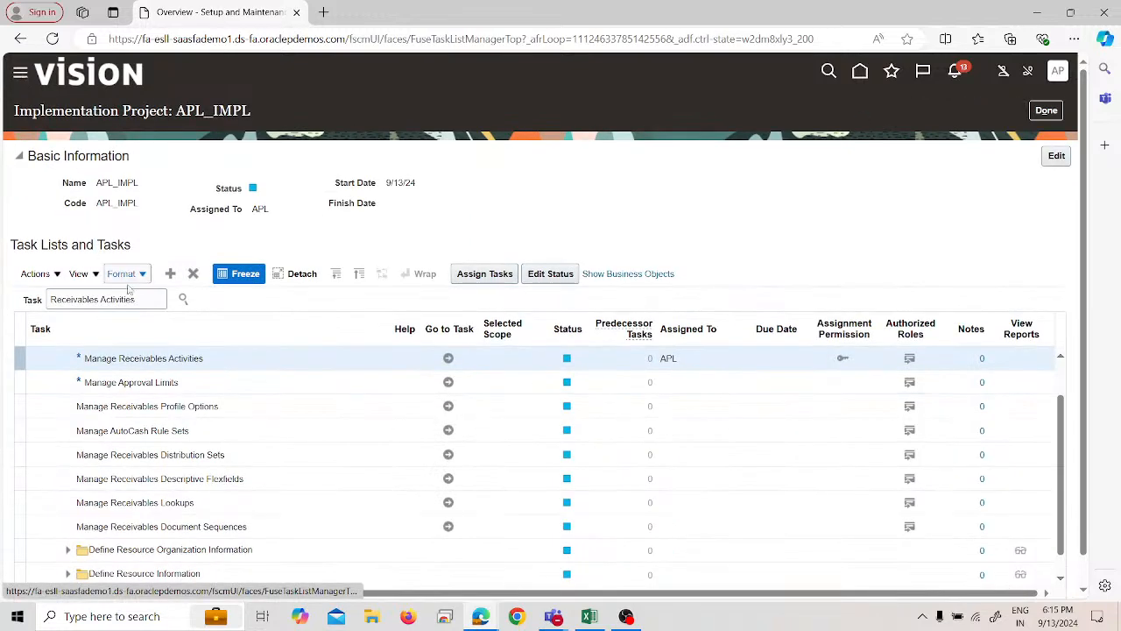
scroll(137, 316, "down", 2)
scroll(137, 324, "down", 1)
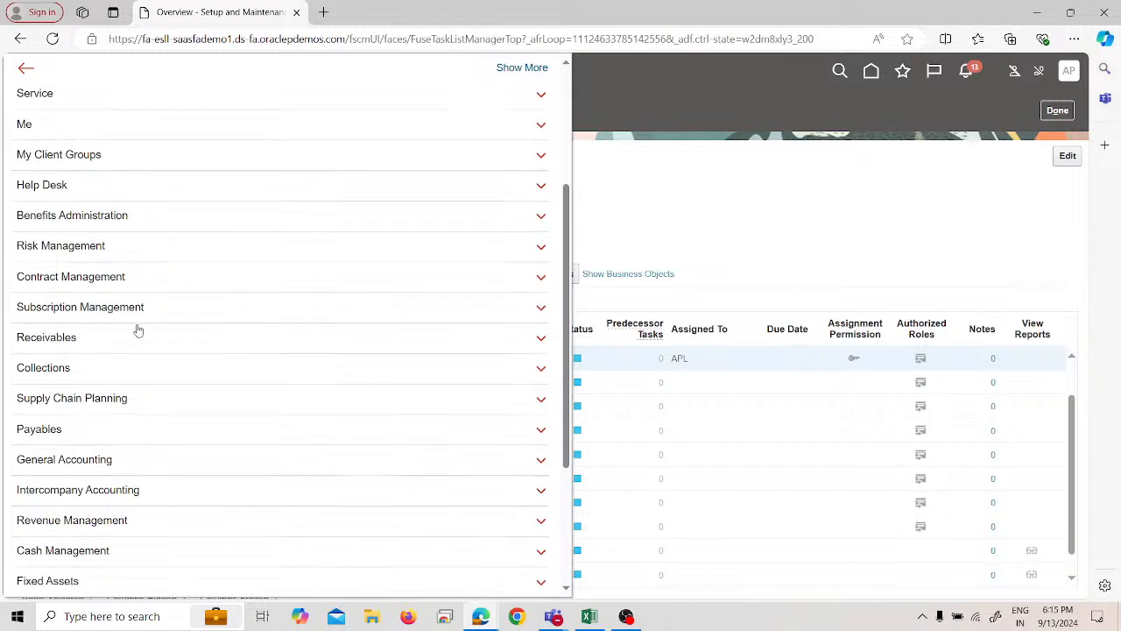
left_click(136, 337)
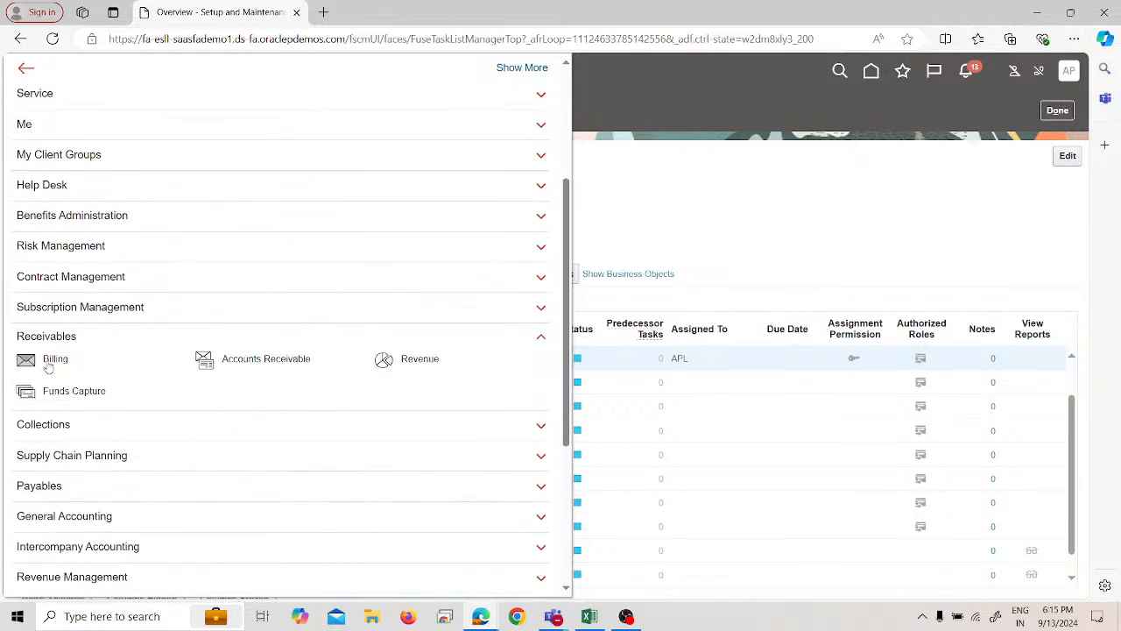
left_click(48, 364)
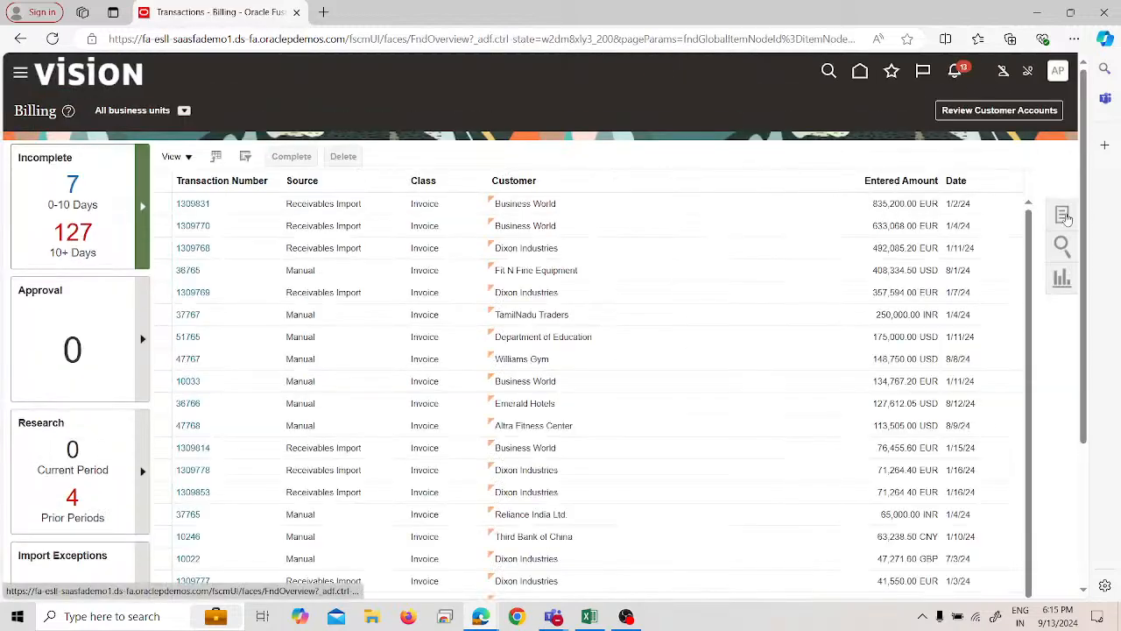
left_click(1062, 215)
left_click(961, 120)
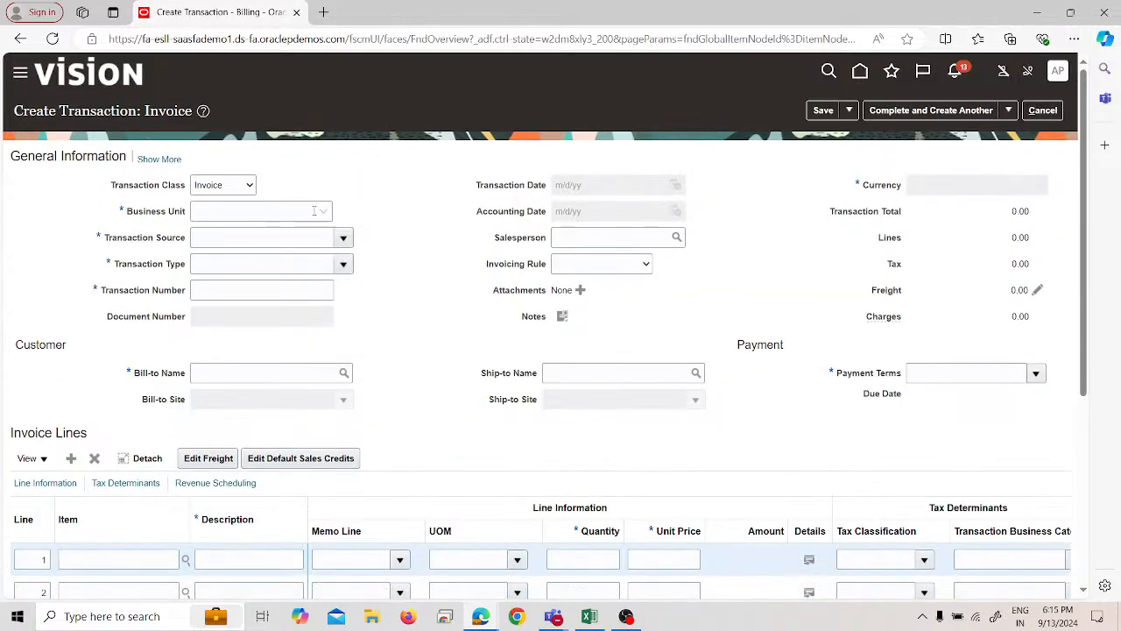
Step: Try to set the new invoice's business unit to APL US Business Unit
left_click(314, 211)
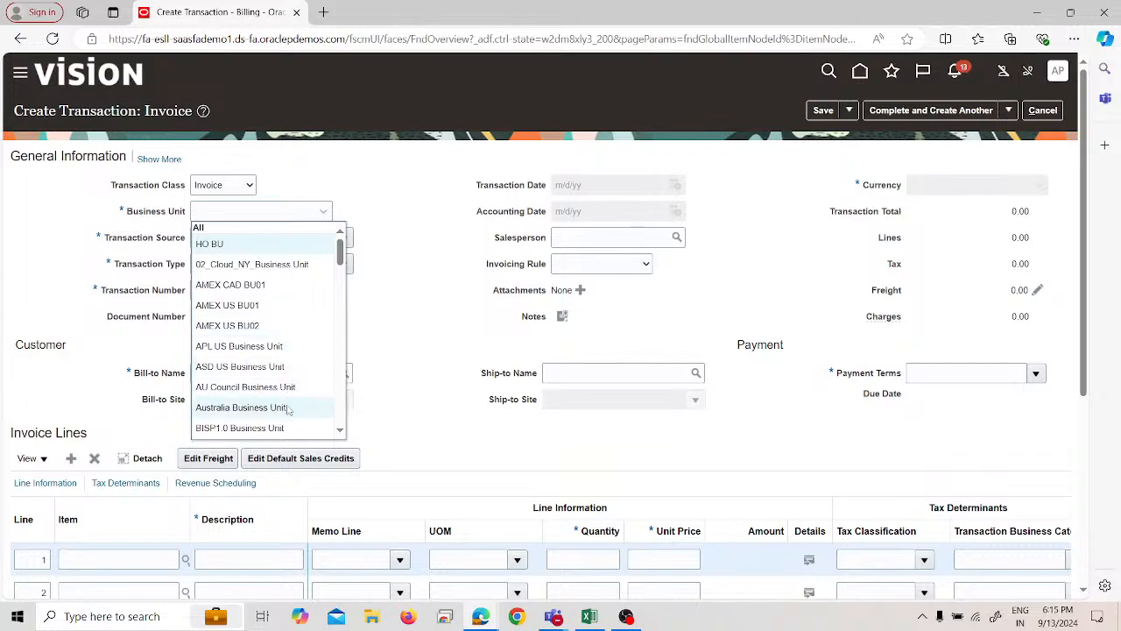
left_click(250, 346)
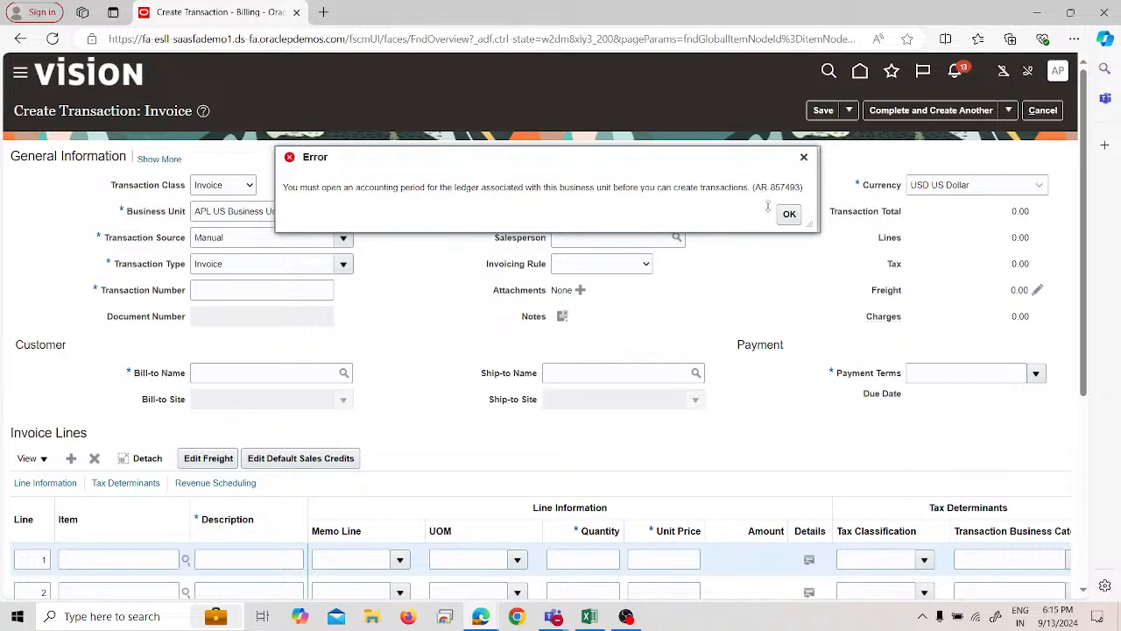
left_click(789, 214)
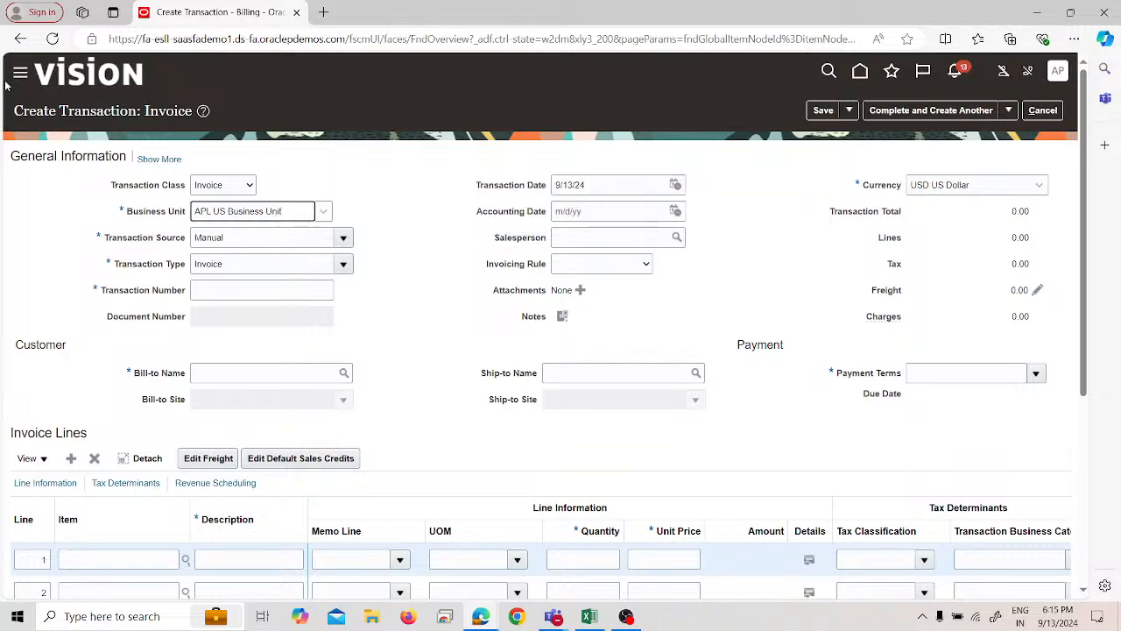
Step: Leave the unsaved invoice, go to the Accounts Receivable work area, and open the Manage Accounting Periods task
left_click(20, 73)
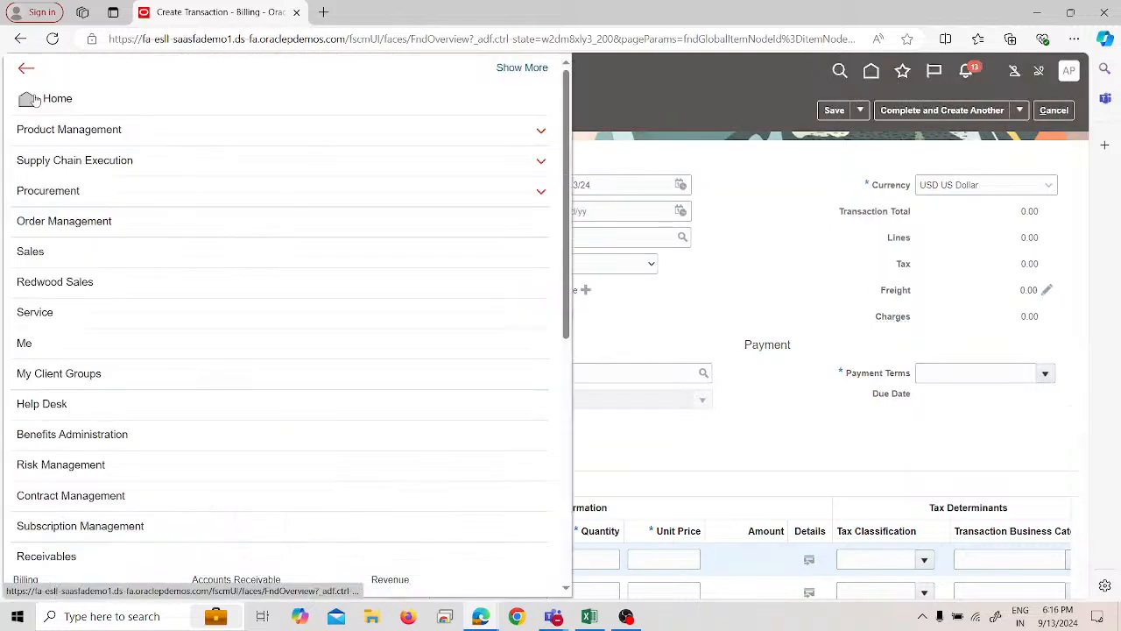
scroll(395, 345, "down", 3)
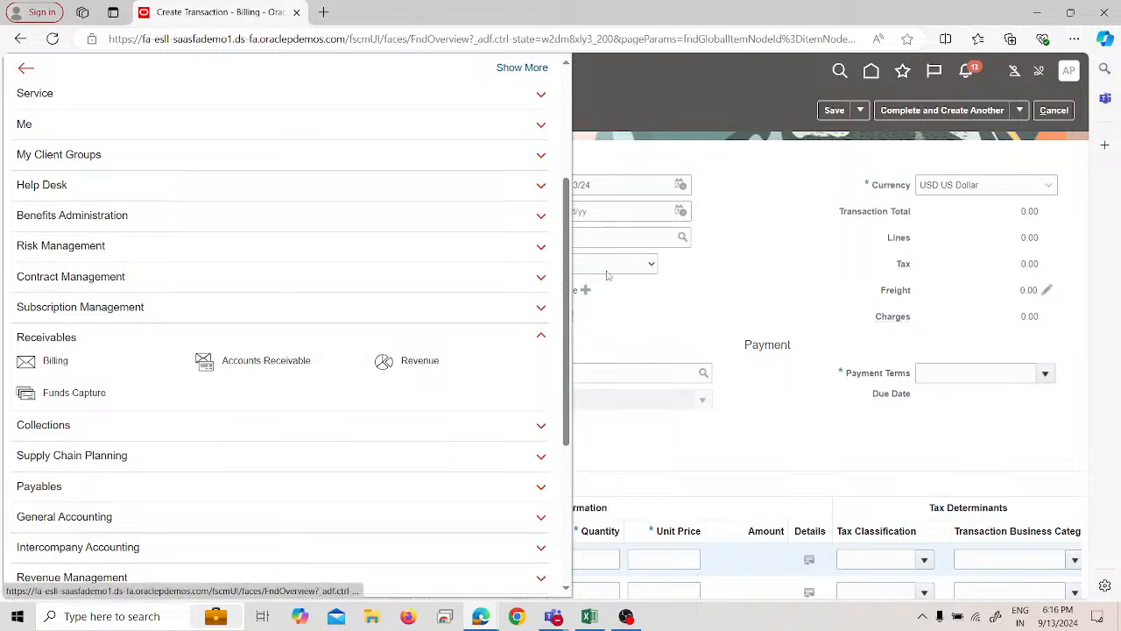
left_click(298, 360)
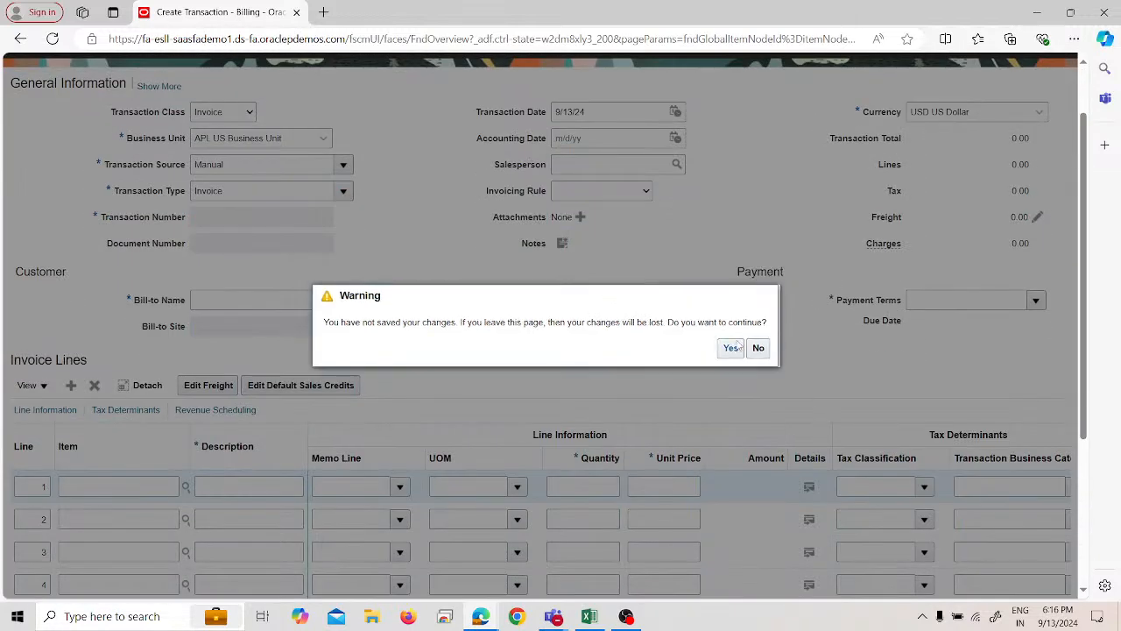
left_click(732, 348)
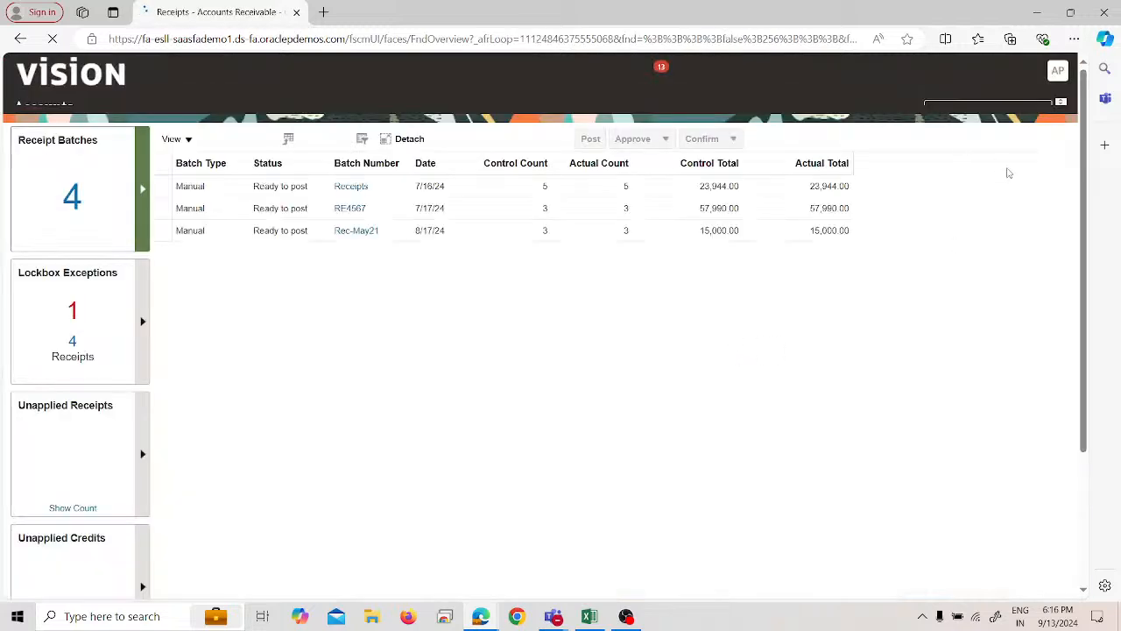
left_click(1062, 215)
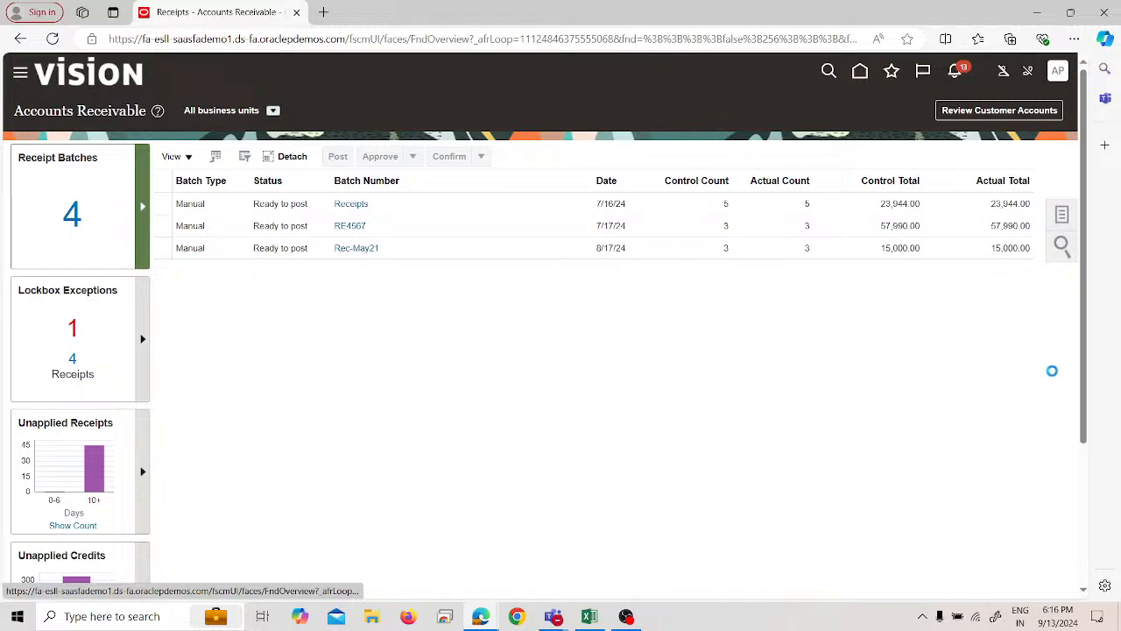
scroll(1030, 411, "down", 4)
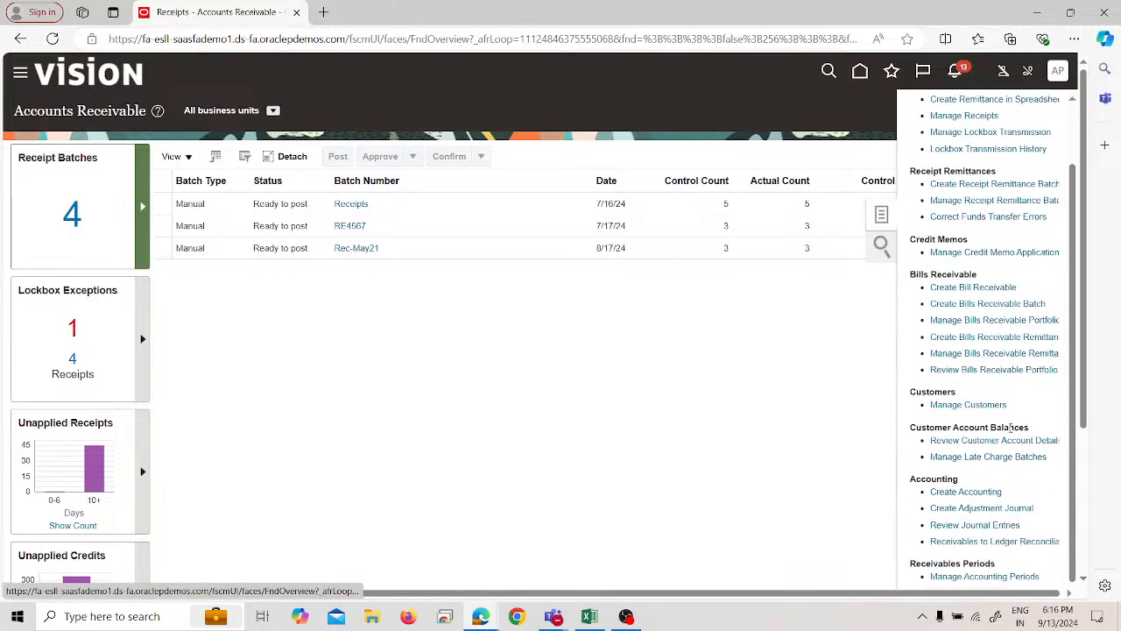
left_click(963, 502)
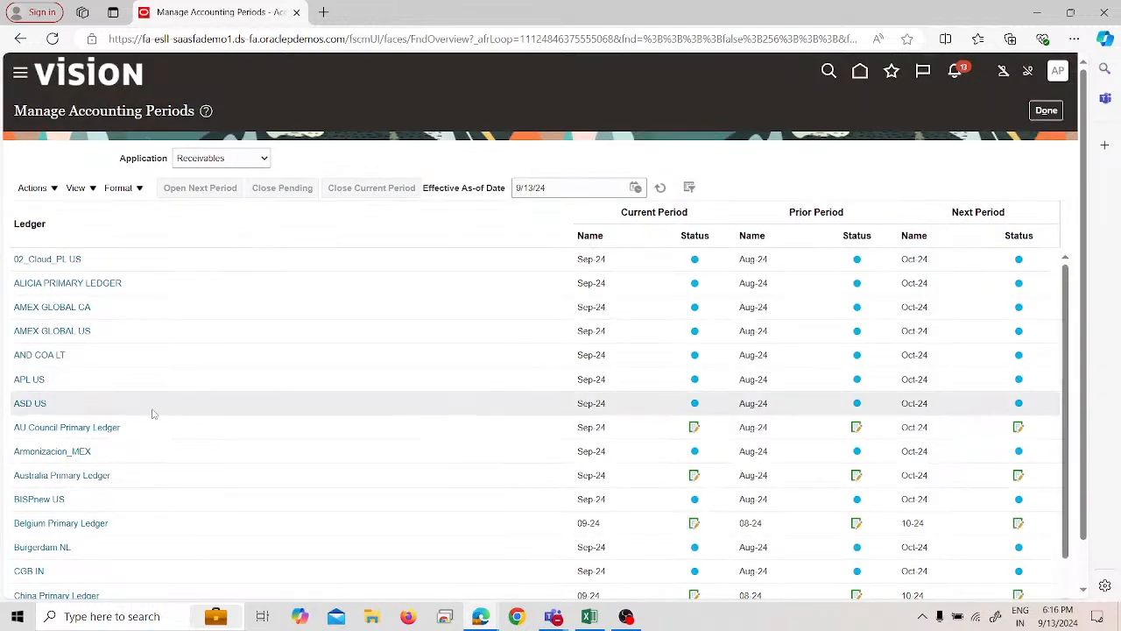
Step: Open Jan-24 as the first Receivables accounting period for the APL US ledger and refresh the period list
left_click(35, 379)
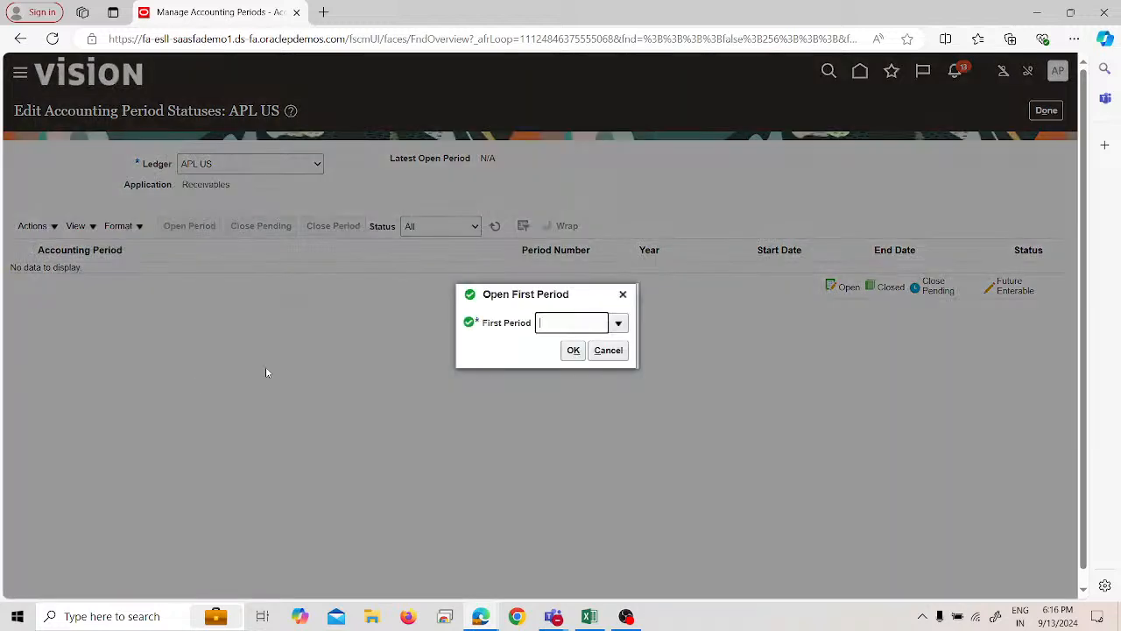
left_click(618, 323)
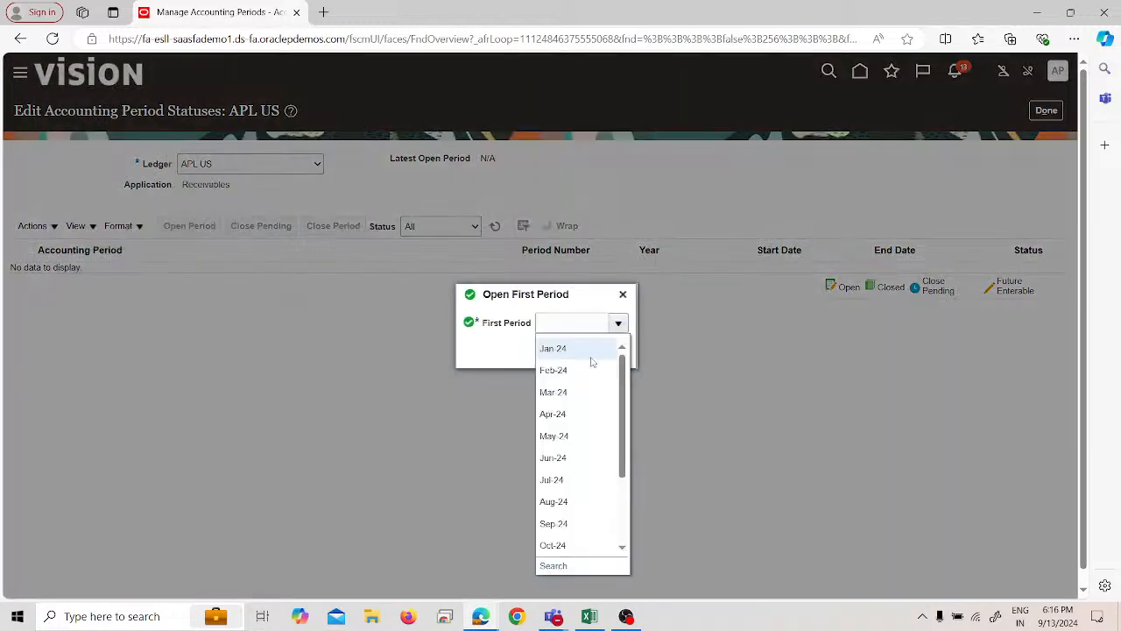
left_click(587, 349)
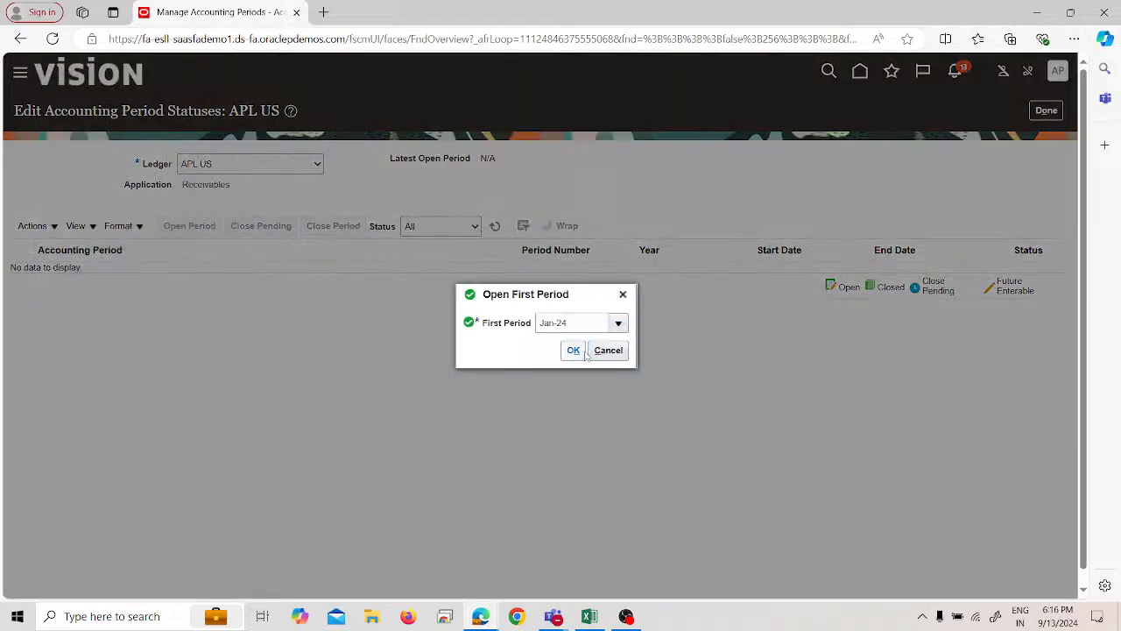
left_click(583, 350)
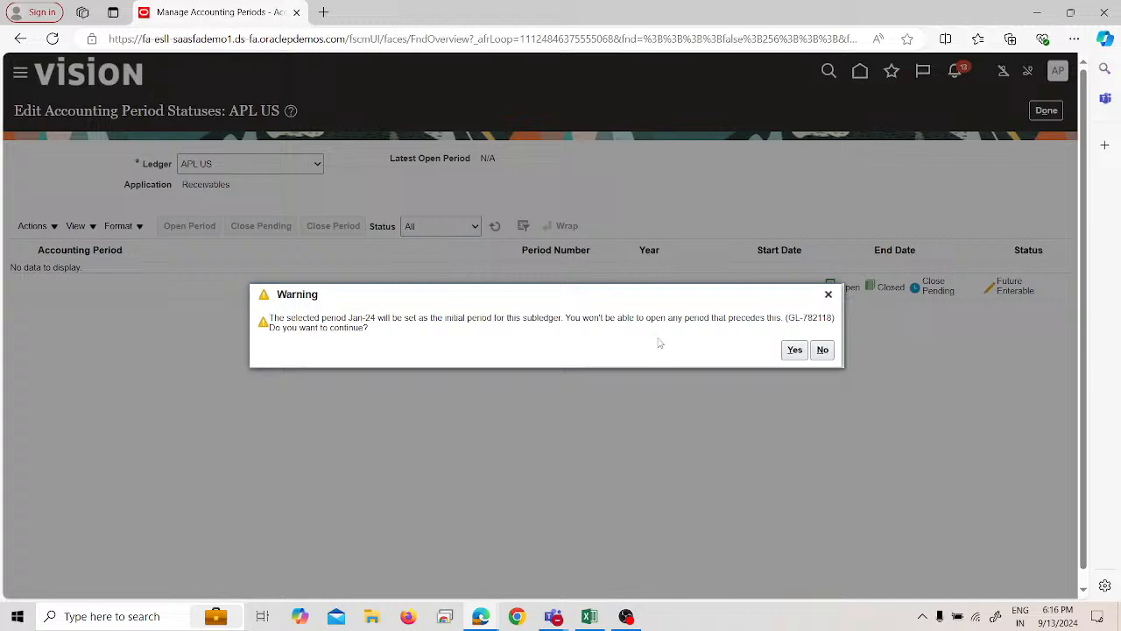
left_click(792, 349)
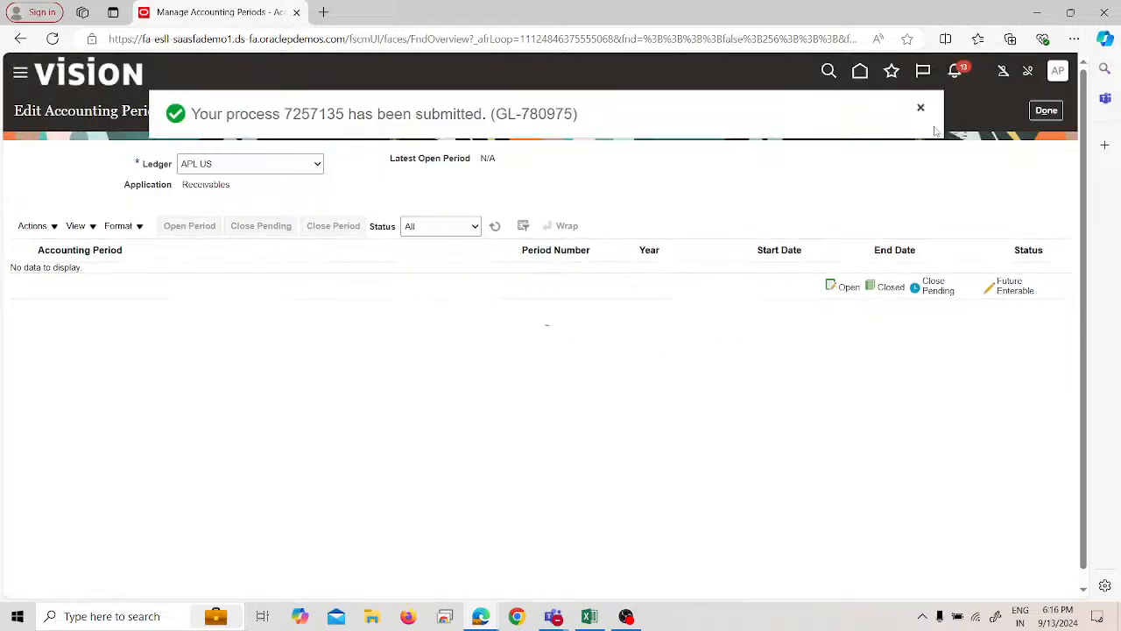
left_click(921, 108)
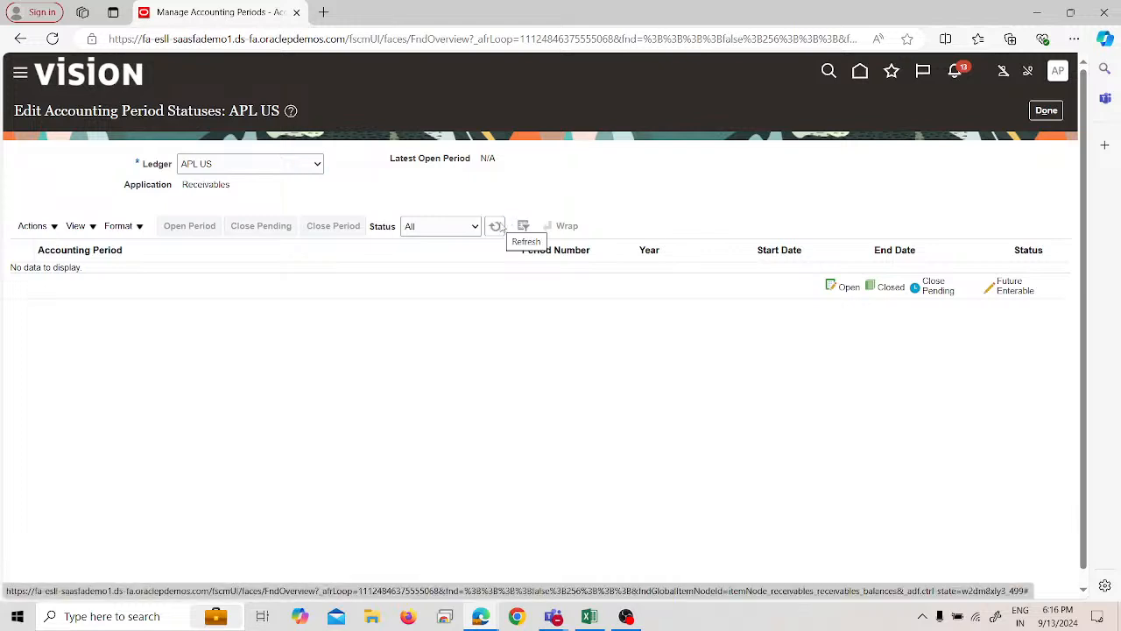
left_click(496, 226)
left_click(496, 226)
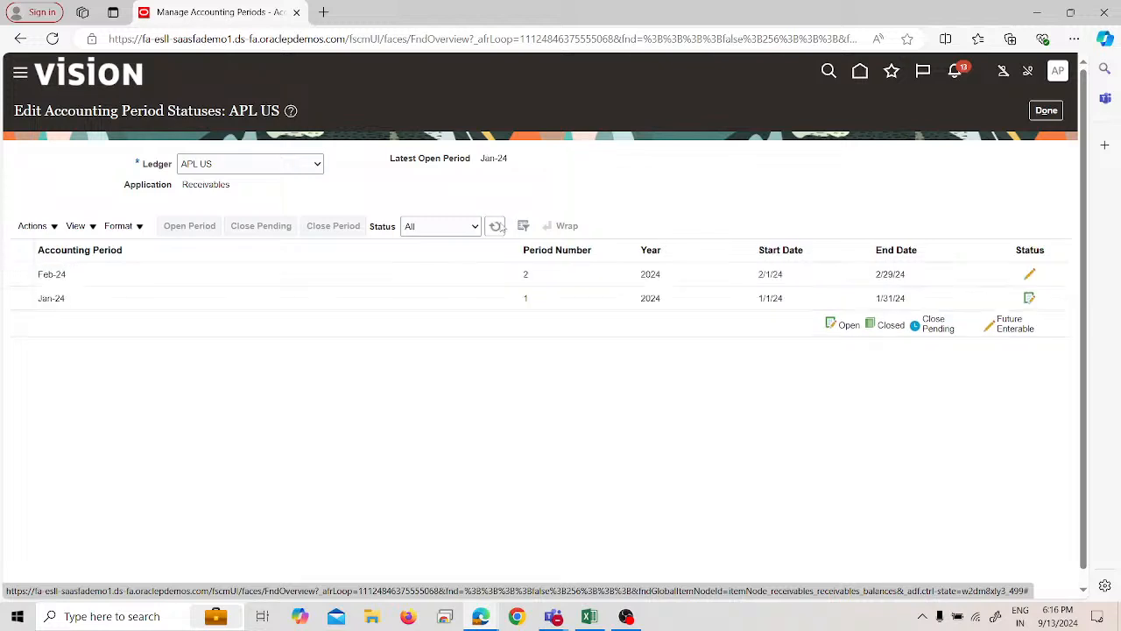
Step: Open the APL US Receivables periods up to target period Sep-24, refresh the list, and close the accounting period pages
left_click(44, 228)
left_click(74, 316)
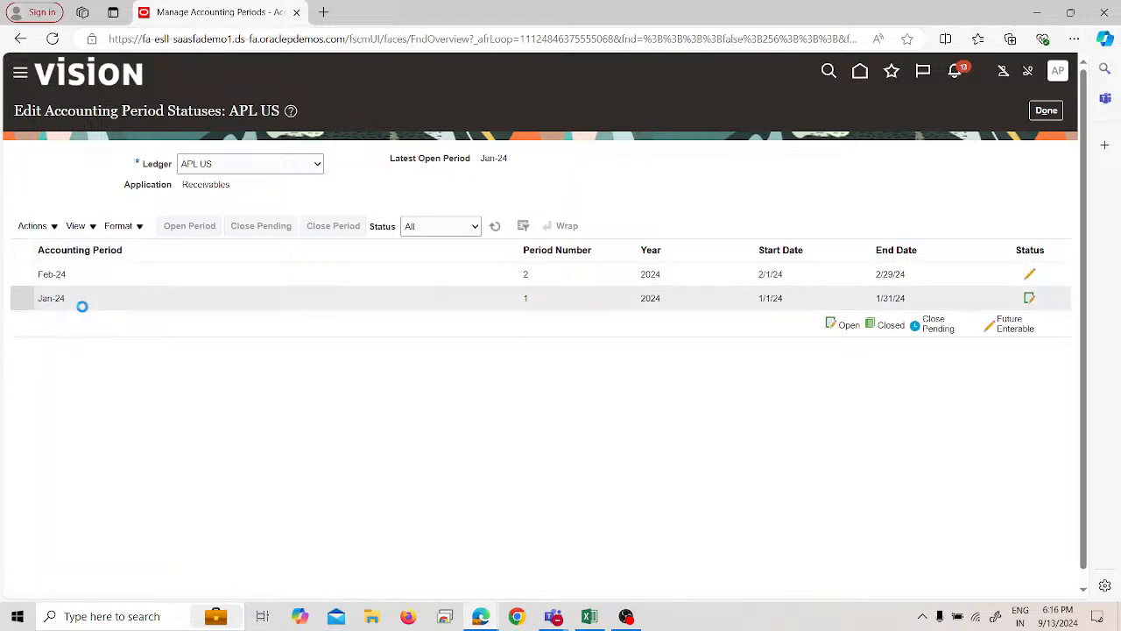
left_click(583, 316)
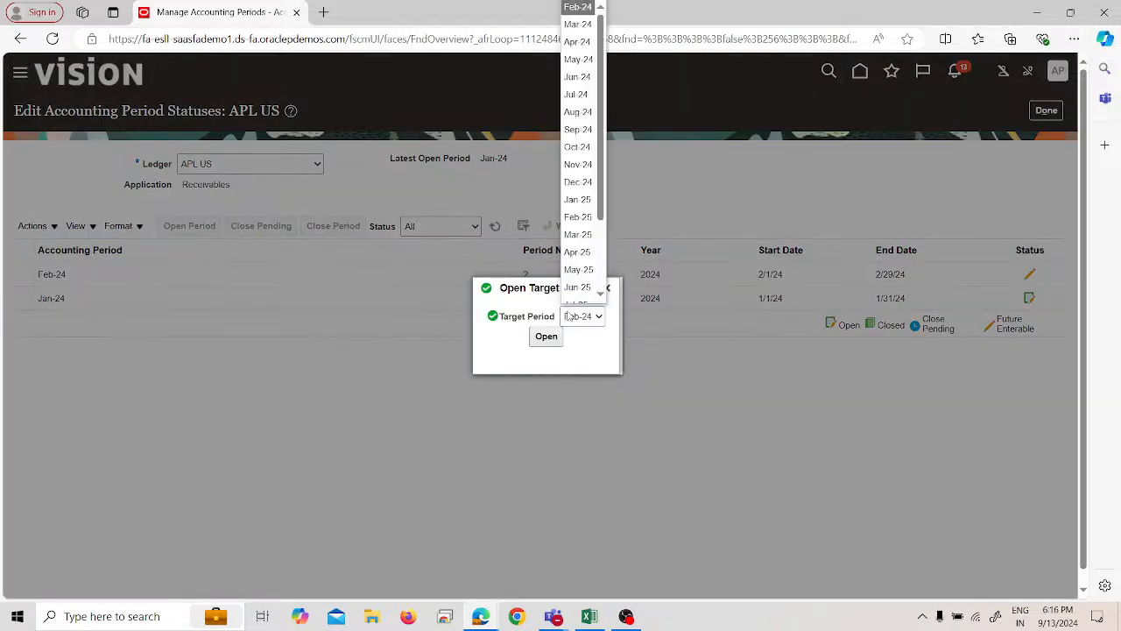
left_click(583, 197)
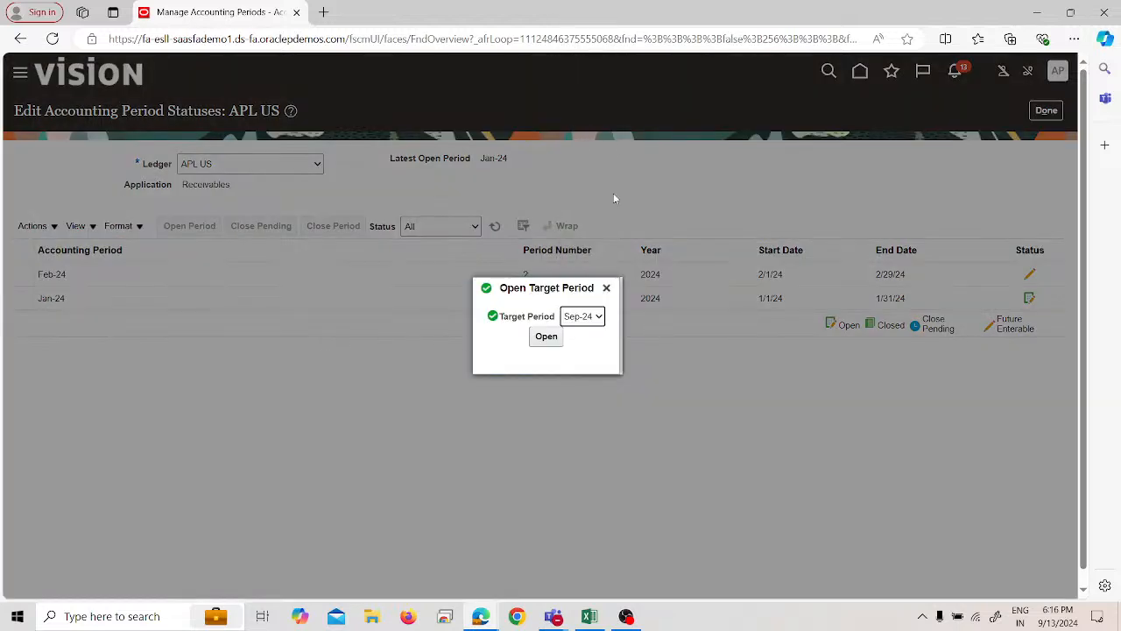
left_click(544, 337)
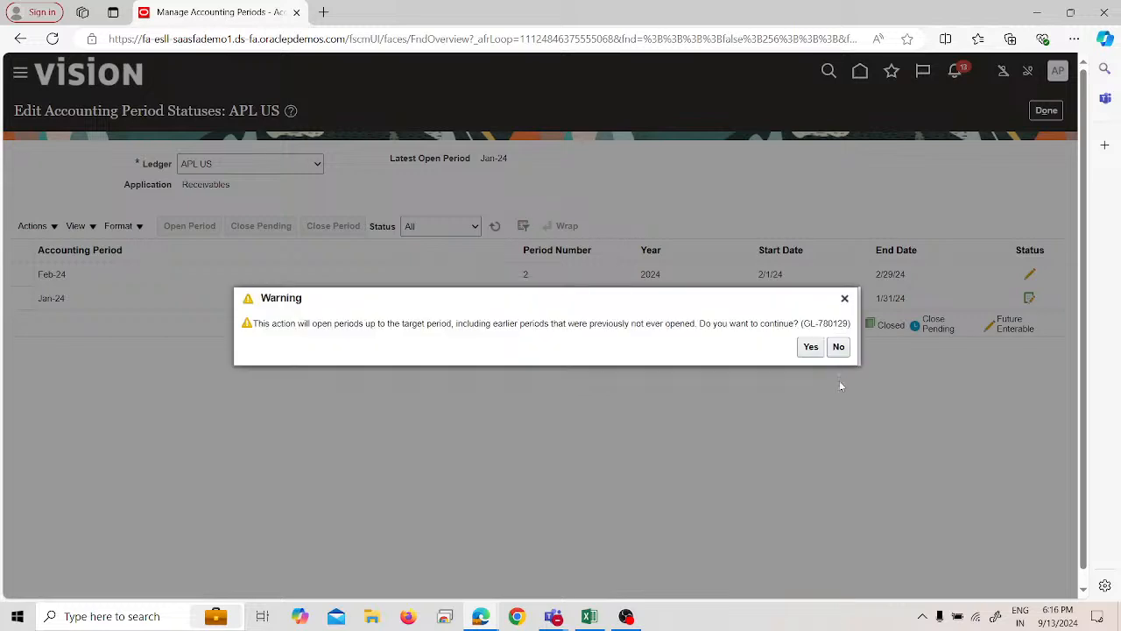
left_click(810, 347)
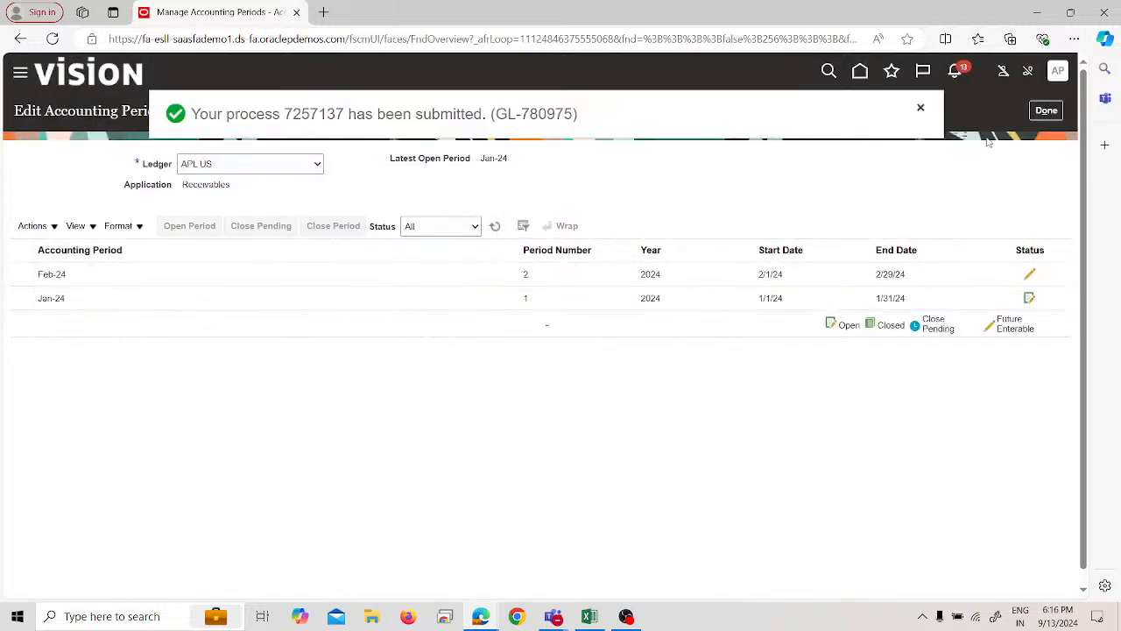
left_click(920, 108)
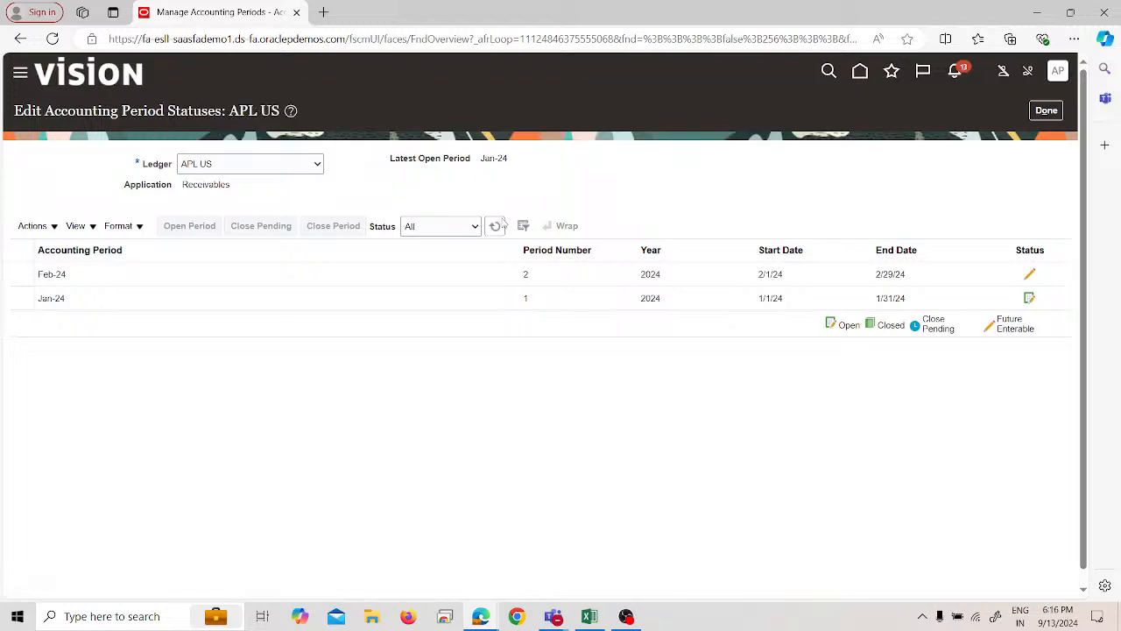
left_click(496, 226)
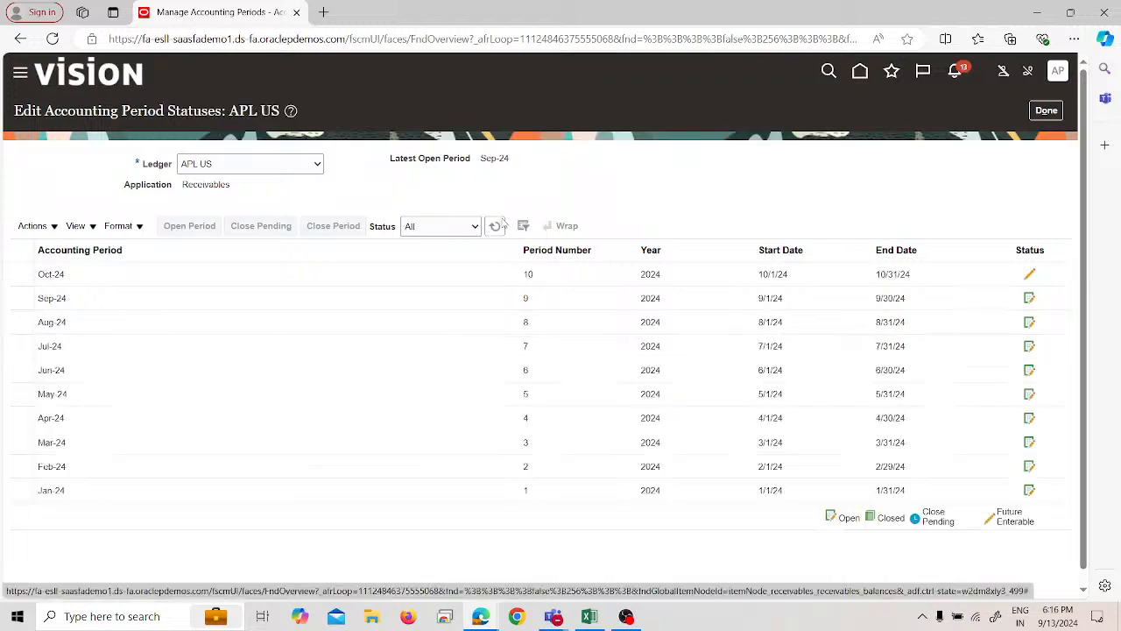
left_click(1050, 111)
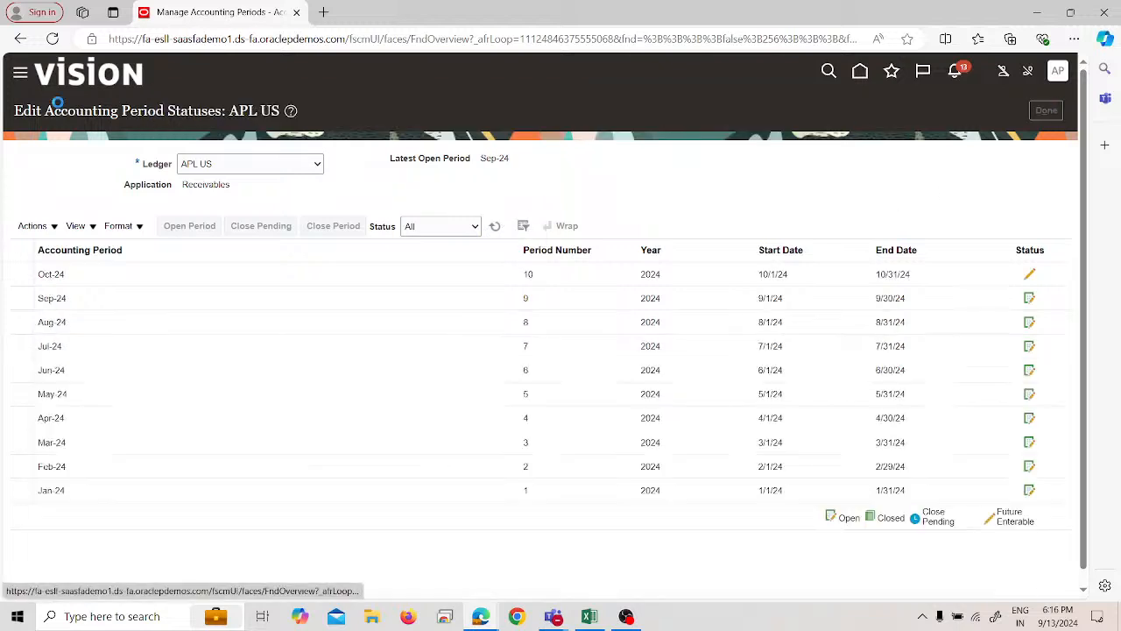
left_click(17, 73)
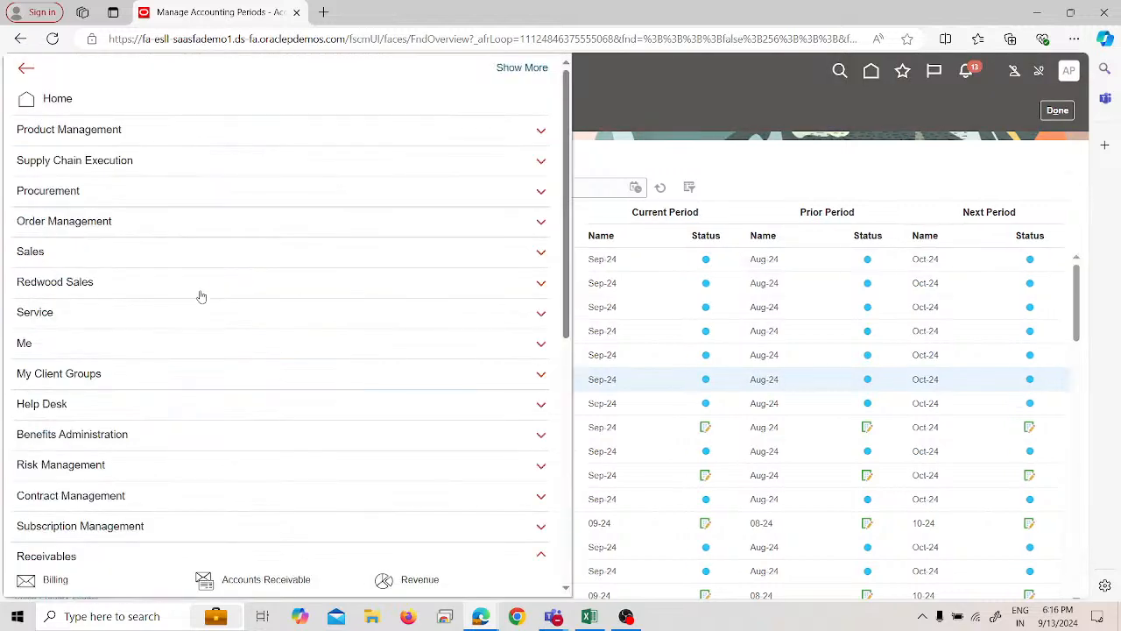
left_click(1080, 111)
left_click(1049, 111)
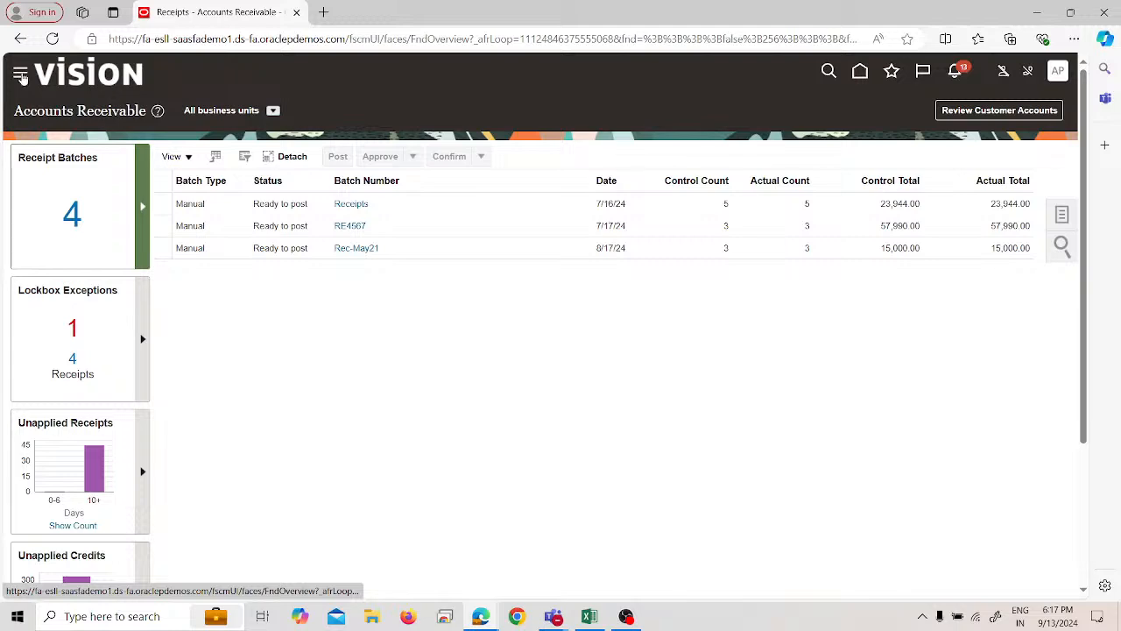
Step: Return to the Billing work area under Receivables and start creating a new transaction
left_click(21, 77)
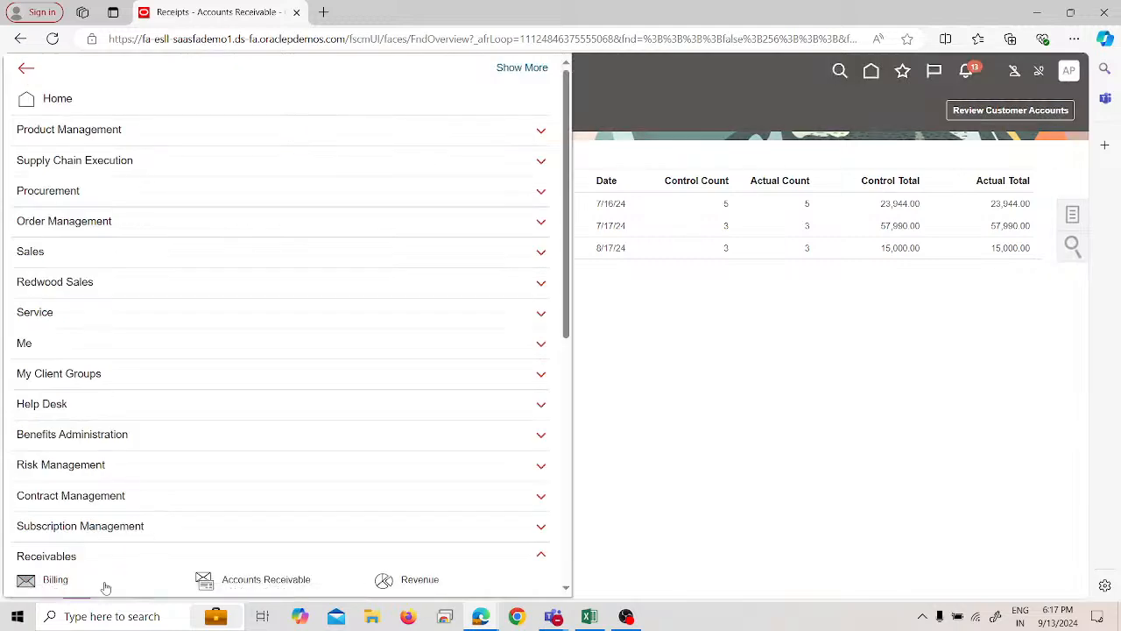
left_click(104, 585)
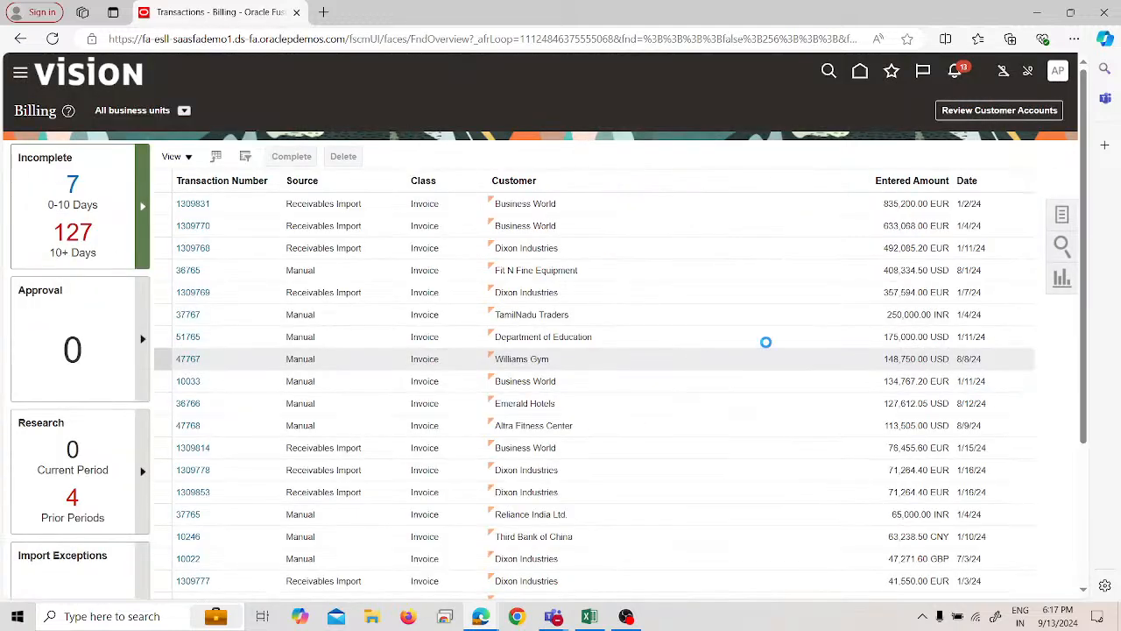
left_click(1061, 214)
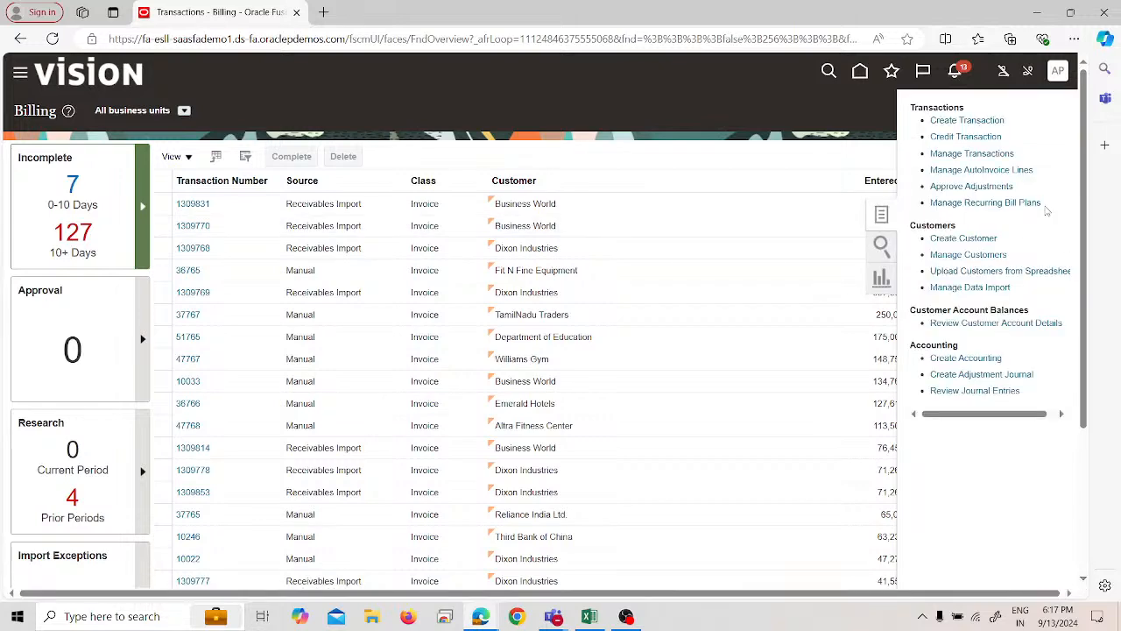
left_click(964, 120)
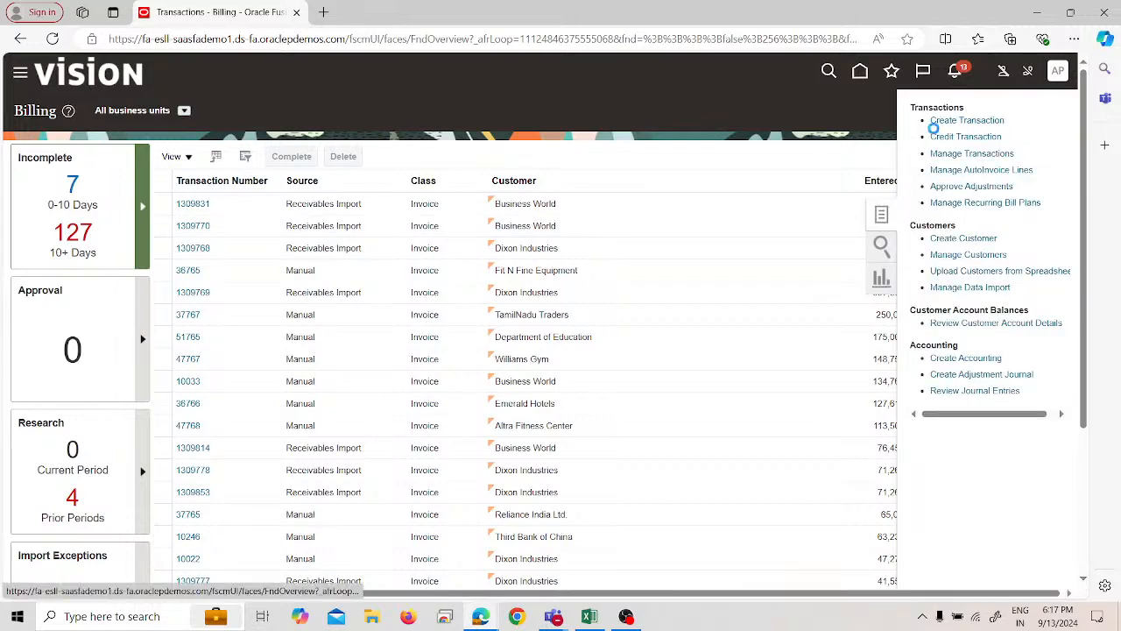
Step: Set the new invoice's business unit to APL US Business Unit and both its transaction source and transaction type to APL Invoice
left_click(323, 214)
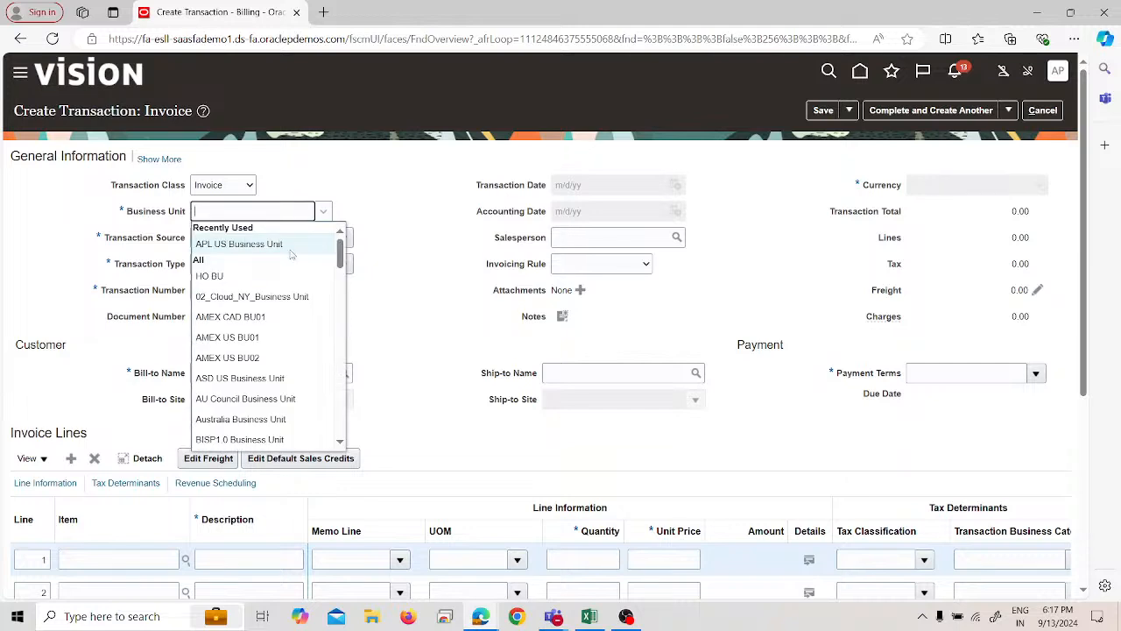
left_click(289, 249)
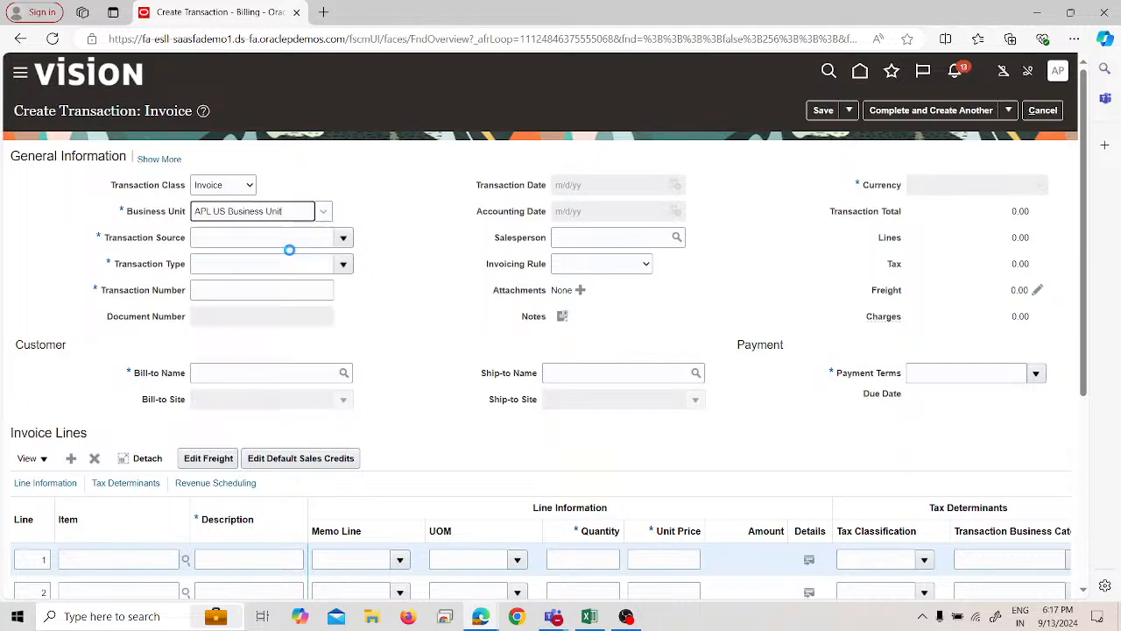
left_click(343, 238)
left_click(321, 305)
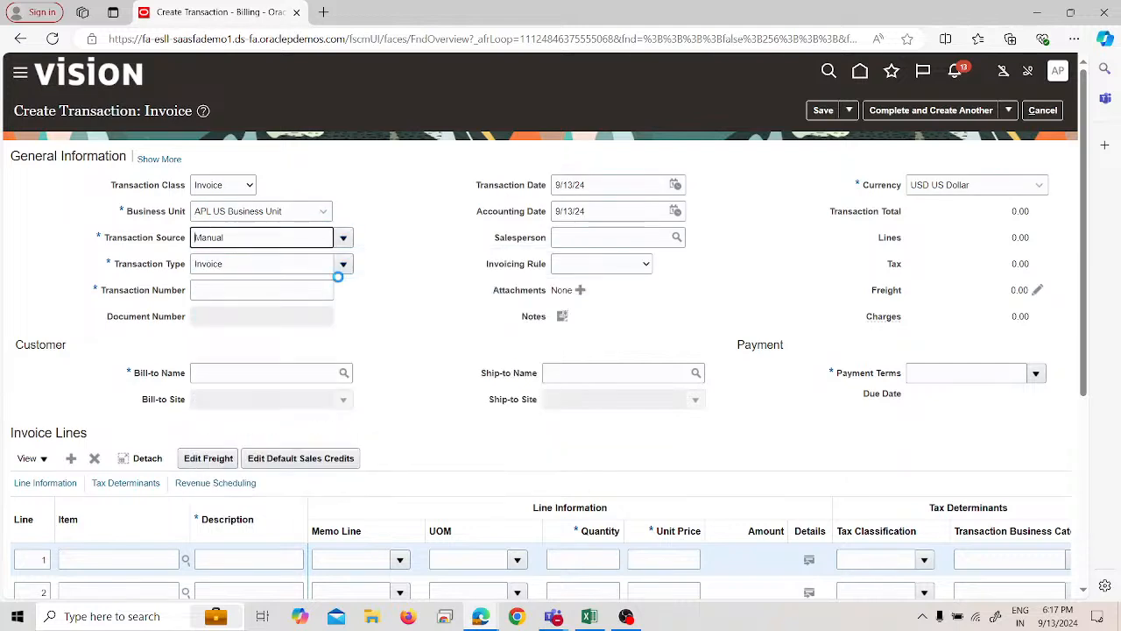
left_click(343, 263)
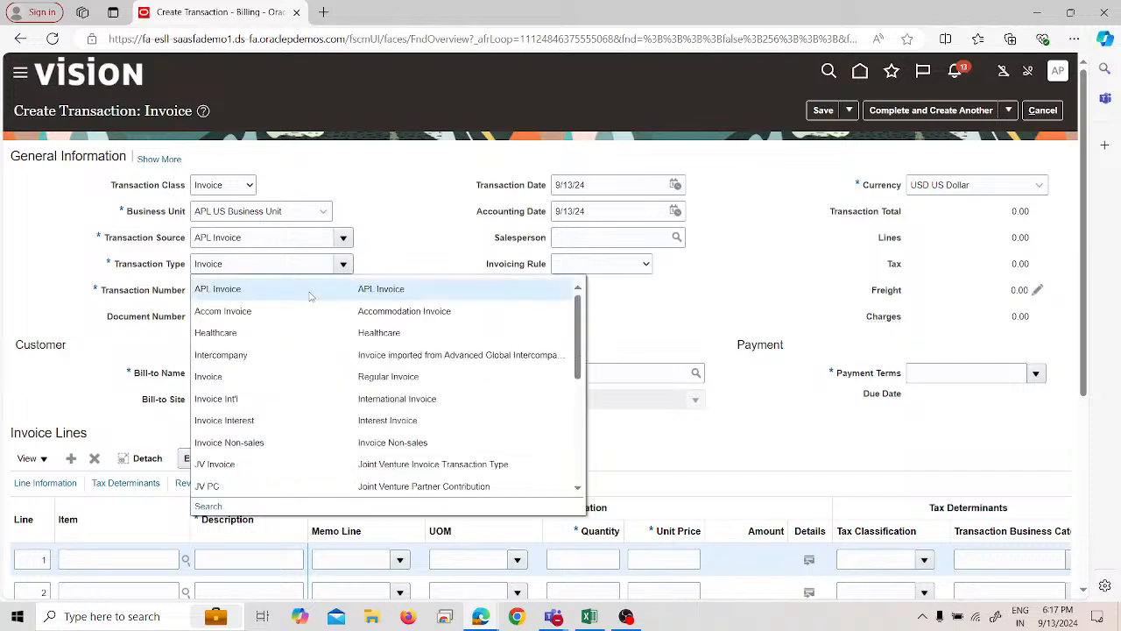
left_click(310, 297)
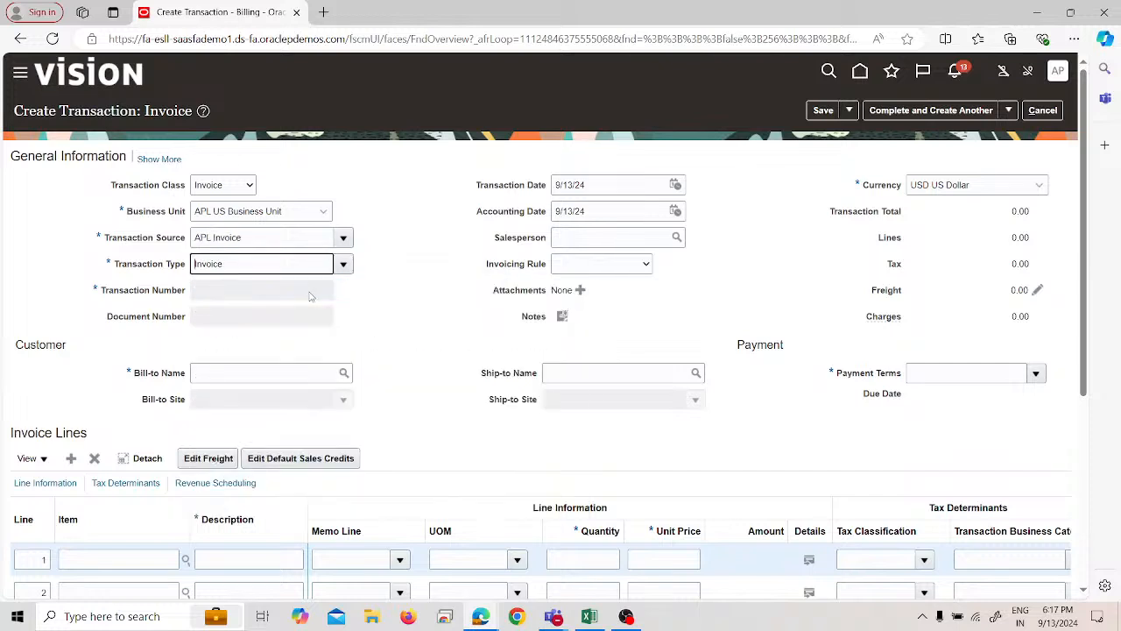
Step: Set APL Customer as the invoice's bill-to customer
left_click(315, 371)
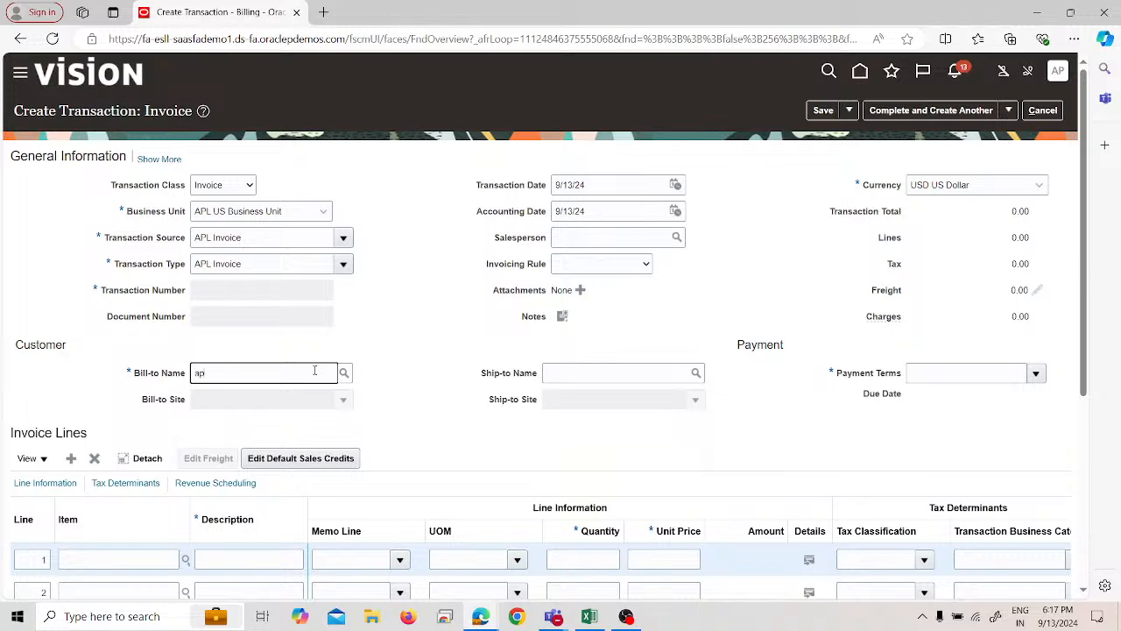
type("apl")
key("Tab")
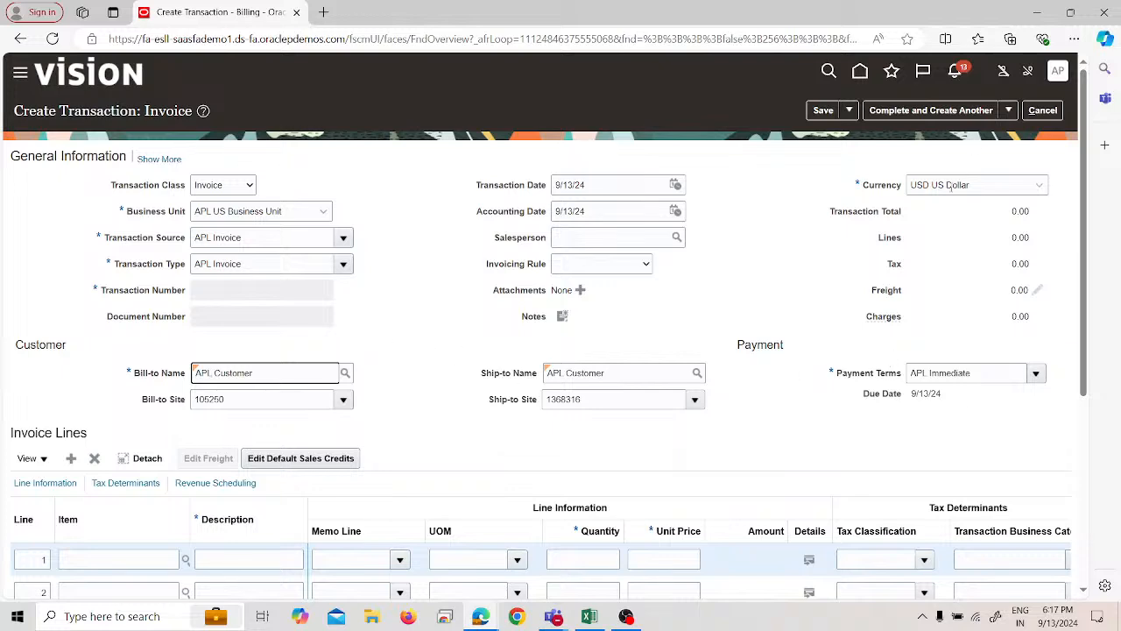
Step: Fill in invoice line 1 with description Goods, quantity 1 and unit price 9995
scroll(355, 304, "down", 3)
left_click(269, 412)
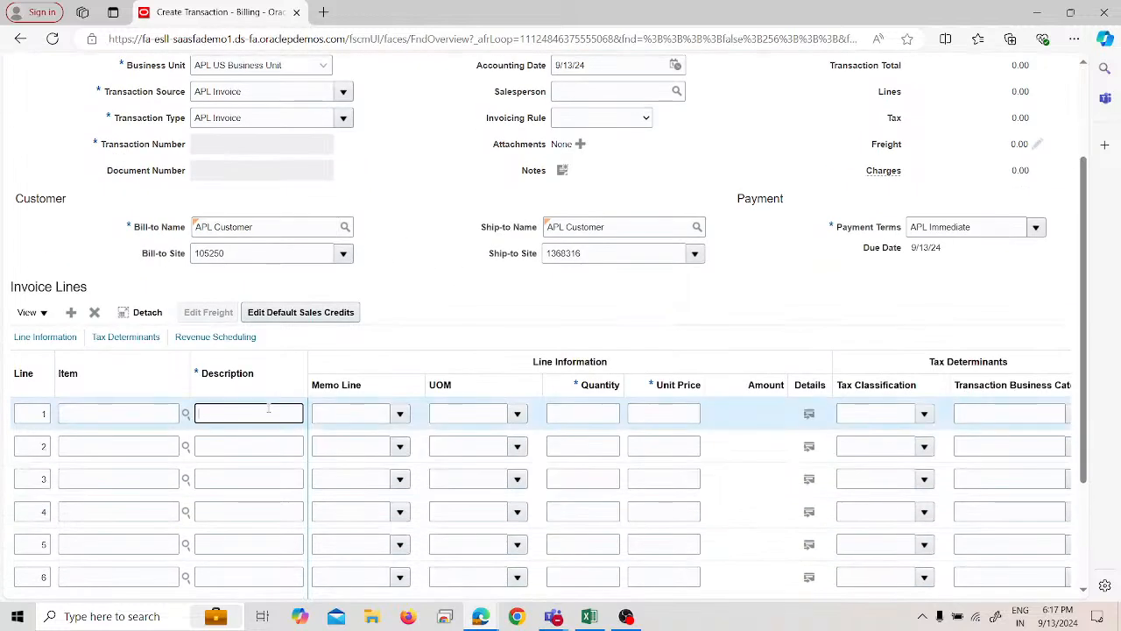
key("Tab")
key("Tab")
key("Tab")
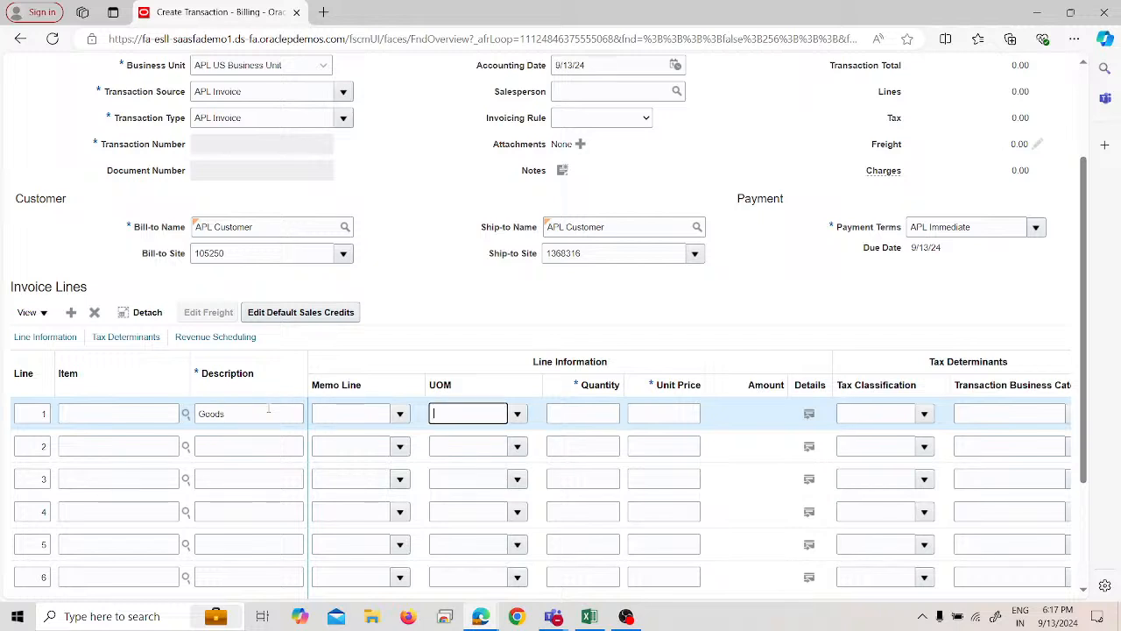
key("Tab")
type("89")
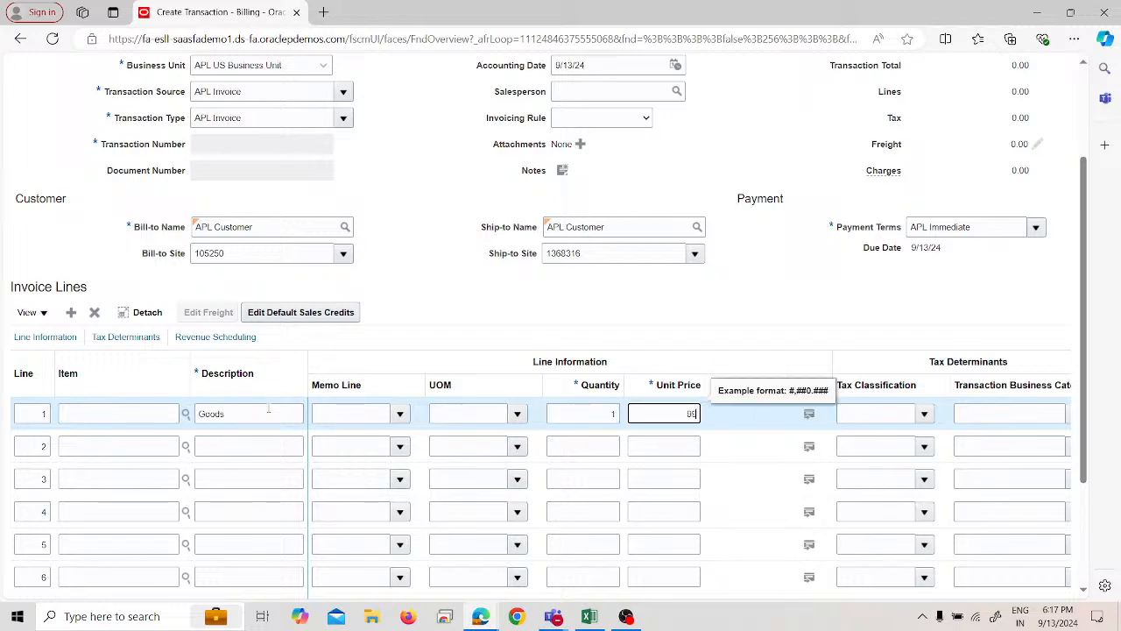
type("95")
left_click(488, 294)
Step: Complete and close the APL invoice and dismiss the completion message
scroll(487, 295, "up", 3)
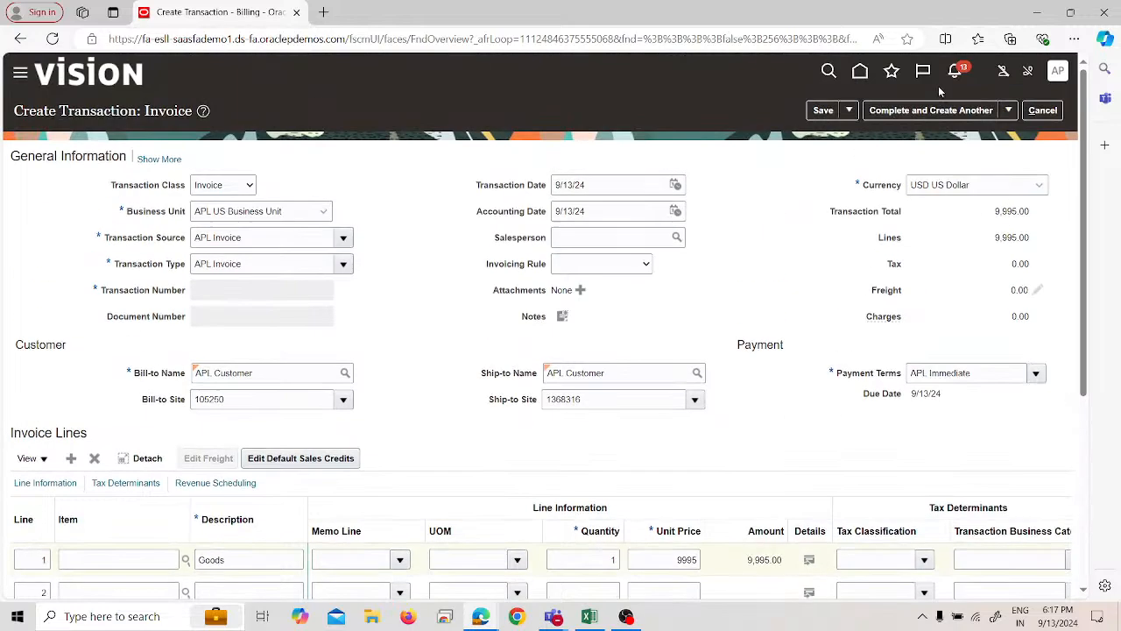
left_click(1000, 112)
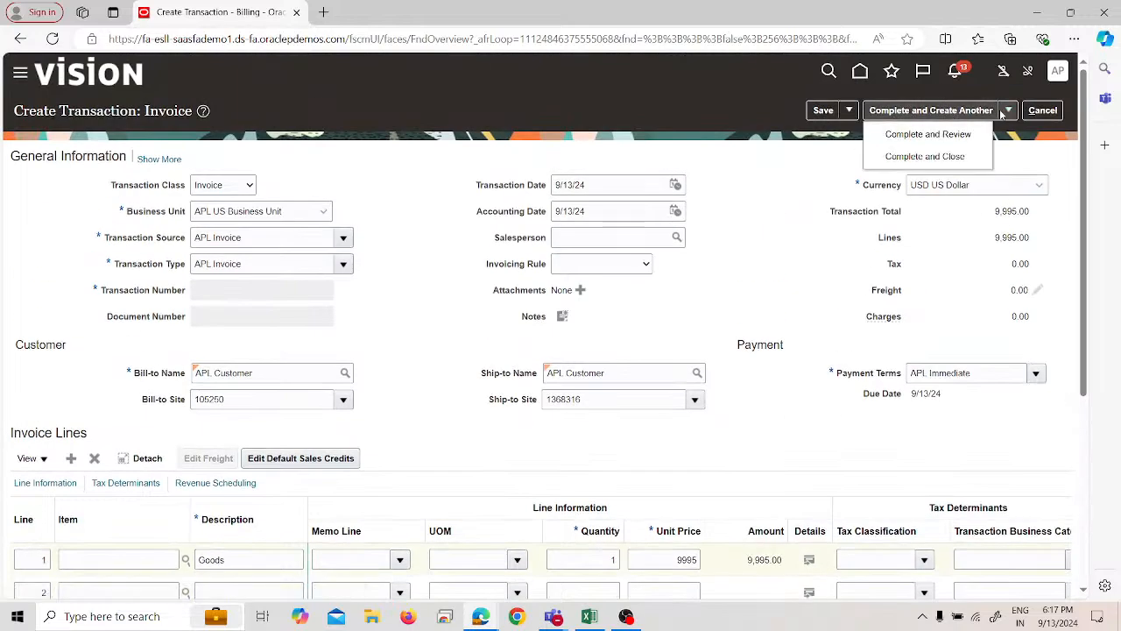
left_click(980, 155)
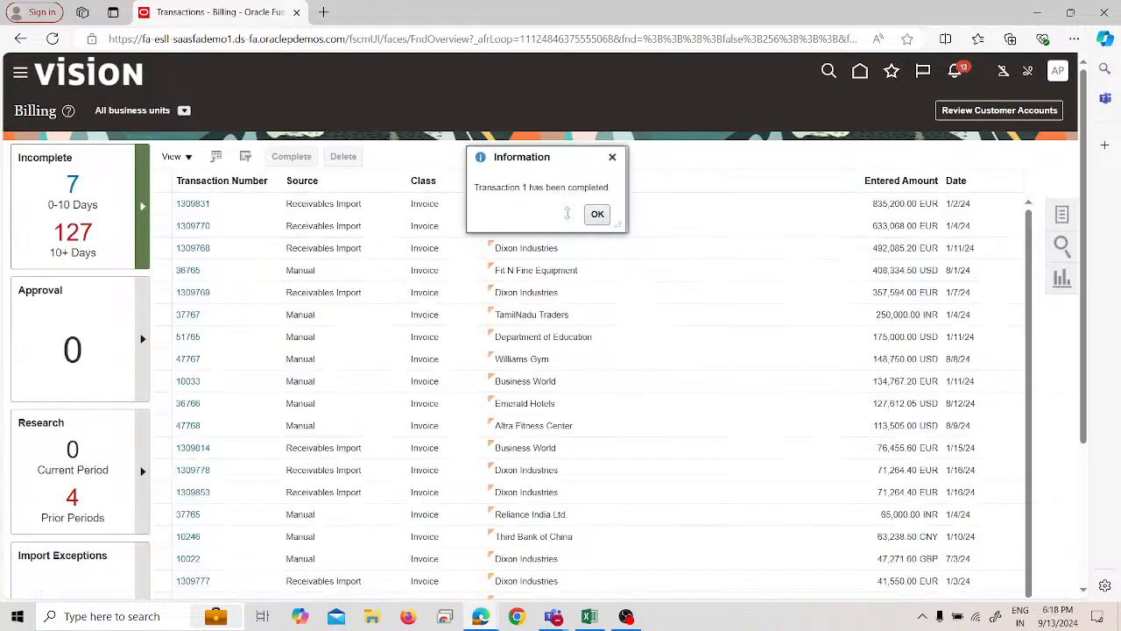
left_click(597, 218)
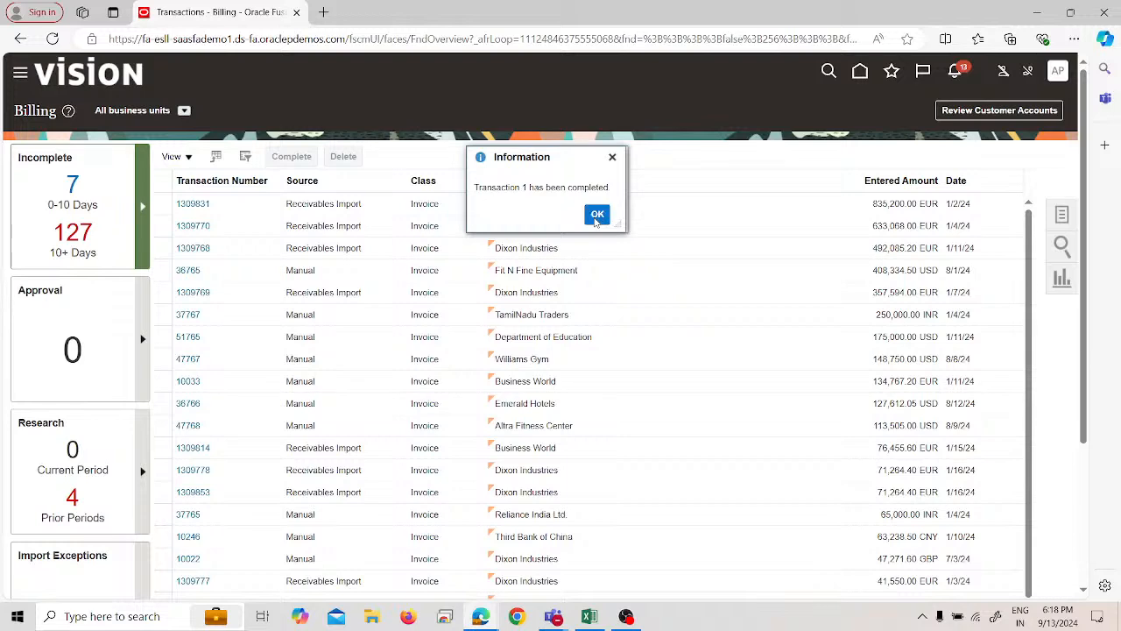
Step: Go to the Accounts Receivable work area under Receivables and start creating a receipt
left_click(19, 74)
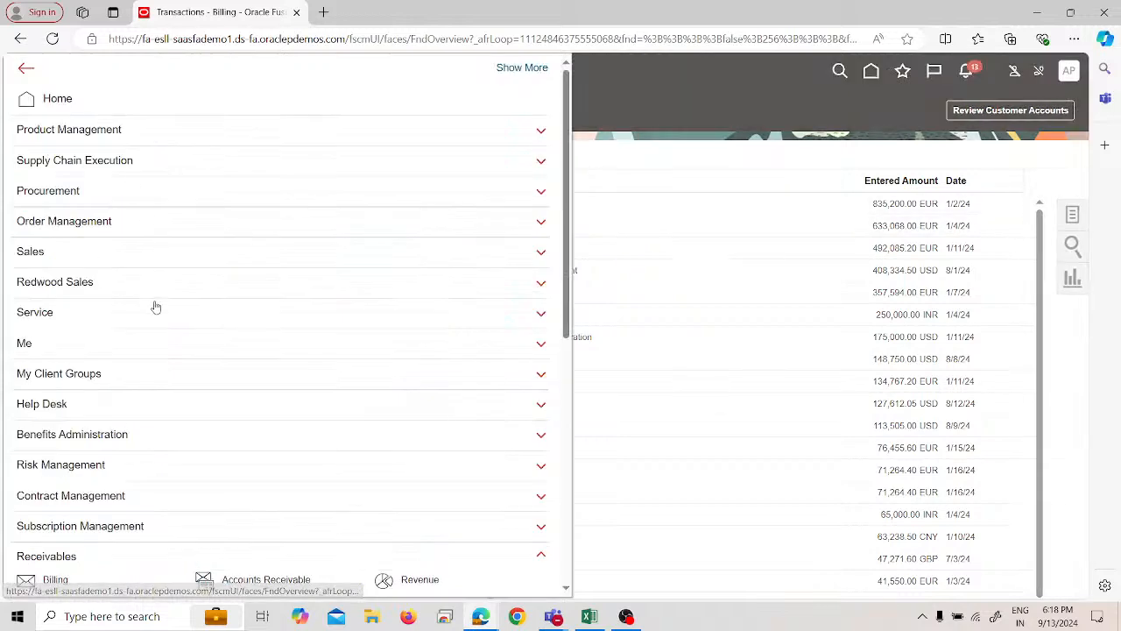
scroll(155, 307, "down", 2)
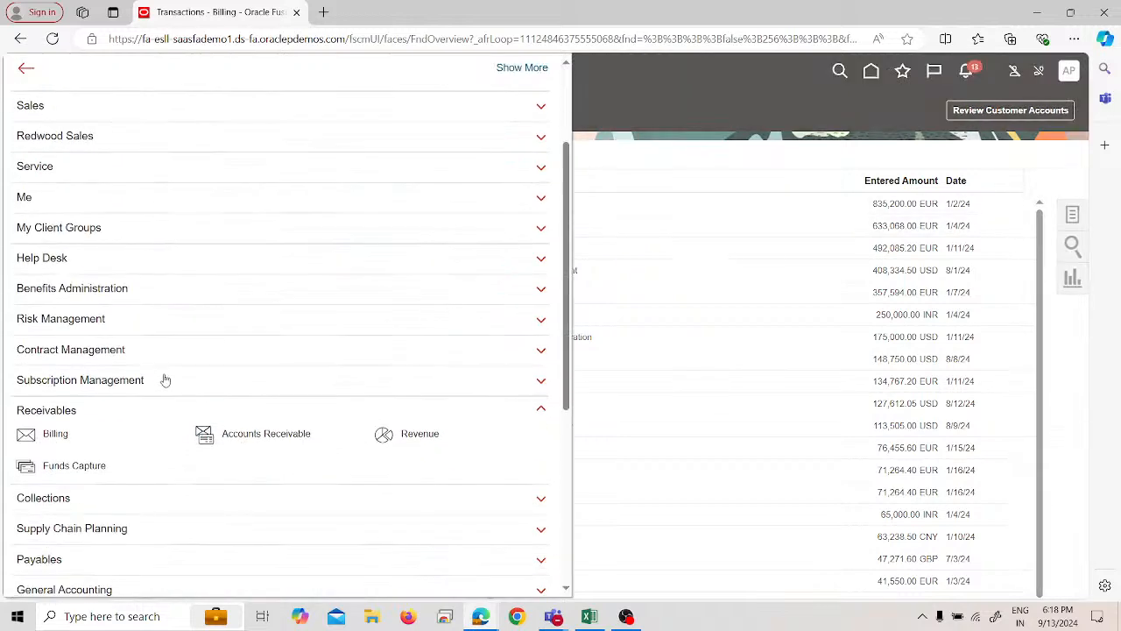
left_click(234, 430)
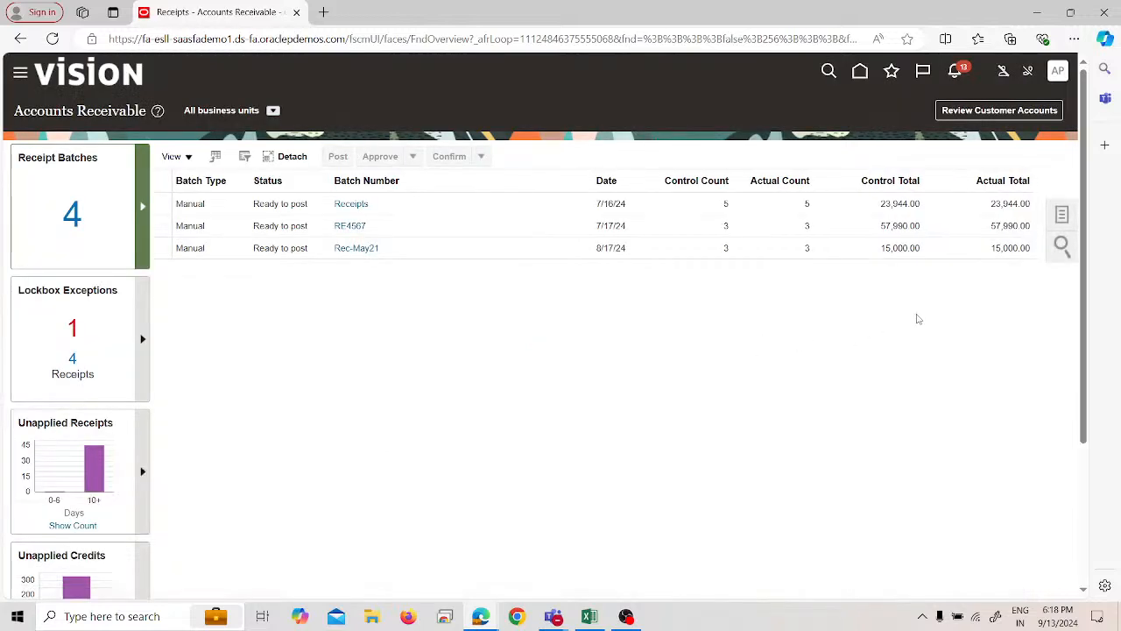
left_click(1062, 215)
left_click(948, 121)
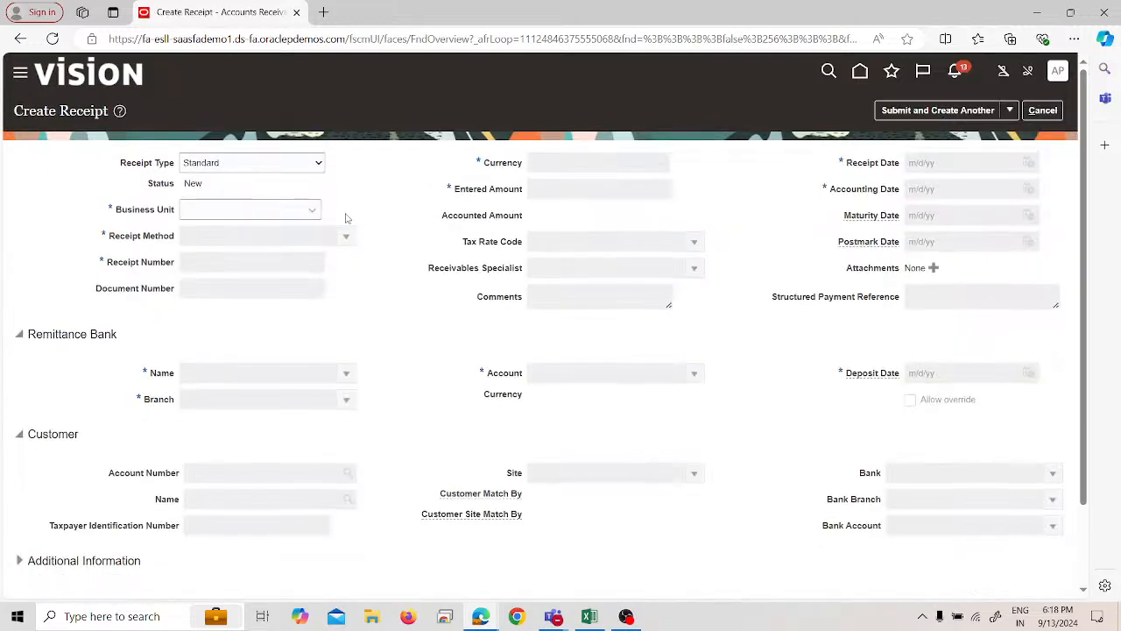
Step: Set the receipt's business unit to APL US Business Unit and its receipt method to SPL Check
left_click(312, 210)
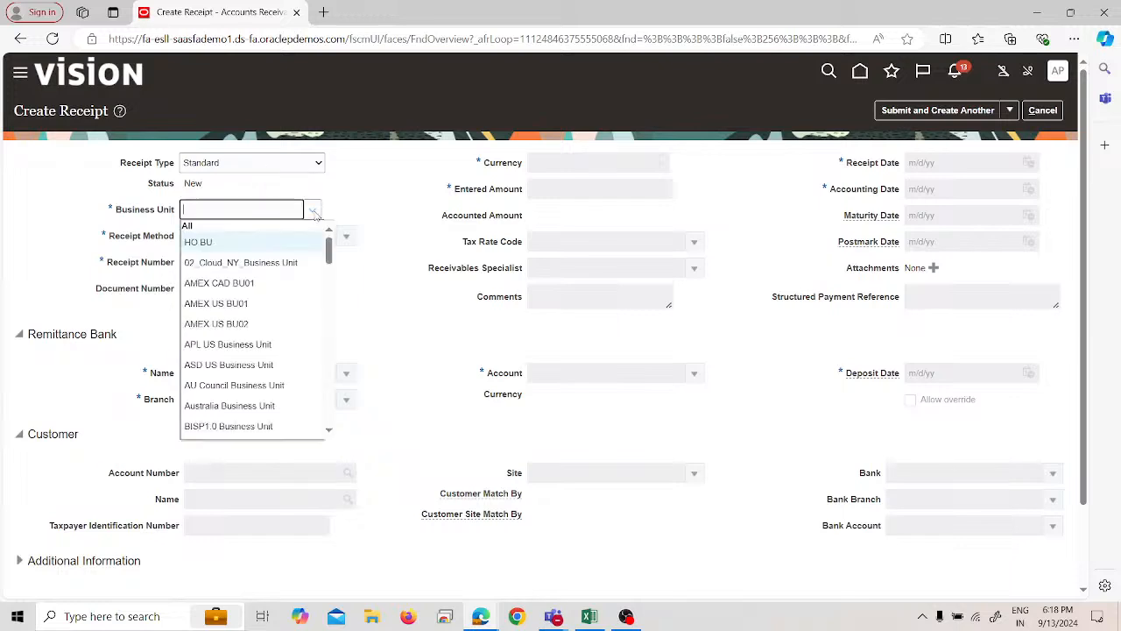
left_click(244, 343)
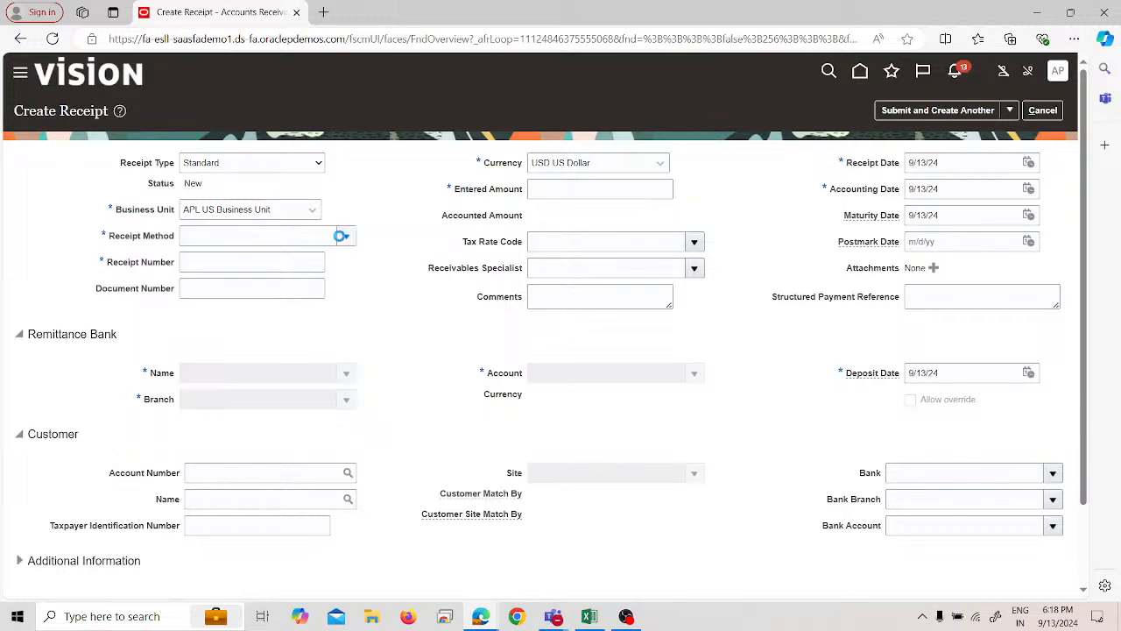
left_click(342, 236)
left_click(320, 252)
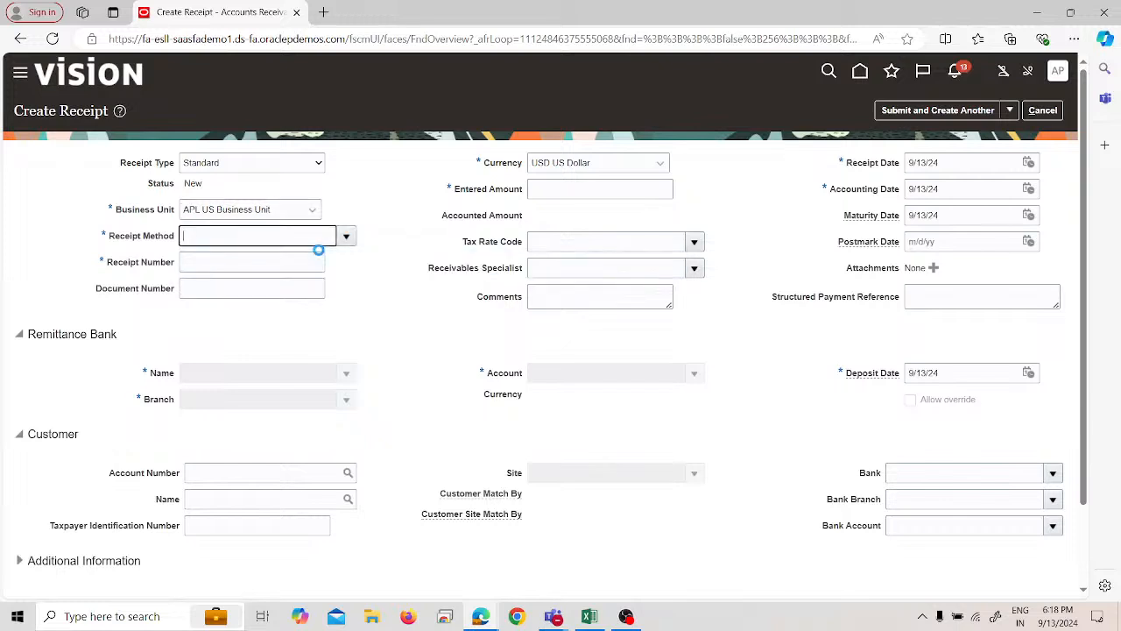
Step: Enter receipt number 963852 and an entered amount of 10000 for the receipt
left_click(313, 263)
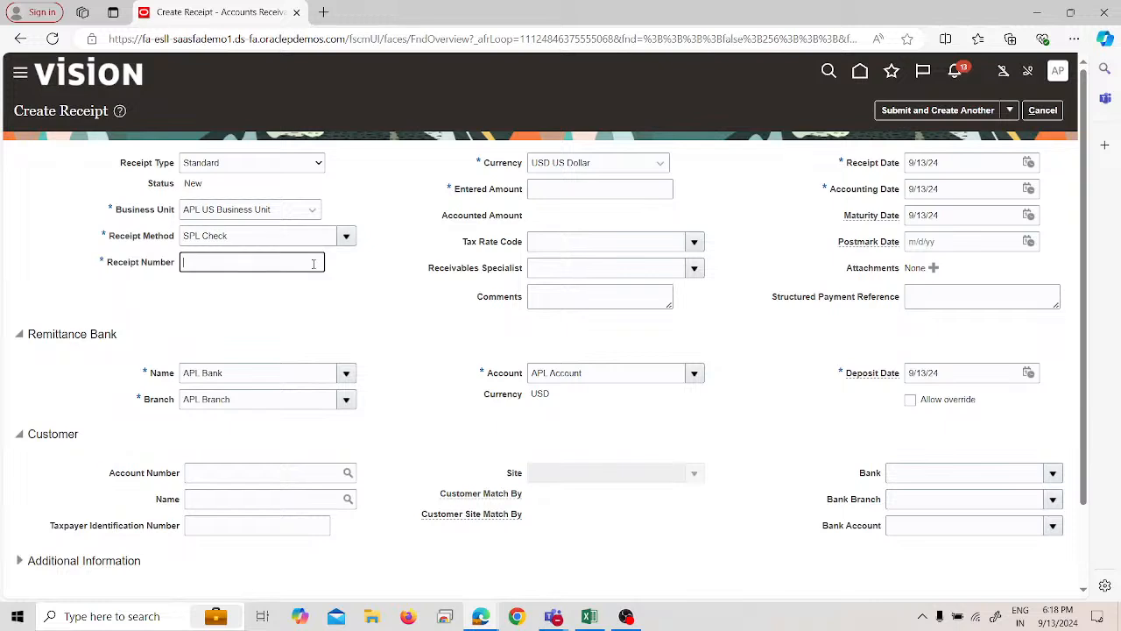
type("963852")
left_click(550, 189)
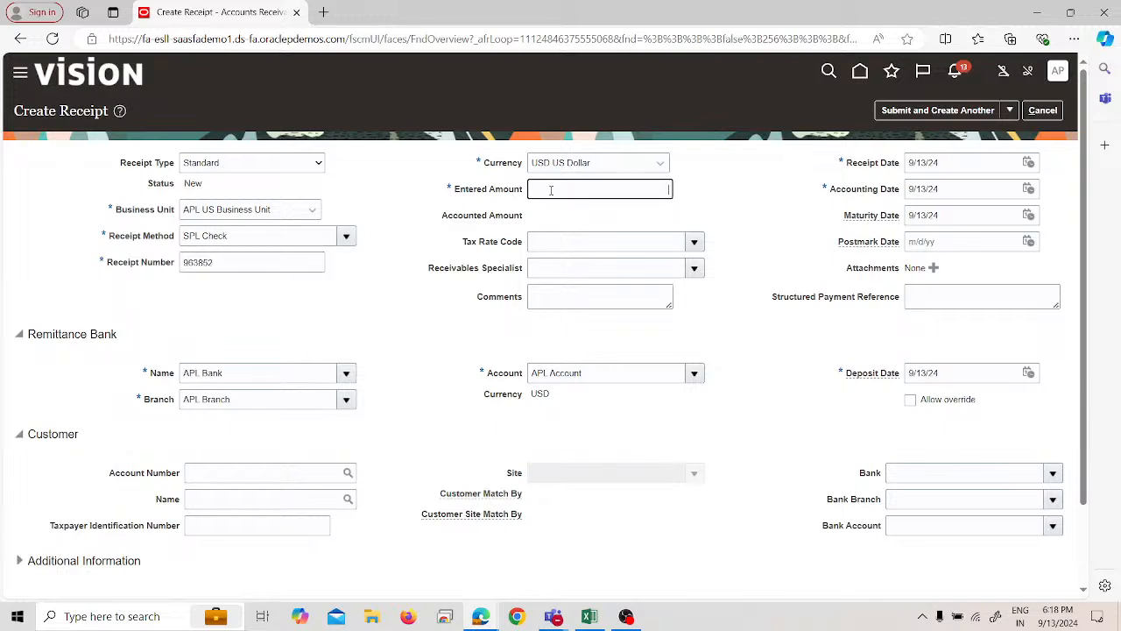
type("10000")
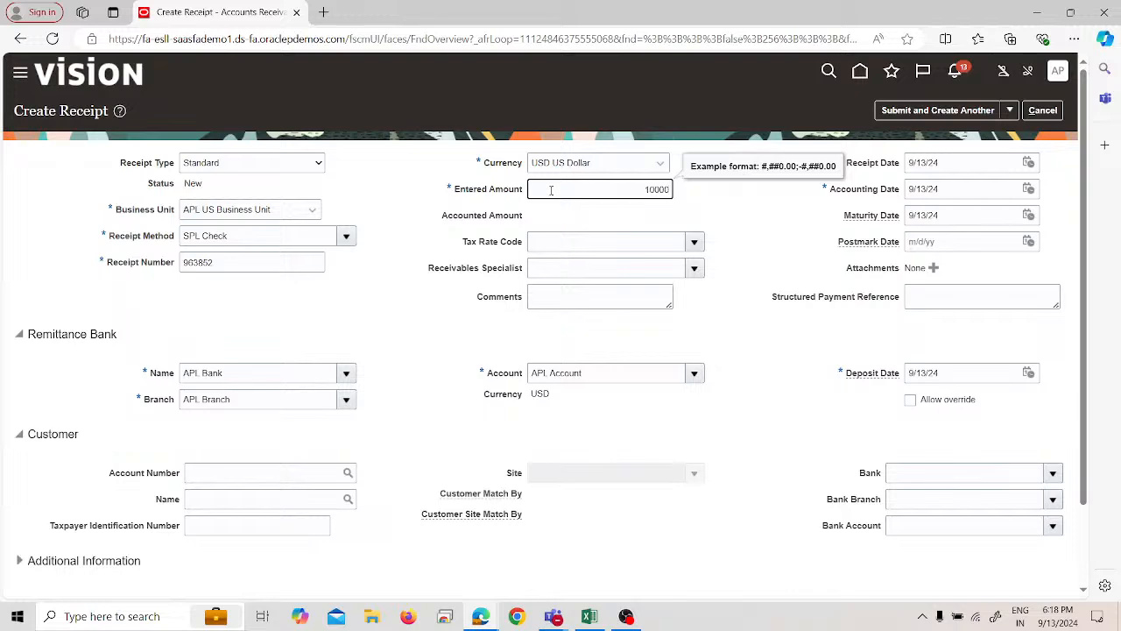
left_click(588, 233)
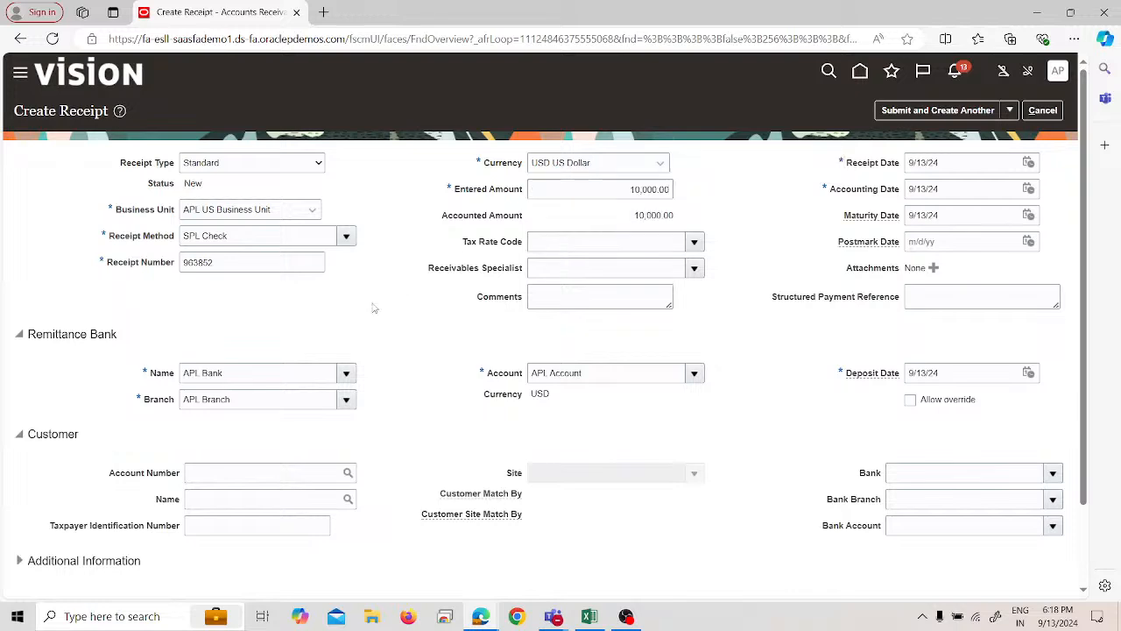
scroll(750, 403, "down", 1)
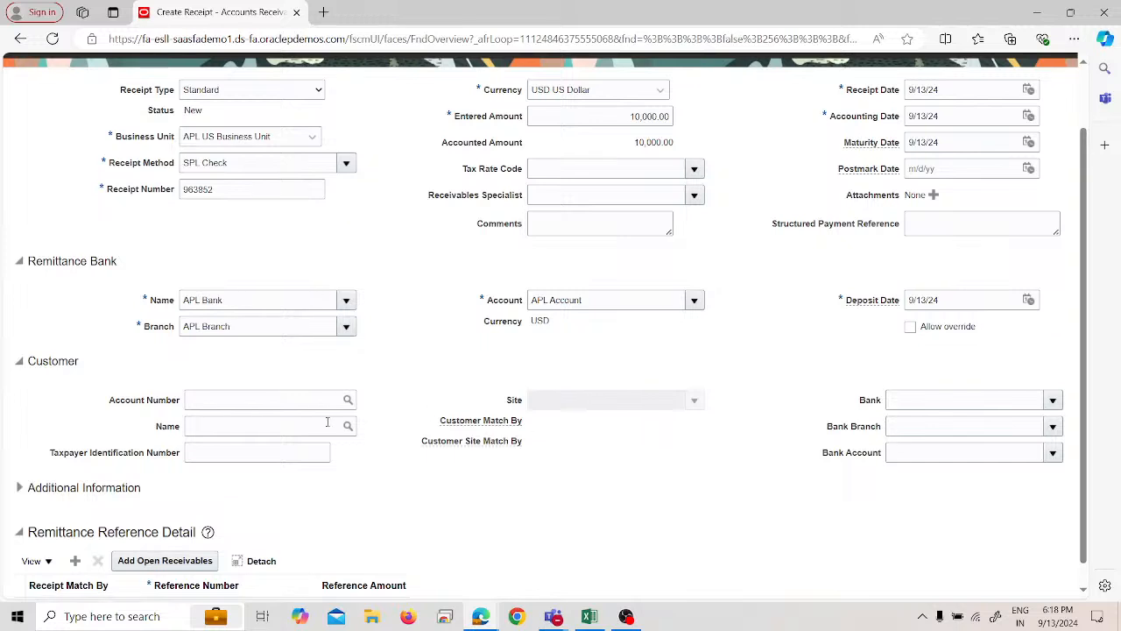
left_click(328, 425)
type("spl")
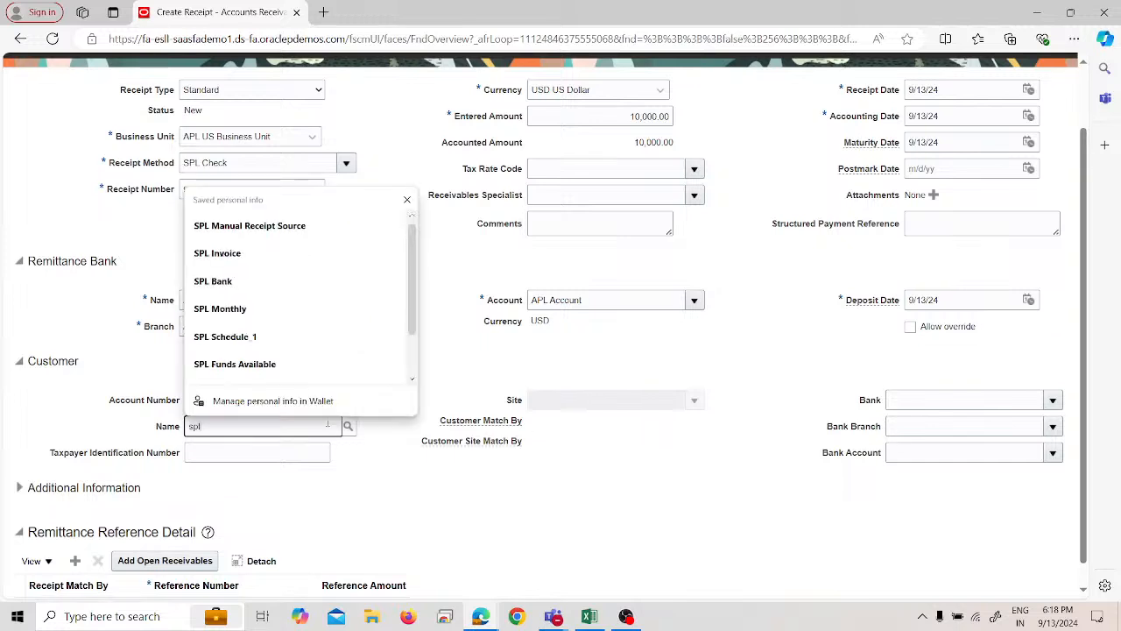
key("BackSpace")
key("BackSpace")
key("BackSpace")
Step: Search customer names for apl, select APL Customer for the receipt, and choose its customer site
type("apl")
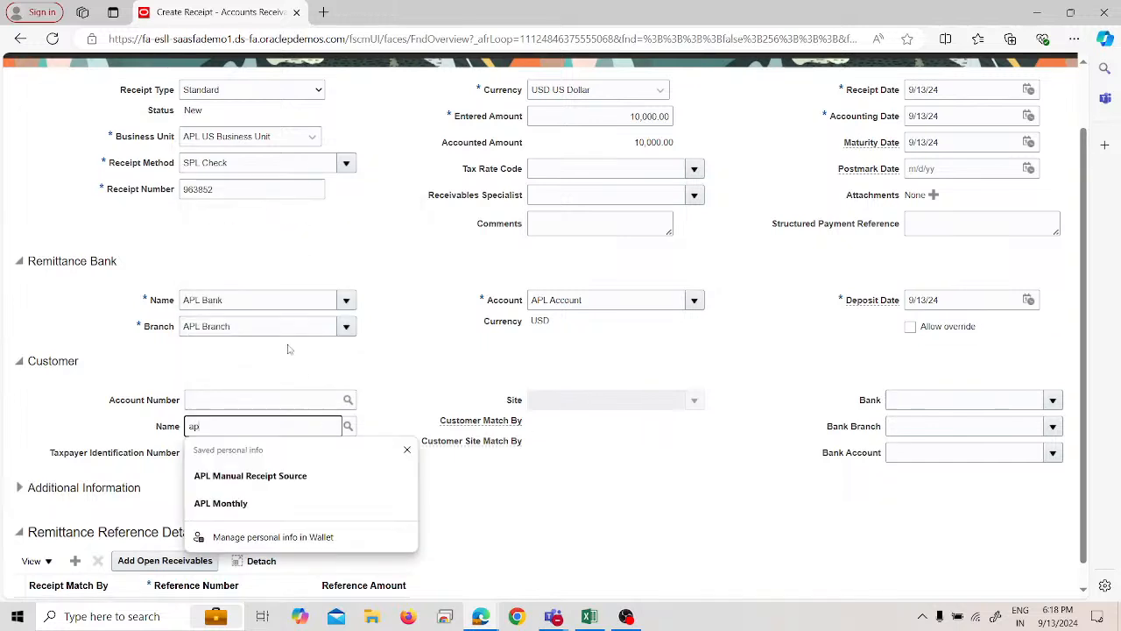
left_click(346, 427)
left_click(346, 428)
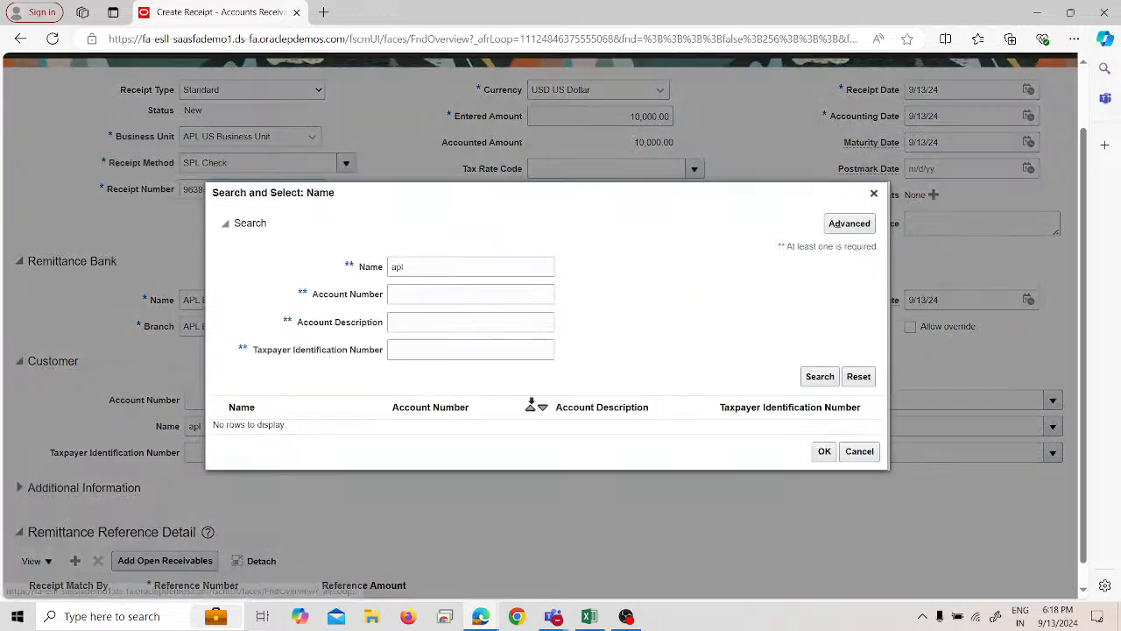
left_click(820, 376)
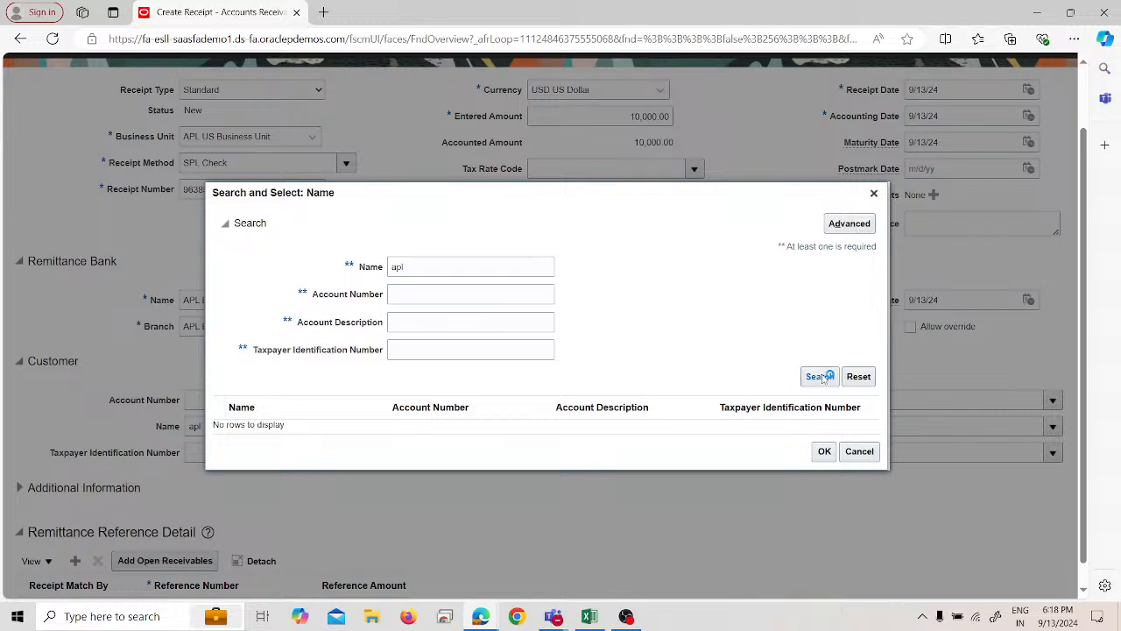
left_click(673, 430)
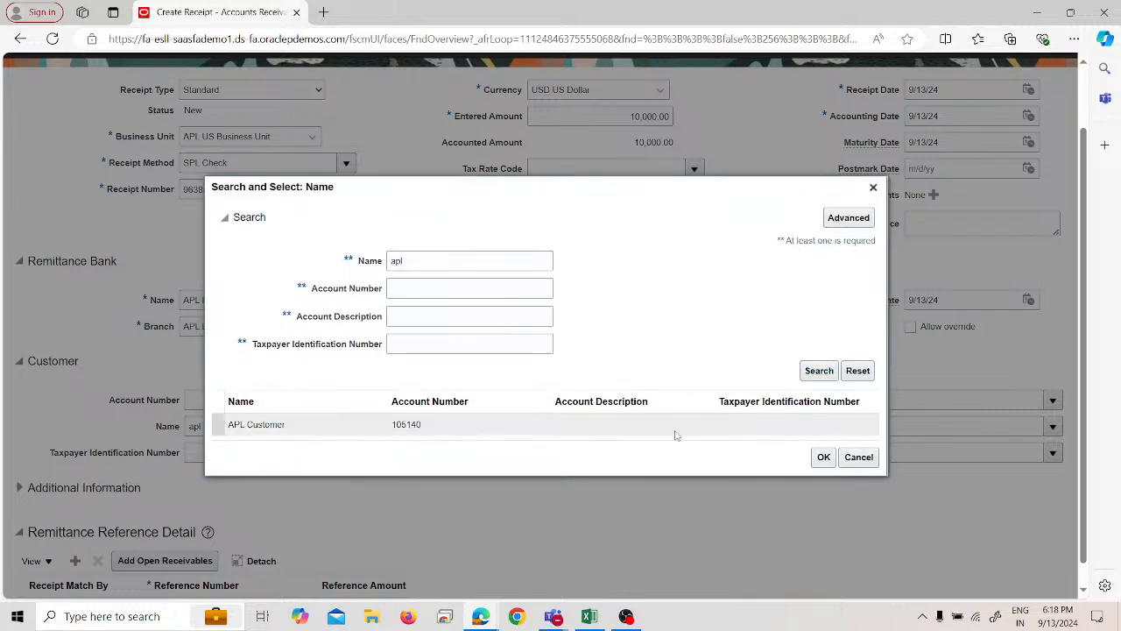
left_click(823, 458)
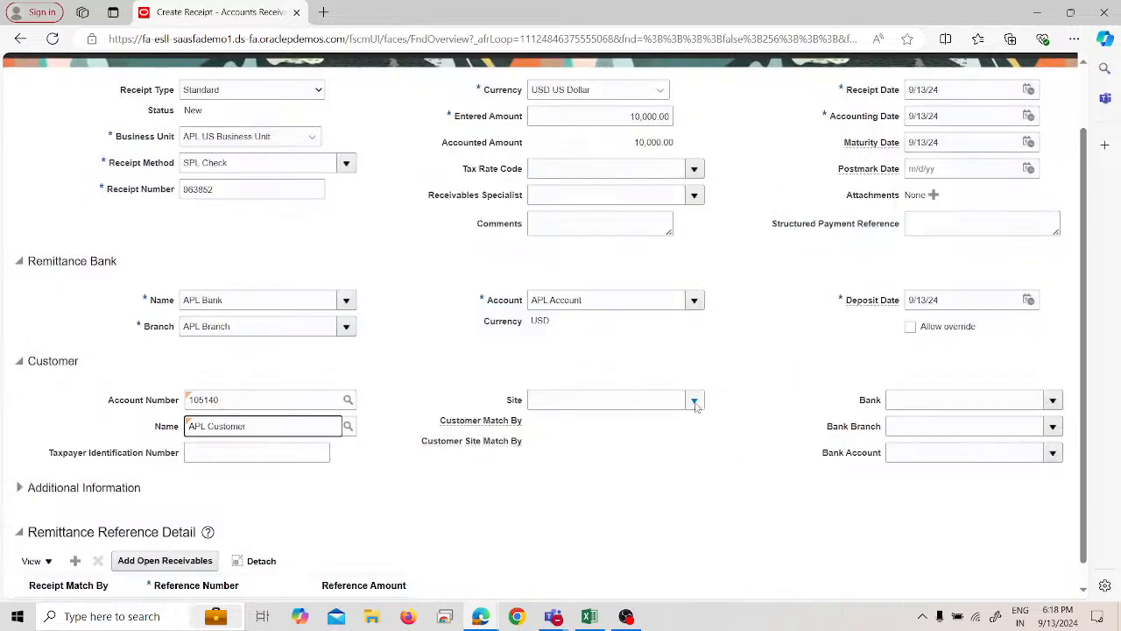
left_click(695, 401)
left_click(646, 425)
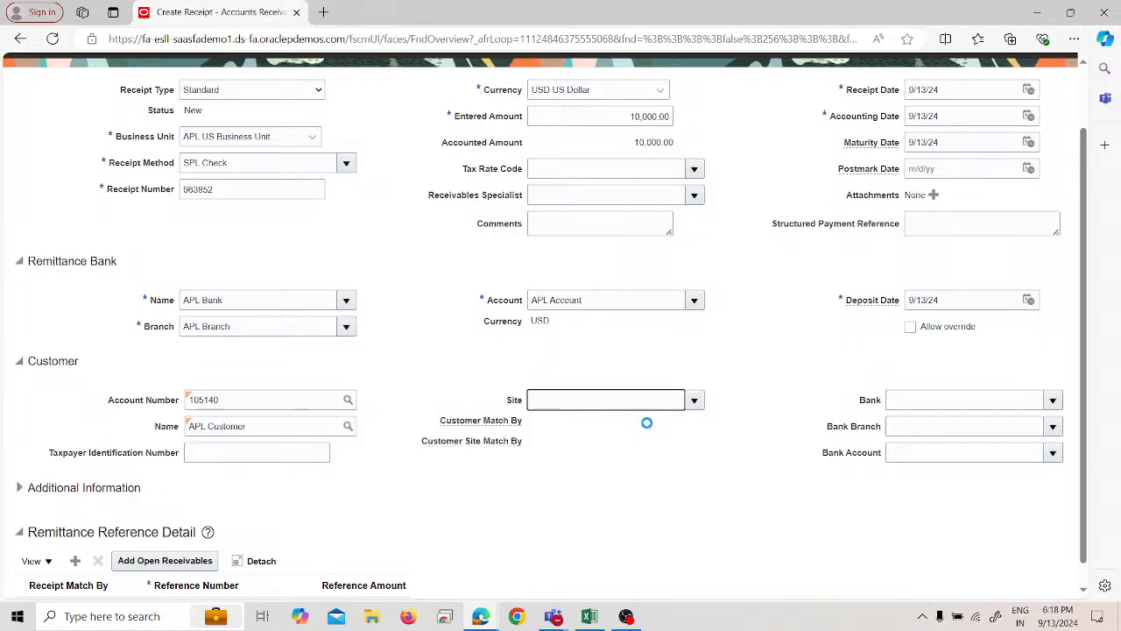
Step: Submit the receipt and proceed to applying it manually
scroll(718, 351, "up", 2)
left_click(1010, 110)
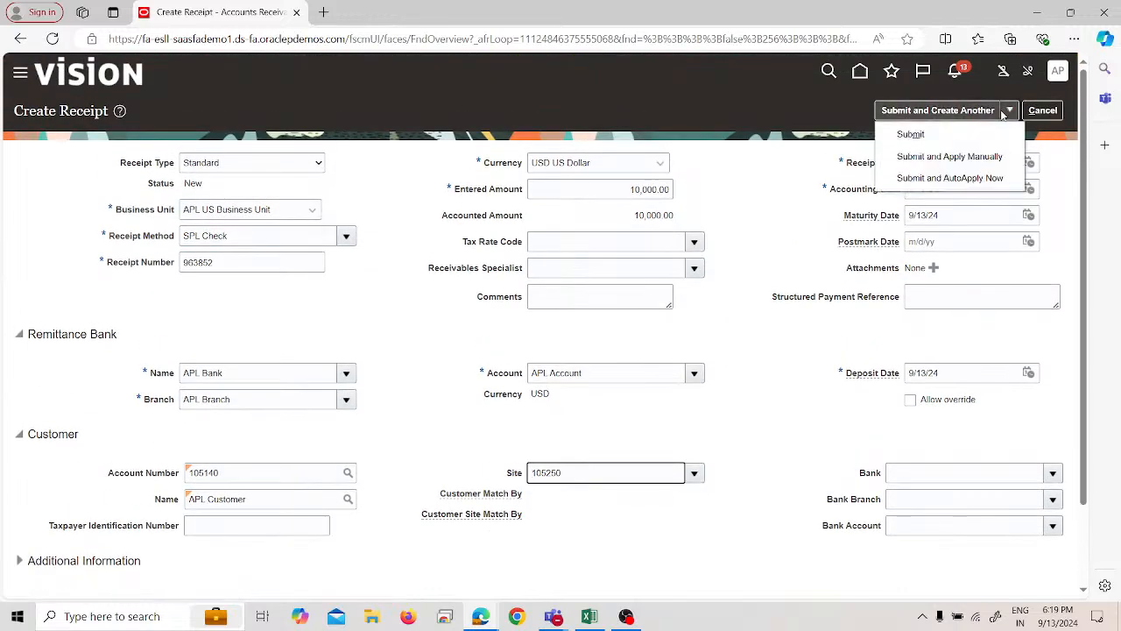
left_click(991, 157)
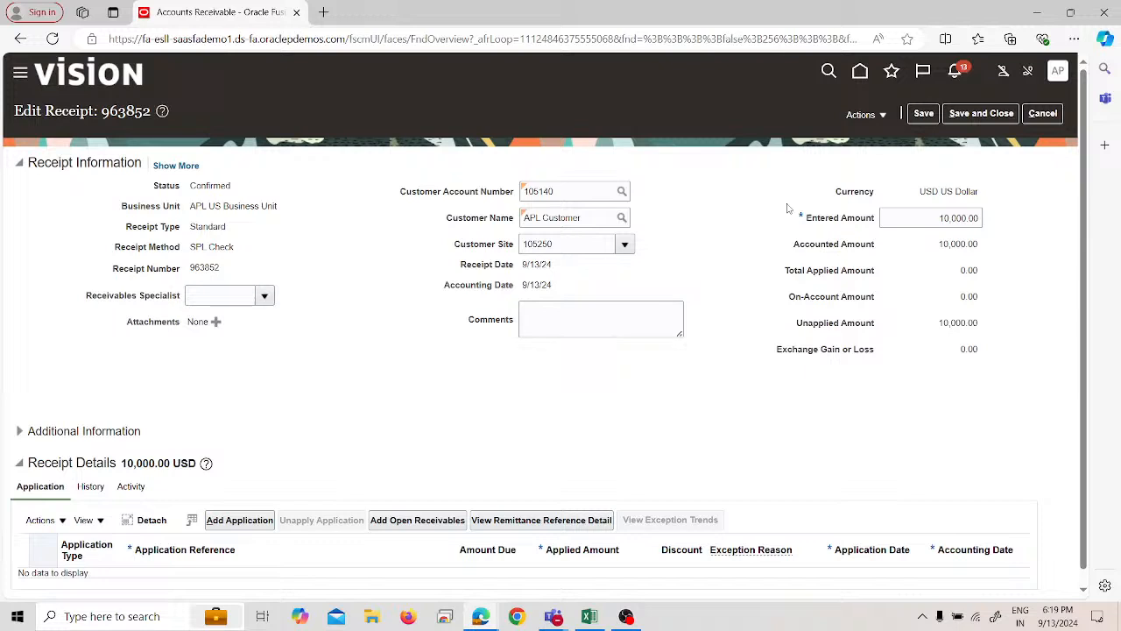
Step: Search the open receivables to add to the receipt by transaction number 1, keeping the prefilled customer criteria
scroll(738, 250, "down", 1)
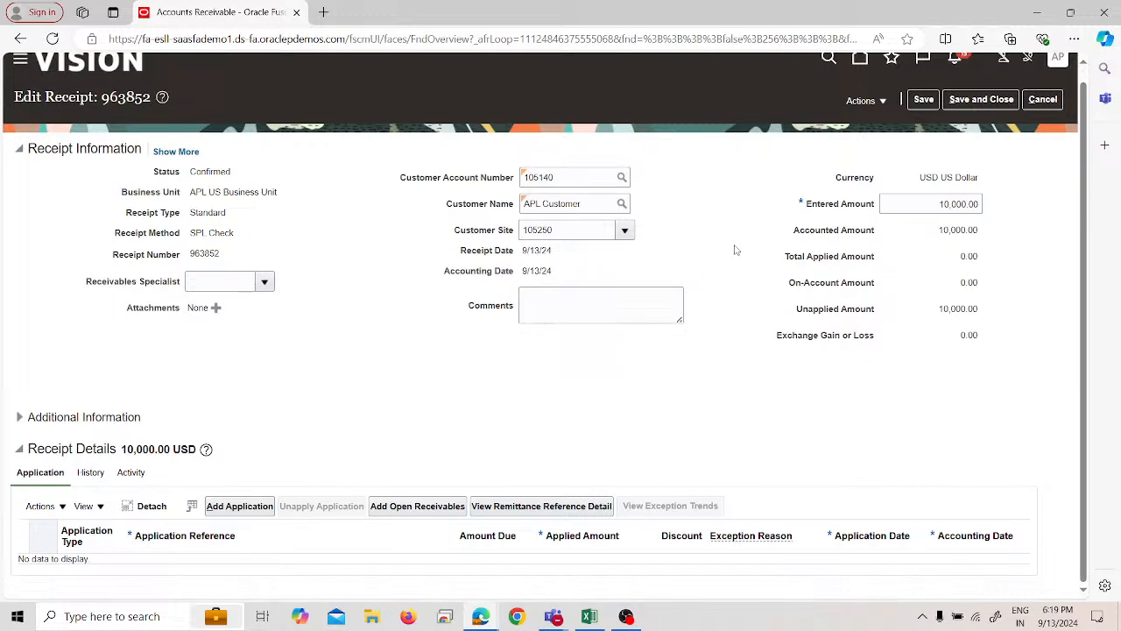
left_click(382, 505)
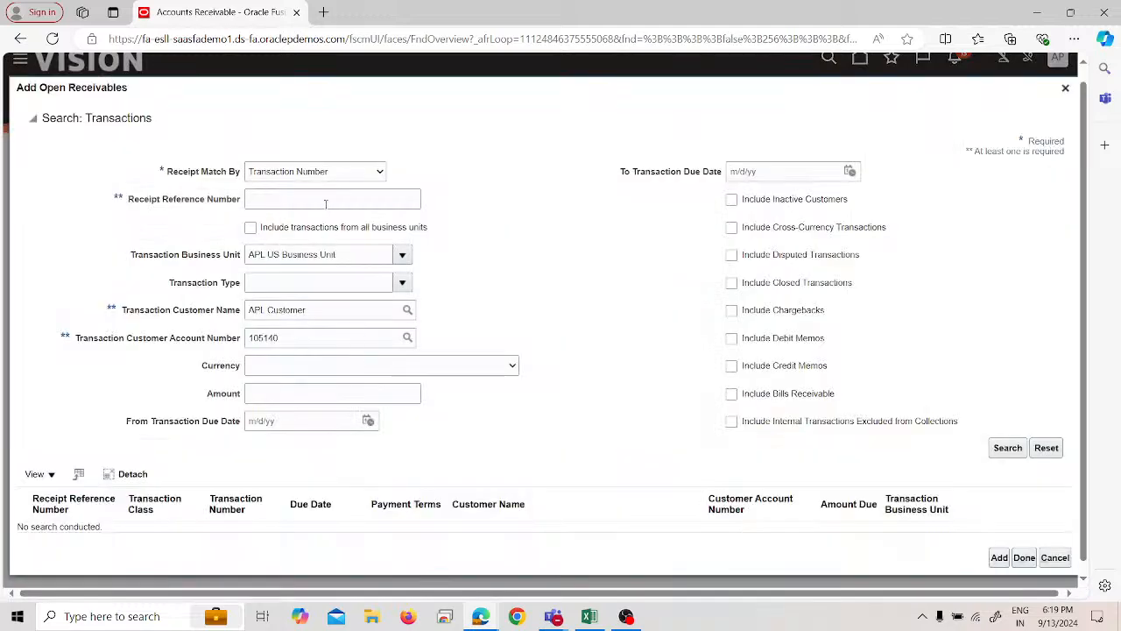
left_click(325, 200)
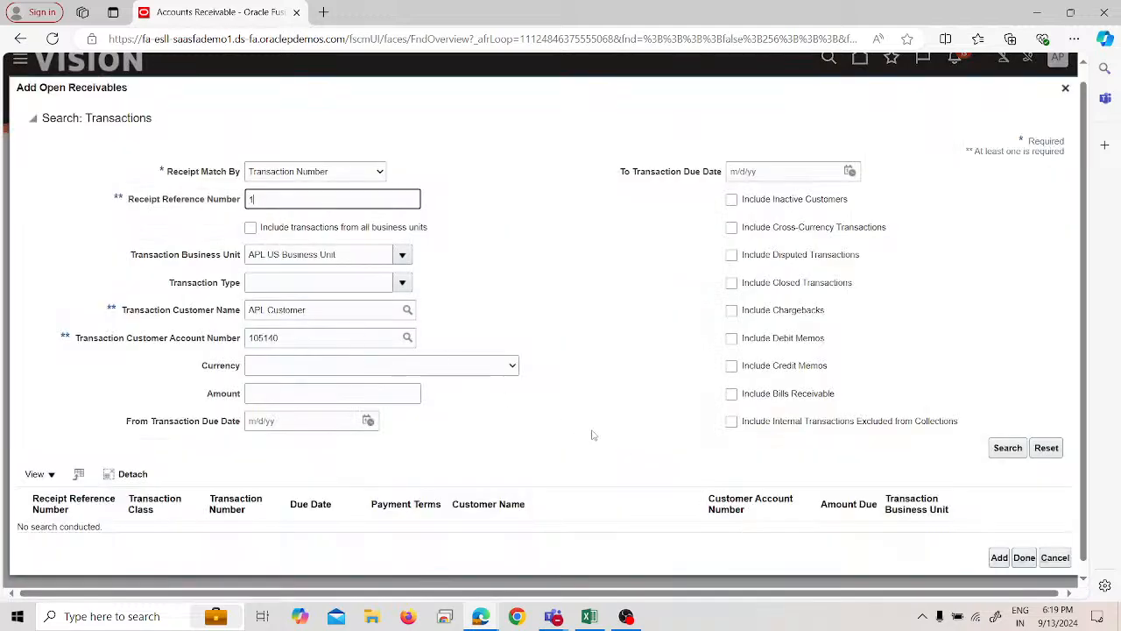
left_click(1008, 449)
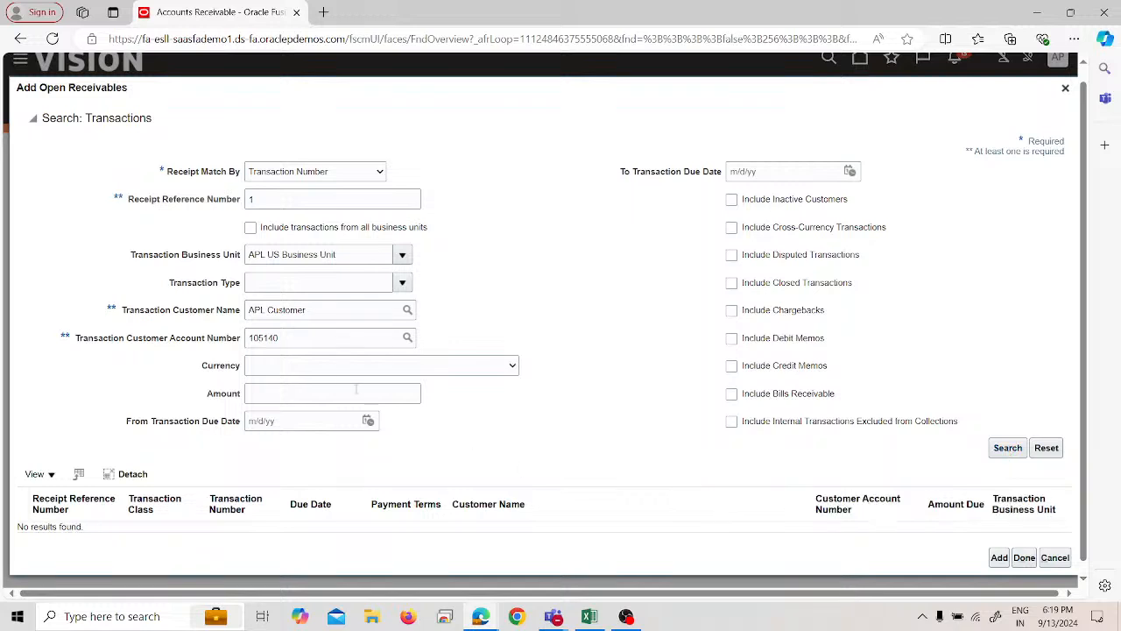
Step: Clear the transaction customer account number and customer name criteria, and search the open receivables again
double_click(277, 339)
key("BackSpace")
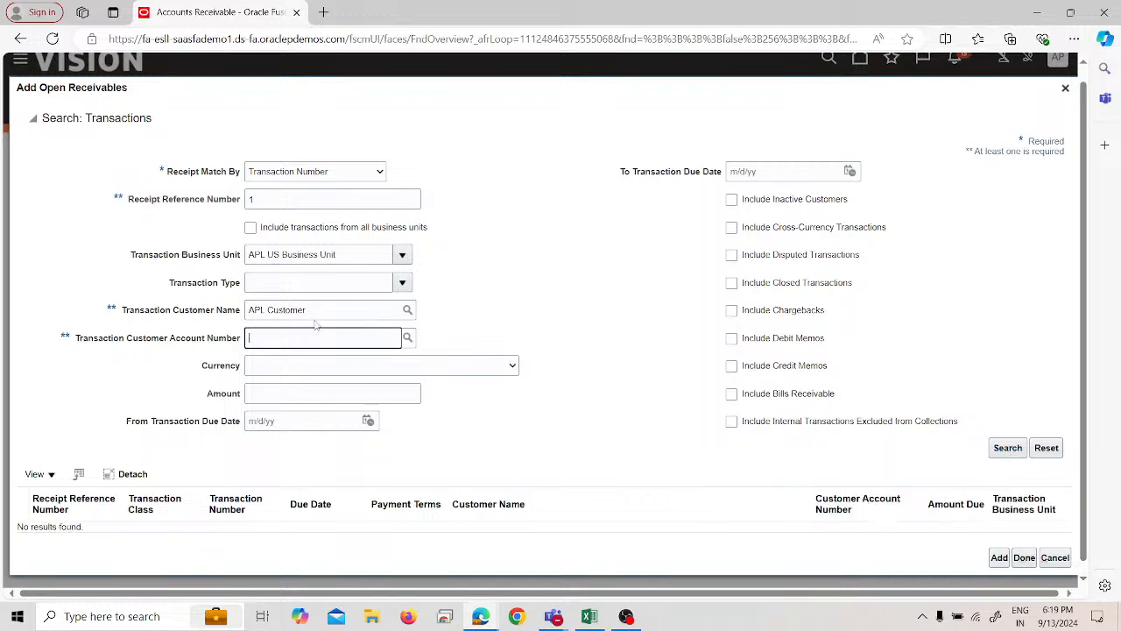
left_click(308, 309)
triple_click(308, 309)
key("BackSpace")
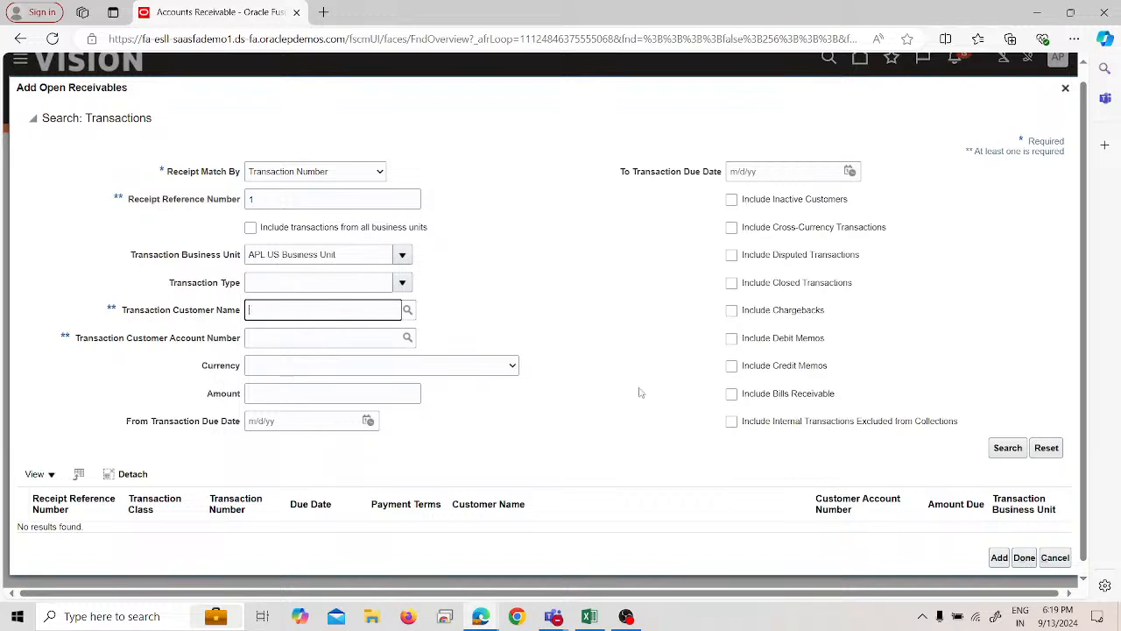
left_click(994, 449)
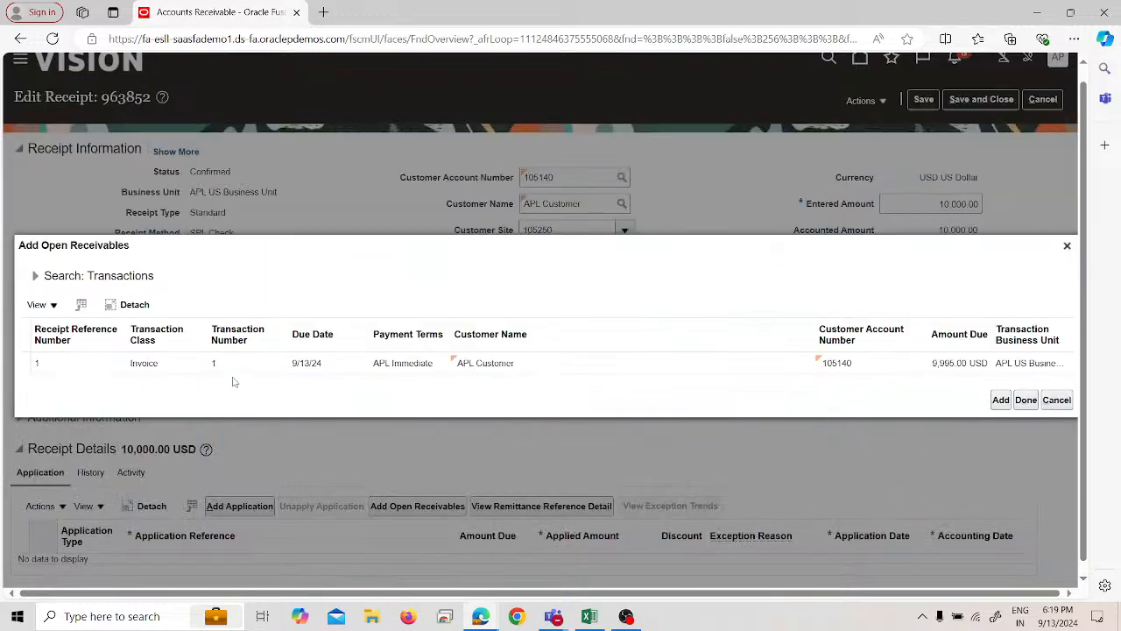
Step: Add invoice 1 of APL Customer to the receipt as an application, finish adding receivables, and save the receipt
left_click(26, 362)
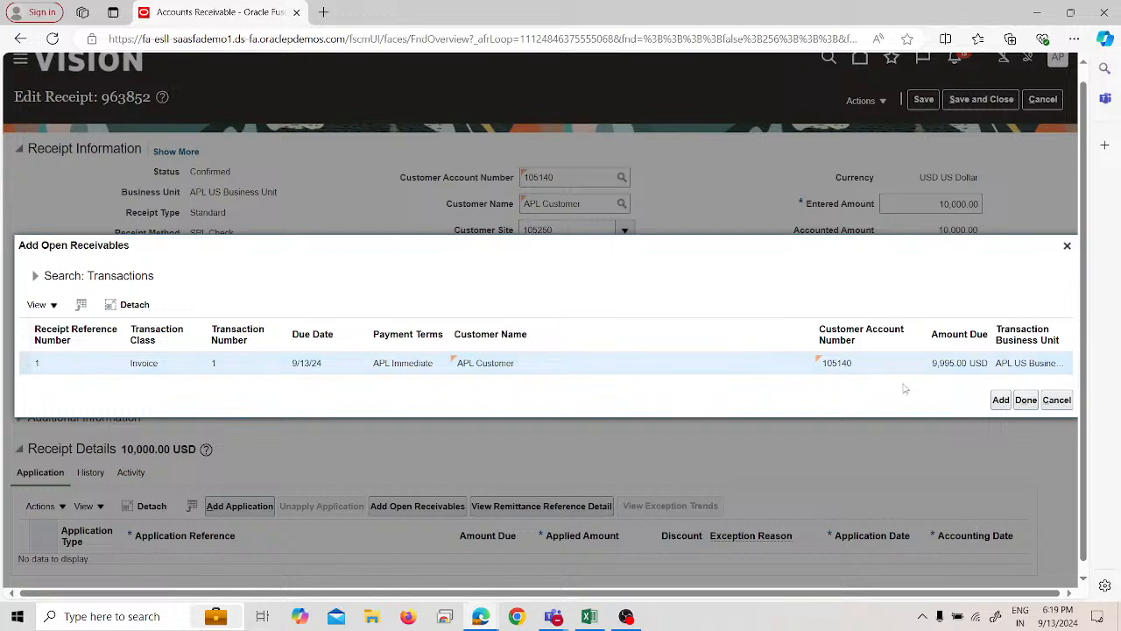
left_click(1000, 399)
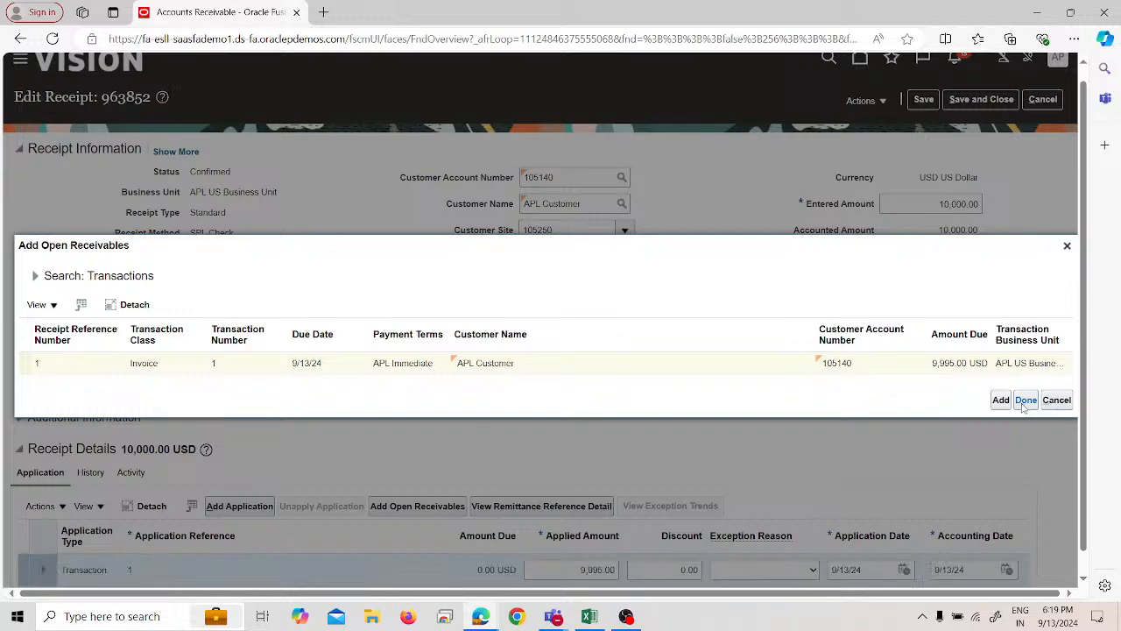
left_click(1025, 400)
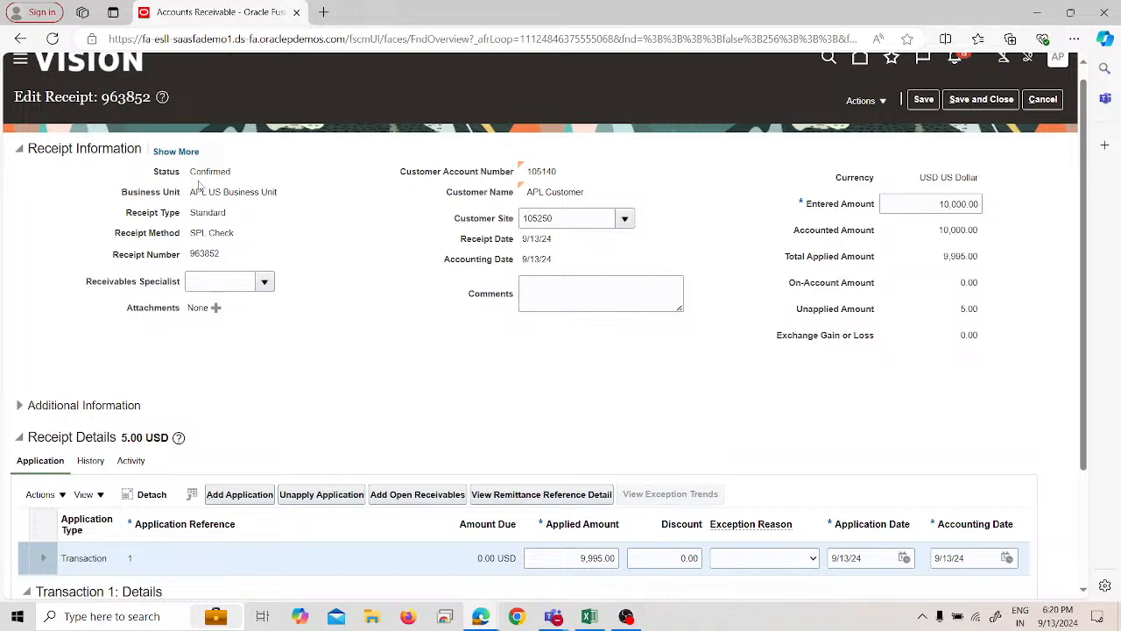
left_click(927, 100)
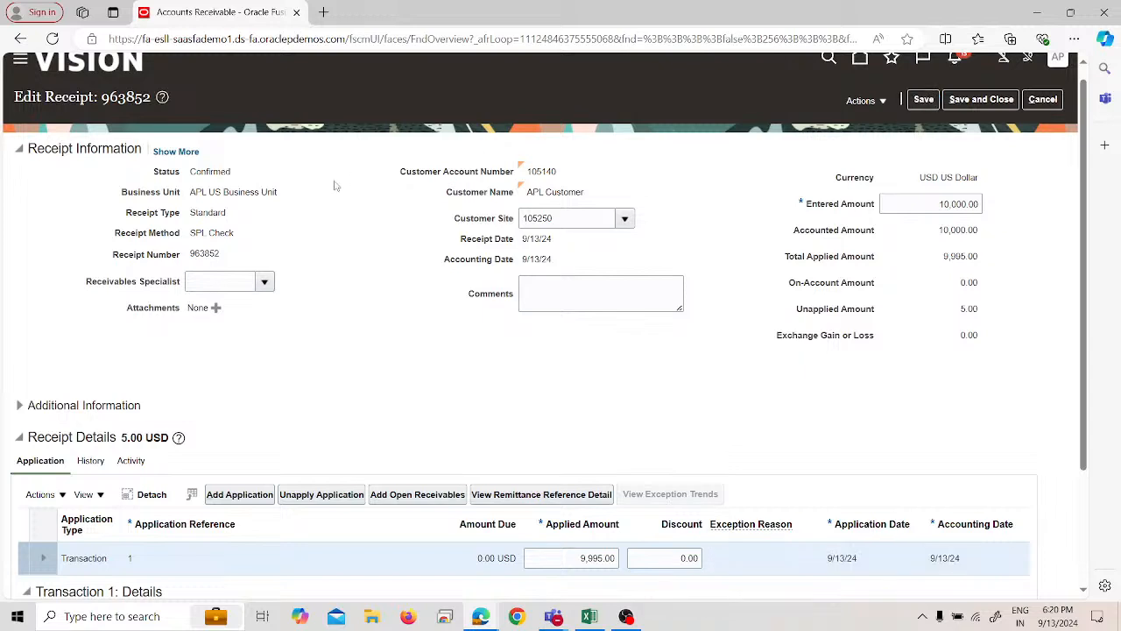
left_click(926, 100)
Step: Create a 5.00 USD write-off on the receipt using the APL Receipt Write Off activity, then save and close the receipt
left_click(40, 495)
mouse_move(99, 474)
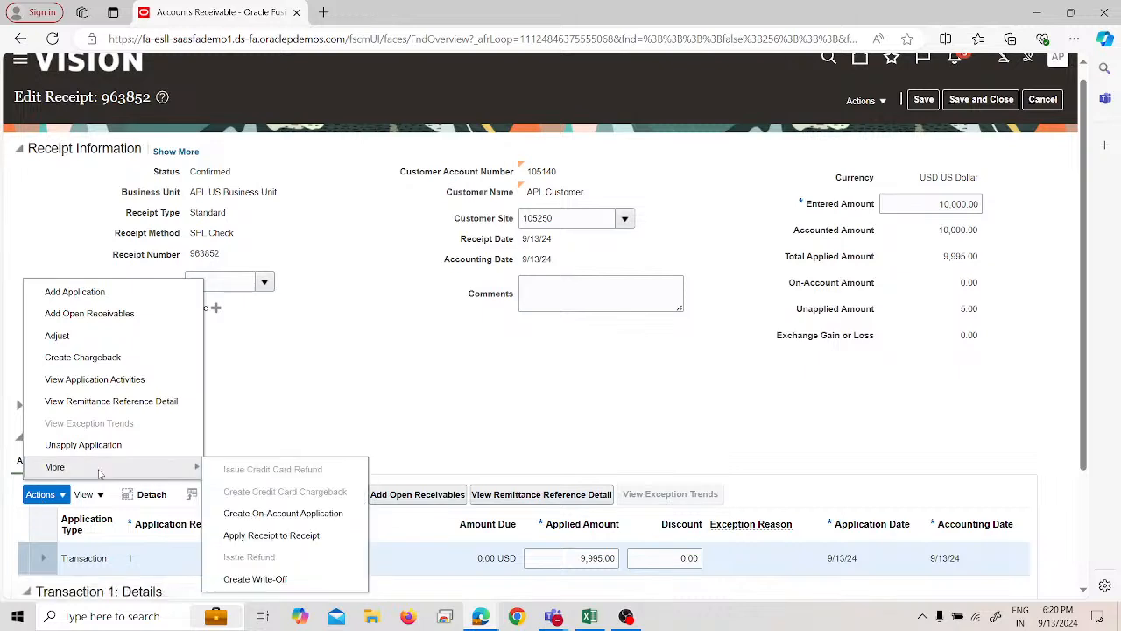
left_click(254, 579)
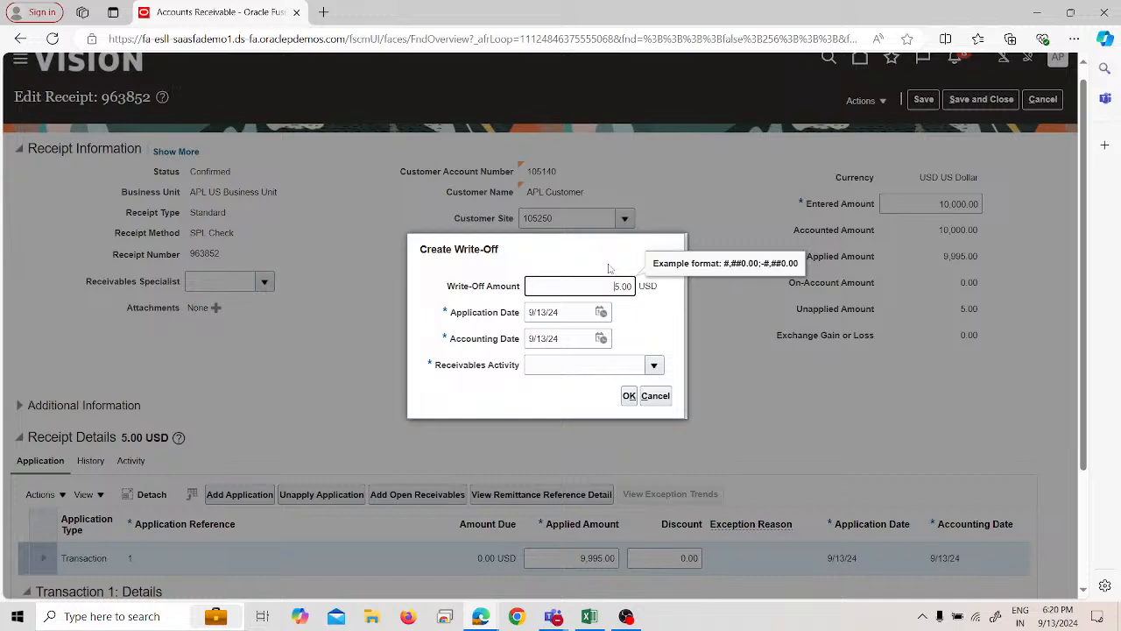
left_click(672, 331)
left_click(655, 367)
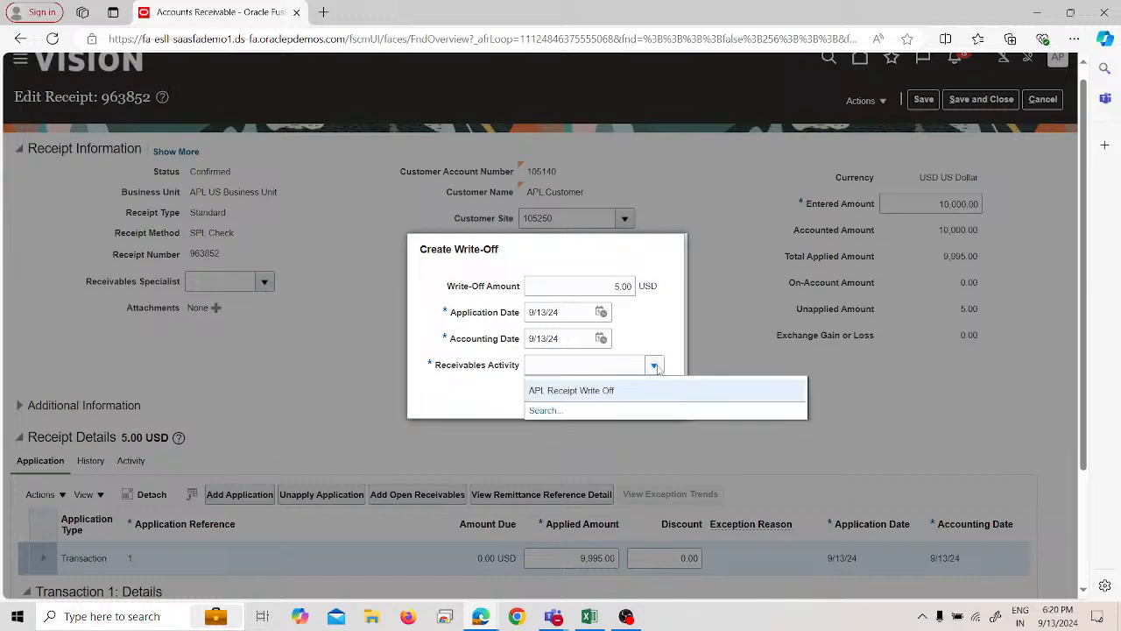
left_click(629, 405)
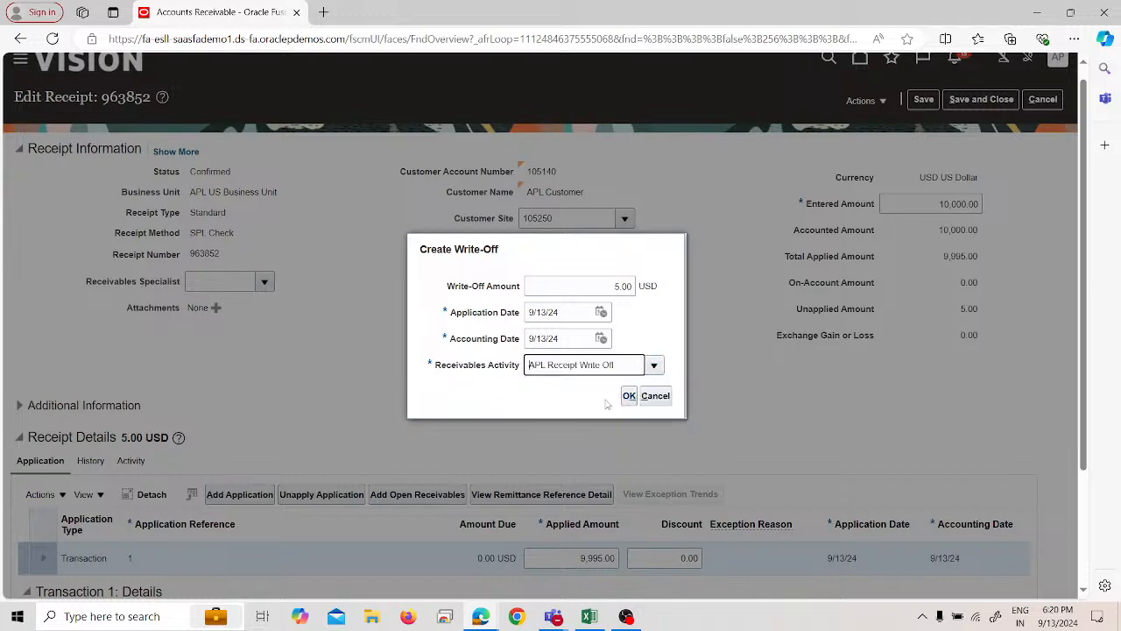
left_click(629, 396)
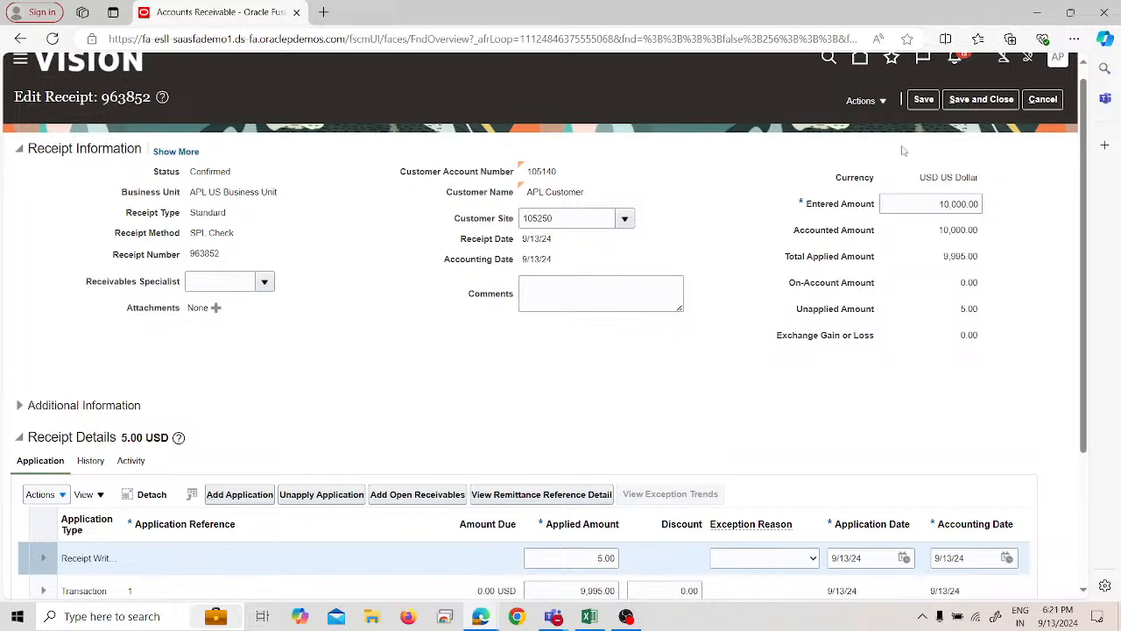
left_click(922, 99)
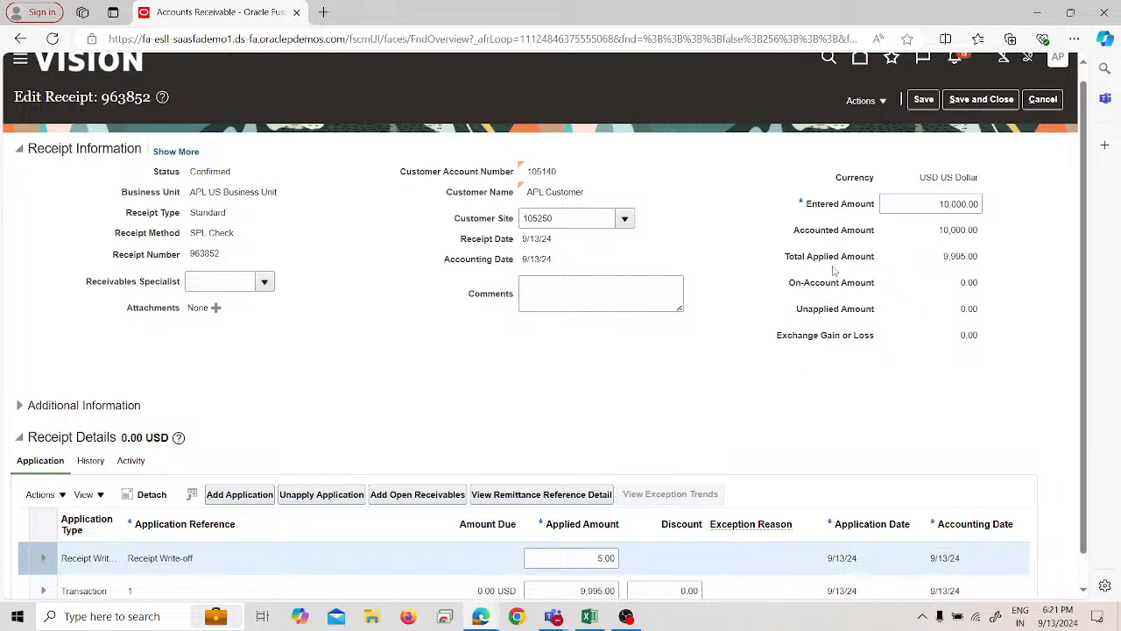
left_click(970, 102)
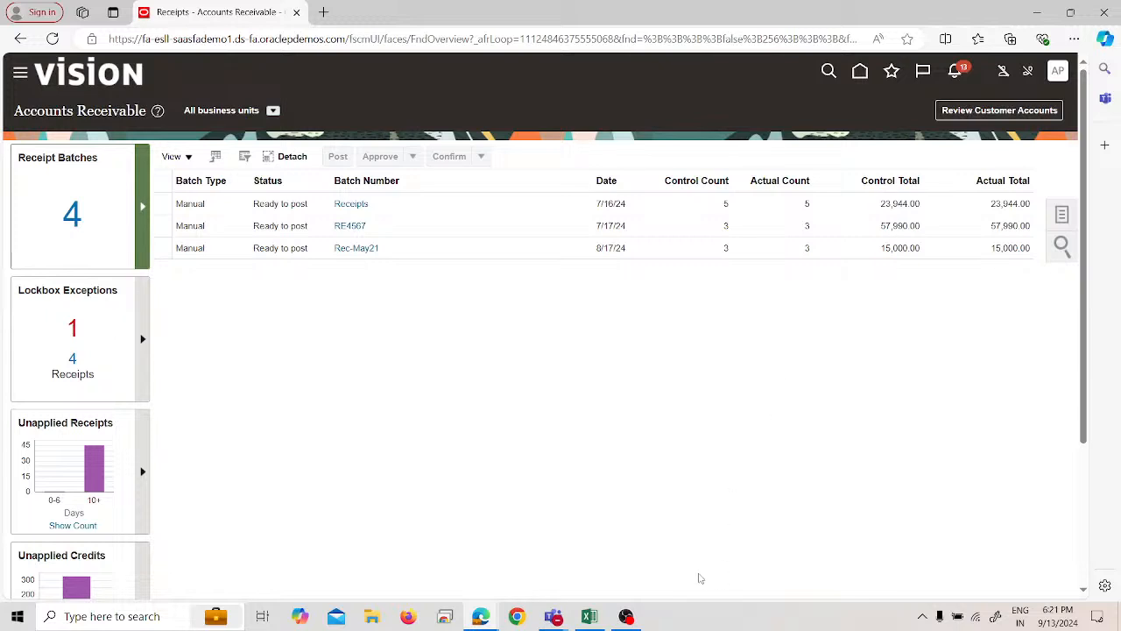
Step: Switch to the Excel worksheet and change the Revenue Recognition heading in A54 to "Revenue recognization"
left_click(589, 616)
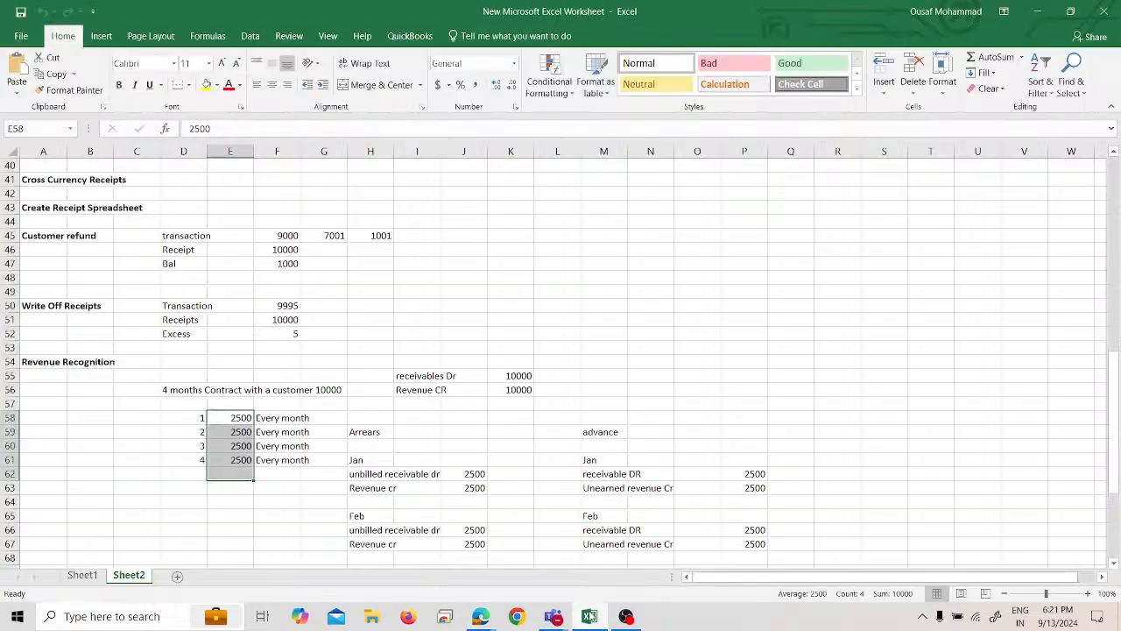
left_click_drag(42, 306, 301, 339)
left_click(10, 361)
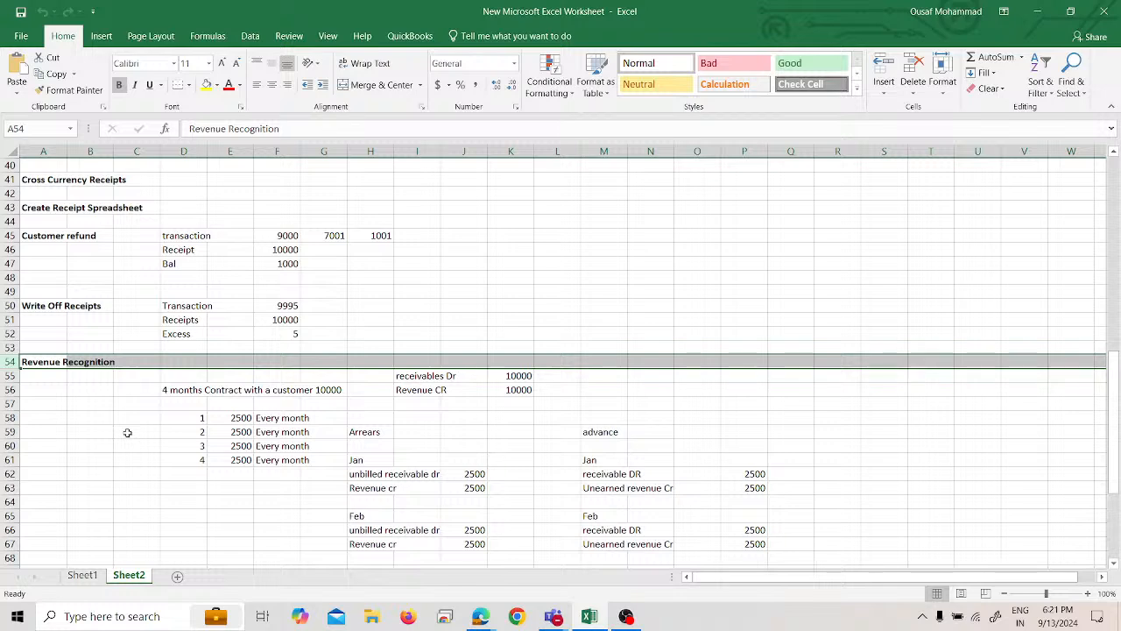
left_click(131, 364)
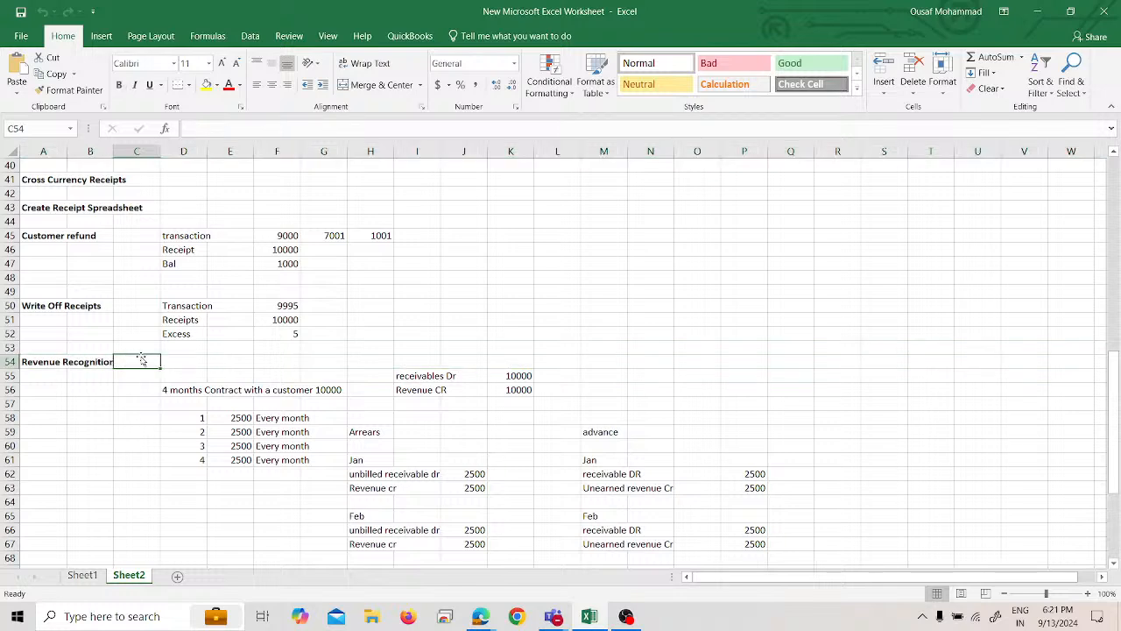
left_click(85, 366)
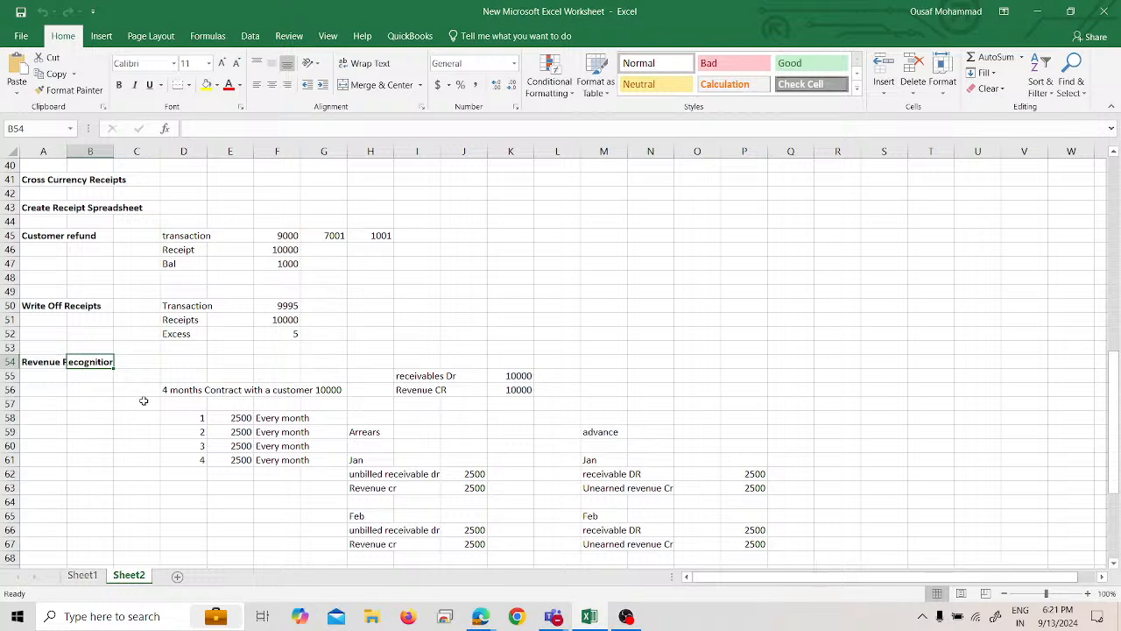
left_click(42, 368)
double_click(279, 129)
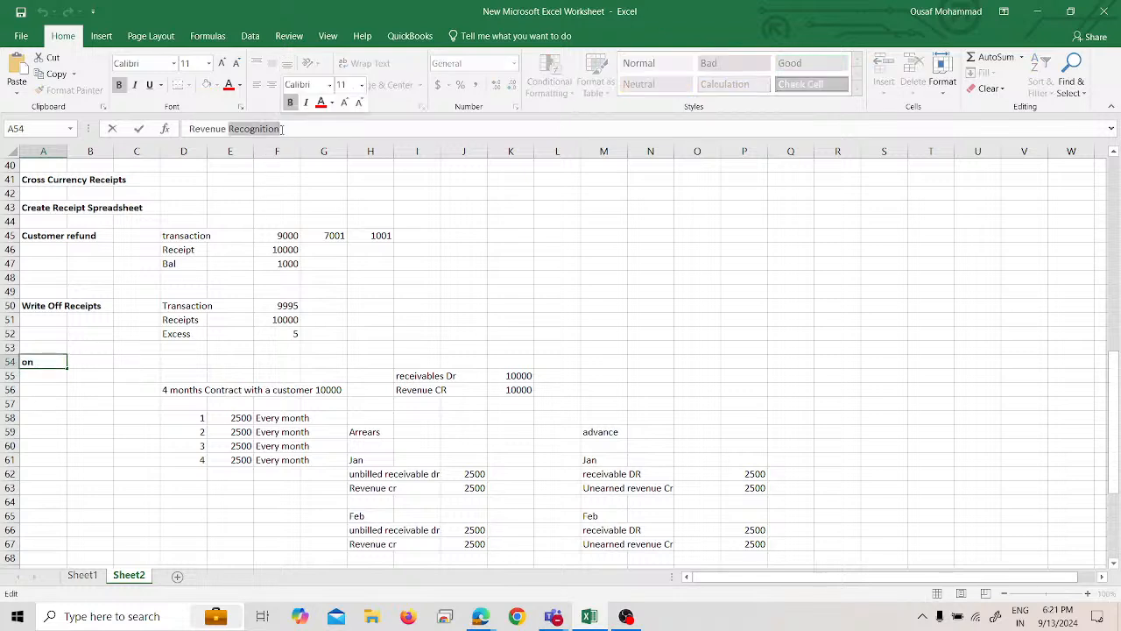
type("rec")
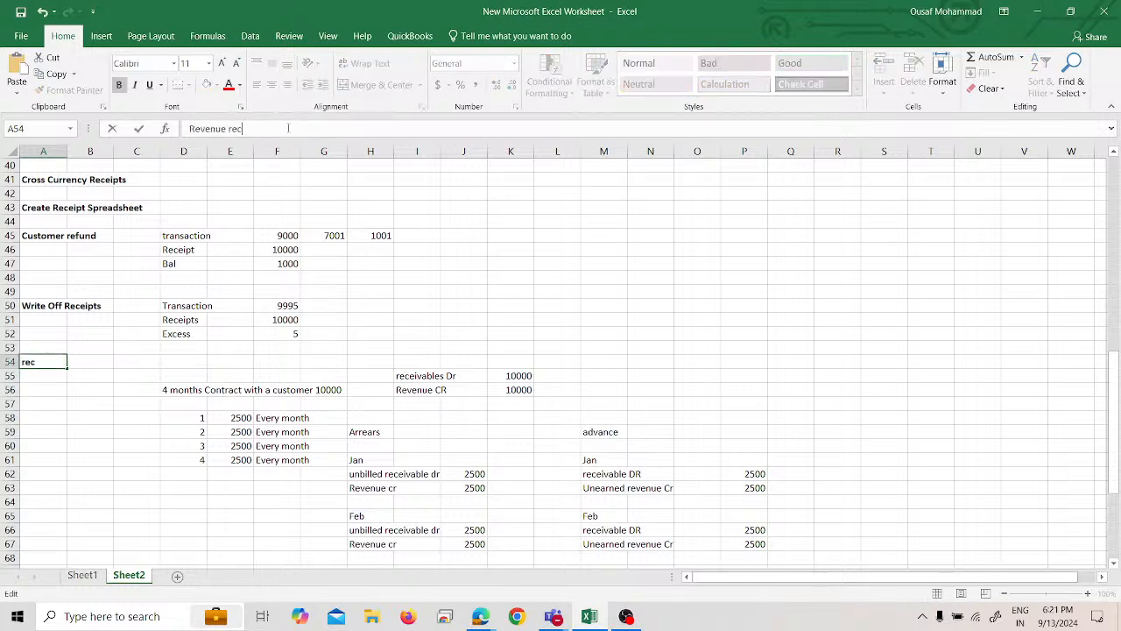
type("ognization")
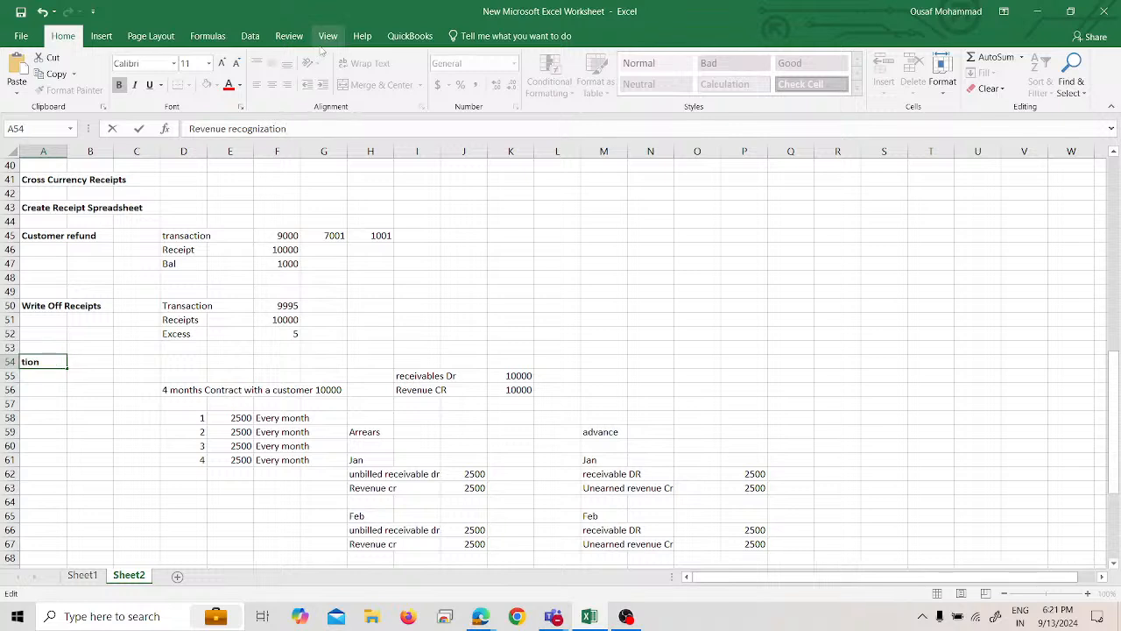
key("Return")
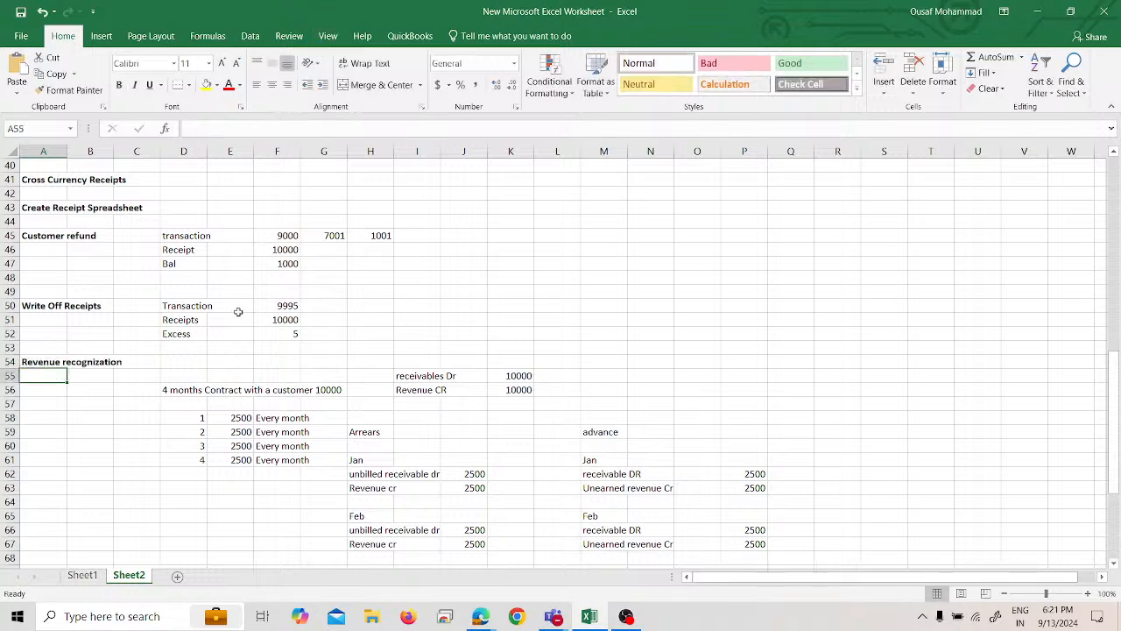
Step: Insert four empty rows above the Revenue recognization heading at row 54
scroll(287, 520, "down", 1)
scroll(287, 517, "down", 3)
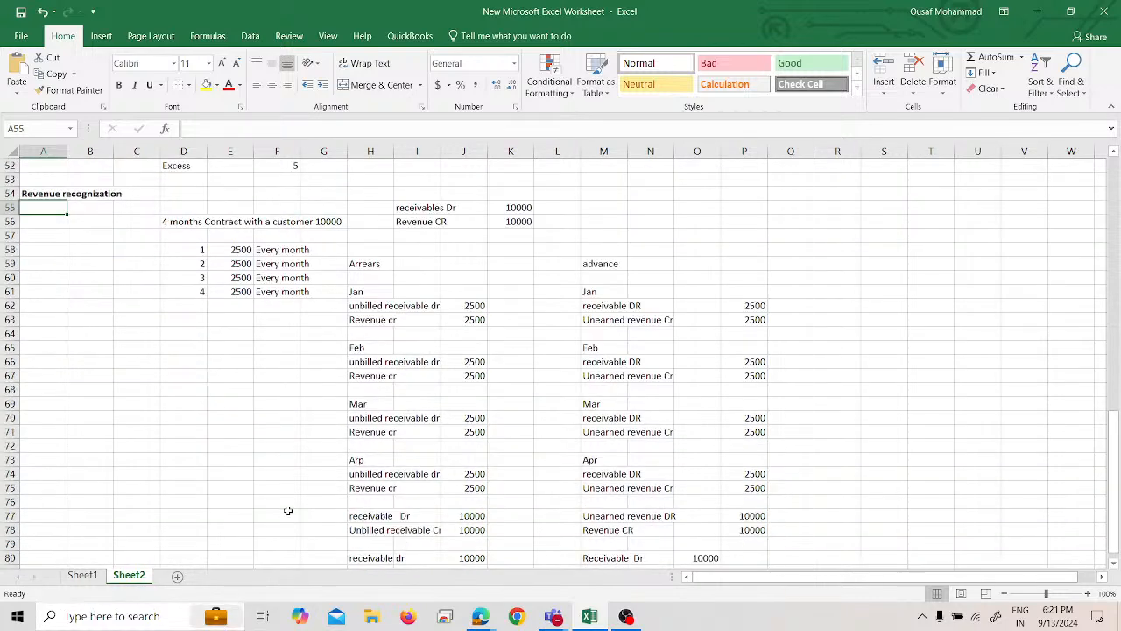
scroll(288, 517, "up", 2)
left_click_drag(9, 277, 9, 319)
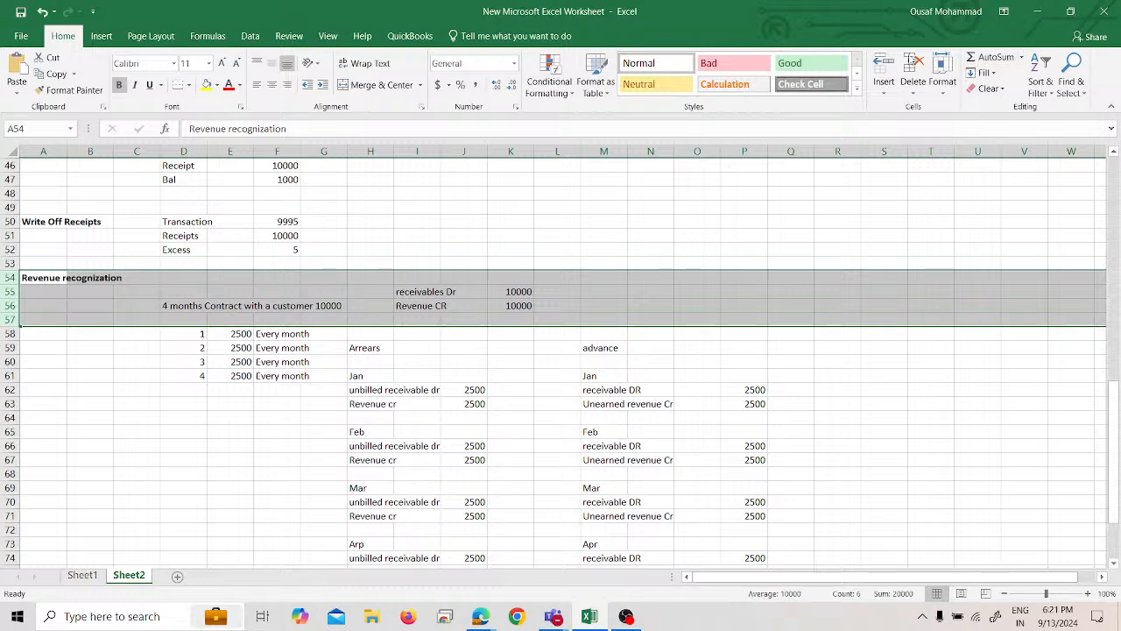
left_click(883, 68)
Step: Enter the heading "Aging methods / Buckets" in cell A54 and make it bold
left_click(50, 280)
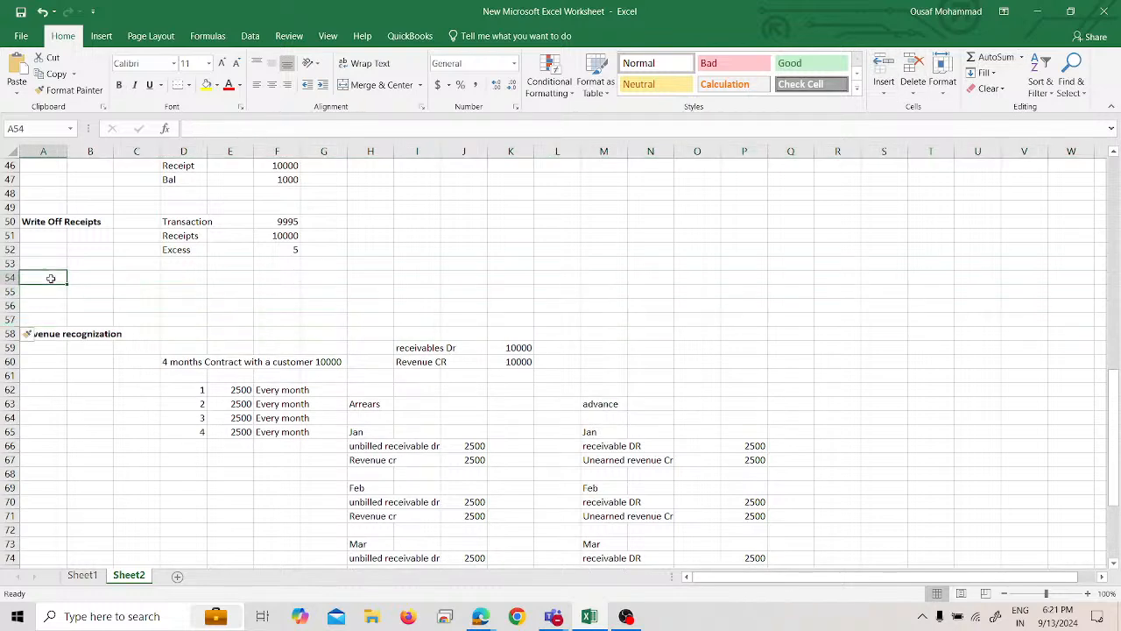
type("Aging")
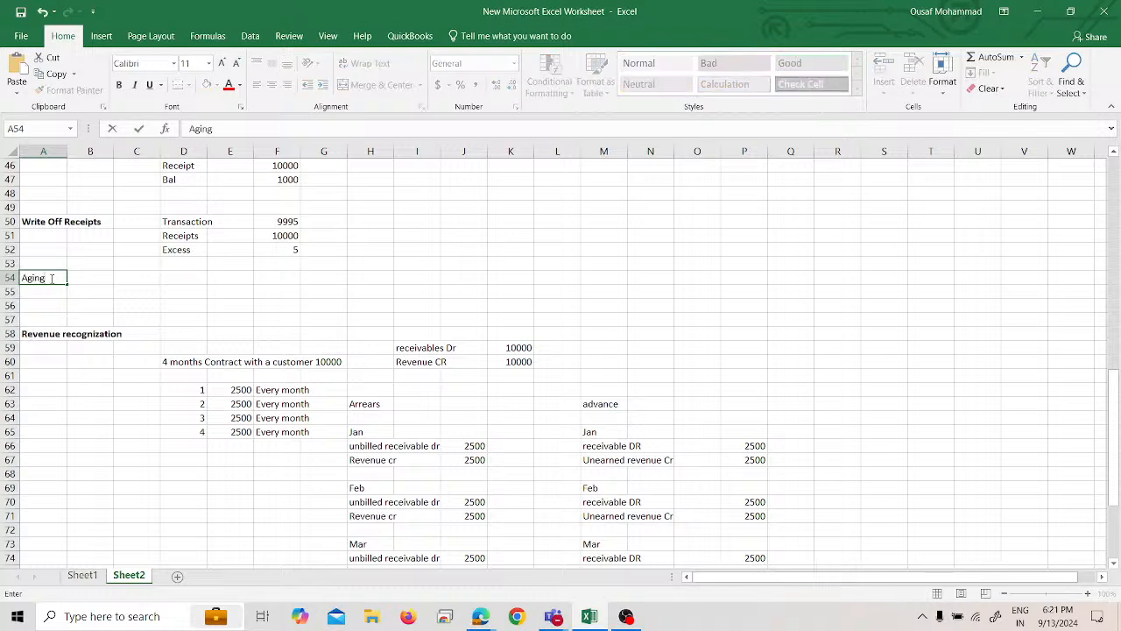
type(" methods / Buckets")
key("Return")
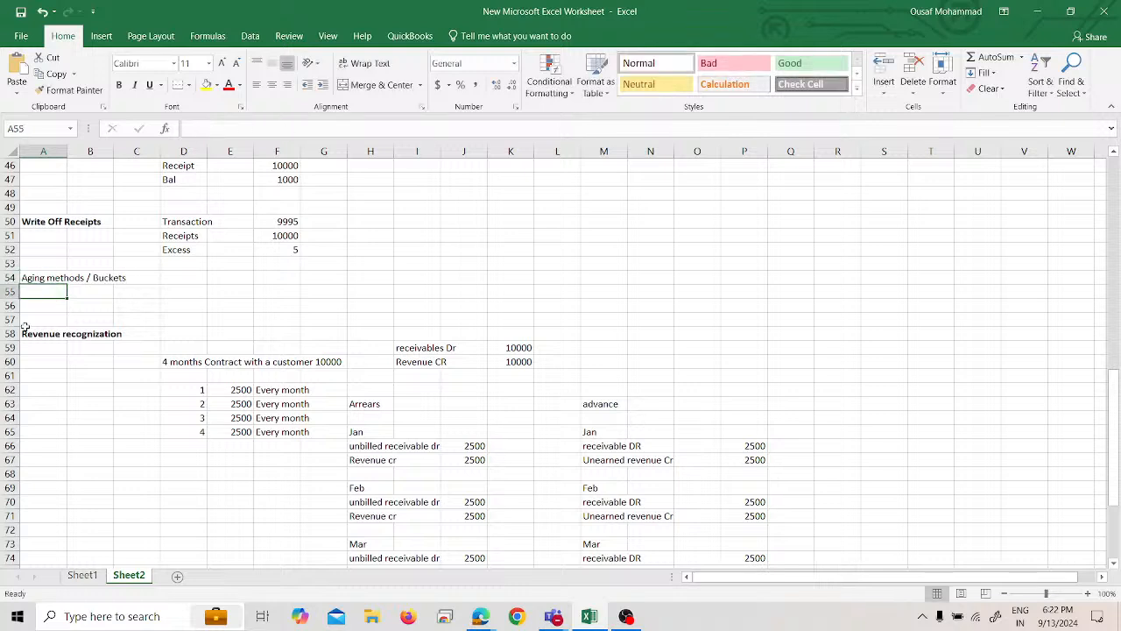
key("Up")
key("ctrl+b")
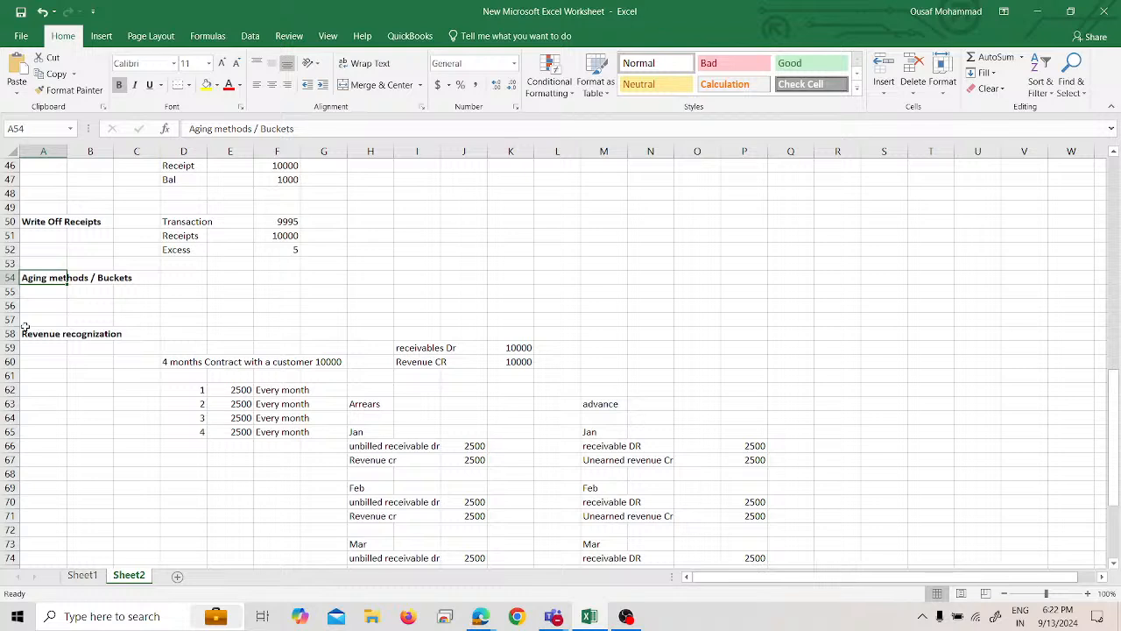
Step: Delete empty row 56 between the Aging methods / Buckets and Revenue recognization headings
left_click_drag(14, 297, 13, 297)
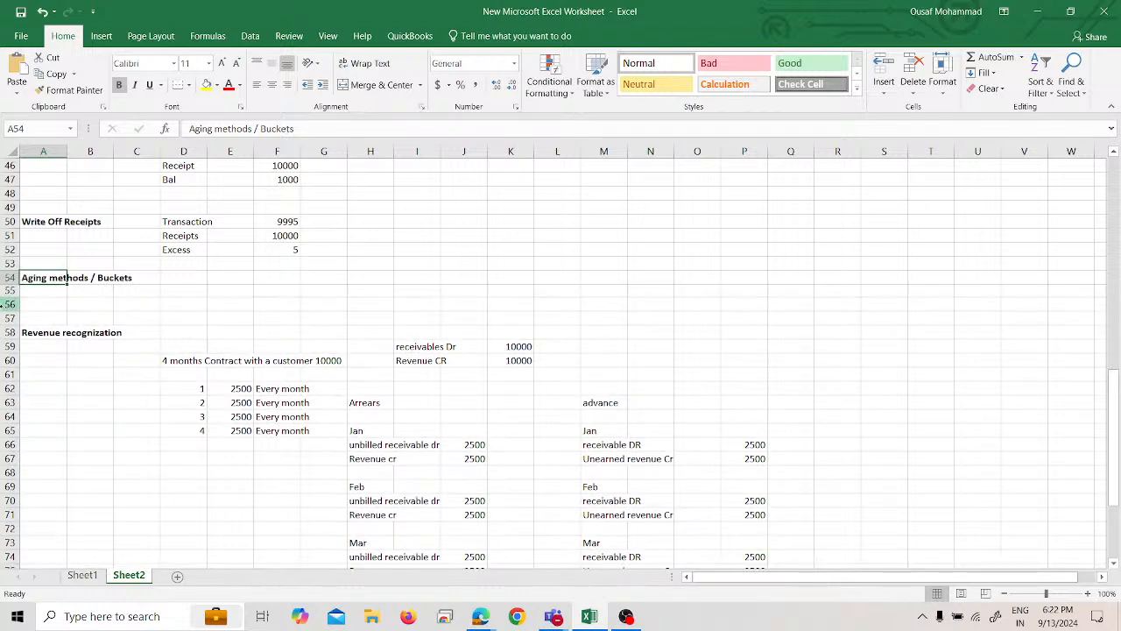
left_click(9, 304)
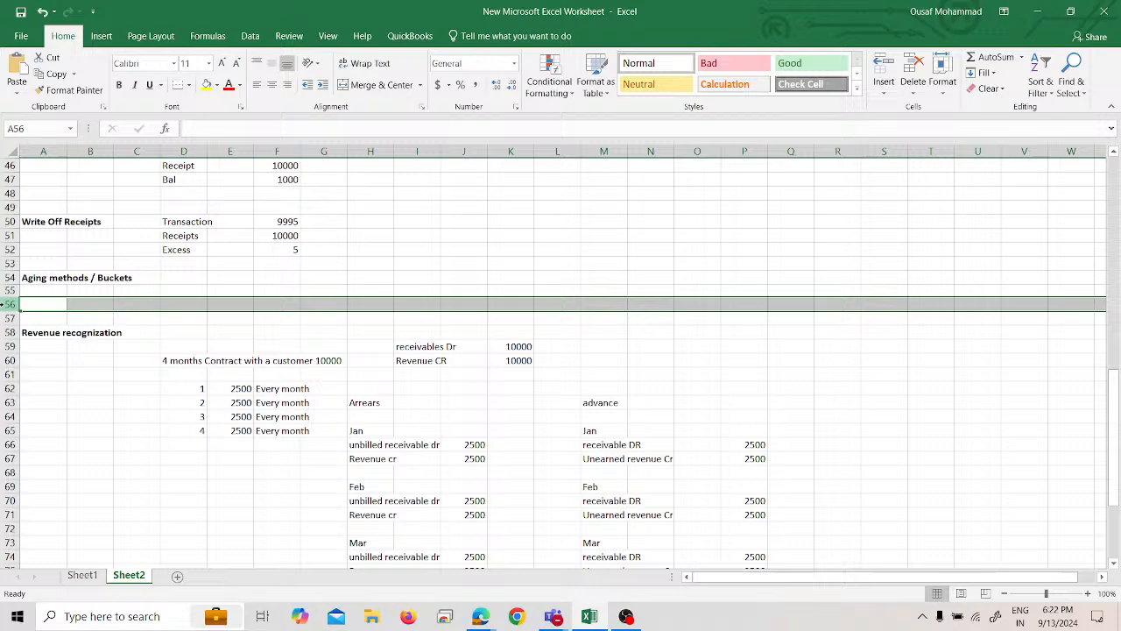
left_click(913, 70)
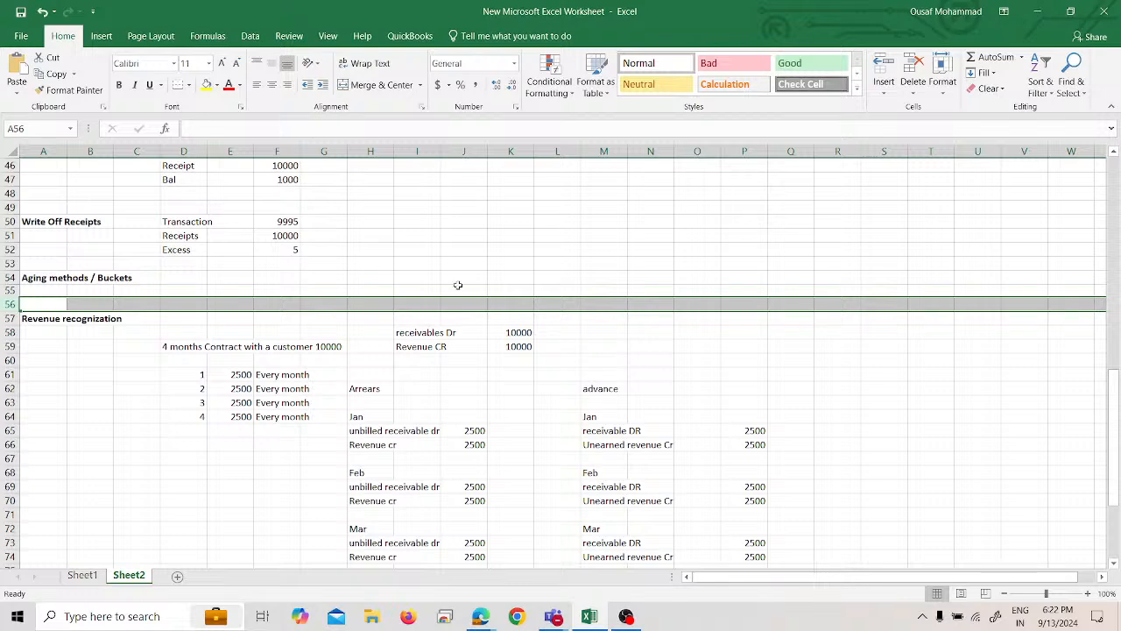
Step: Switch to the Oracle browser window and open the APL_IMPL implementation project through Setup and Maintenance
left_click(388, 287)
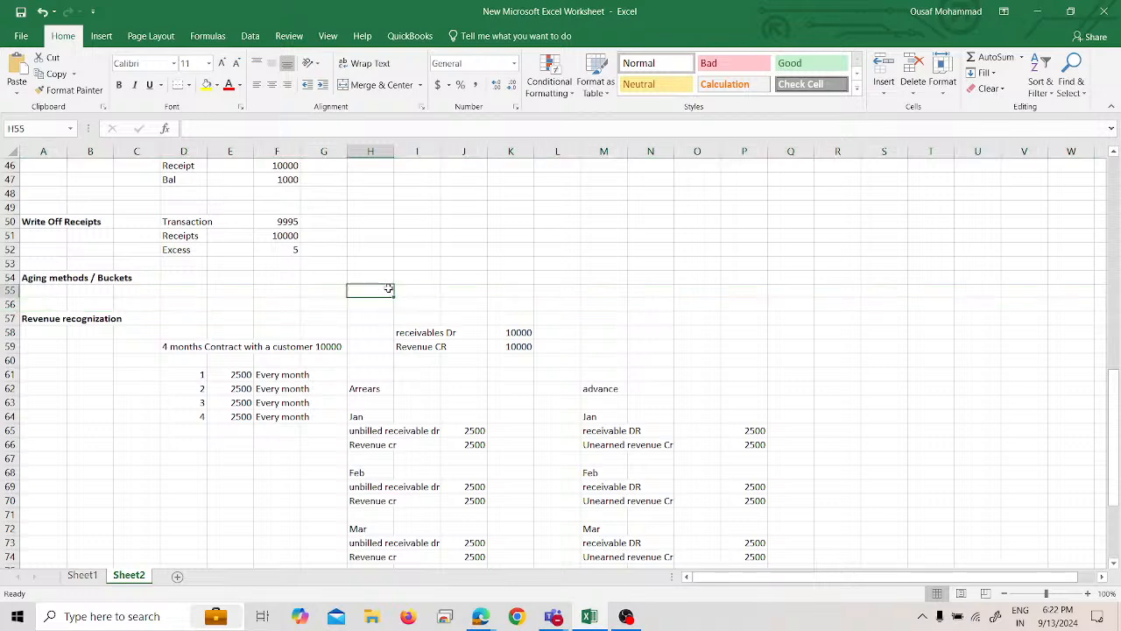
mouse_move(491, 618)
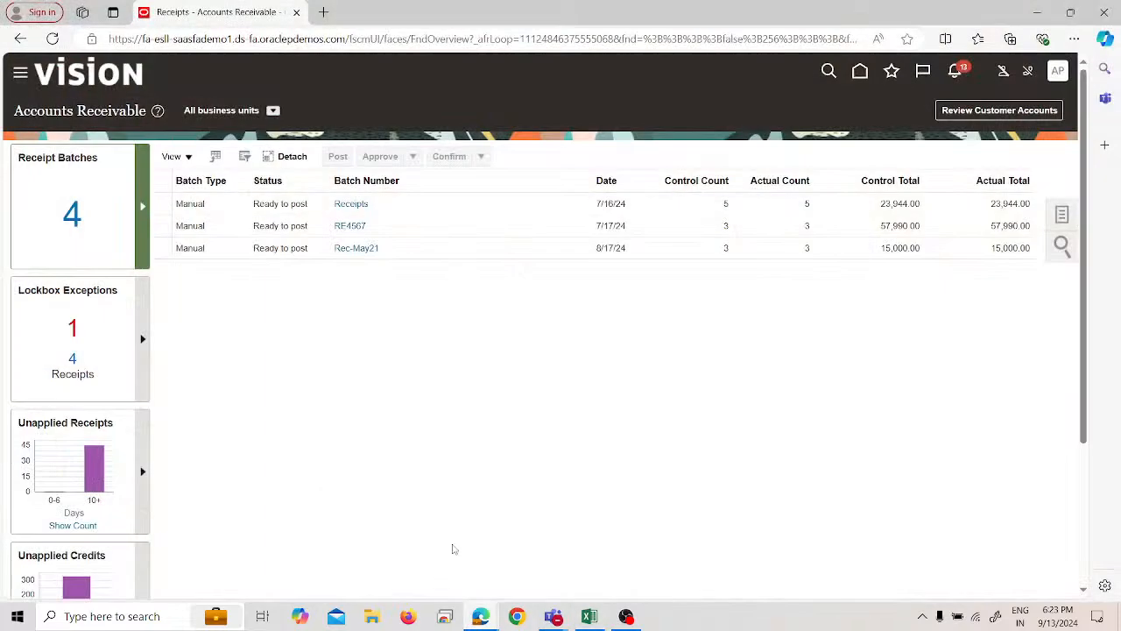
left_click(452, 547)
left_click(1060, 72)
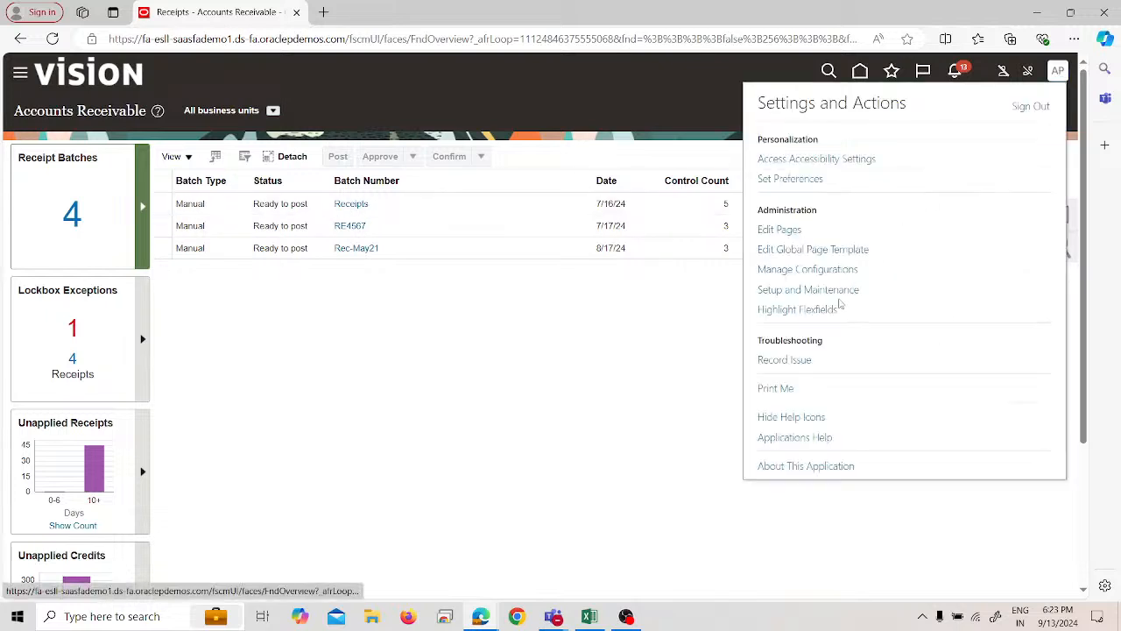
left_click(838, 297)
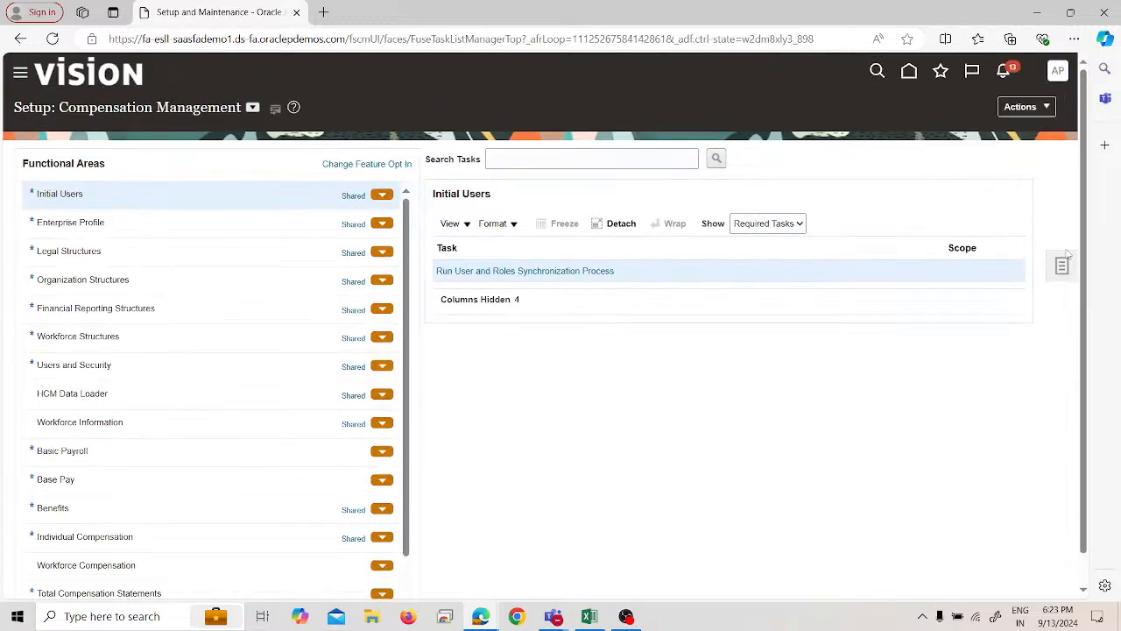
left_click(1063, 265)
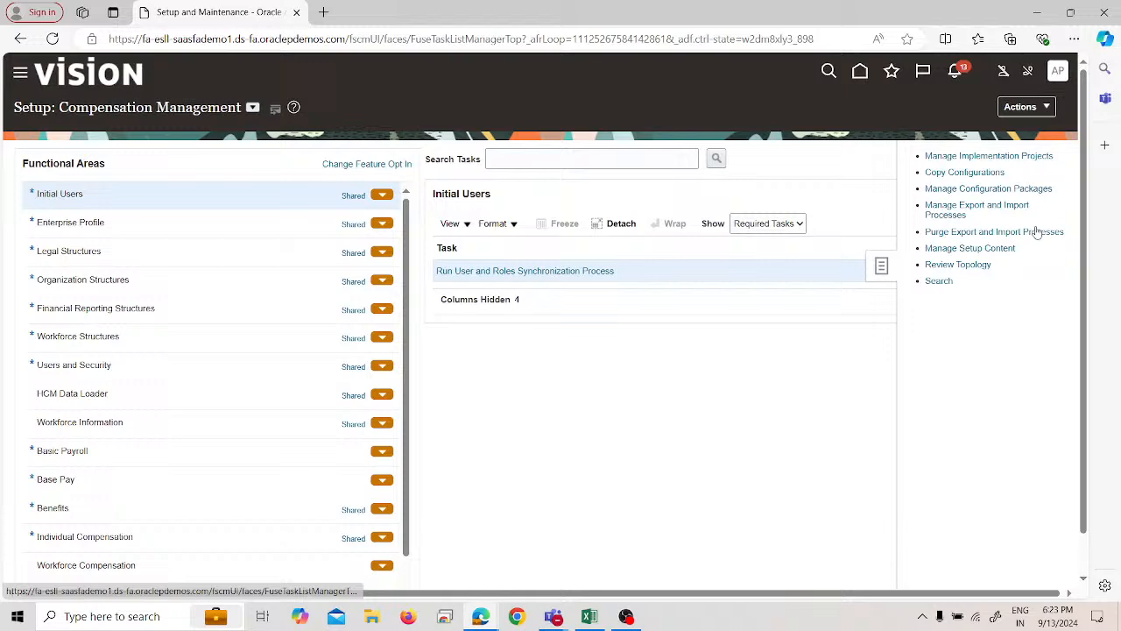
left_click(989, 156)
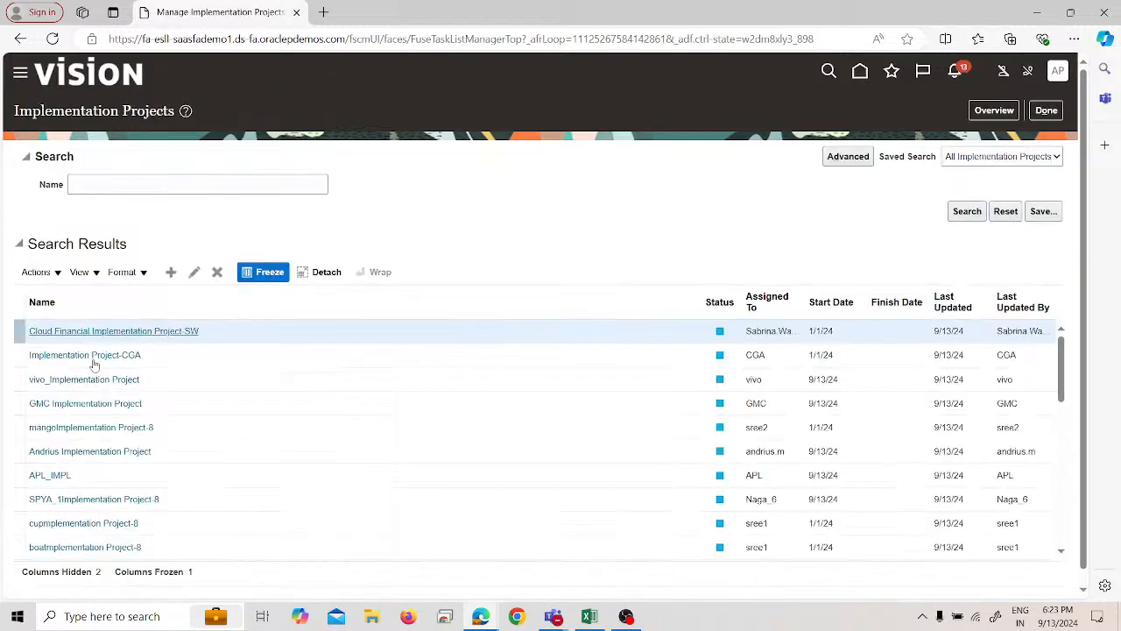
left_click(64, 475)
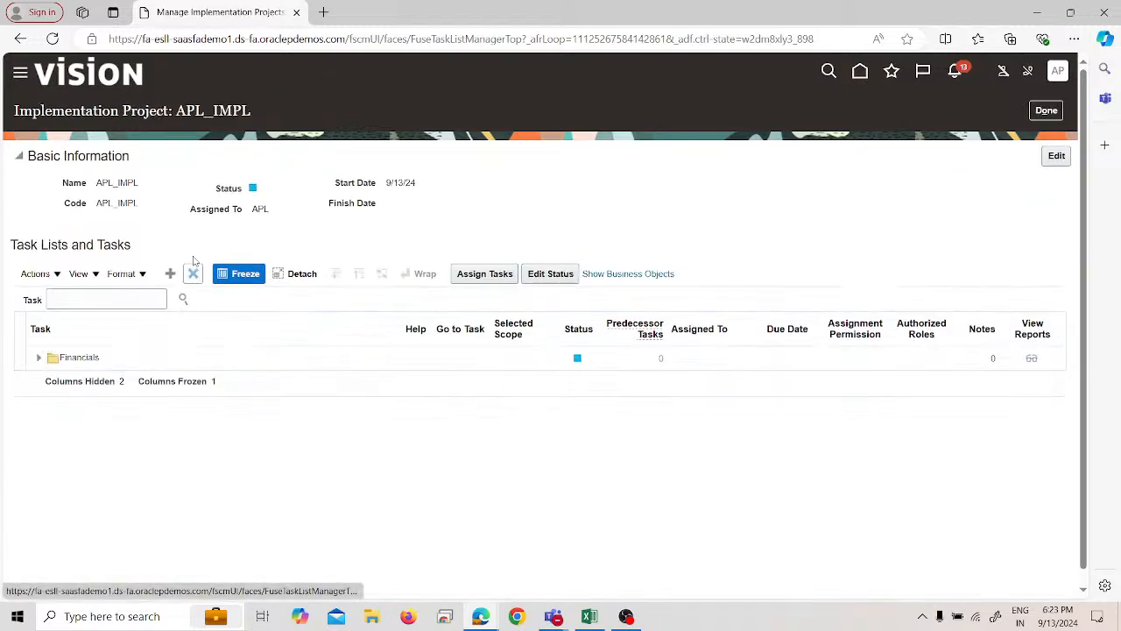
Step: Search the project's tasks for "aging methods" and go to the Manage Aging Methods task
left_click(131, 302)
type("ag")
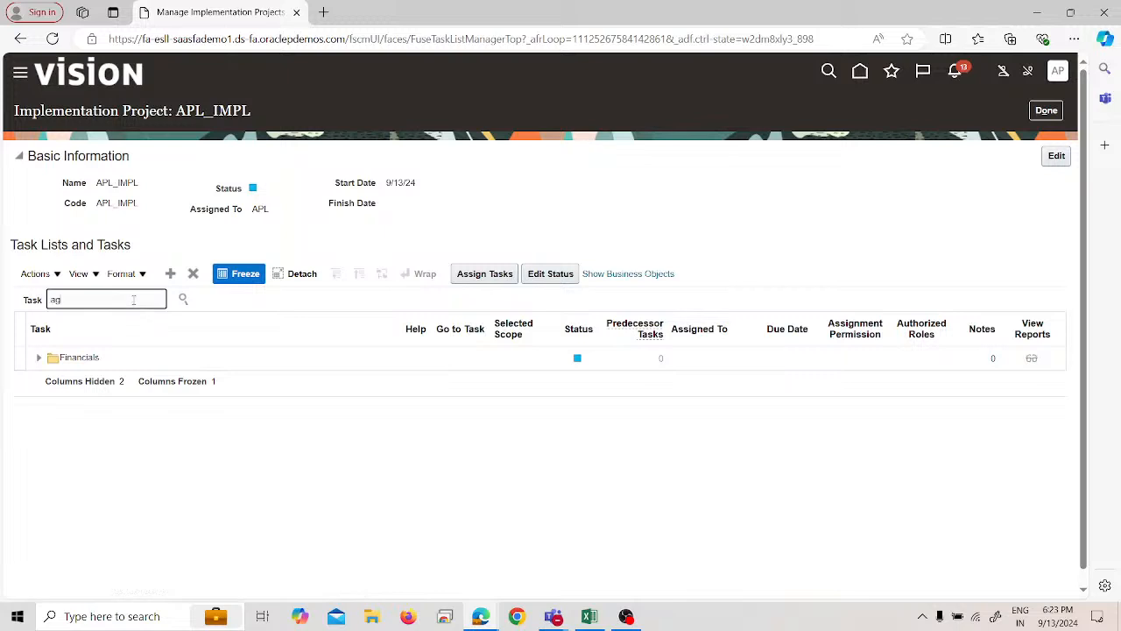
type("ing methods")
key("Return")
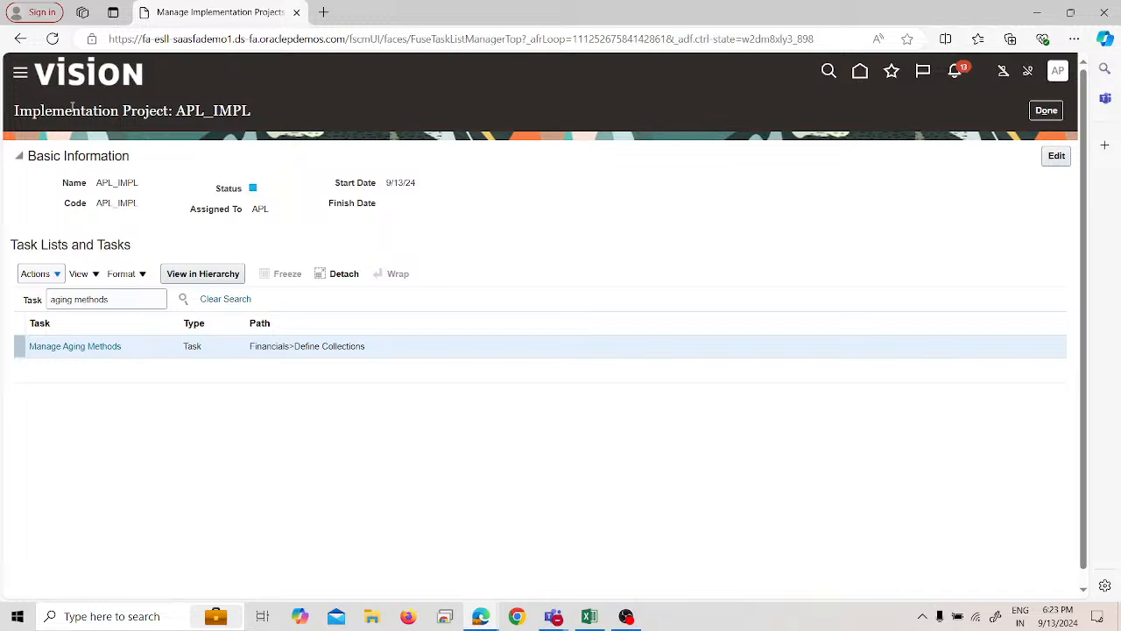
left_click(50, 345)
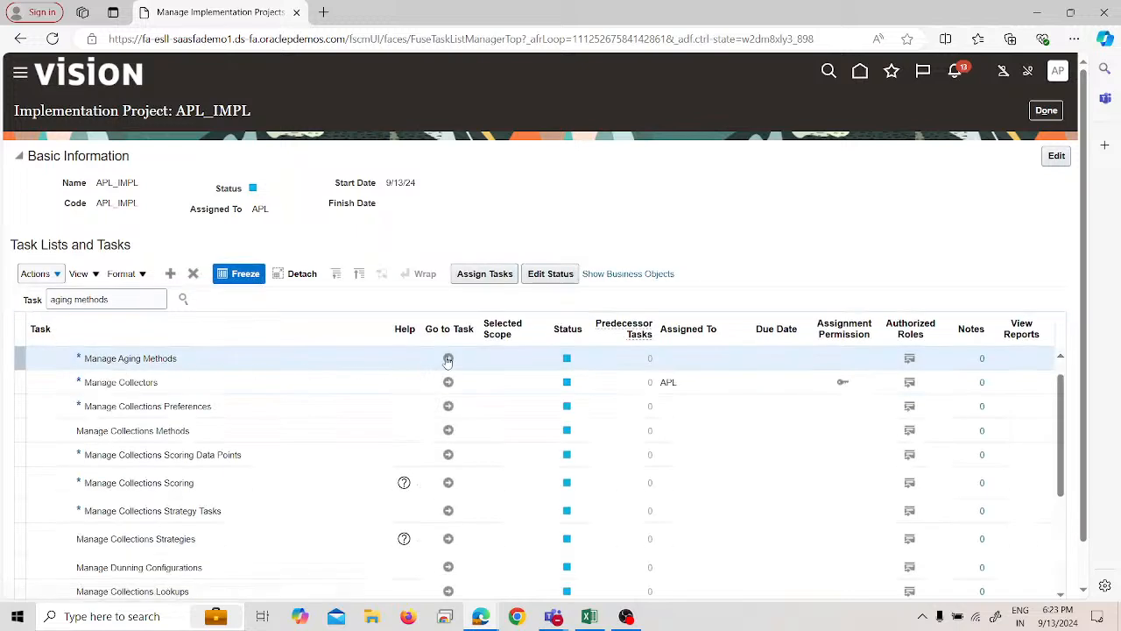
left_click(447, 356)
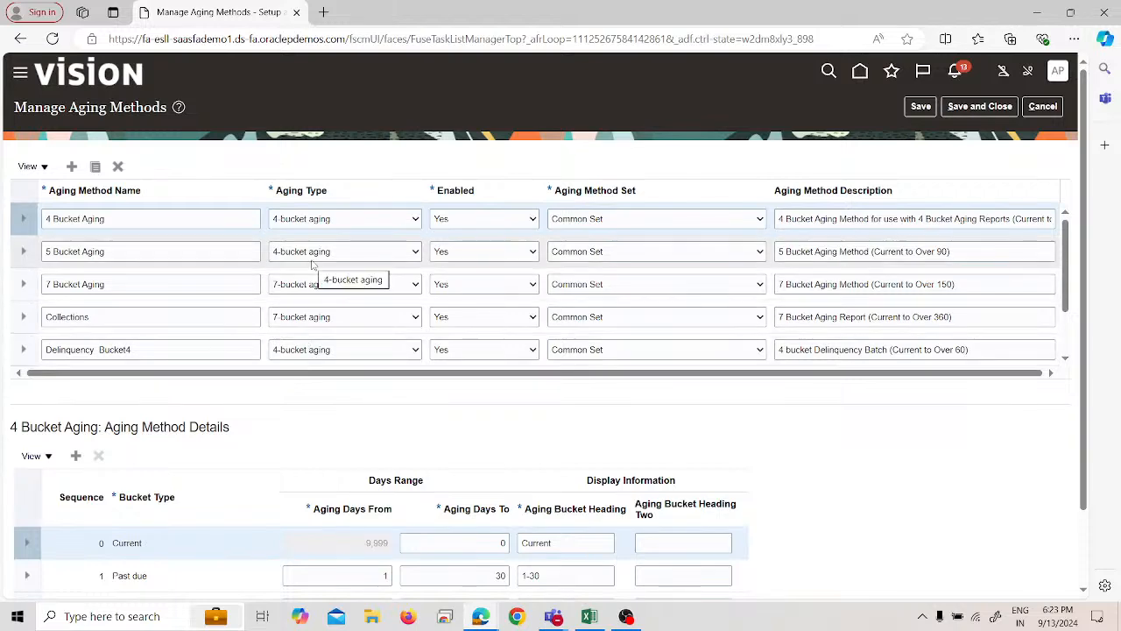
Step: Add a new row to the aging methods table and delete the extra blank row
scroll(311, 263, "down", 1)
scroll(311, 260, "down", 2)
scroll(311, 254, "up", 5)
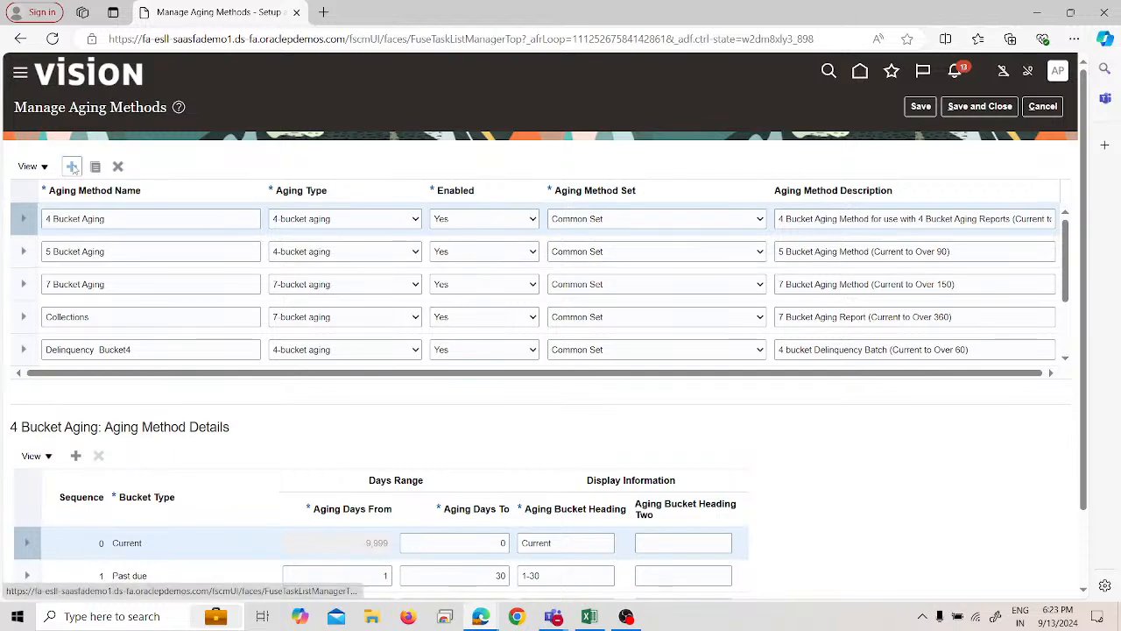
left_click(73, 167)
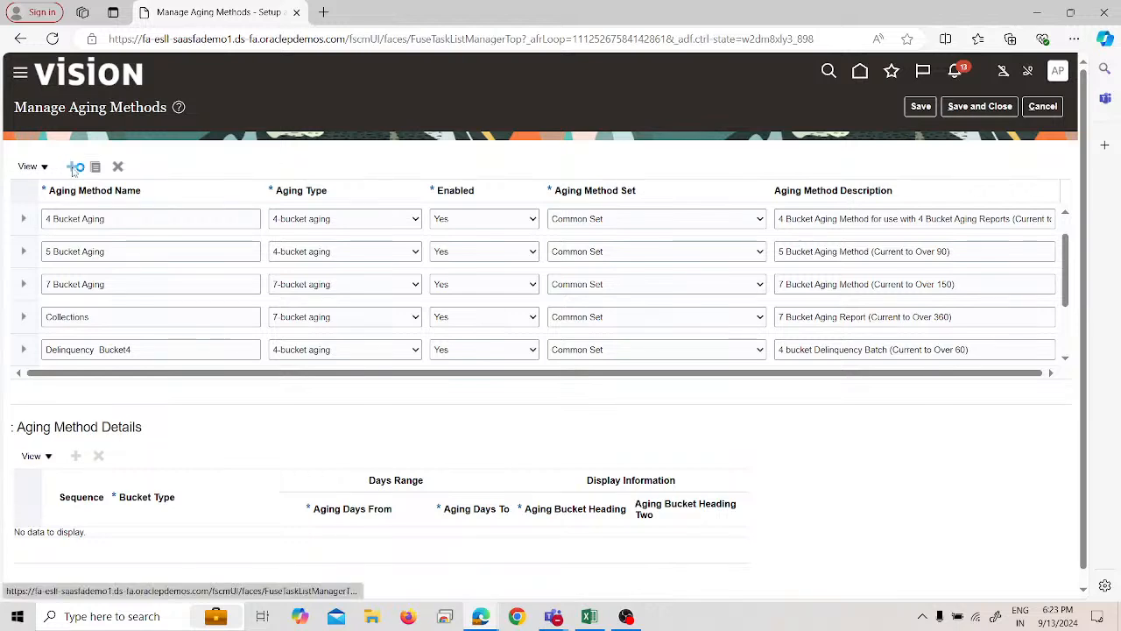
scroll(79, 249, "down", 3)
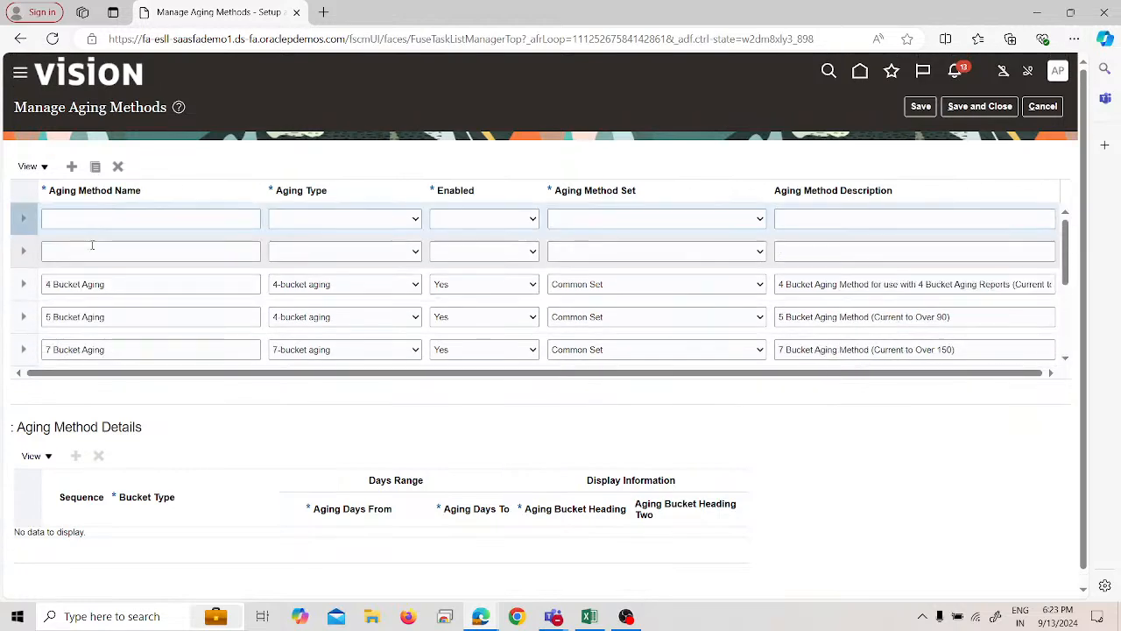
left_click(5, 252)
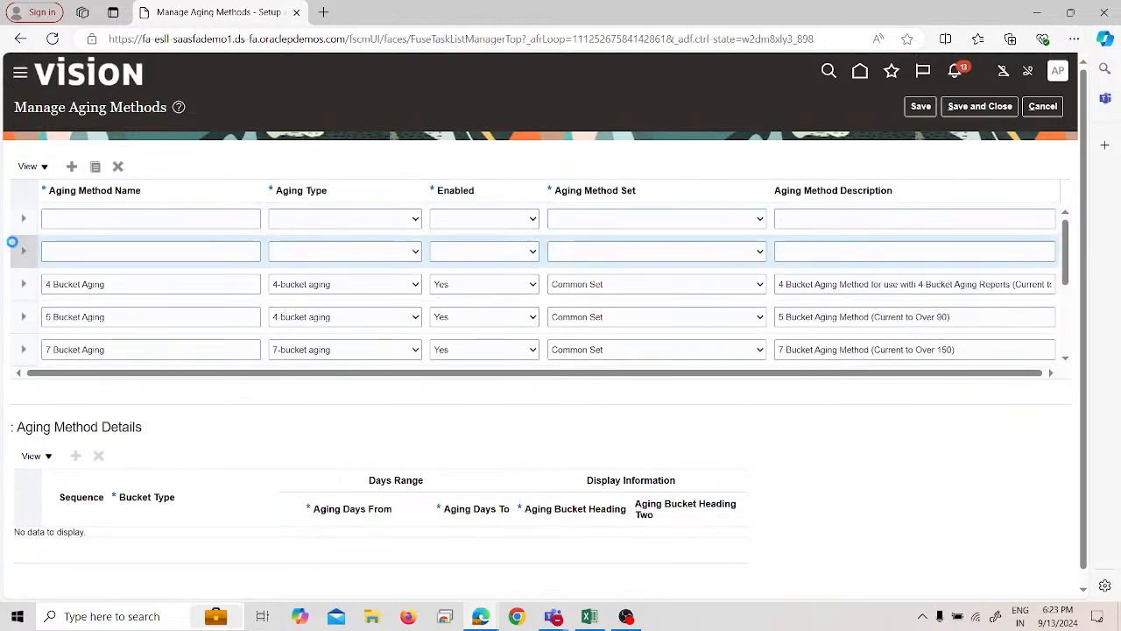
left_click(118, 167)
Step: Name the new aging method "APL 4 Bucket Aging" and set its aging type to 4-bucket aging
left_click(111, 217)
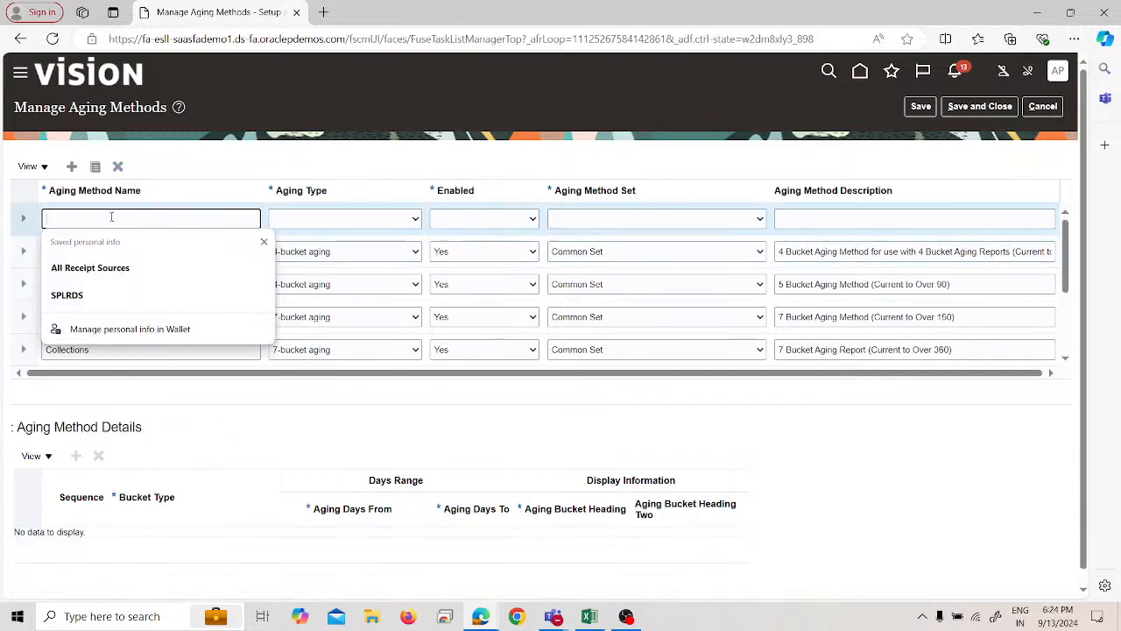
left_click(8, 190)
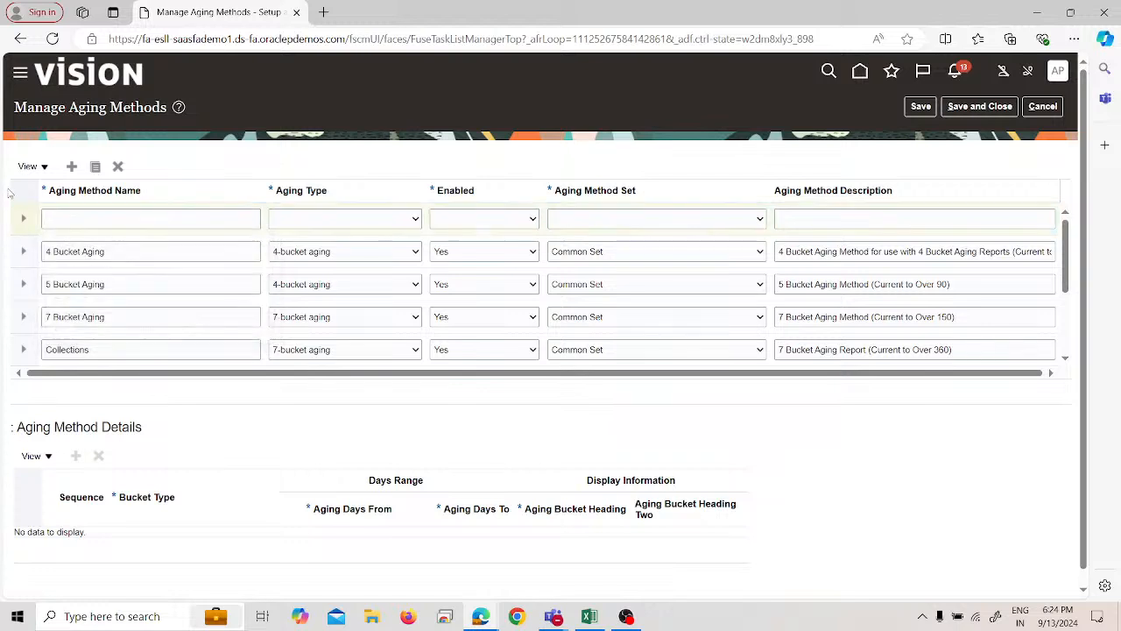
left_click(316, 219)
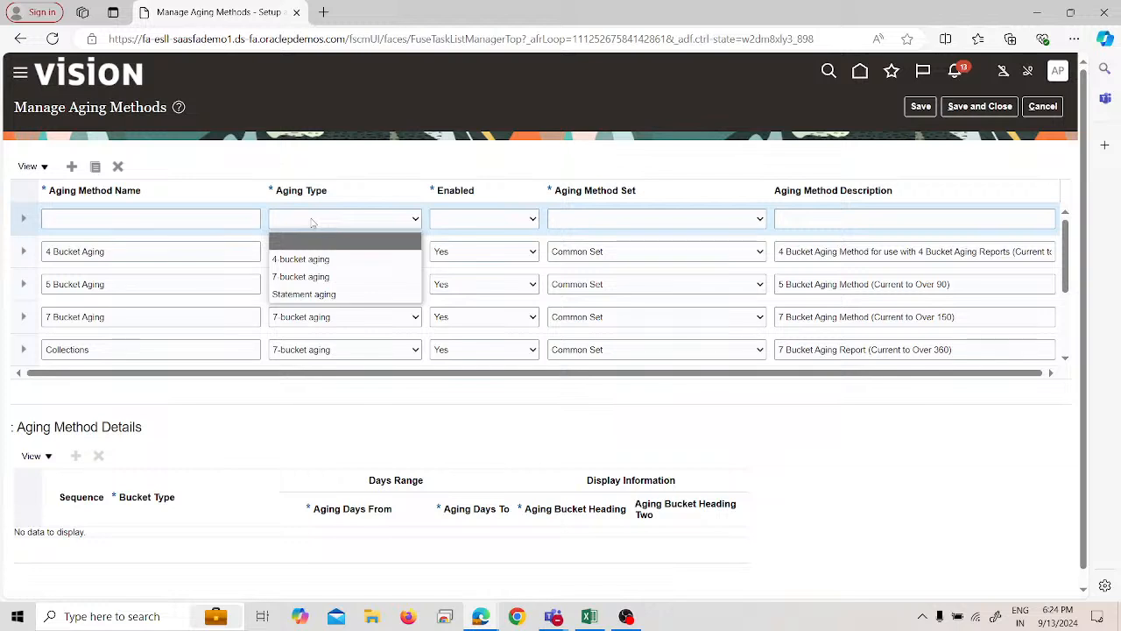
left_click(189, 220)
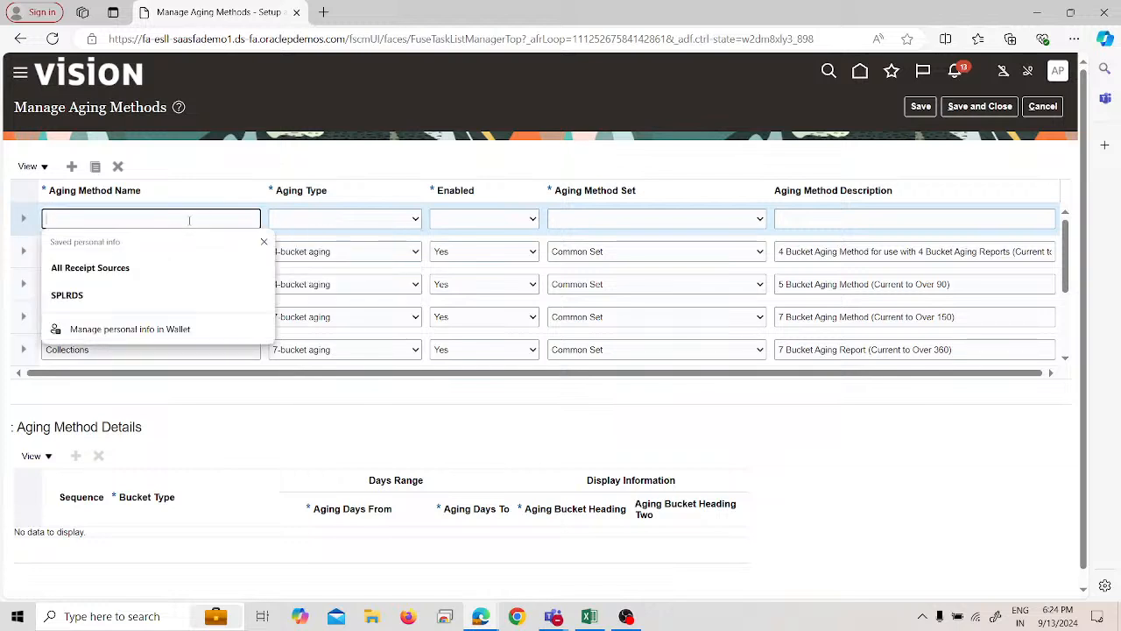
type("APL")
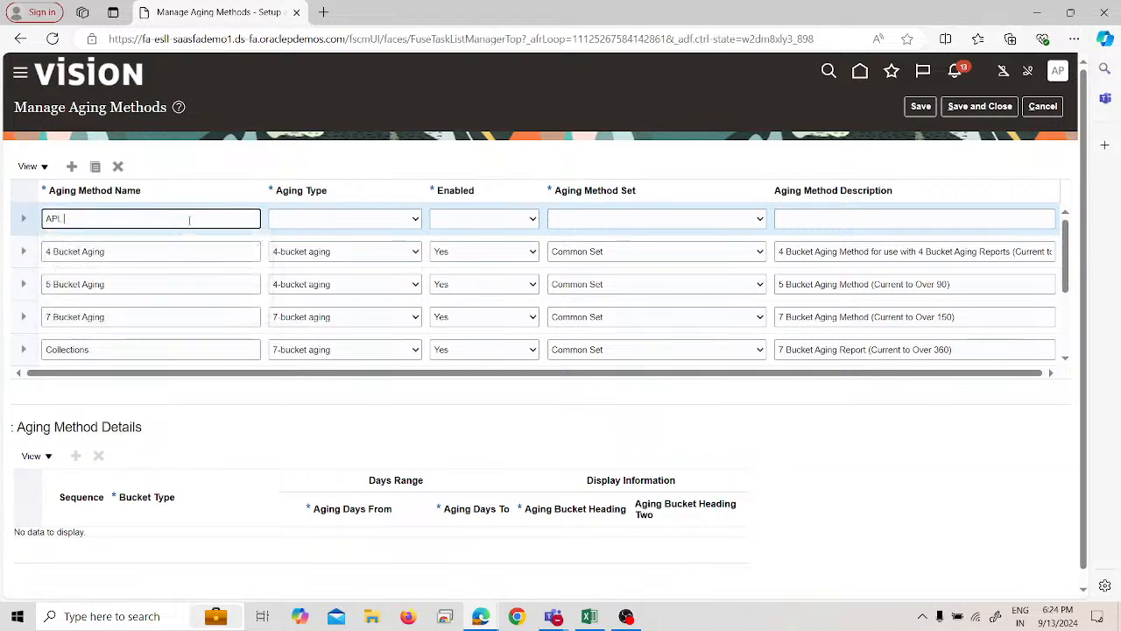
type(" 4 Buck")
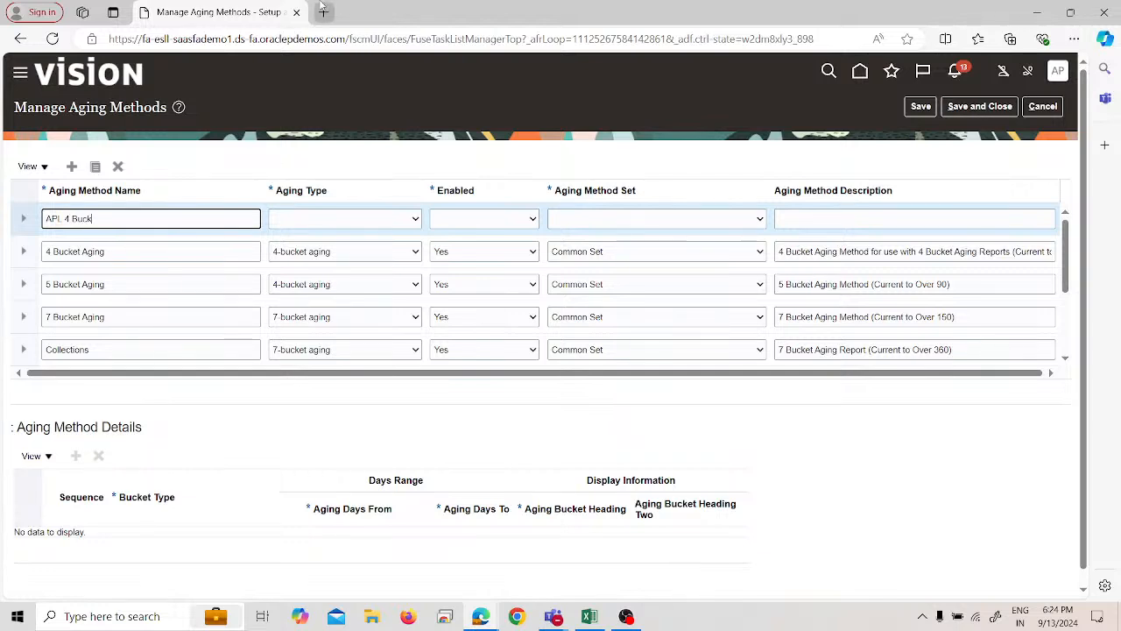
type("et Aging")
left_click(392, 219)
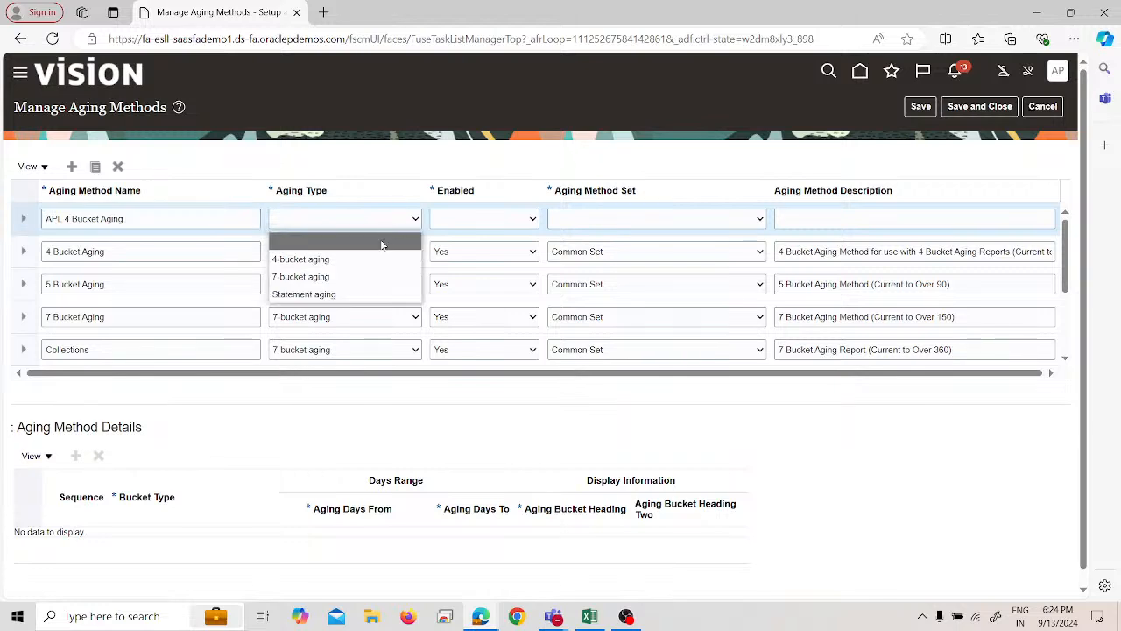
left_click(383, 257)
Step: Set Enabled to Yes for APL 4 Bucket Aging and assign it to the Common Set
left_click(490, 218)
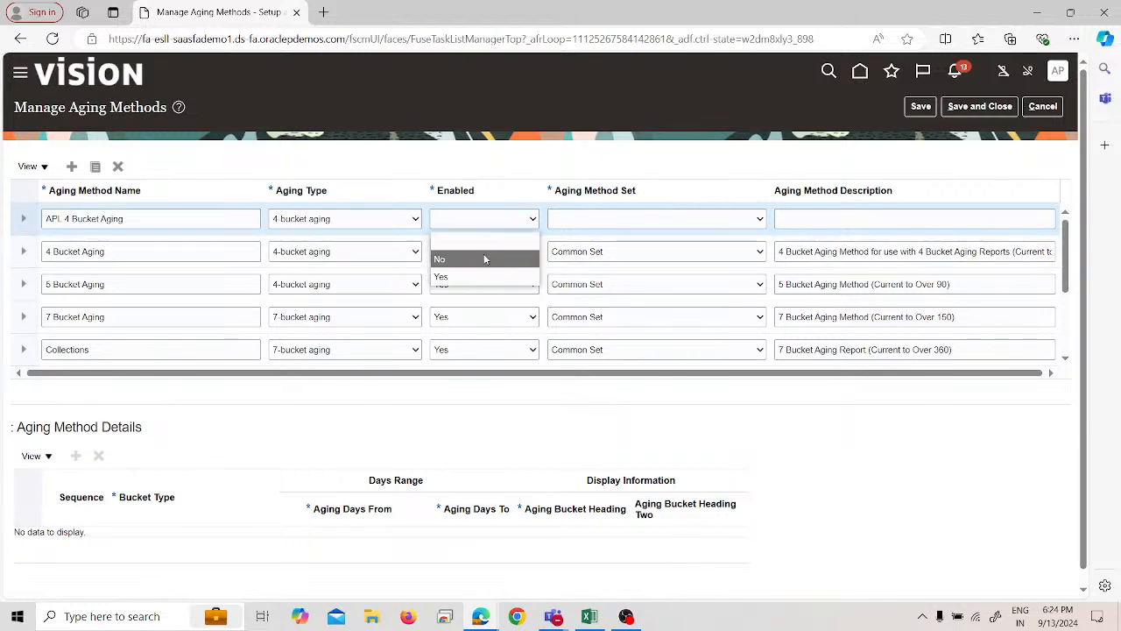
left_click(474, 273)
left_click(692, 218)
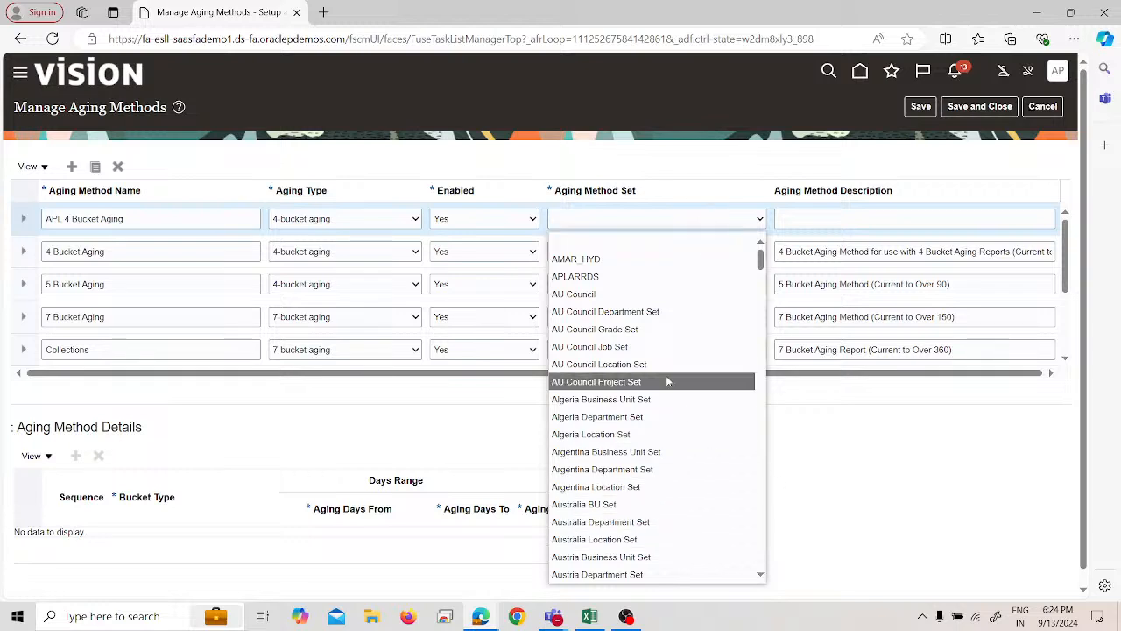
scroll(667, 375, "down", 1)
scroll(667, 375, "down", 1)
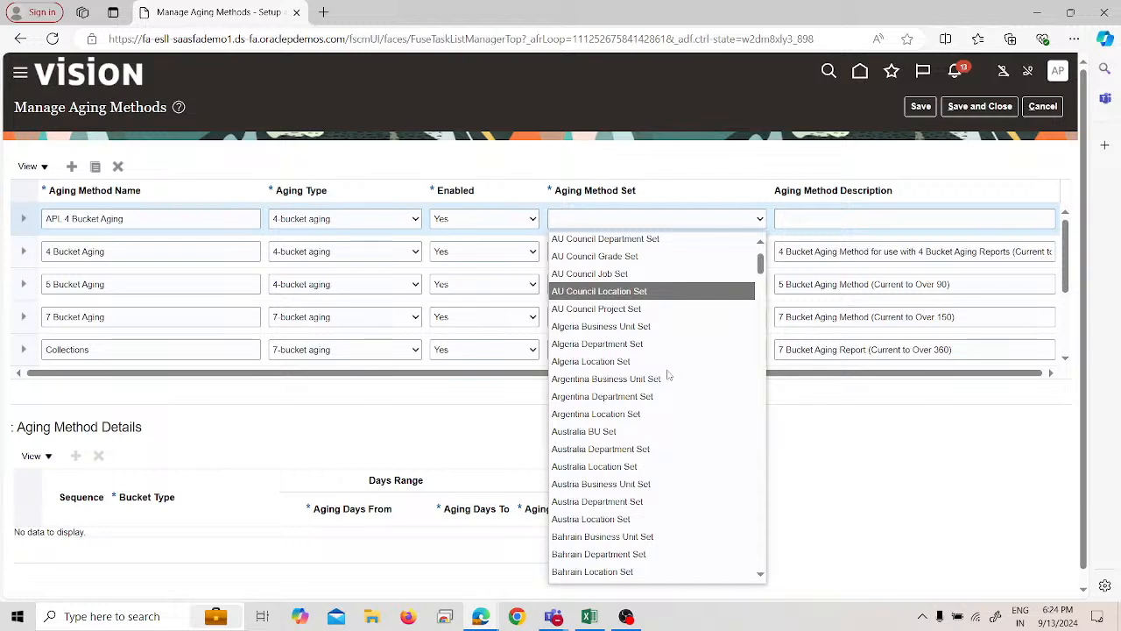
key("c")
key("o")
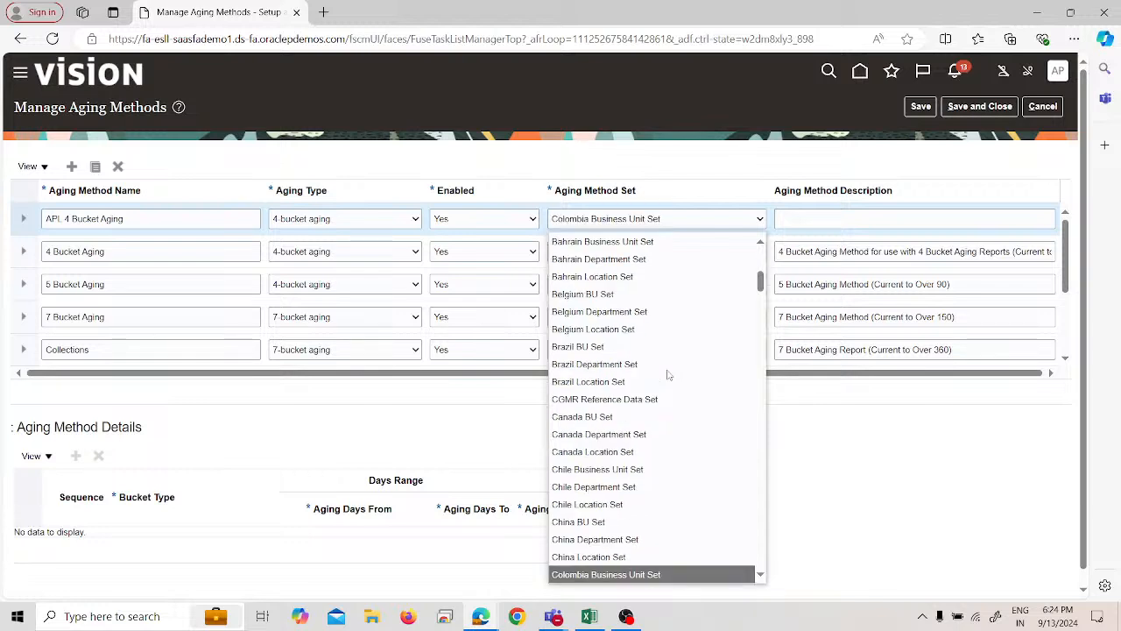
scroll(664, 381, "down", 5)
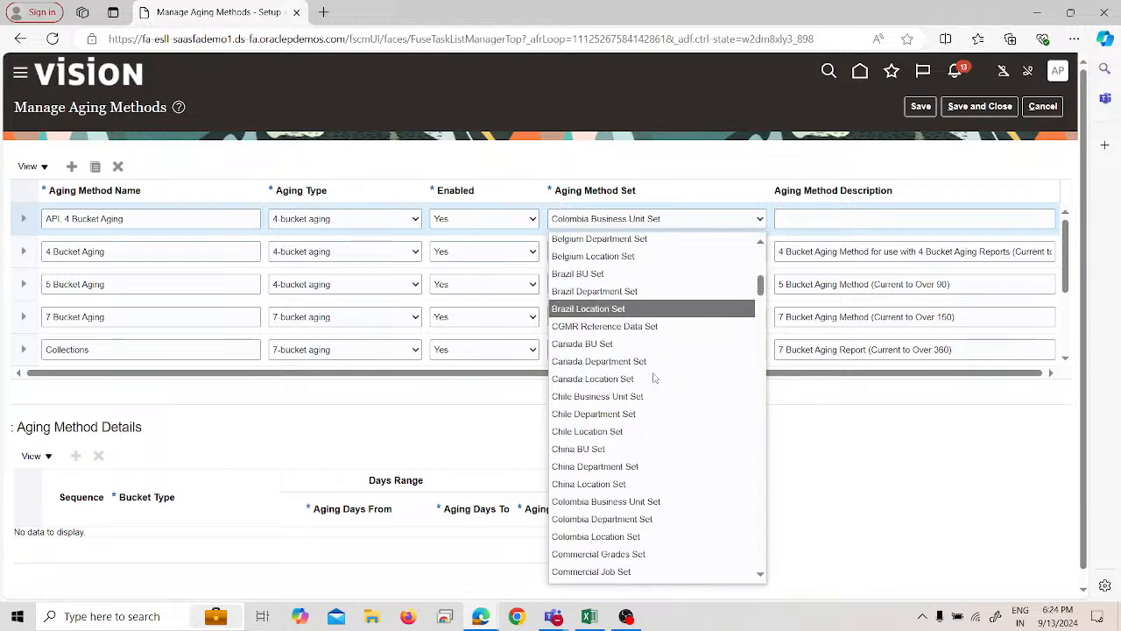
left_click(613, 516)
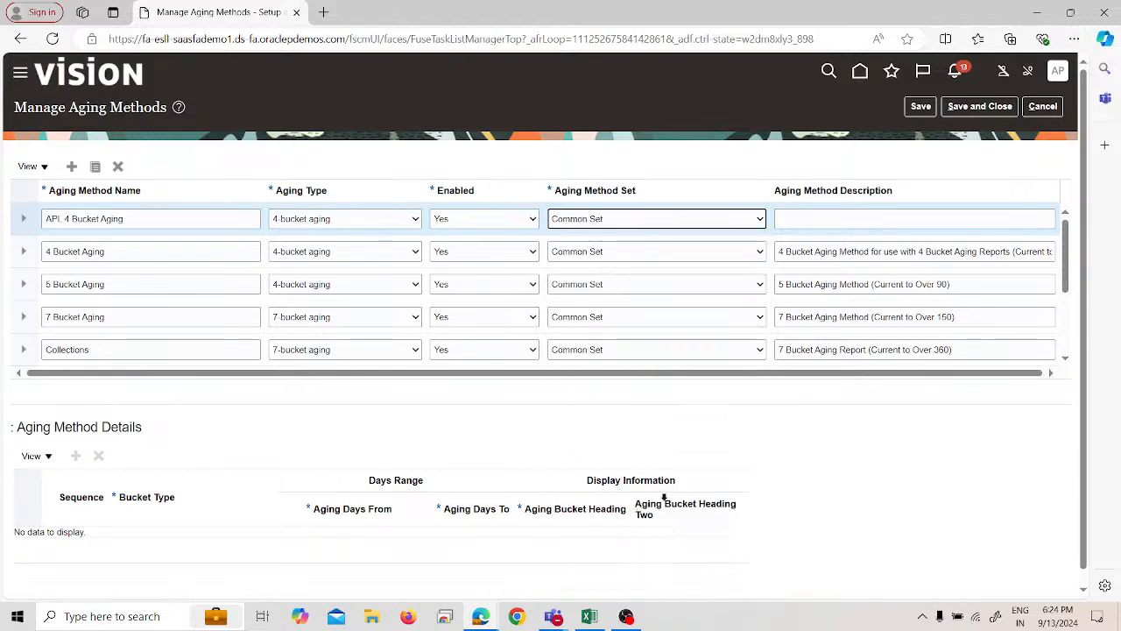
Step: Save the APL 4 Bucket Aging method with its description left blank
left_click(820, 214)
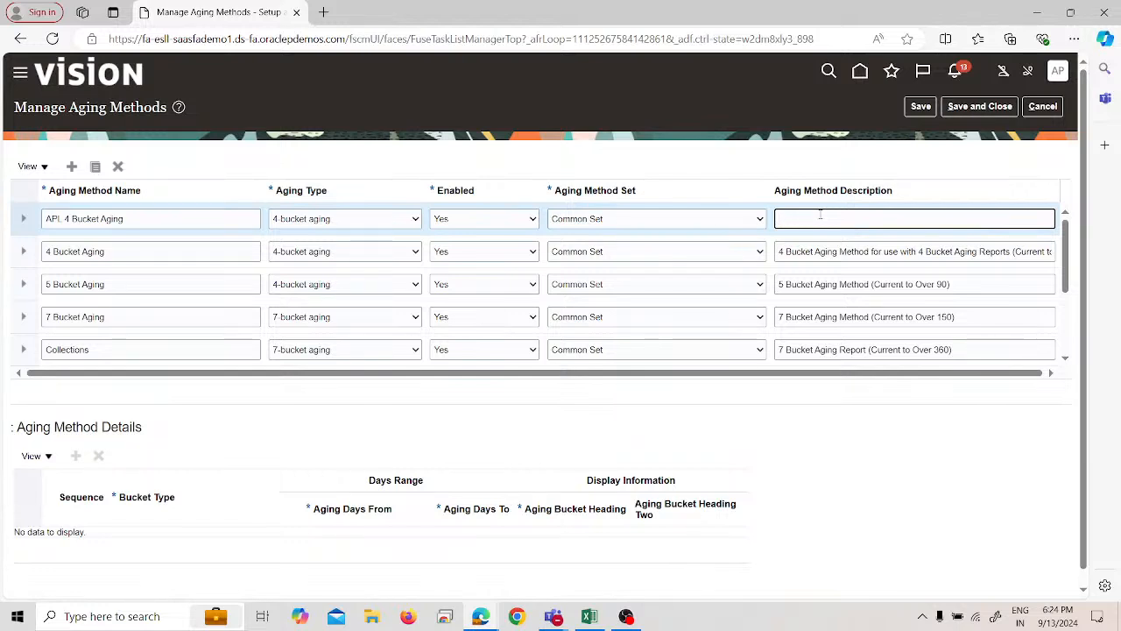
left_click(232, 455)
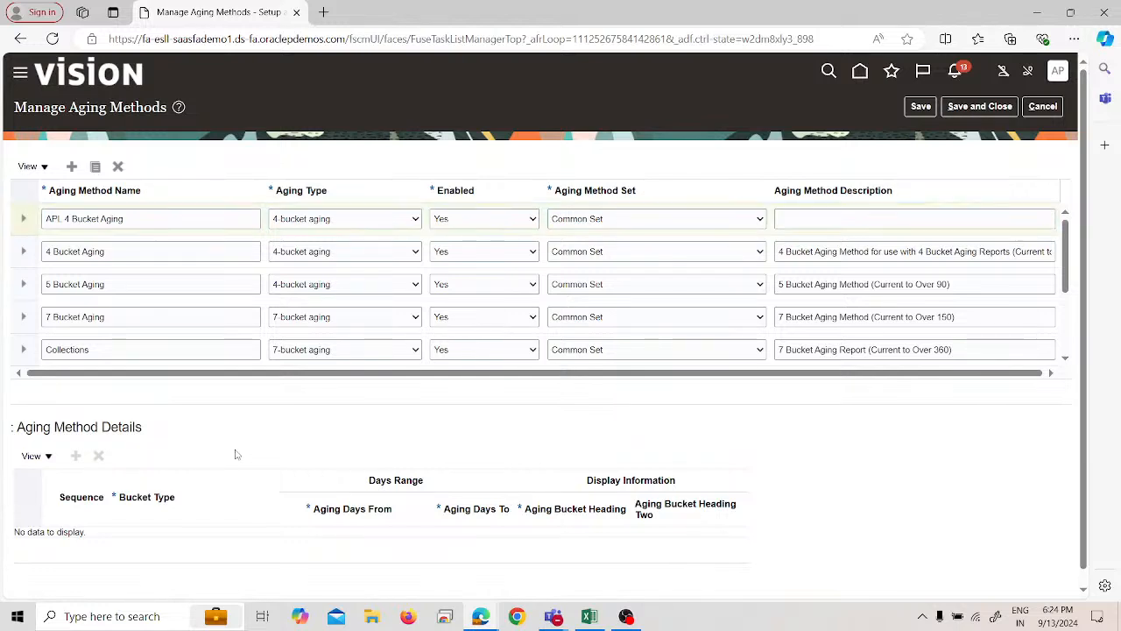
left_click(11, 223)
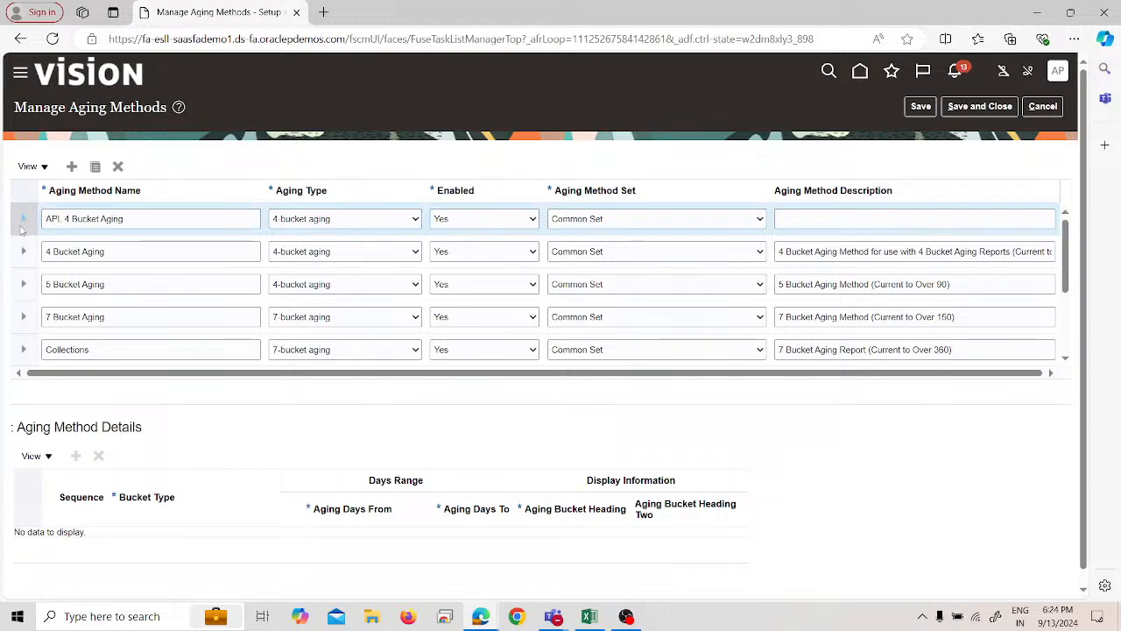
left_click(175, 218)
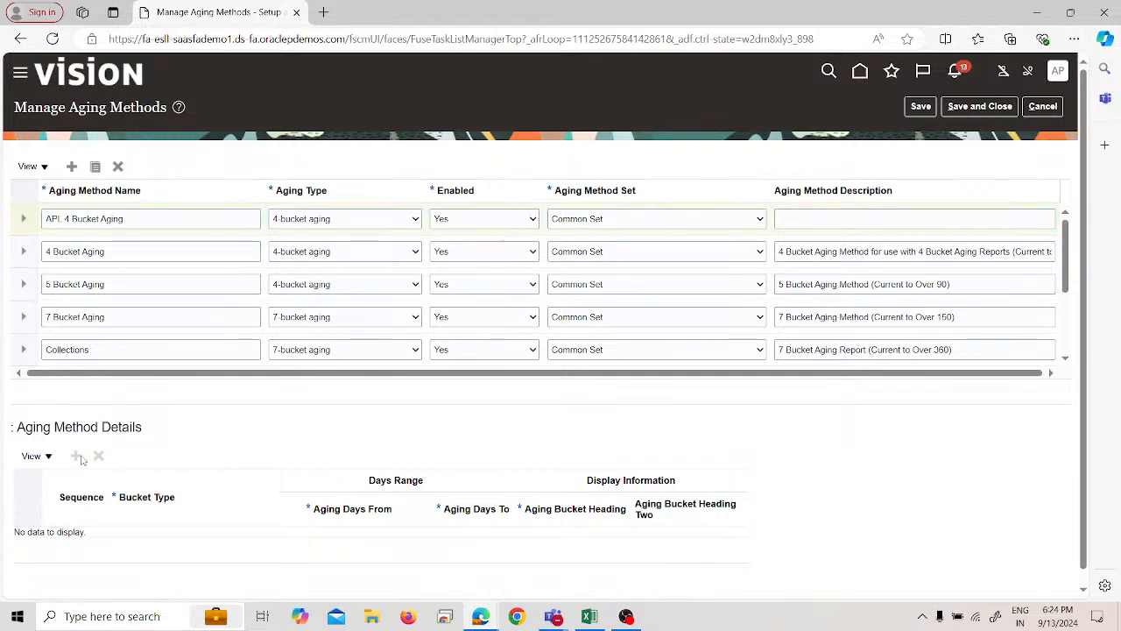
left_click(922, 107)
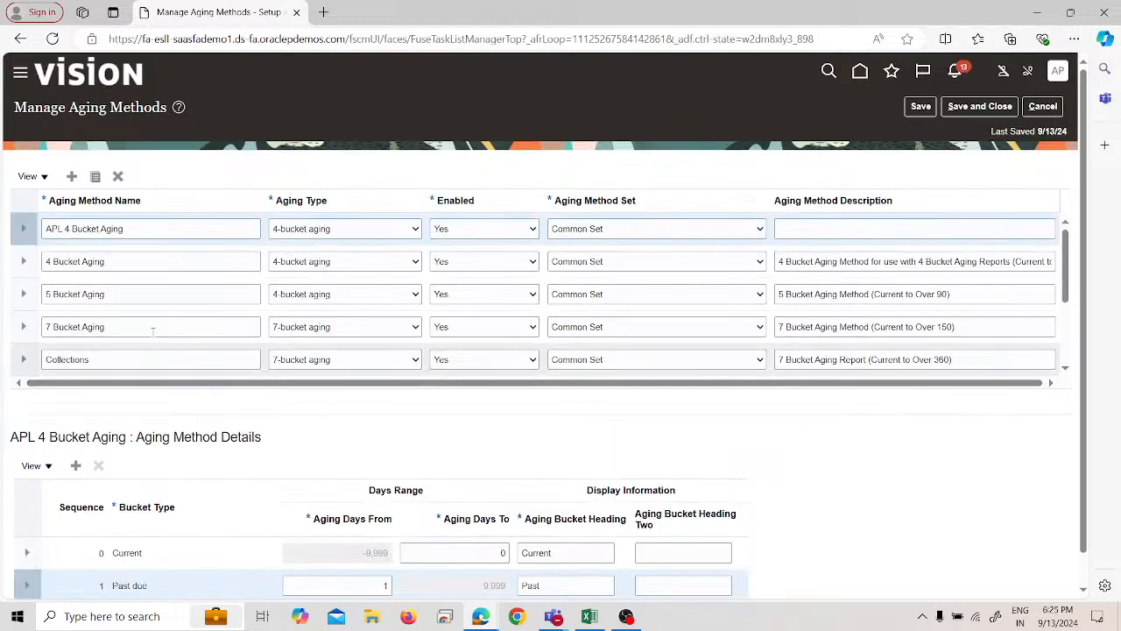
Step: Add a second past-due bucket row to the APL 4 Bucket Aging method details
scroll(197, 460, "down", 1)
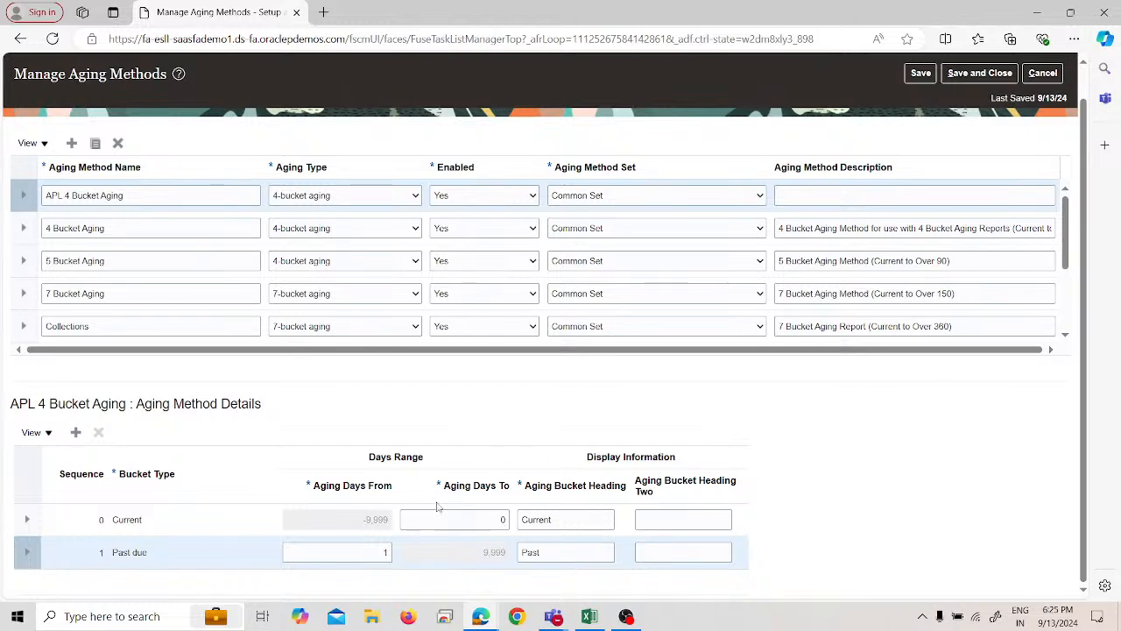
left_click(342, 552)
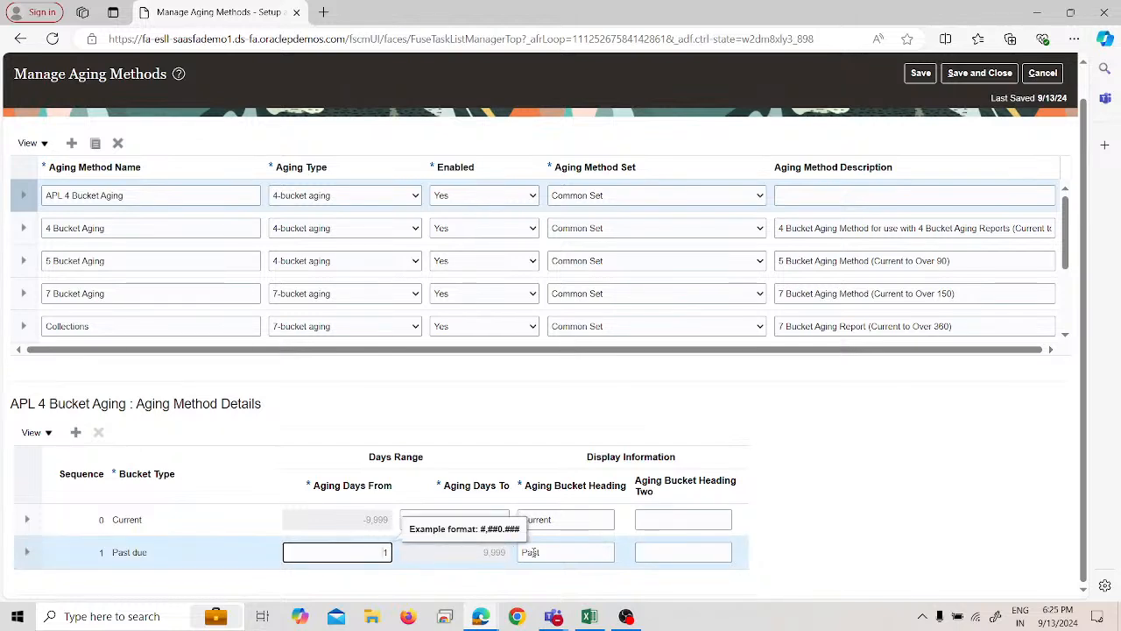
left_click_drag(510, 556, 480, 560)
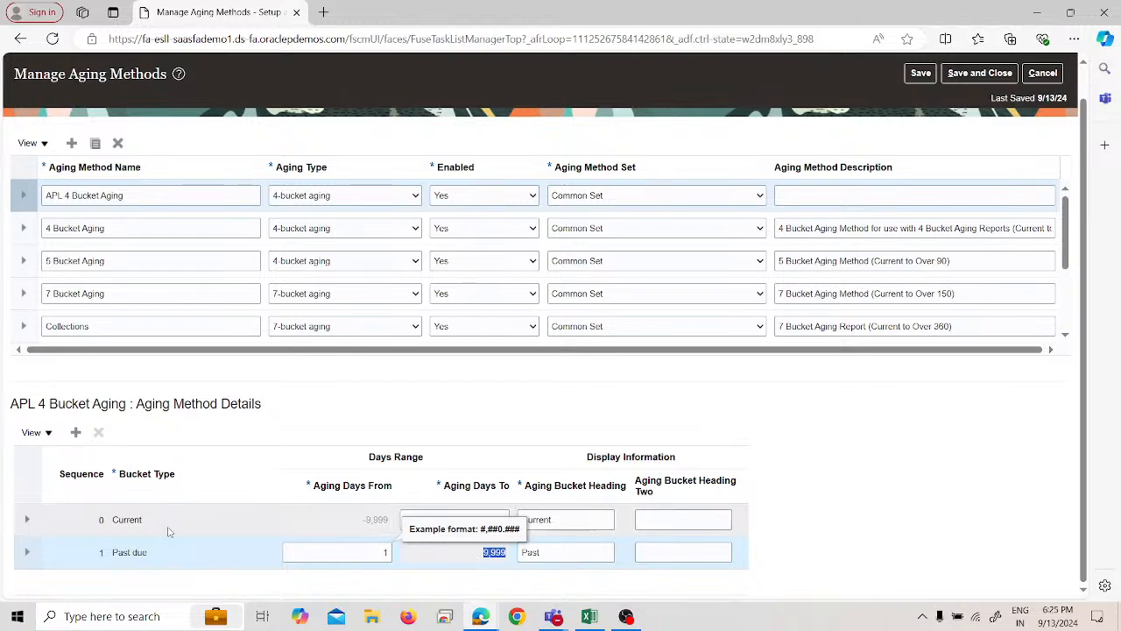
left_click(7, 559)
left_click(24, 552)
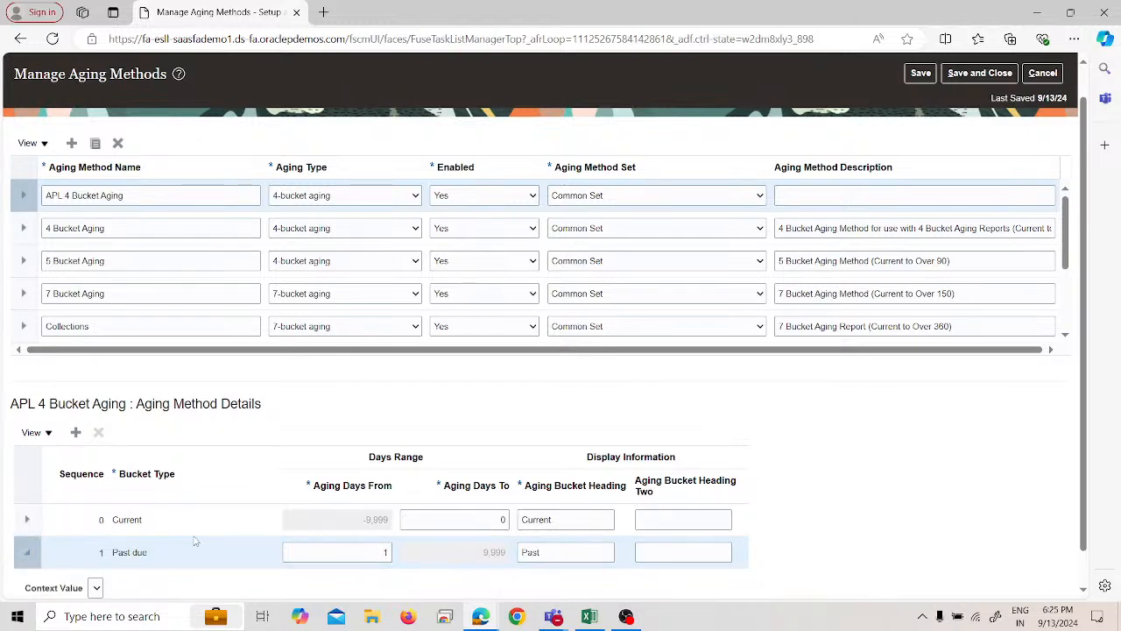
left_click(77, 397)
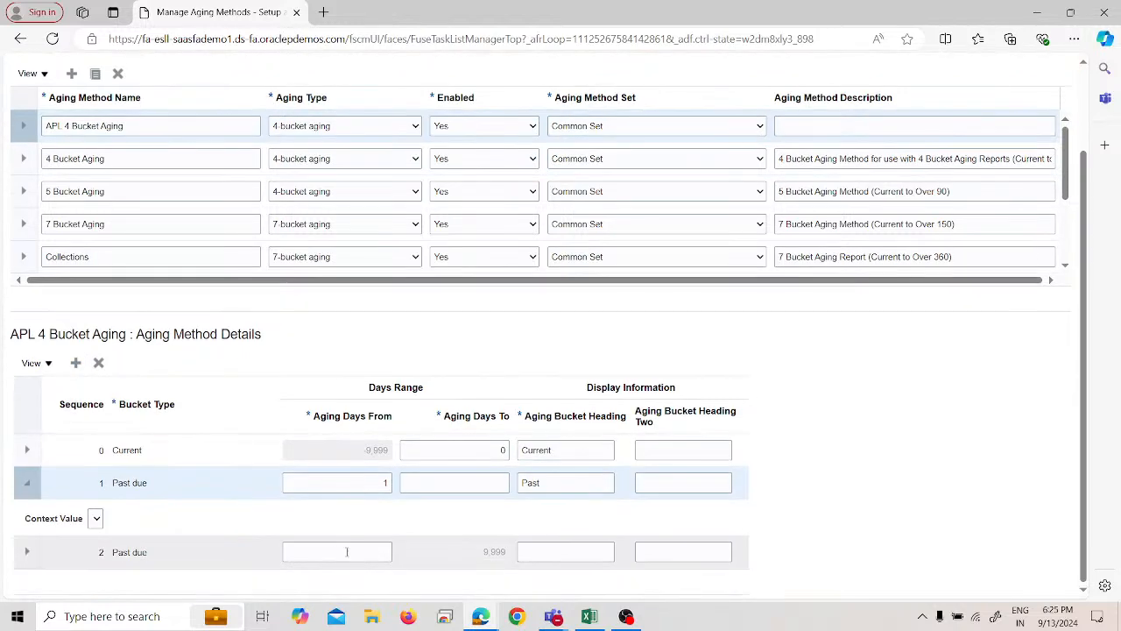
Step: Set the first past-due bucket's Aging Days To to 10 and replace its bucket heading with Current
left_click(362, 482)
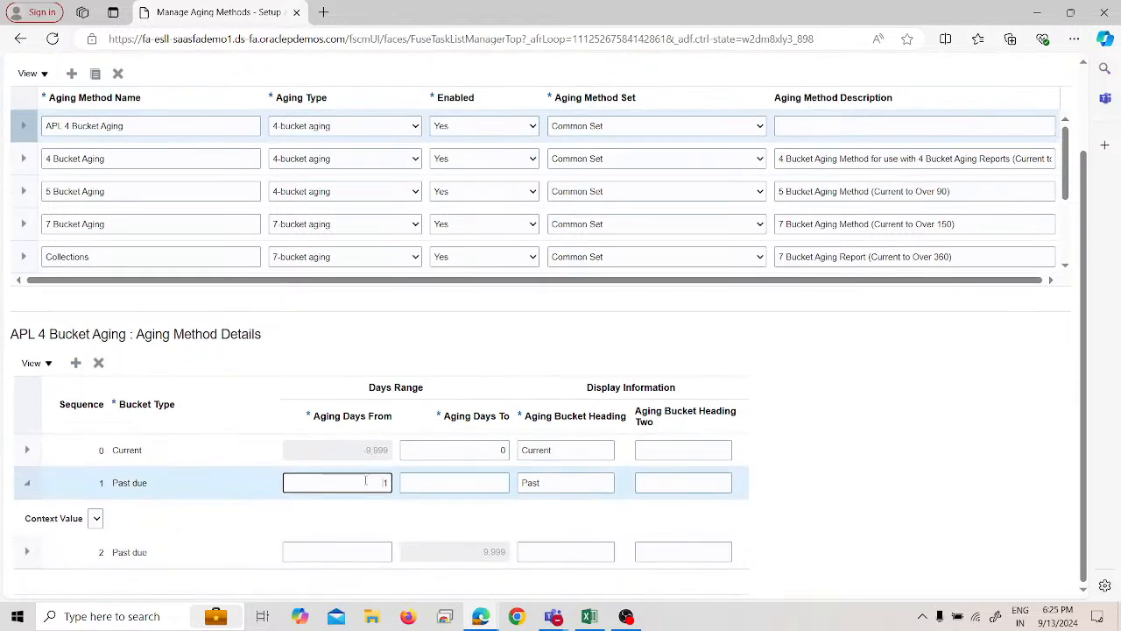
left_click(578, 479)
double_click(578, 479)
key("BackSpace")
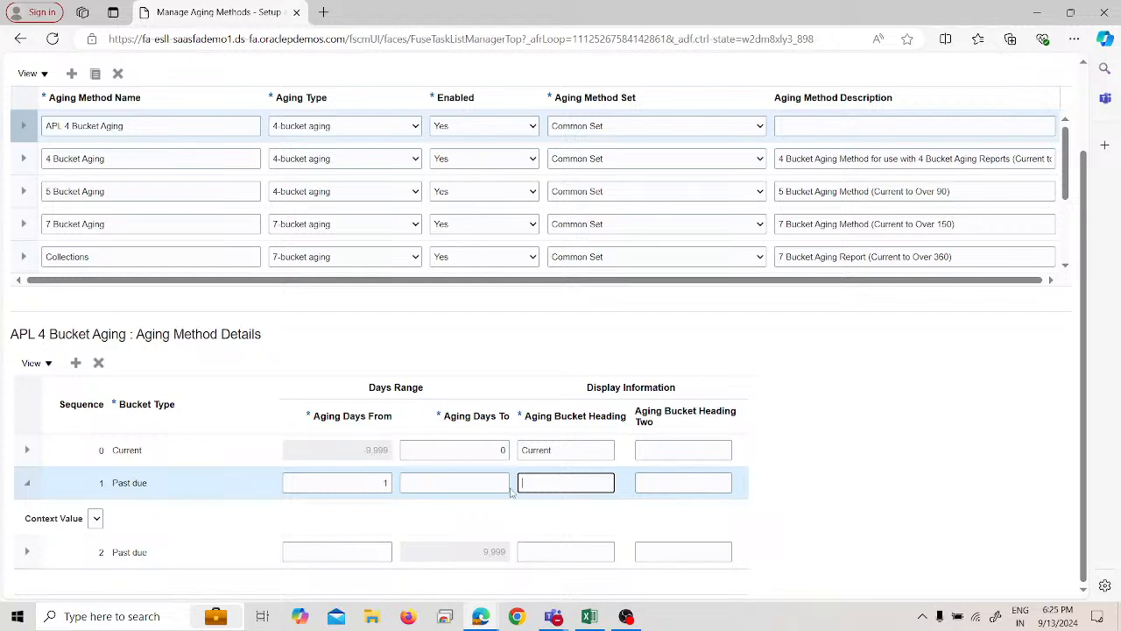
left_click(767, 505)
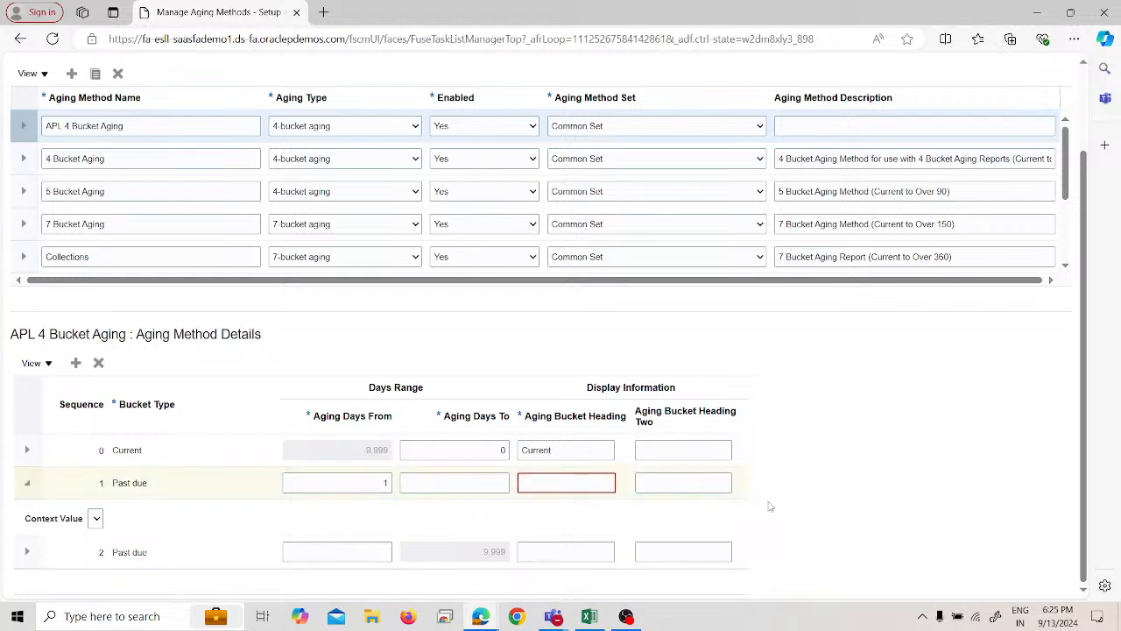
left_click(485, 482)
left_click(551, 483)
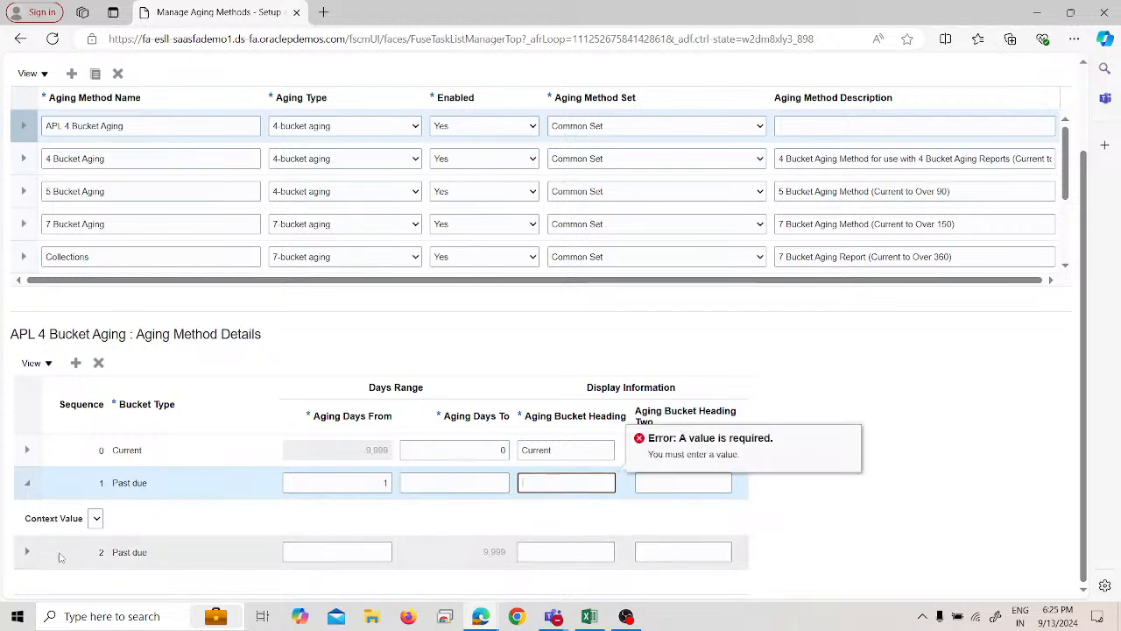
left_click(30, 551)
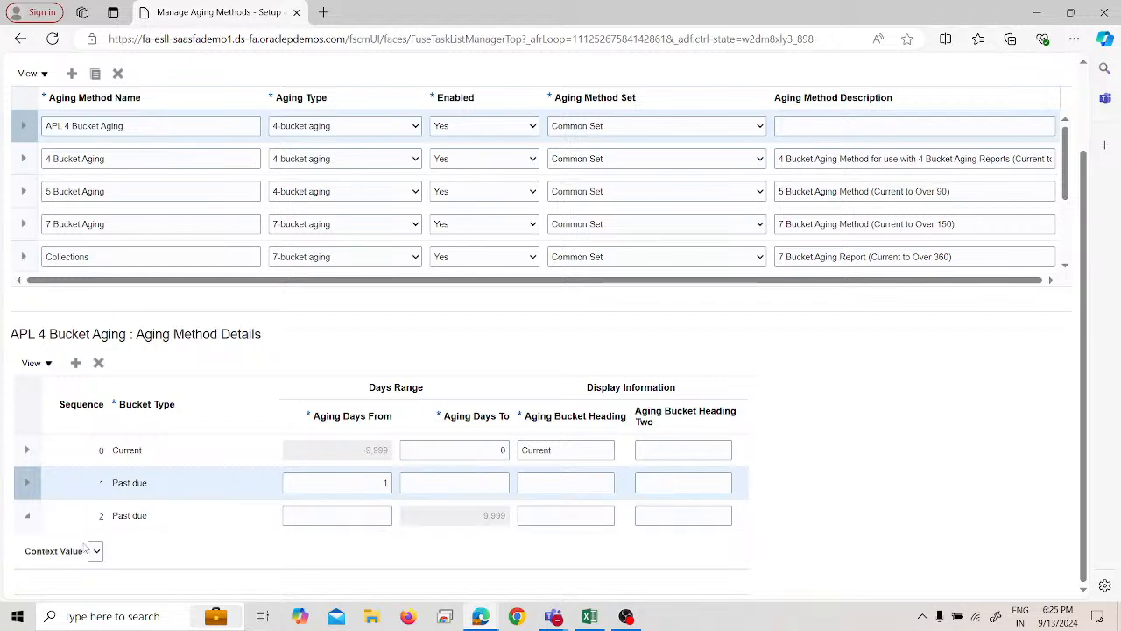
left_click(473, 482)
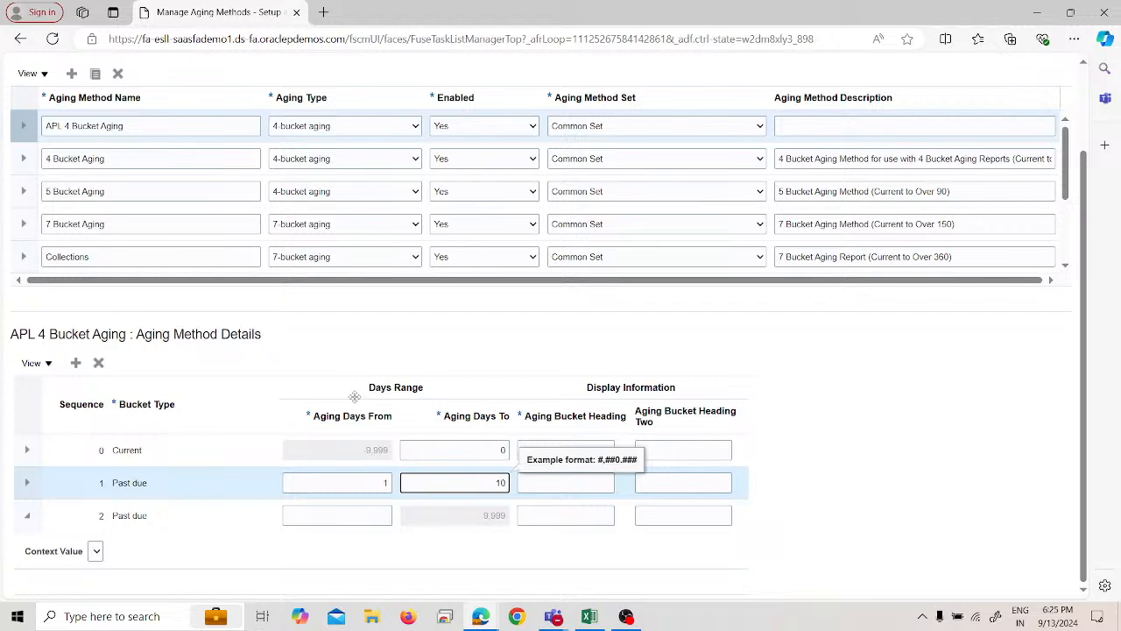
key("Tab")
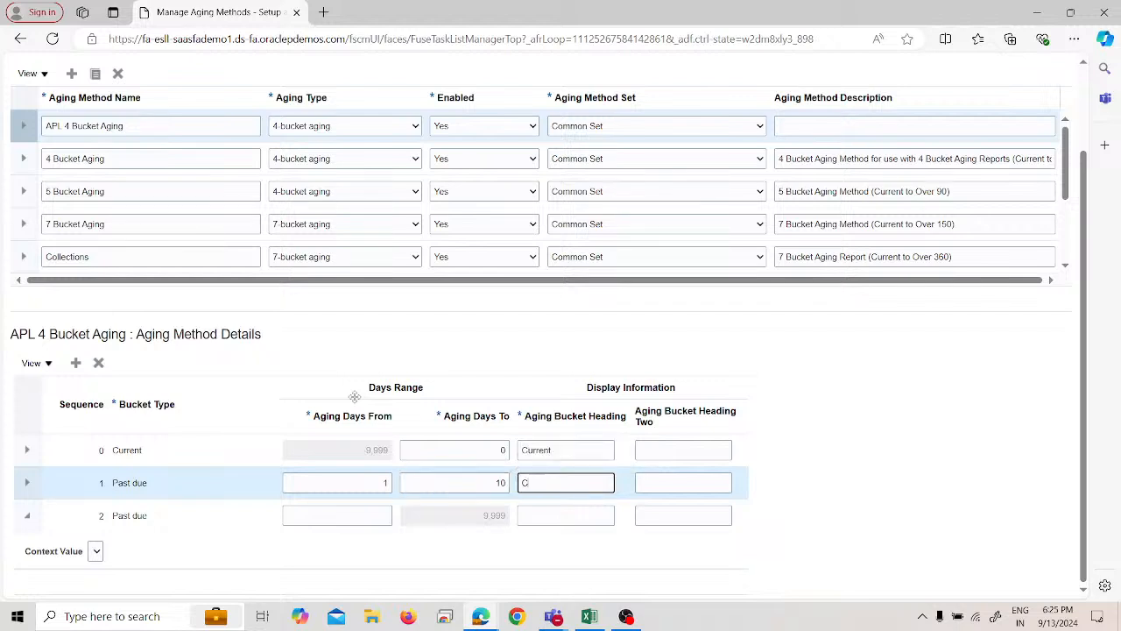
Step: Set the second past-due bucket's Aging Days From to 11
left_click(337, 515)
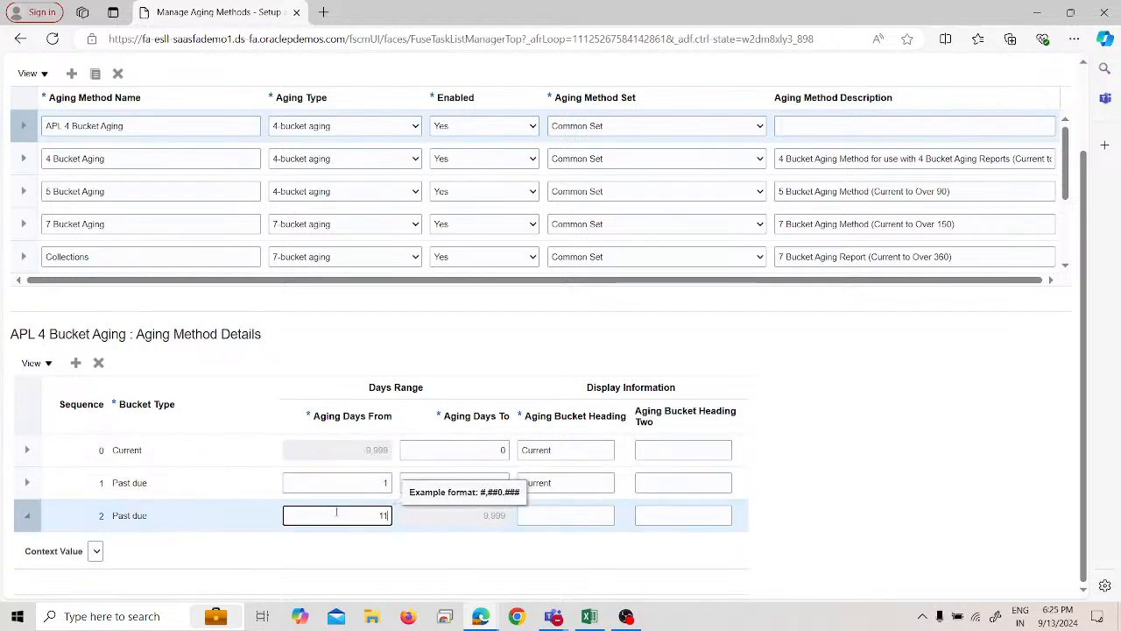
key("Tab")
double_click(459, 521)
left_click(27, 521)
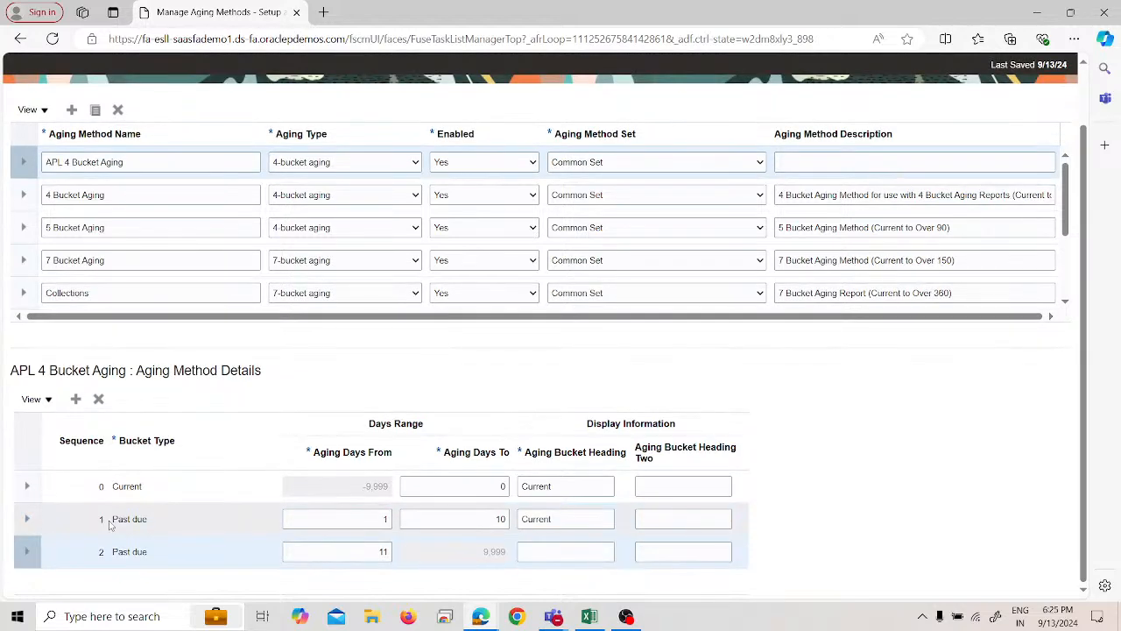
double_click(502, 565)
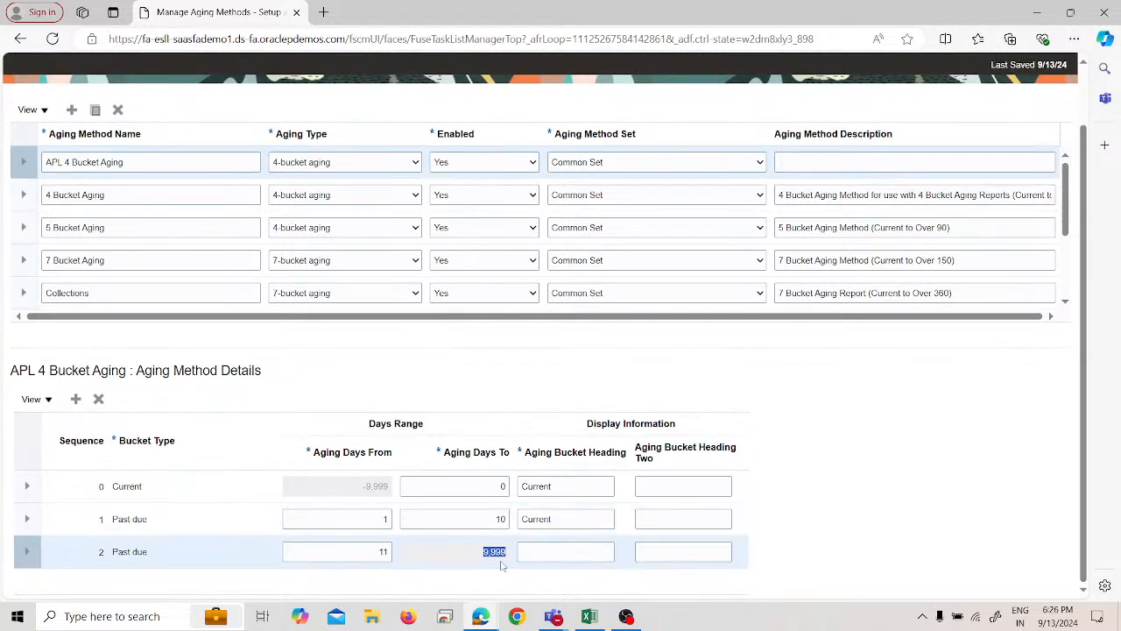
Step: Add a third past-due row, then set the second past-due bucket's Aging Days To to 20 with the heading "Cuurent"
left_click(75, 399)
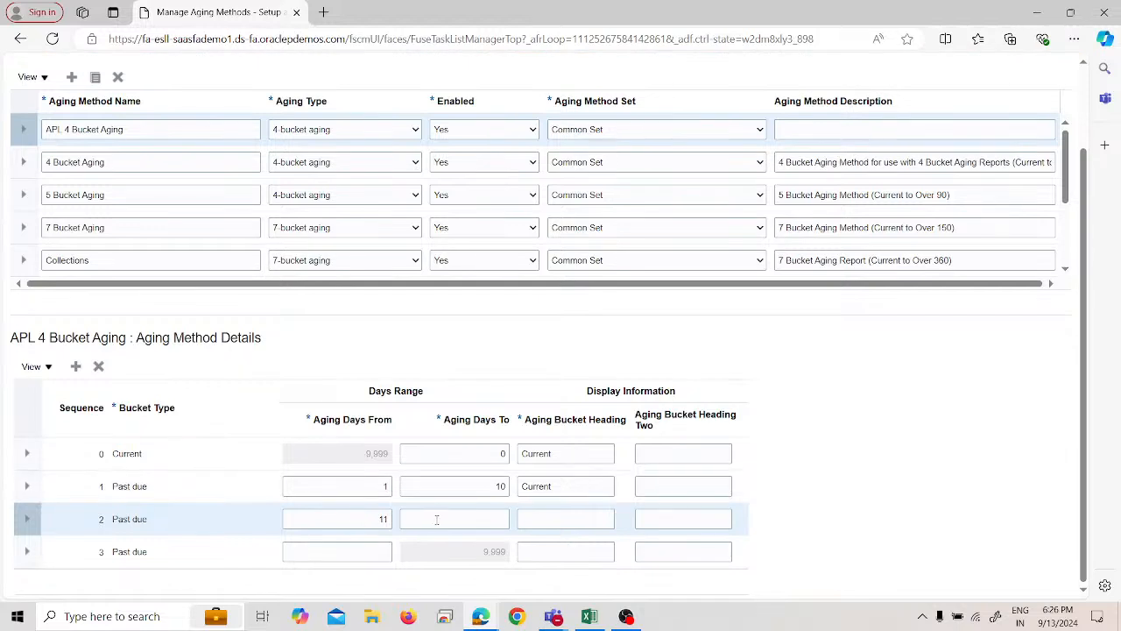
left_click(437, 519)
key("Tab")
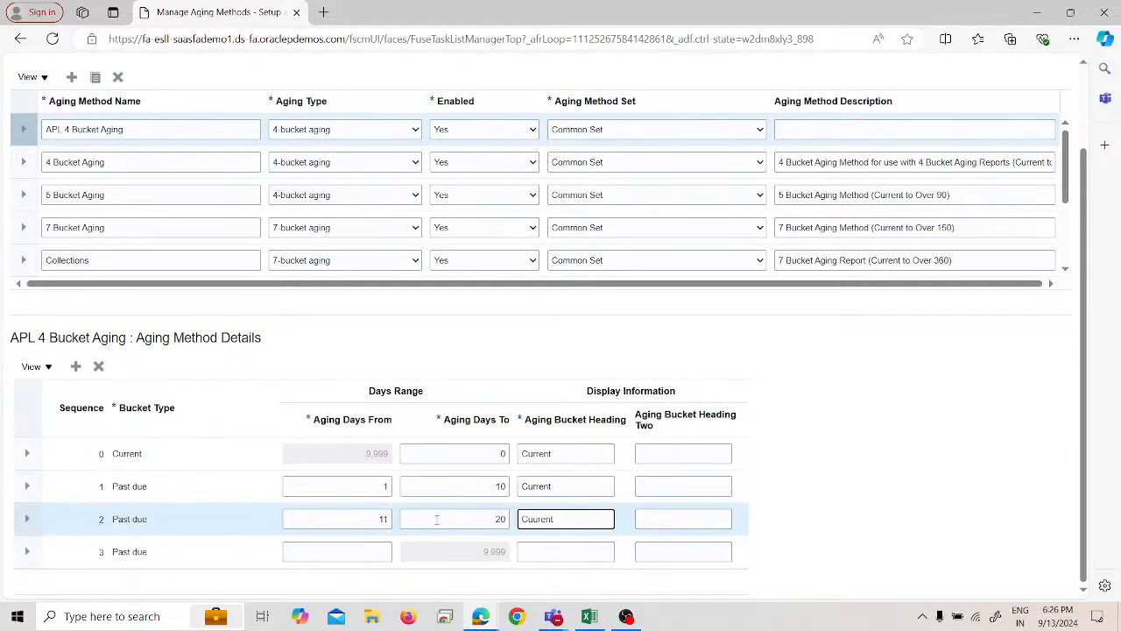
Step: Add two more past-due rows and set the third past-due bucket's range to 21 to 30 days
left_click(76, 368)
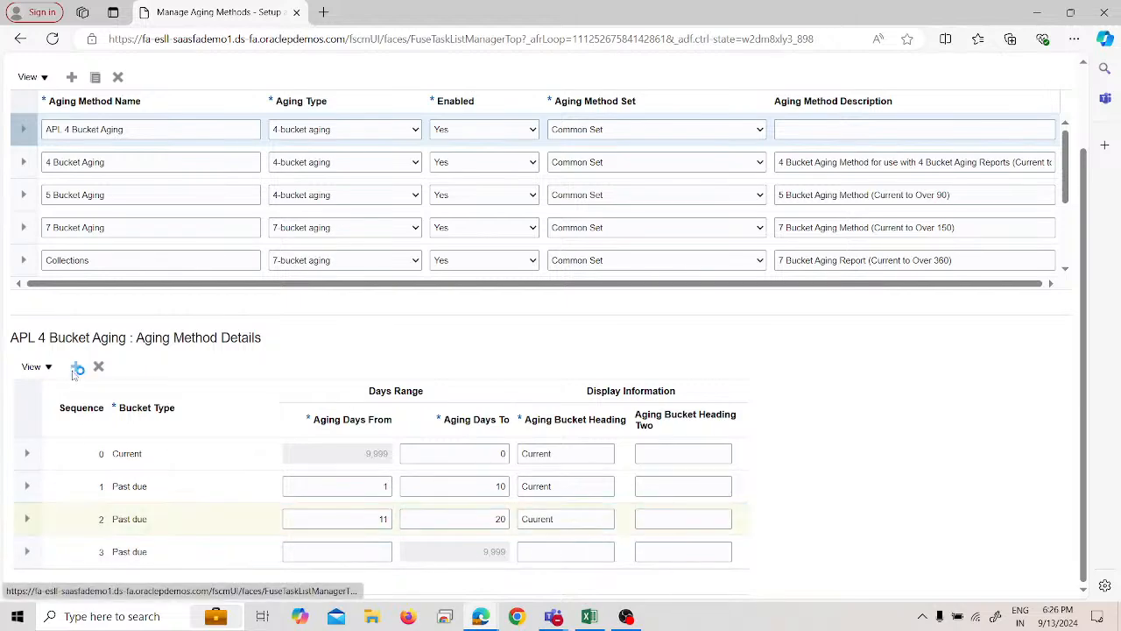
left_click(337, 521)
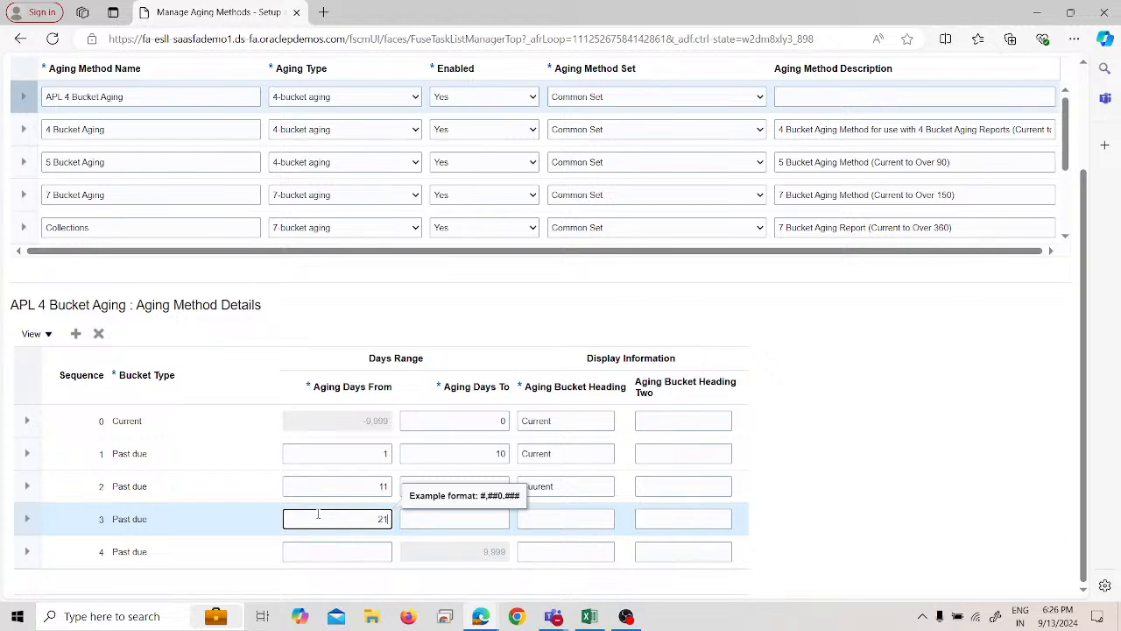
key("Tab")
type("30")
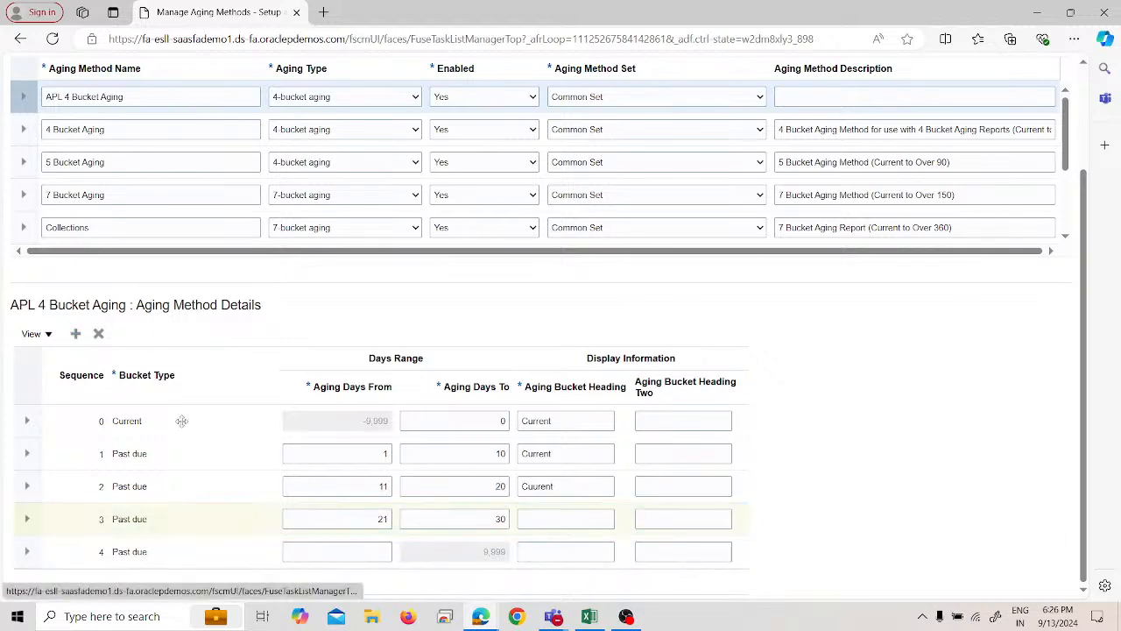
Step: Copy the heading Current from the first past-due bucket into the second, replacing the misspelled text, and into the third
left_click(530, 518)
double_click(541, 486)
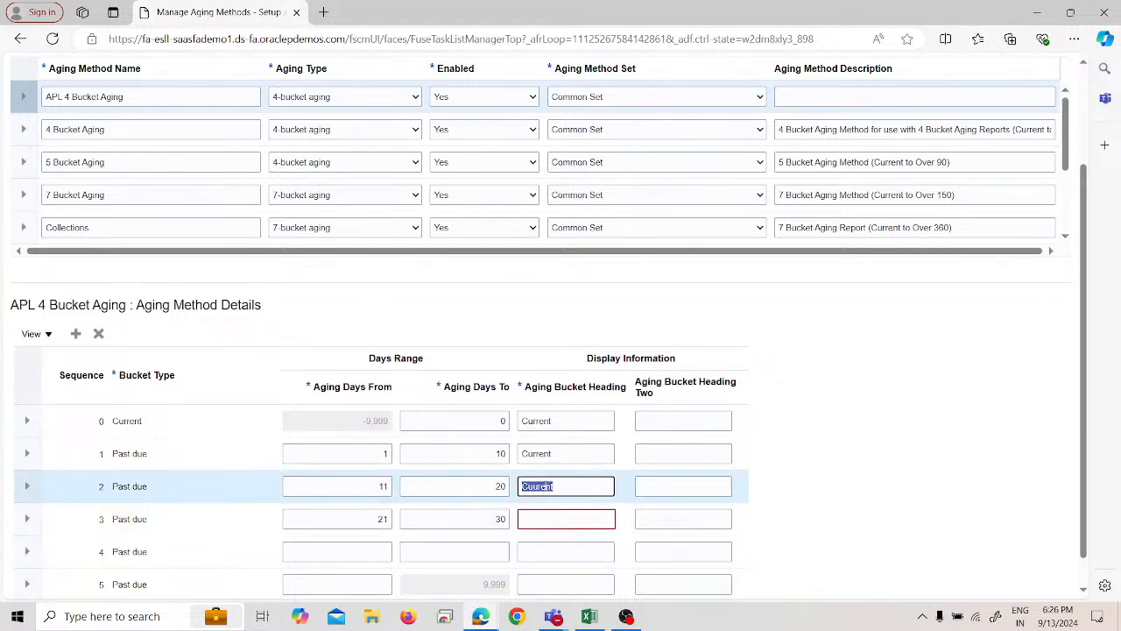
left_click(550, 451)
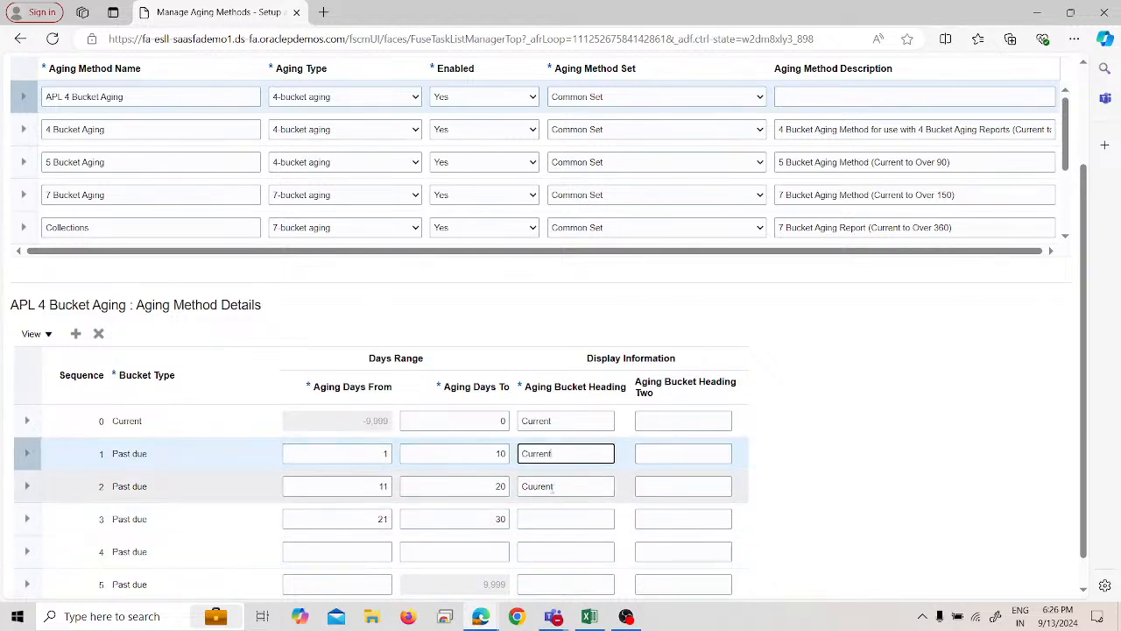
double_click(549, 453)
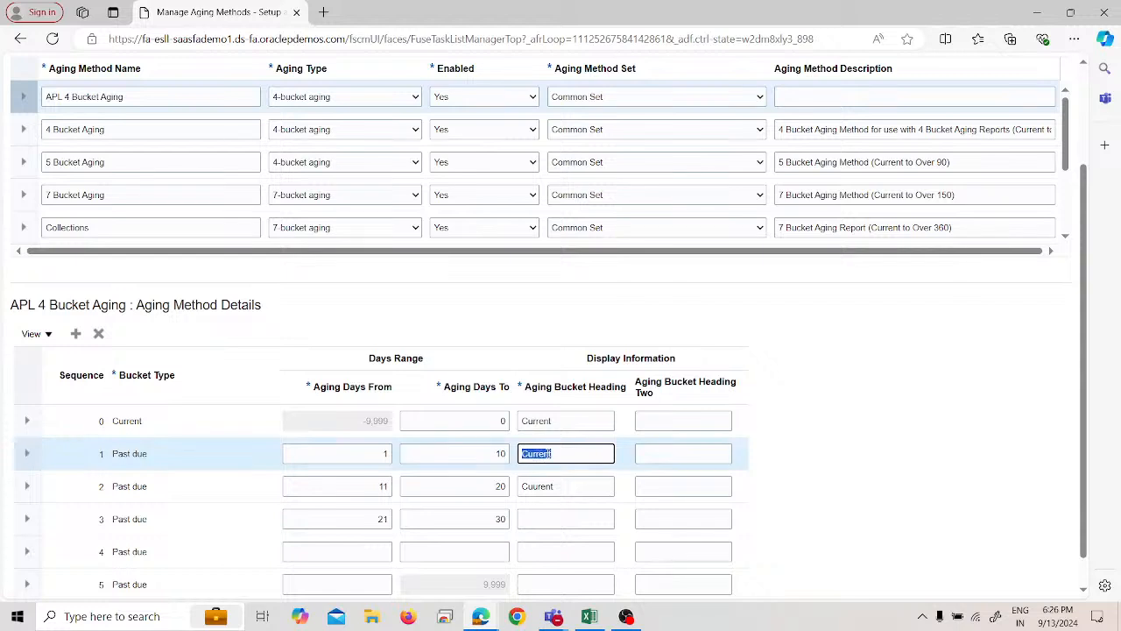
key("ctrl+c")
left_click(561, 486)
key("ctrl+v")
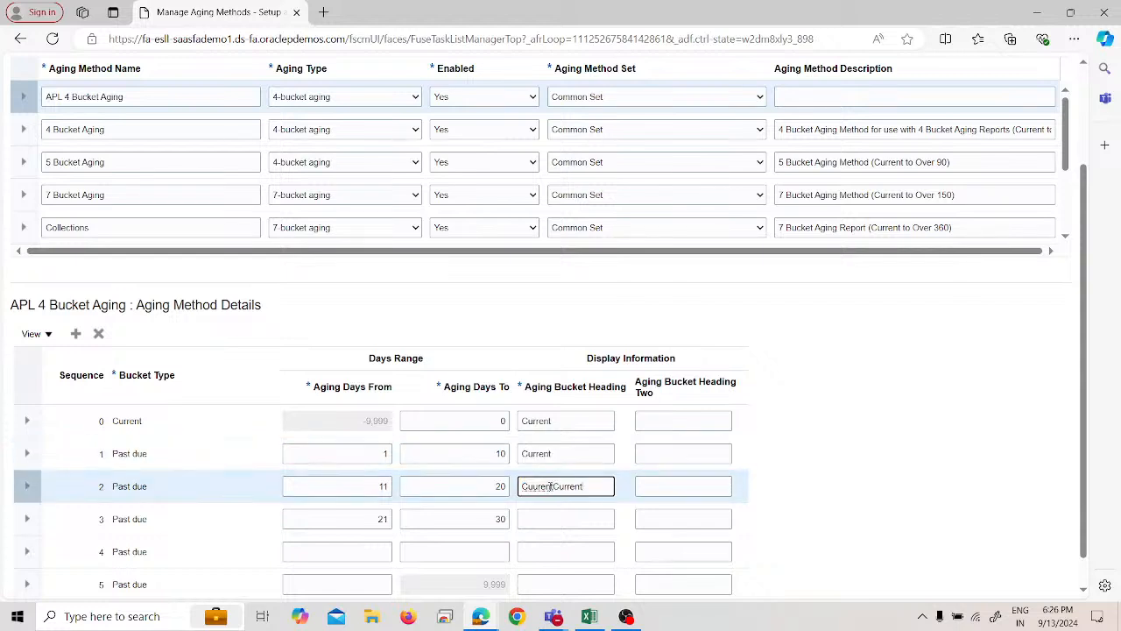
double_click(547, 485)
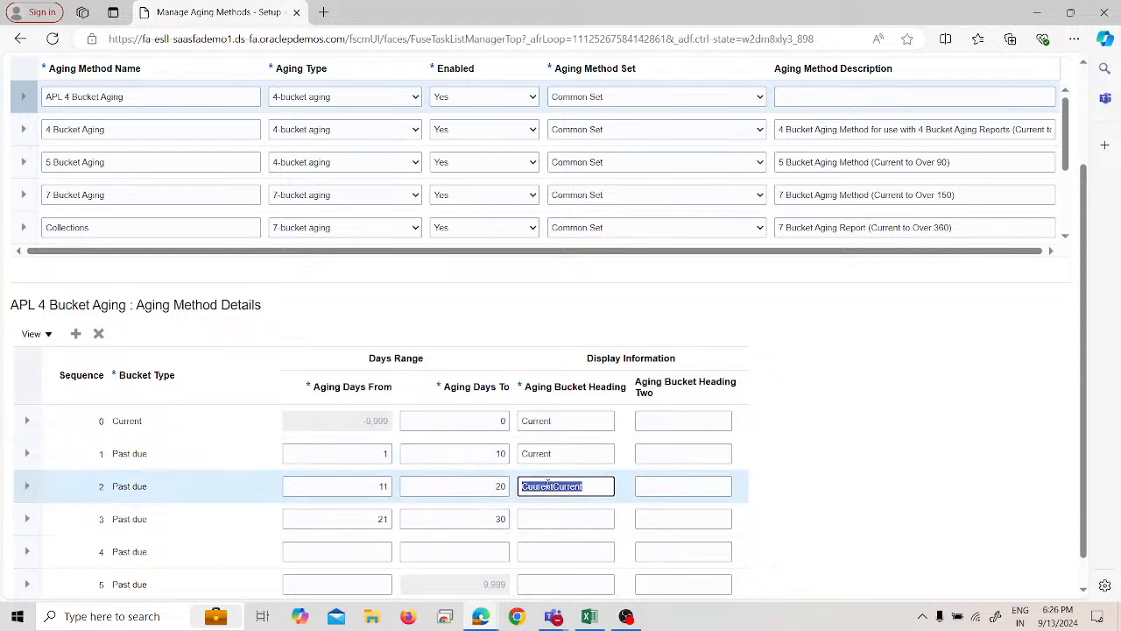
key("ctrl+v")
left_click(553, 518)
key("ctrl+v")
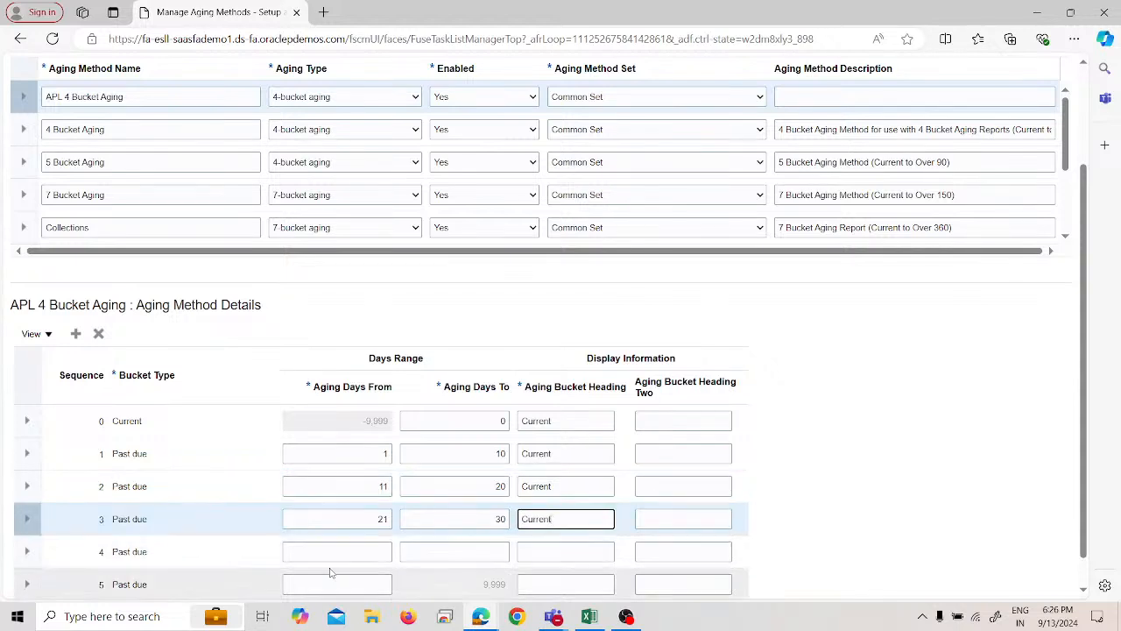
Step: Set the fourth past-due bucket's aging days range to 31 to 60
left_click(338, 551)
type("31")
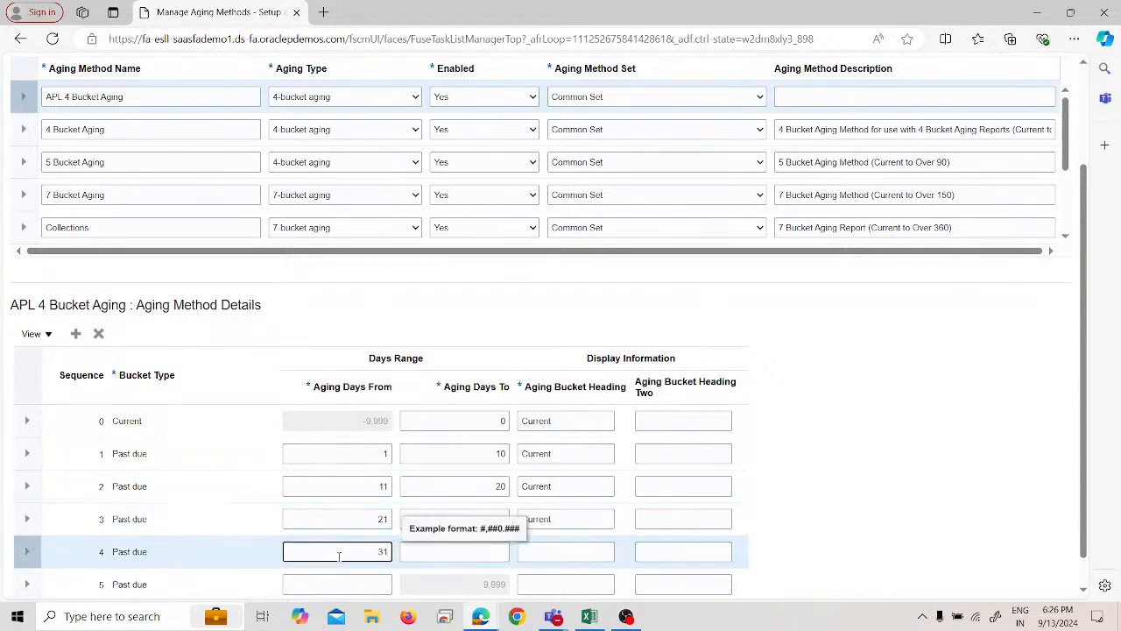
type("-60")
key("BackSpace")
key("BackSpace")
key("BackSpace")
key("Tab")
type("6")
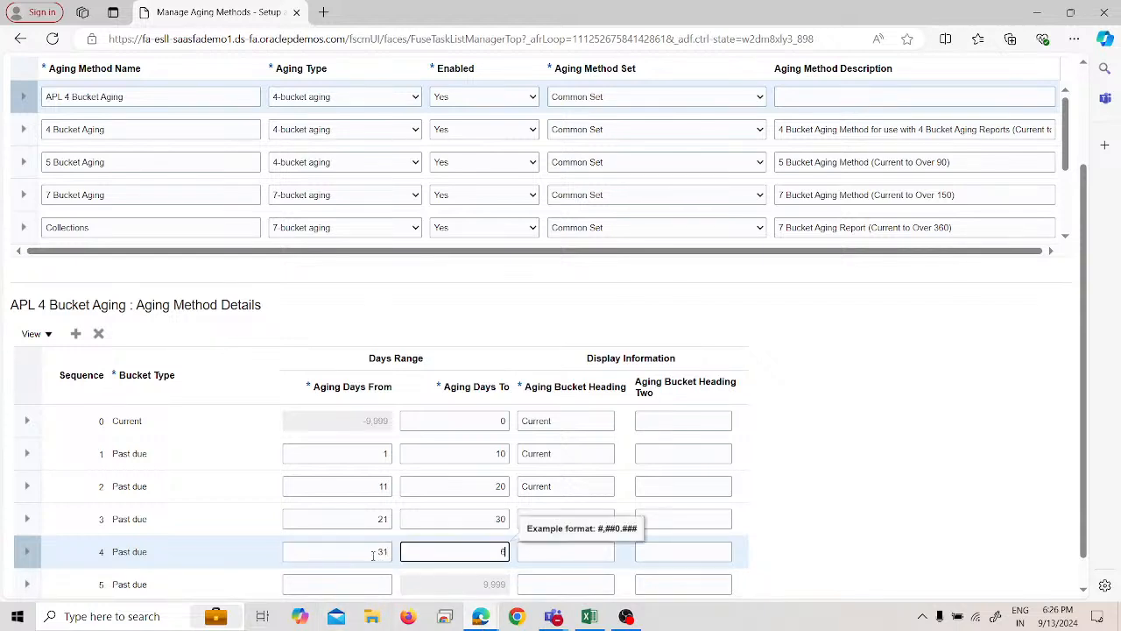
Step: Enter Current as the heading of the 31 to 60 days bucket and delete the unfilled sequence 5 row
left_click(554, 547)
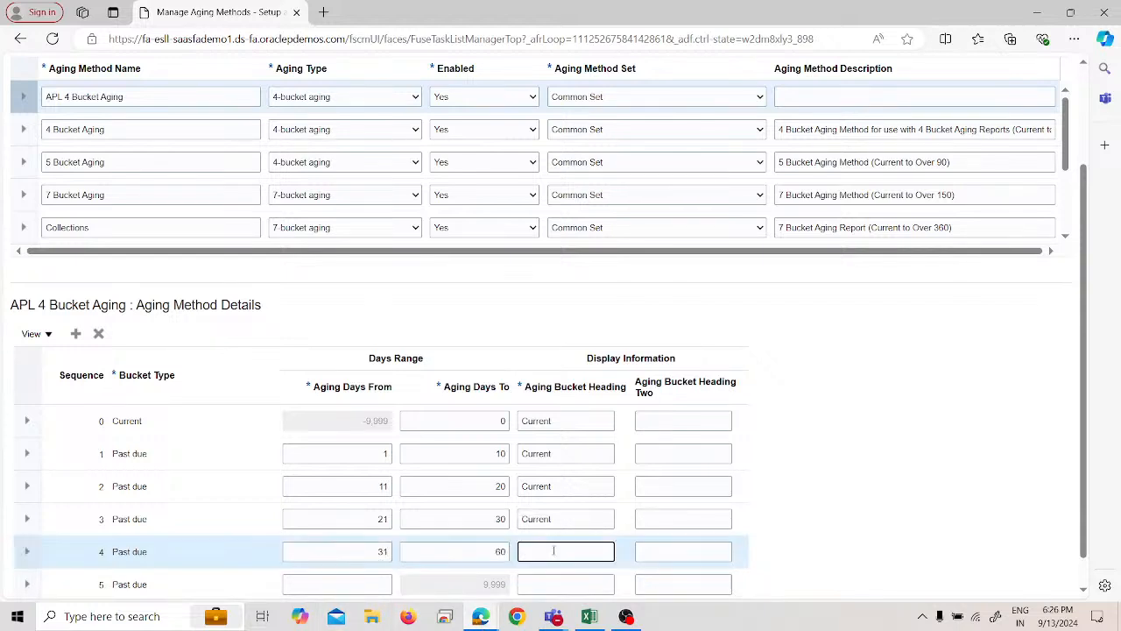
type("Current")
scroll(146, 556, "down", 1)
left_click(22, 555)
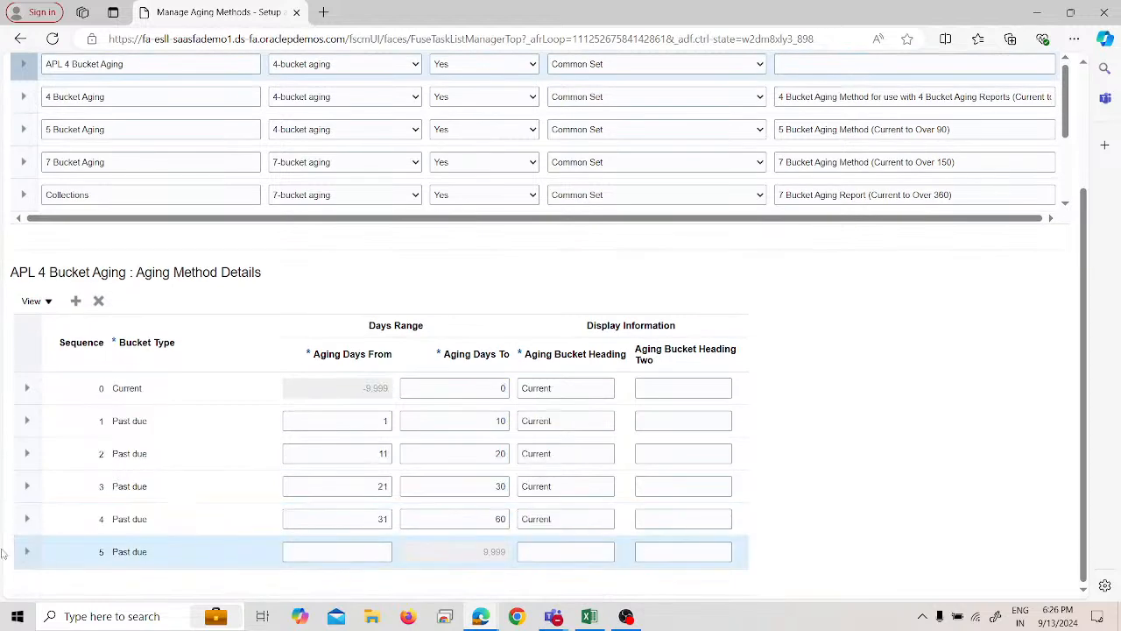
left_click(103, 304)
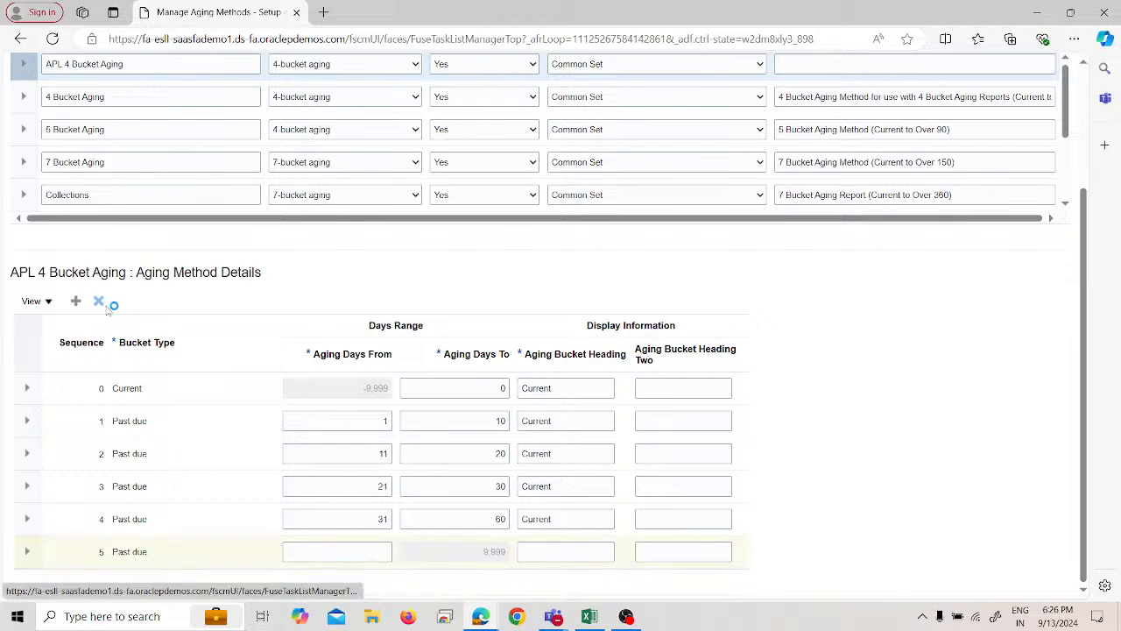
Step: Save and close the aging methods, and leave the APL_IMPL implementation project
scroll(915, 458, "up", 3)
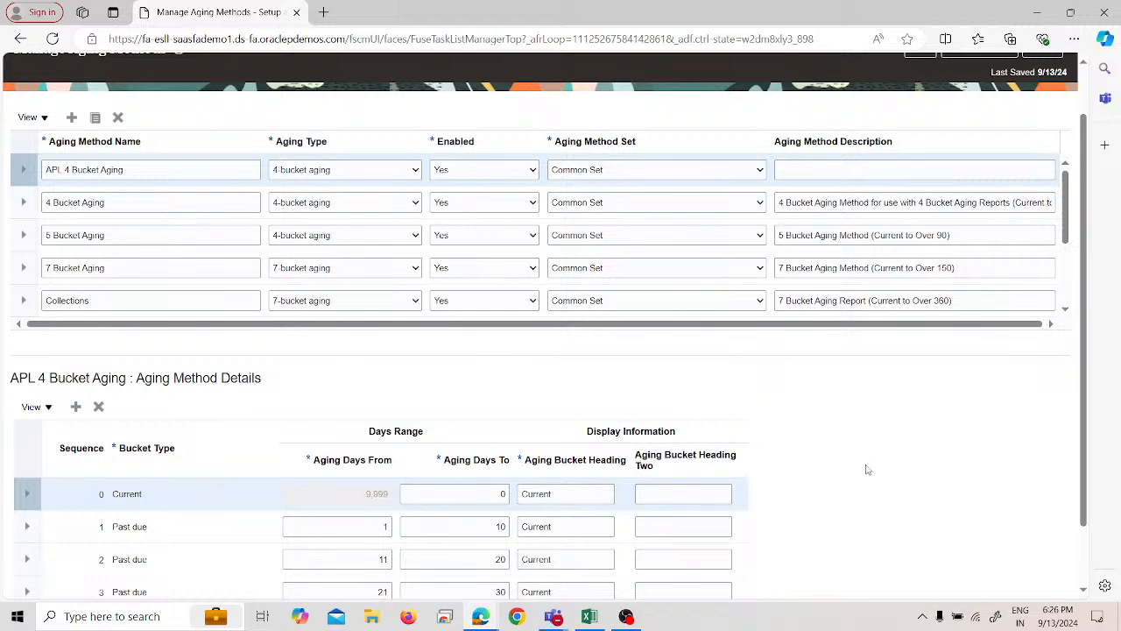
scroll(840, 497, "up", 1)
left_click(979, 109)
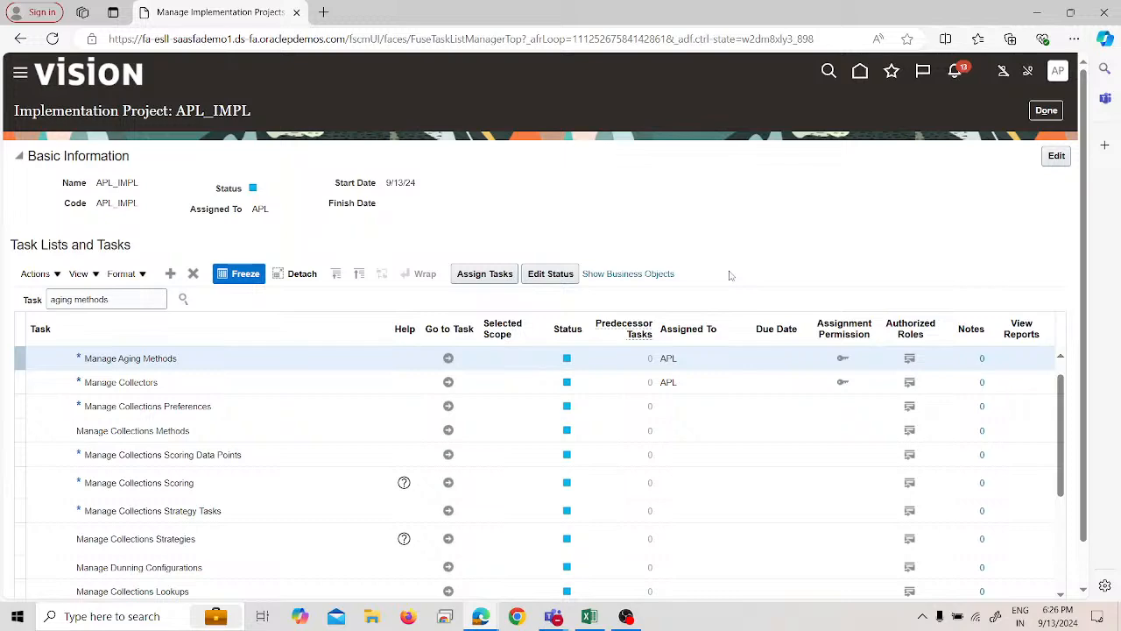
left_click(1056, 113)
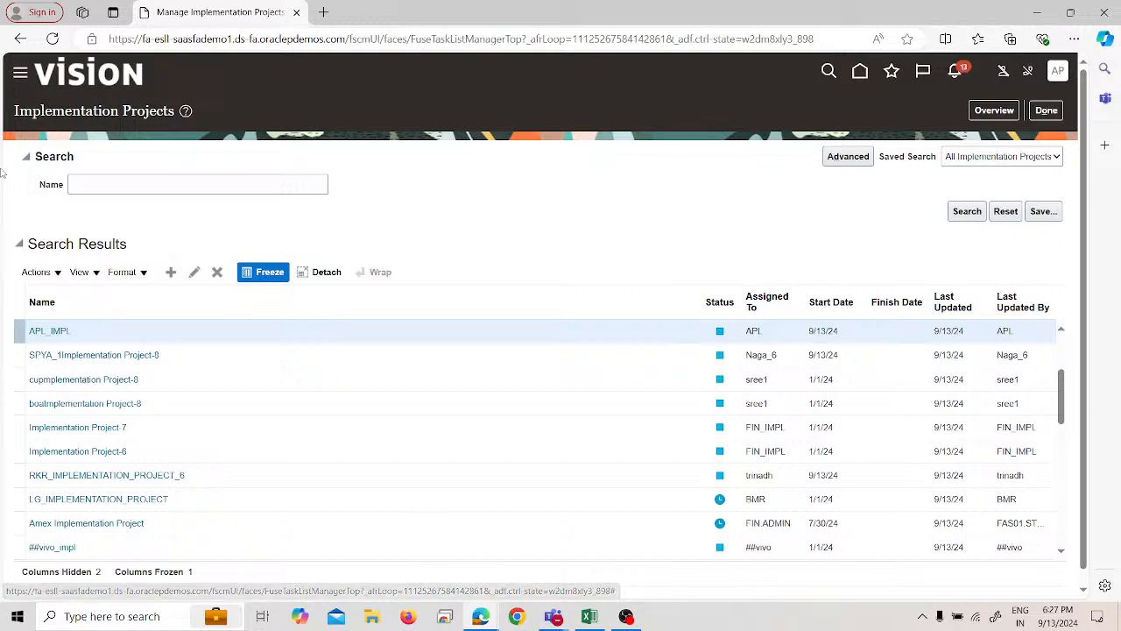
Step: Open the Scheduled Processes overview from the Tools group of the navigator
left_click(20, 72)
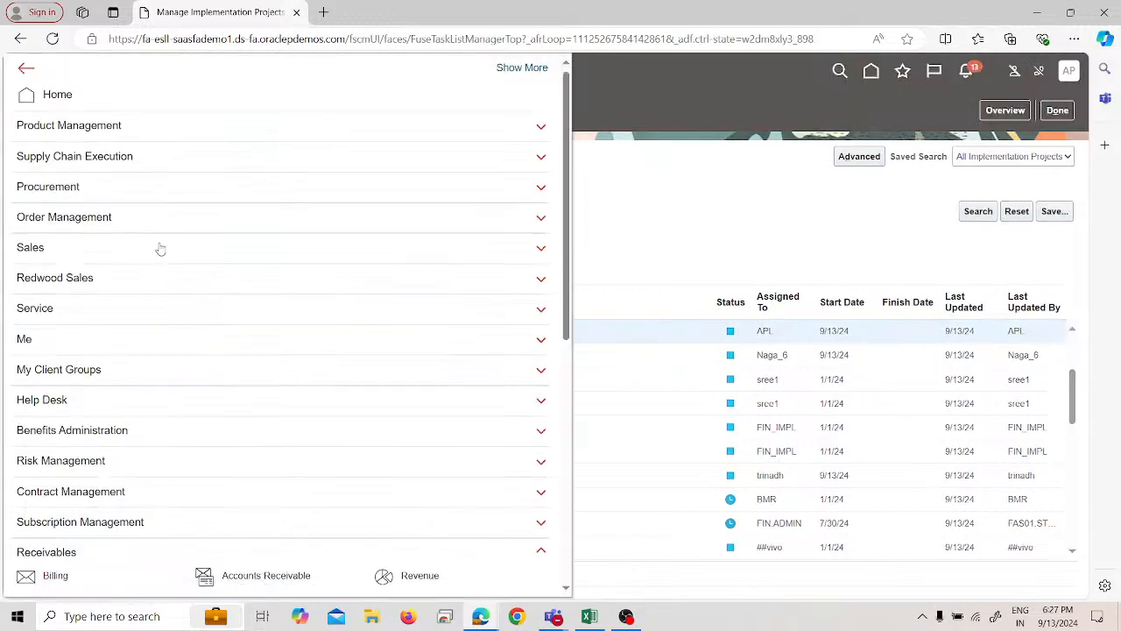
scroll(167, 289, "down", 4)
left_click(493, 198)
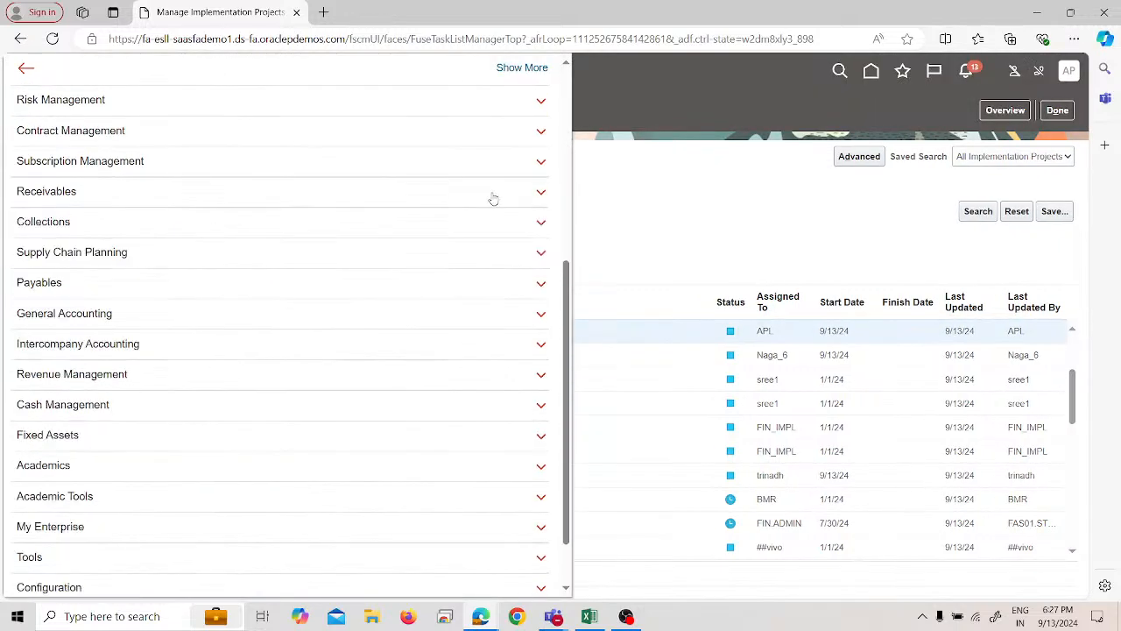
scroll(302, 420, "down", 2)
left_click(266, 487)
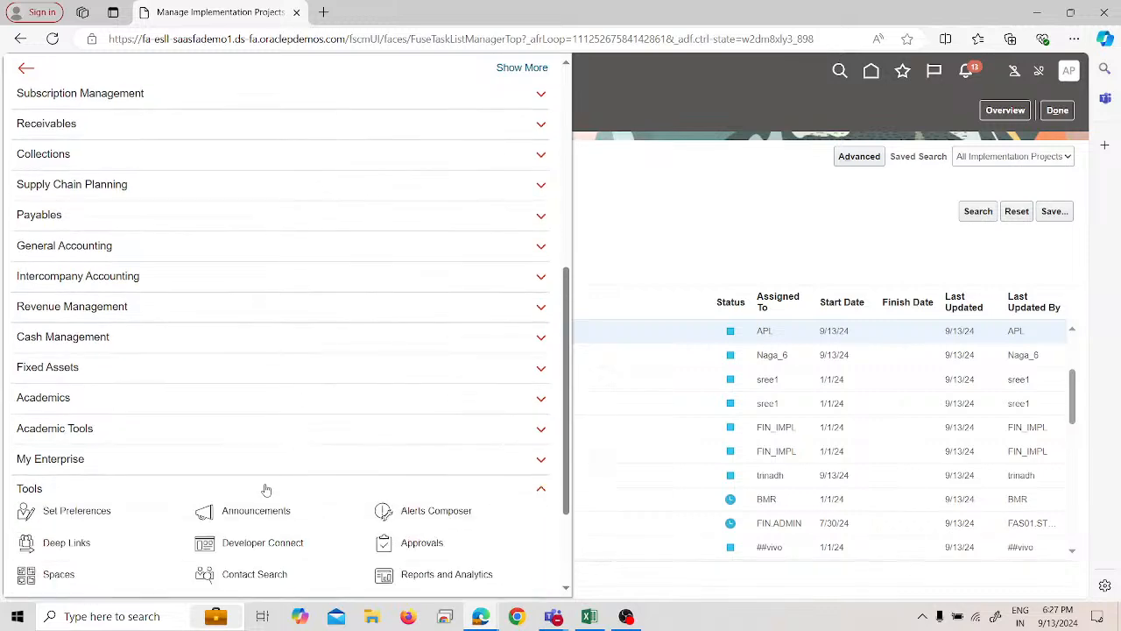
scroll(254, 482, "down", 3)
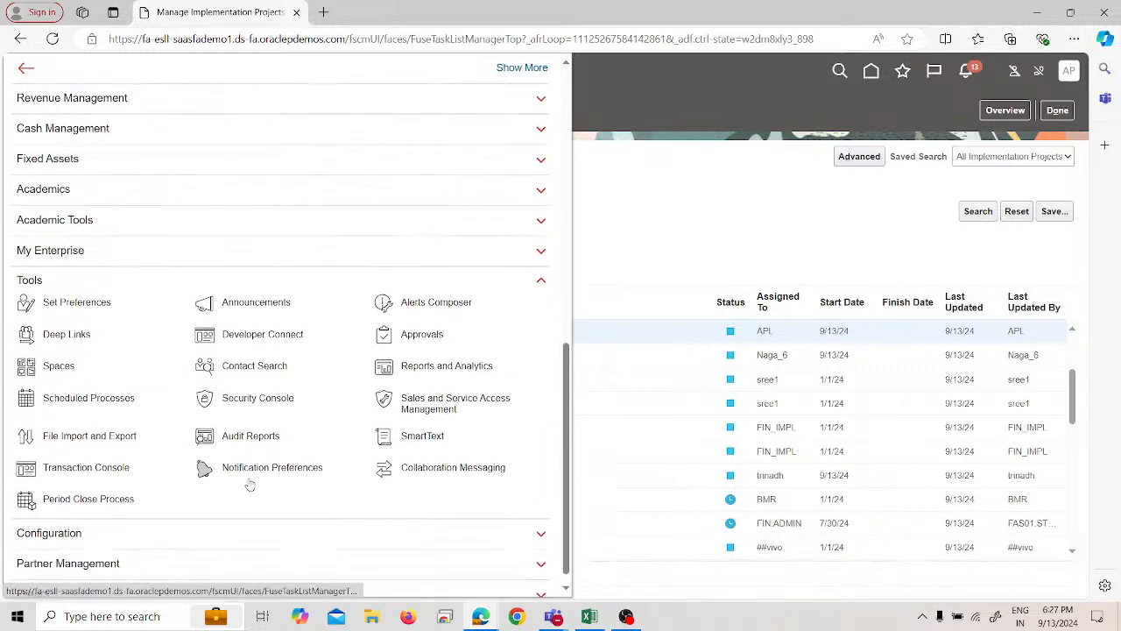
left_click(88, 396)
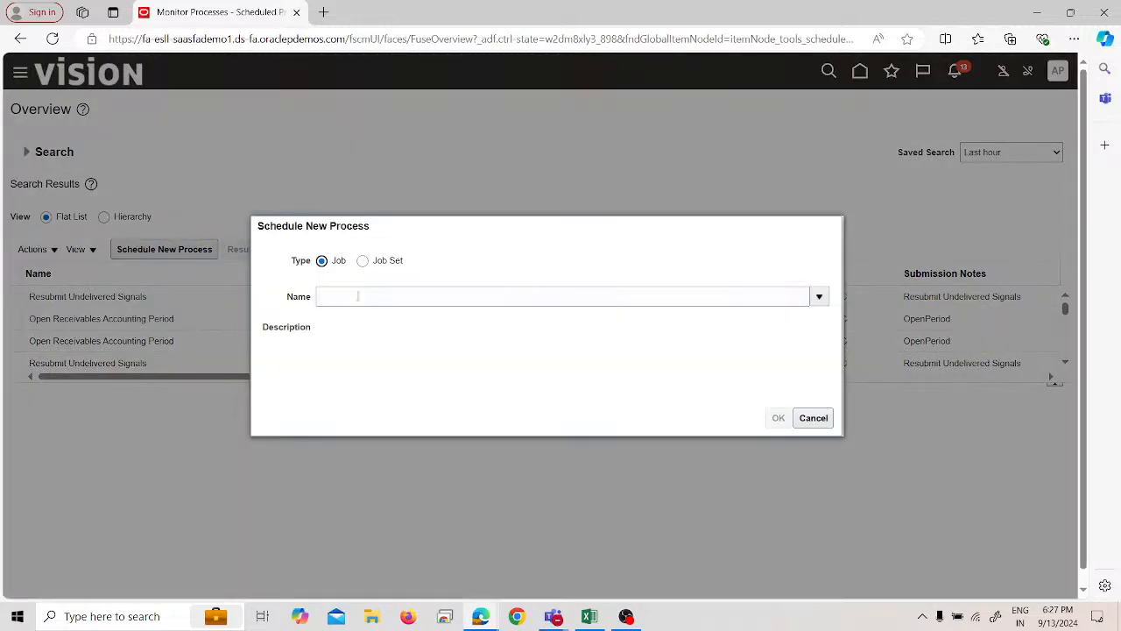
Step: Choose Collections Aging 4 Bucket Report as the new process to schedule and open its process details
left_click(362, 297)
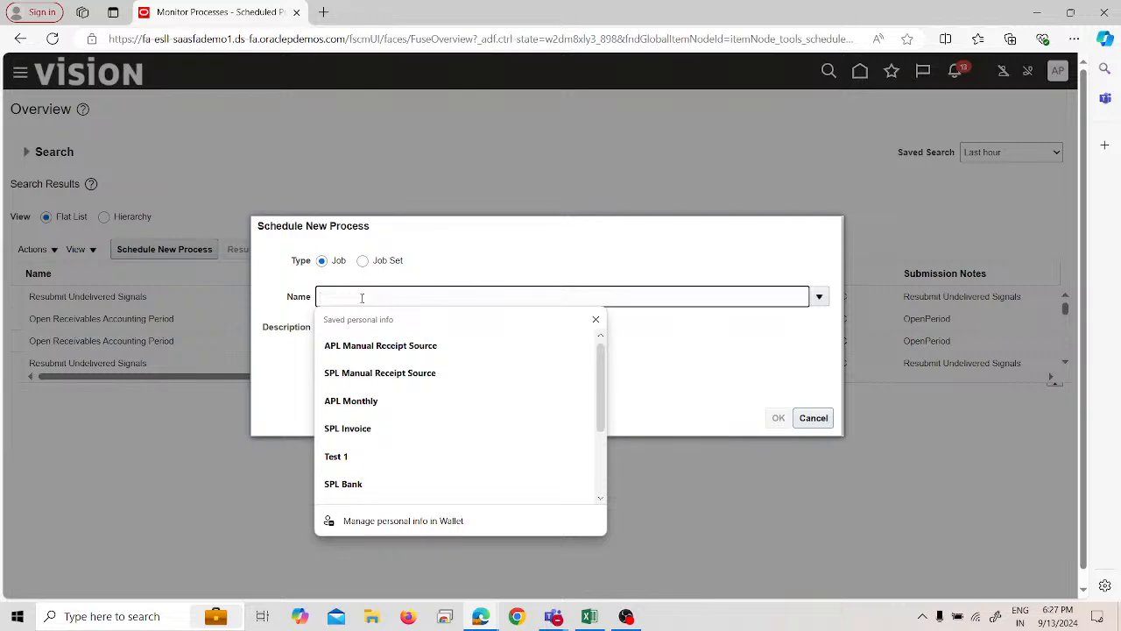
type("4")
key("Tab")
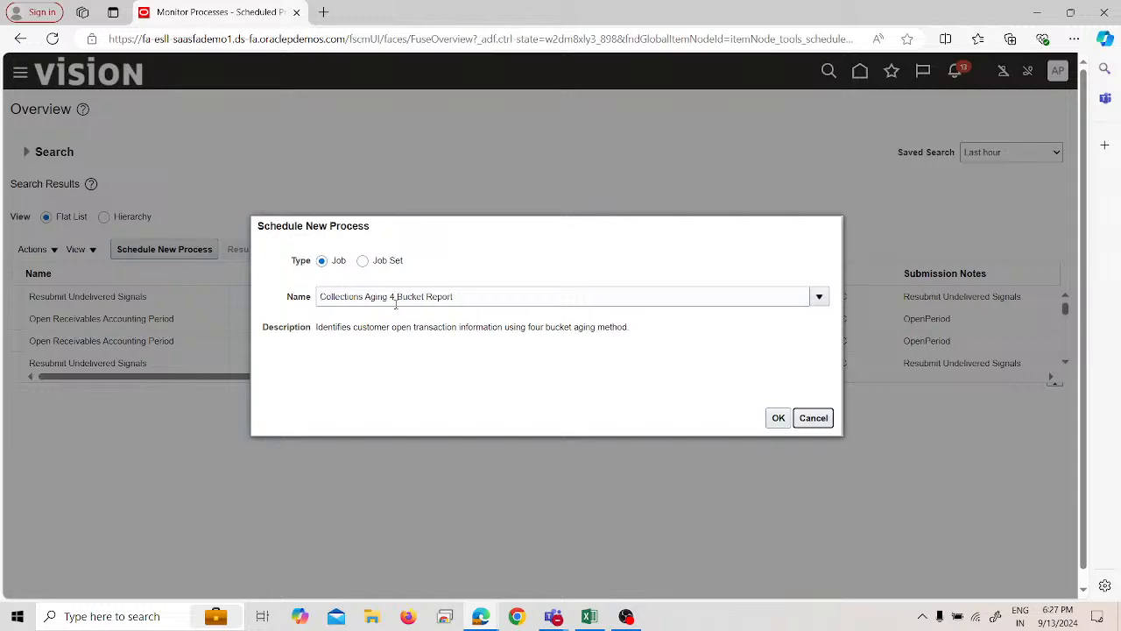
left_click(778, 417)
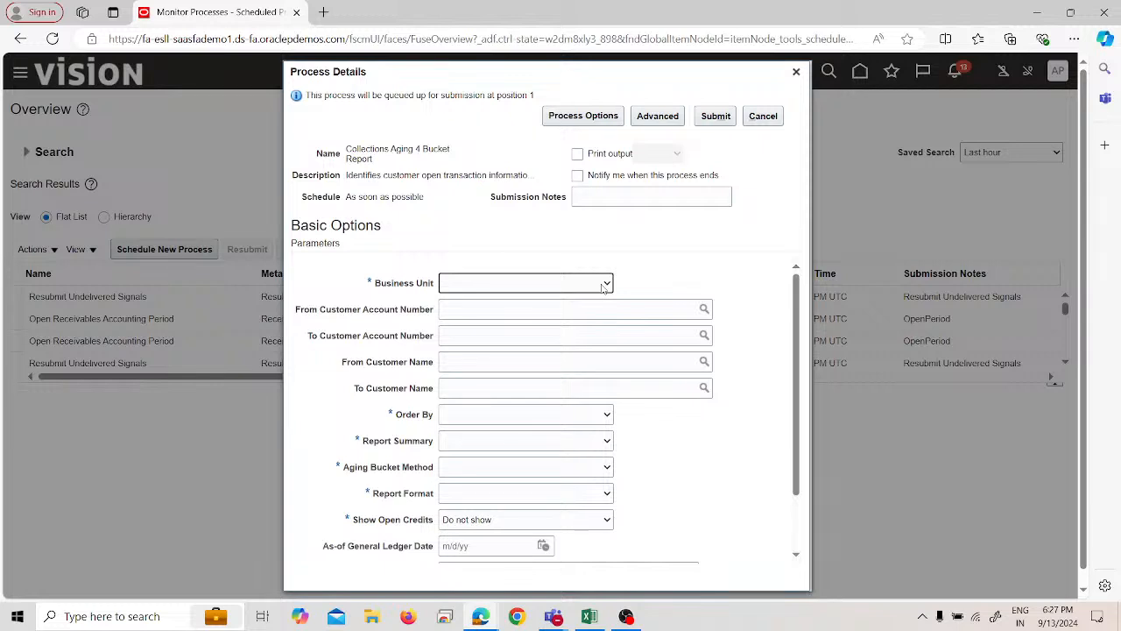
Step: Set the report's Order By to Customer and its Aging Bucket Method to 4 Bucket Aging
left_click(607, 416)
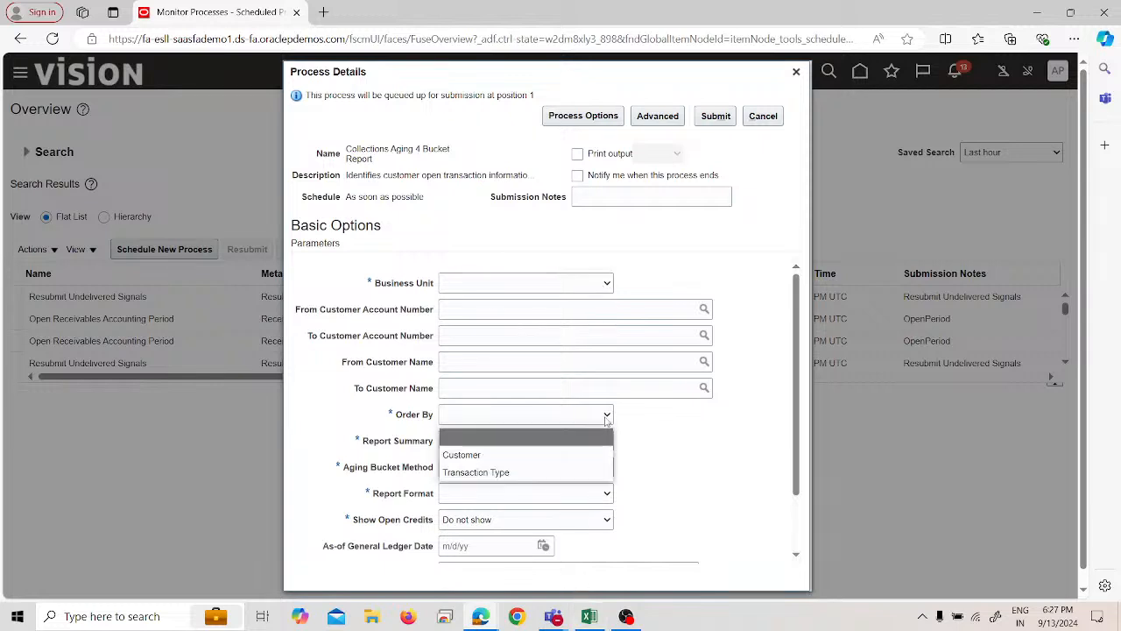
left_click(655, 431)
left_click(606, 441)
left_click(589, 416)
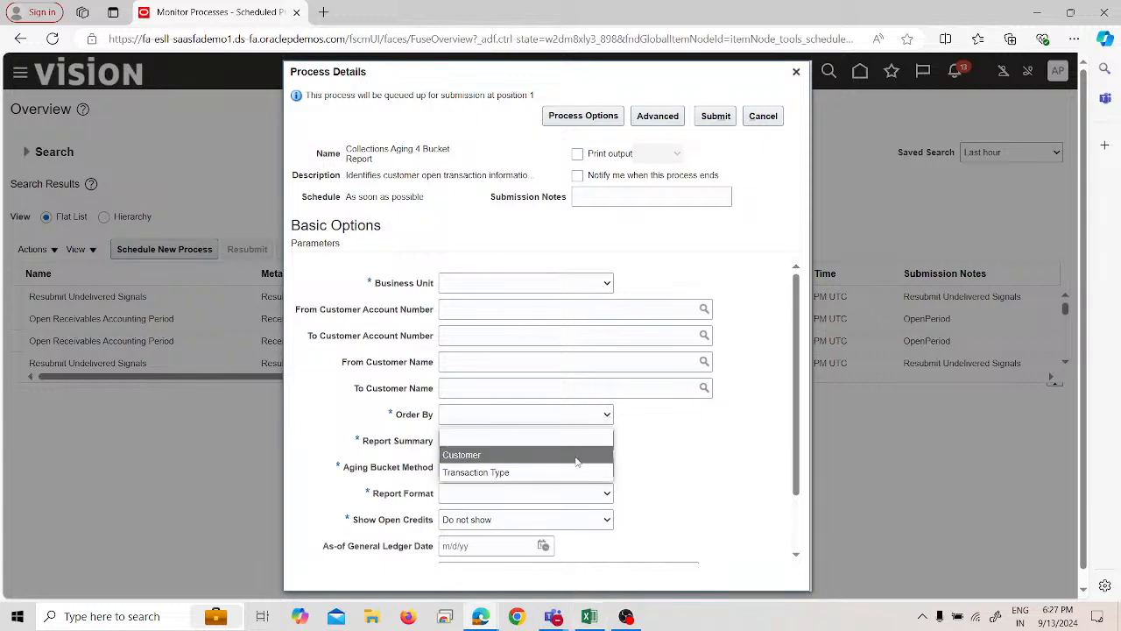
left_click(576, 456)
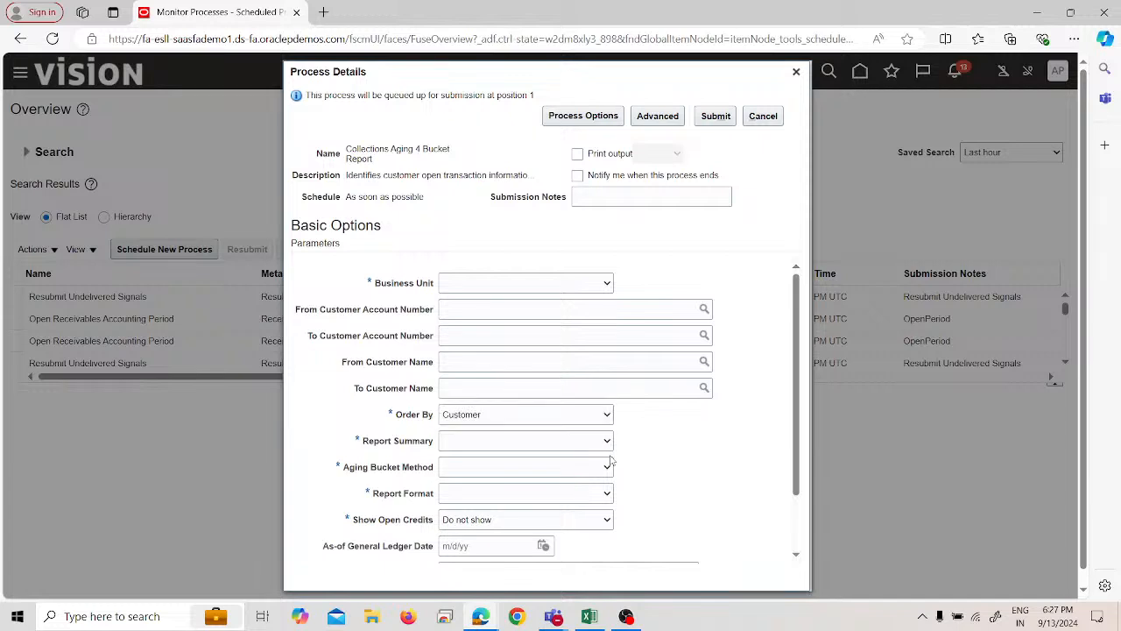
left_click(609, 447)
left_click(675, 461)
left_click(607, 470)
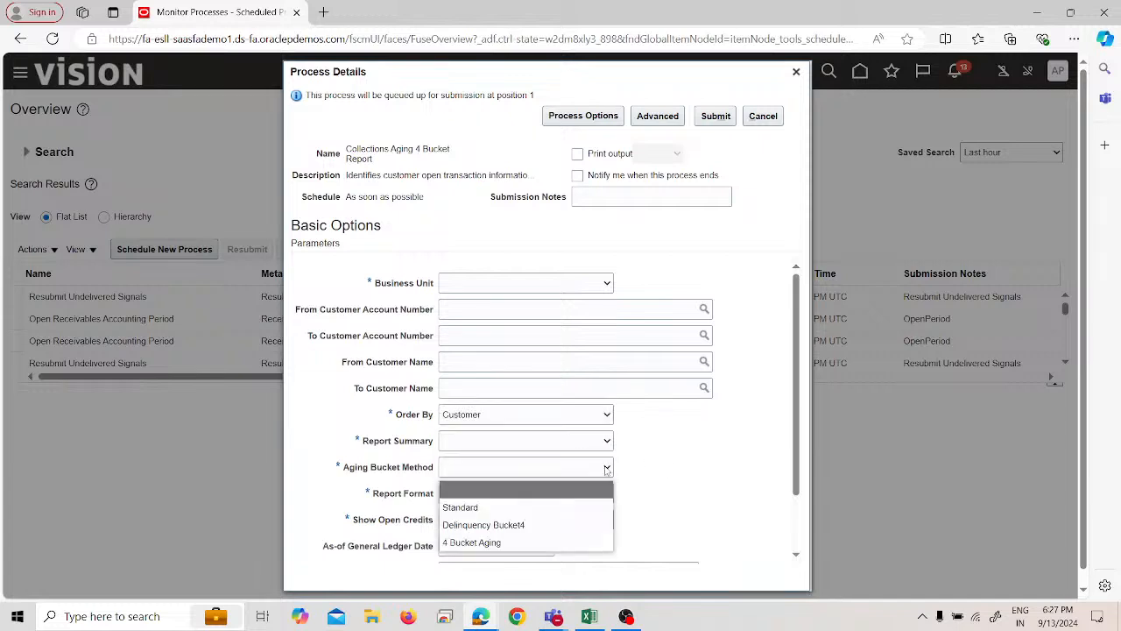
left_click(549, 542)
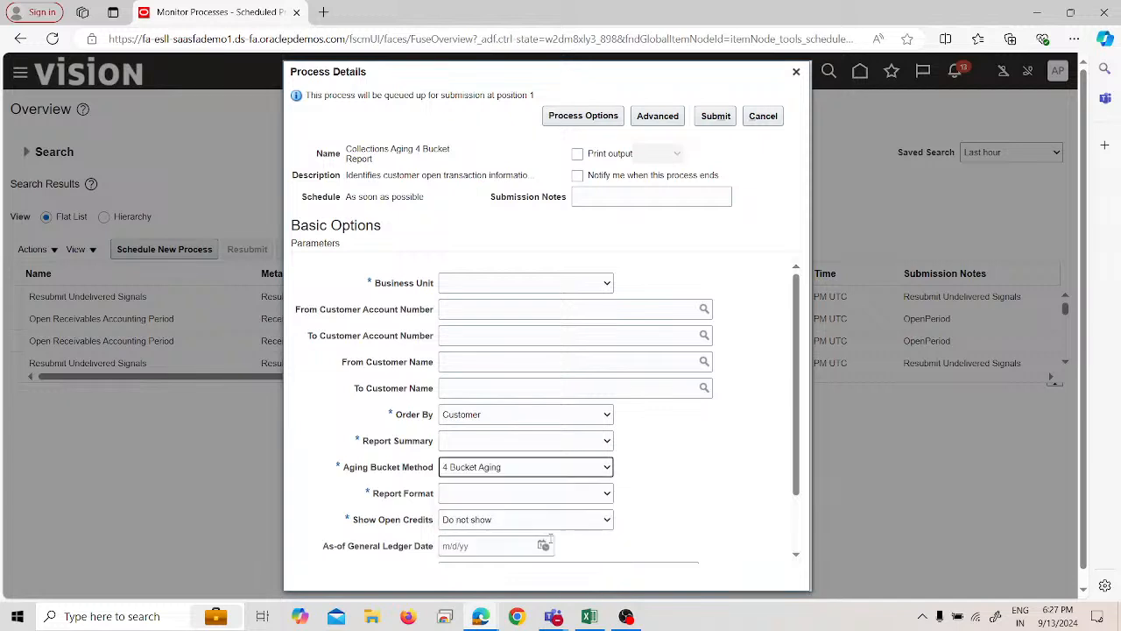
Step: Try to submit the report process and check the choices offered for Report Summary and Business Unit
left_click(714, 117)
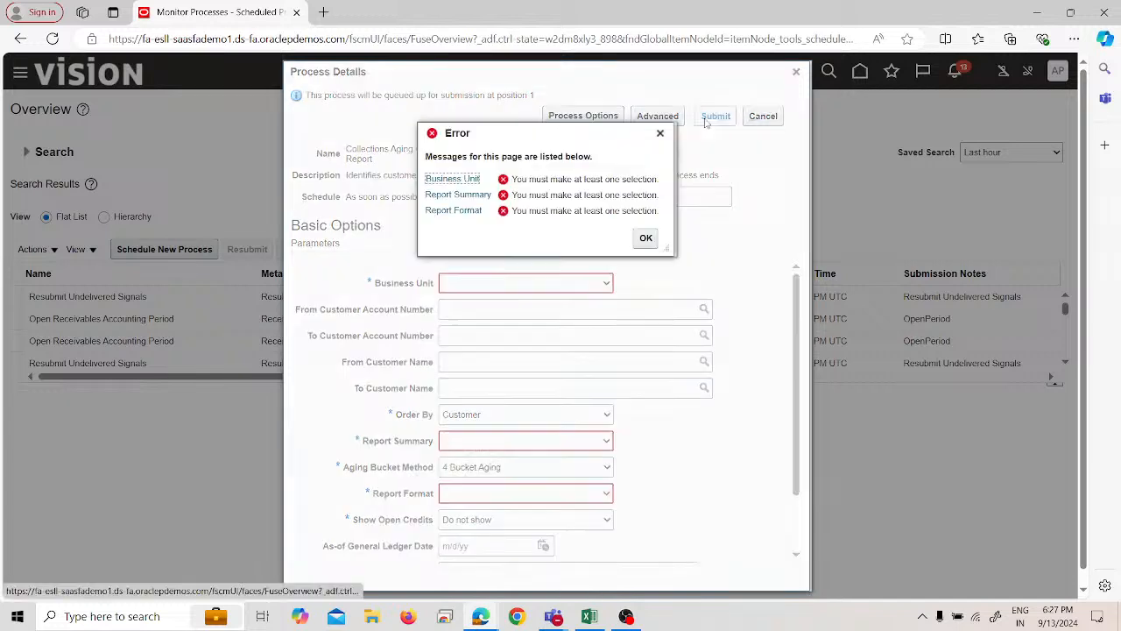
left_click(645, 239)
left_click(584, 440)
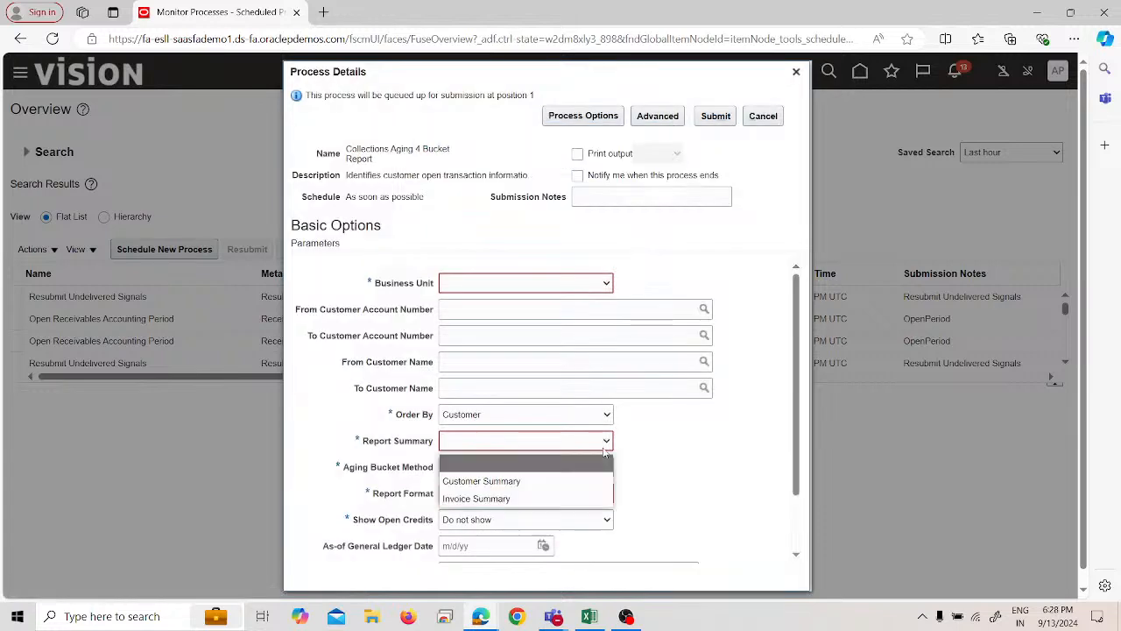
left_click(717, 494)
left_click(574, 283)
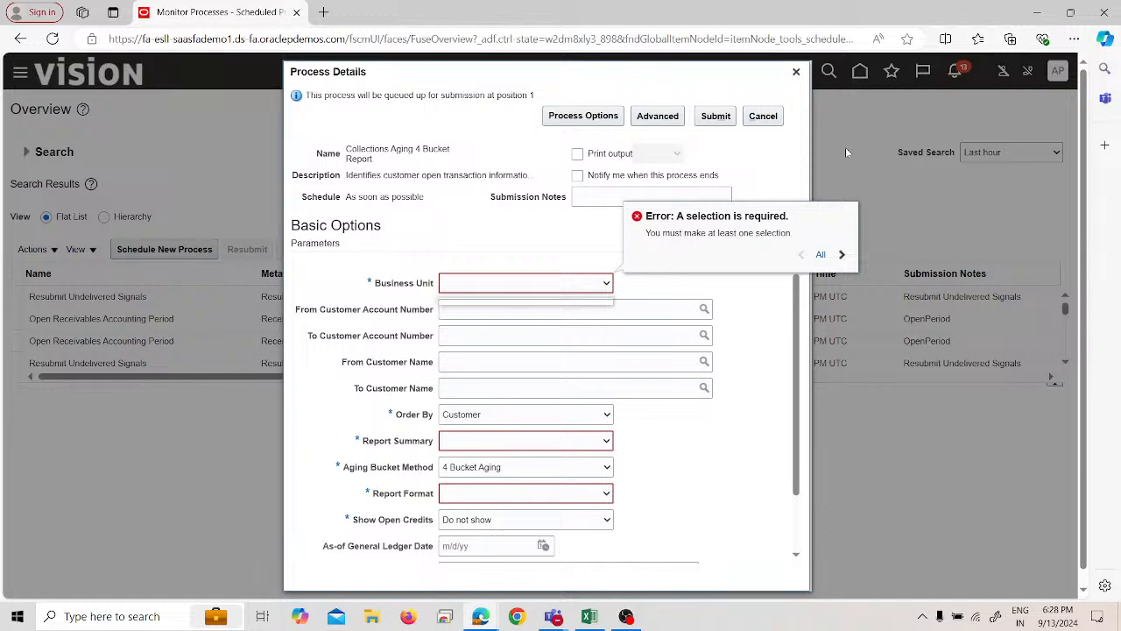
Step: Cancel the report process and return to the application's home page
left_click(765, 119)
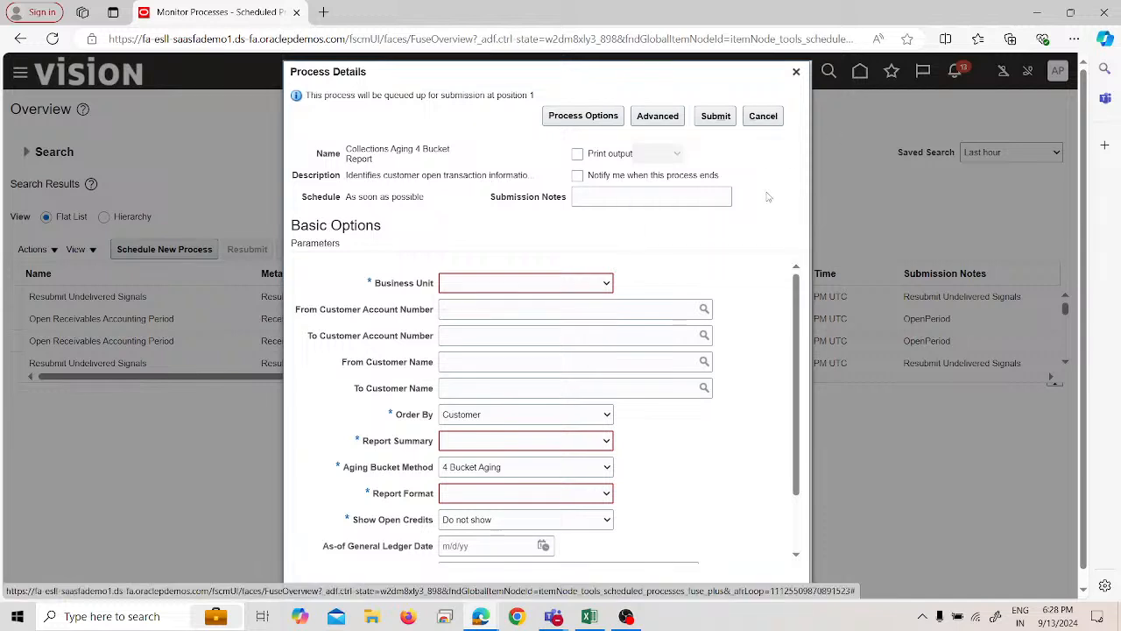
left_click(764, 118)
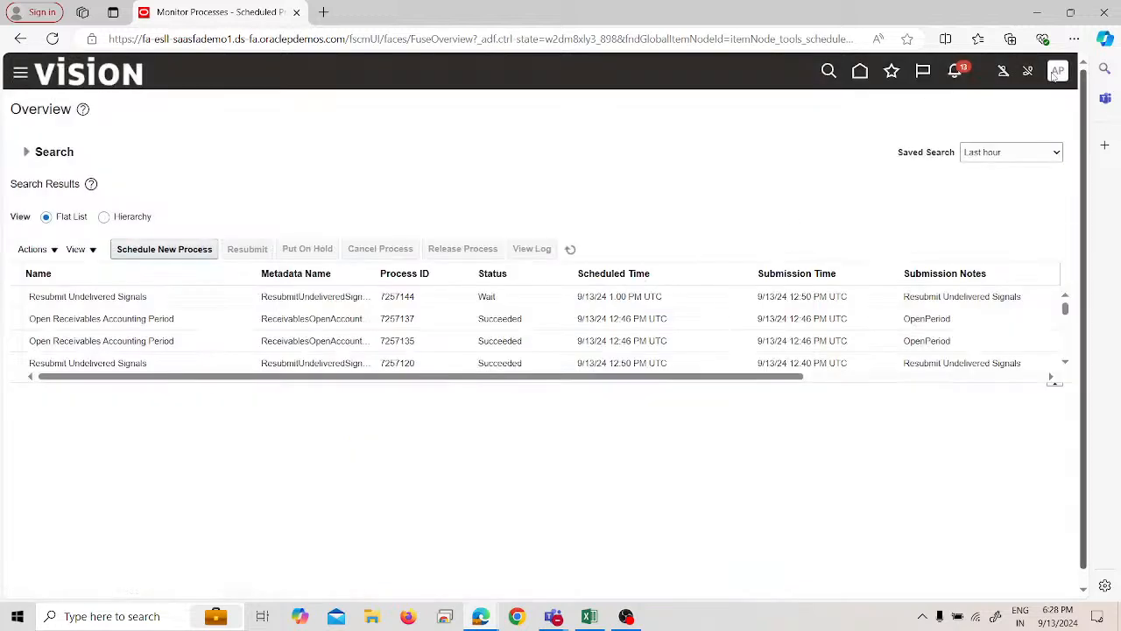
left_click(82, 77)
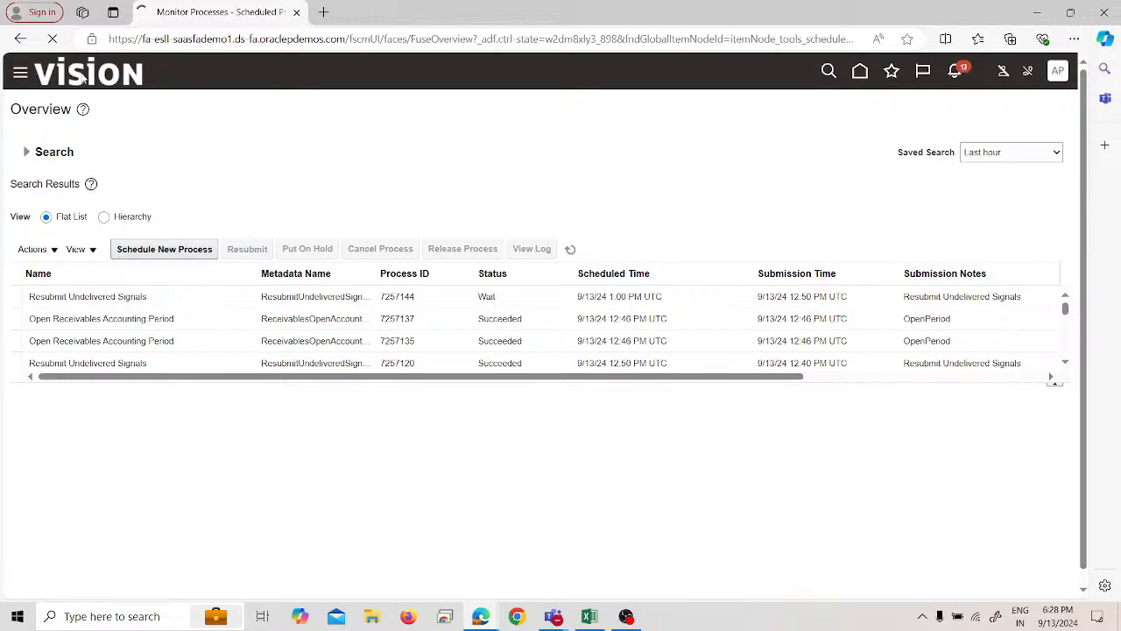
Step: Switch to the Excel workbook and delete empty row 56 above the Revenue recognization heading on Sheet2
key("alt+Tab")
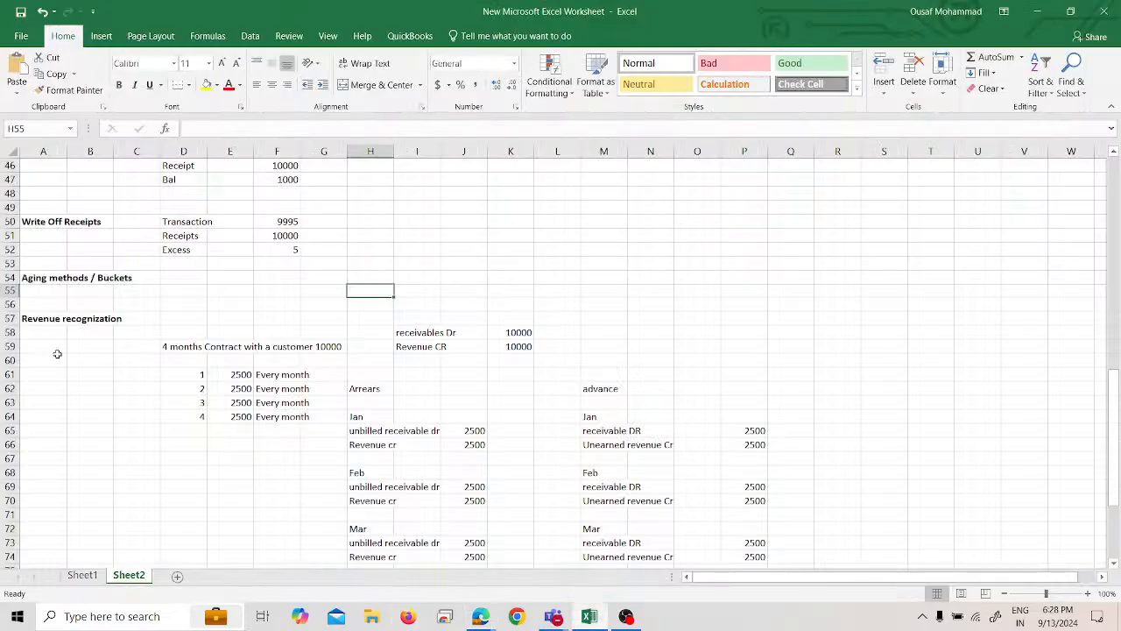
left_click(11, 304)
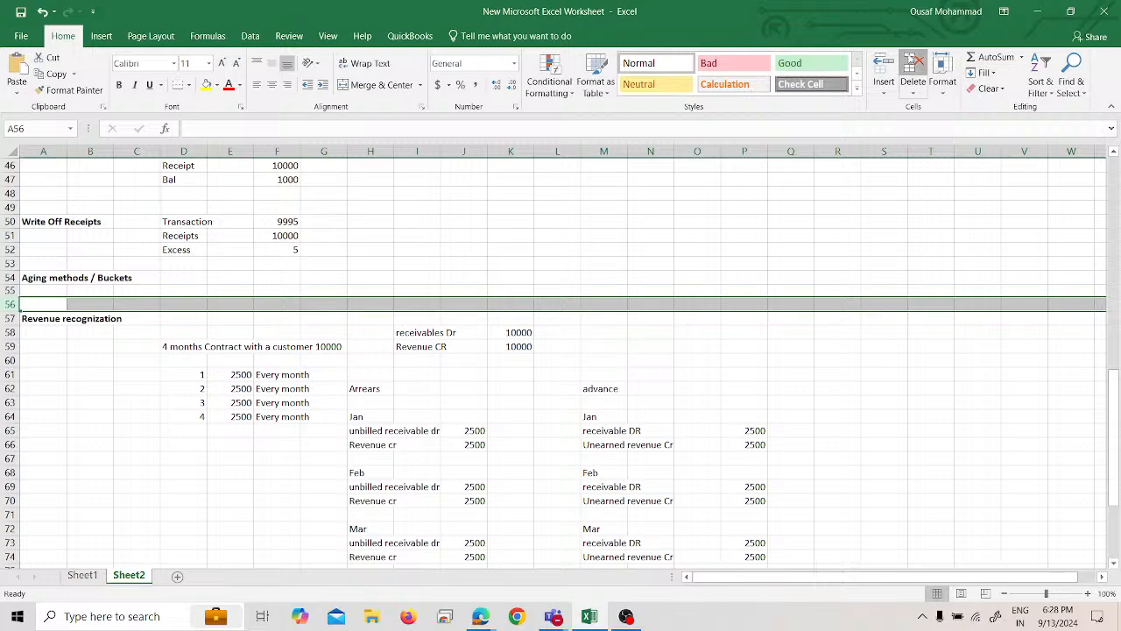
left_click(913, 70)
left_click(474, 263)
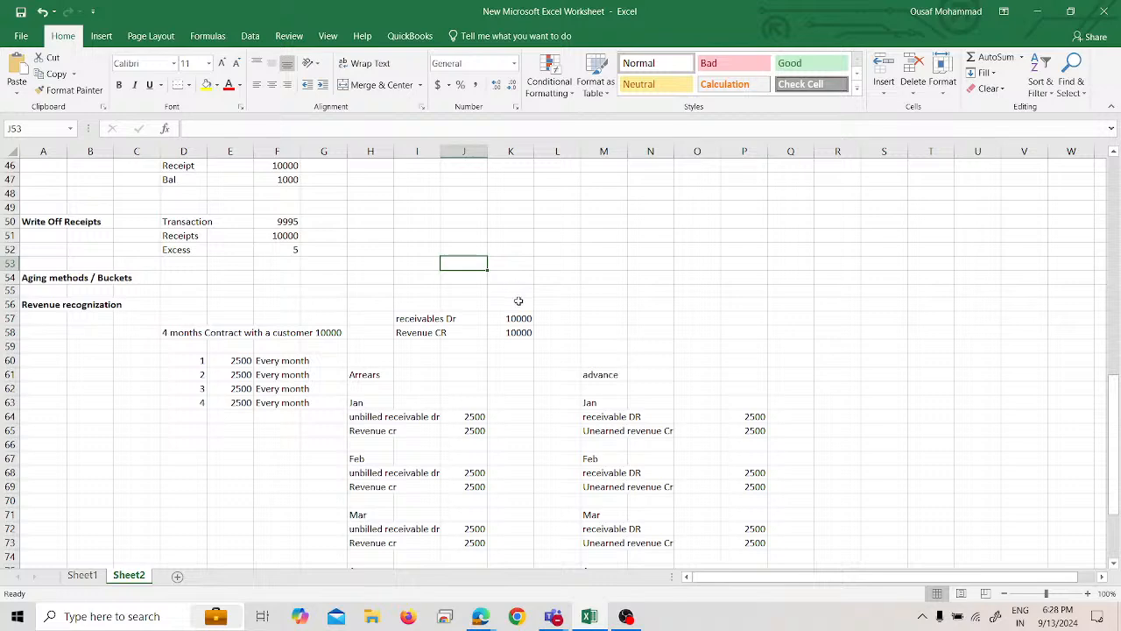
scroll(517, 302, "down", 2)
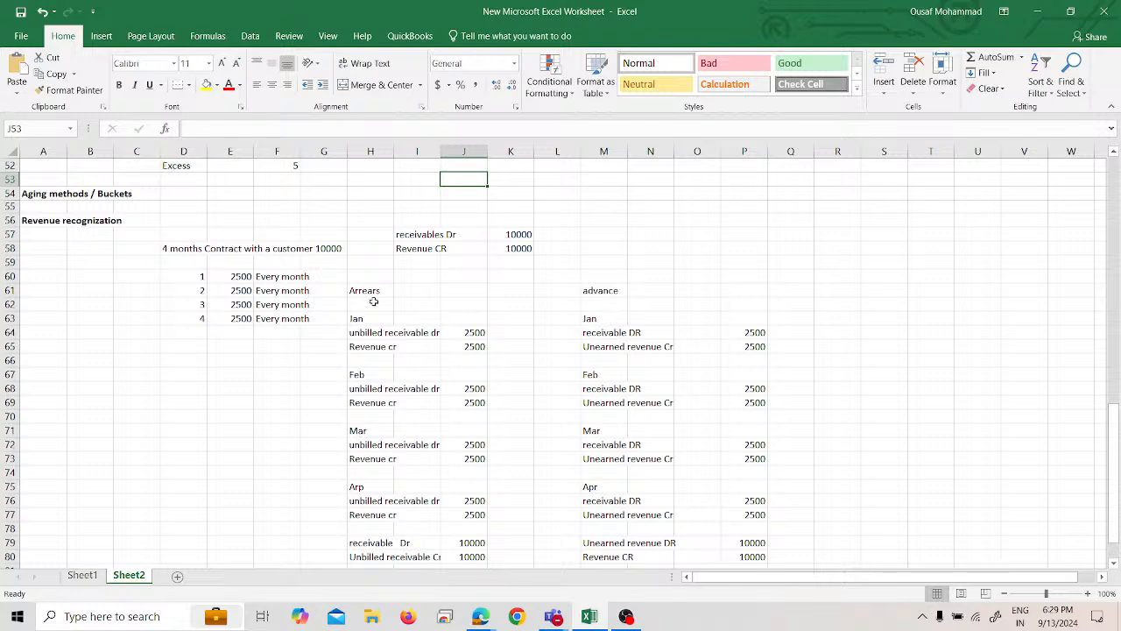
scroll(418, 361, "down", 2)
scroll(418, 362, "up", 1)
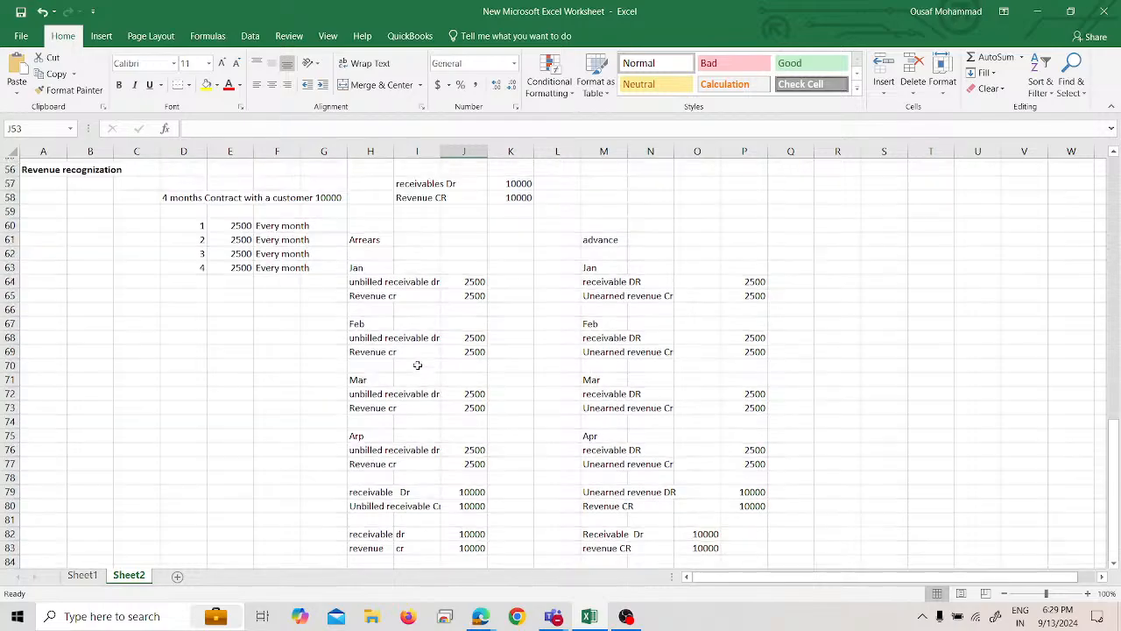
Step: Switch back to Oracle Fusion in the browser and open the APL_IMPL implementation project through Setup and Maintenance
key("alt+Tab")
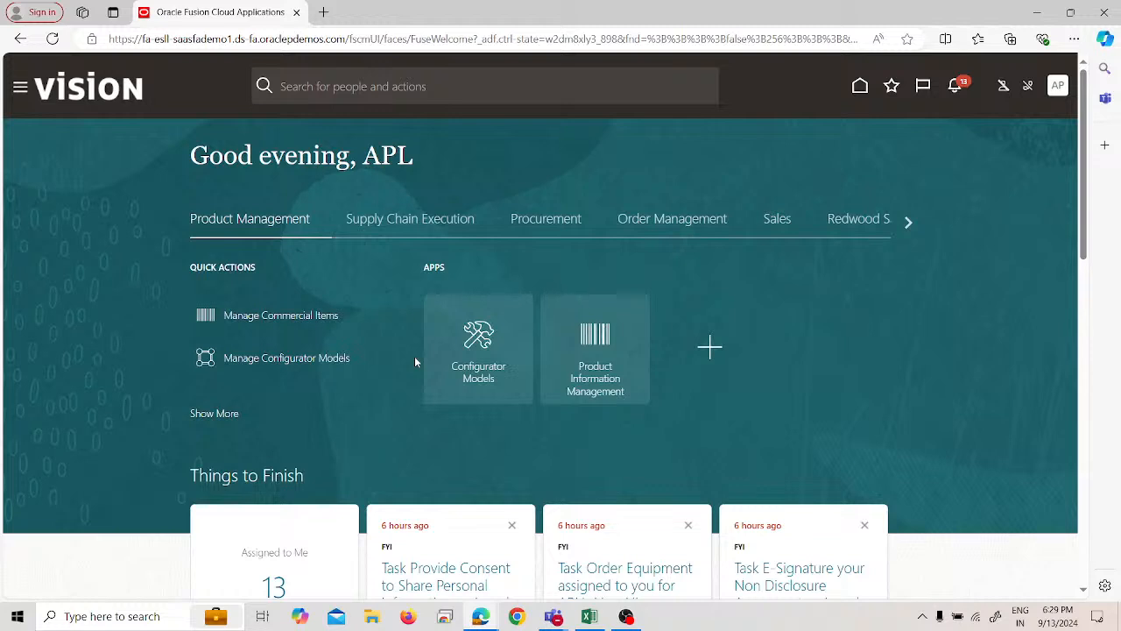
left_click(1055, 93)
left_click(854, 305)
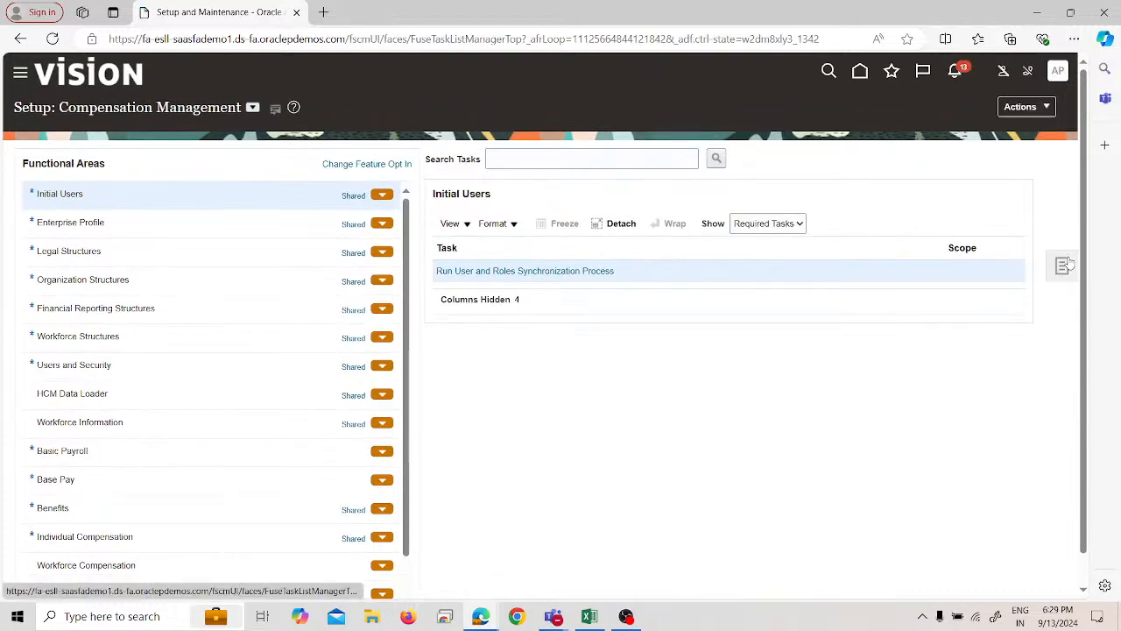
left_click(1064, 266)
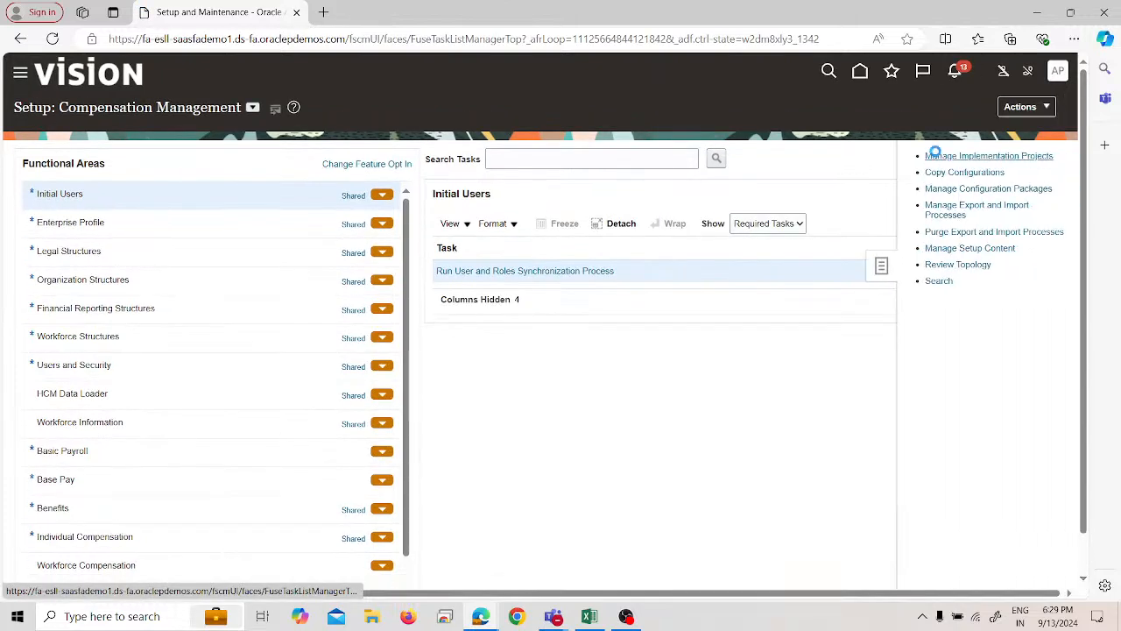
left_click(936, 155)
left_click(56, 475)
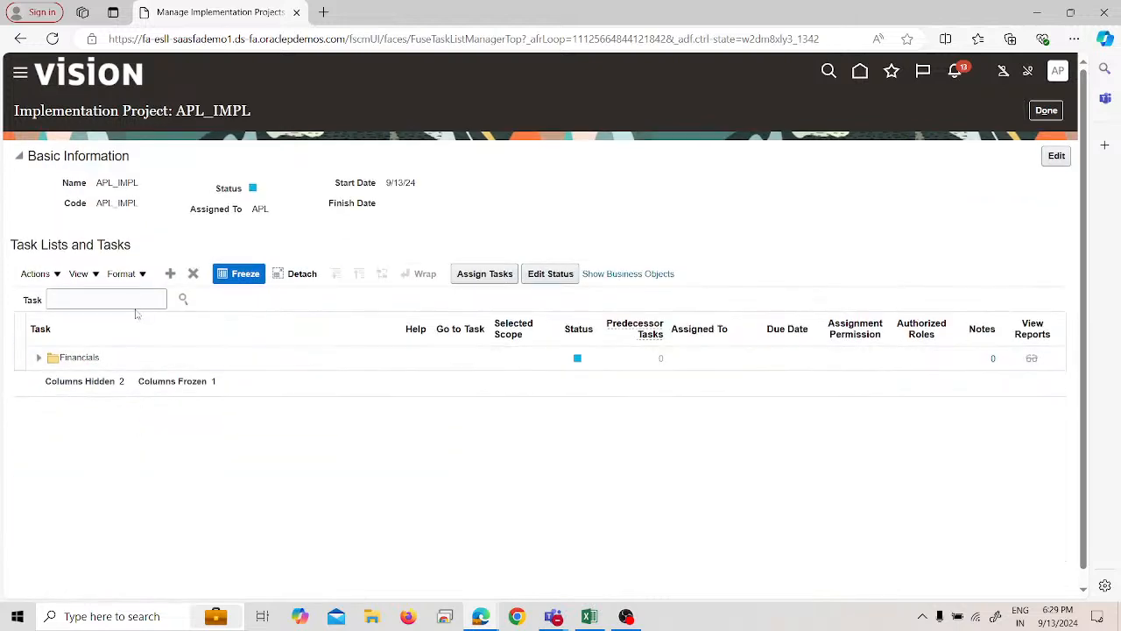
Step: Search the project's tasks for AutoAccounting rules and open the Manage AutoAccounting Rules task
left_click(132, 301)
type("Auto")
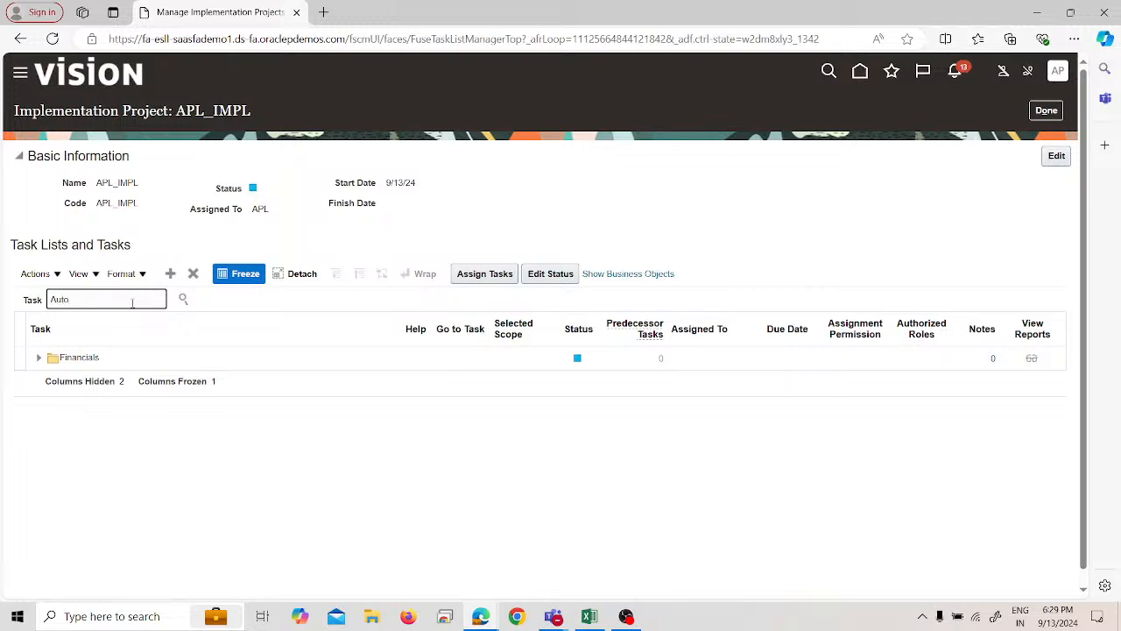
type("Accounting rules")
key("Return")
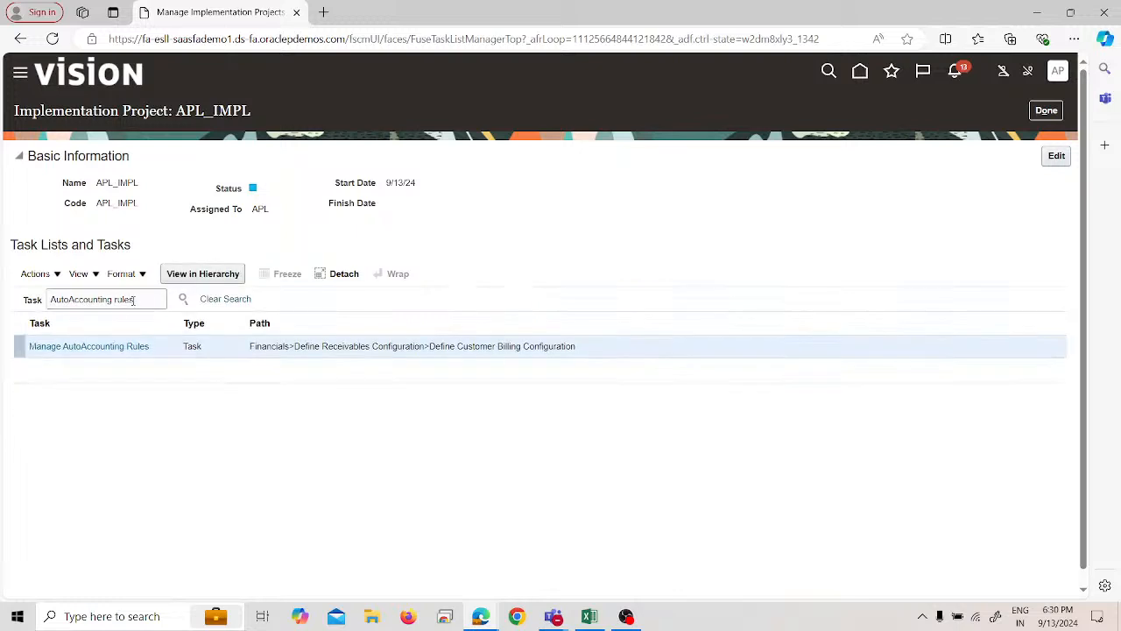
left_click(112, 346)
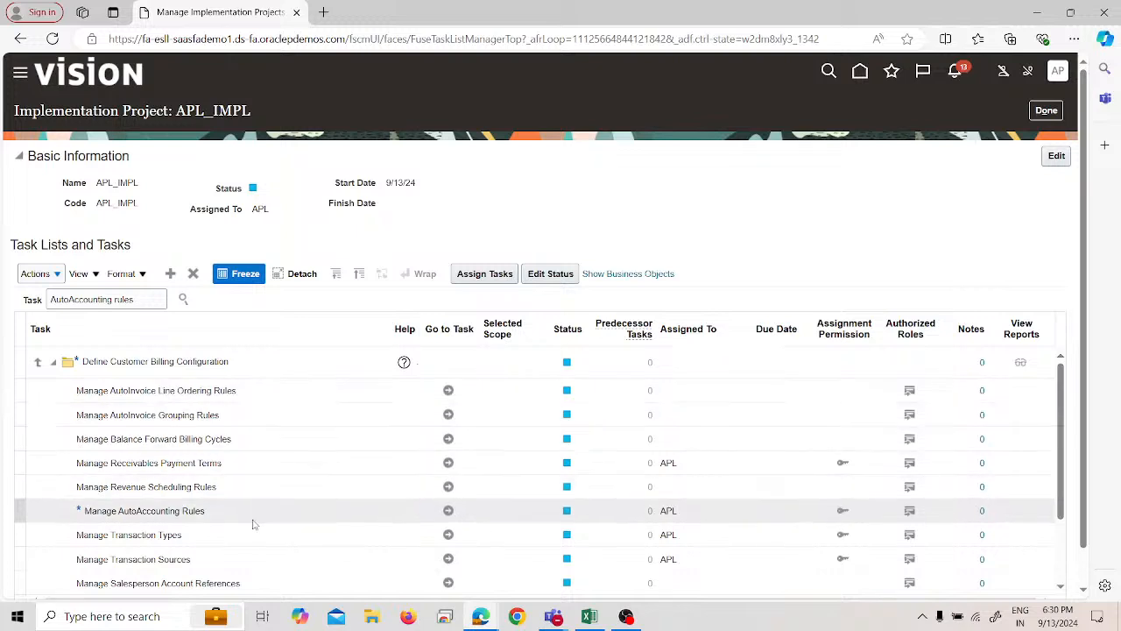
left_click(447, 511)
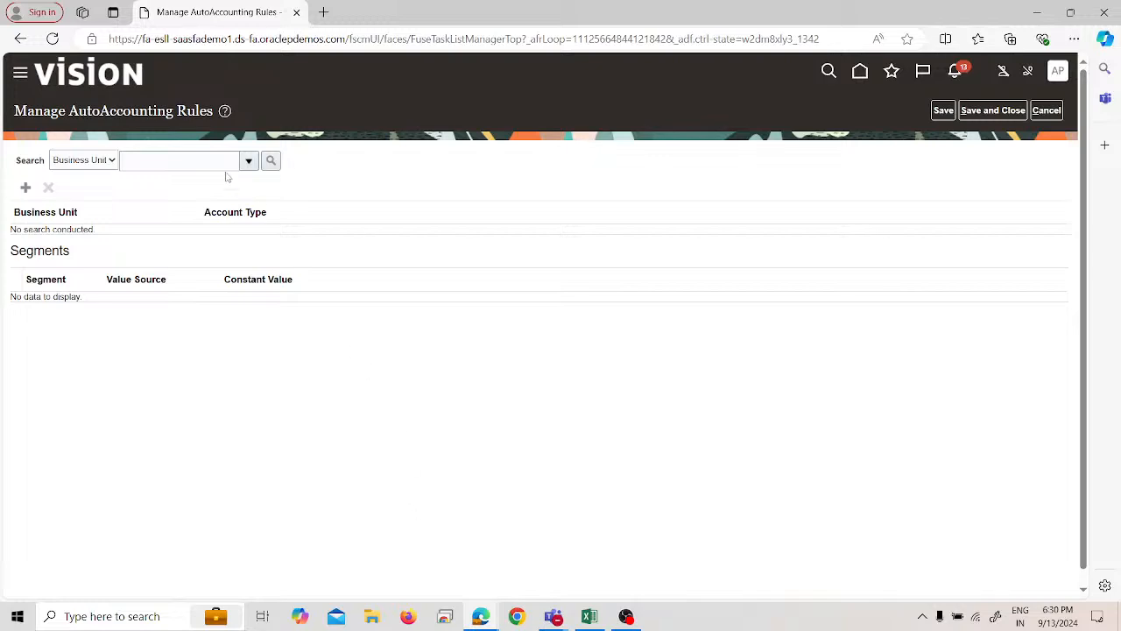
Step: Switch to the Excel workbook to review the January arrears and advance entries on Sheet2, and return to Oracle Fusion in the browser
key("alt+Tab")
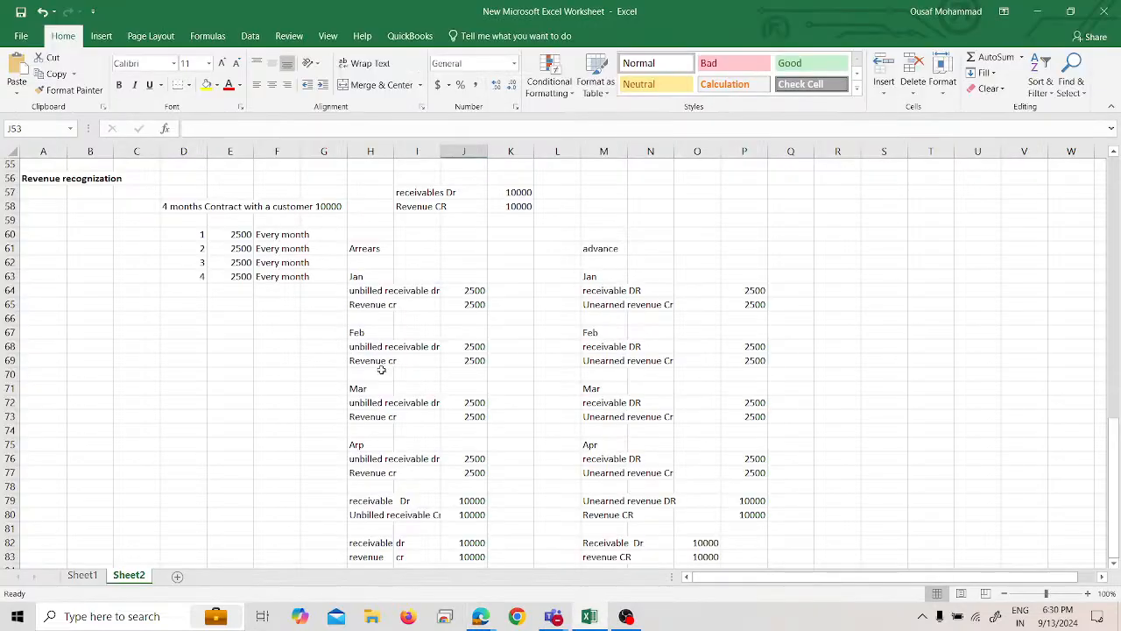
left_click(368, 289)
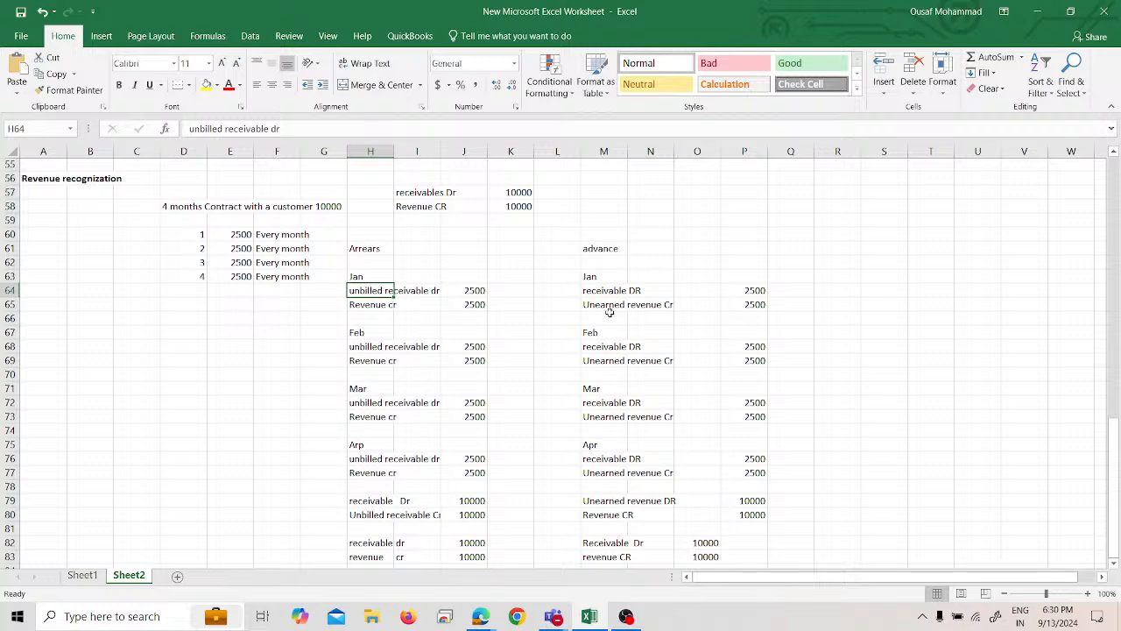
key("alt+Tab")
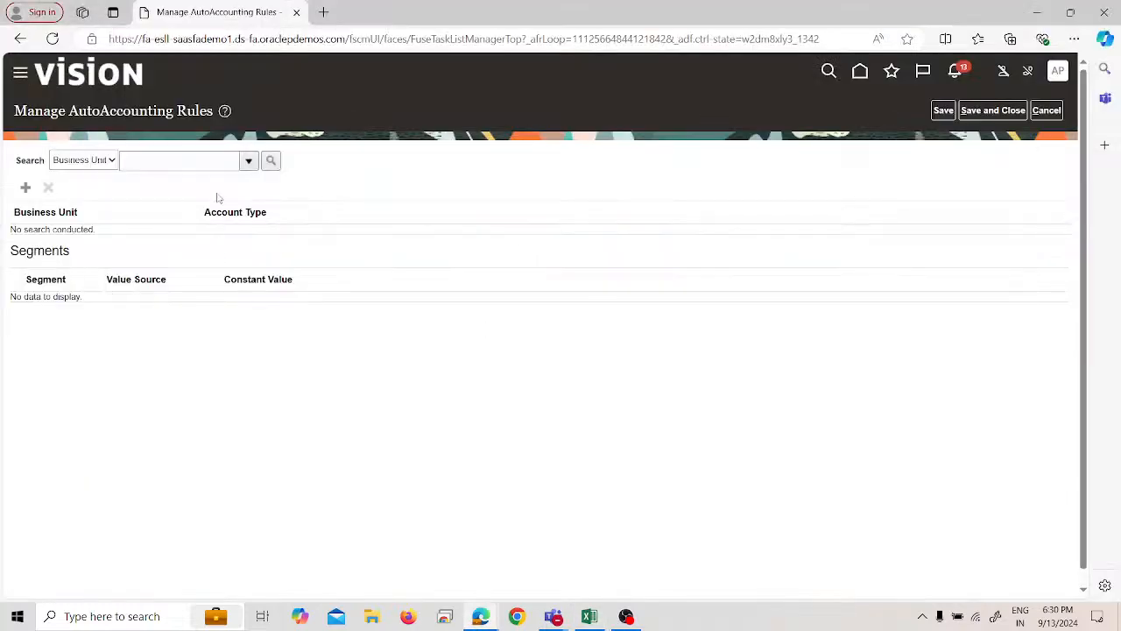
Step: Search the rules for APL US Business Unit, examine the Unearned Revenue and Unbilled Receivable segments, and save and close
left_click(213, 161)
left_click(210, 212)
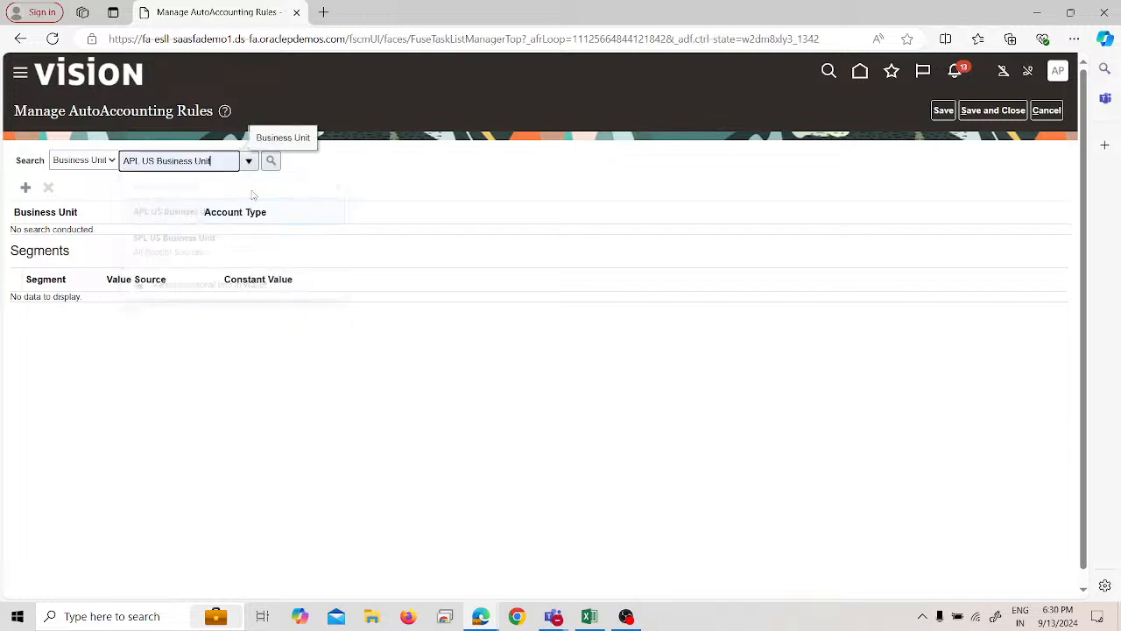
left_click(275, 163)
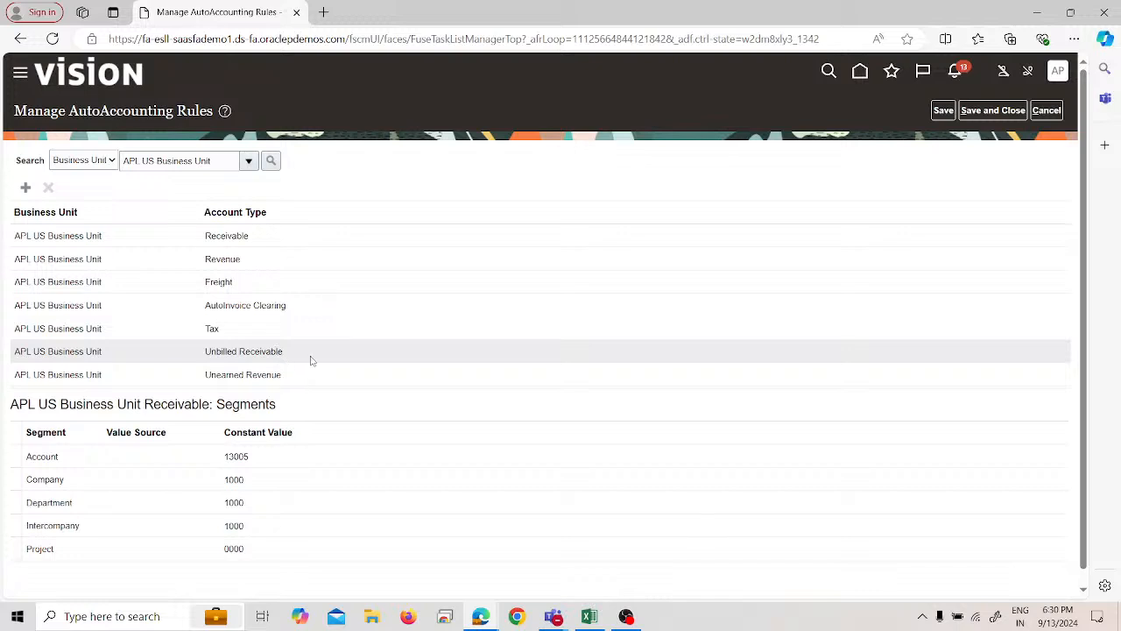
left_click(311, 359)
left_click(313, 375)
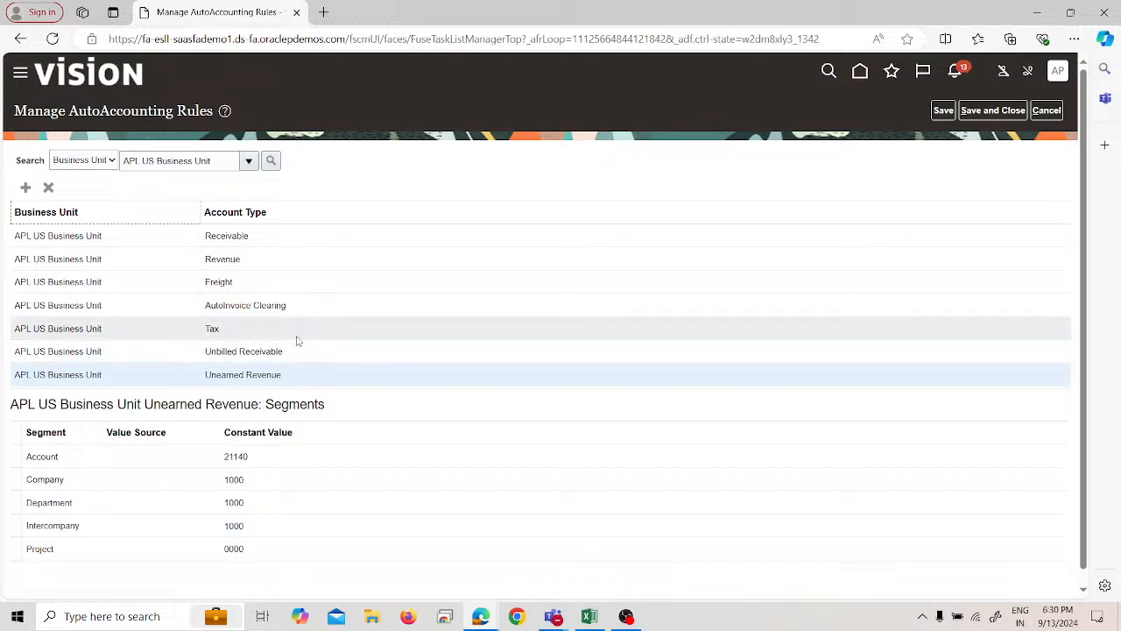
left_click(301, 355)
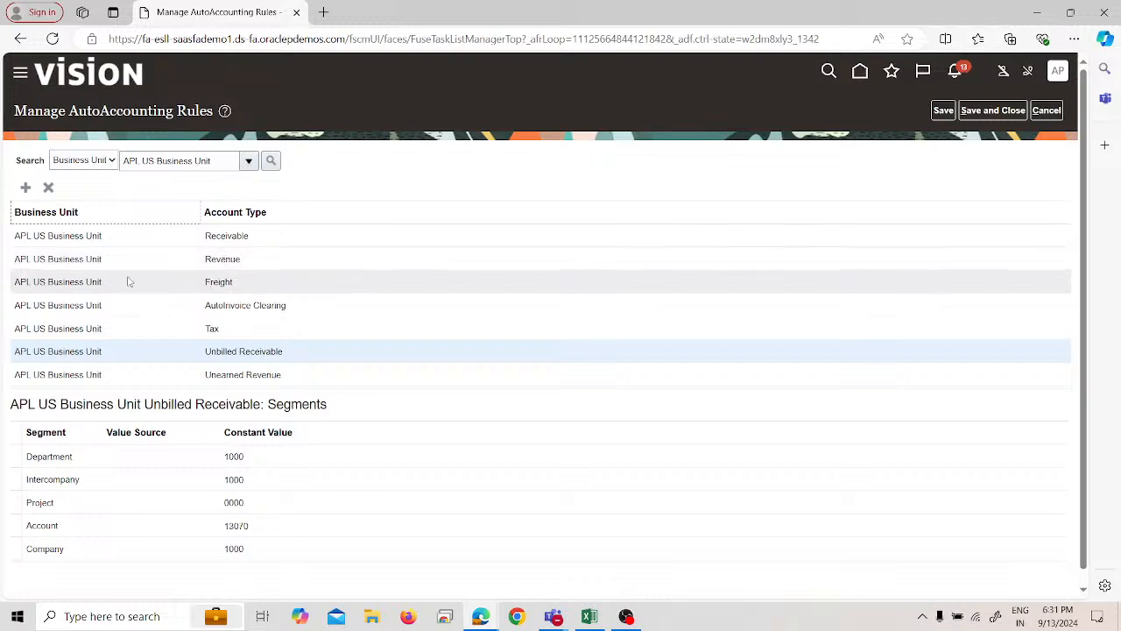
left_click(994, 111)
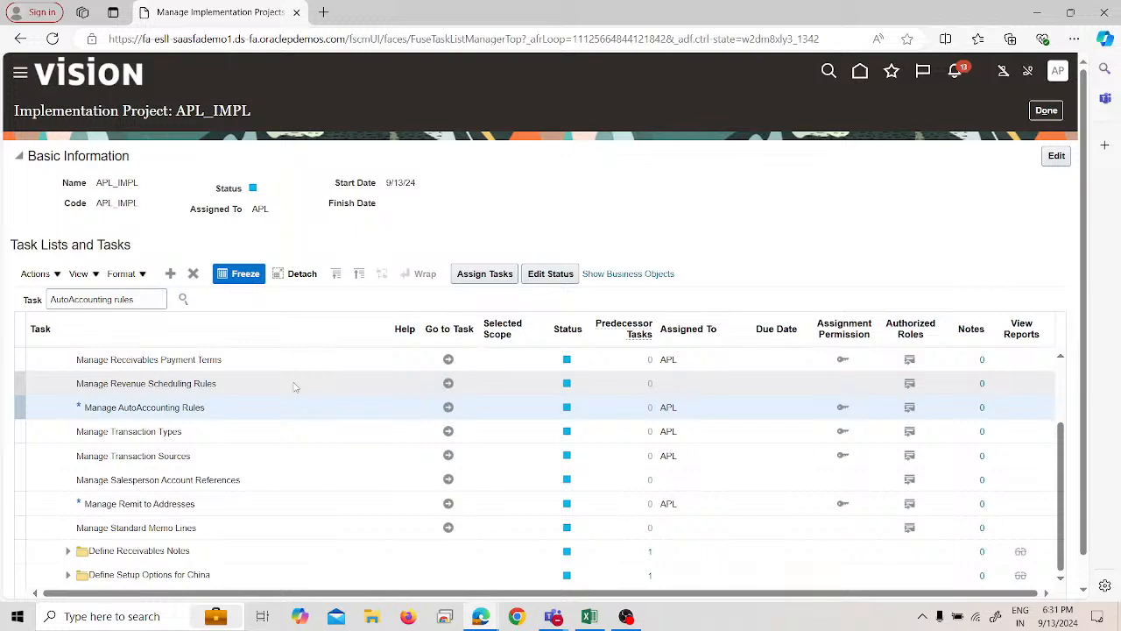
Step: Open the Manage Revenue Scheduling Rules task and start creating a revenue scheduling rule
left_click(448, 385)
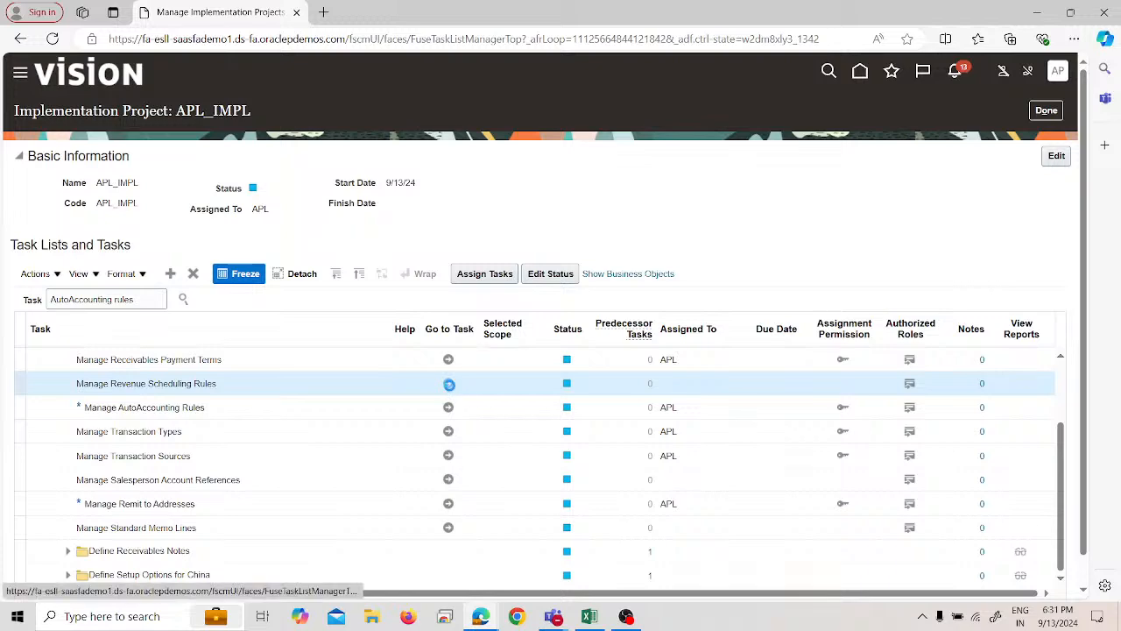
left_click(449, 384)
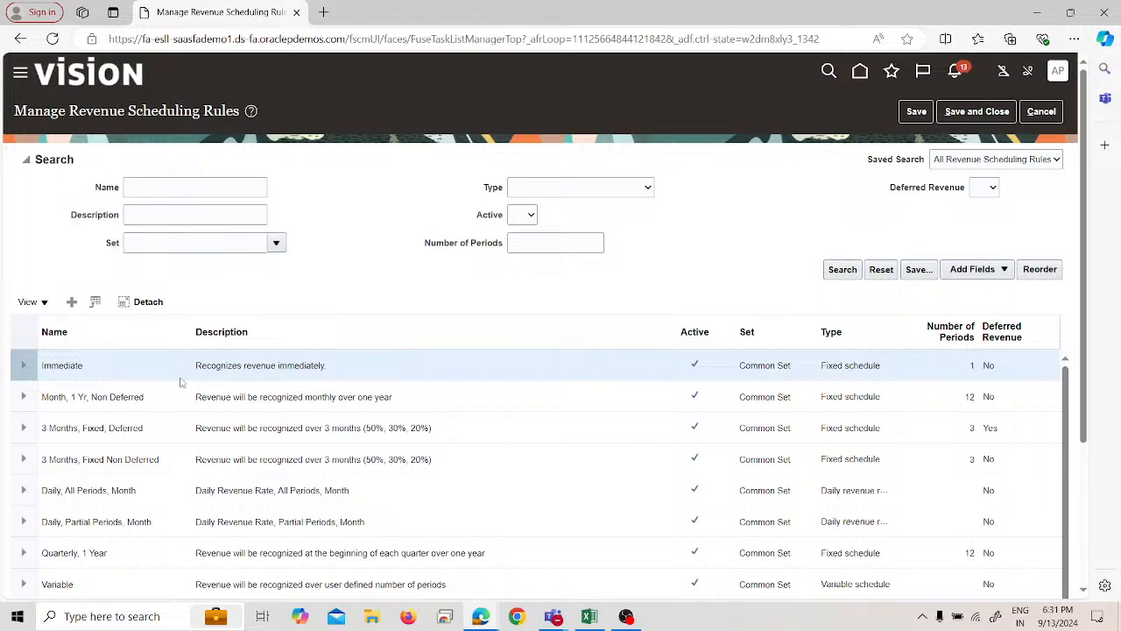
left_click(73, 303)
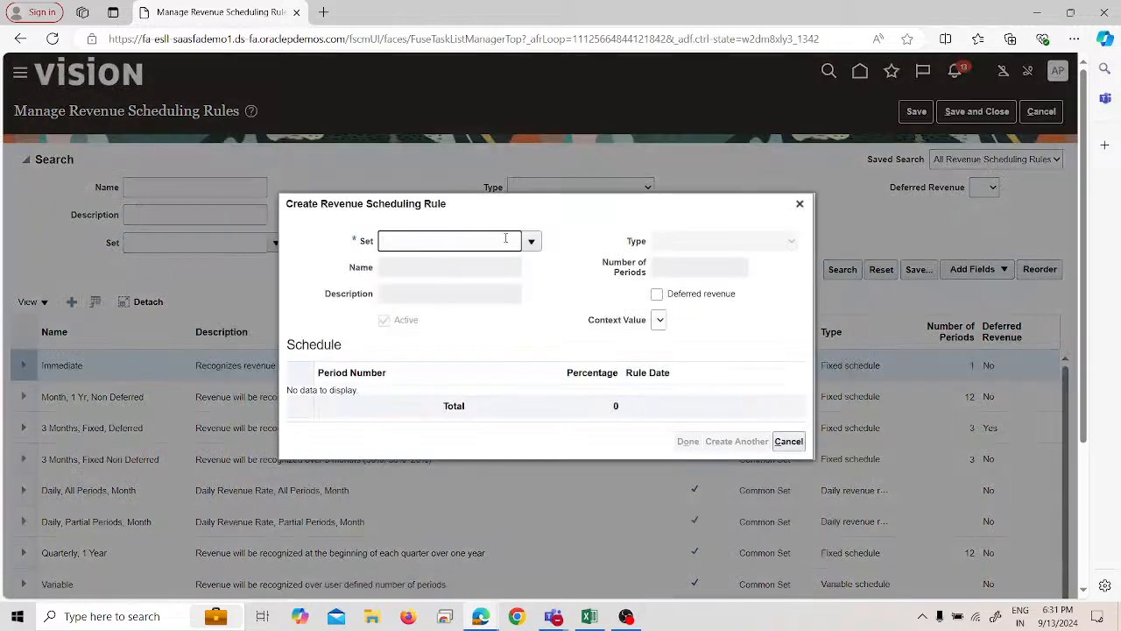
left_click(532, 242)
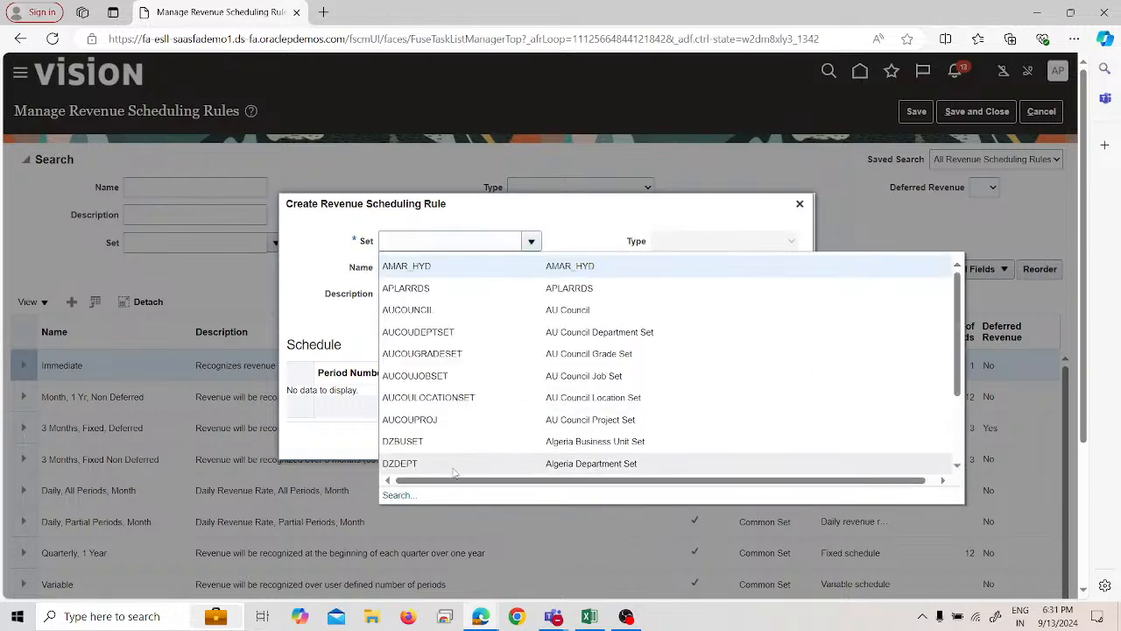
left_click(436, 495)
left_click(300, 278)
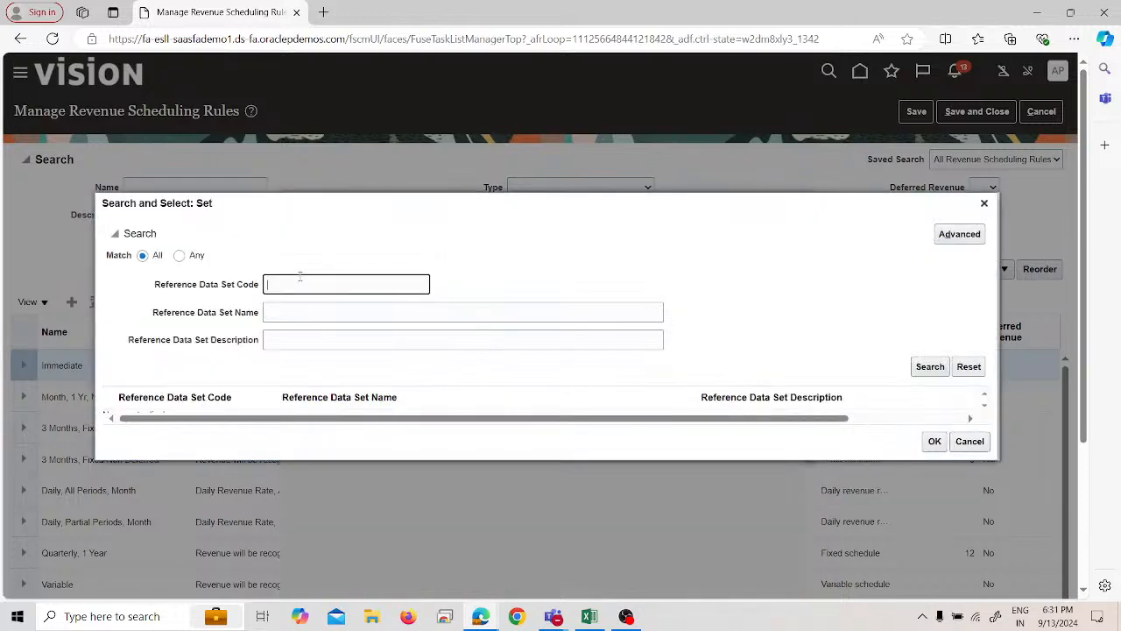
type("Common")
left_click(930, 368)
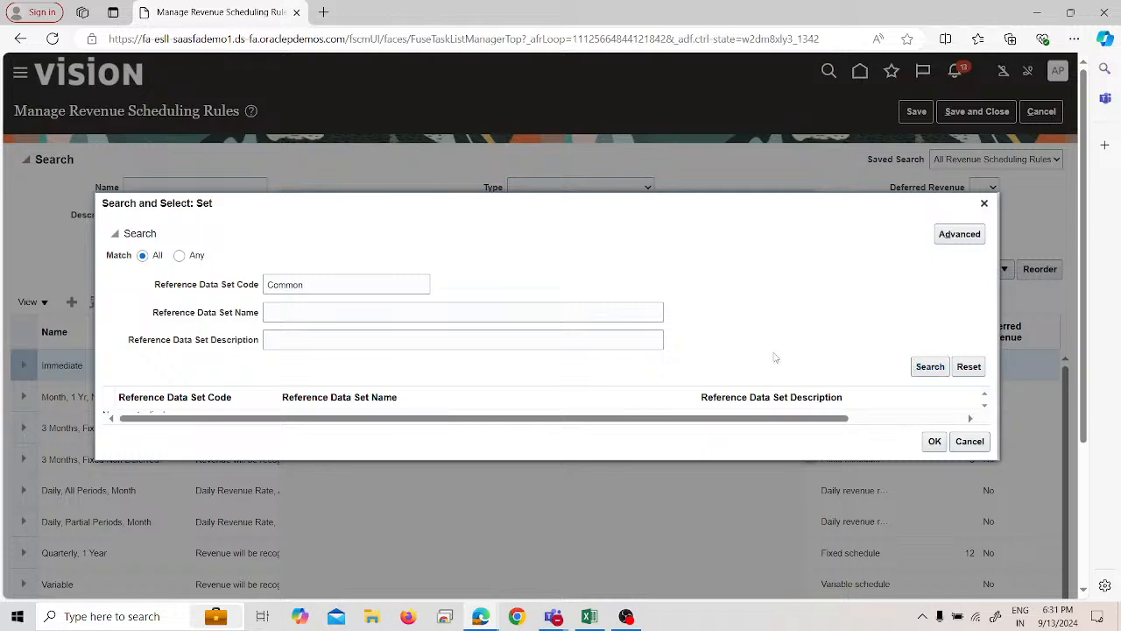
scroll(591, 378, "down", 2)
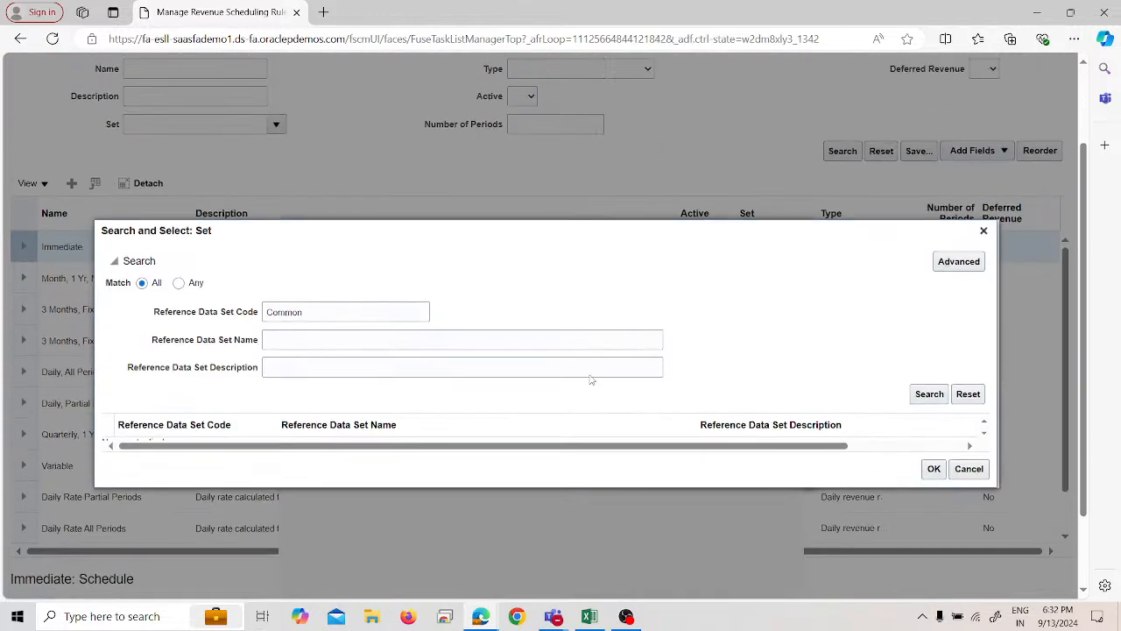
scroll(590, 380, "up", 2)
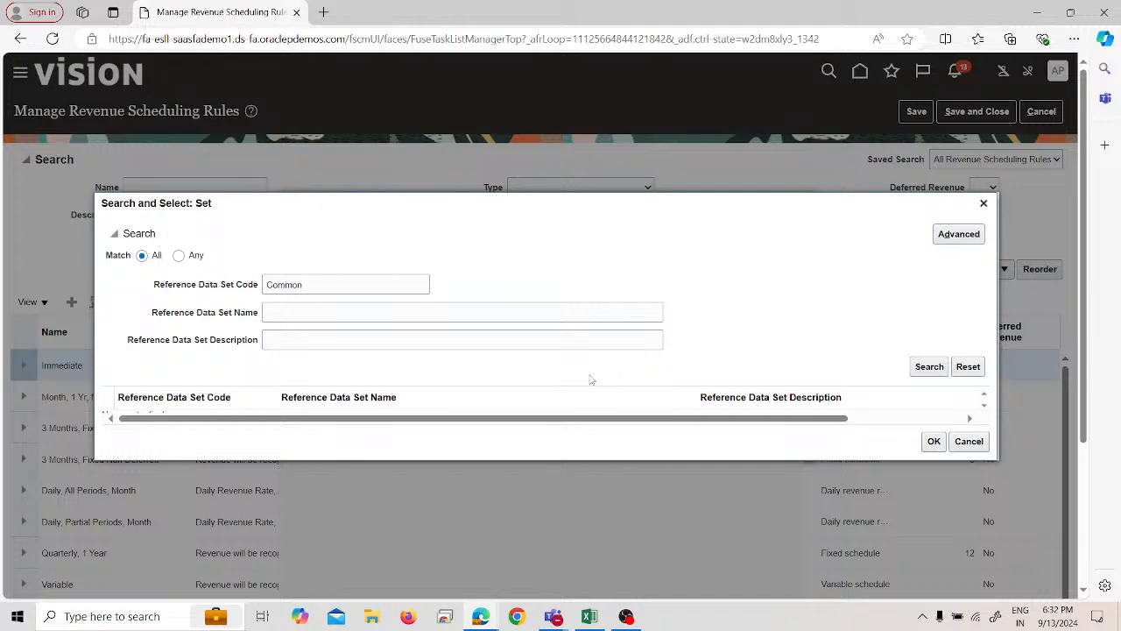
double_click(390, 281)
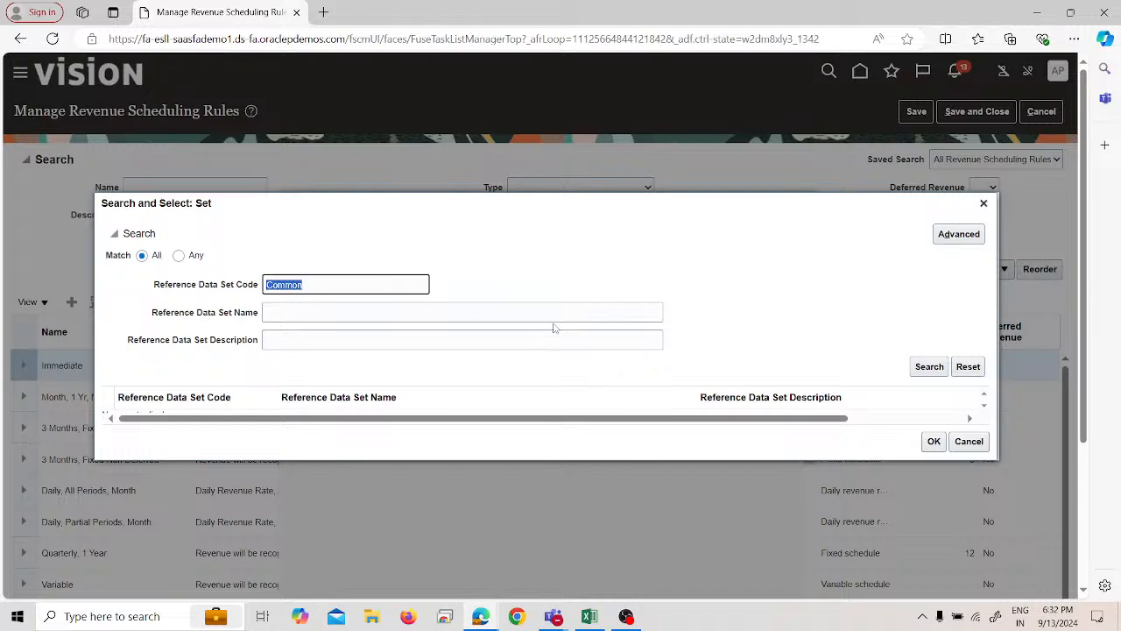
key("BackSpace")
left_click(963, 439)
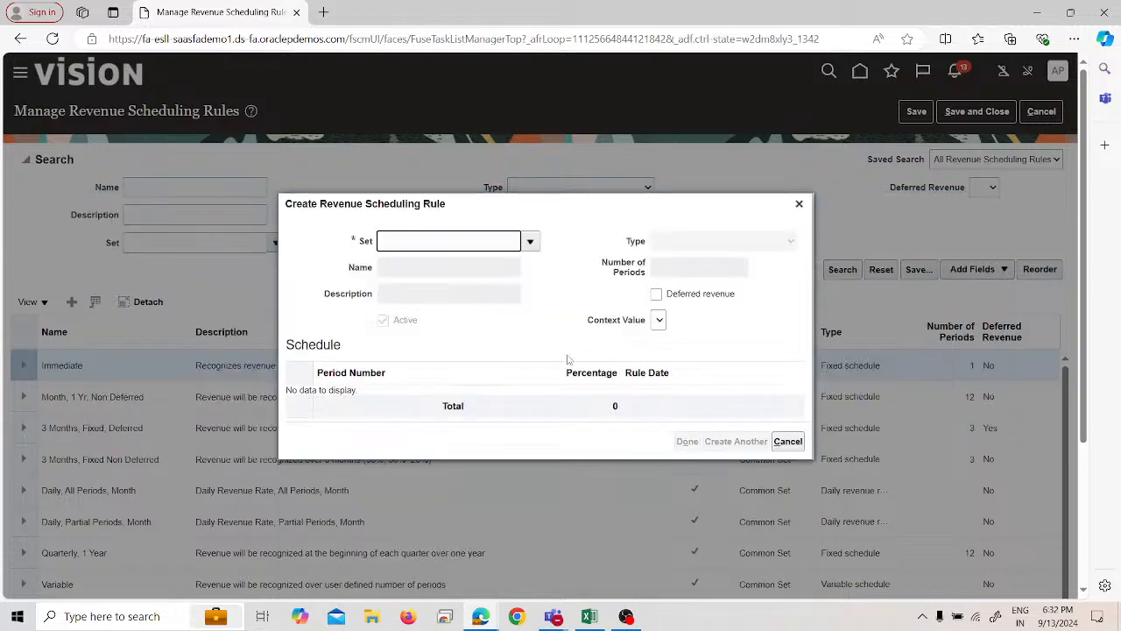
Step: Open the search for the rule's set and run an advanced search for reference data set codes containing Common
left_click(530, 241)
scroll(456, 379, "down", 3)
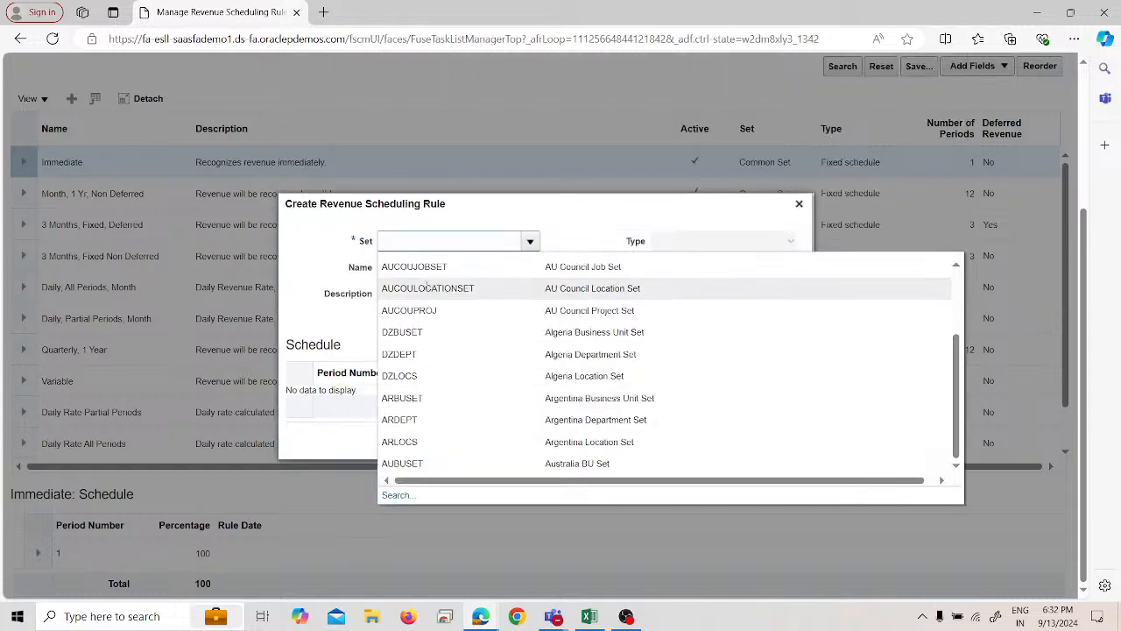
left_click(399, 496)
left_click(376, 286)
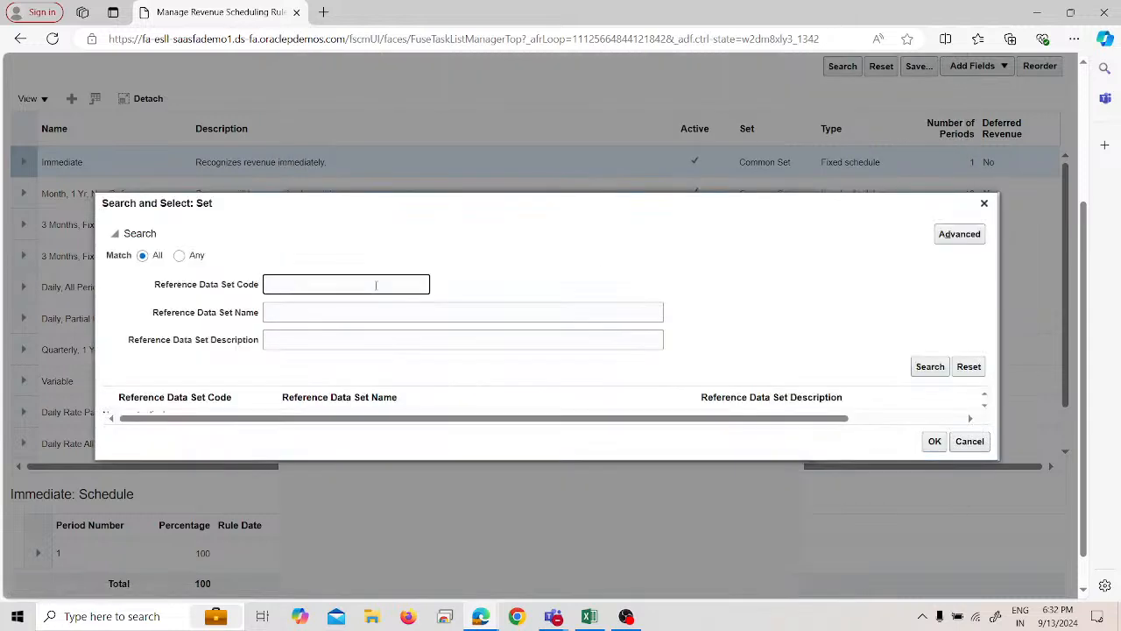
type("Common")
left_click(930, 366)
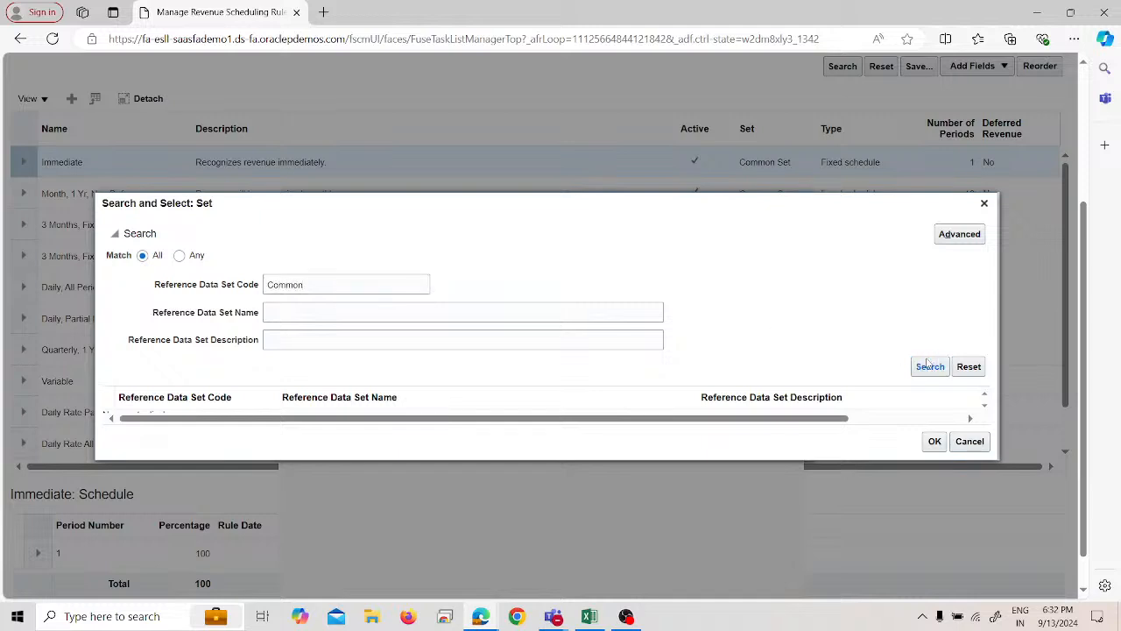
left_click(959, 234)
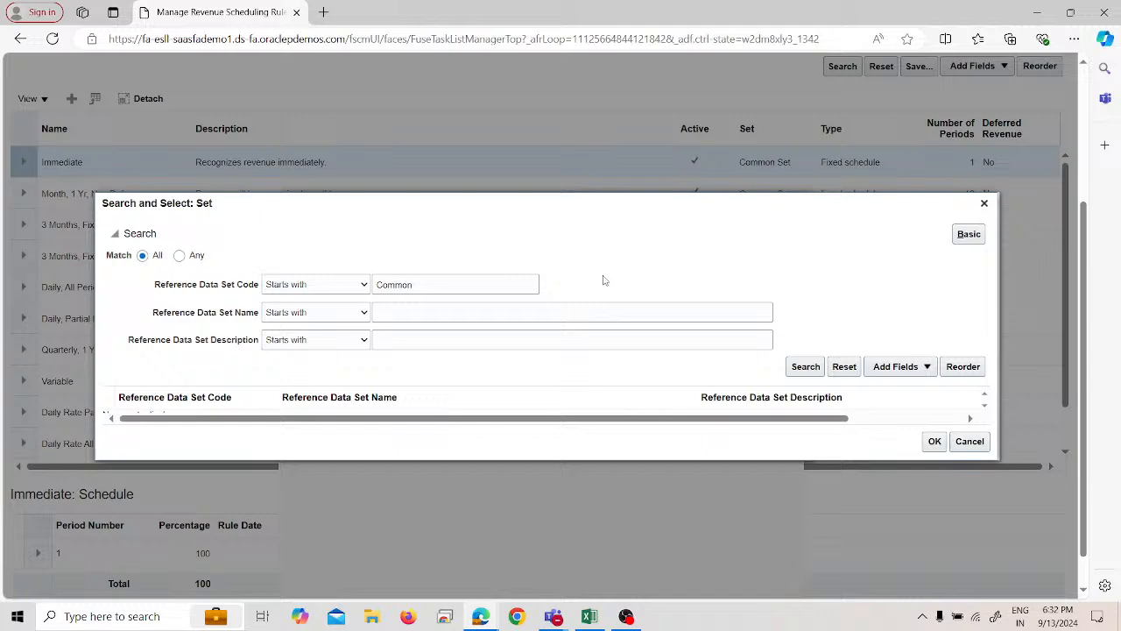
left_click(336, 289)
left_click(295, 482)
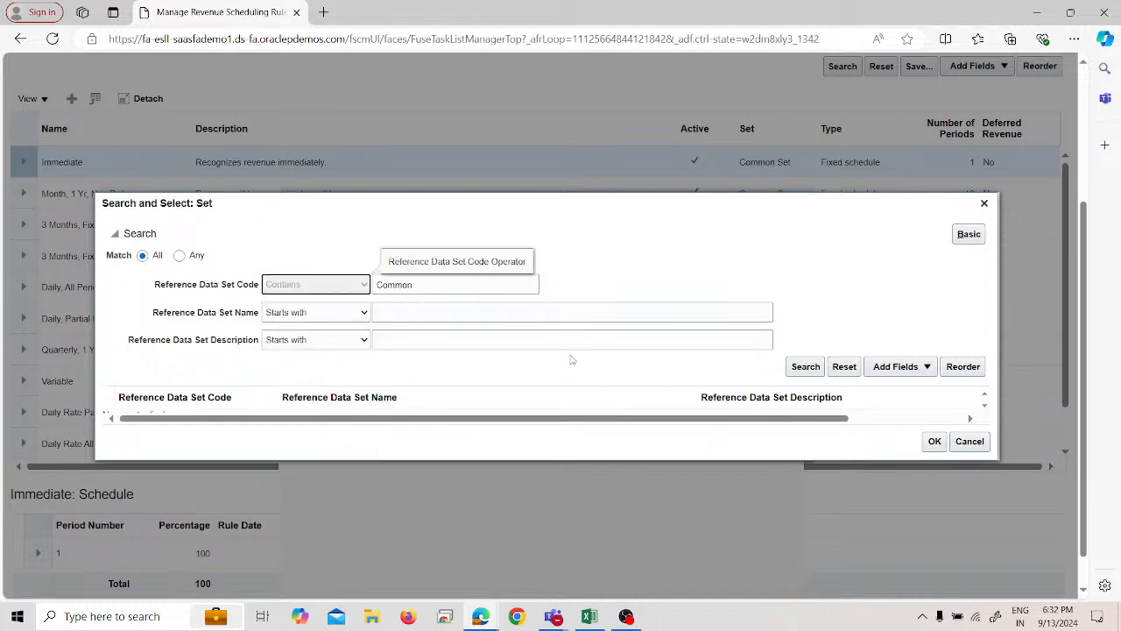
left_click(813, 367)
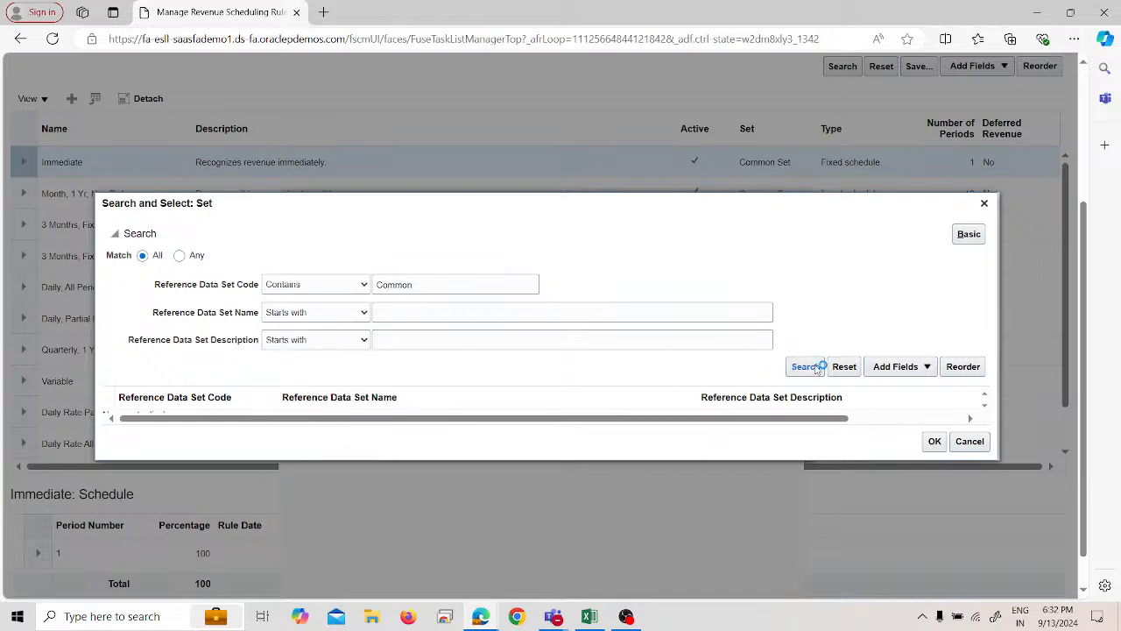
Step: Search instead for reference data set names containing Common and assign Common Set to the new rule
double_click(408, 285)
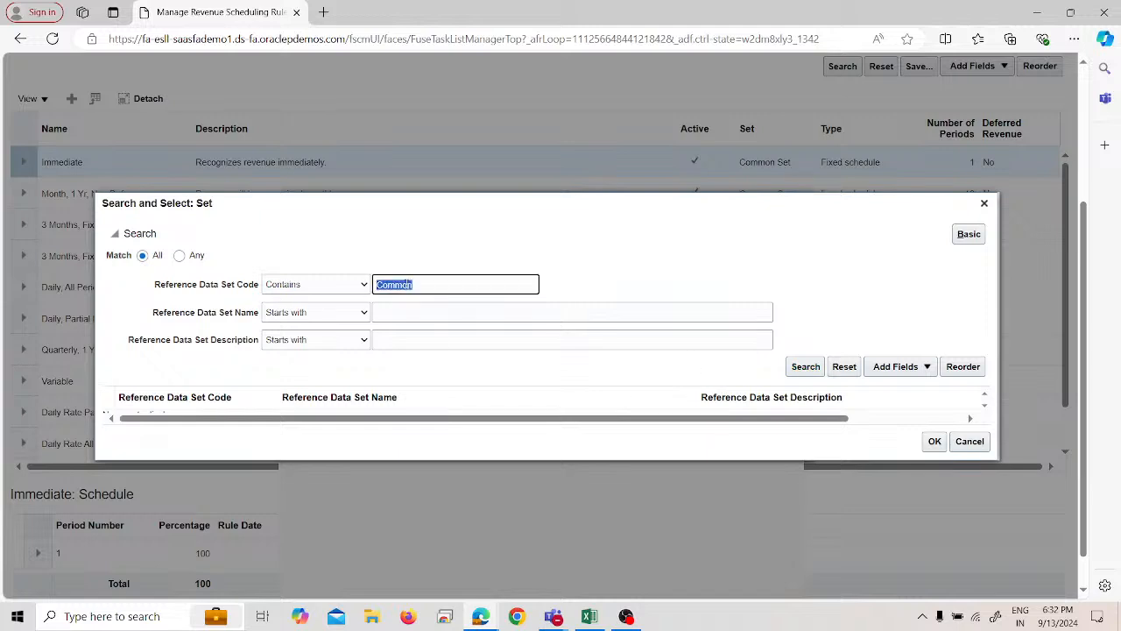
key("ctrl+x")
left_click(423, 311)
key("ctrl+v")
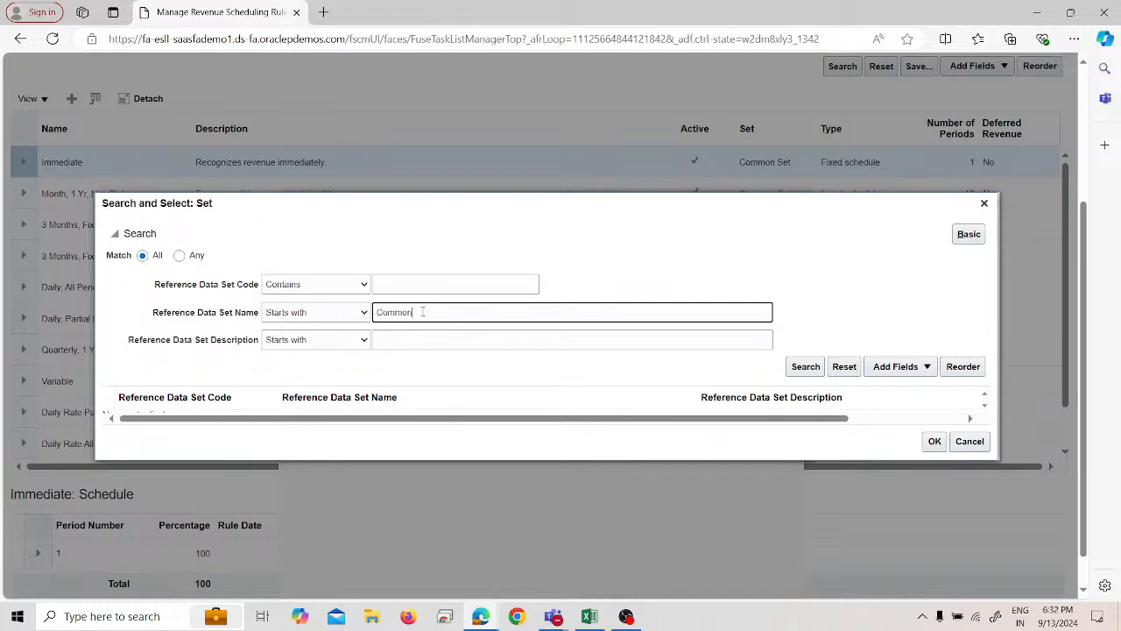
left_click(327, 315)
left_click(313, 492)
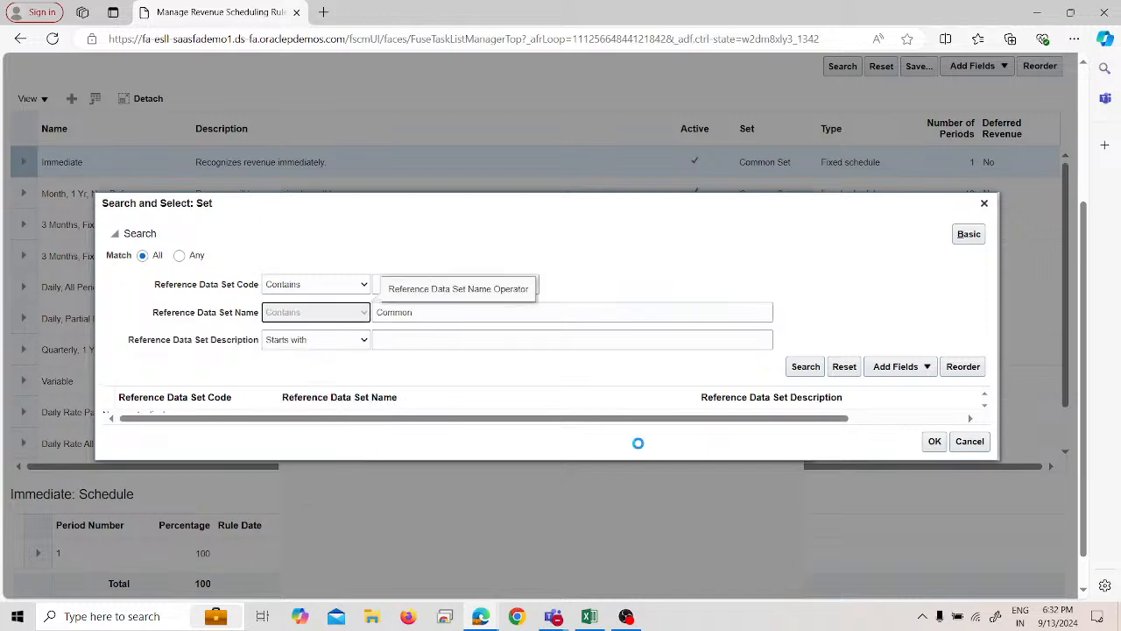
left_click(805, 366)
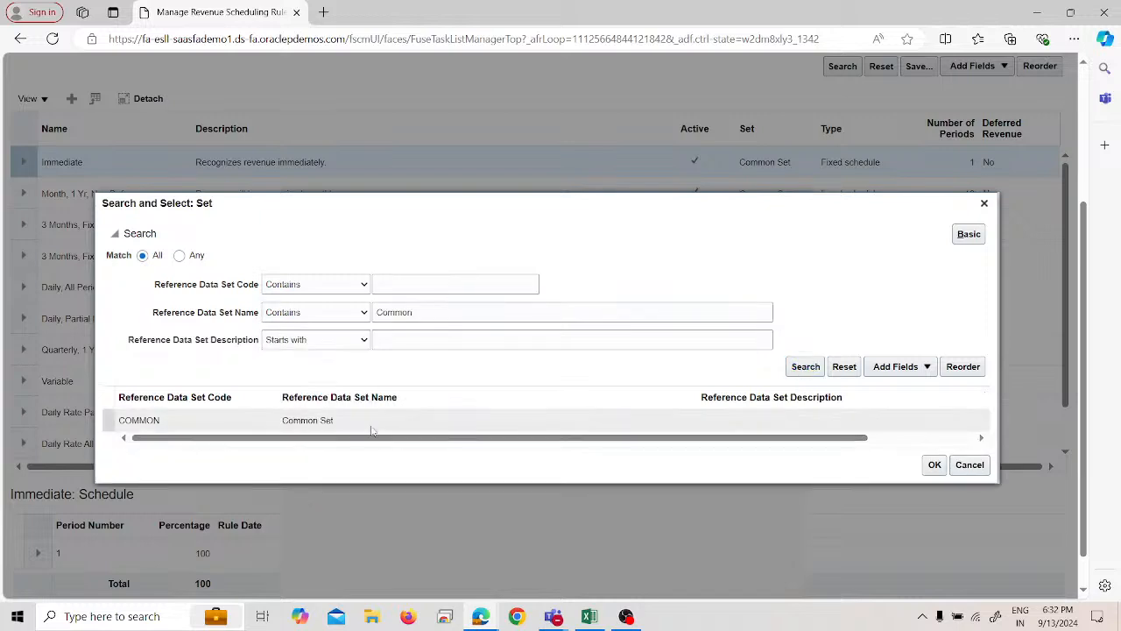
left_click(370, 426)
left_click(934, 464)
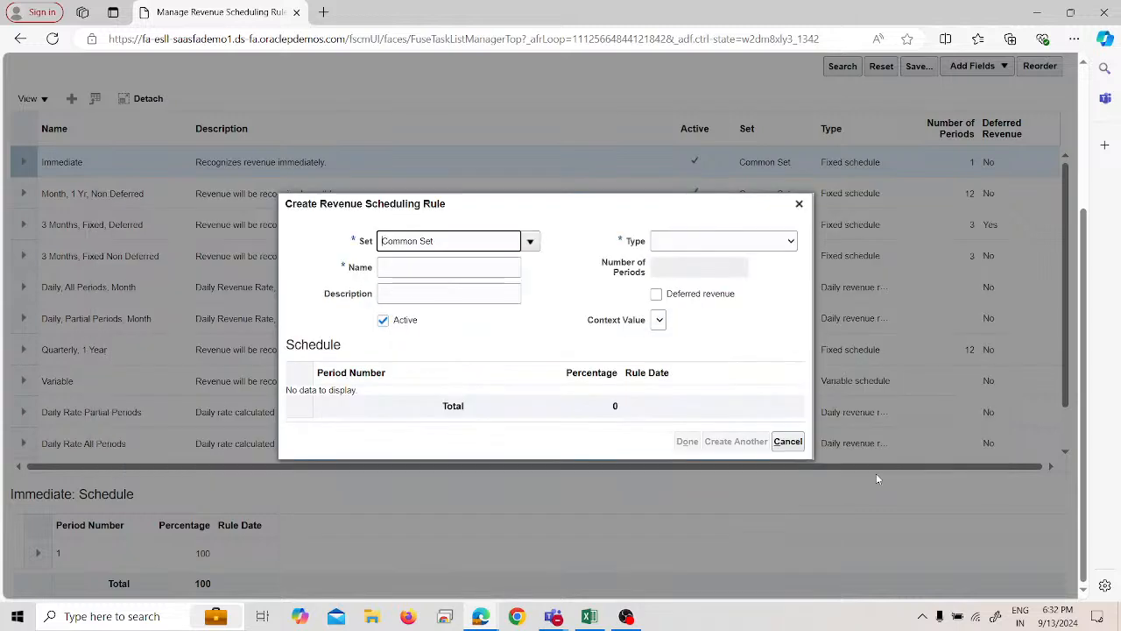
Step: Enter APL 4 Months Contract as both the name and the description of the new revenue scheduling rule
left_click(485, 268)
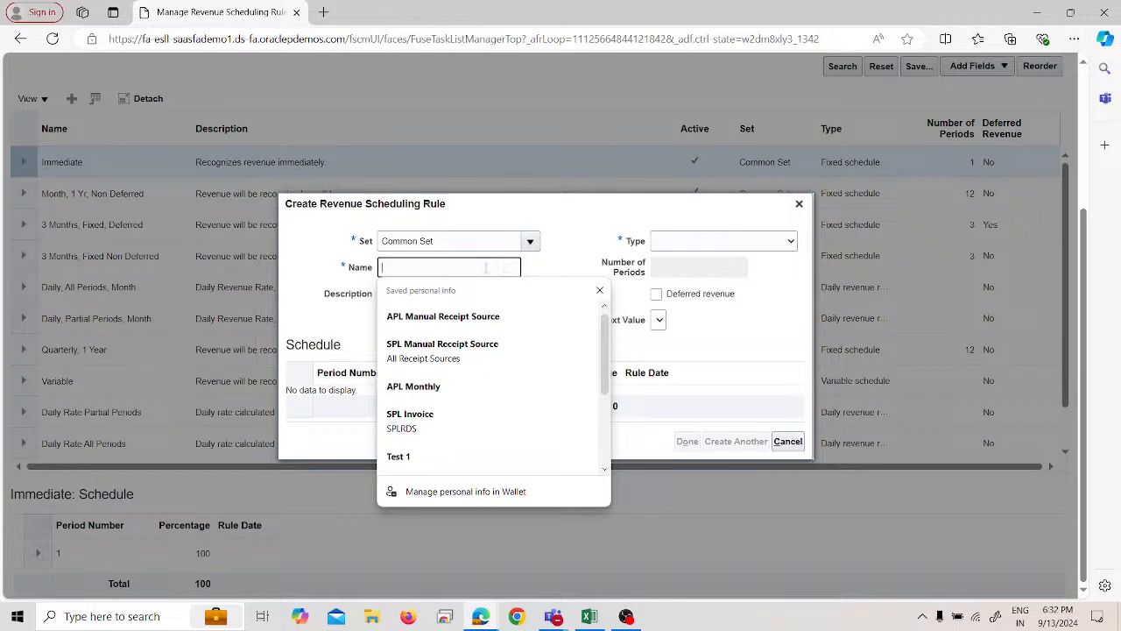
type("APL 4")
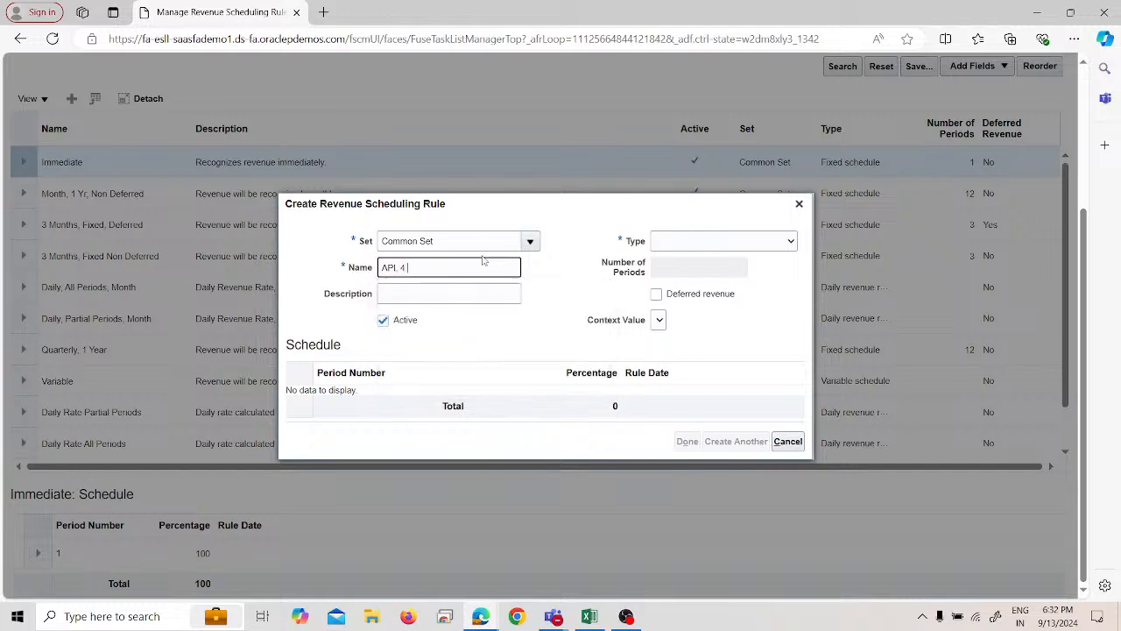
type(" Months Contract")
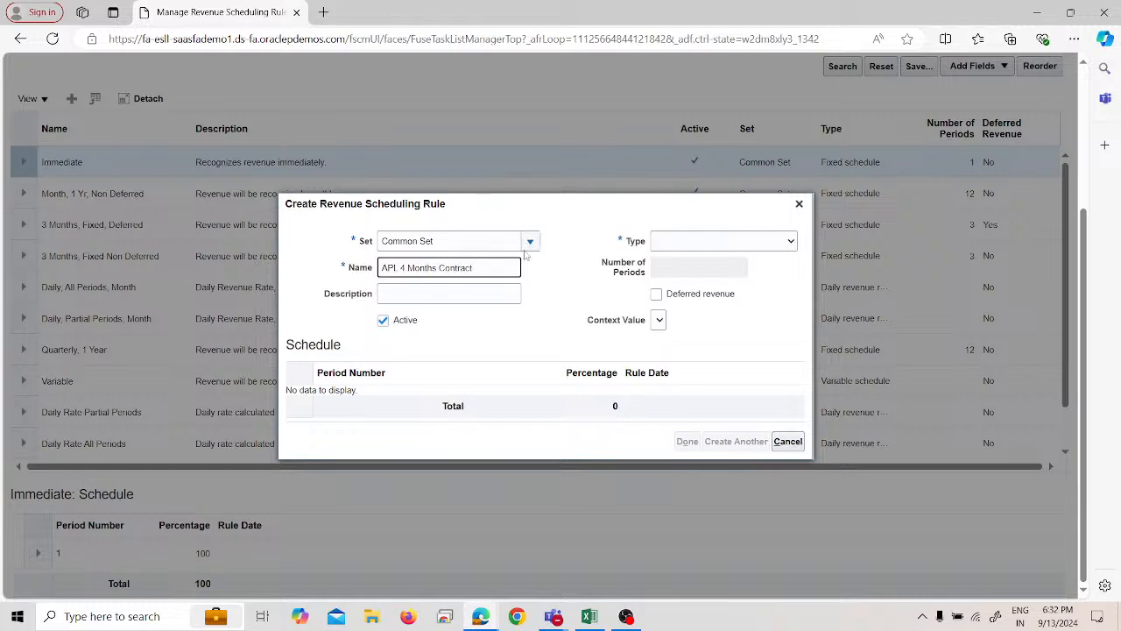
triple_click(486, 267)
key("ctrl+c")
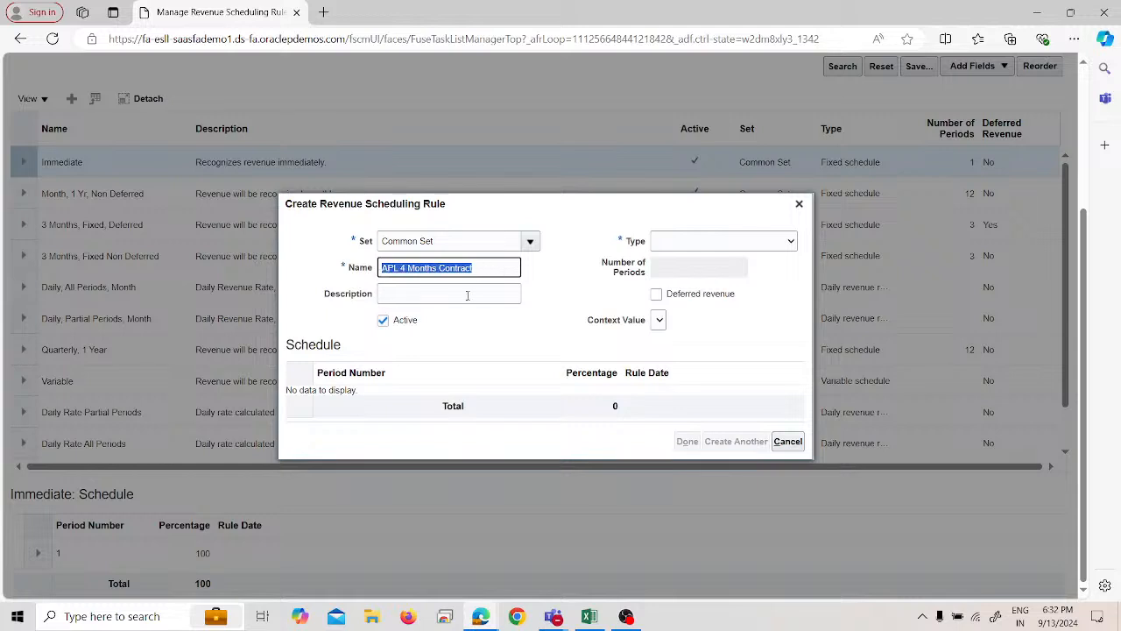
left_click(467, 294)
key("ctrl+v")
Step: Set the rule's type to Fixed schedule with 4 periods and generate its period schedule
left_click(711, 244)
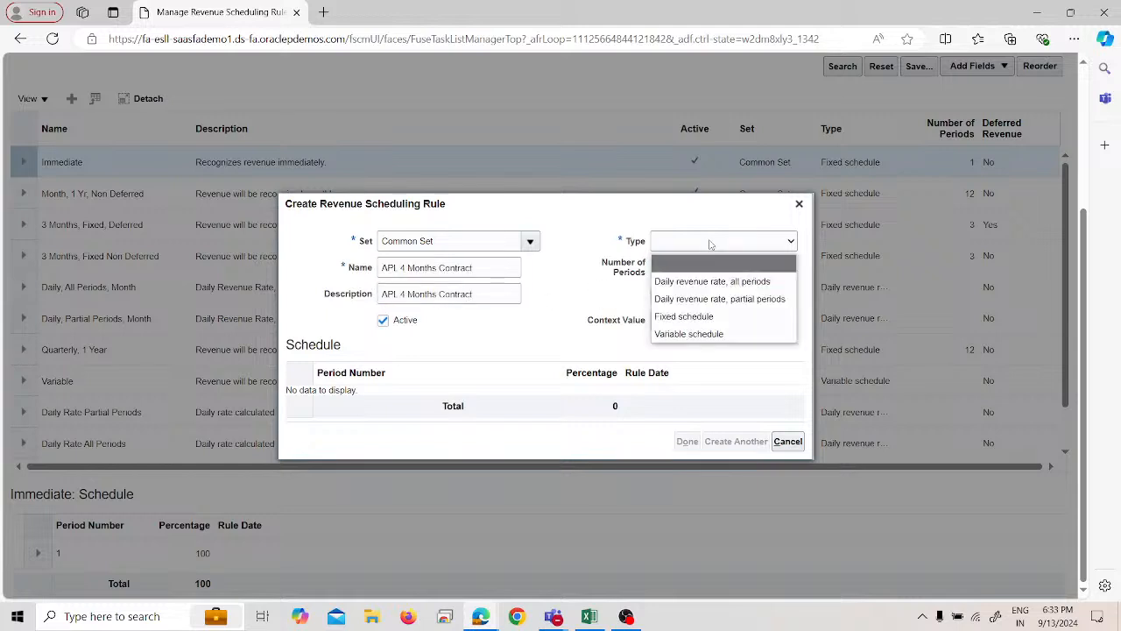
left_click(712, 318)
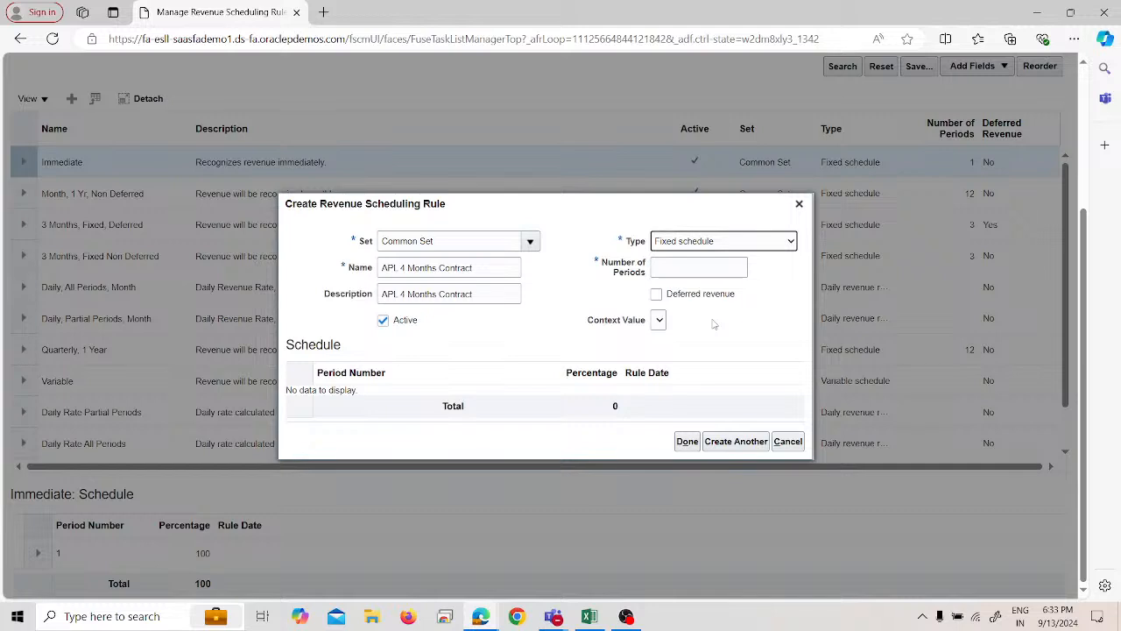
left_click(703, 270)
type("4")
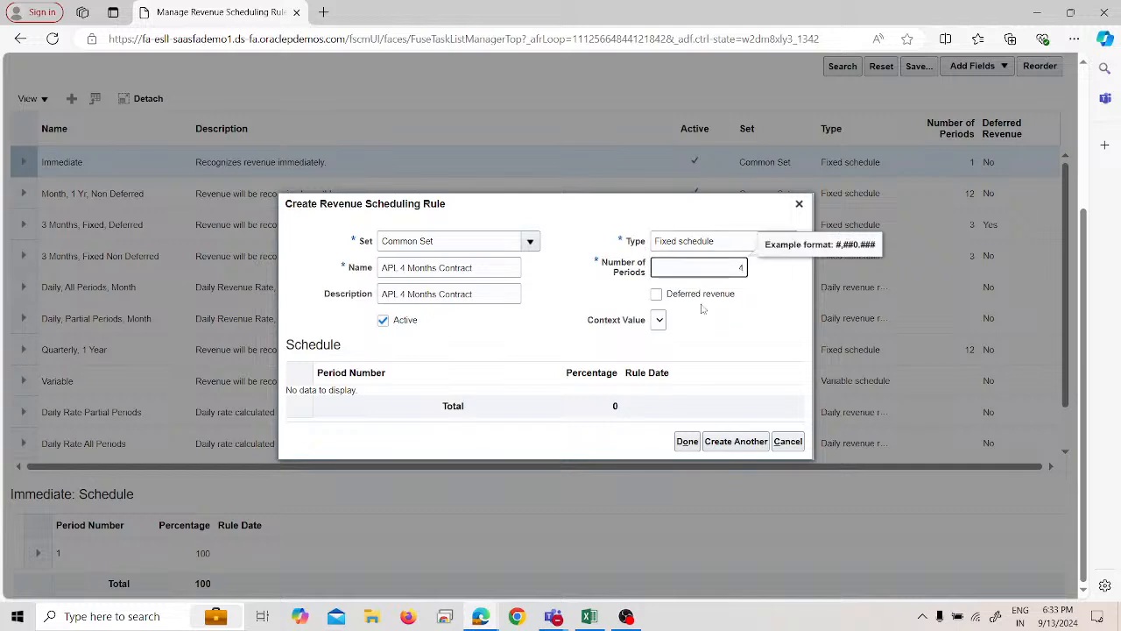
left_click(702, 309)
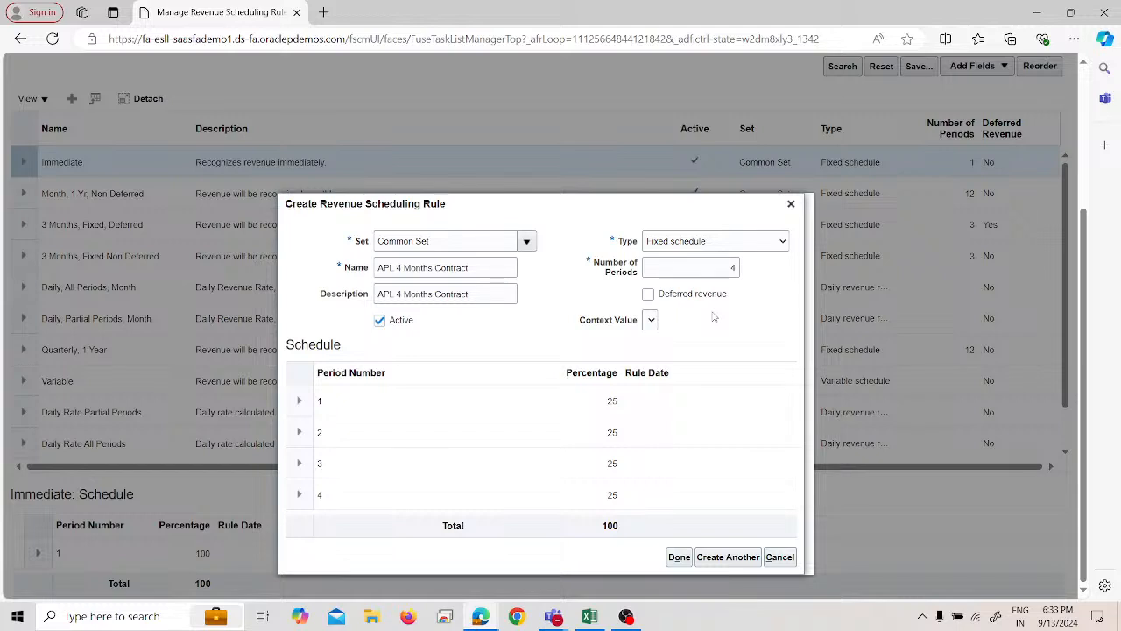
Step: Review the percentages in the rule's period schedule, finish creating the rule, and save and close the revenue scheduling rules
left_click(356, 398)
left_click(408, 364)
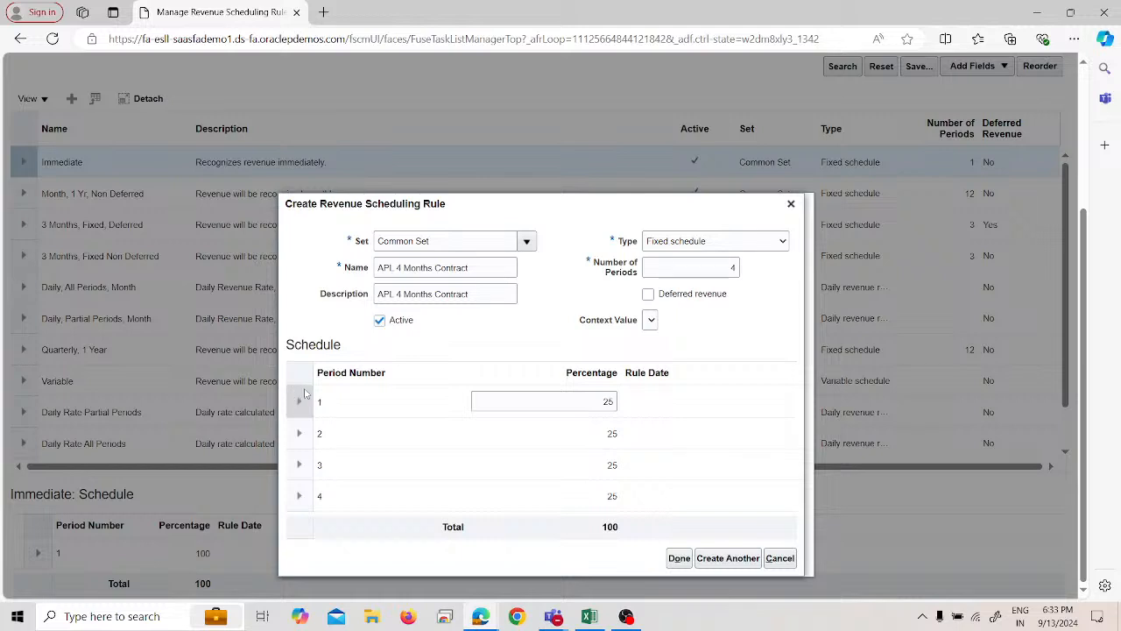
double_click(526, 403)
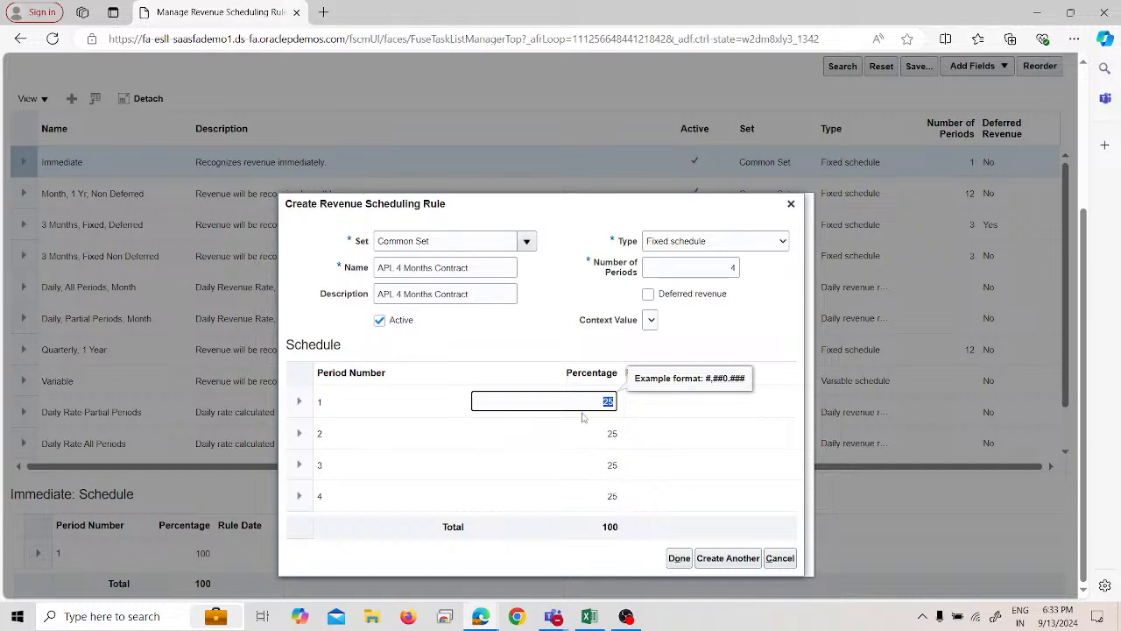
left_click(574, 354)
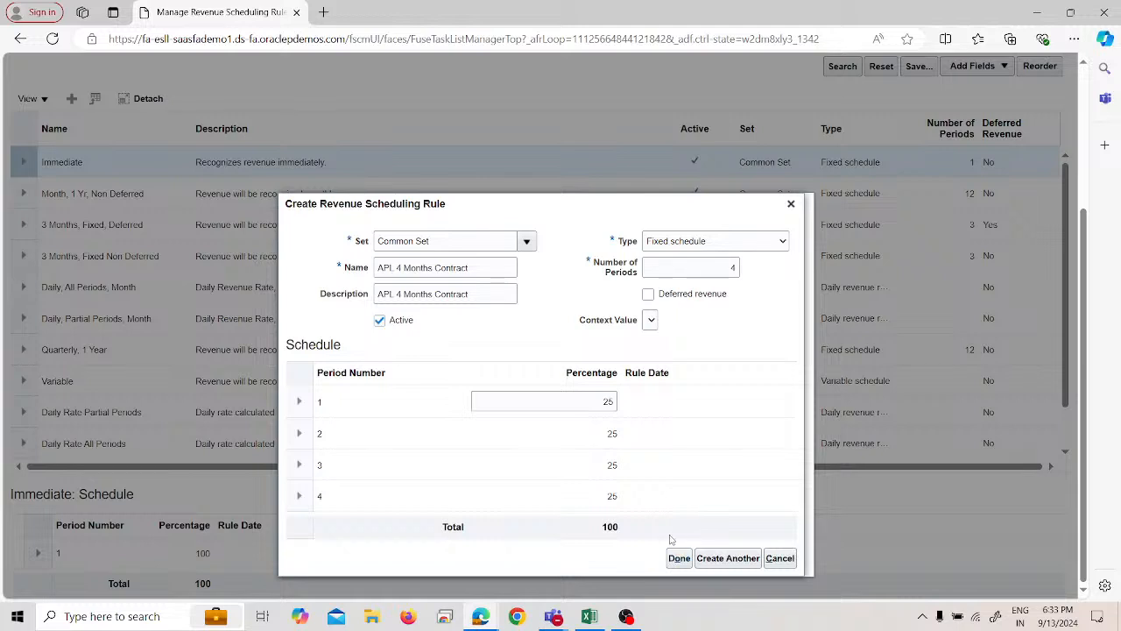
left_click(589, 394)
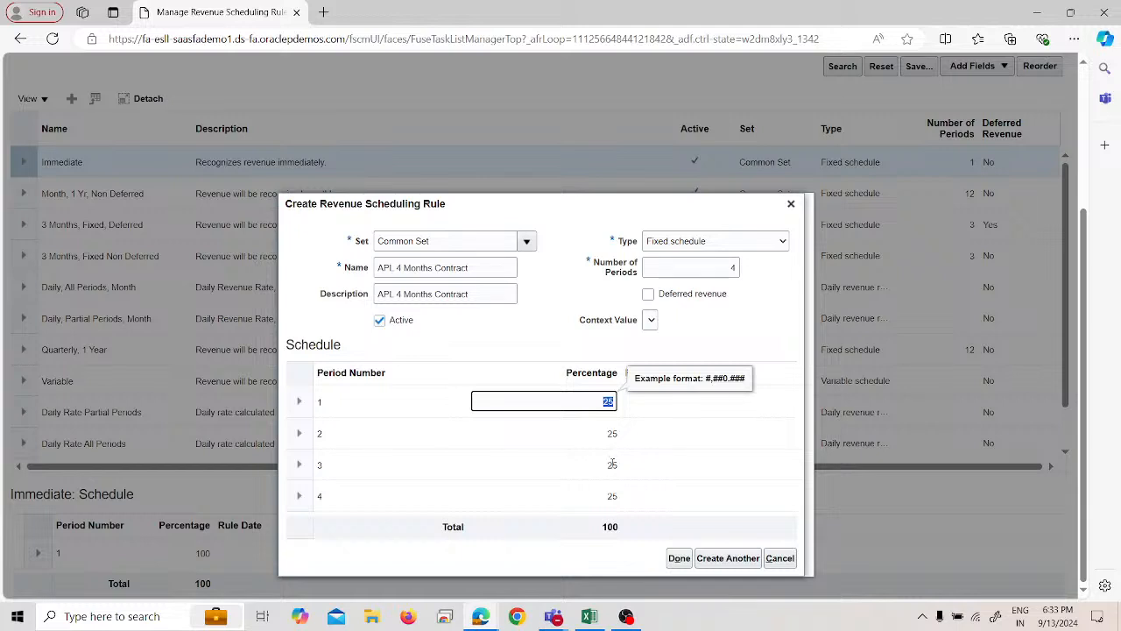
left_click(666, 350)
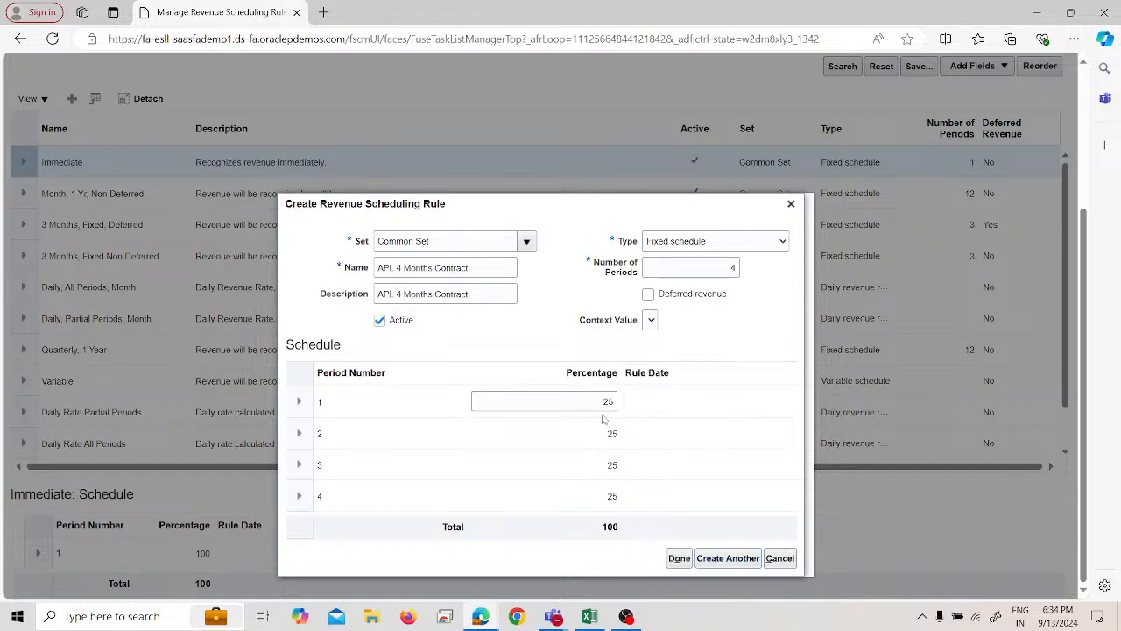
left_click(673, 558)
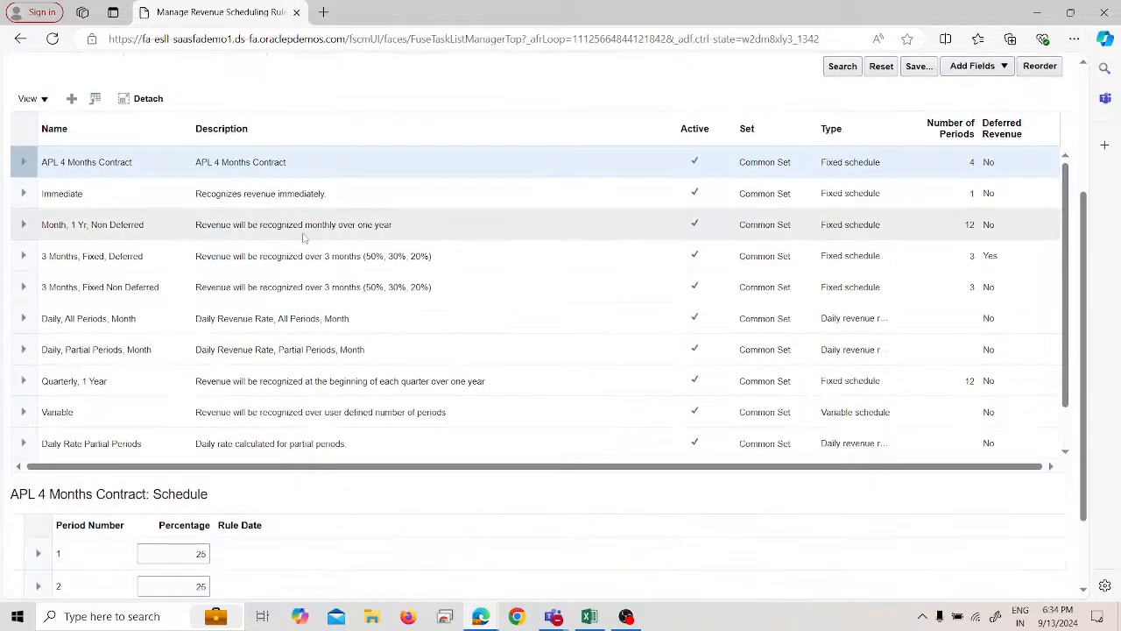
scroll(336, 156, "up", 1)
scroll(336, 155, "up", 2)
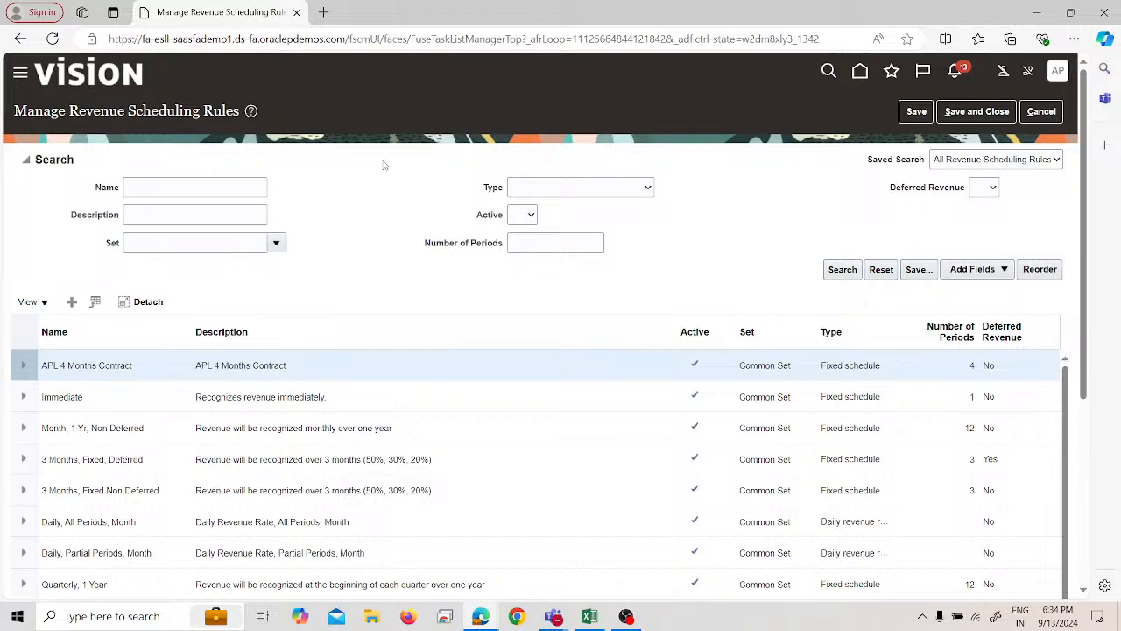
left_click(993, 117)
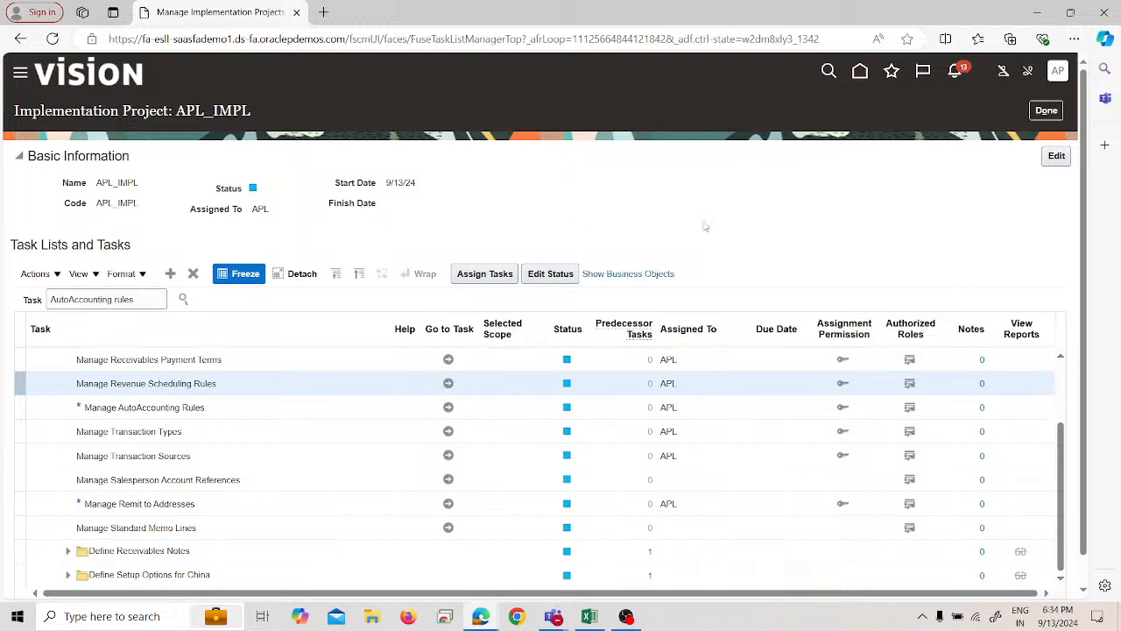
Step: Leave the implementation project, go to Receivables Billing, and start creating a transaction
left_click(1045, 112)
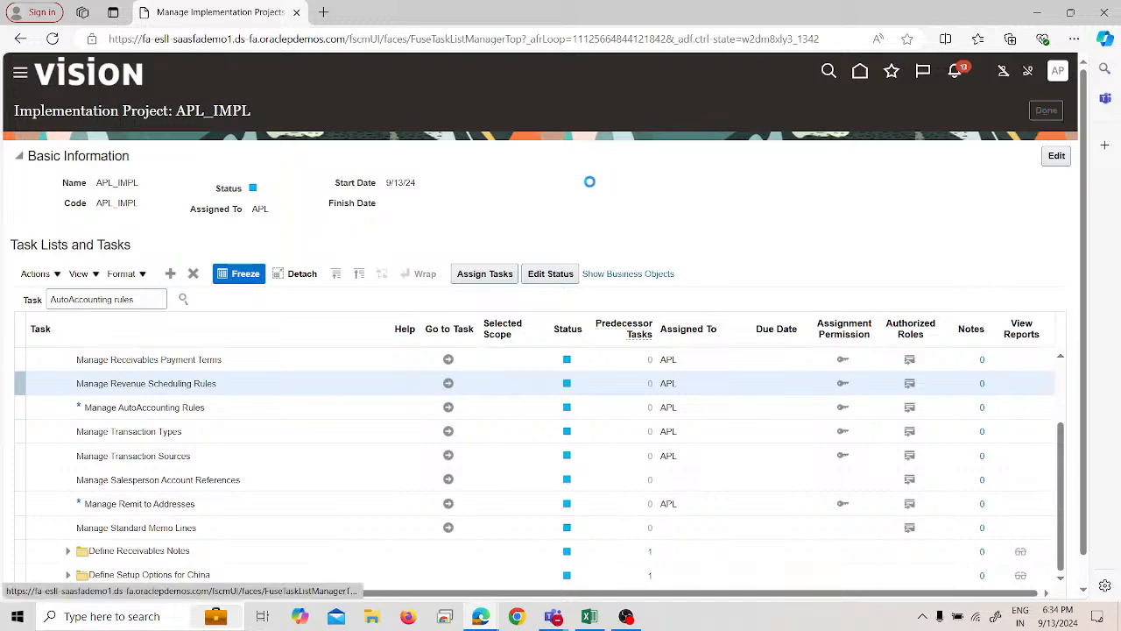
left_click(19, 77)
scroll(222, 344, "down", 4)
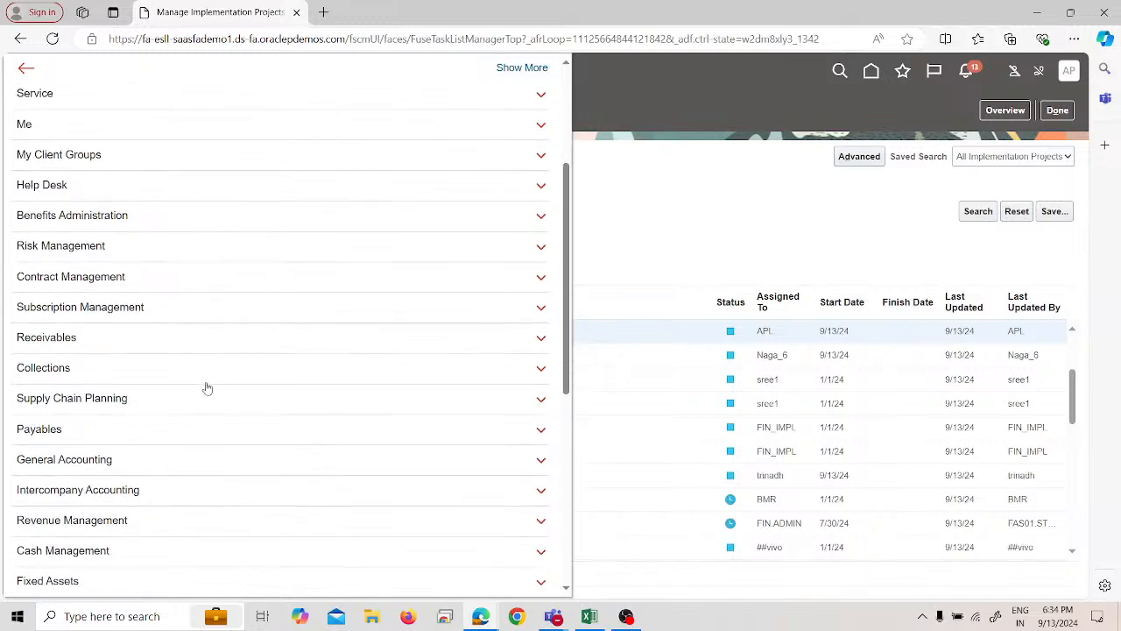
left_click(133, 266)
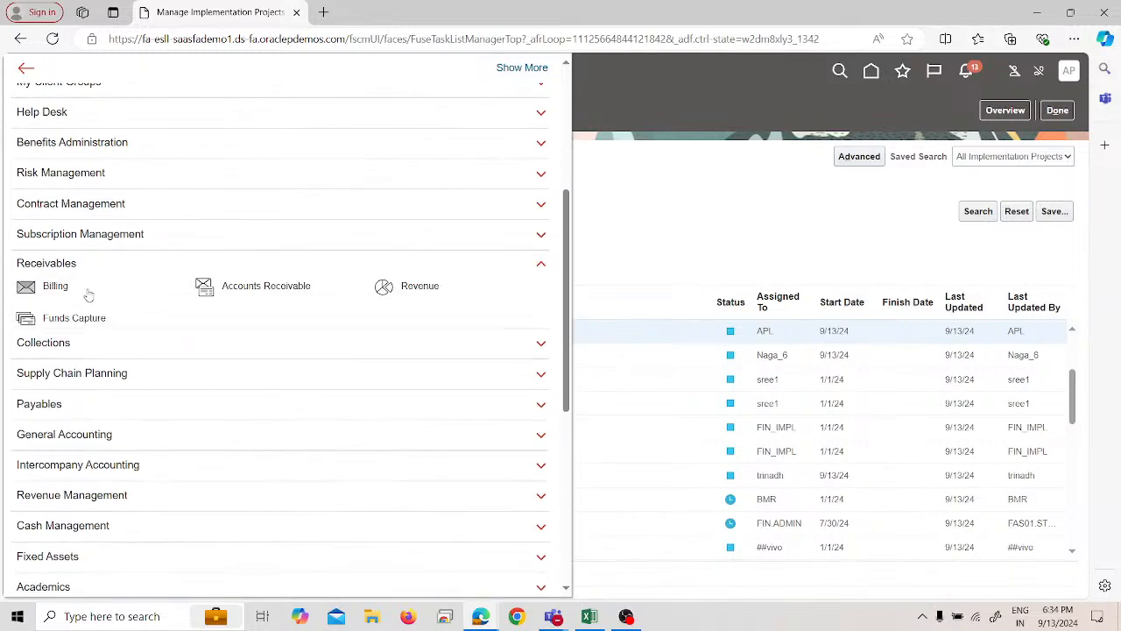
left_click(61, 287)
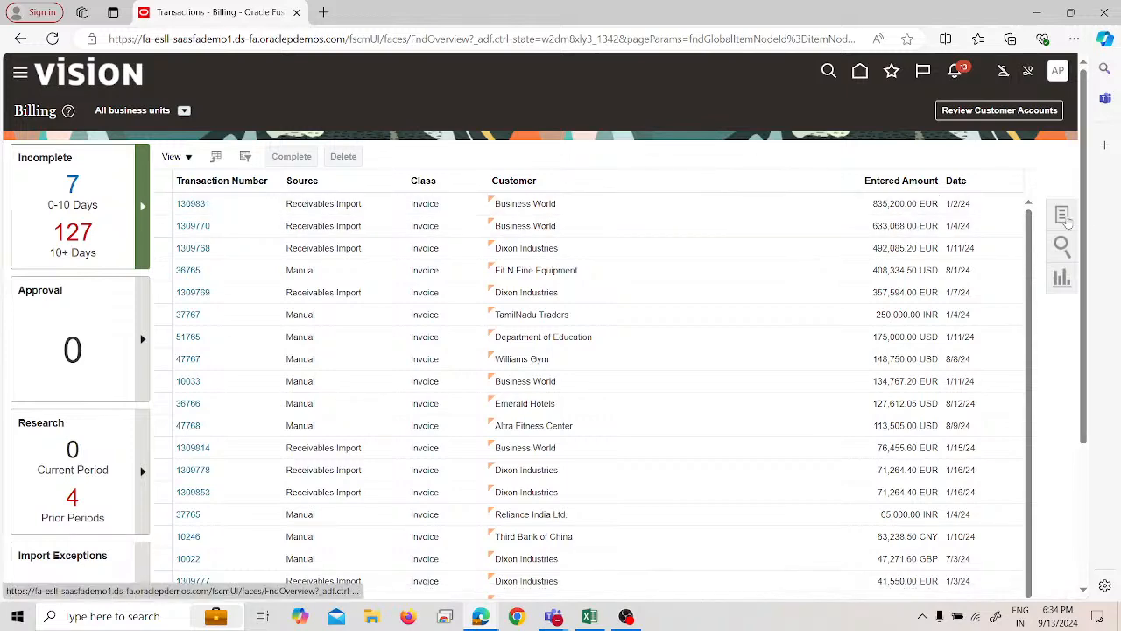
left_click(1064, 216)
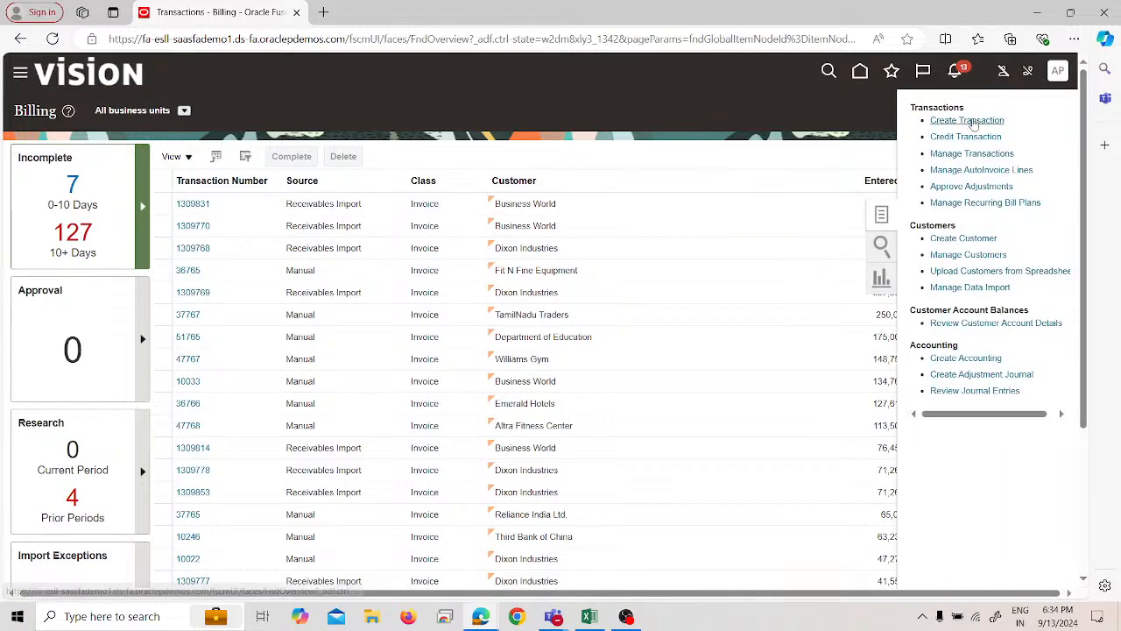
left_click(972, 120)
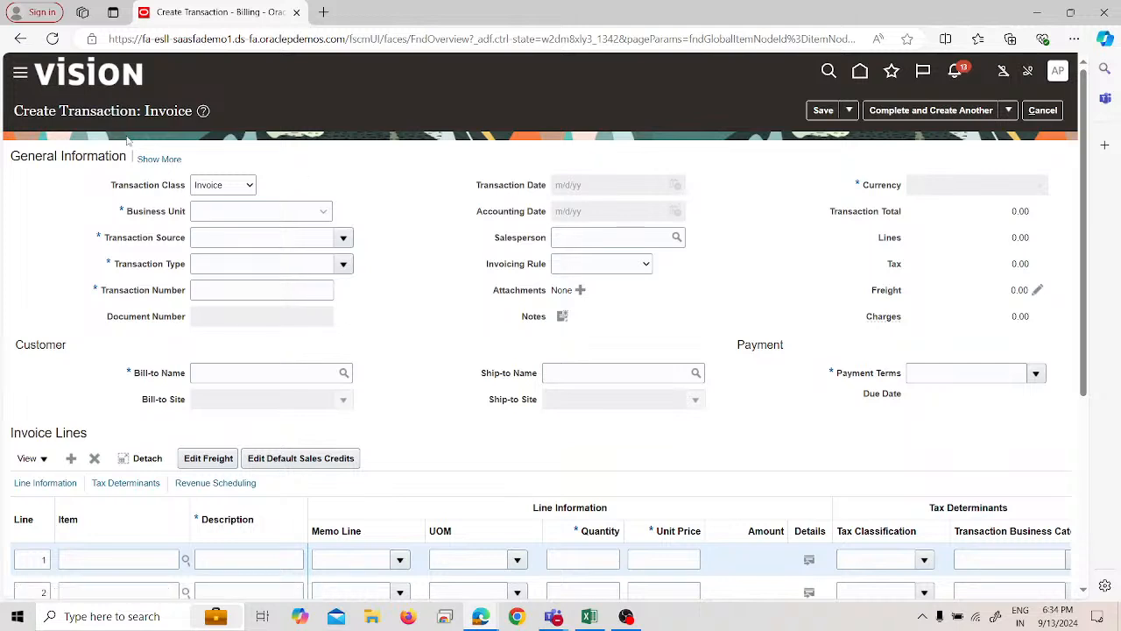
Step: Set the invoice's business unit to APL US Business Unit and both its transaction source and transaction type to APL Invoice
left_click(247, 210)
left_click(282, 243)
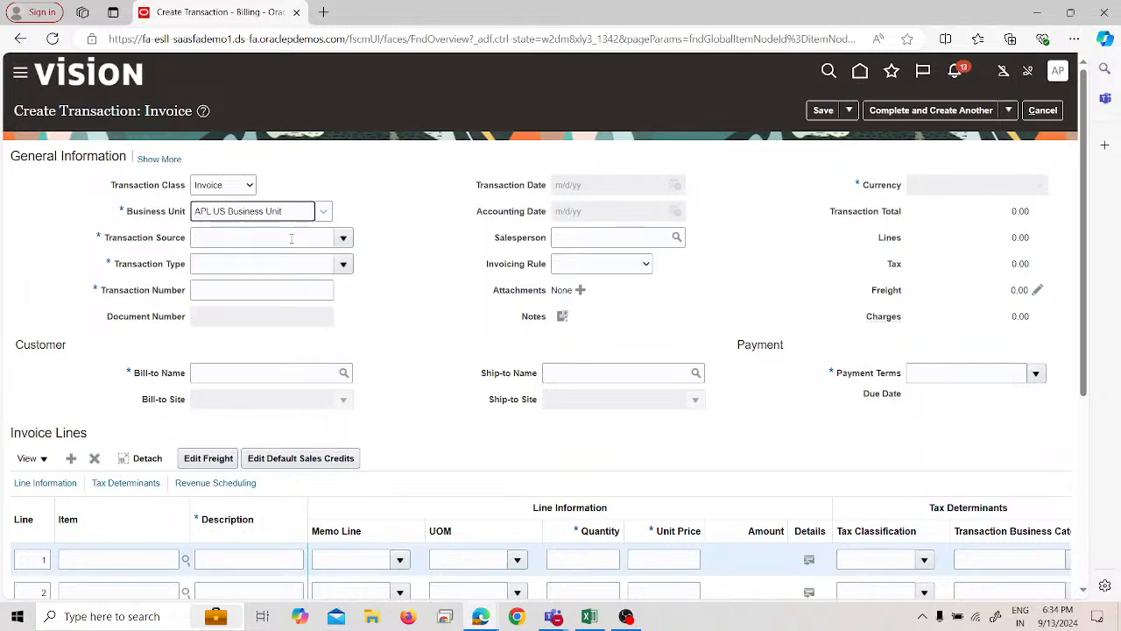
left_click(345, 237)
left_click(324, 257)
left_click(343, 264)
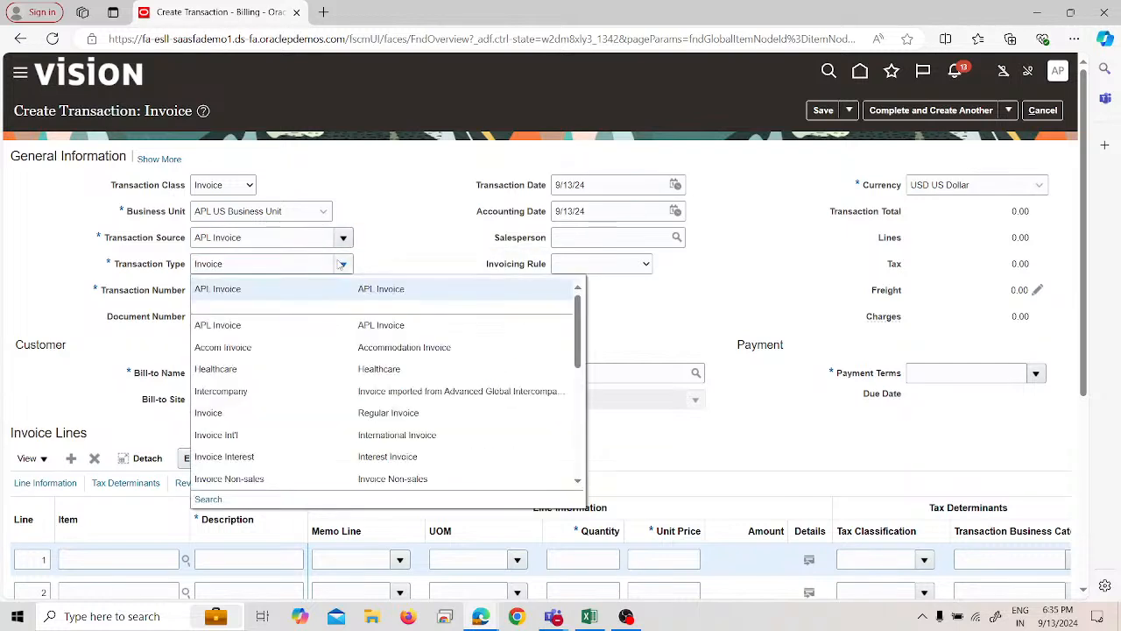
left_click(316, 289)
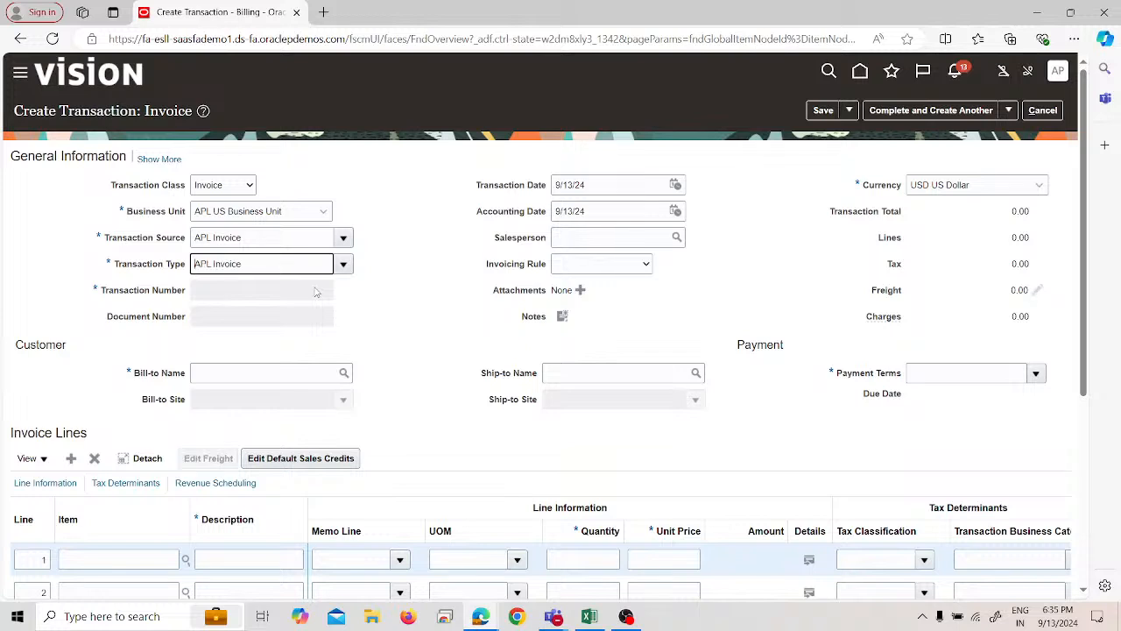
Step: Set the invoice's bill-to customer to APL Customer and its invoicing rule to In Advance
left_click(394, 305)
left_click(264, 371)
type("ap")
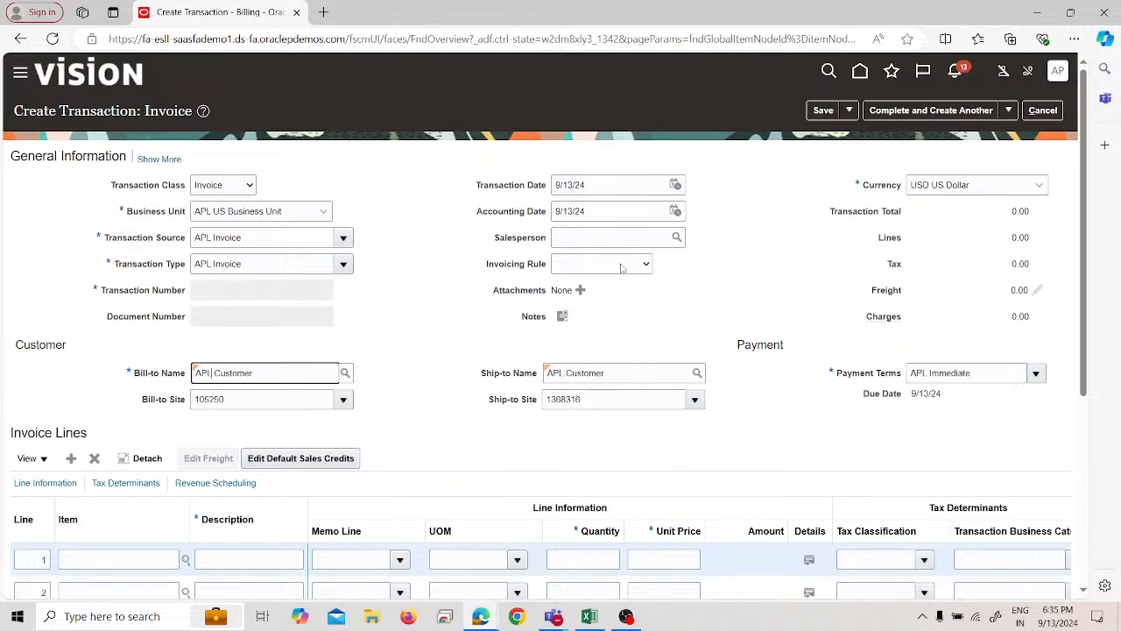
left_click(621, 268)
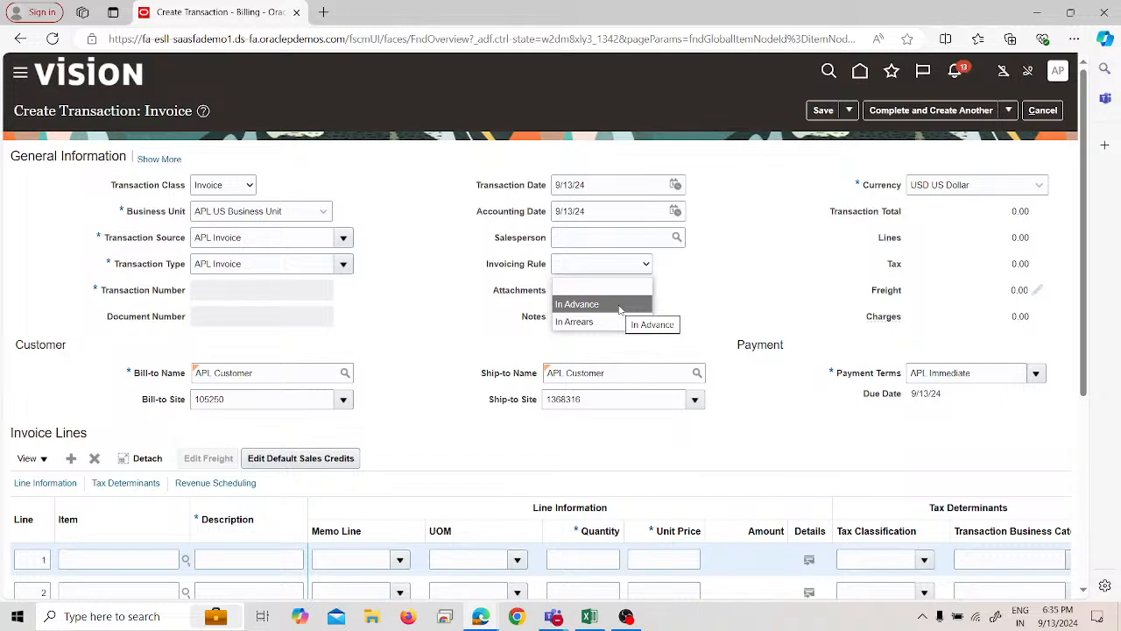
left_click(702, 322)
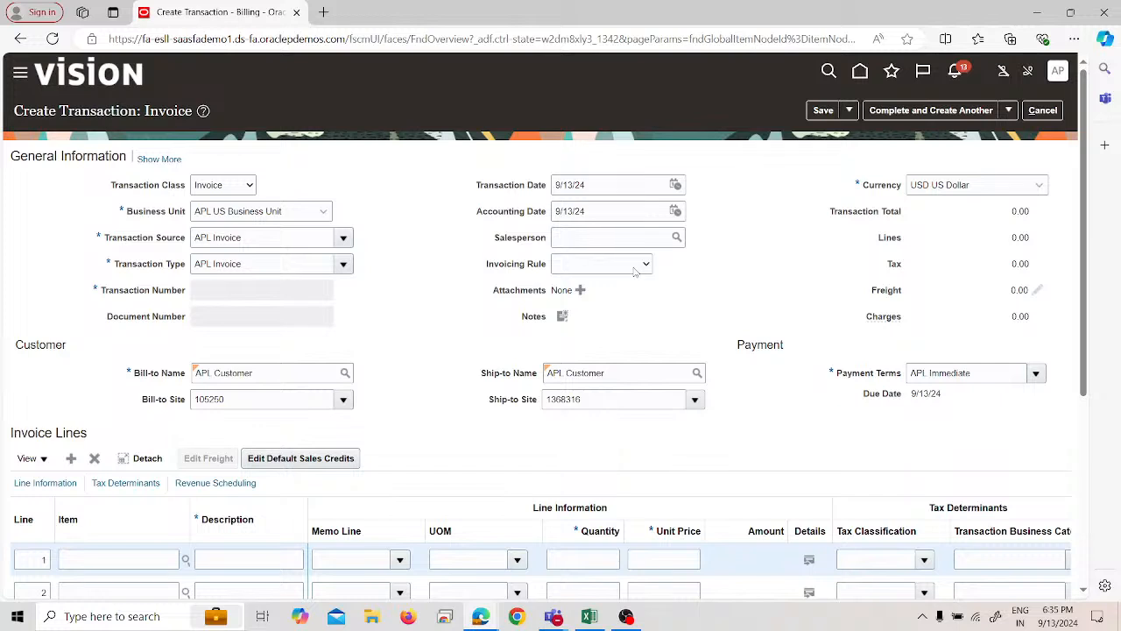
left_click(634, 267)
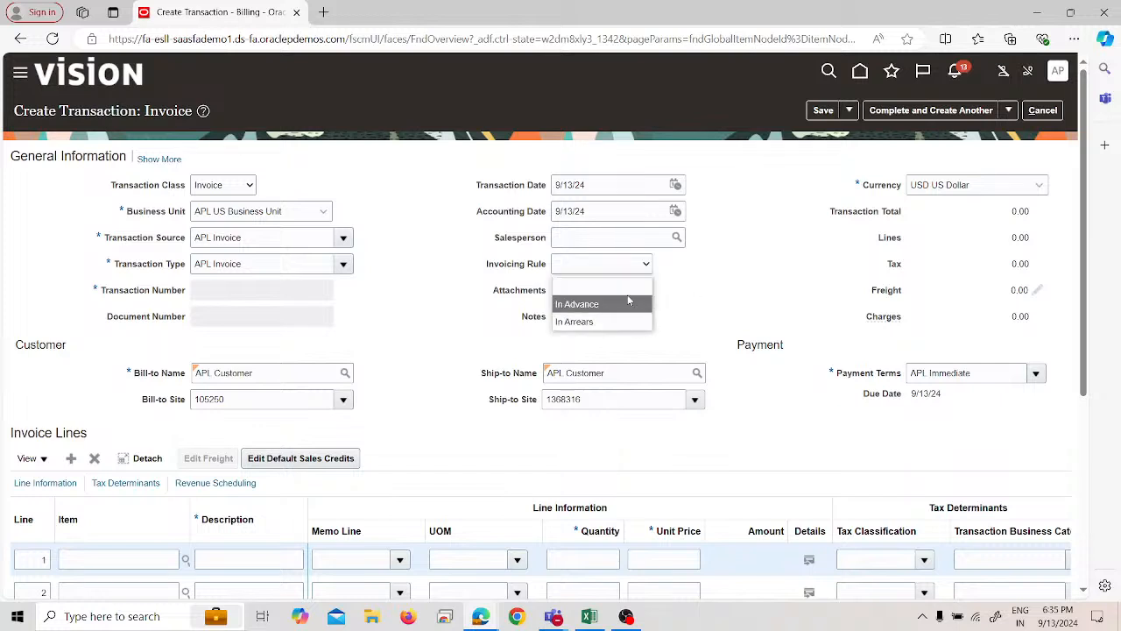
left_click(627, 303)
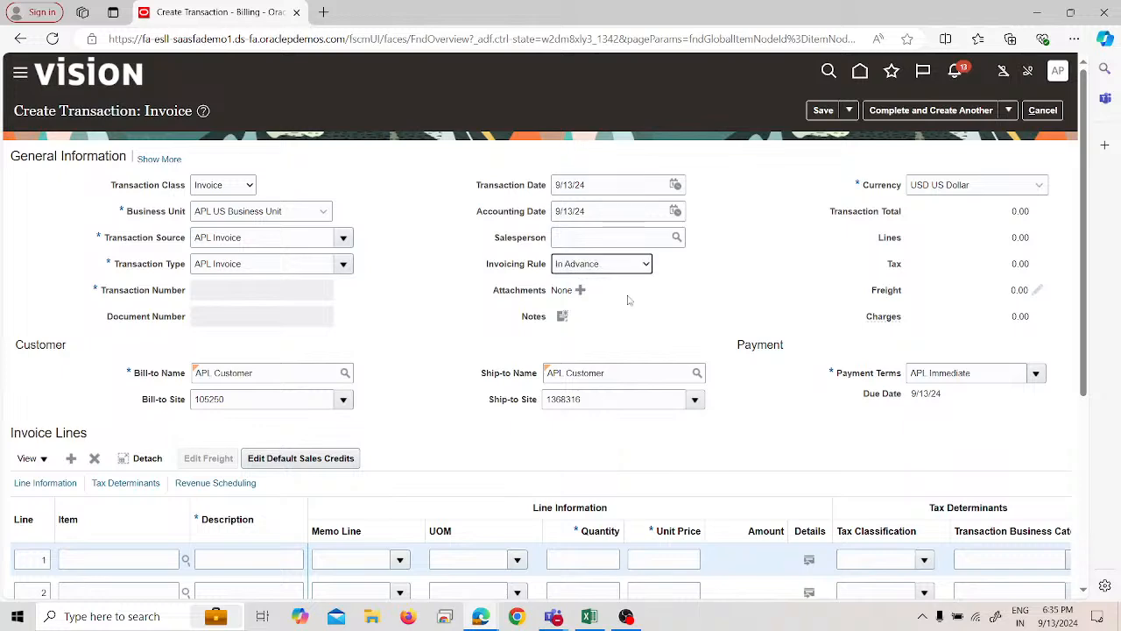
Step: Assign the APL 4 Months Contract revenue scheduling rule to invoice line 1
scroll(633, 311, "down", 3)
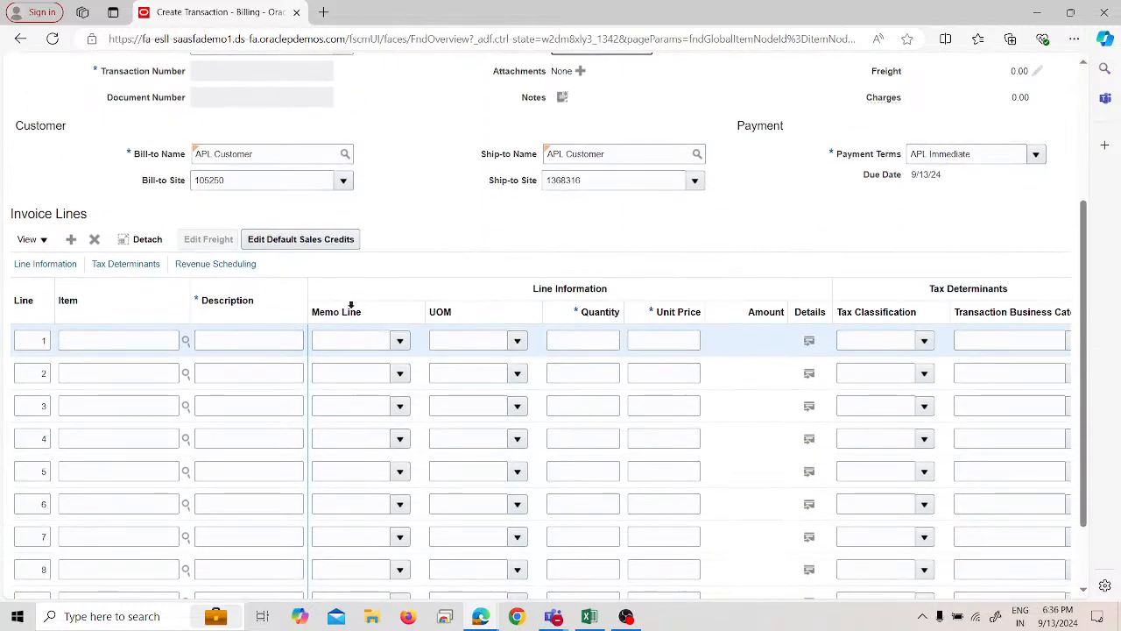
left_click(254, 340)
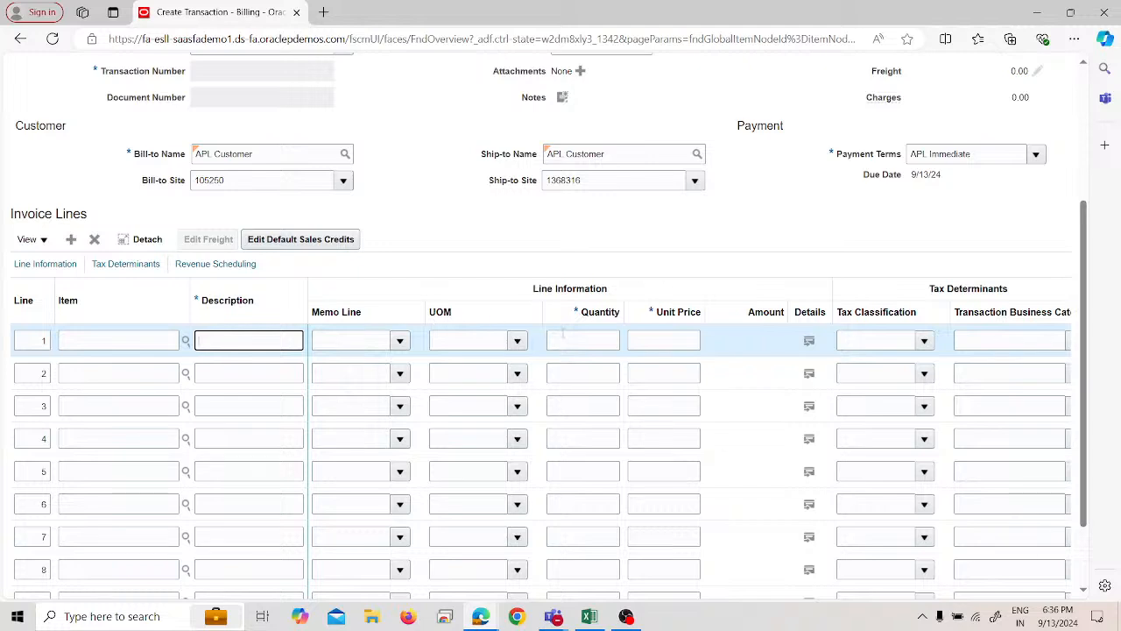
left_click(224, 273)
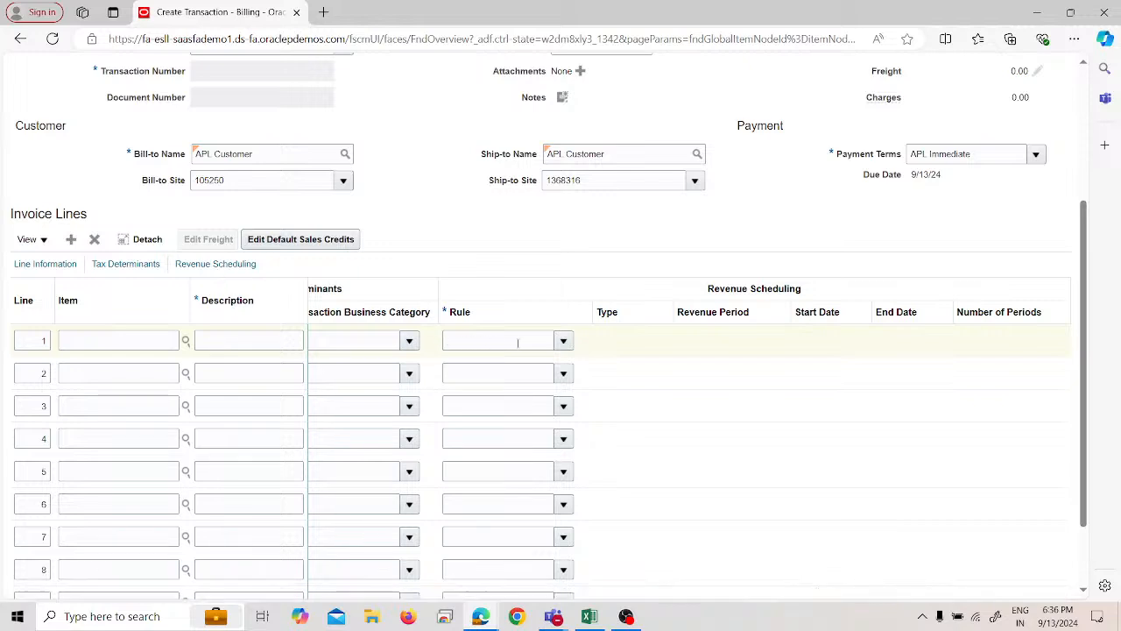
left_click(563, 341)
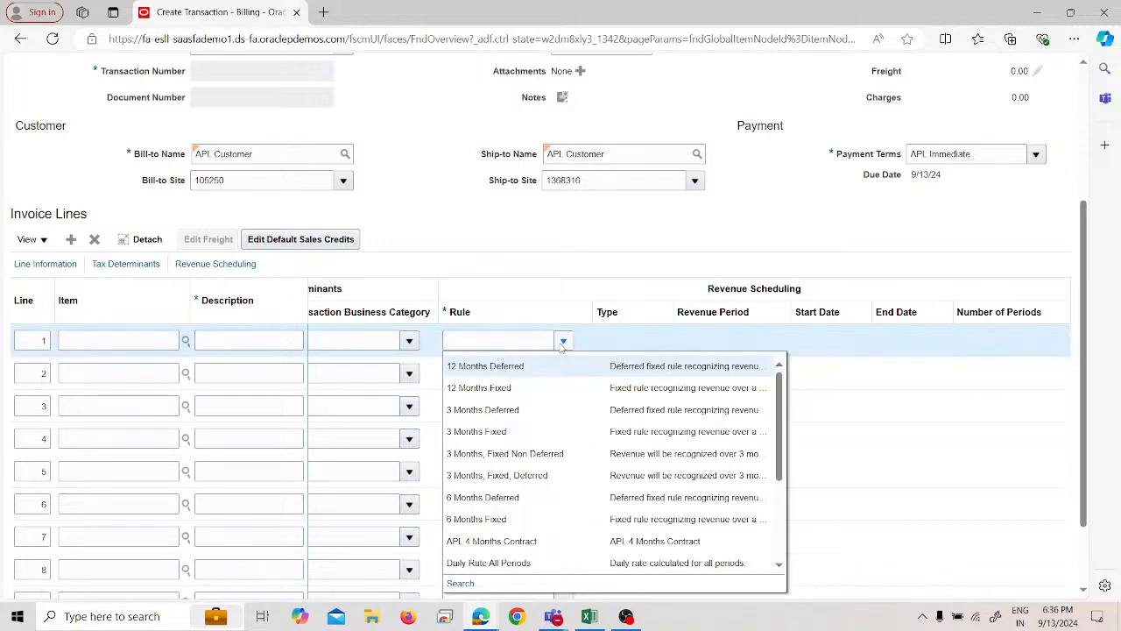
left_click(591, 549)
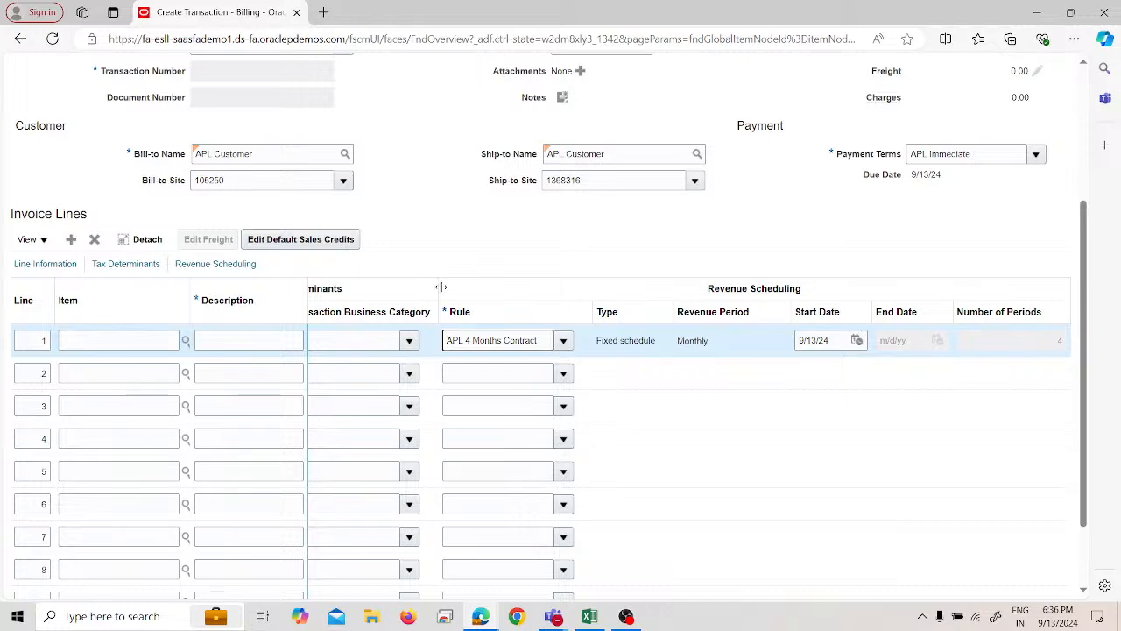
Step: Adjust the width of the Transaction Business Category column in the invoice lines table
left_click_drag(461, 293, 490, 295)
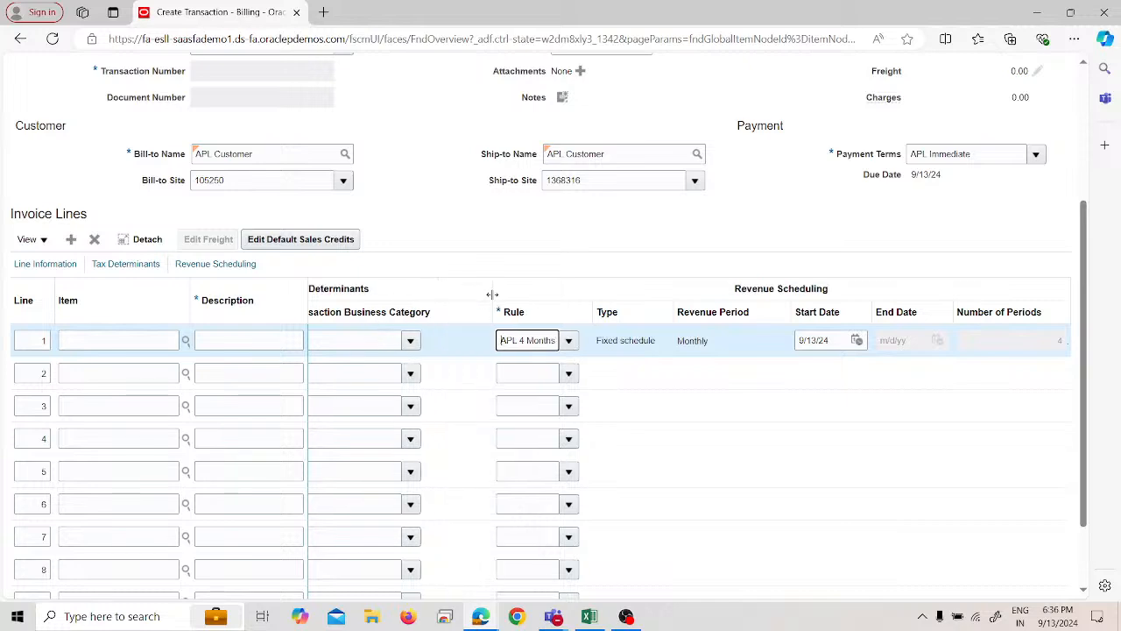
left_click(377, 311)
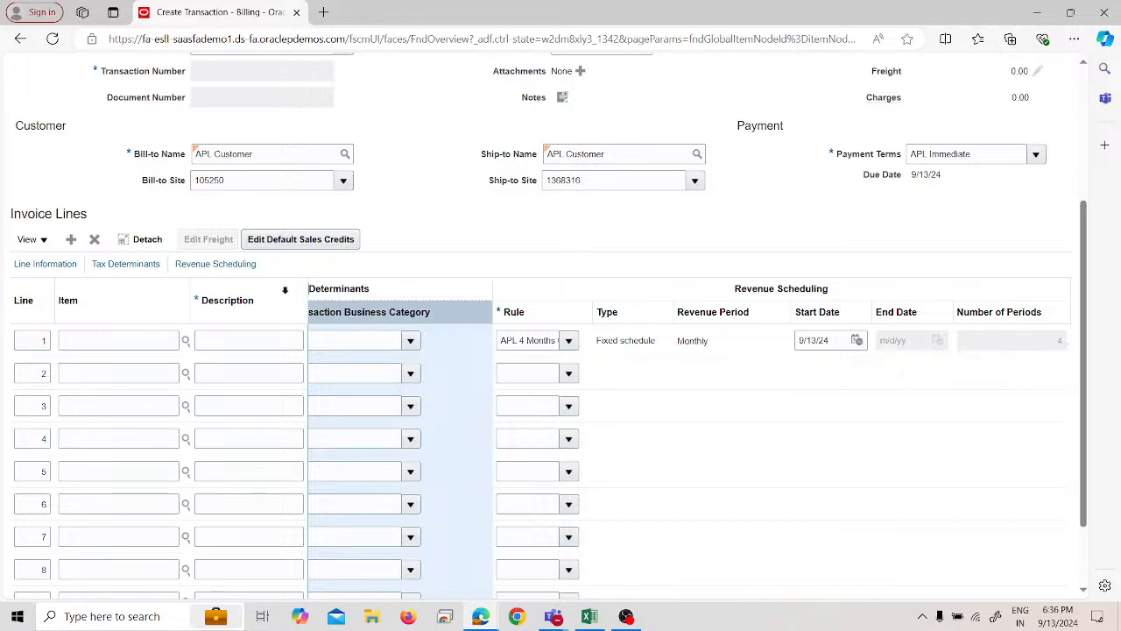
left_click_drag(493, 290, 455, 290)
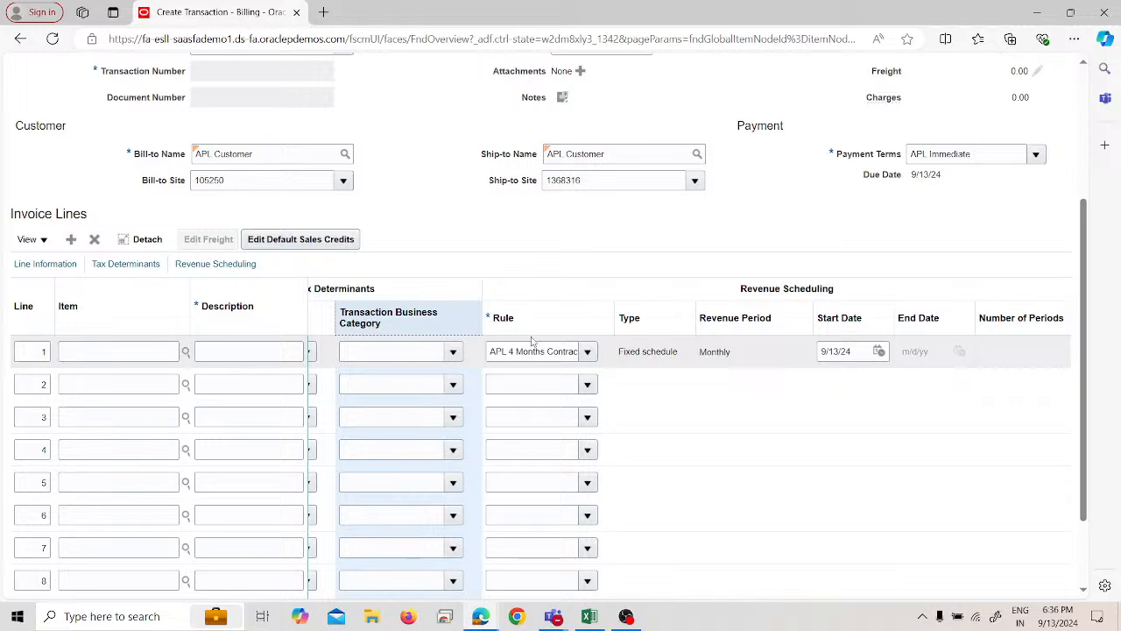
Step: Fill in invoice line 1 with the description Goods & Services, quantity 1, and unit price 100000
left_click(50, 265)
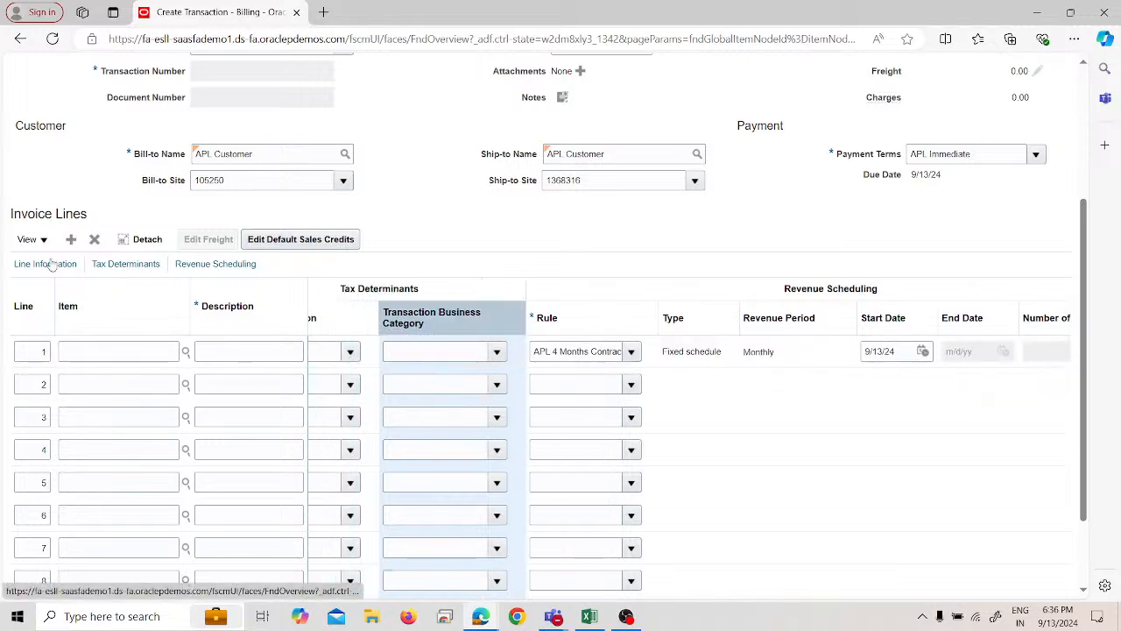
left_click(250, 353)
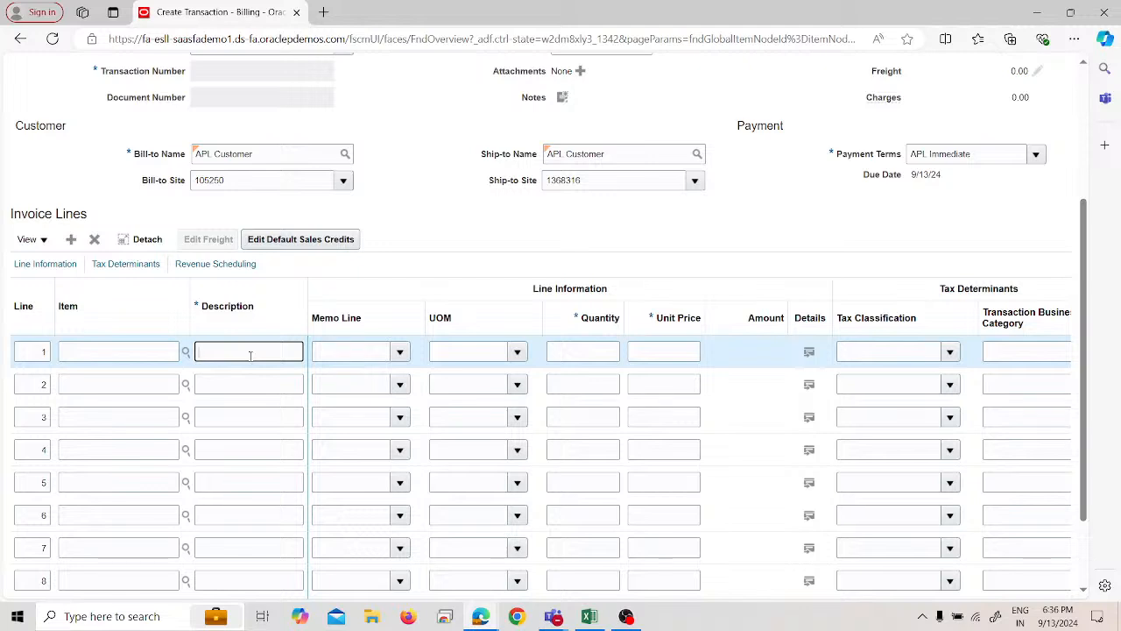
type("Goods & Services")
left_click(554, 352)
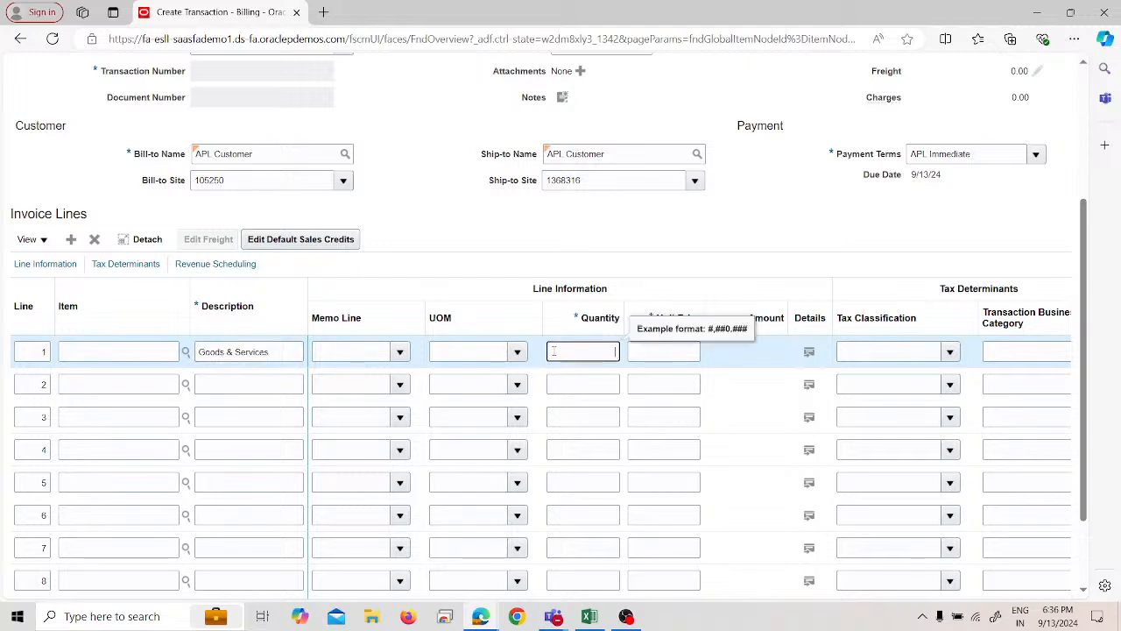
type("4")
type("1")
left_click(663, 350)
type("100000")
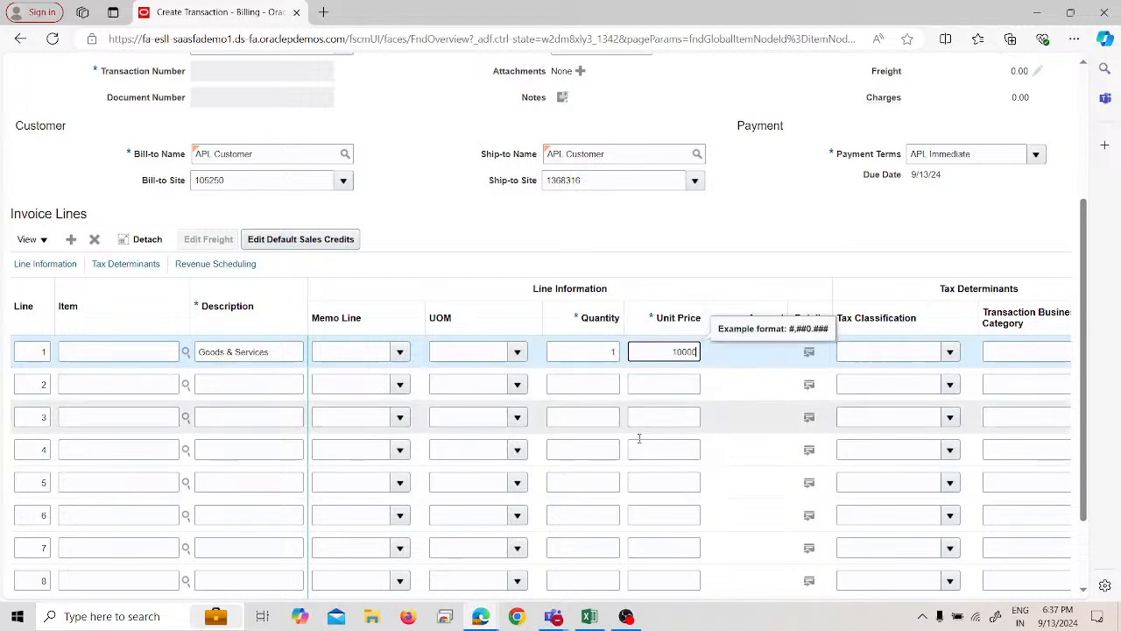
left_click(615, 214)
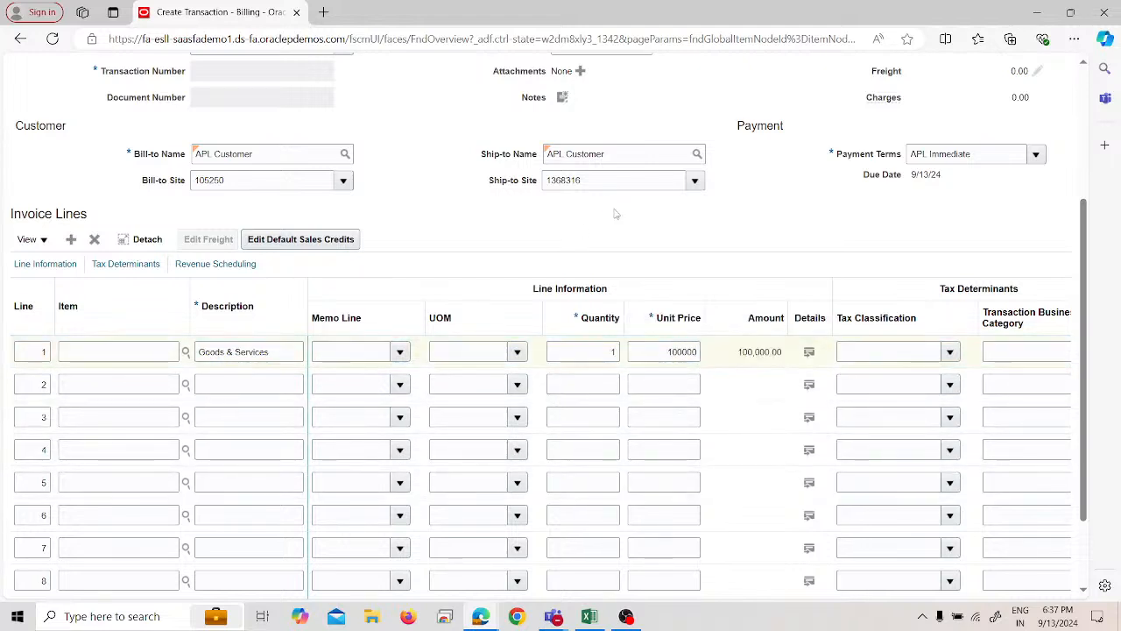
Step: Complete and close the invoice, and dismiss the information message
scroll(753, 322, "up", 5)
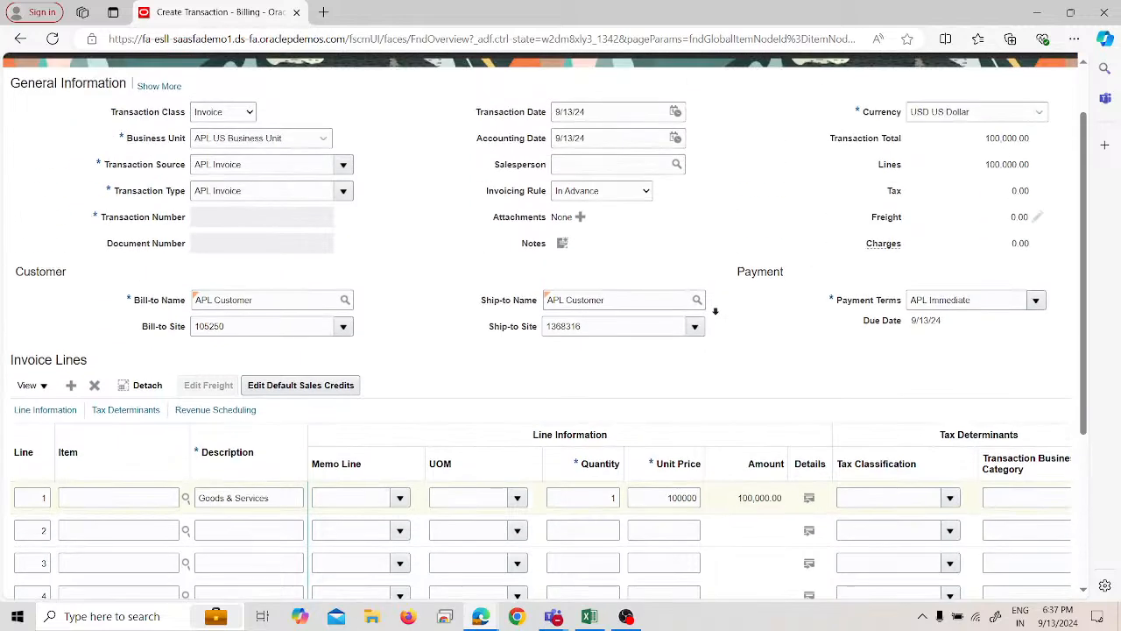
left_click(1008, 111)
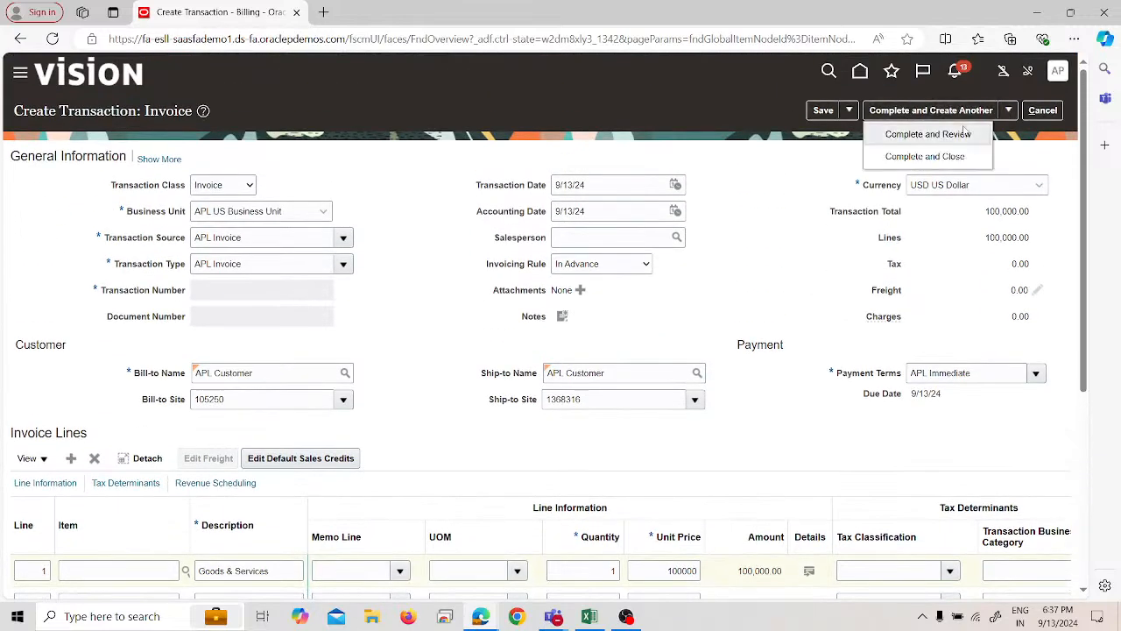
left_click(953, 152)
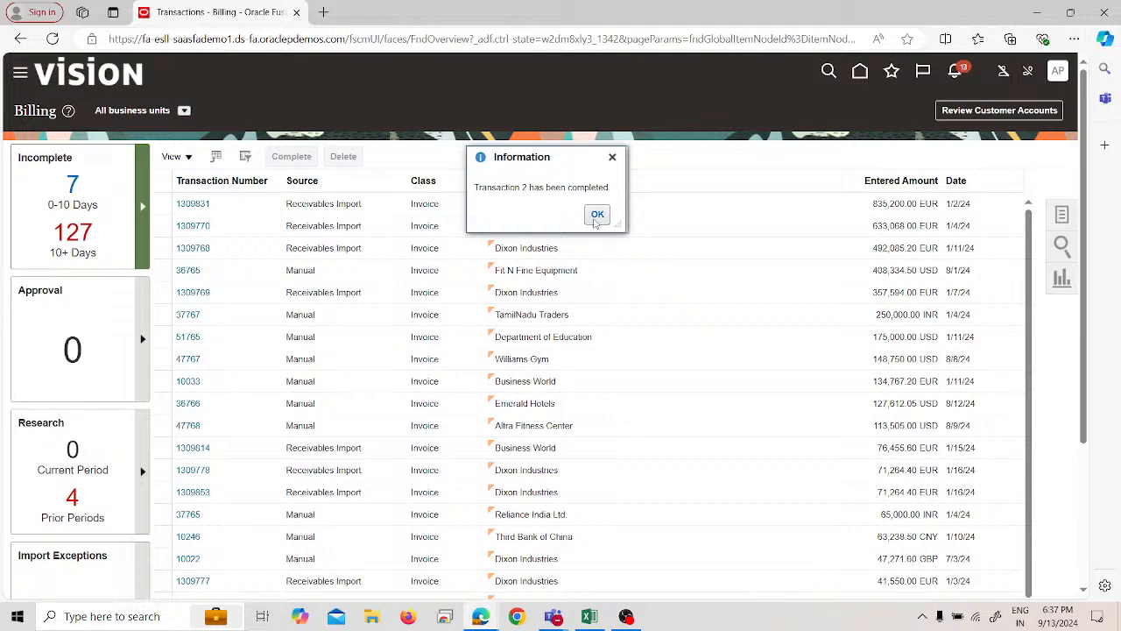
left_click(596, 219)
left_click(597, 216)
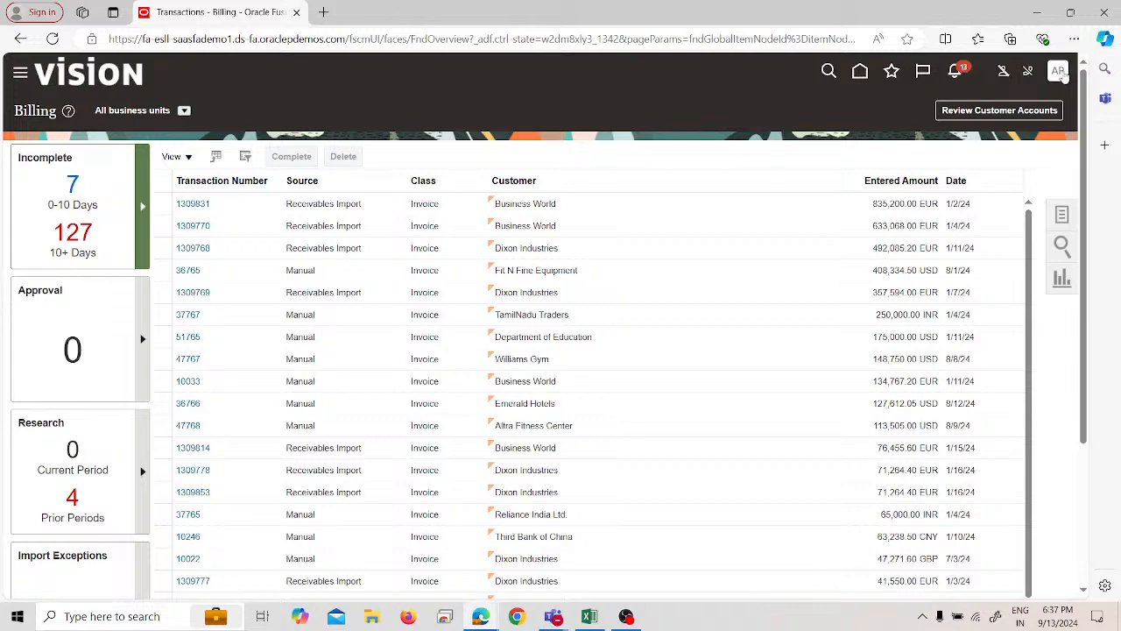
Step: Go to Setup and Maintenance and open the APL_IMPL implementation project
left_click(1059, 72)
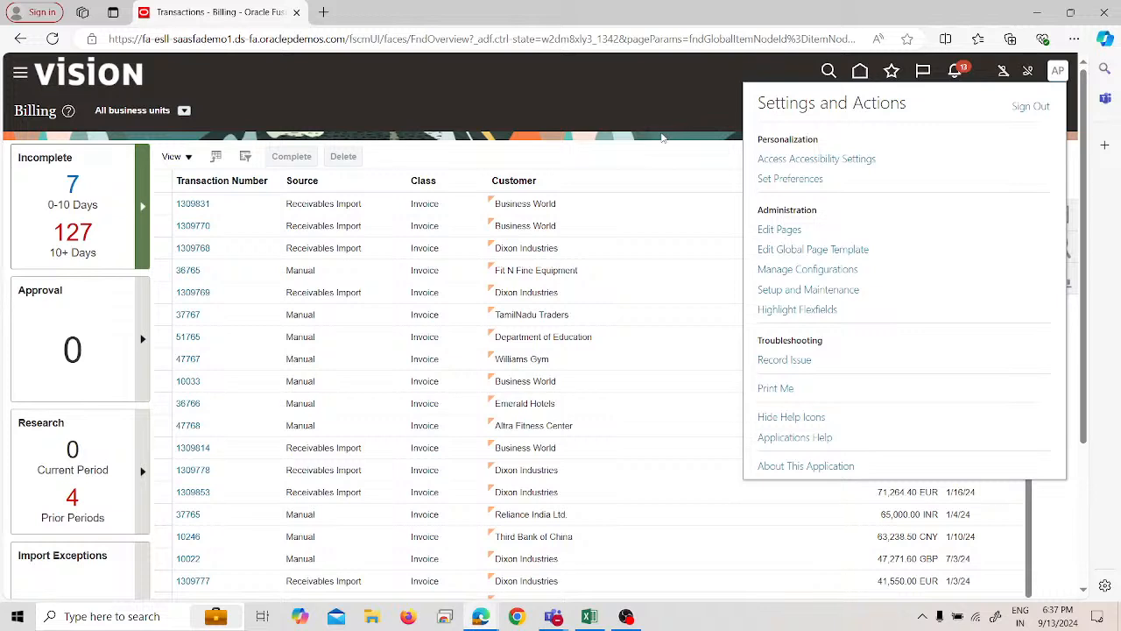
left_click(829, 293)
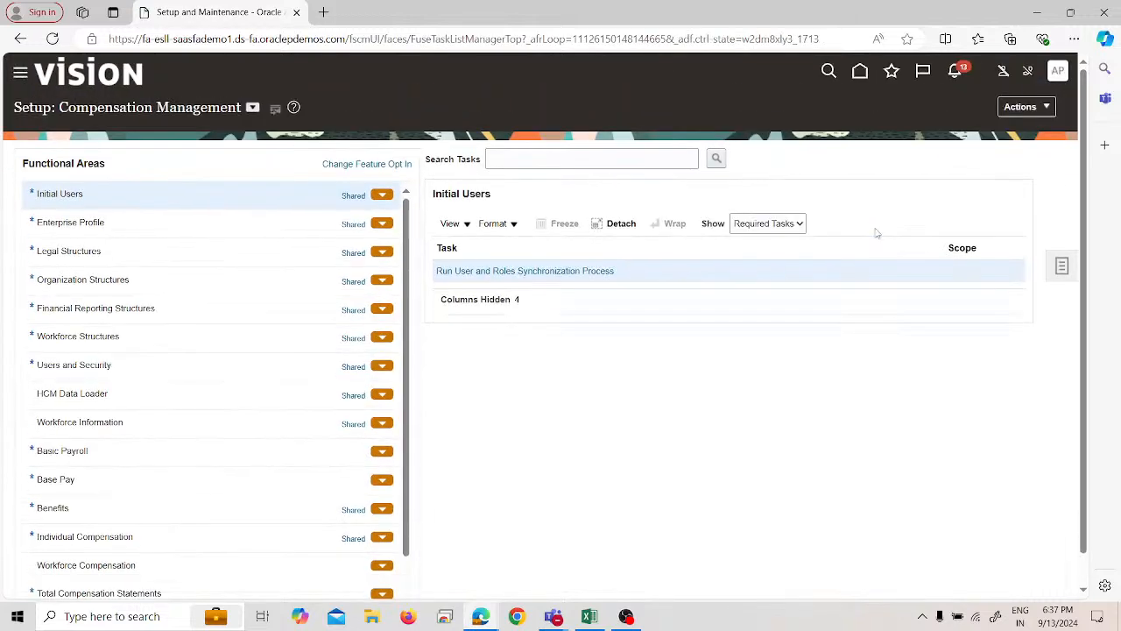
left_click(1057, 267)
left_click(1002, 155)
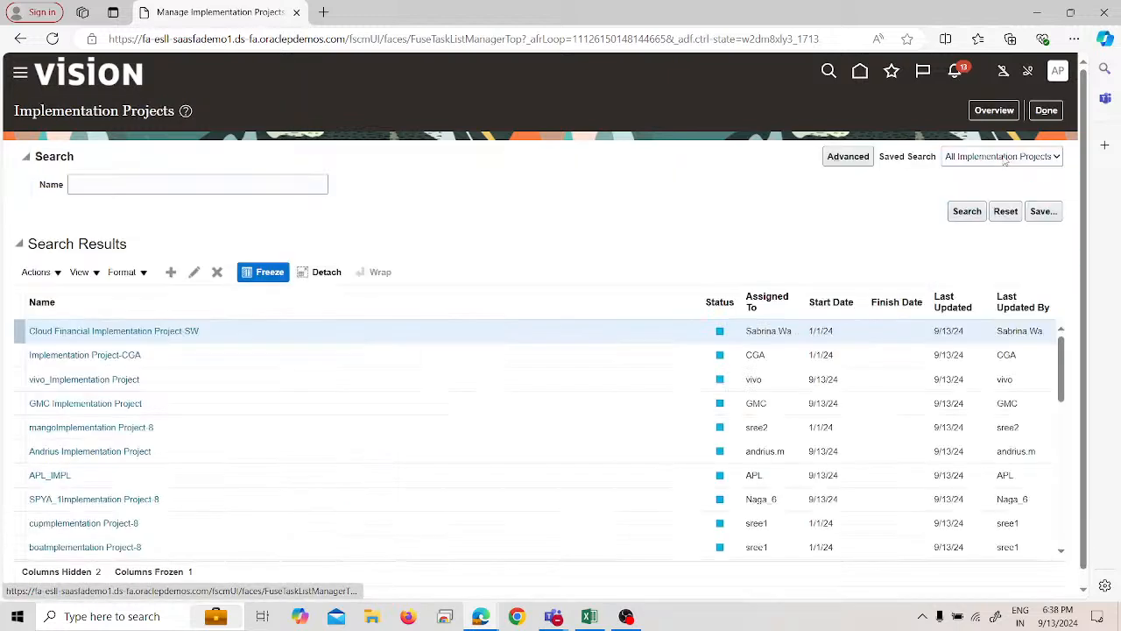
left_click(48, 478)
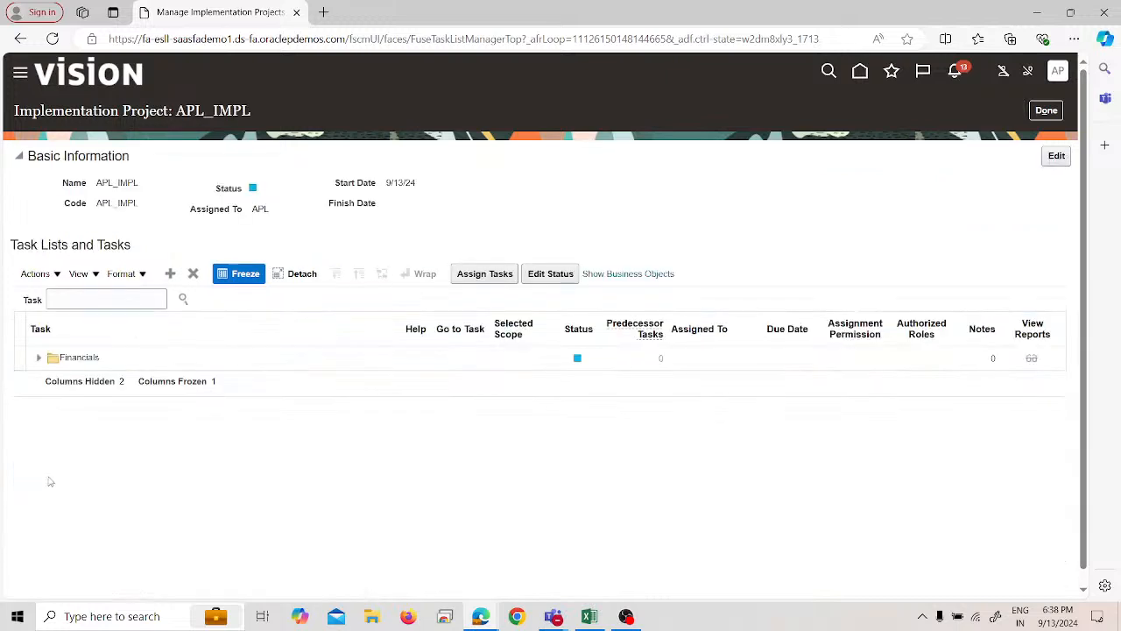
Step: Search the project's tasks for Revenue Scheduling and go to the Manage Revenue Scheduling Rules task
left_click(106, 297)
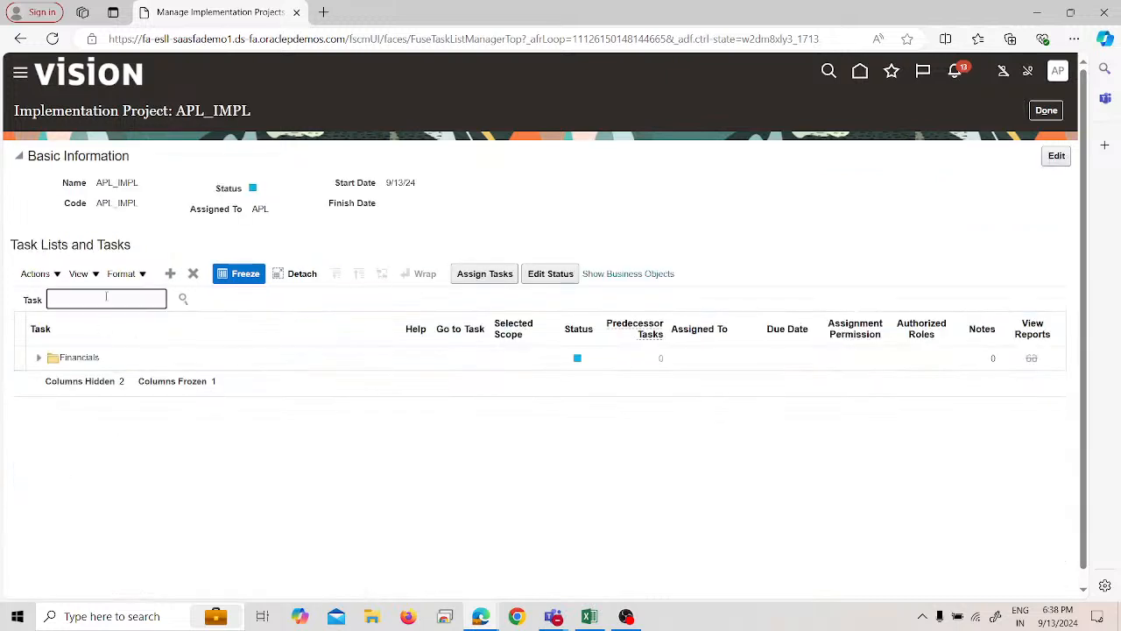
type("Revenue Scheduling")
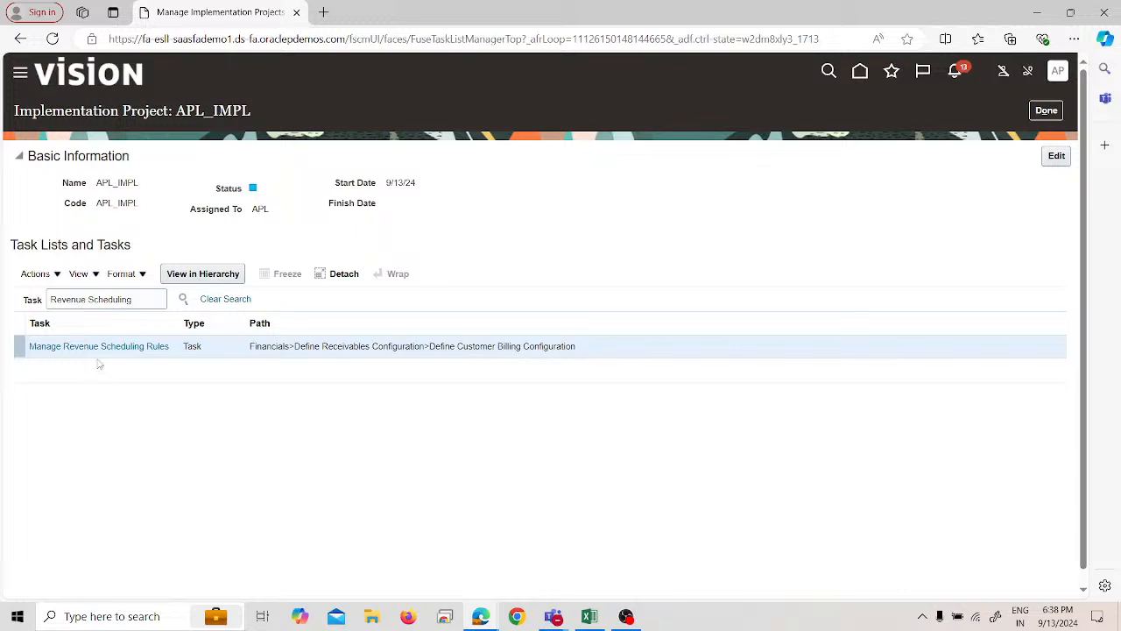
left_click(96, 347)
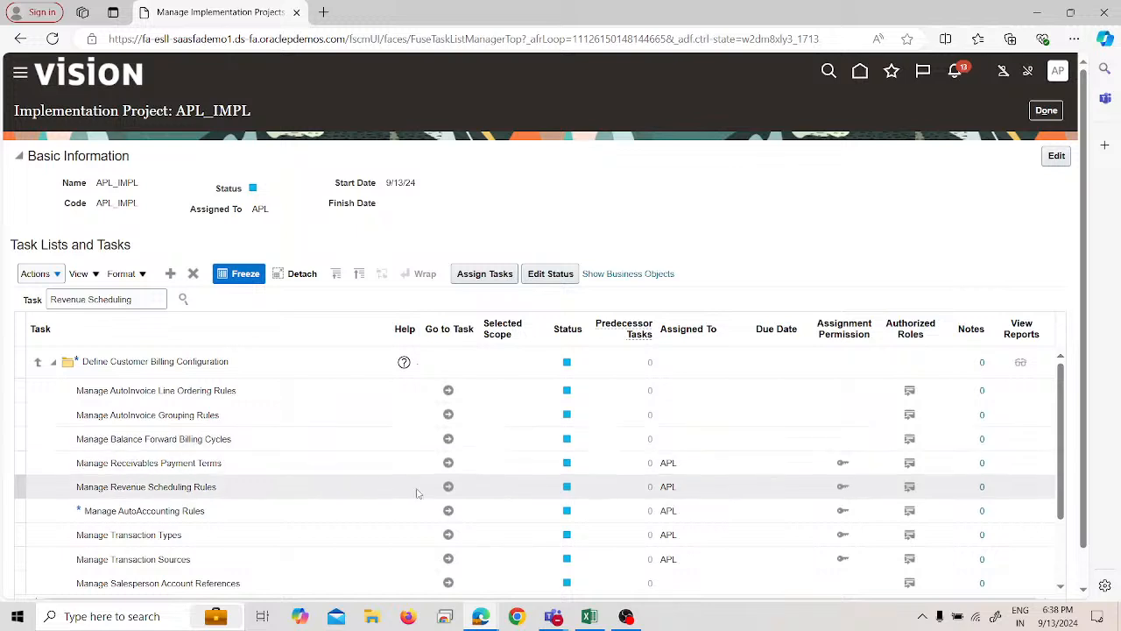
left_click(449, 485)
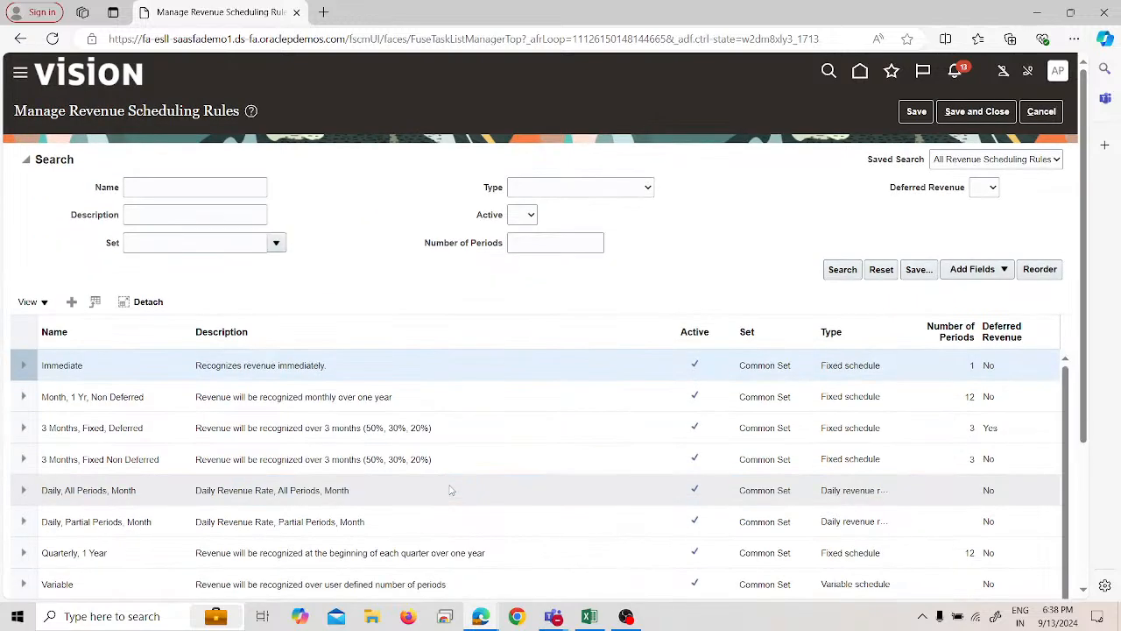
Step: Find the APL 4 Months Contract rule, examine its period schedule and percentages, and leave the scheduling rules without changes
scroll(237, 394, "down", 2)
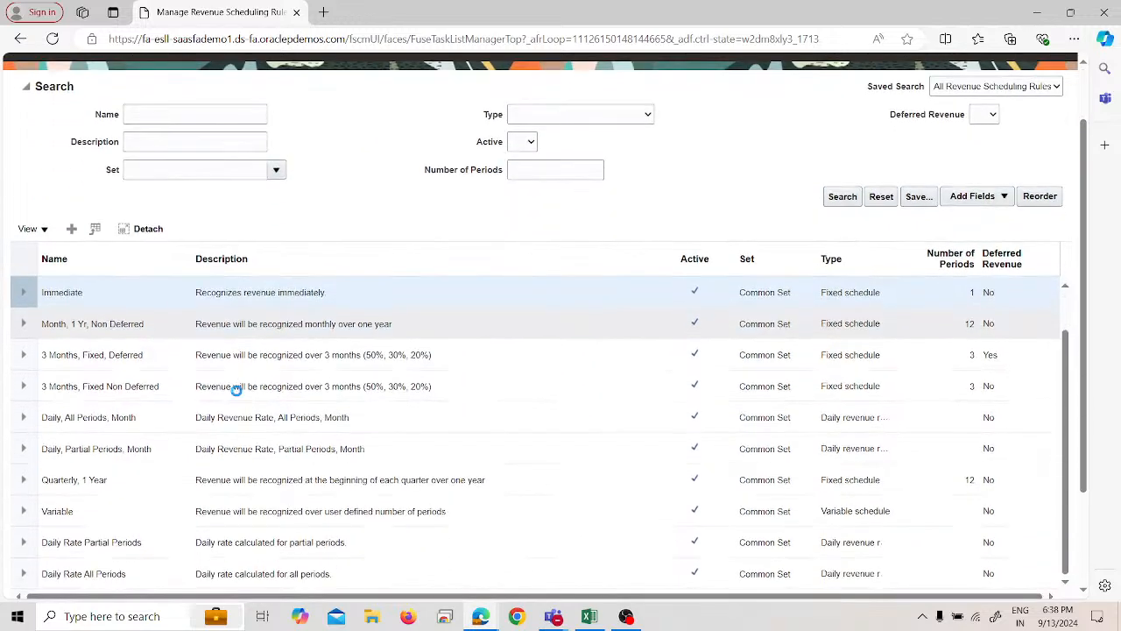
scroll(236, 396, "down", 1)
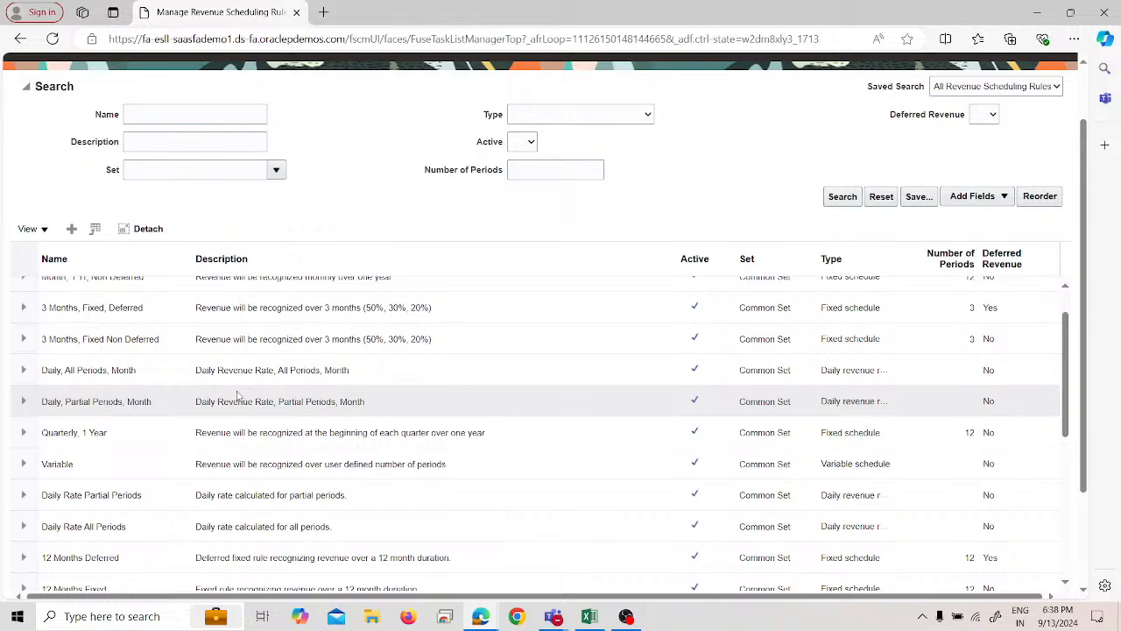
scroll(237, 396, "up", 2)
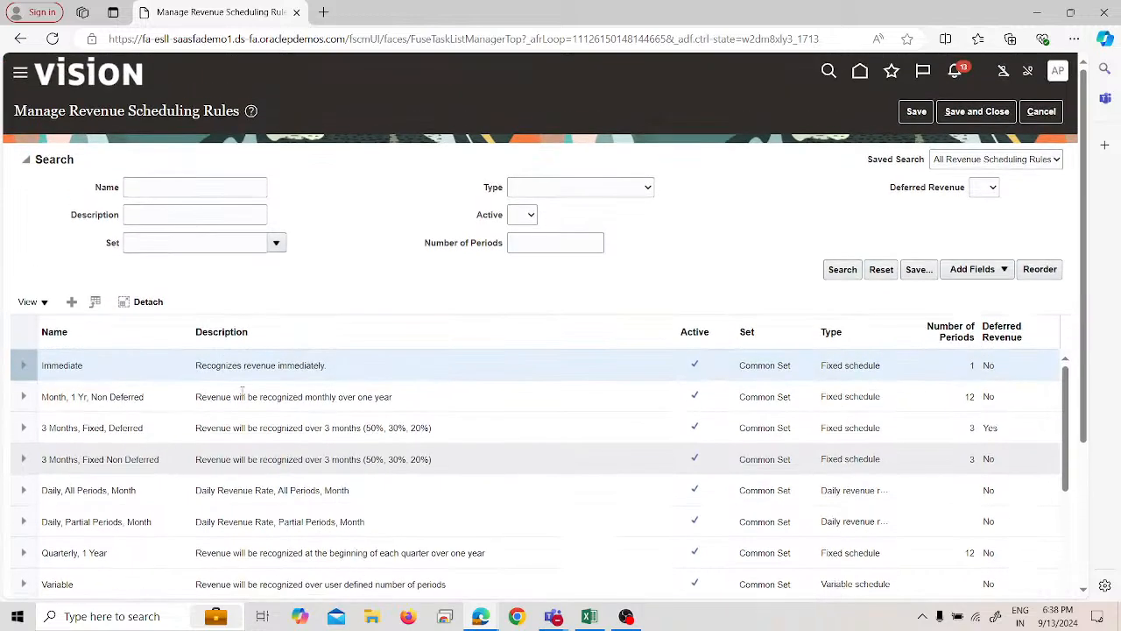
scroll(244, 398, "down", 1)
scroll(254, 377, "up", 1)
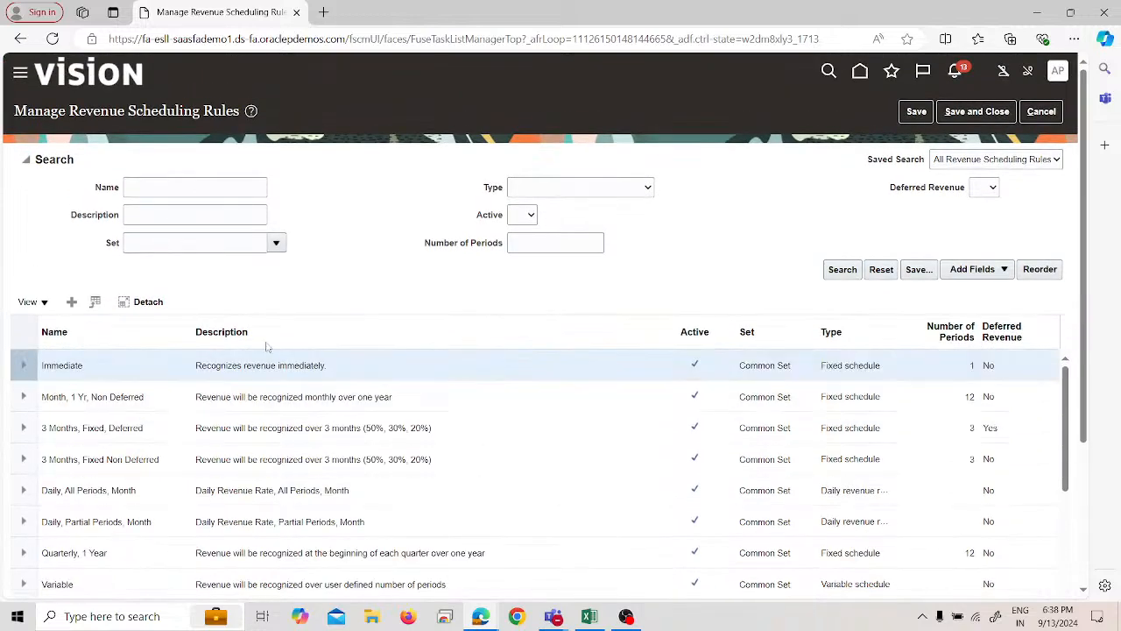
scroll(272, 308, "down", 1)
scroll(271, 308, "down", 2)
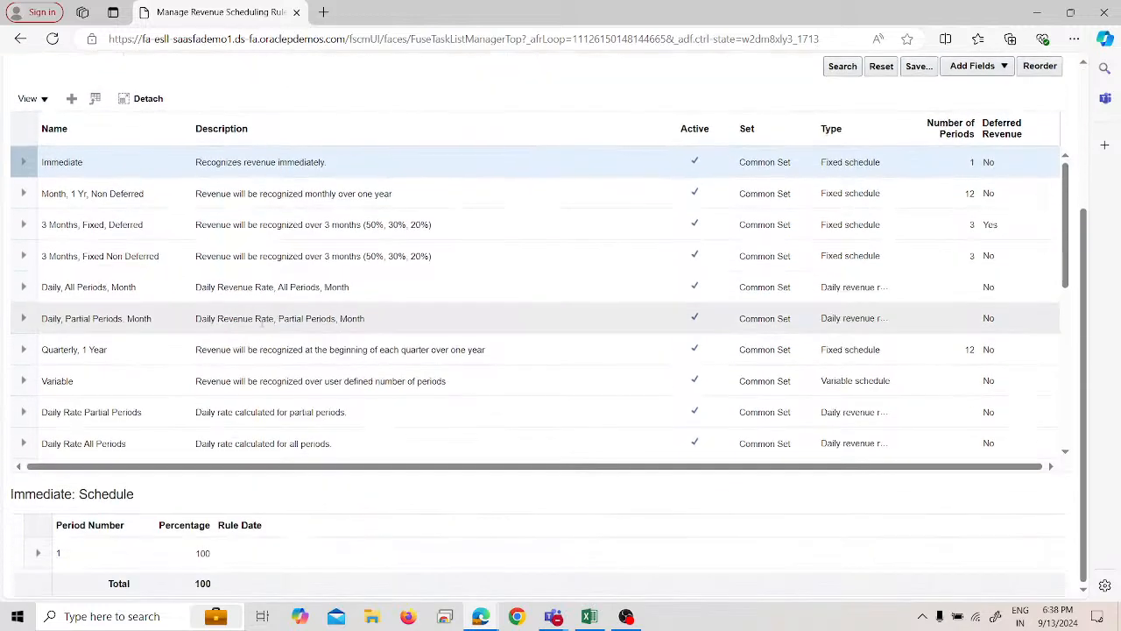
scroll(259, 326, "down", 1)
scroll(259, 326, "down", 7)
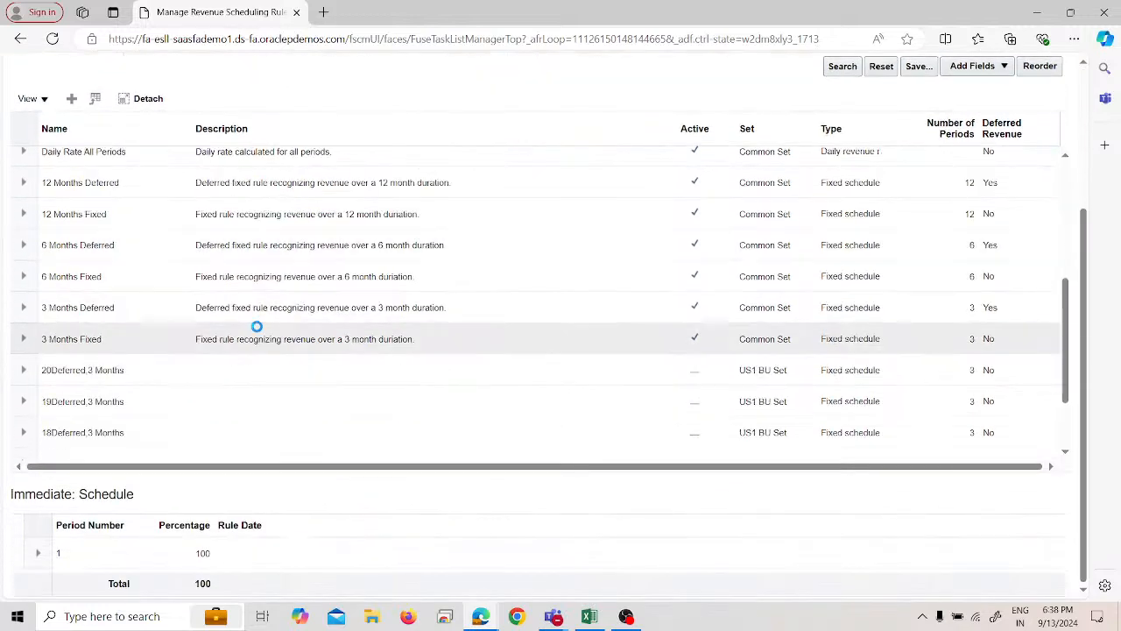
scroll(258, 331, "down", 6)
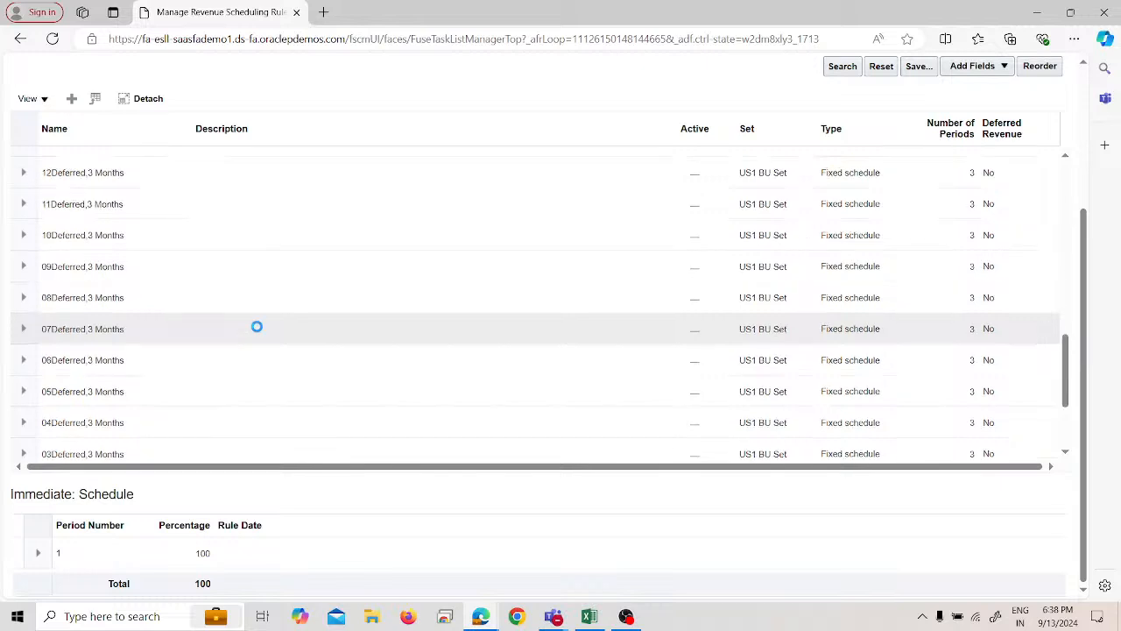
left_click(180, 445)
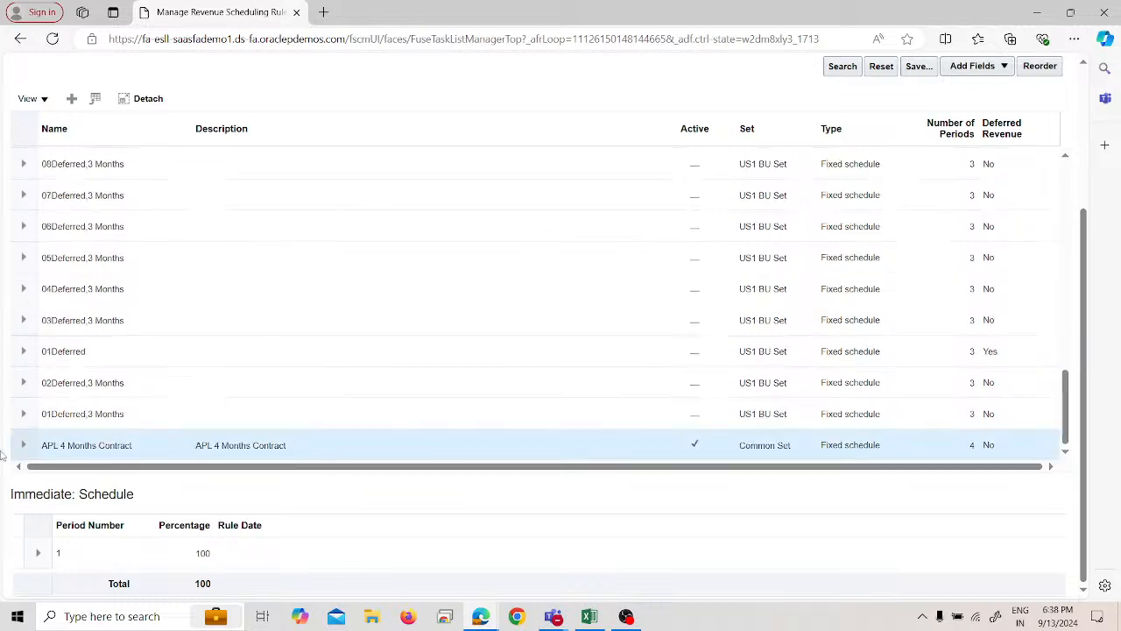
left_click(24, 446)
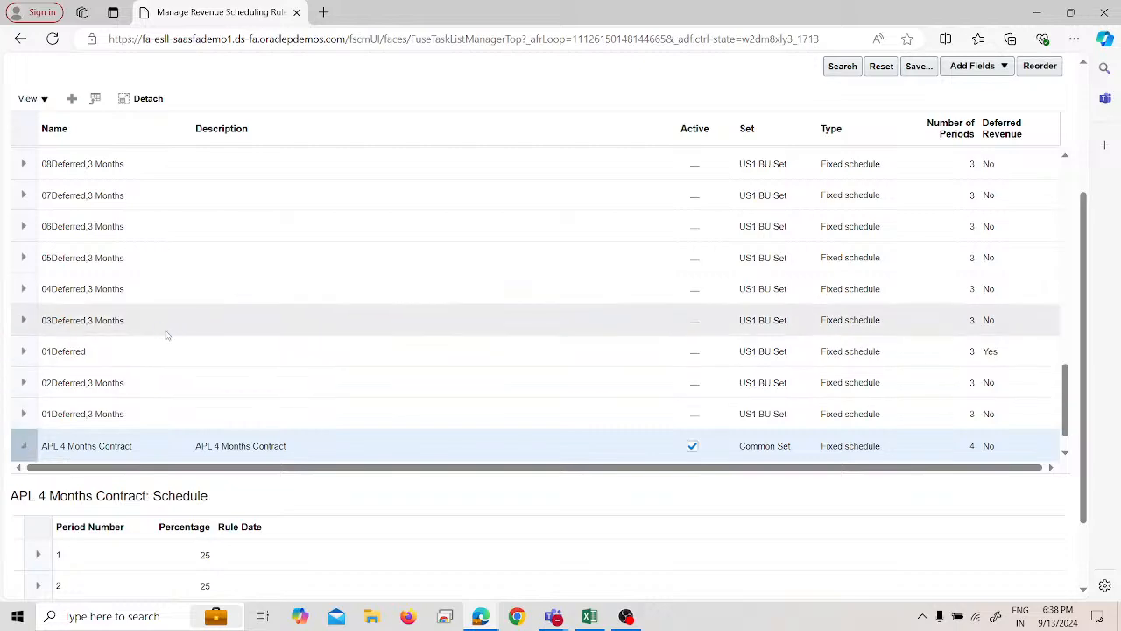
scroll(250, 327, "up", 6)
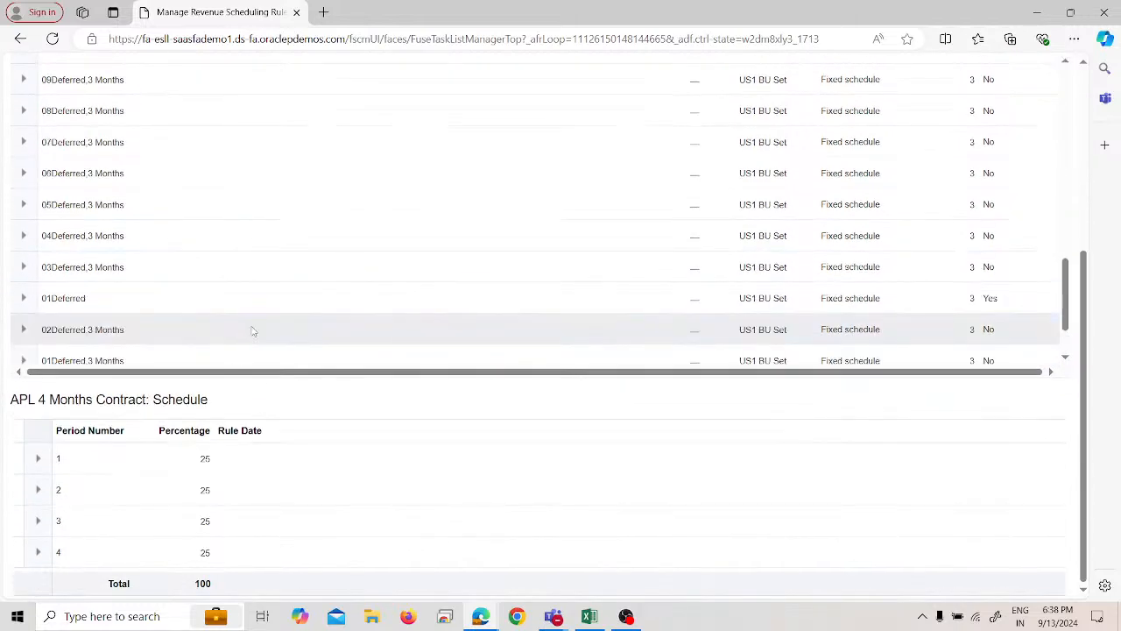
scroll(375, 324, "up", 10)
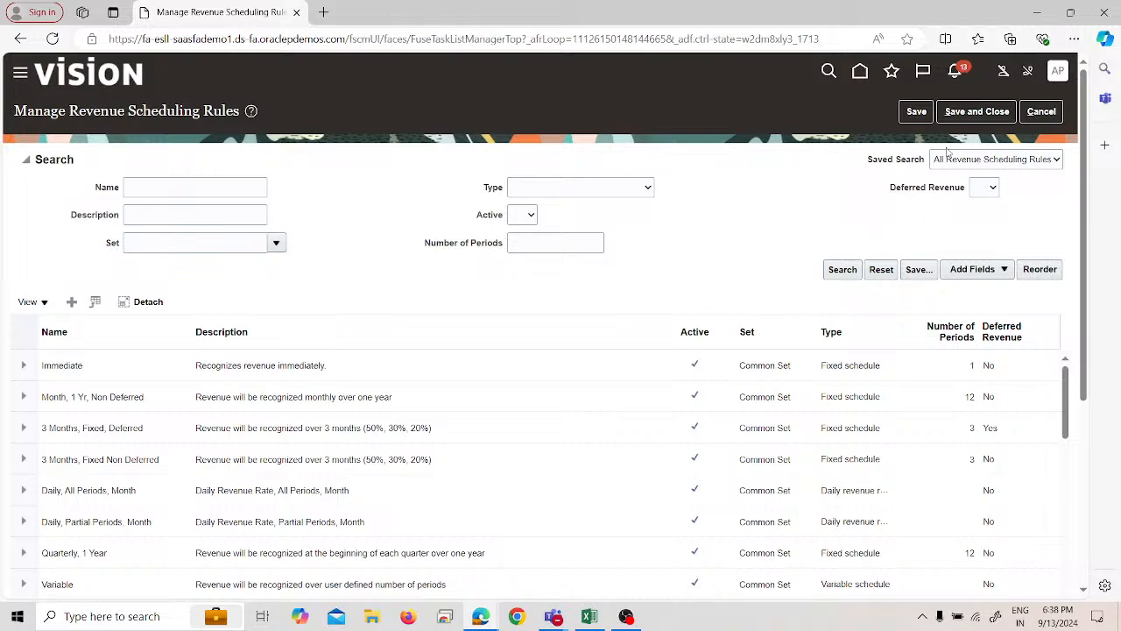
left_click(1038, 113)
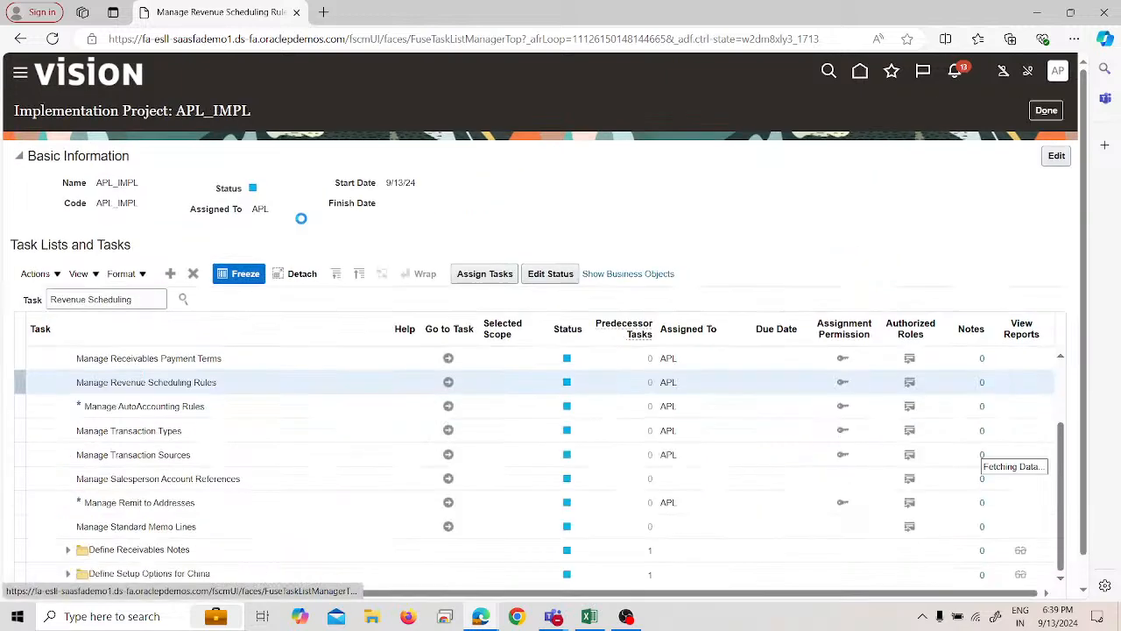
Step: Search the APL_IMPL project's tasks for Review Distribution
double_click(153, 298)
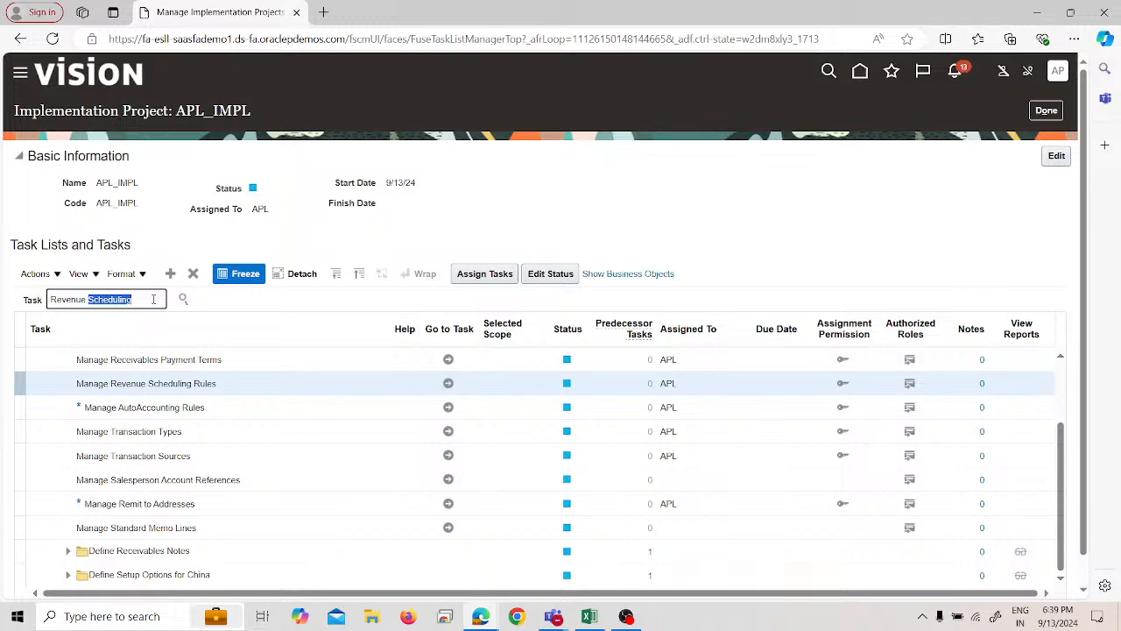
triple_click(153, 299)
type("Review Distribution")
key("Return")
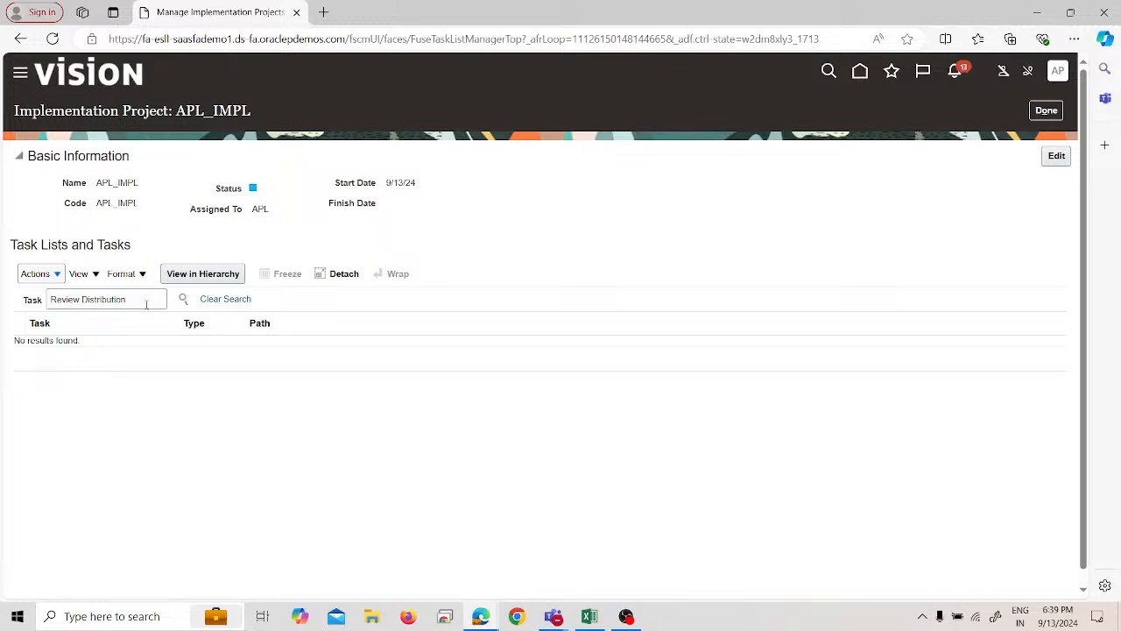
Step: Search the APL_IMPL project's tasks for revenue Scheduling and locate Manage Revenue Scheduling Rules in the task hierarchy to examine its neighbouring tasks
triple_click(147, 303)
type("revenue ")
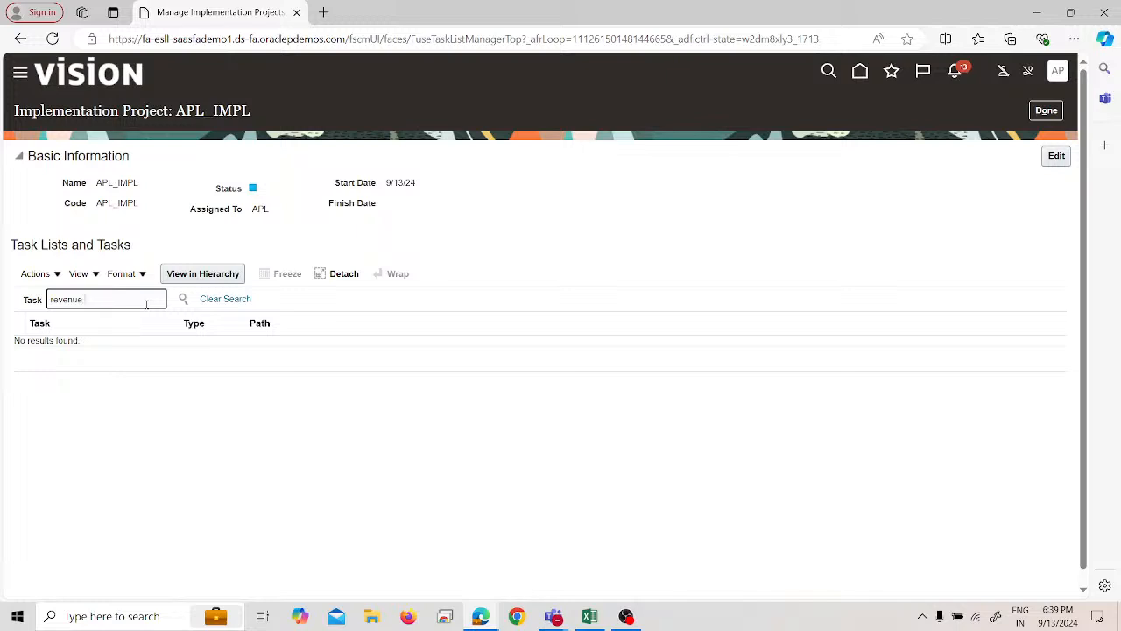
type("Scheduling Options")
double_click(145, 299)
key("BackSpace")
key("Return")
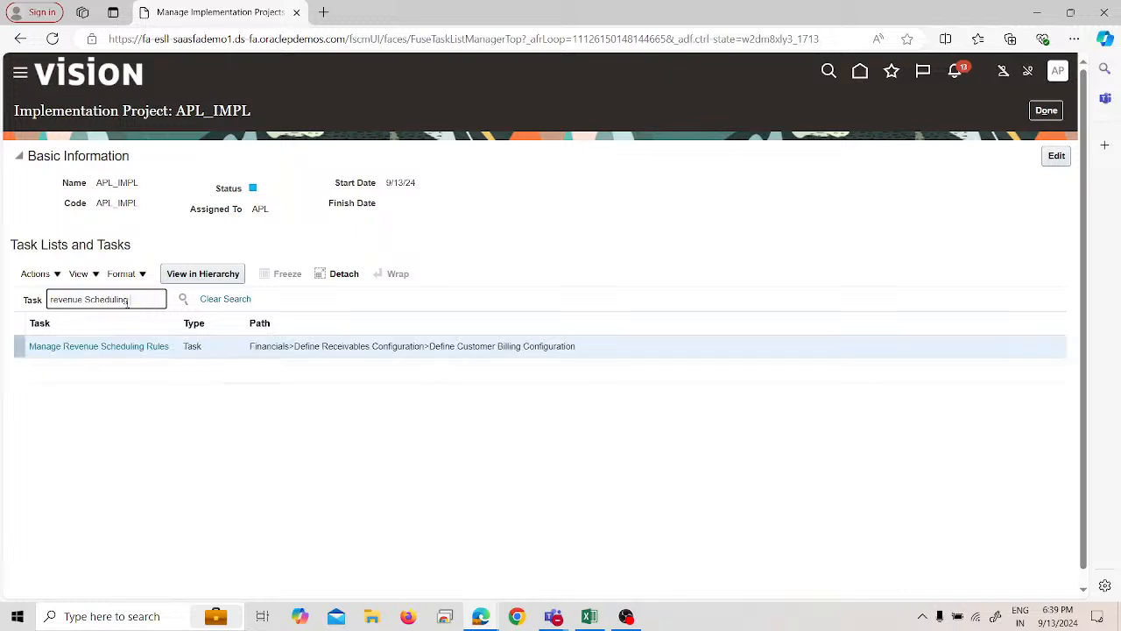
left_click(126, 346)
left_click(126, 346)
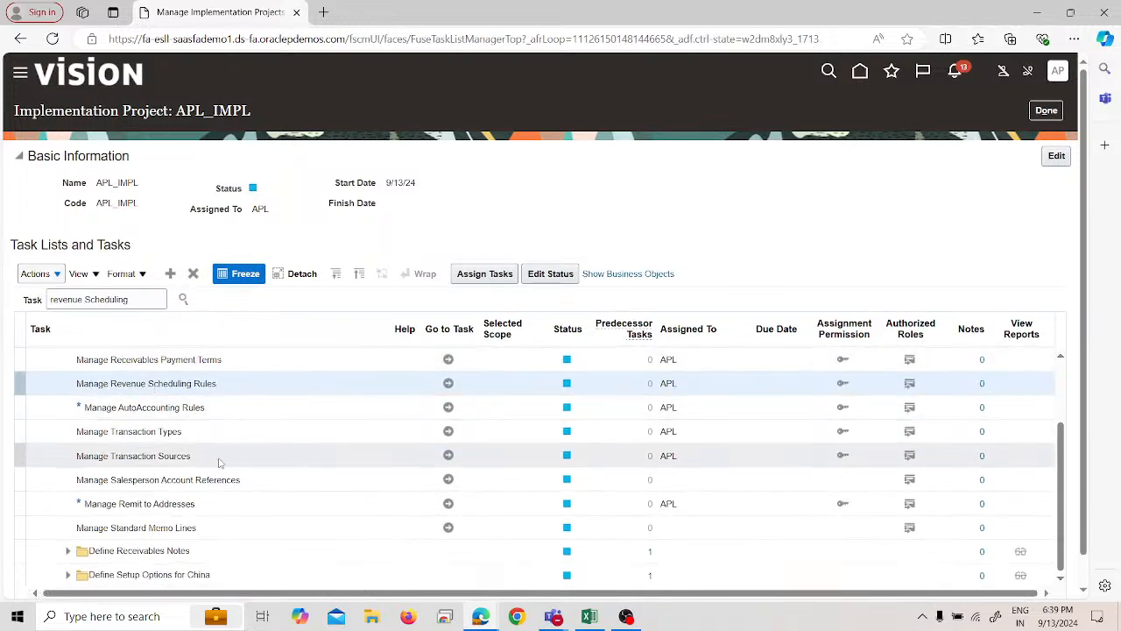
scroll(226, 477, "up", 2)
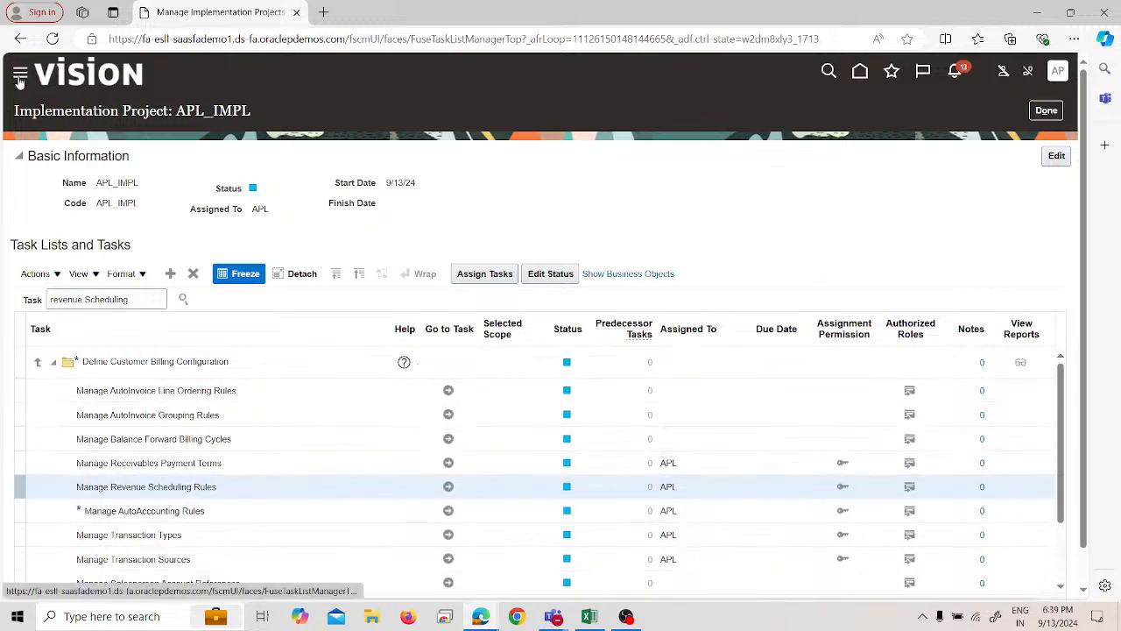
Step: Go to the Receivables Billing work area and open Manage Transactions
left_click(20, 77)
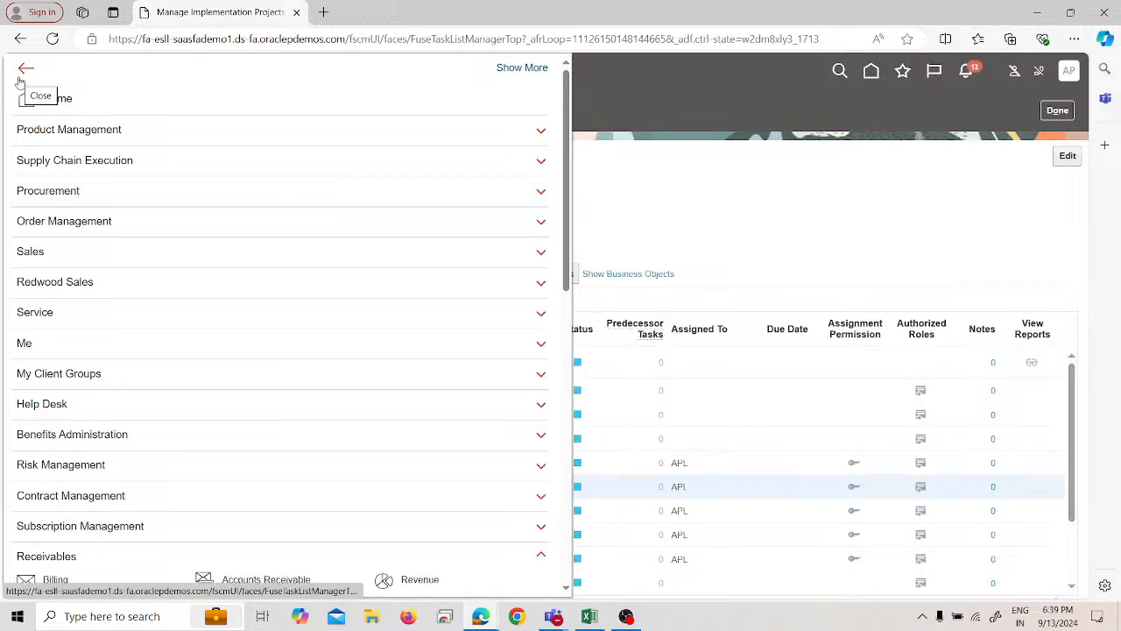
scroll(90, 331, "down", 2)
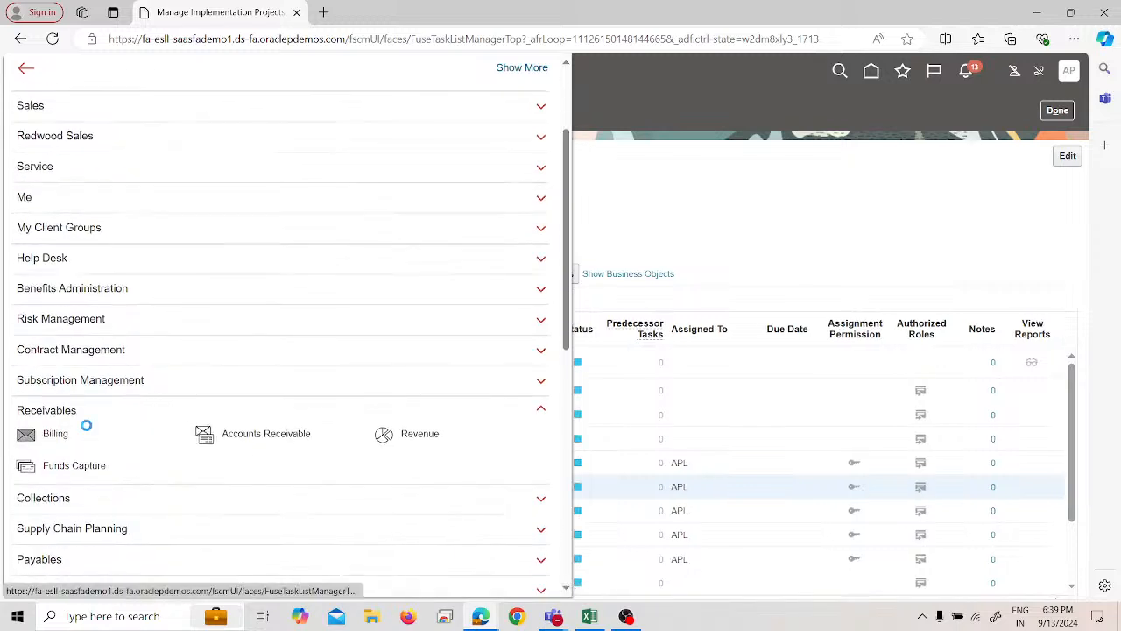
left_click(87, 429)
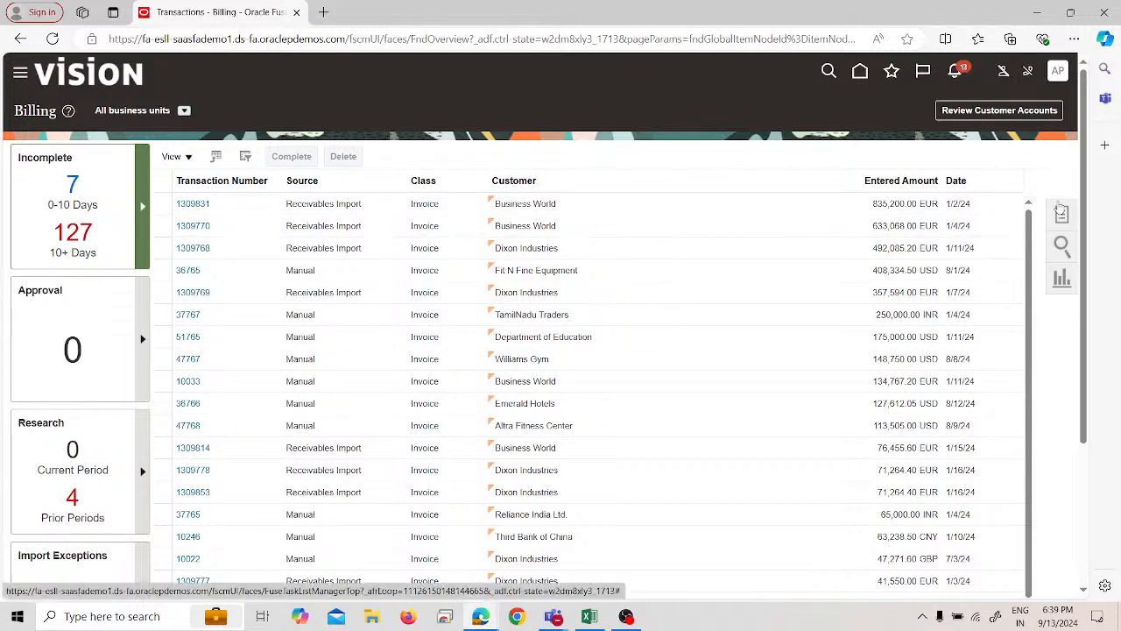
left_click(1060, 210)
left_click(817, 128)
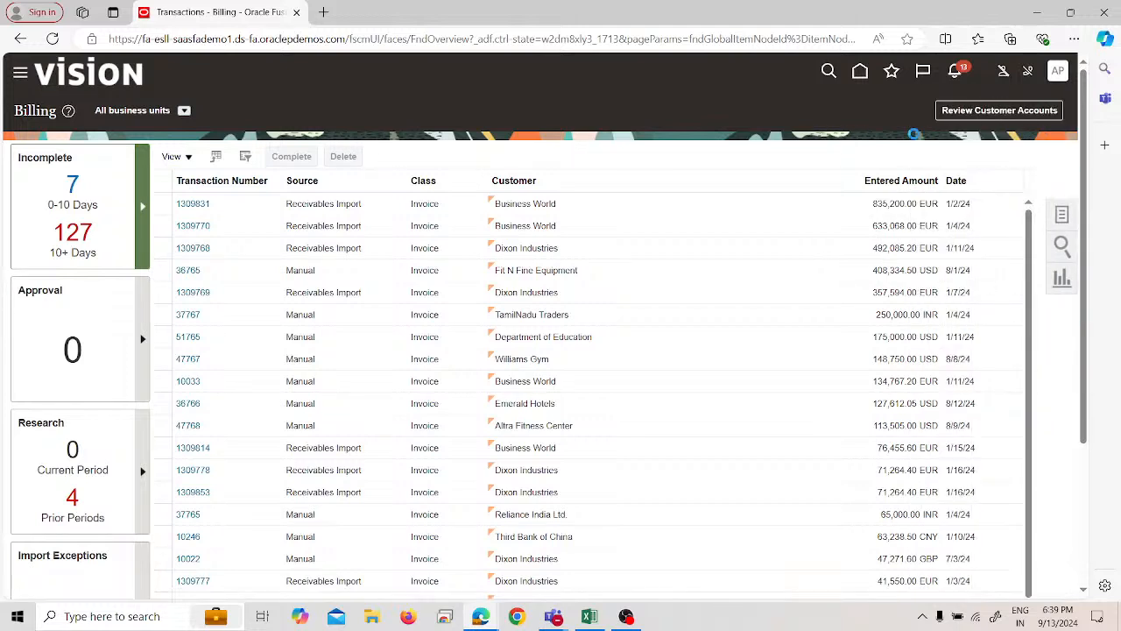
left_click(1061, 213)
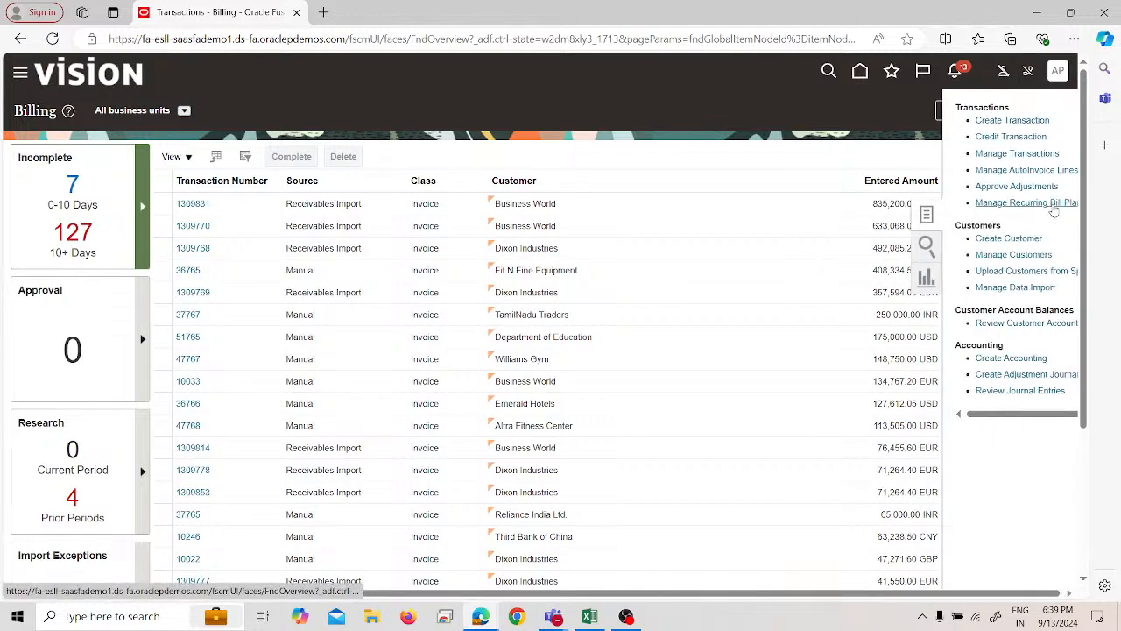
left_click(965, 154)
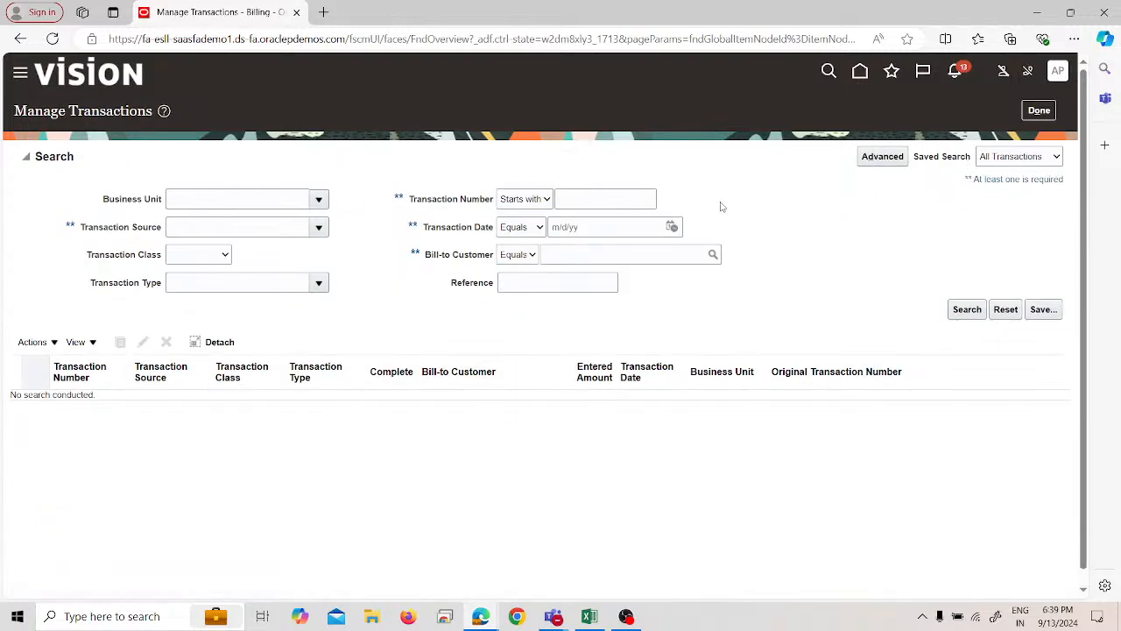
Step: Search for transactions whose number starts with 2 and open the APL Customer invoice from the APL Invoice source
left_click(562, 198)
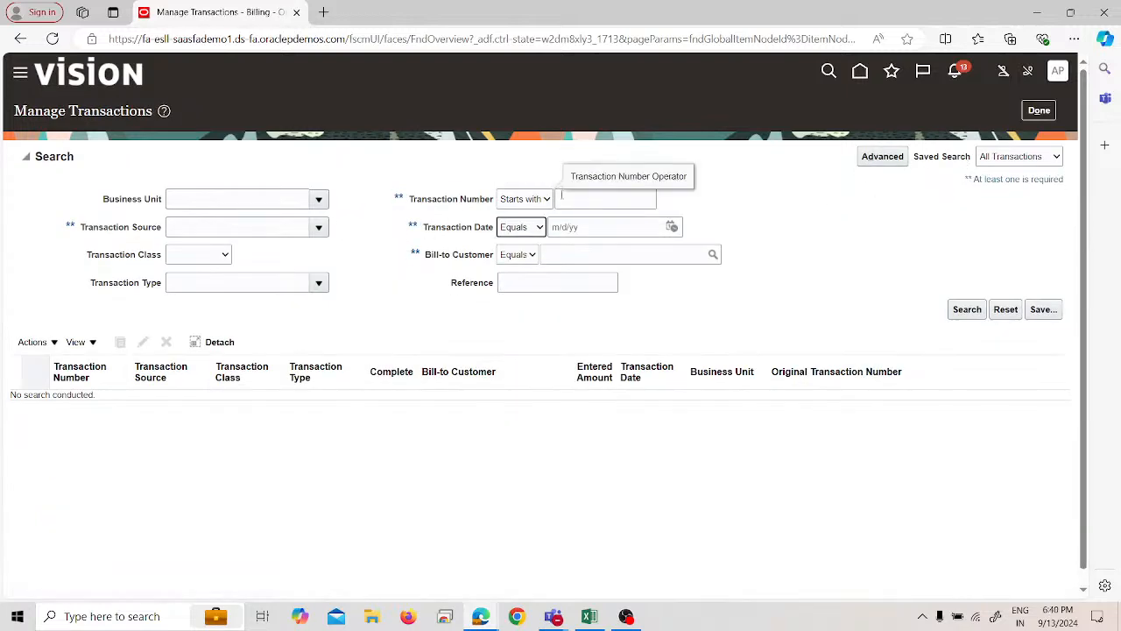
type("2")
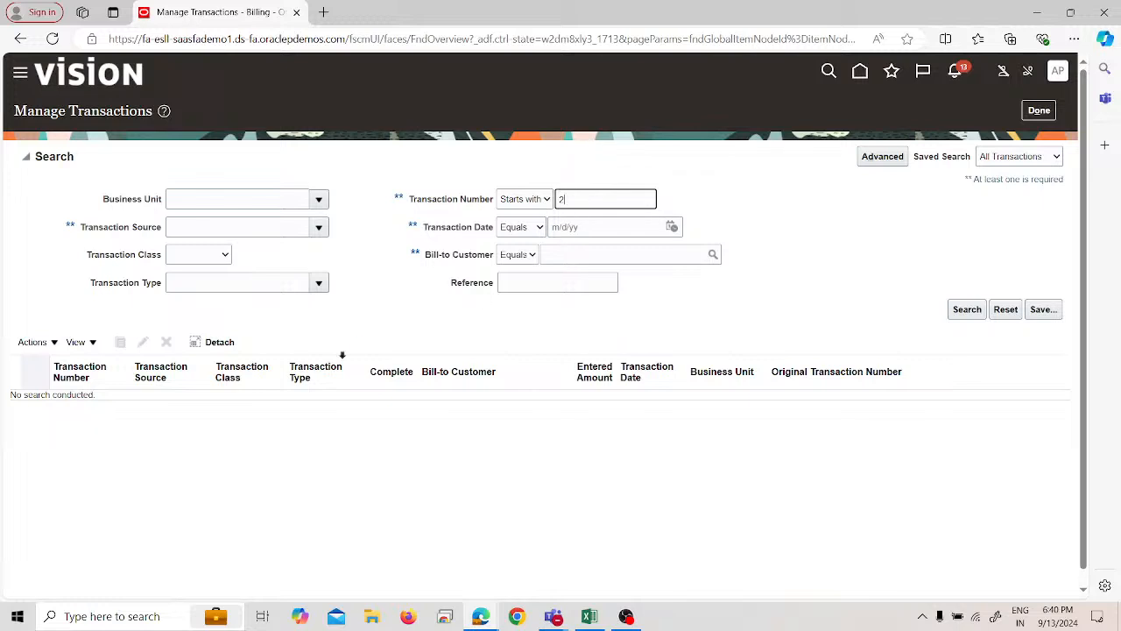
left_click(966, 313)
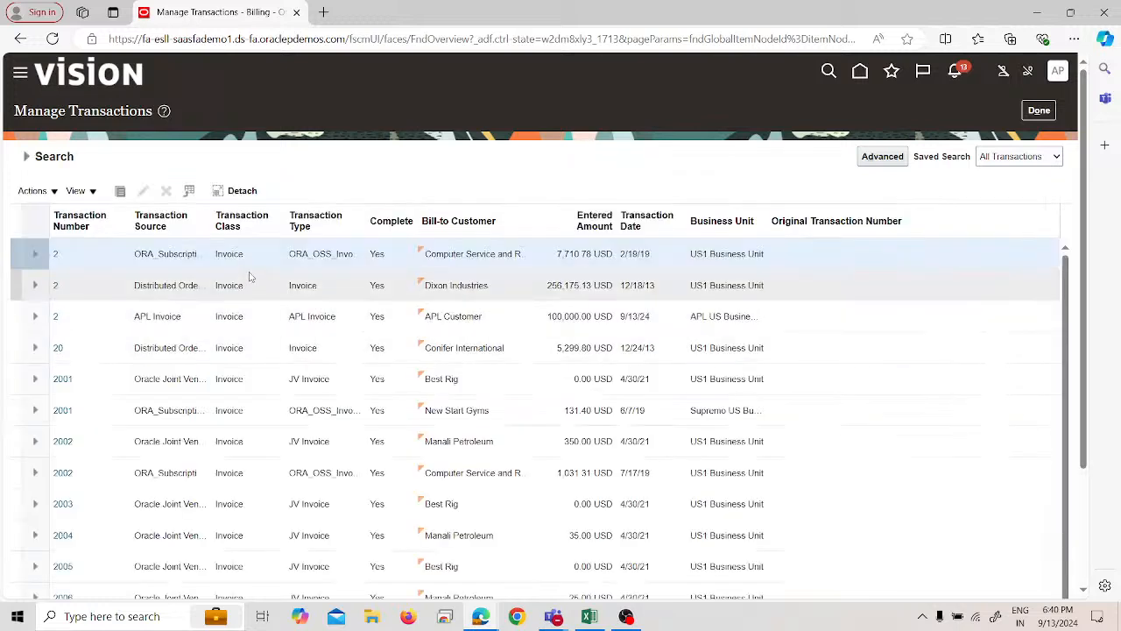
left_click(57, 316)
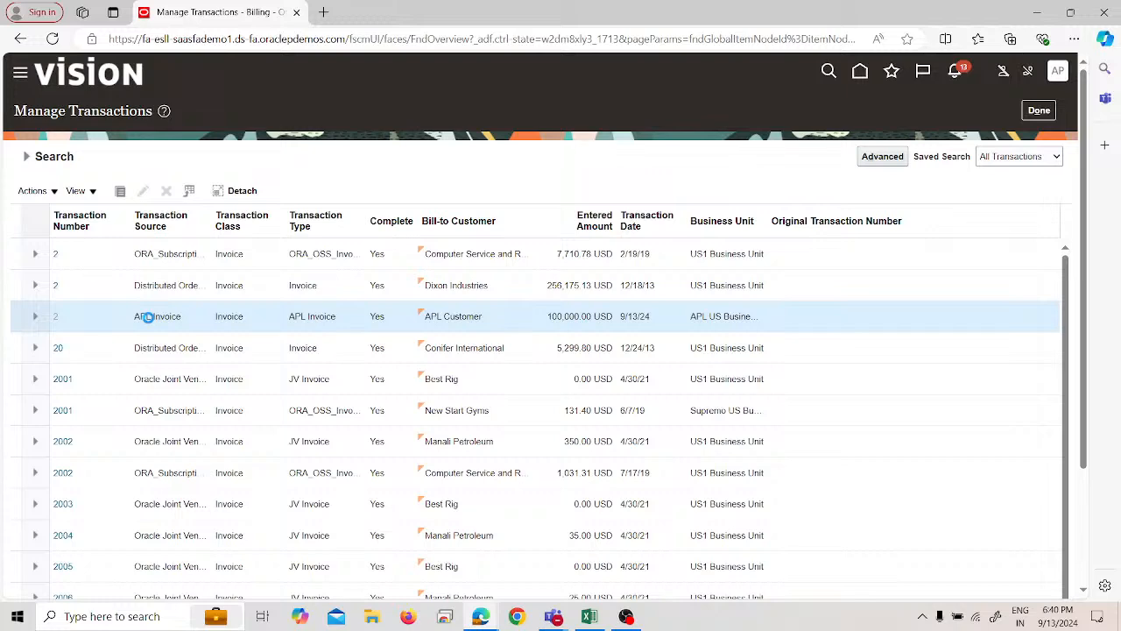
Step: Save the invoice to review its distributions, widen the Account Class column, examine the account lines, and leave the distributions without changes
left_click(804, 116)
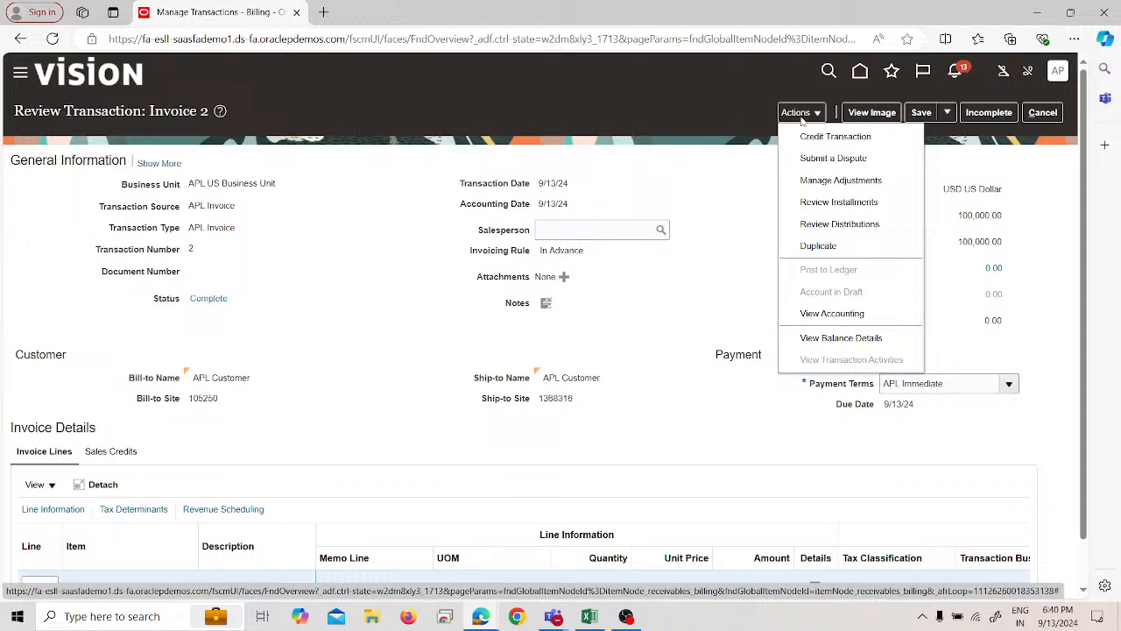
left_click(840, 225)
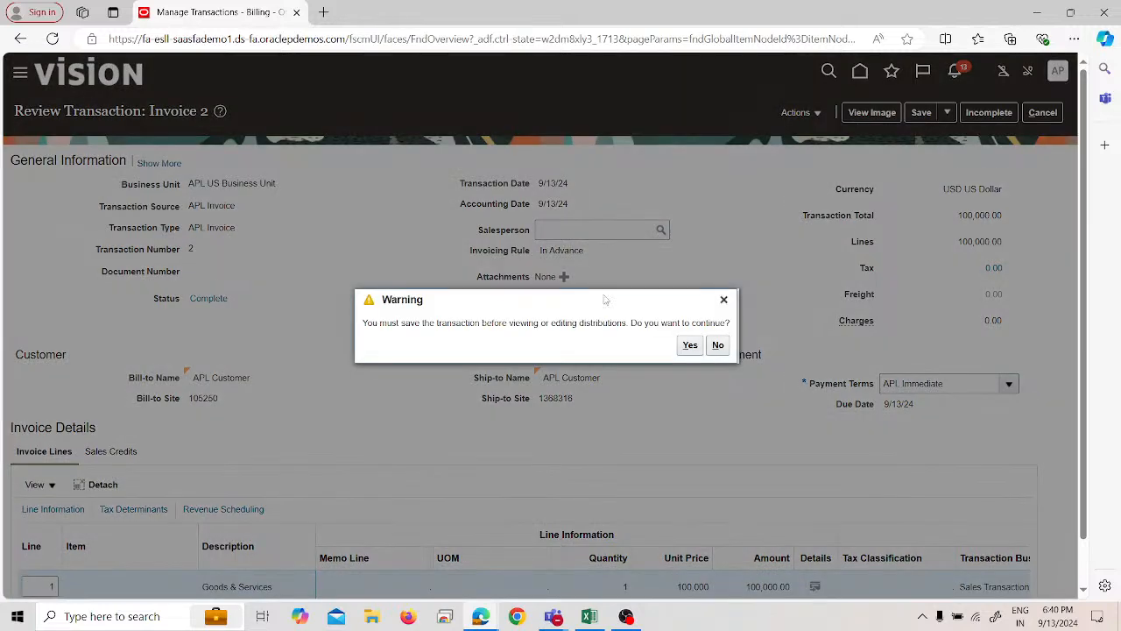
left_click(690, 346)
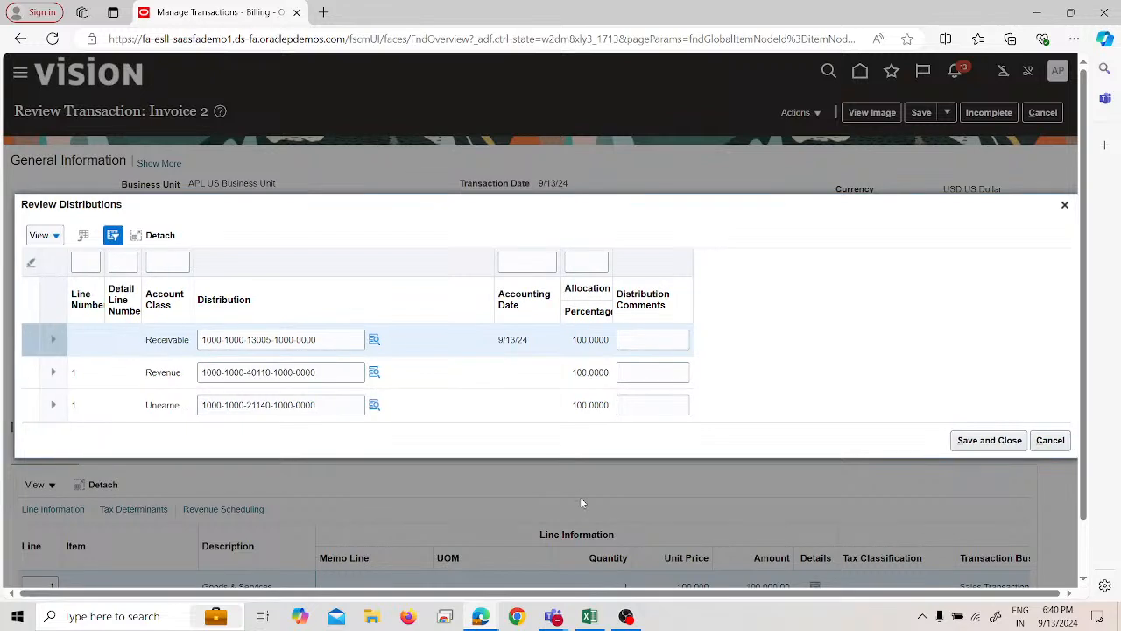
left_click_drag(193, 257, 258, 259)
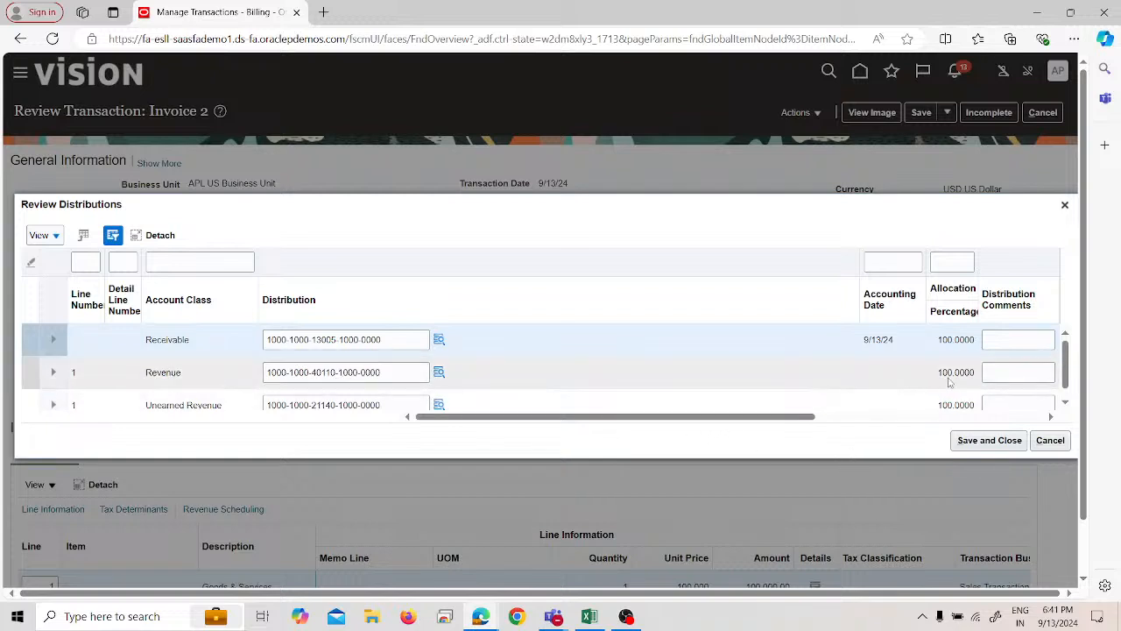
left_click(1004, 375)
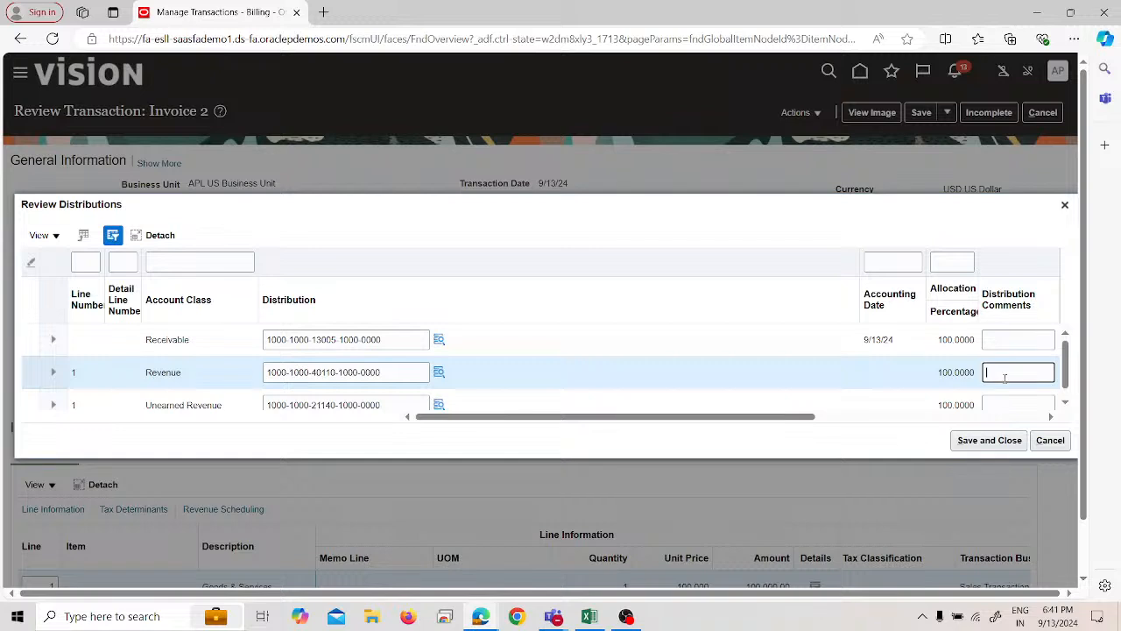
left_click(1056, 446)
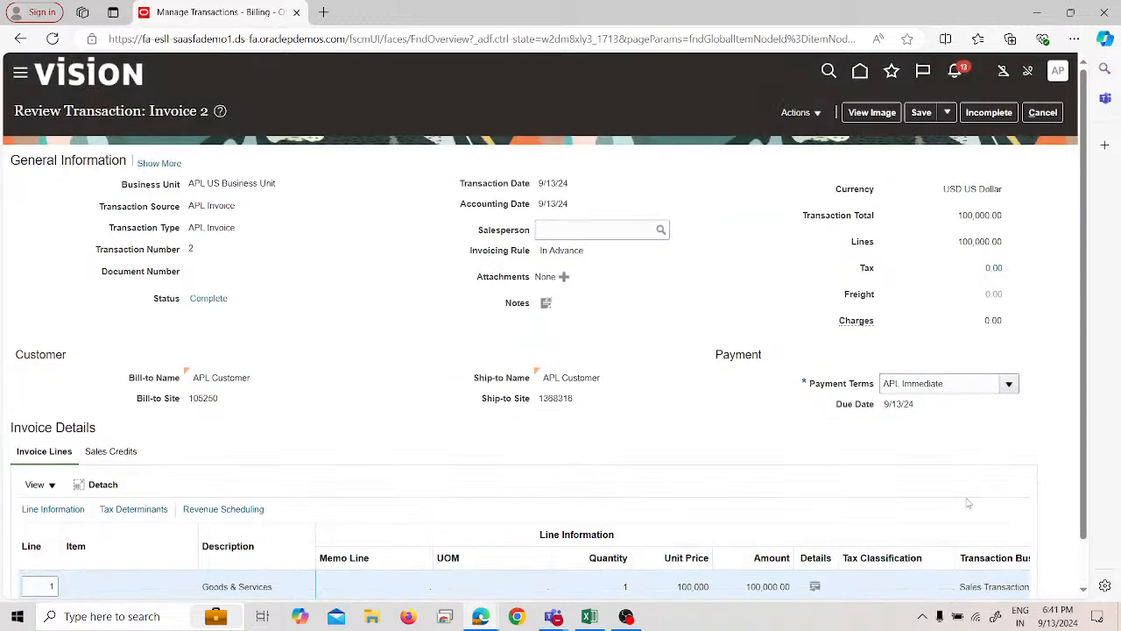
Step: Try to view the invoice's accounting entries, and leave the transaction without saving changes
left_click(797, 112)
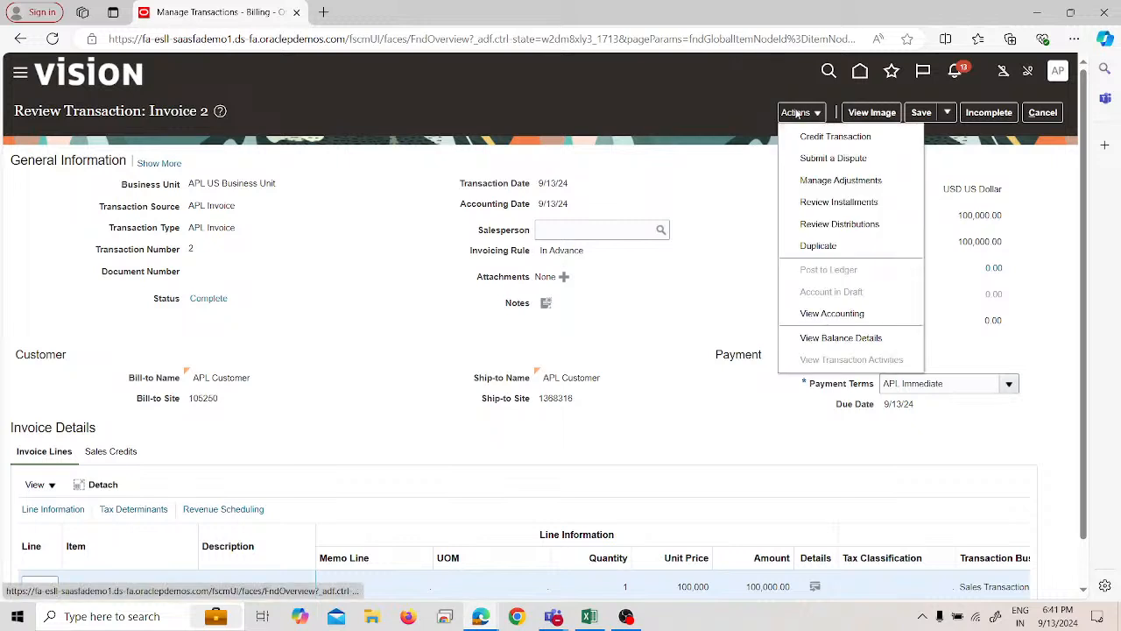
left_click(839, 309)
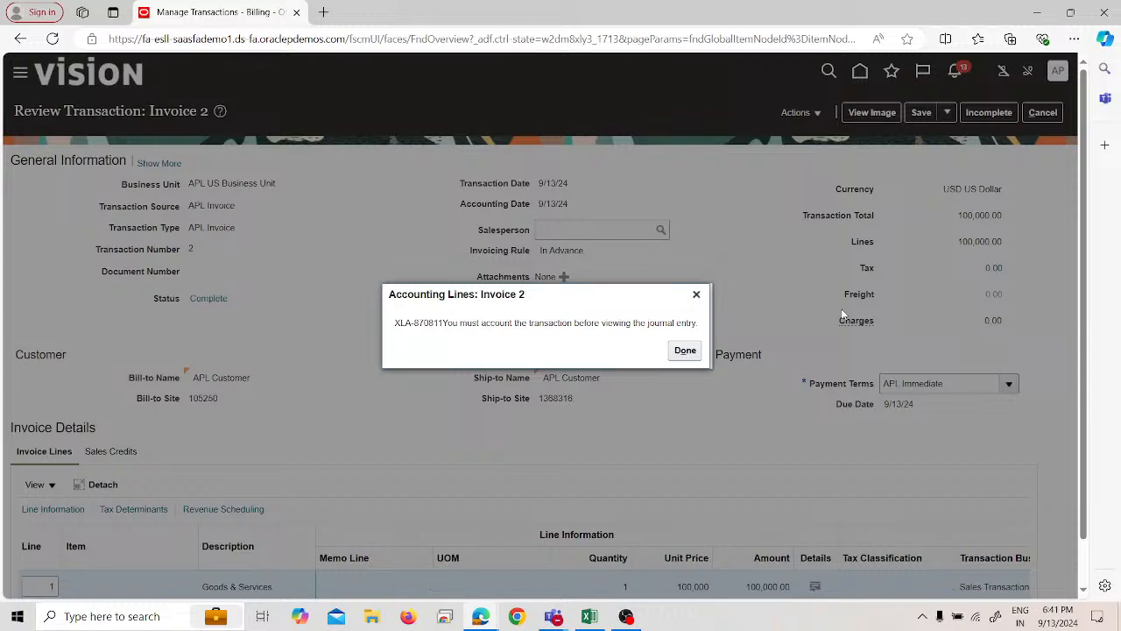
left_click(686, 349)
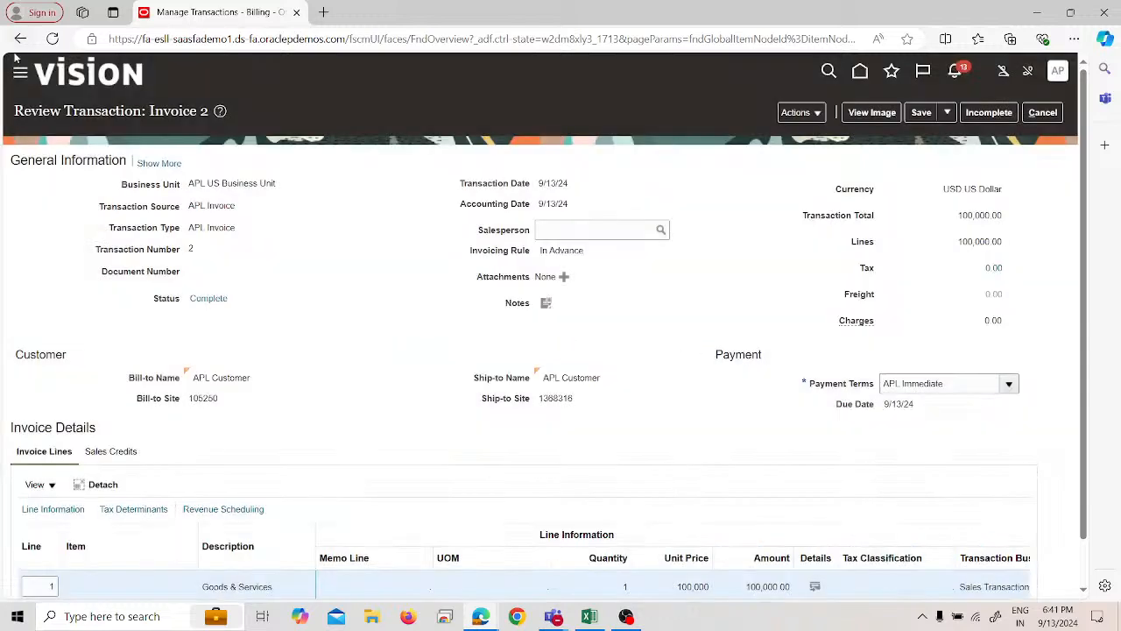
left_click(21, 74)
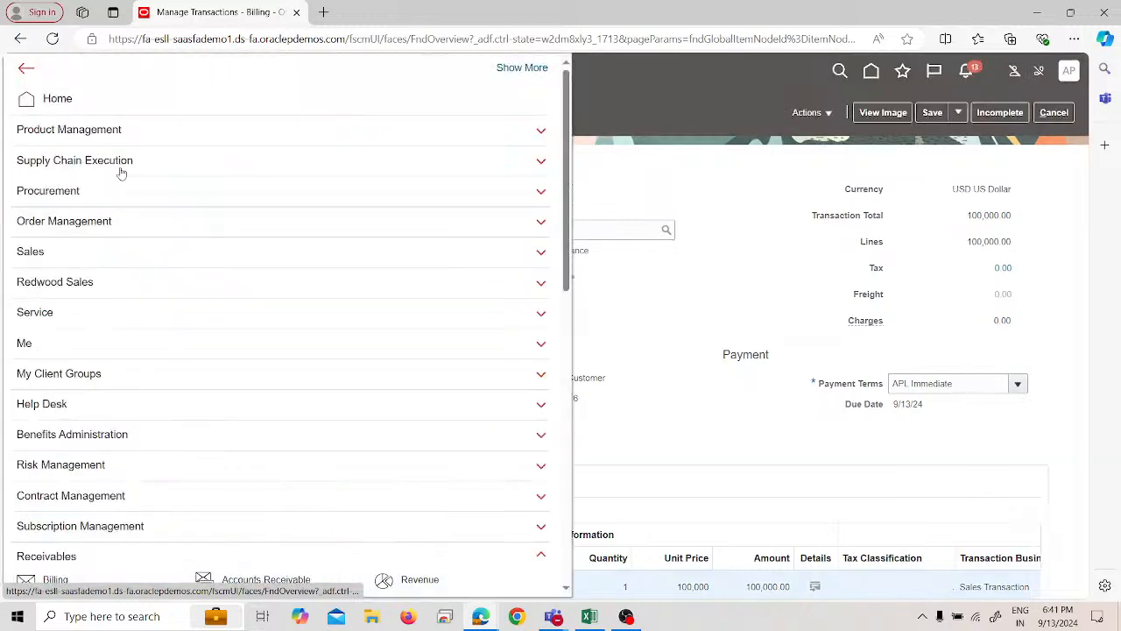
left_click(1062, 118)
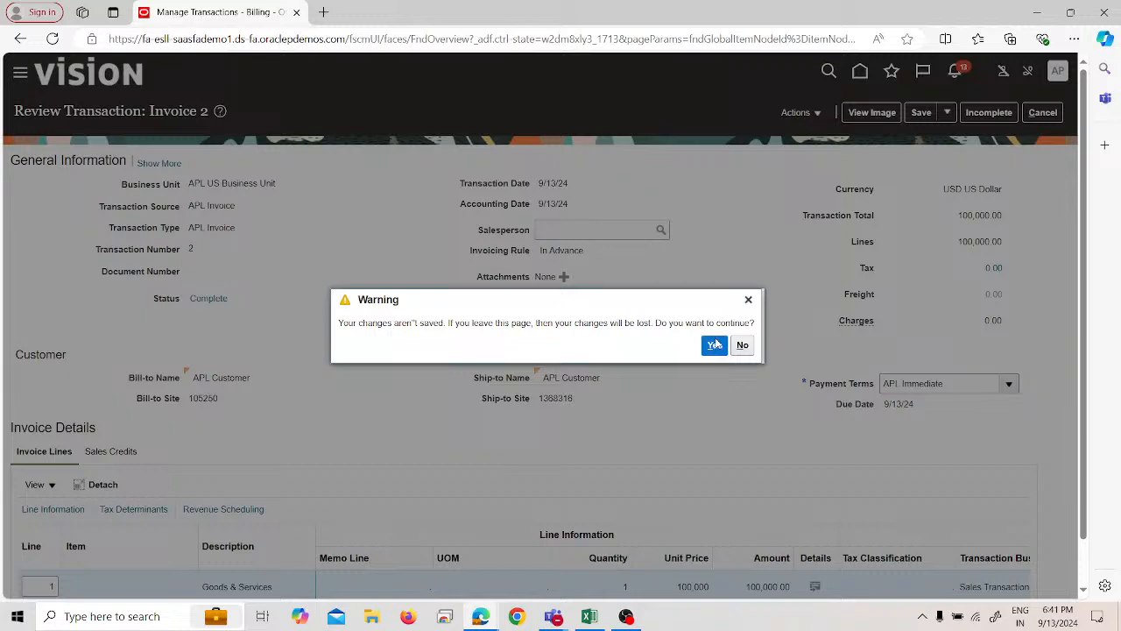
left_click(714, 343)
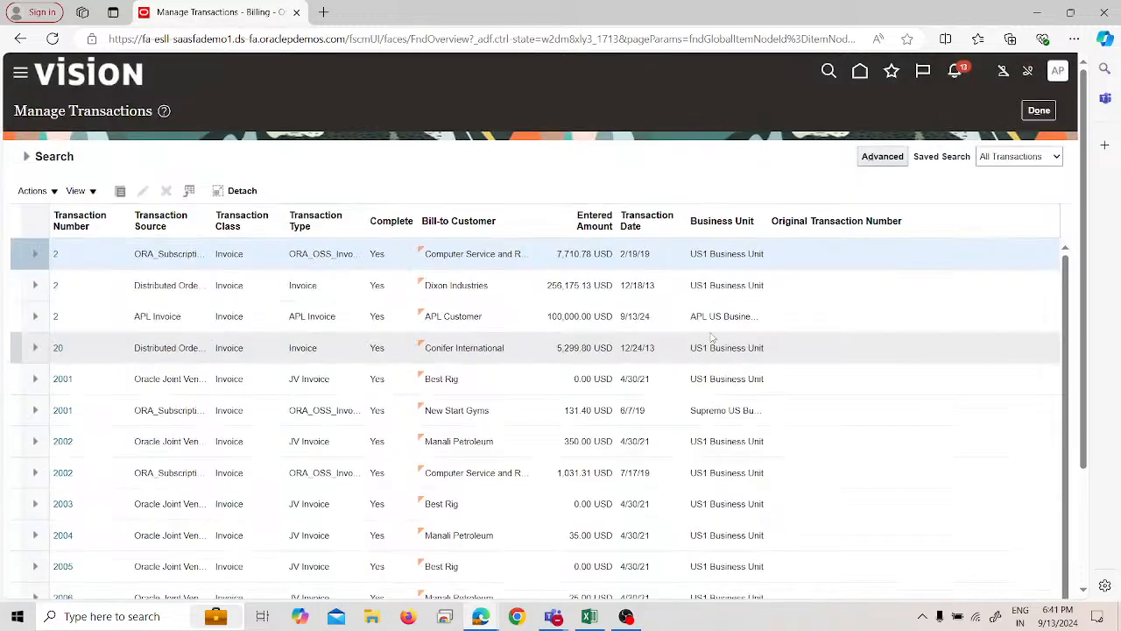
Step: Go to Scheduled Processes and choose the Recognize Revenue job for a new process
left_click(20, 73)
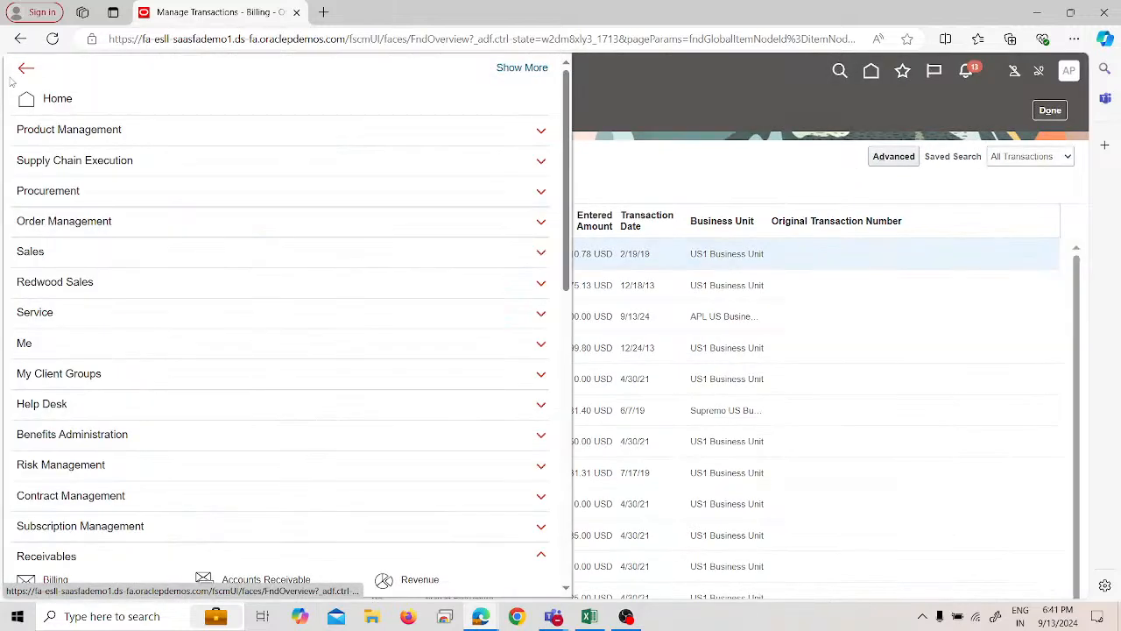
scroll(153, 307, "down", 8)
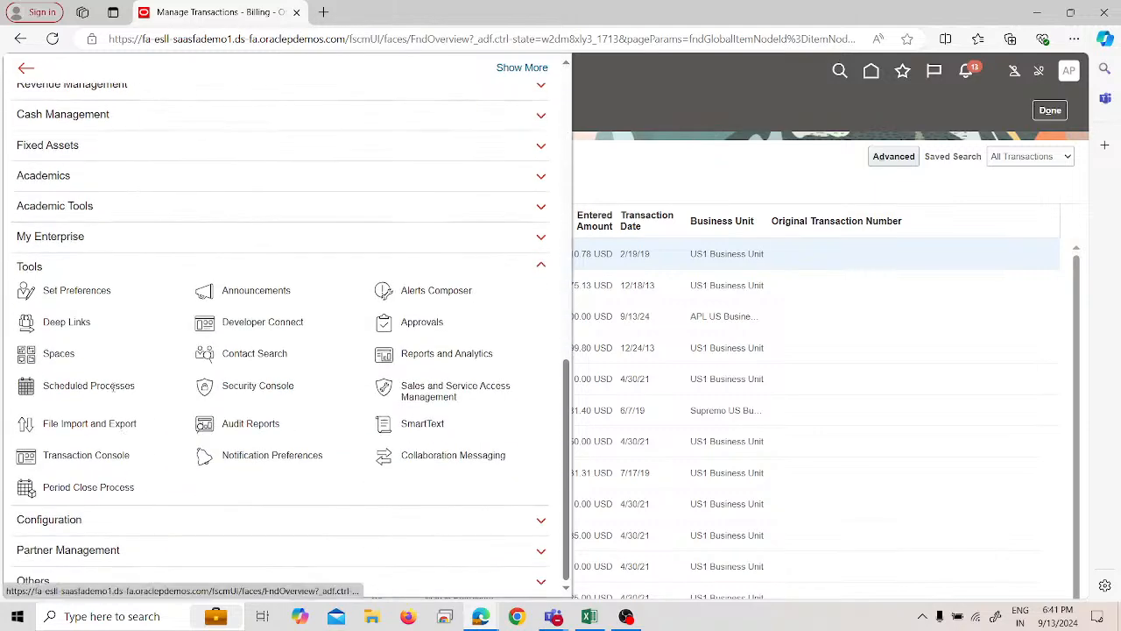
left_click(112, 386)
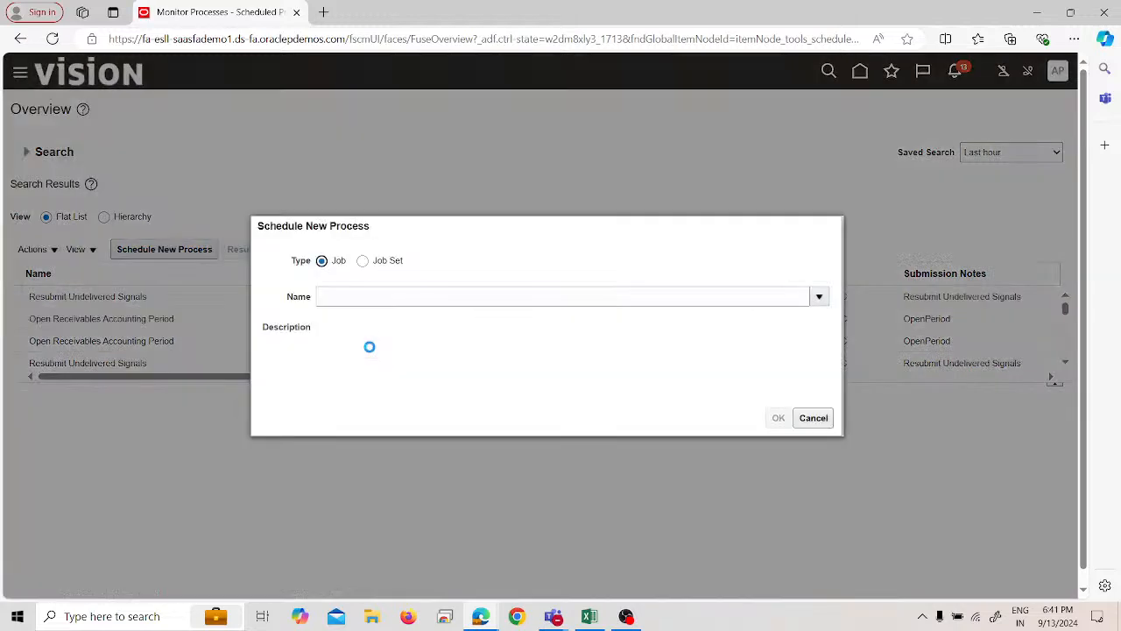
left_click(374, 302)
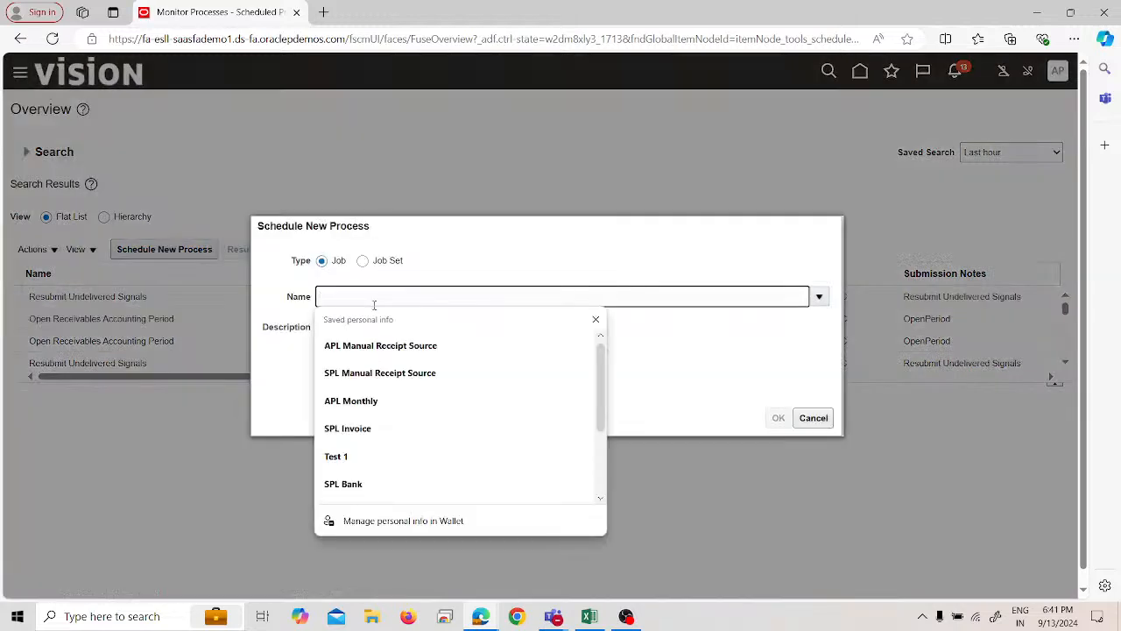
type("reco")
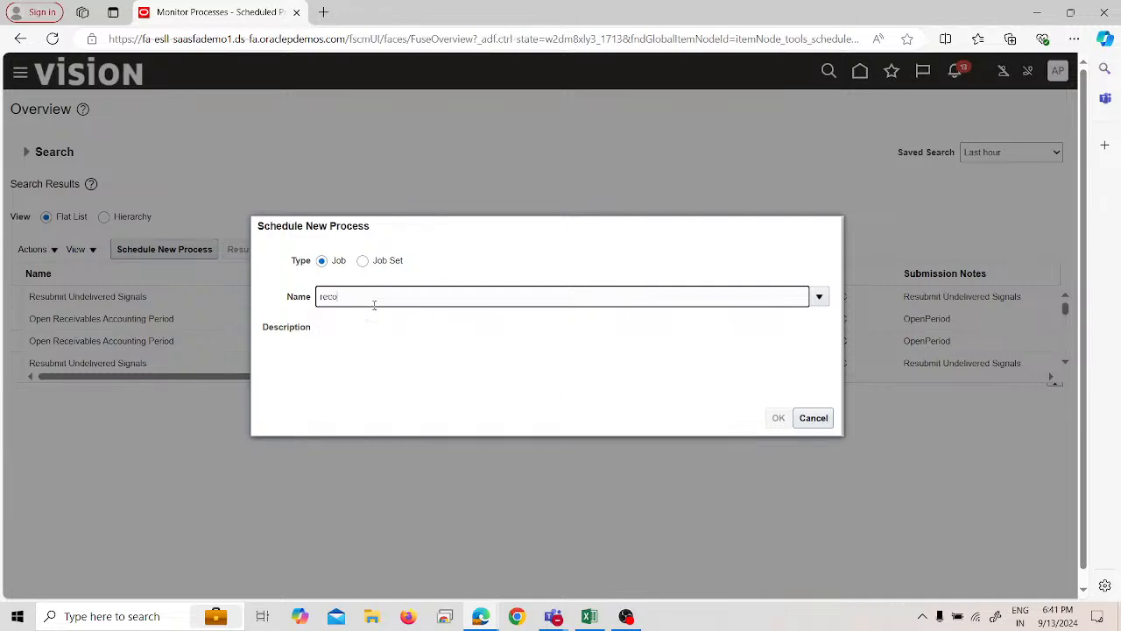
type("gnize")
key("Tab")
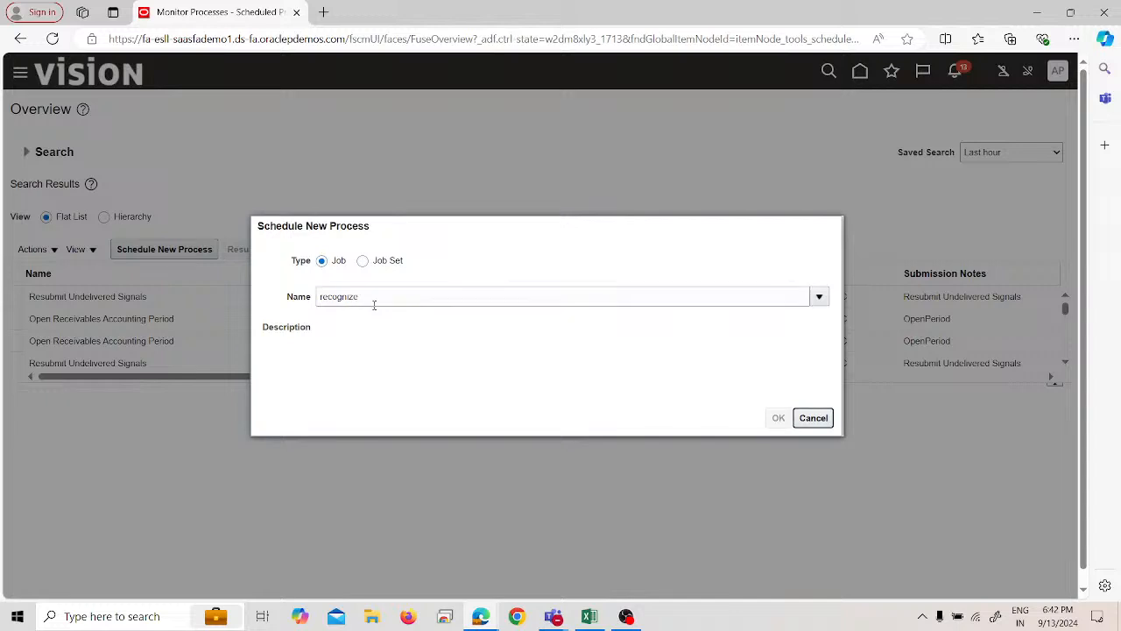
left_click(371, 364)
left_click(860, 420)
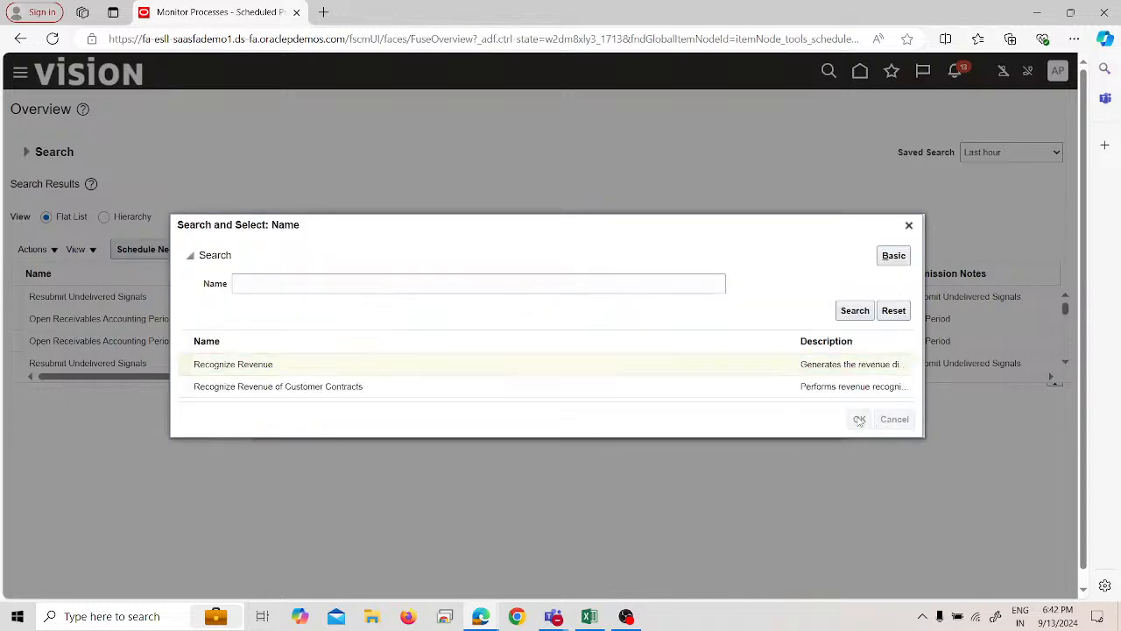
left_click(775, 416)
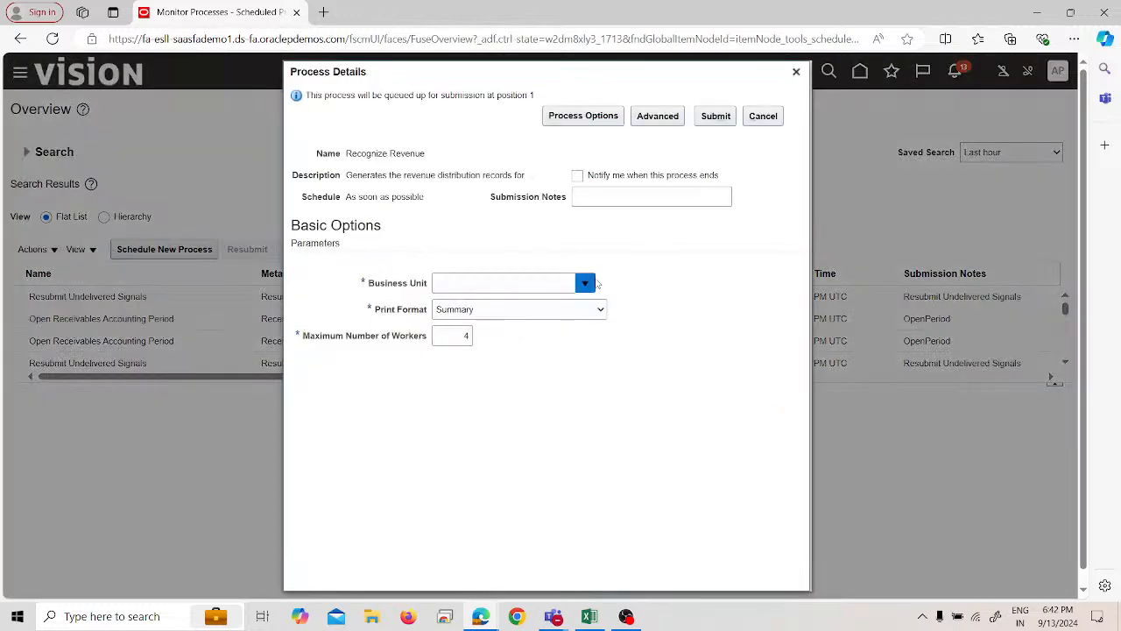
Step: Submit the Recognize Revenue process for APL US Business Unit in Summary print format
left_click(584, 283)
left_click(493, 416)
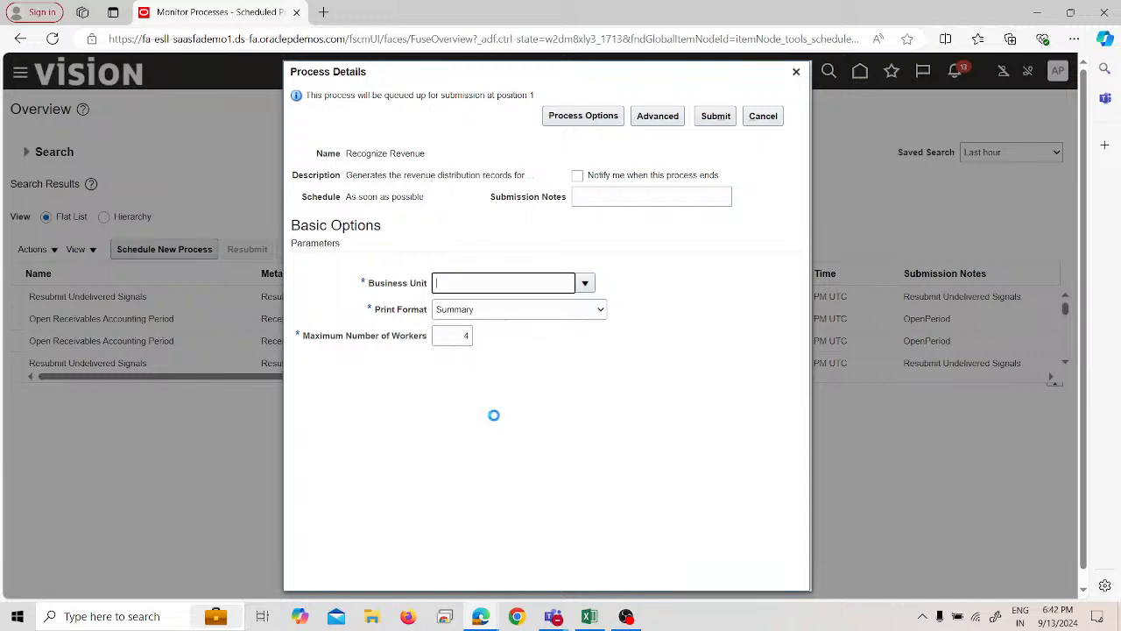
left_click(718, 119)
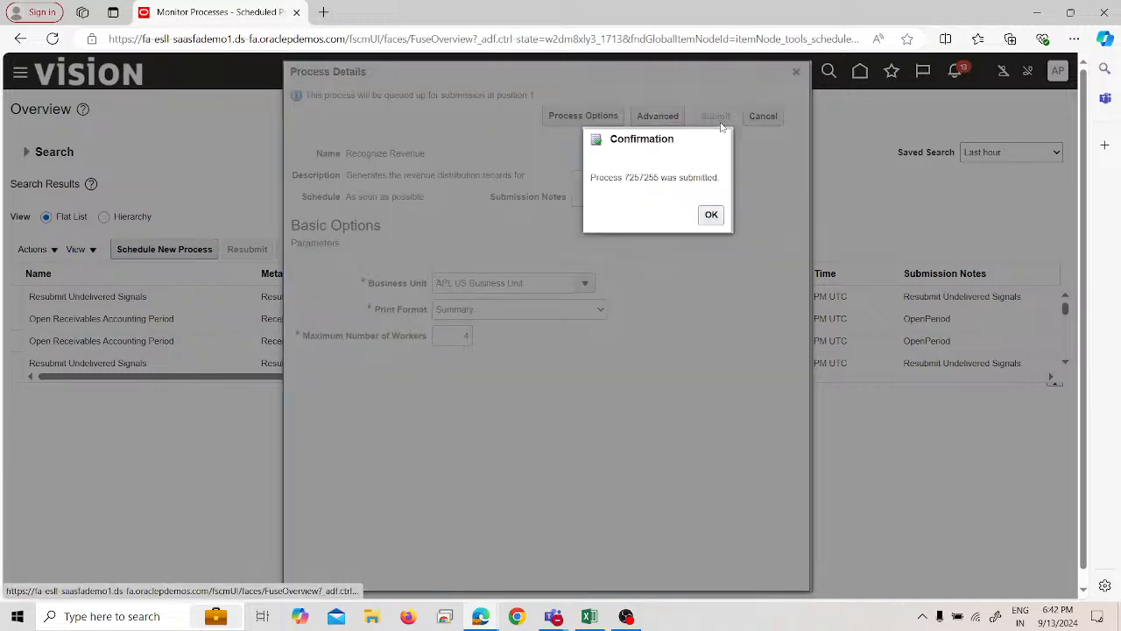
left_click(710, 216)
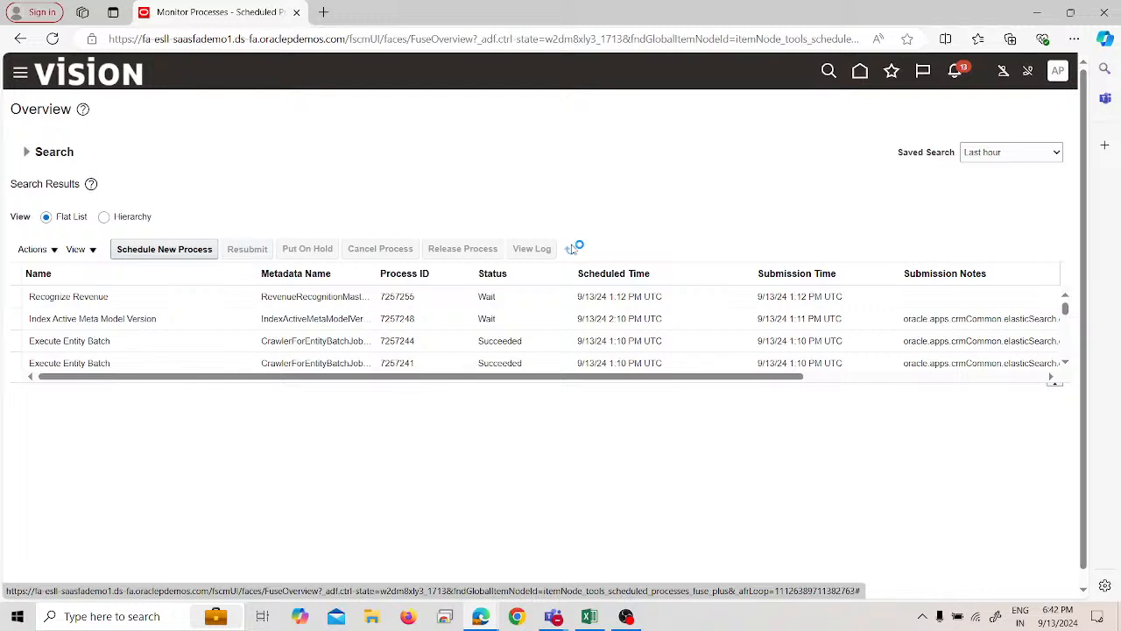
Step: Refresh the scheduled process list and check the status of the Recognize Revenue jobs
left_click(570, 249)
left_click(570, 249)
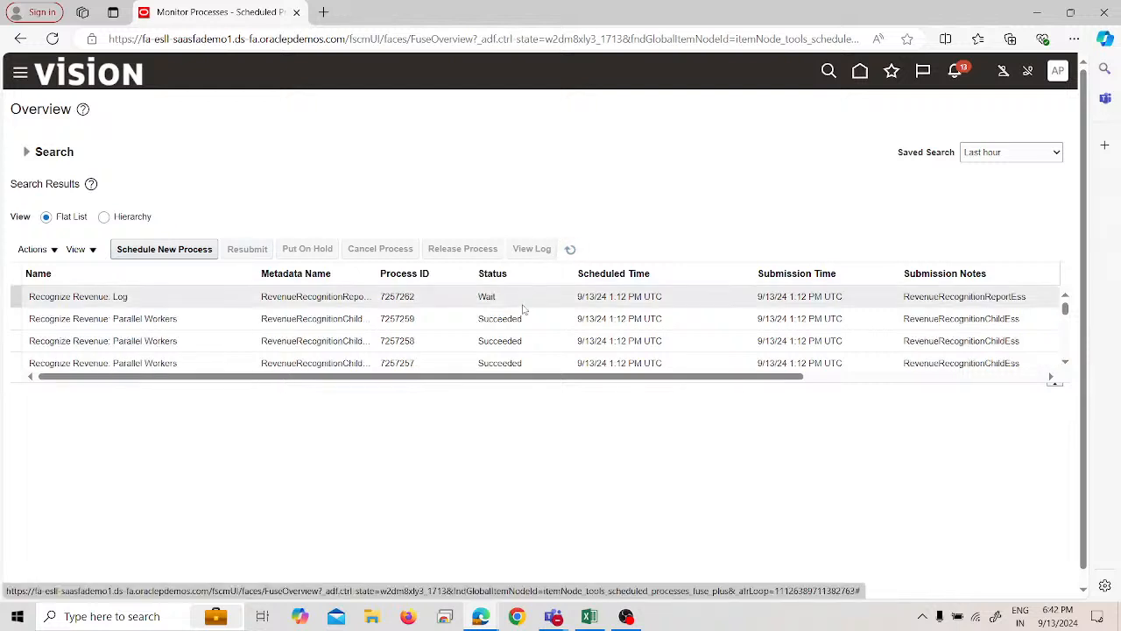
scroll(517, 338, "down", 2)
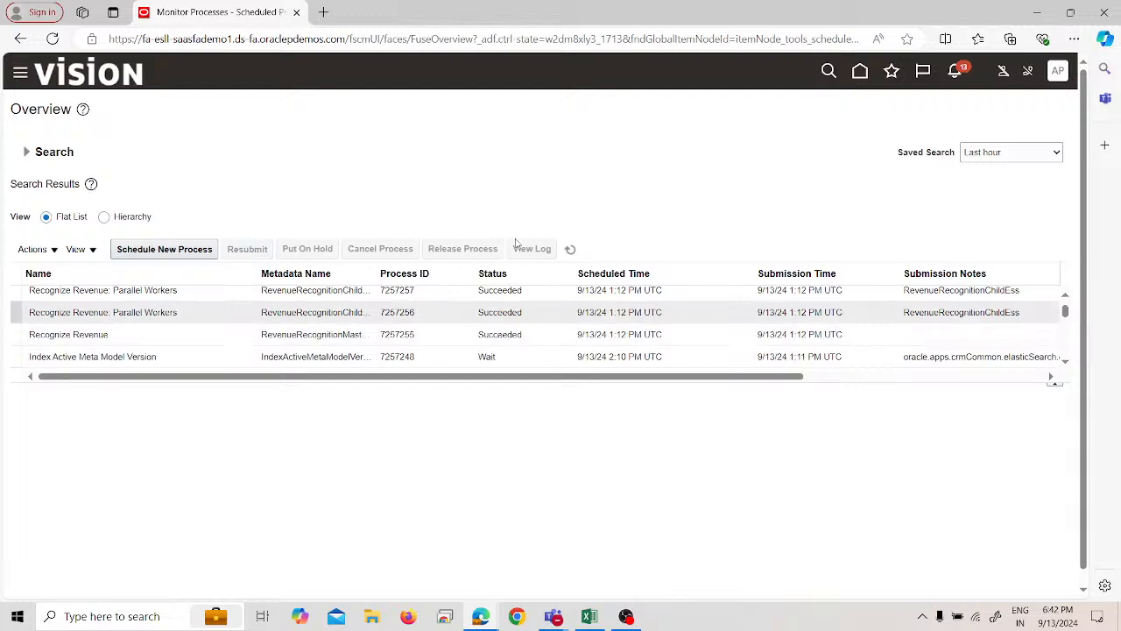
Step: Go to Receivables Billing and open the Manage Transactions task
left_click(21, 74)
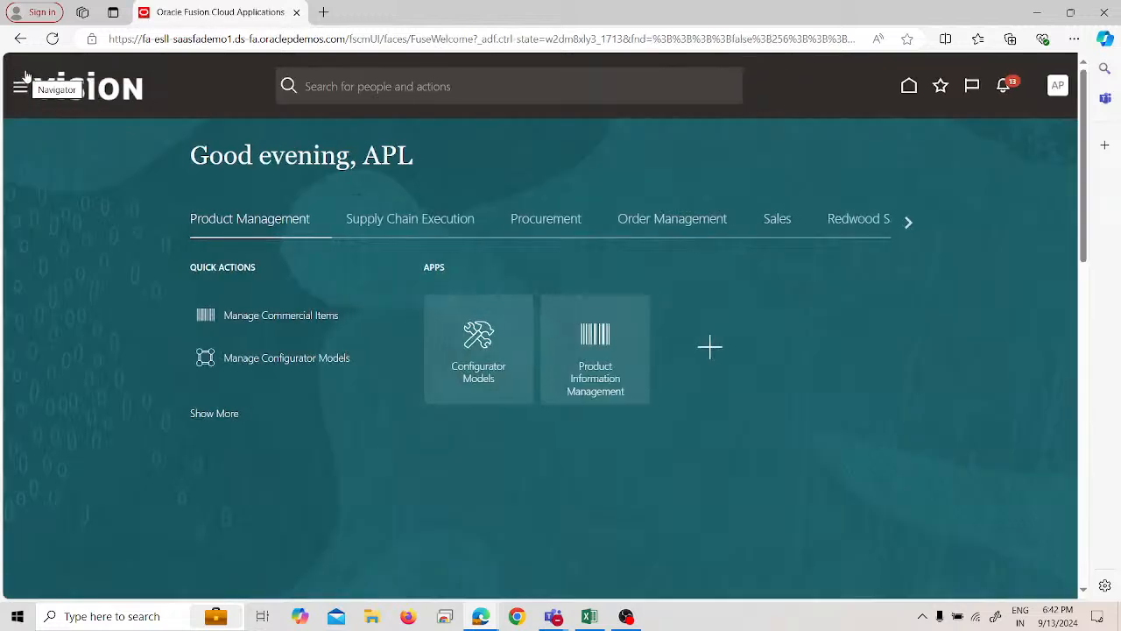
left_click(19, 91)
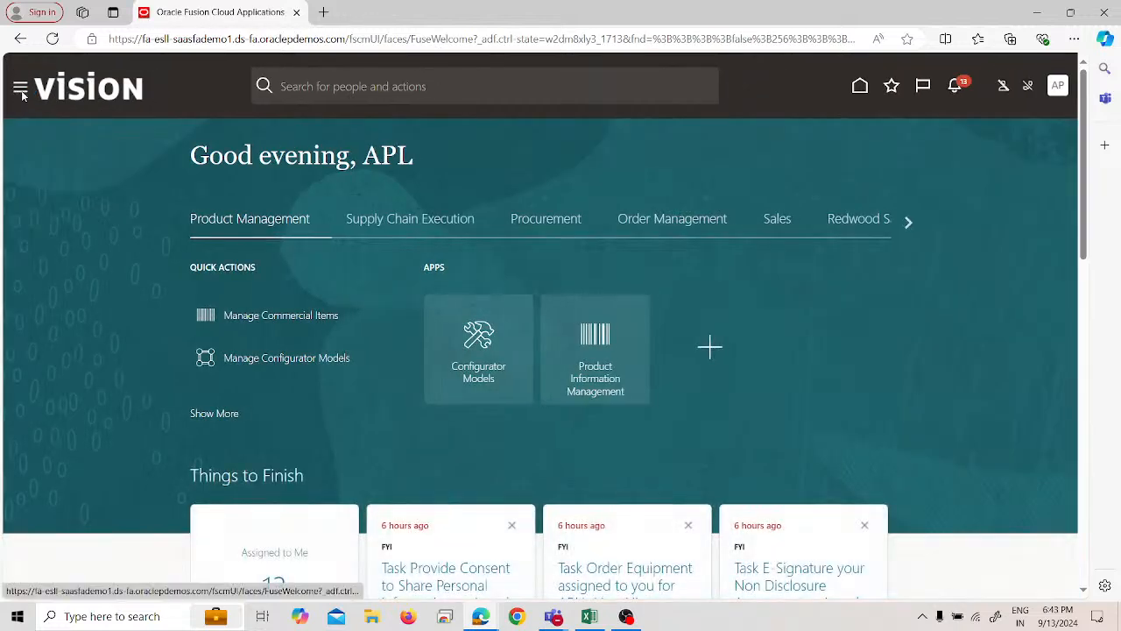
scroll(175, 280, "down", 3)
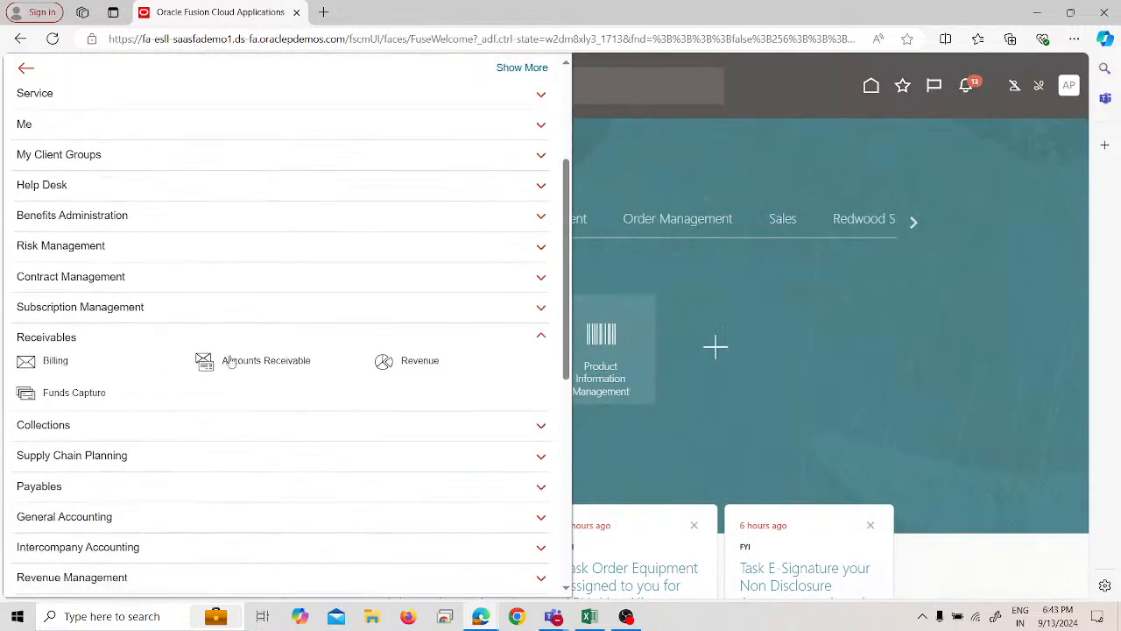
left_click(56, 360)
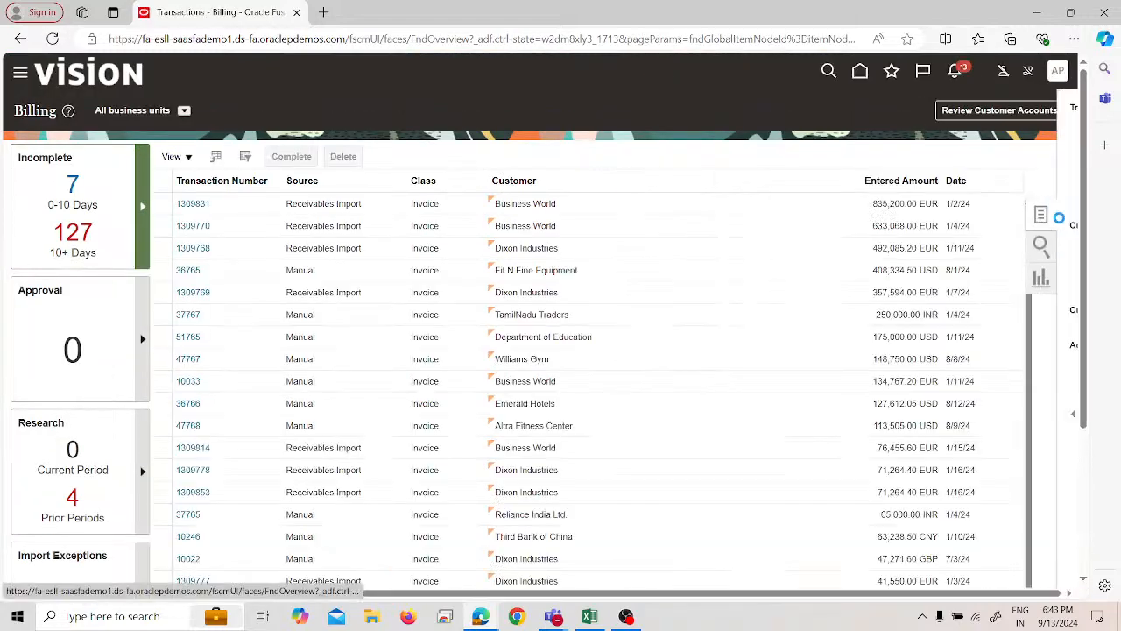
left_click(1062, 217)
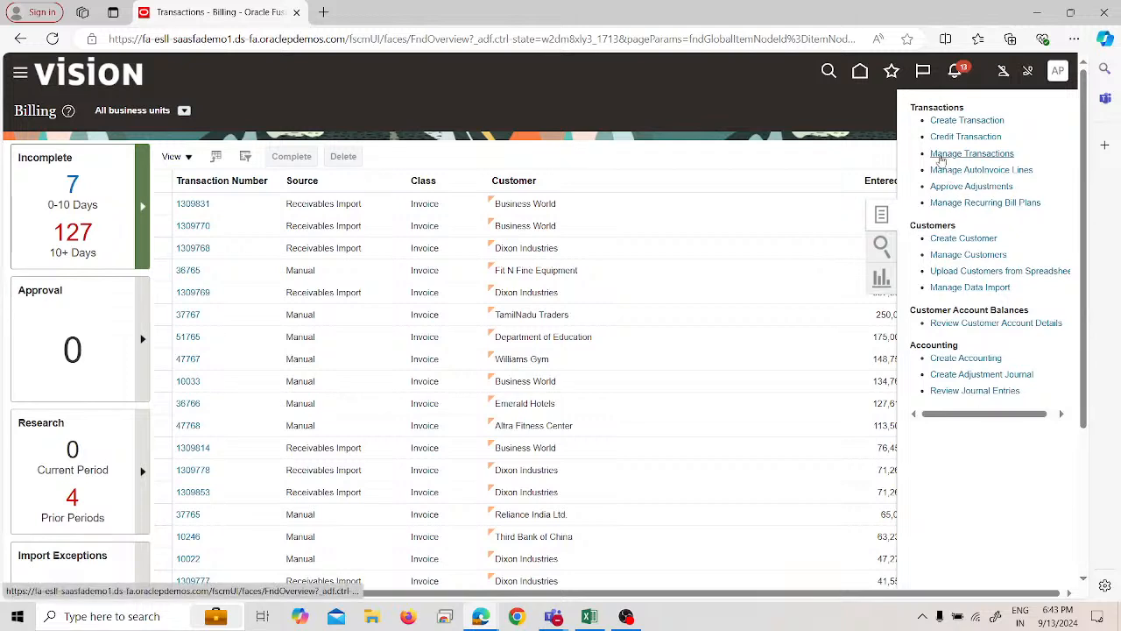
left_click(938, 154)
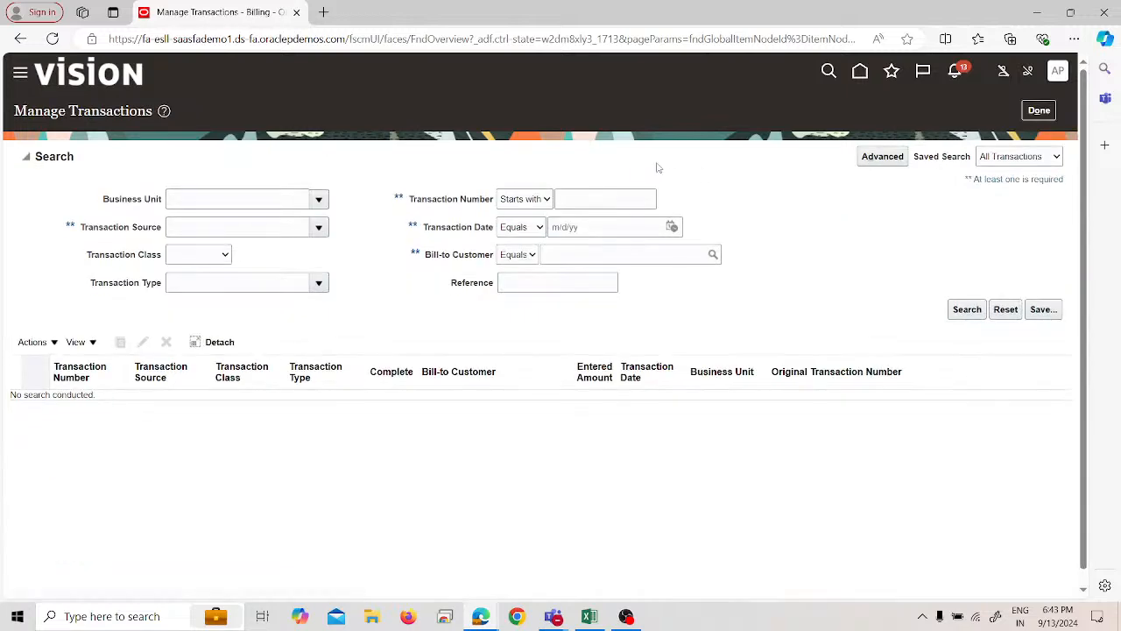
Step: Find transactions whose number starts with 2 and open the APL Customer invoice dated 9/13/24
left_click(606, 203)
type("2")
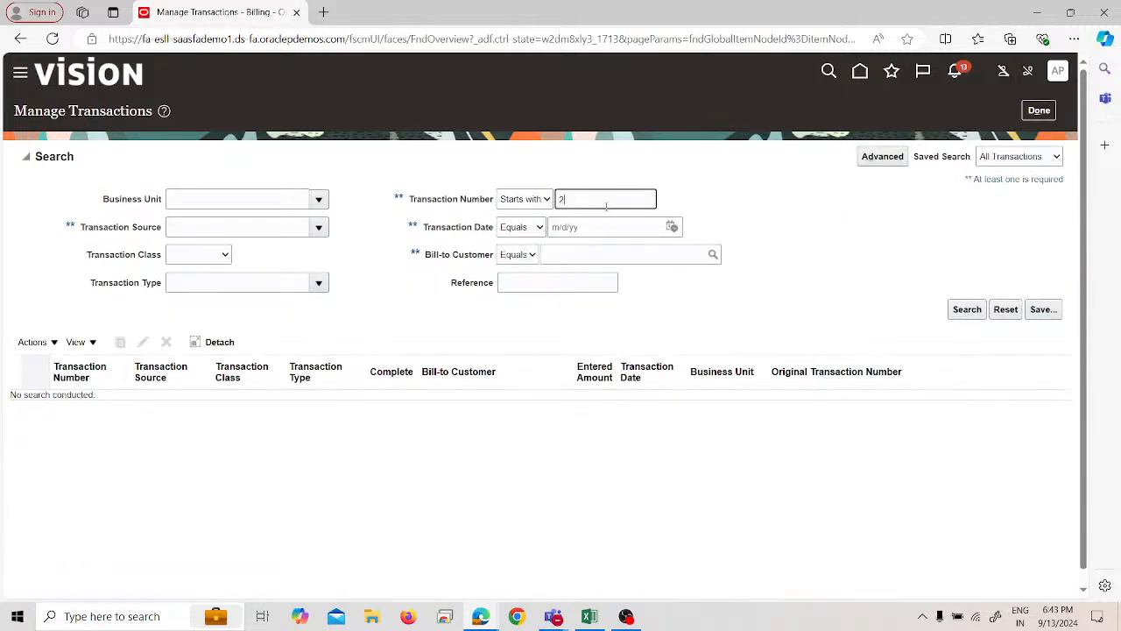
key("Return")
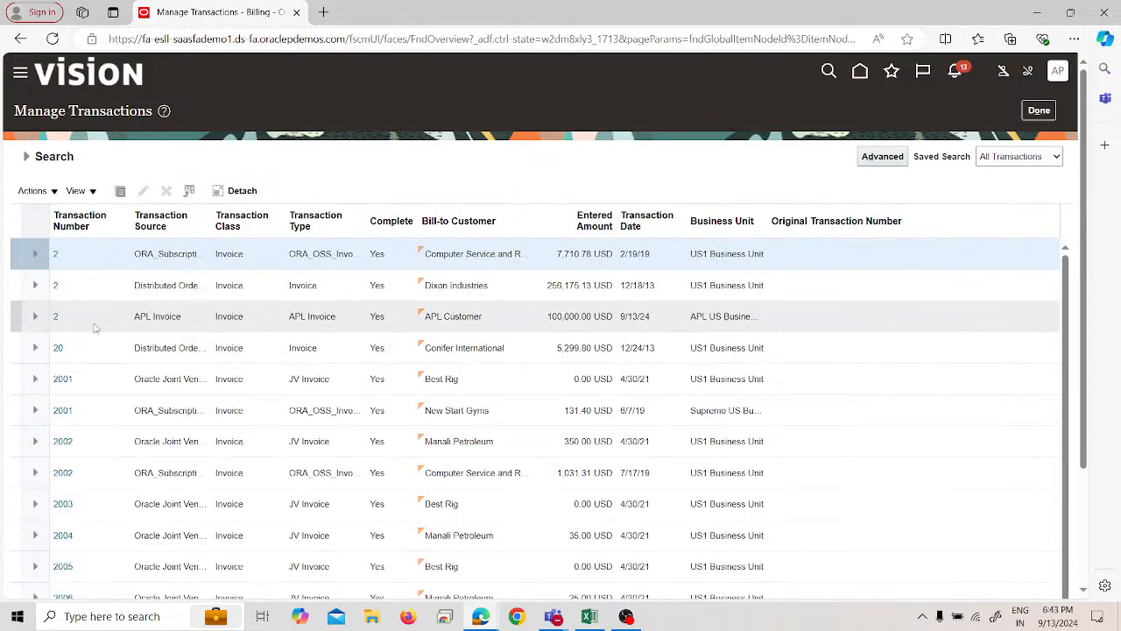
left_click(57, 325)
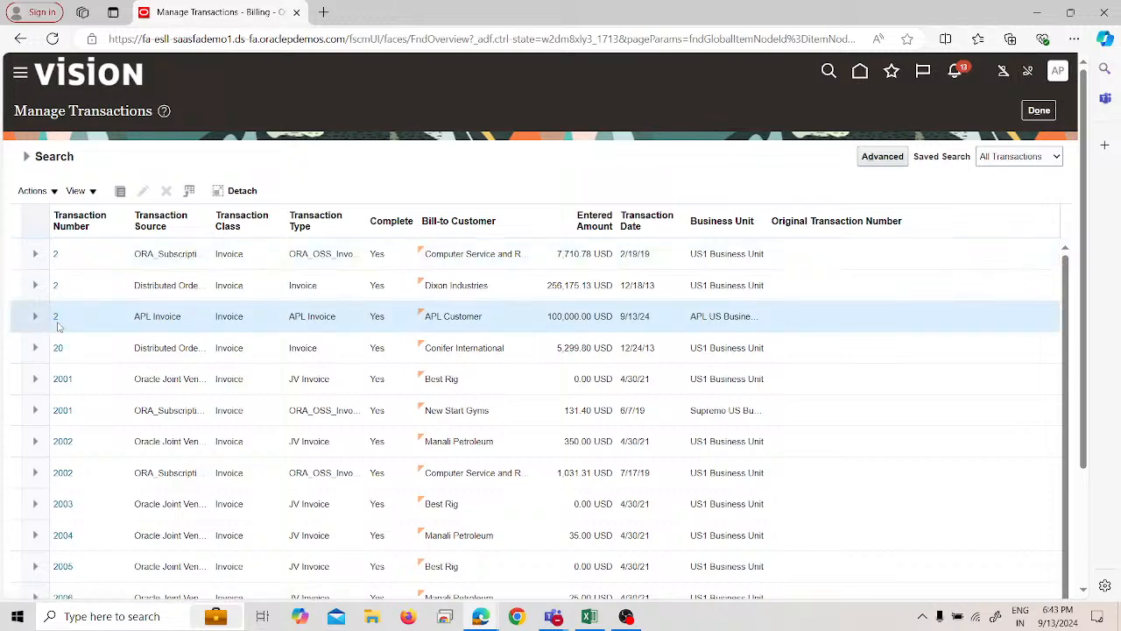
left_click(56, 317)
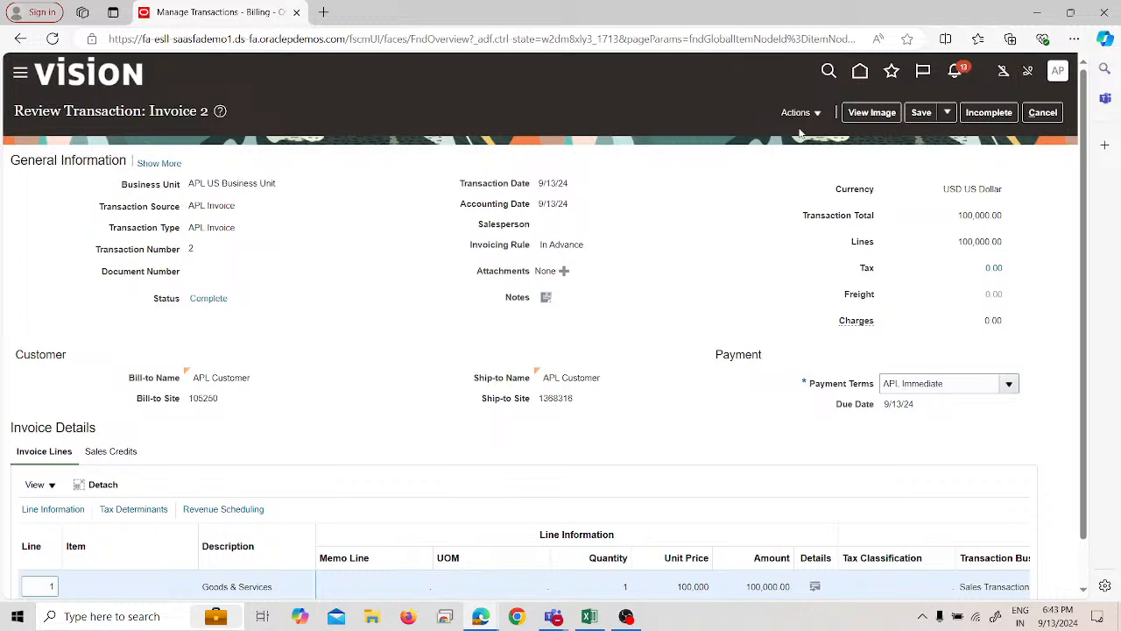
Step: Try to post the invoice to the ledger, and open its accounting lines
left_click(800, 116)
left_click(819, 265)
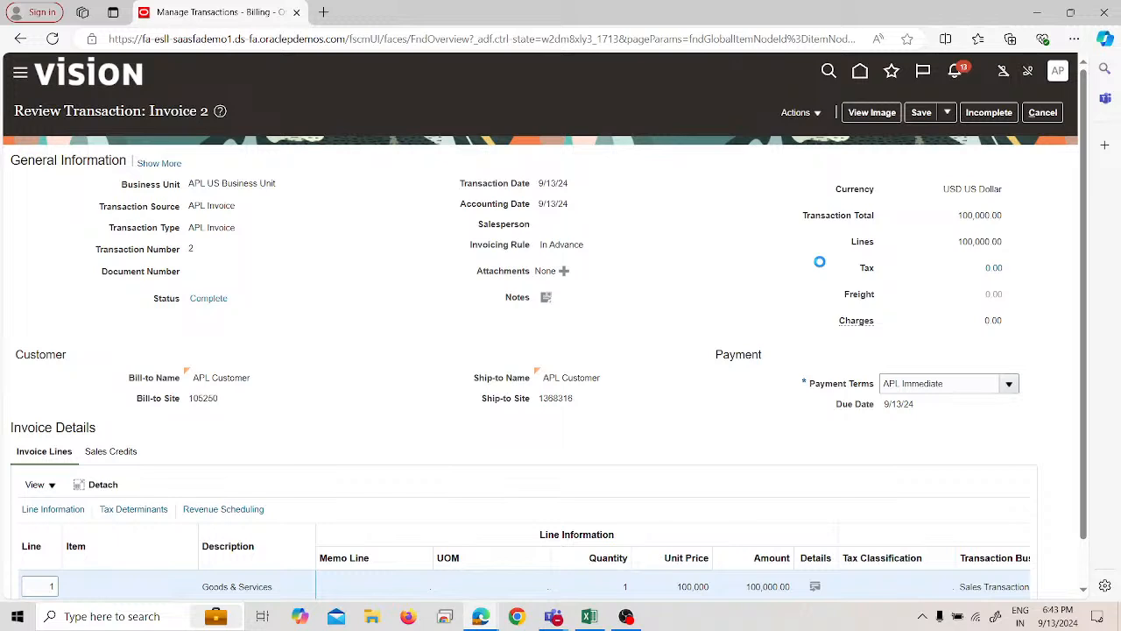
left_click(817, 114)
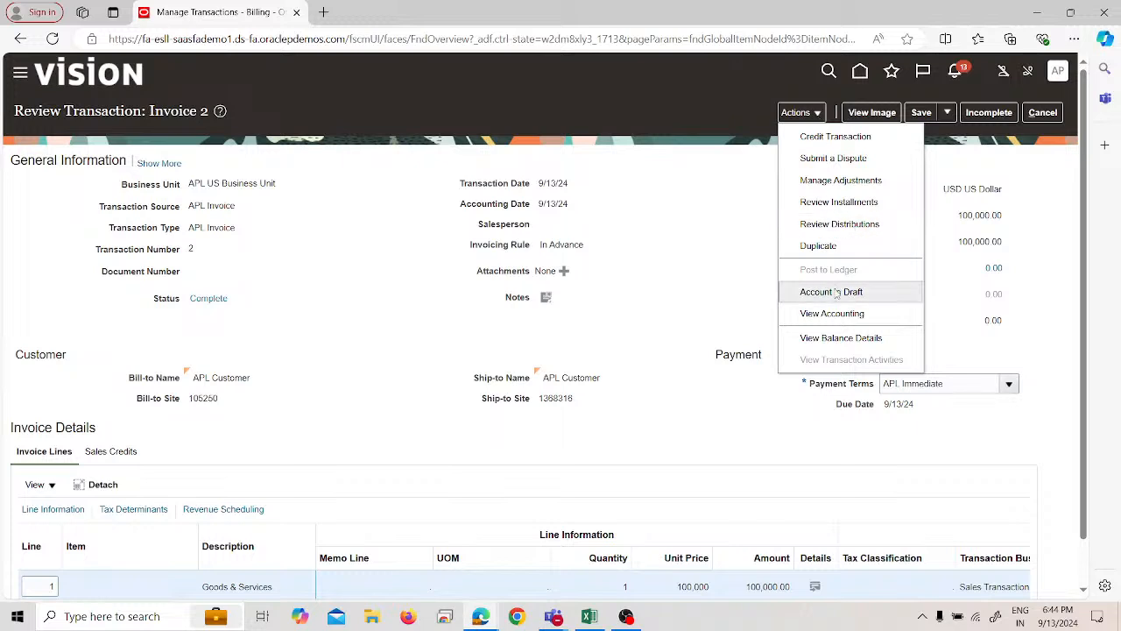
left_click(837, 293)
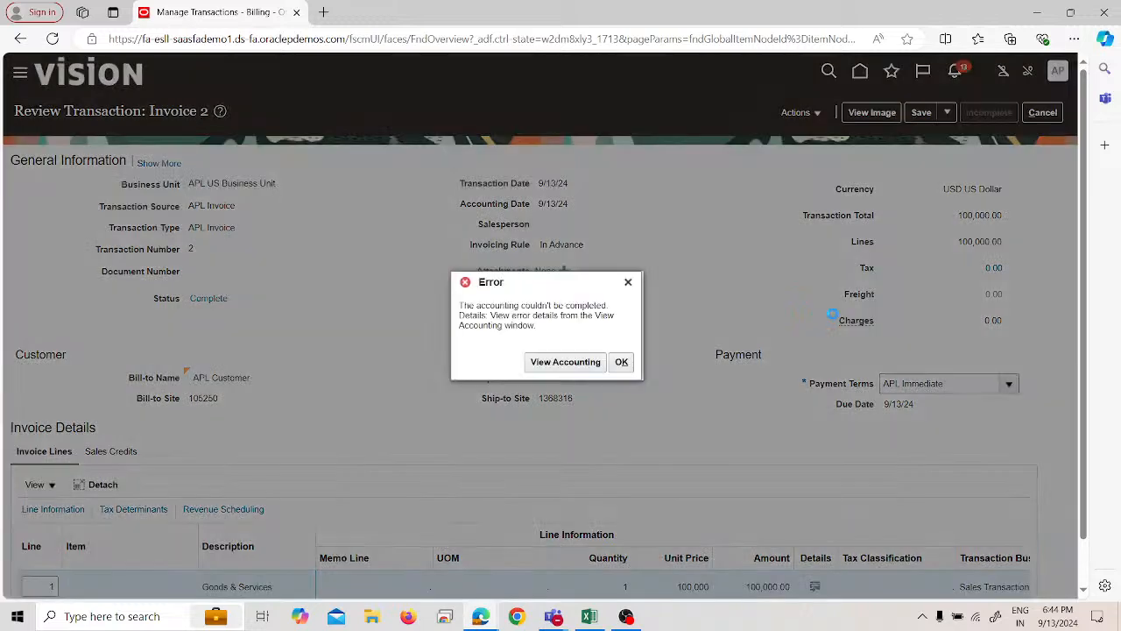
key("Return")
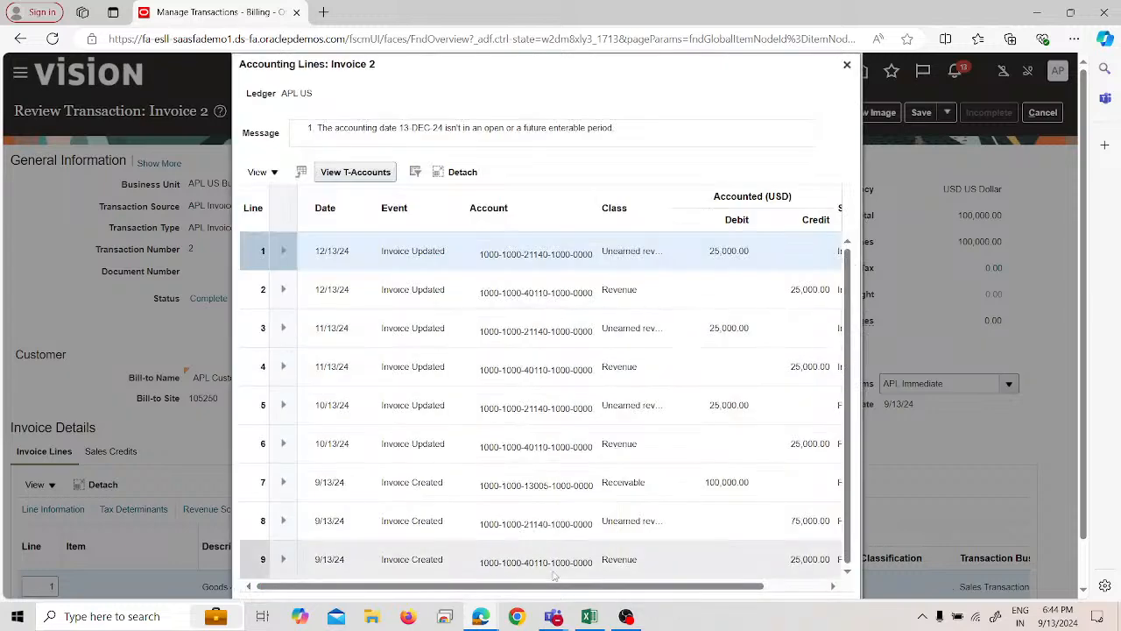
Step: Examine the invoice's accounting lines through the Status column and export them to Excel
left_click_drag(568, 587, 629, 595)
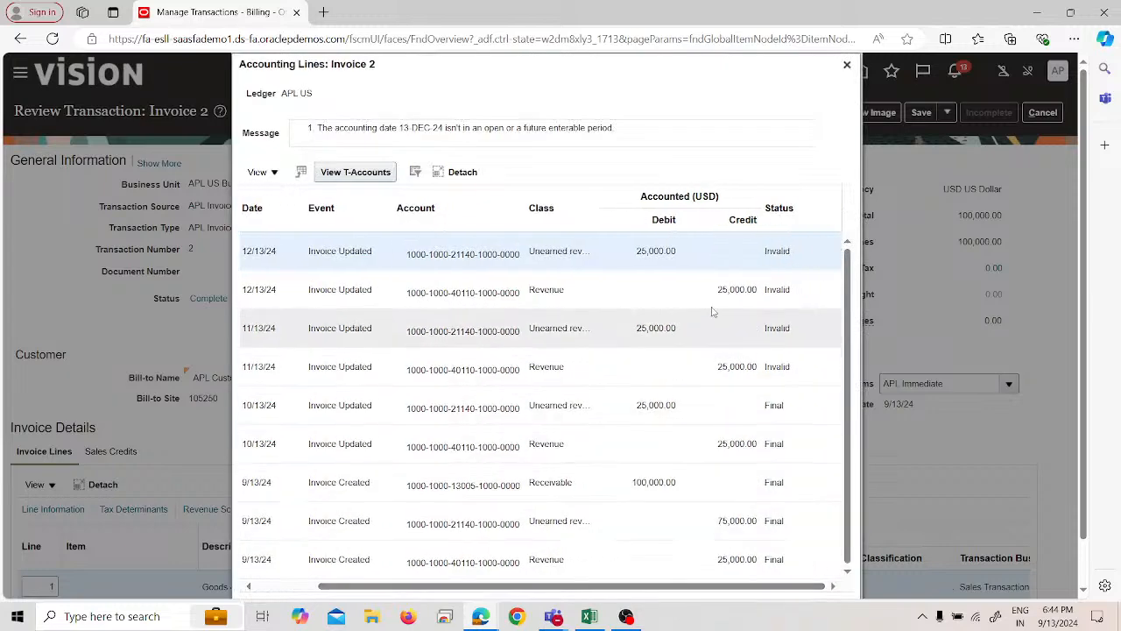
scroll(736, 307, "down", 1)
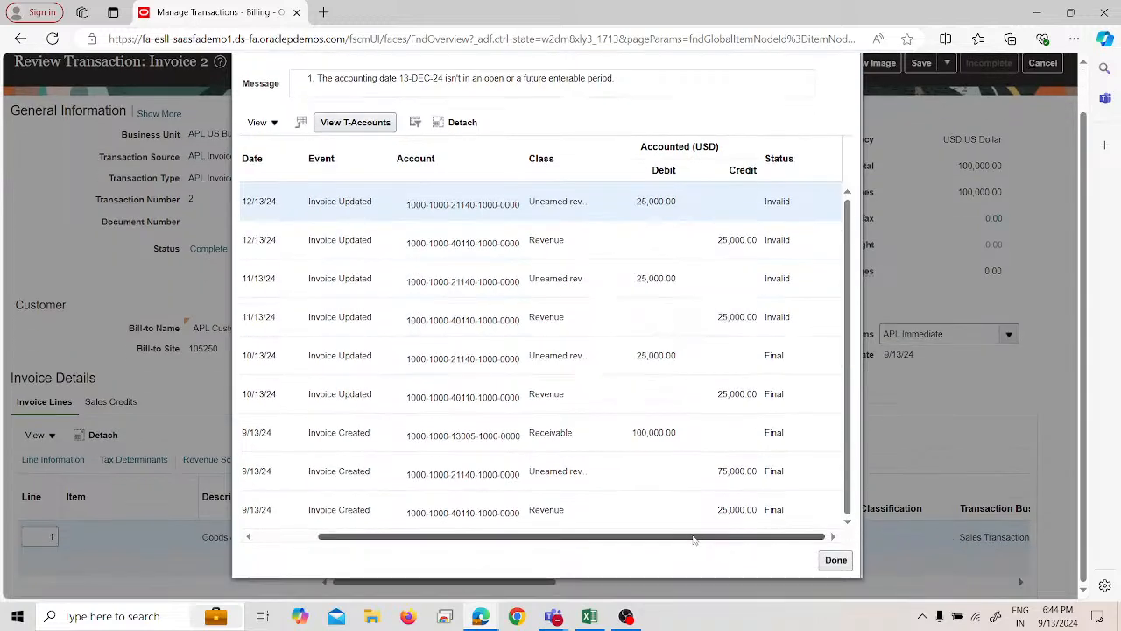
left_click_drag(696, 535, 602, 548)
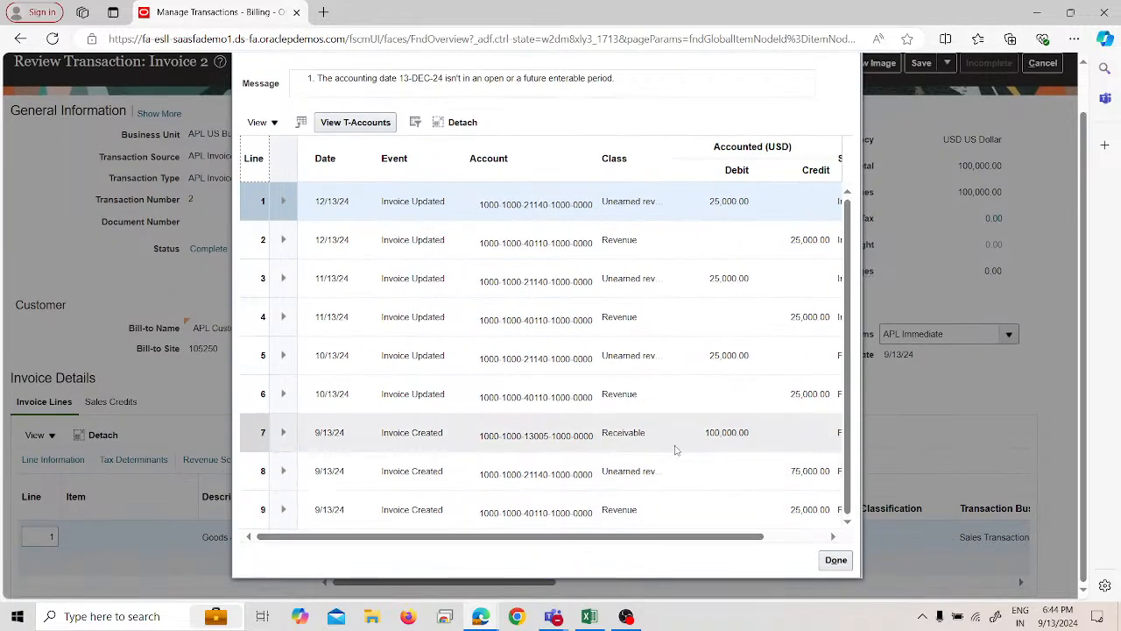
scroll(665, 436, "up", 1)
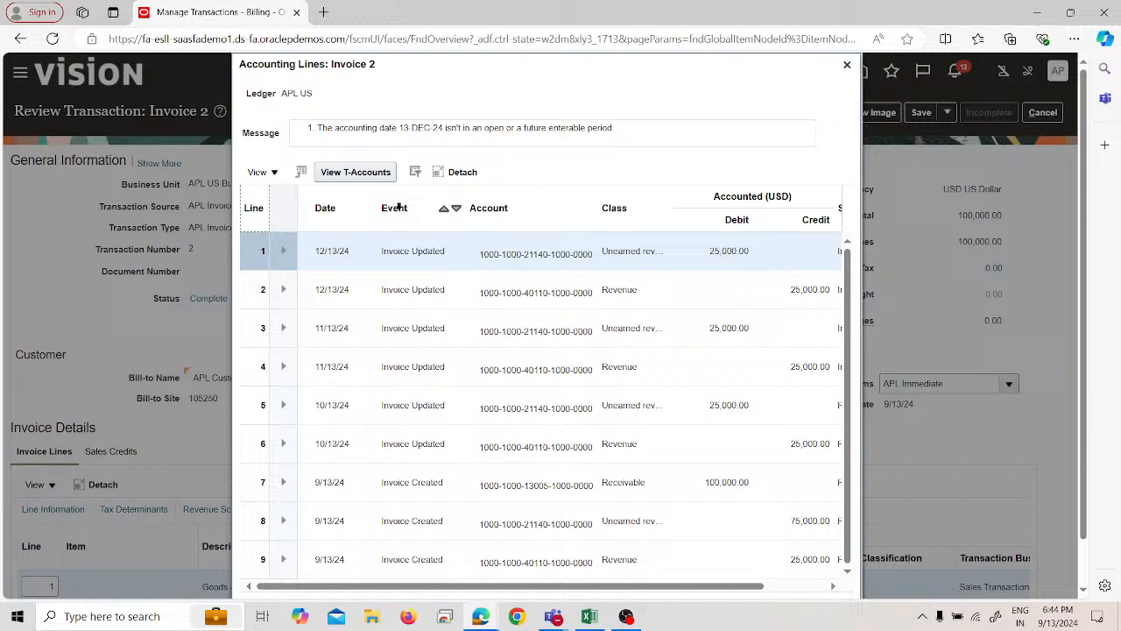
left_click(298, 171)
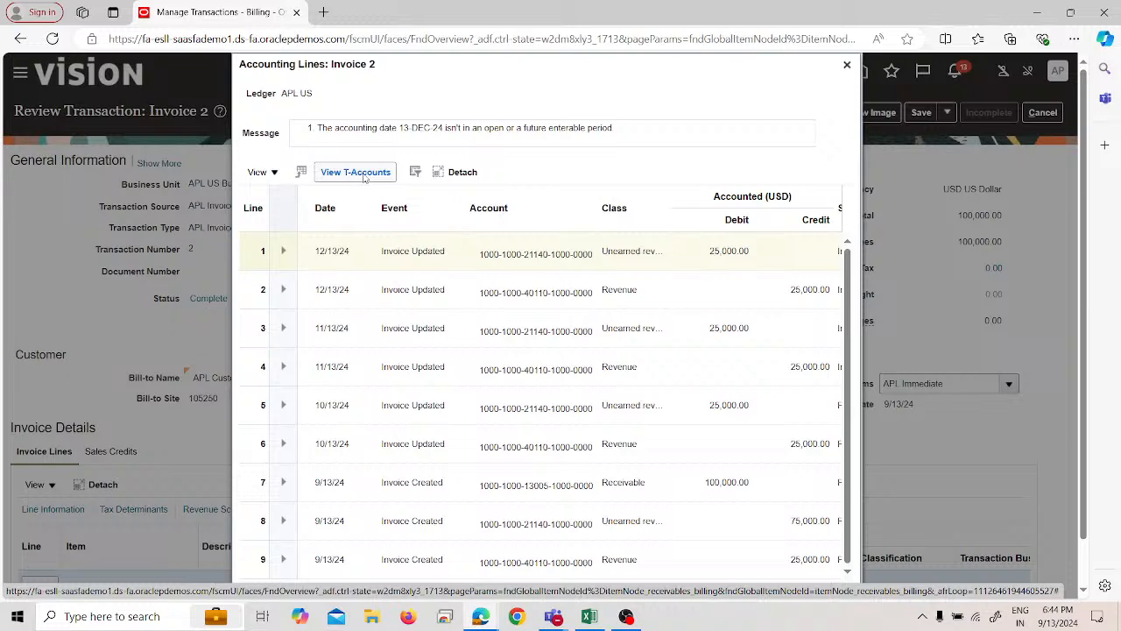
Step: View the invoice's T-accounts for the APL US ledger, and close the accounting windows to return to the invoice
left_click(356, 172)
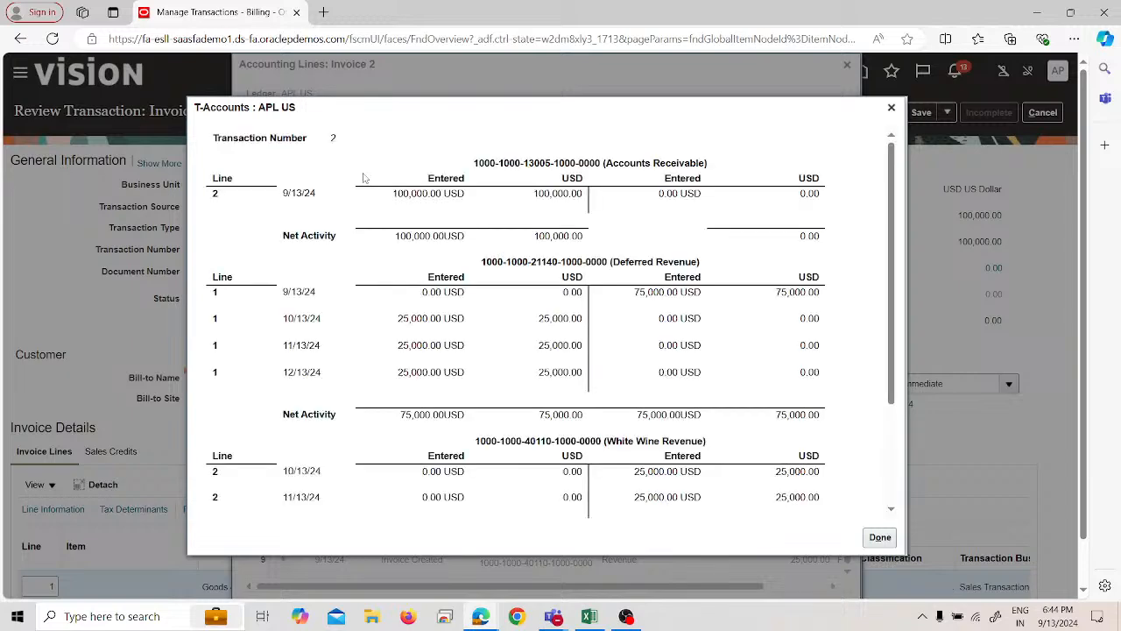
left_click(892, 107)
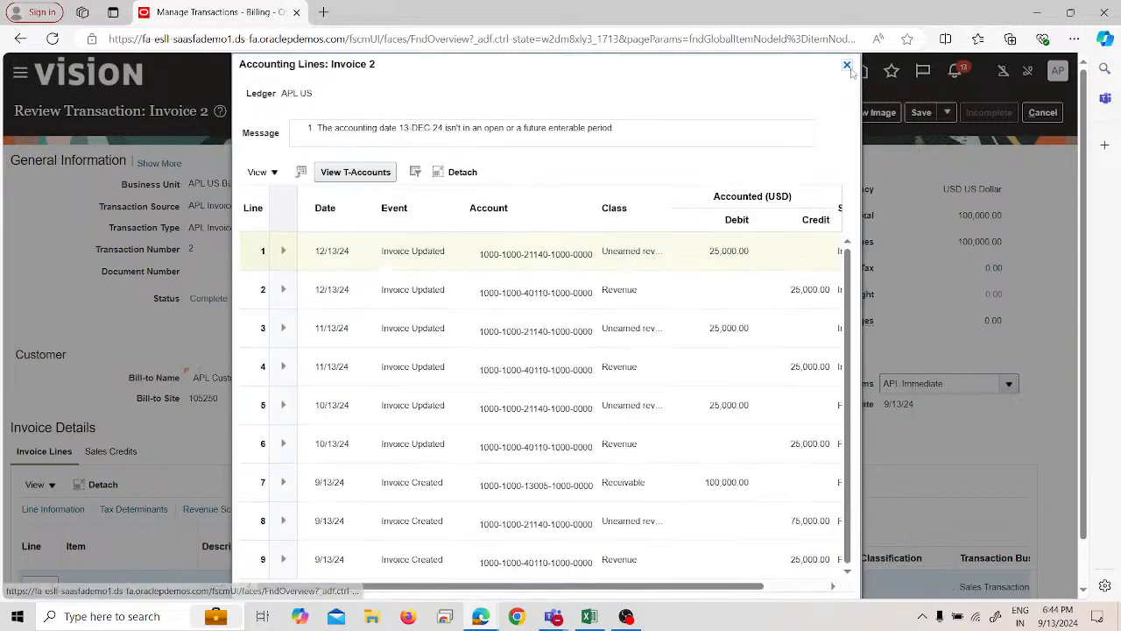
left_click(847, 64)
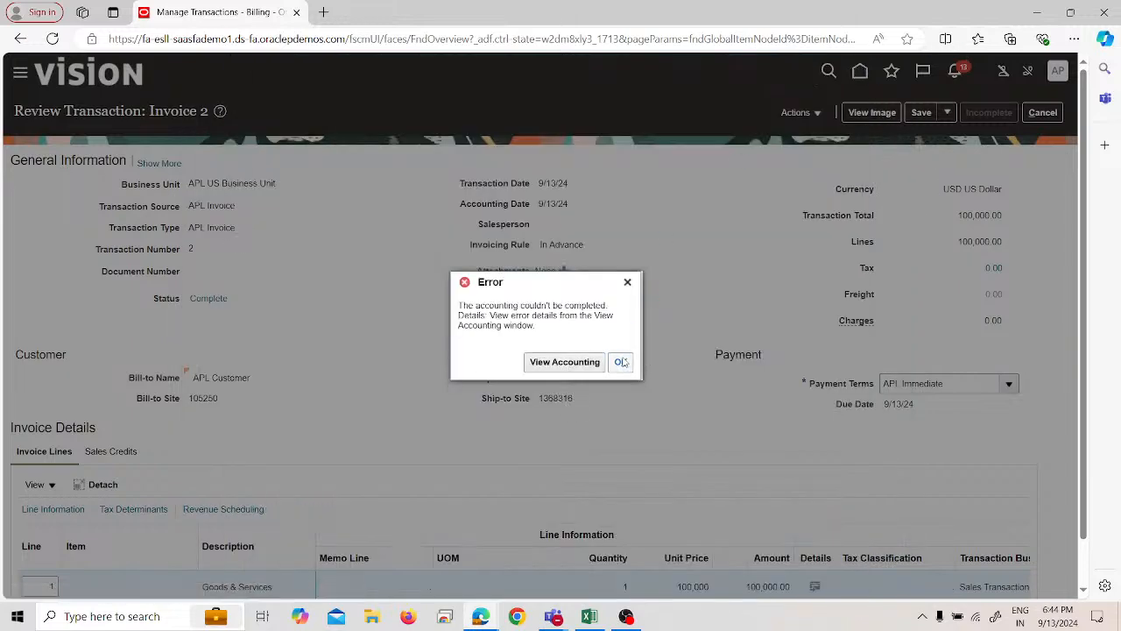
left_click(622, 362)
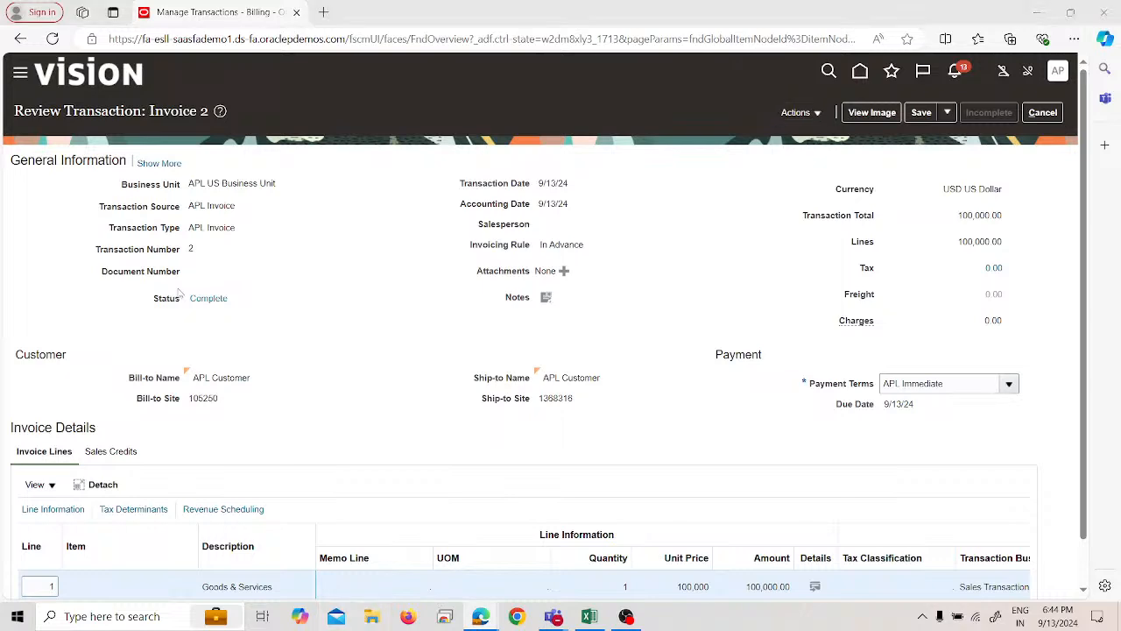
Step: Open the exported accounting file from the Downloads folder in Excel and enable editing
key("super+e")
left_click(77, 181)
left_click(182, 175)
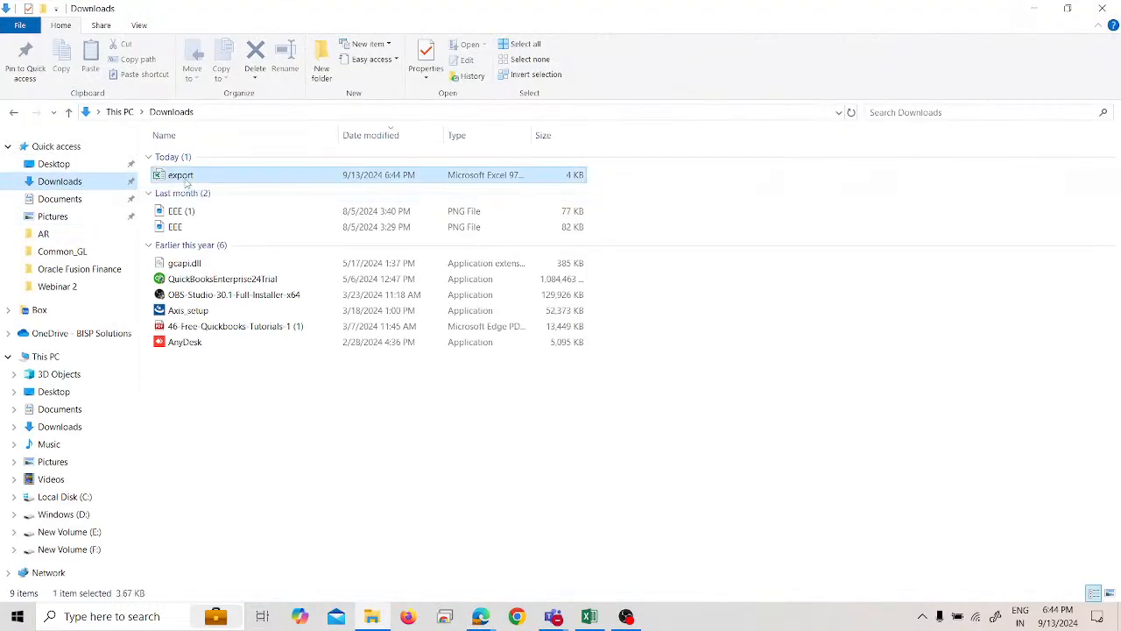
double_click(184, 177)
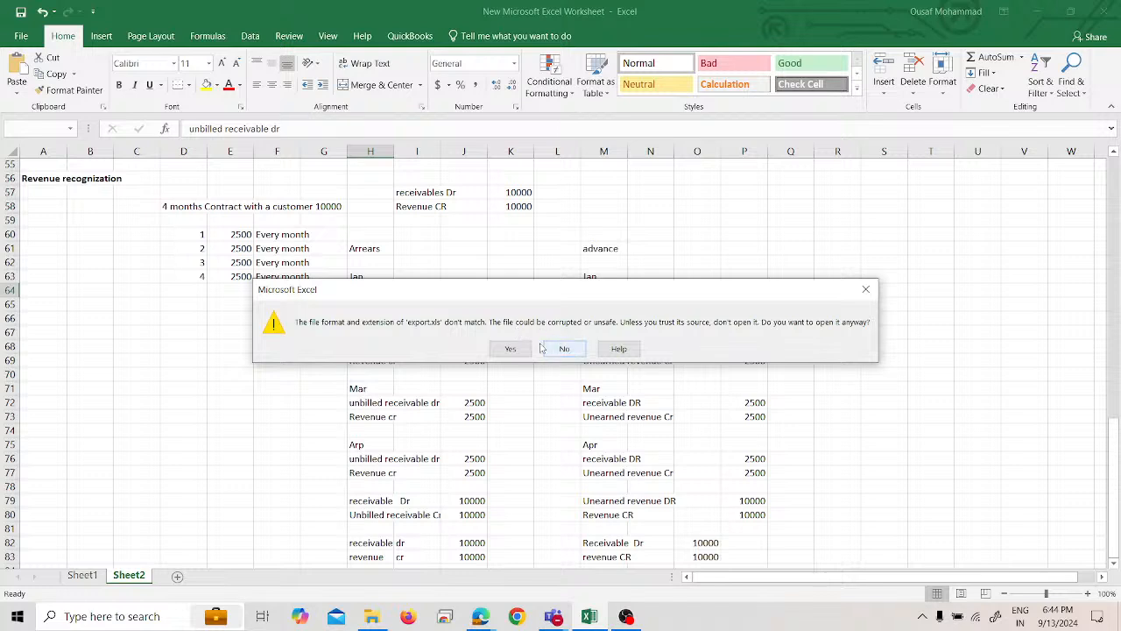
left_click(510, 349)
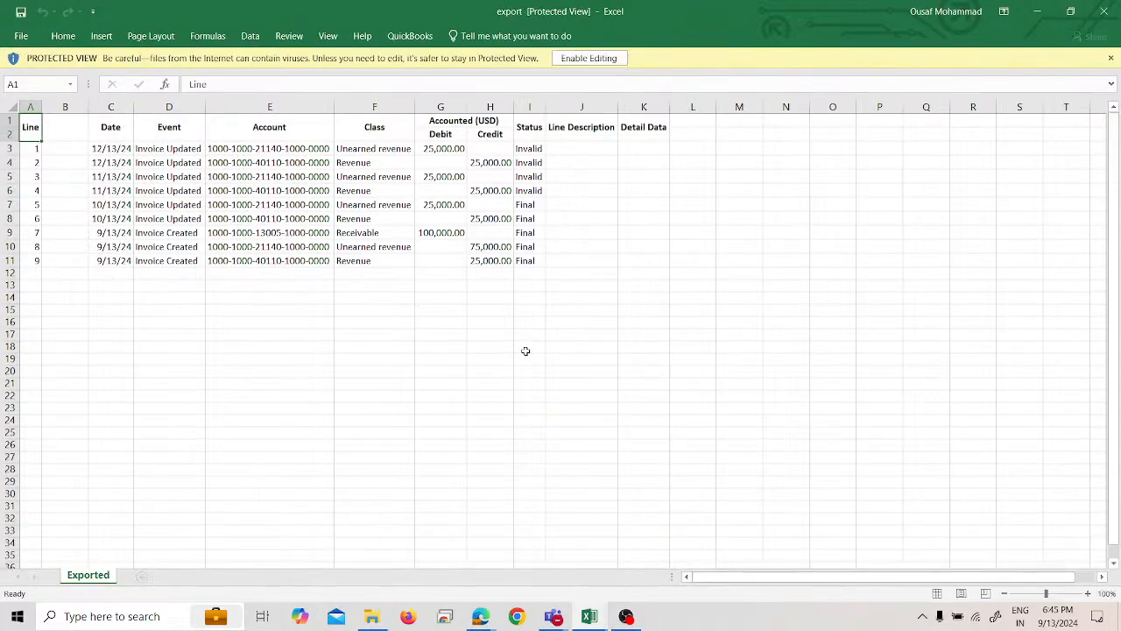
left_click(585, 59)
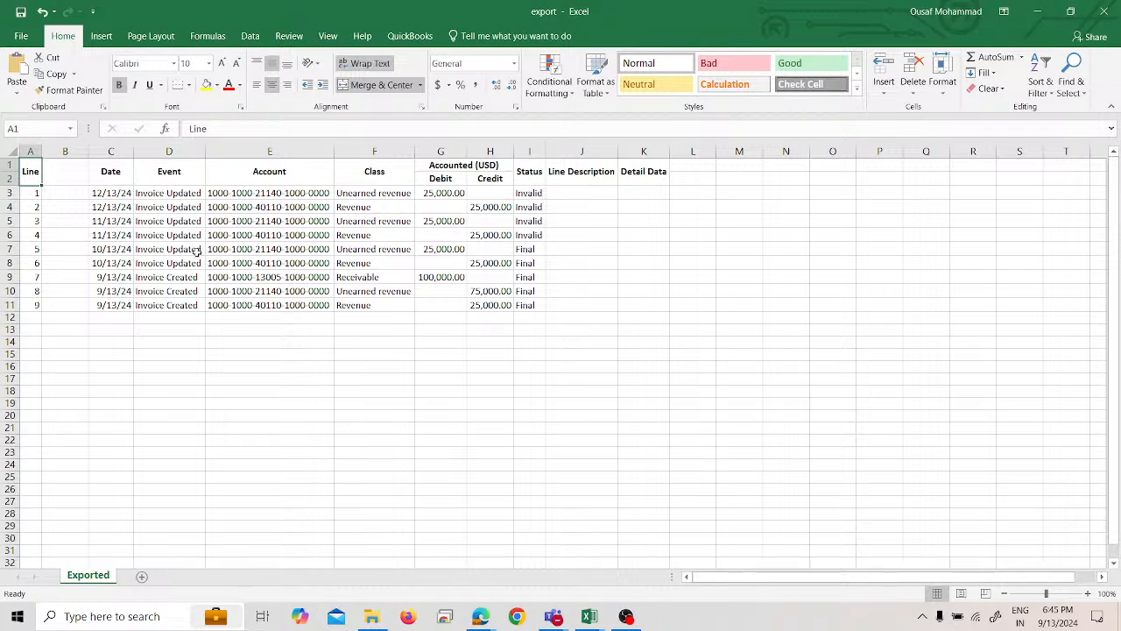
Step: Examine the class, debit and credit entries of the December and November revenue lines in the exported sheet
left_click(342, 195)
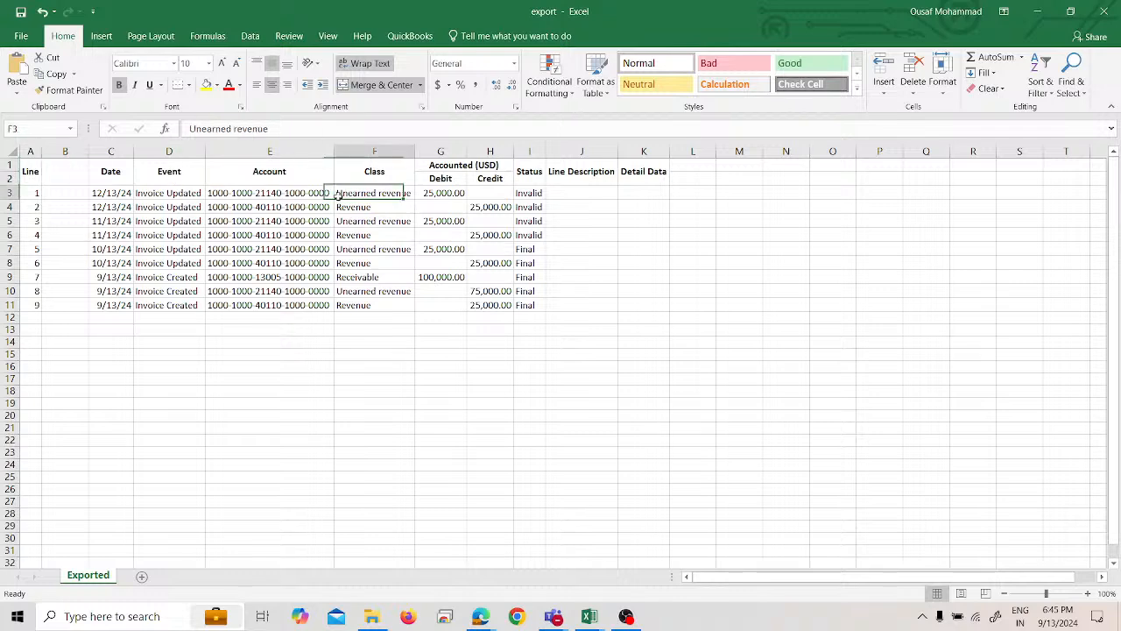
left_click(421, 198)
left_click(389, 210)
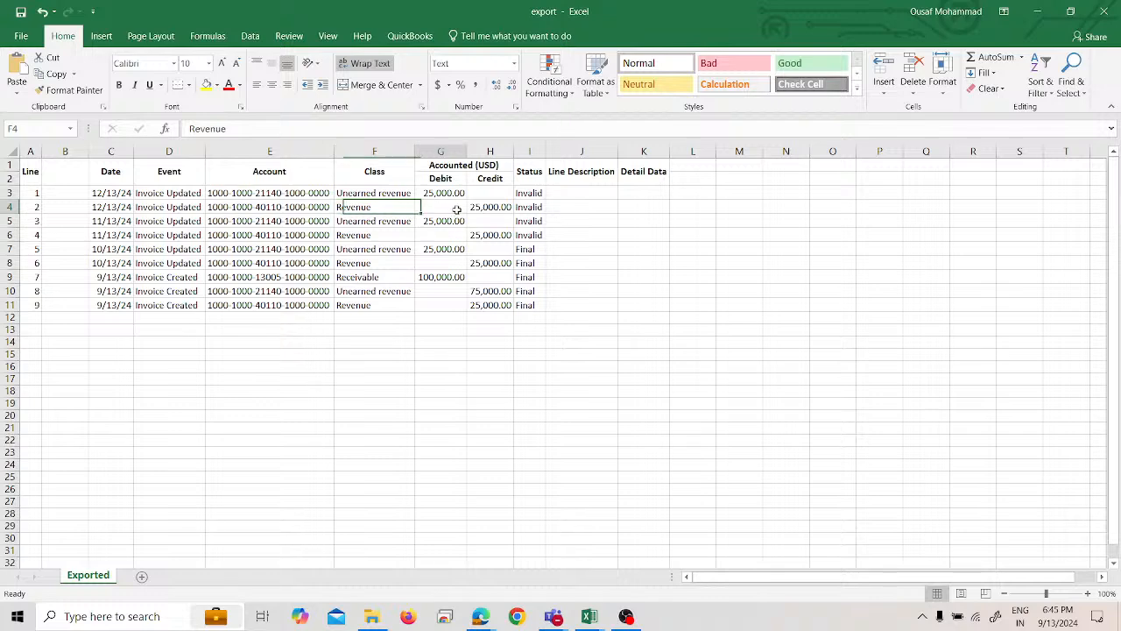
left_click(359, 221)
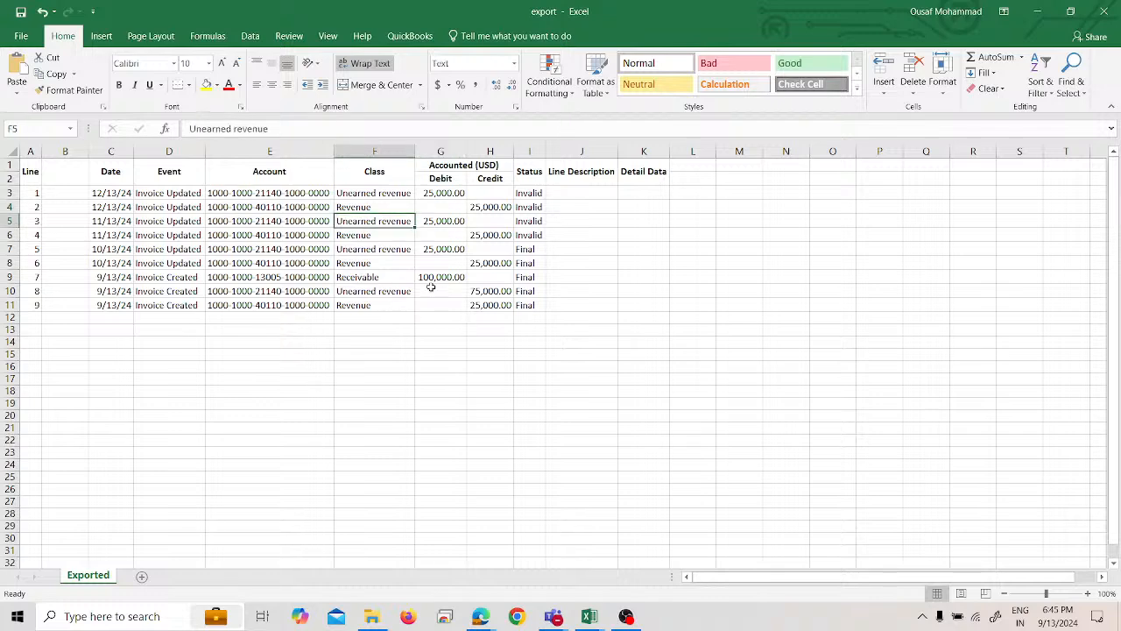
Step: Examine the September receivable, unearned revenue and revenue entries in the exported sheet, and close the workbook
left_click(10, 277)
left_click(440, 277)
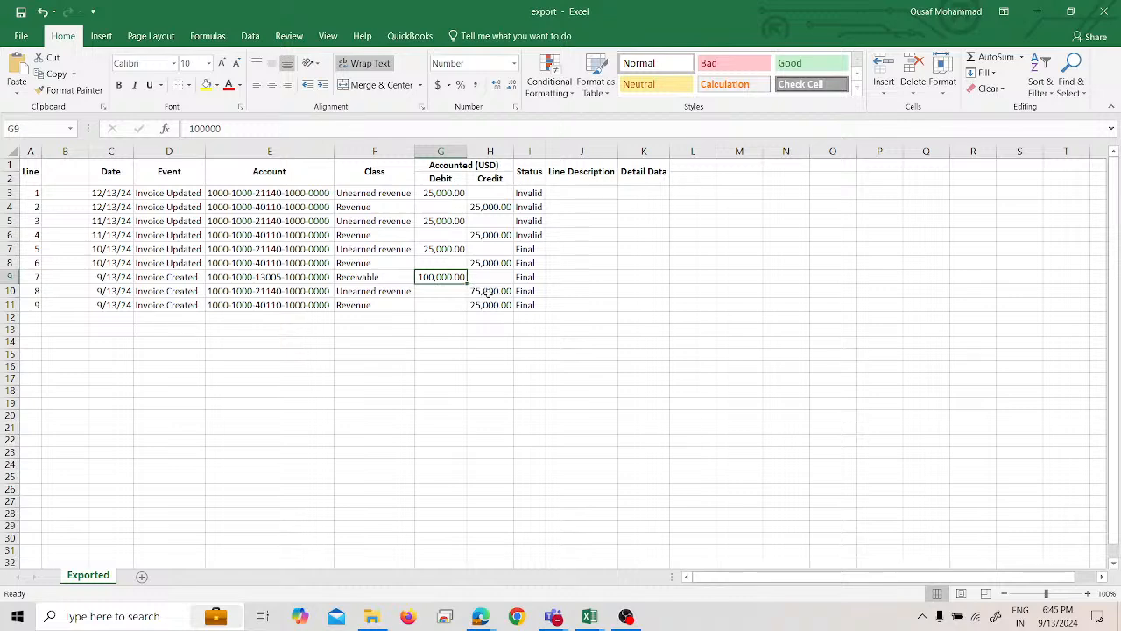
left_click(480, 298)
left_click(479, 304)
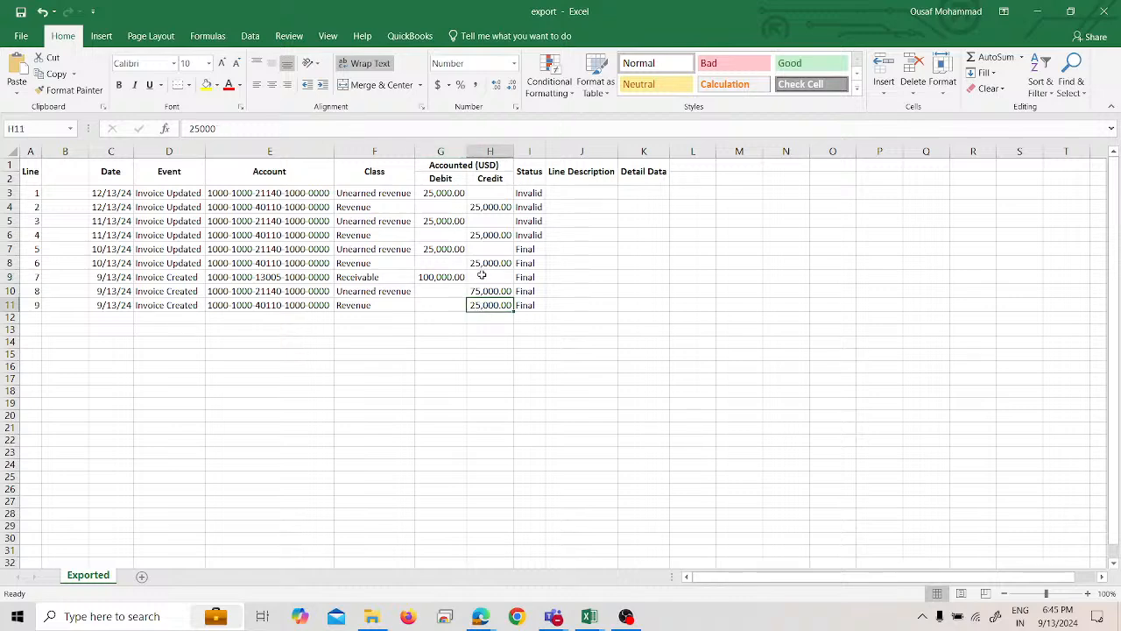
left_click(483, 277)
left_click(481, 253)
left_click(491, 219)
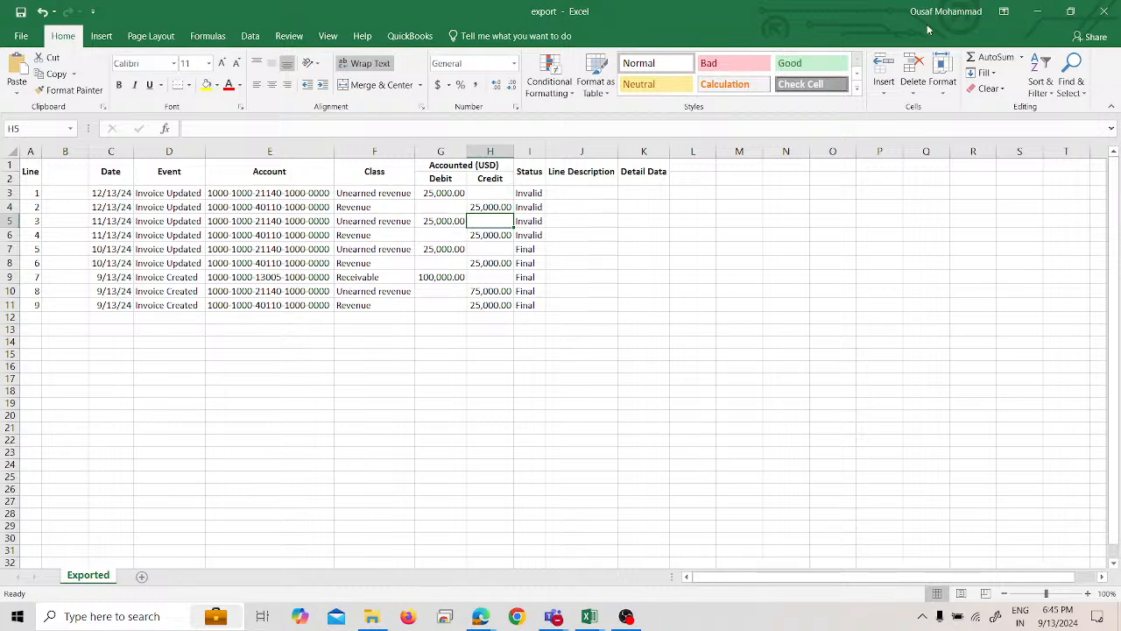
left_click(1102, 10)
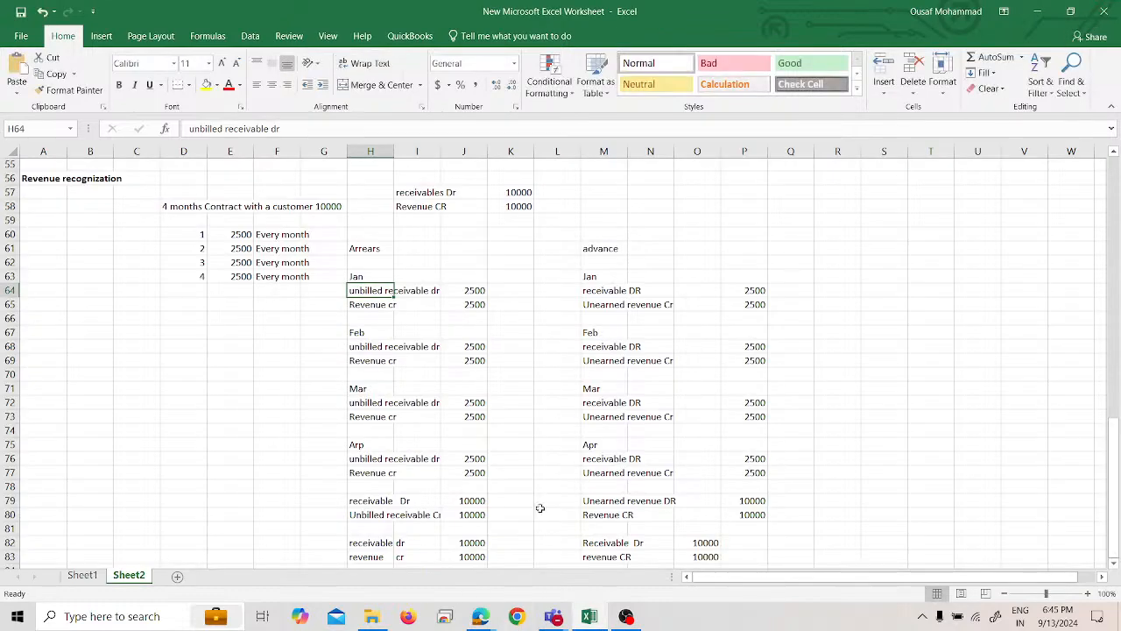
Step: Enter the heading "Reviewing 0customer Account Balances Details" in cell A86 of Sheet2, below the revenue recognition notes
scroll(519, 438, "down", 6)
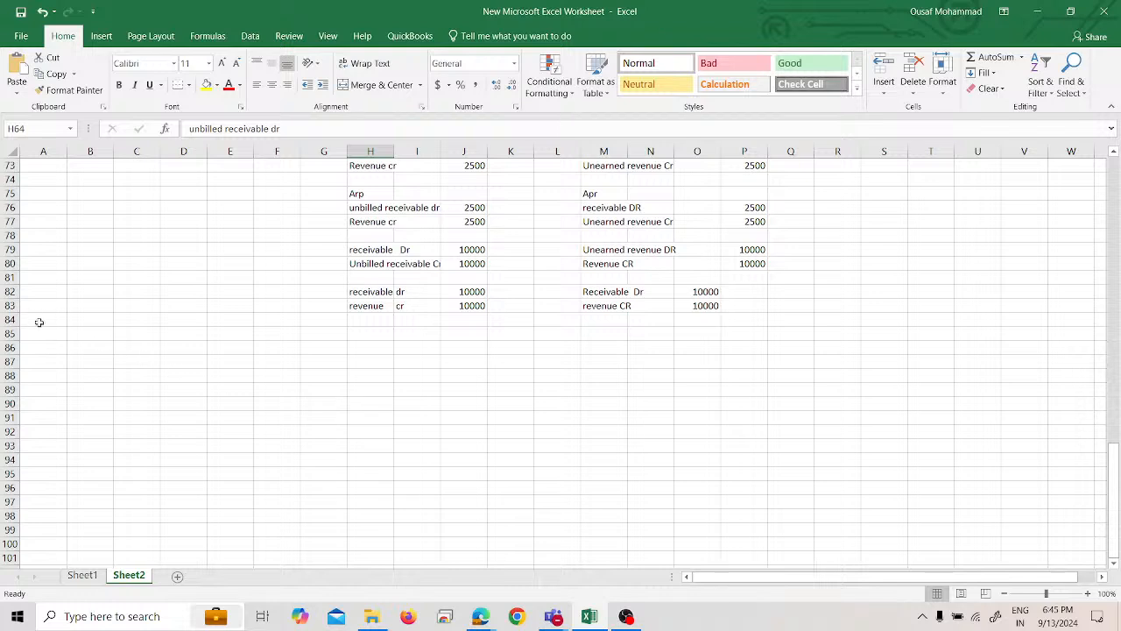
left_click(42, 351)
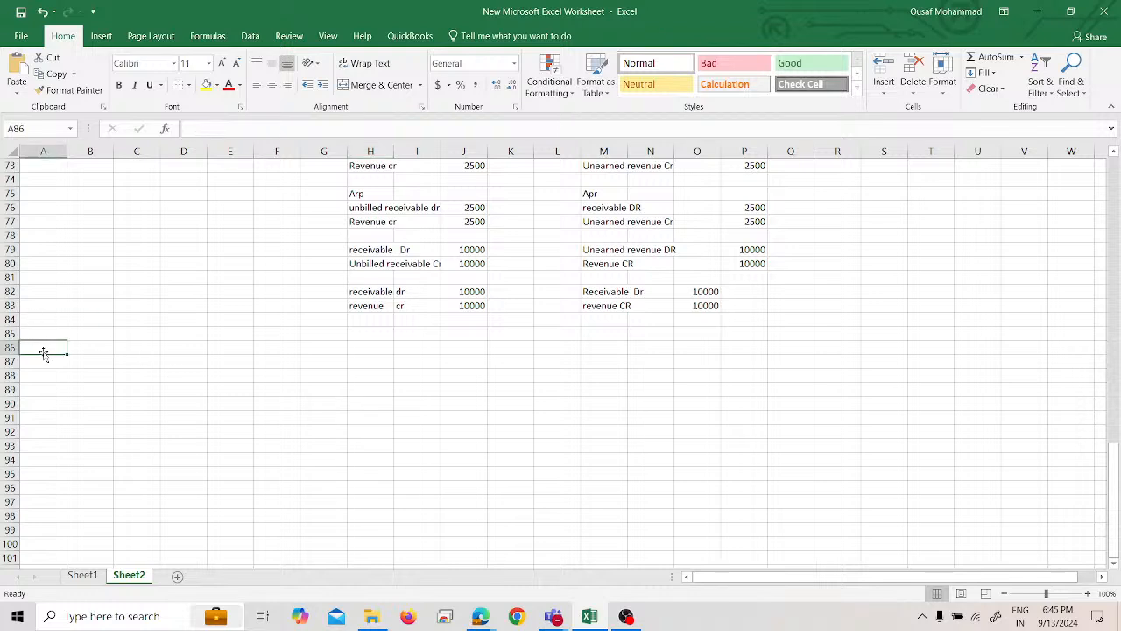
type("Rev")
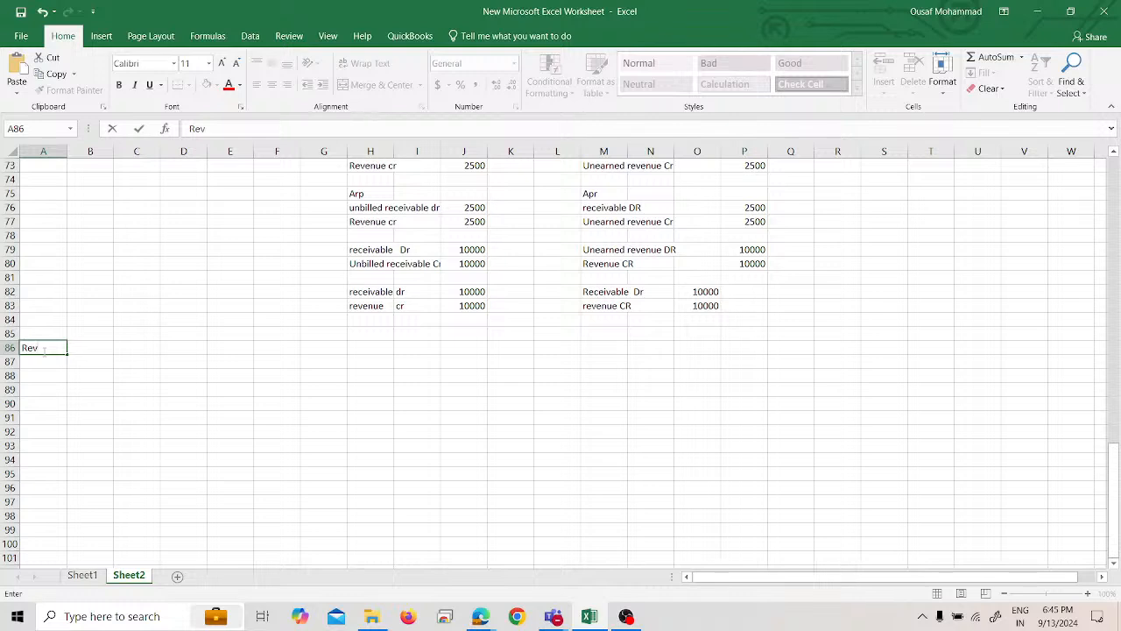
type("iewing 0customer")
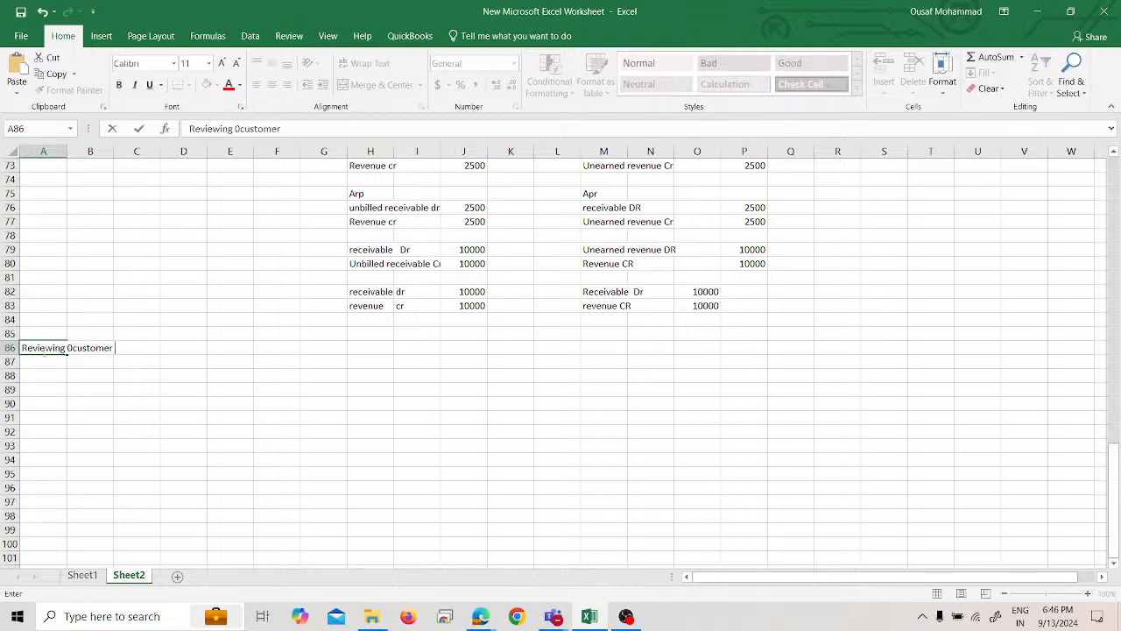
type(" Av")
type("count")
type("  Balances Det")
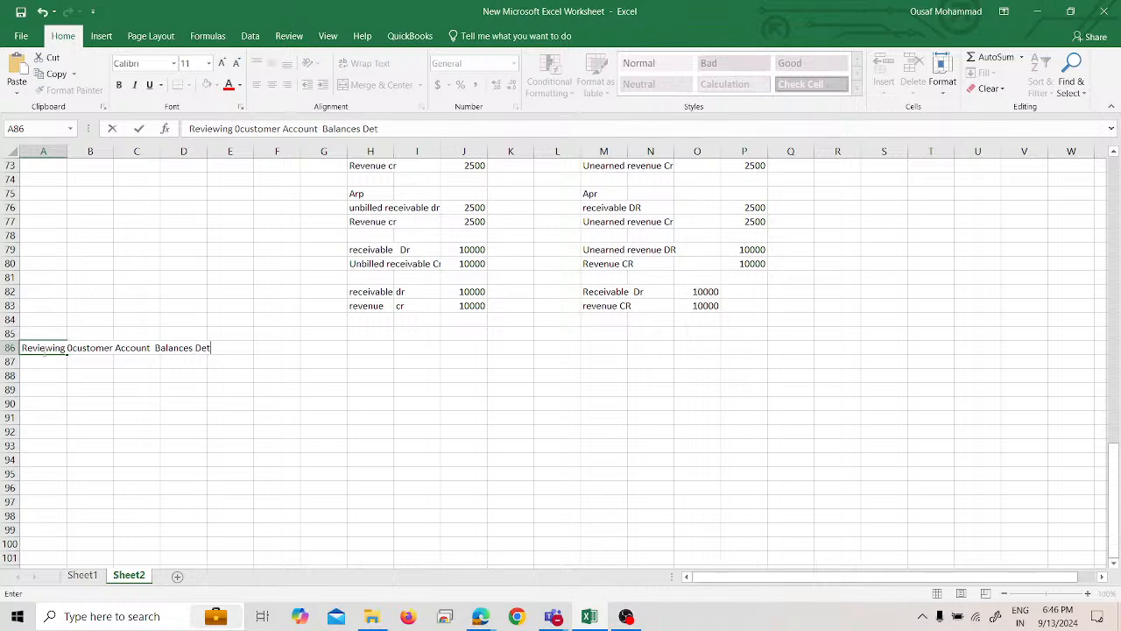
type("ails")
key("Return")
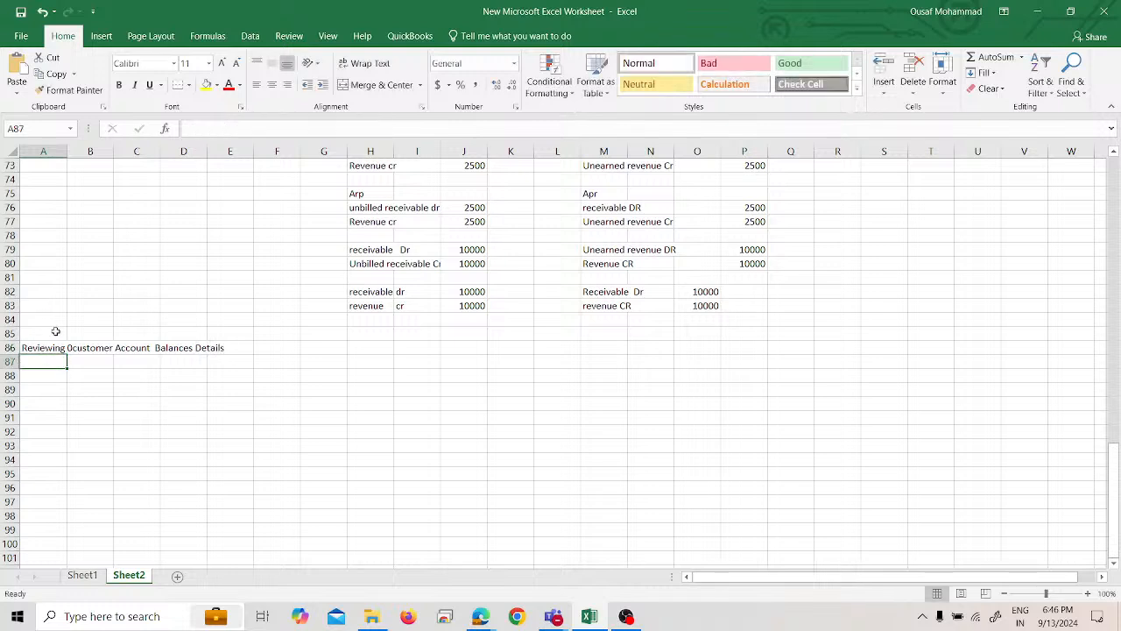
Step: Remove the stray 0 before "customer" in the A86 heading and make the heading bold
left_click(56, 347)
left_click(235, 129)
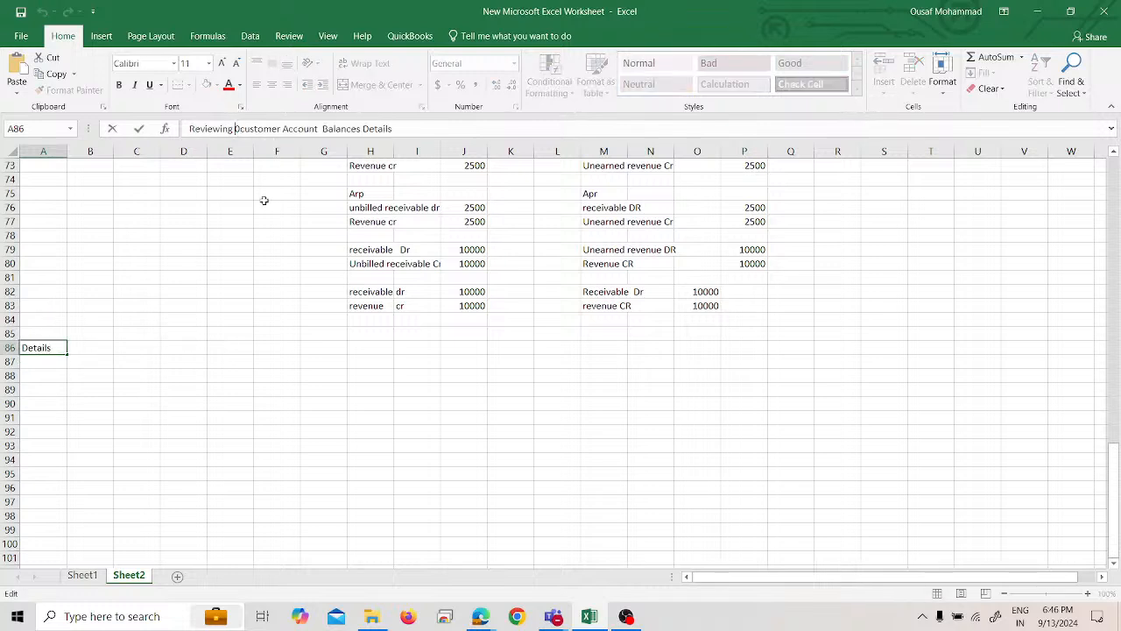
key("Delete")
key("Return")
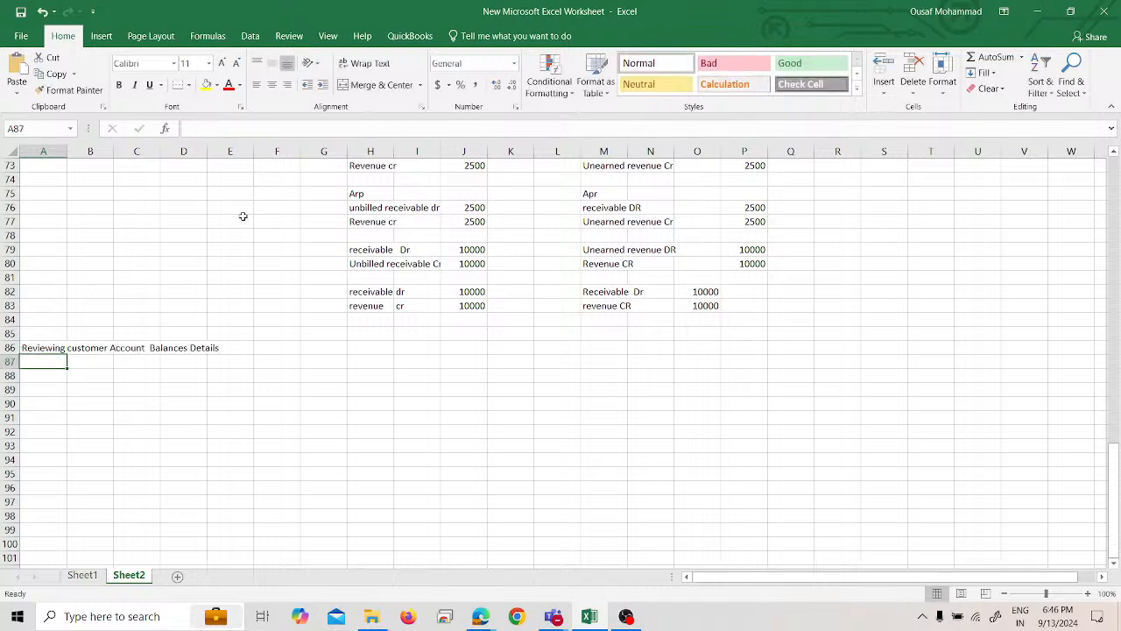
key("Up")
key("ctrl+b")
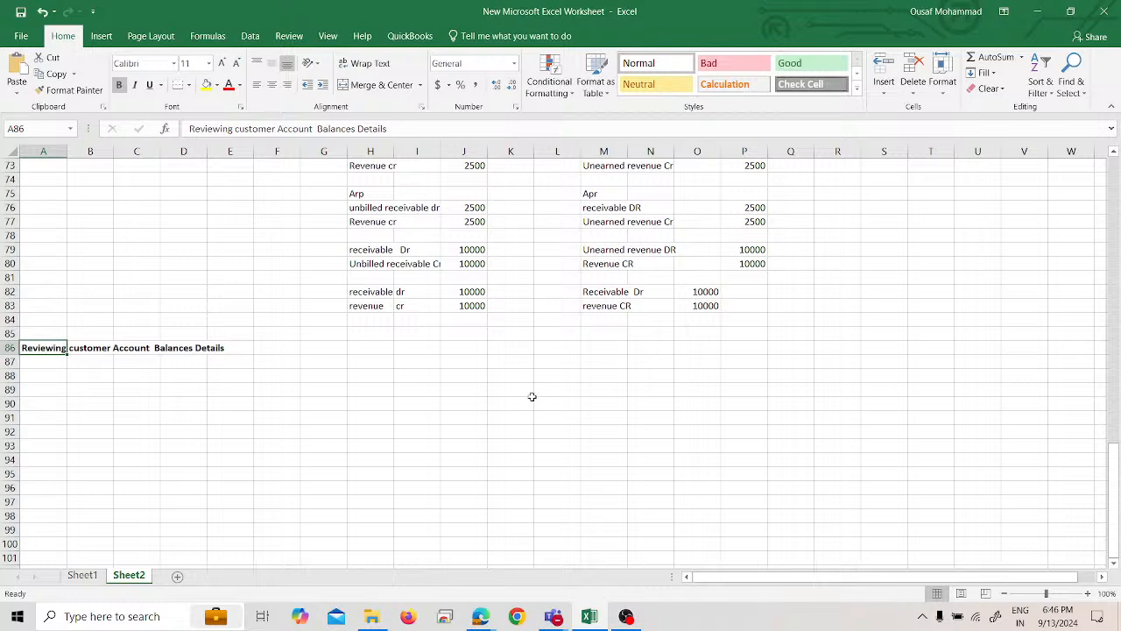
Step: Switch to Oracle Fusion in the browser and leave the review of Invoice 2, discarding unsaved changes
left_click(480, 616)
left_click(424, 576)
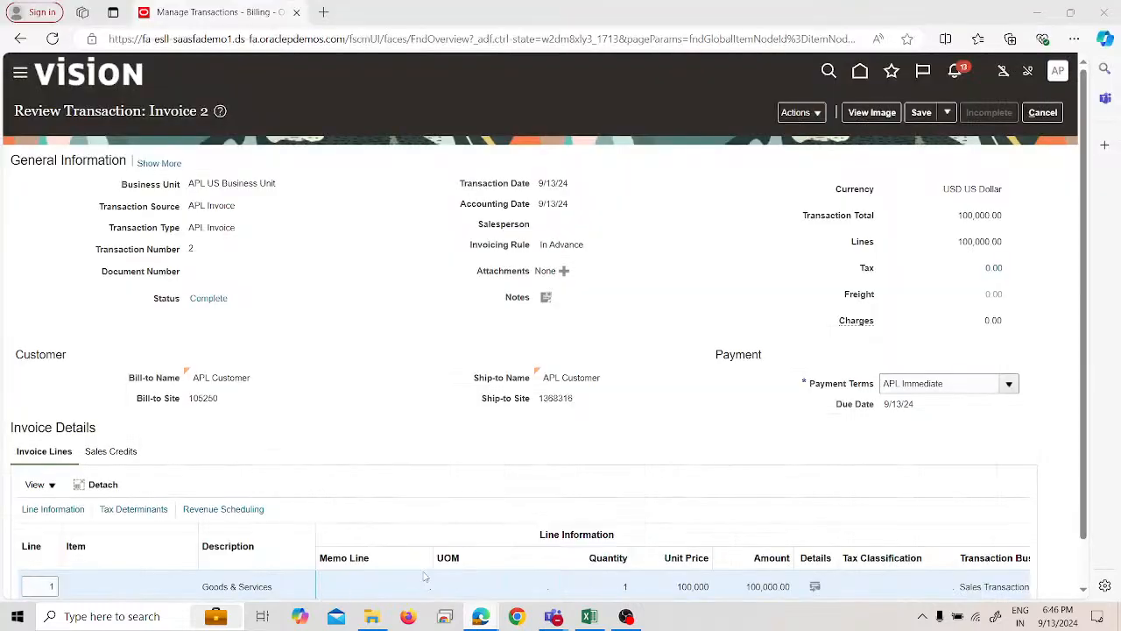
left_click(1044, 114)
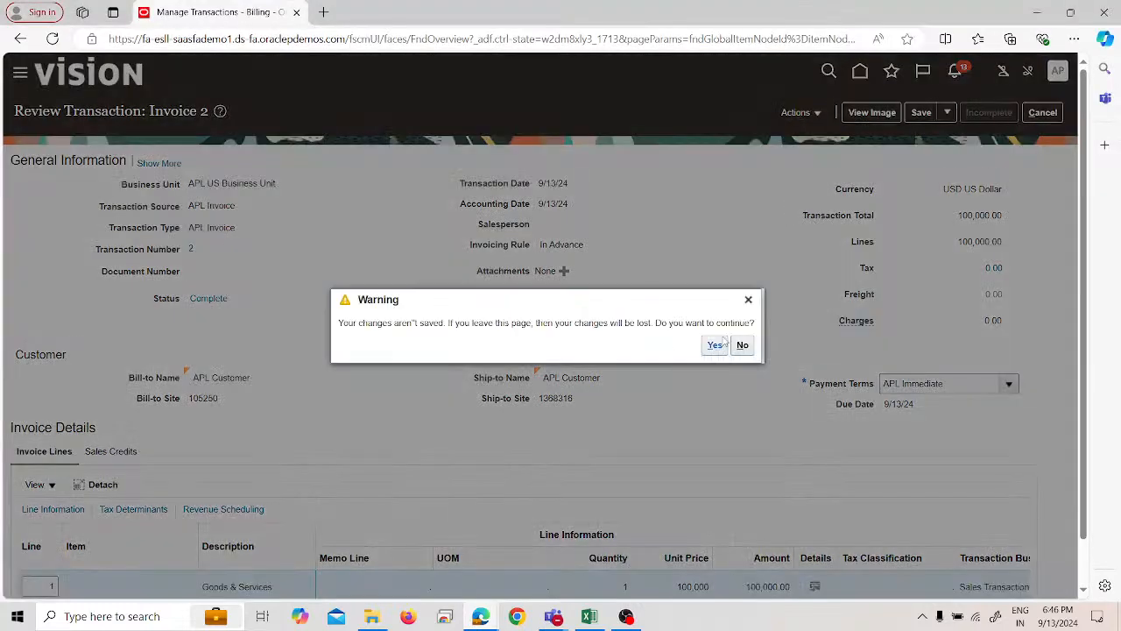
left_click(713, 341)
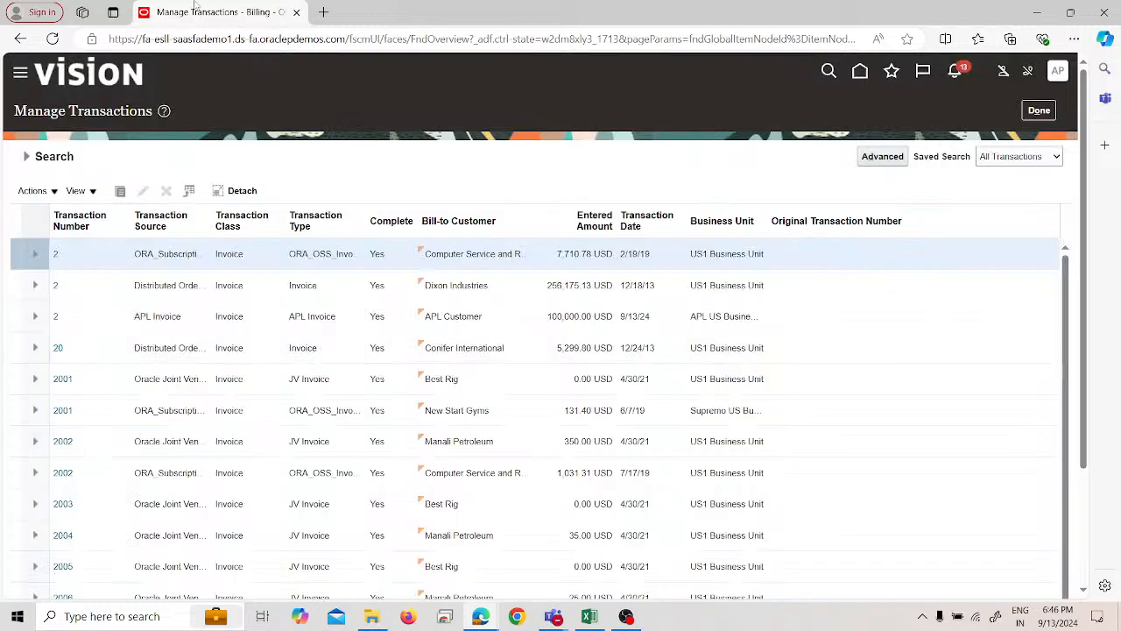
Step: Go to the Scheduled Processes overview
left_click(18, 74)
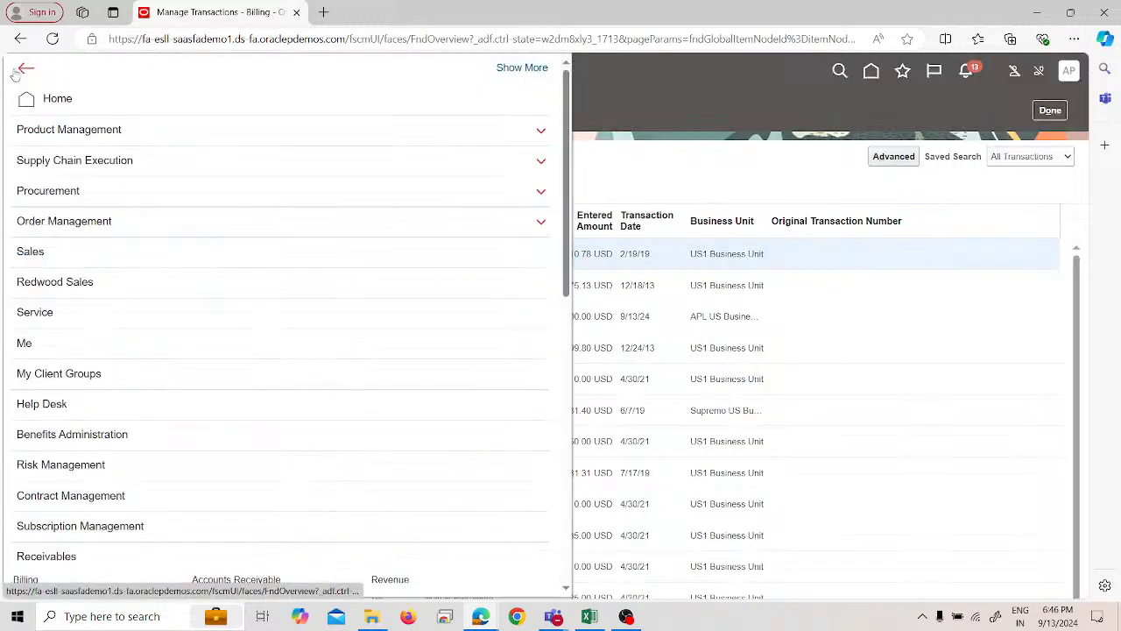
scroll(150, 298, "down", 5)
scroll(172, 396, "down", 4)
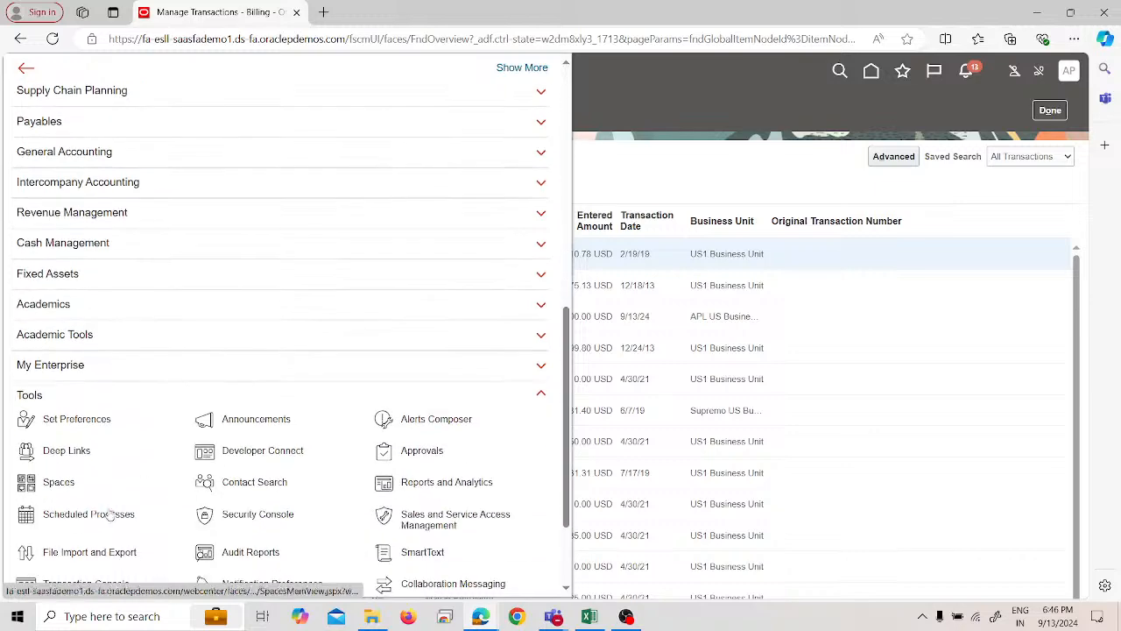
left_click(116, 532)
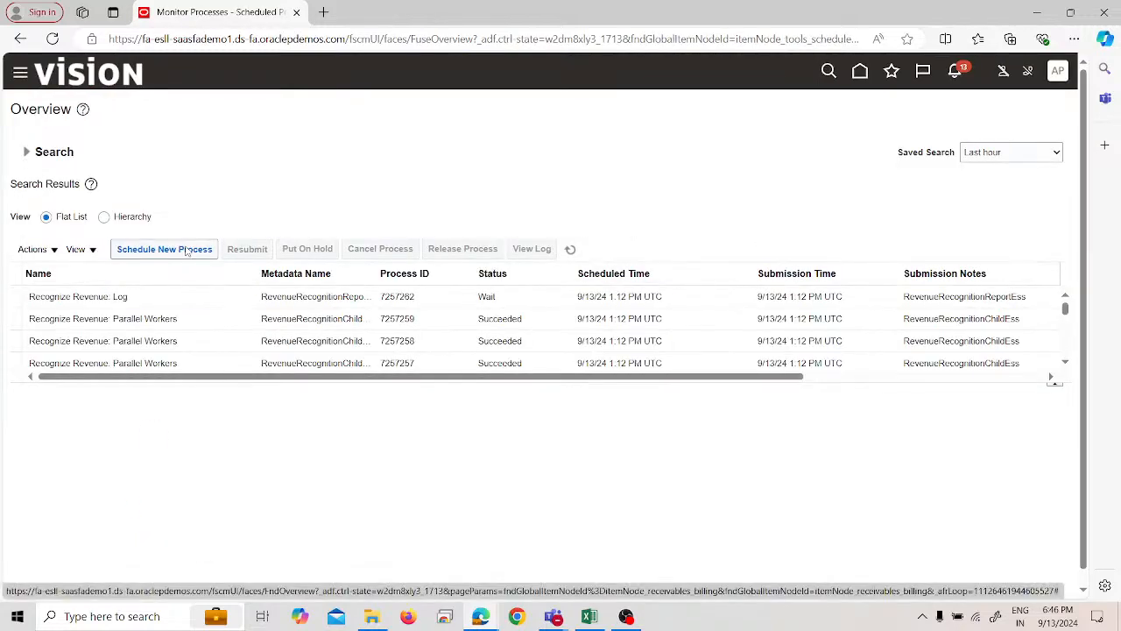
Step: Submit the job Process Receivables Transactions for Customer Account Summaries, and refresh the process list
left_click(186, 251)
left_click(356, 302)
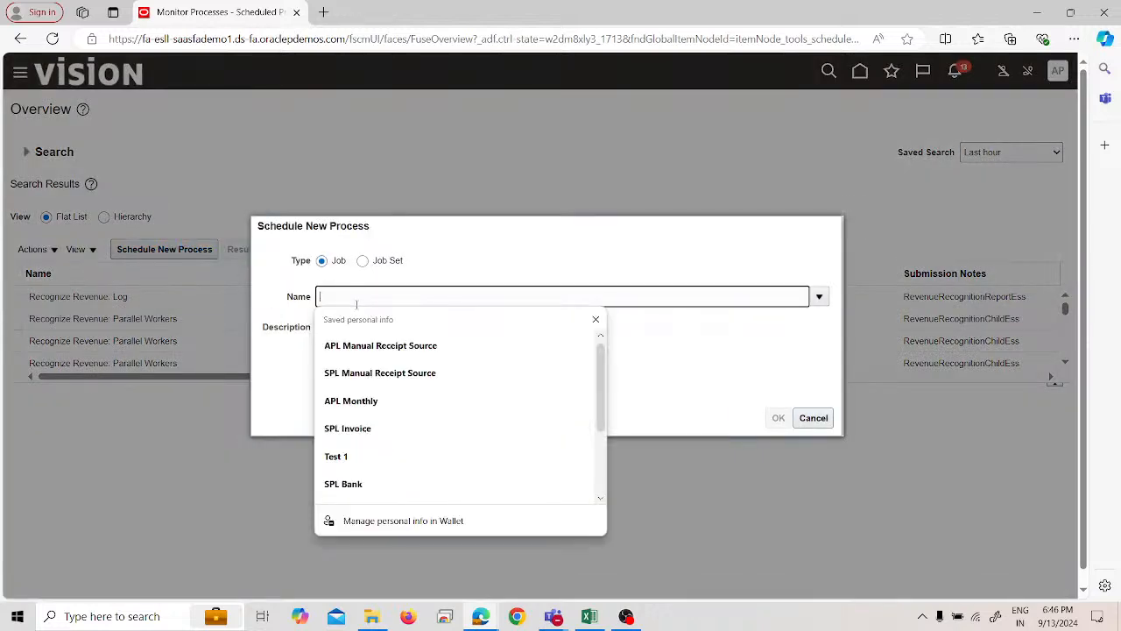
type("Process receivable")
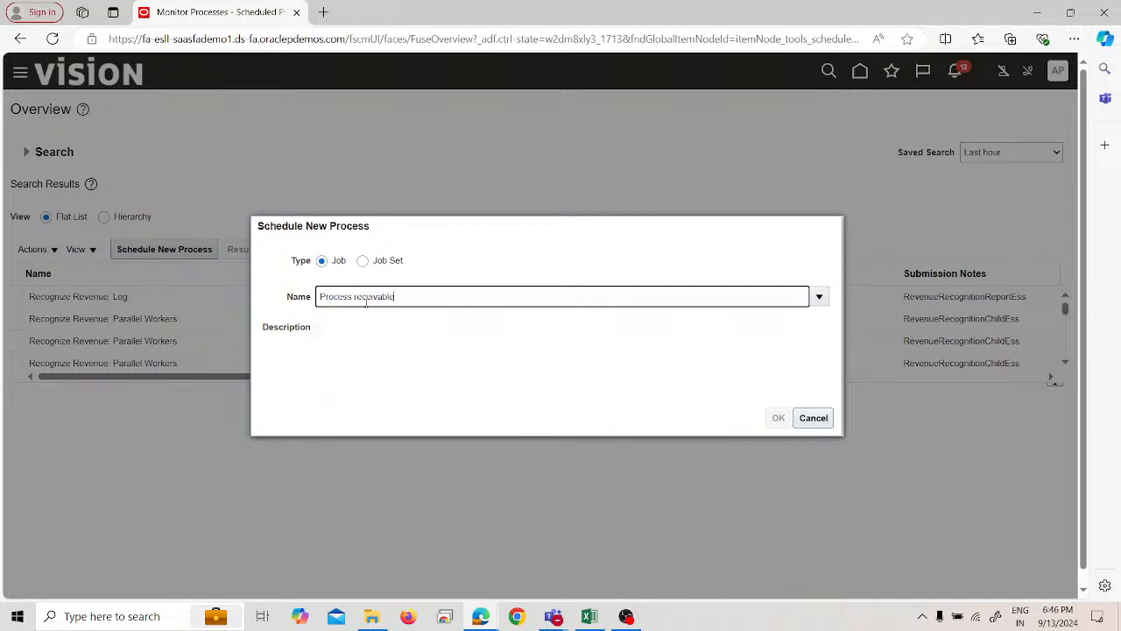
key("Tab")
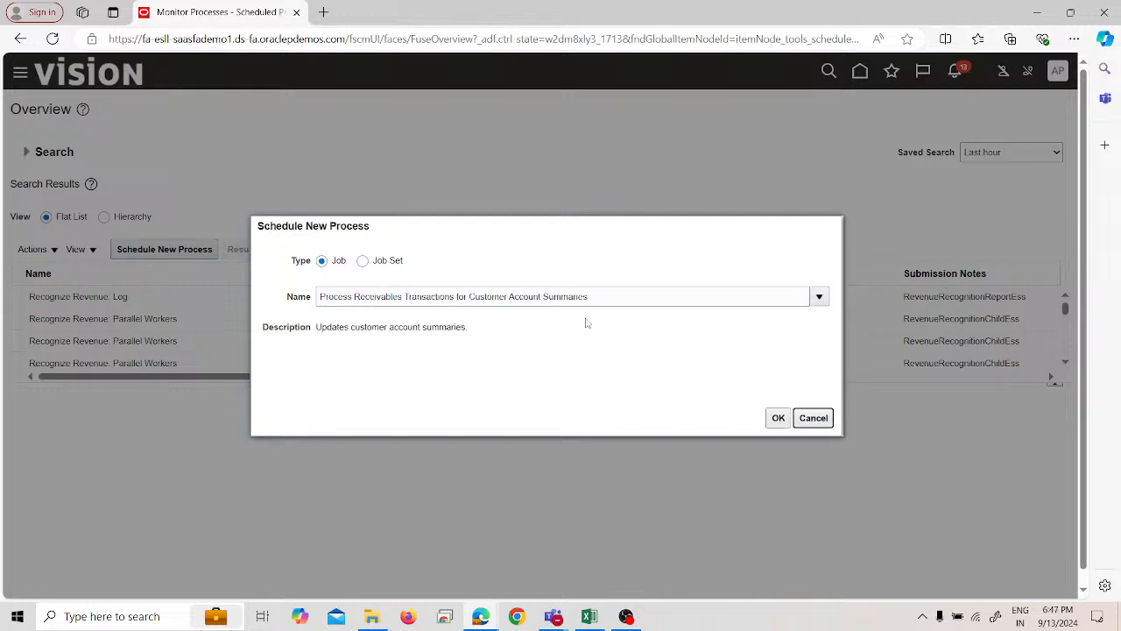
left_click(778, 418)
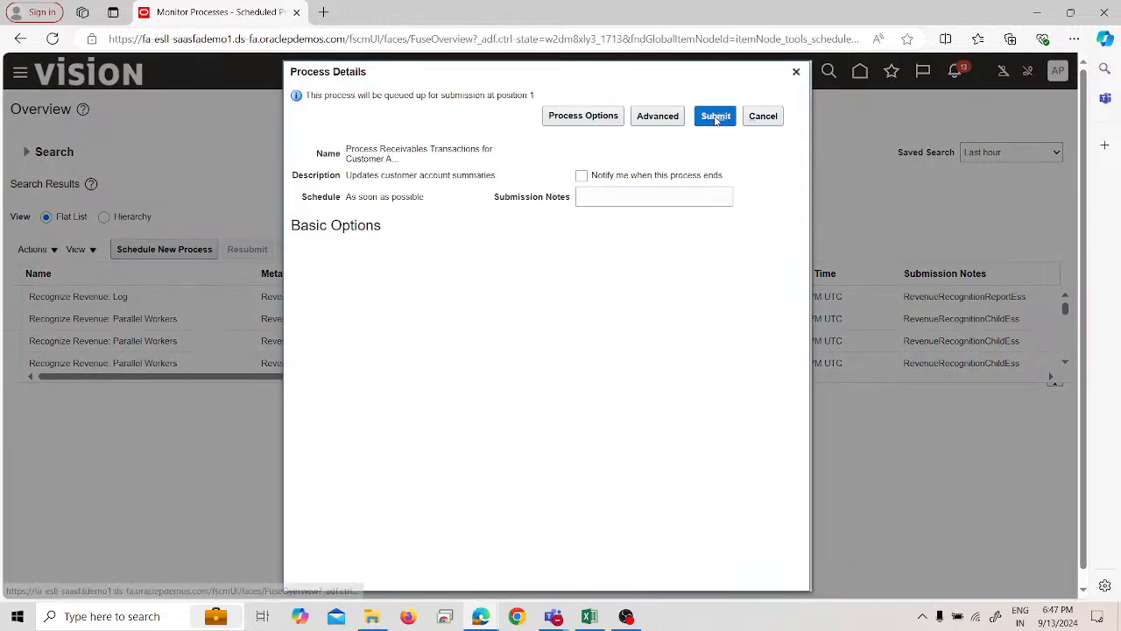
left_click(715, 115)
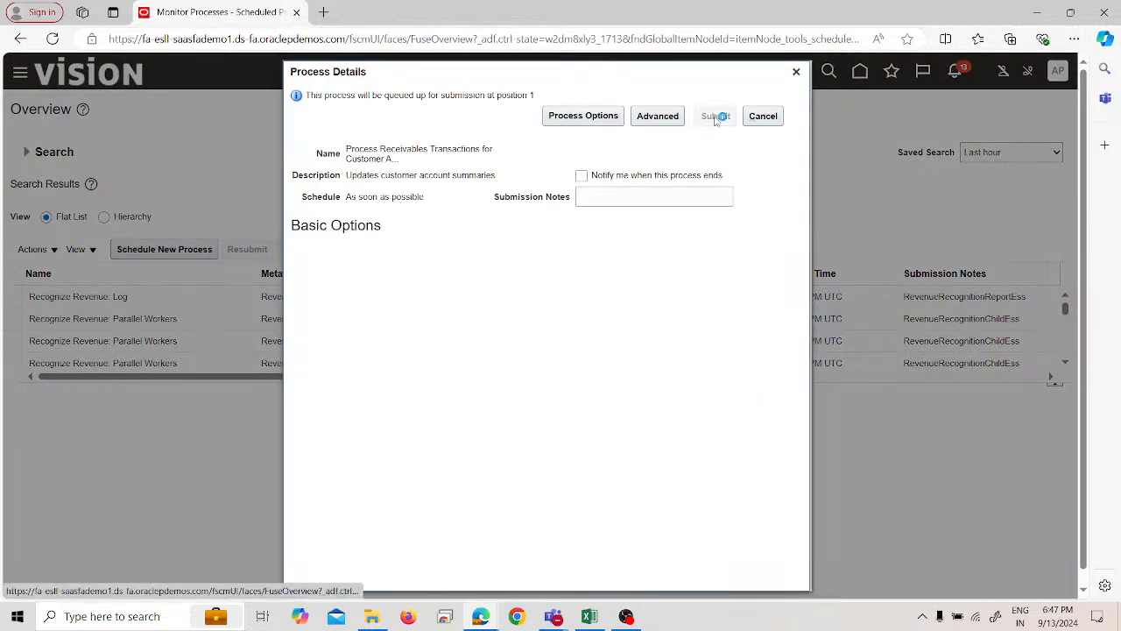
left_click(710, 212)
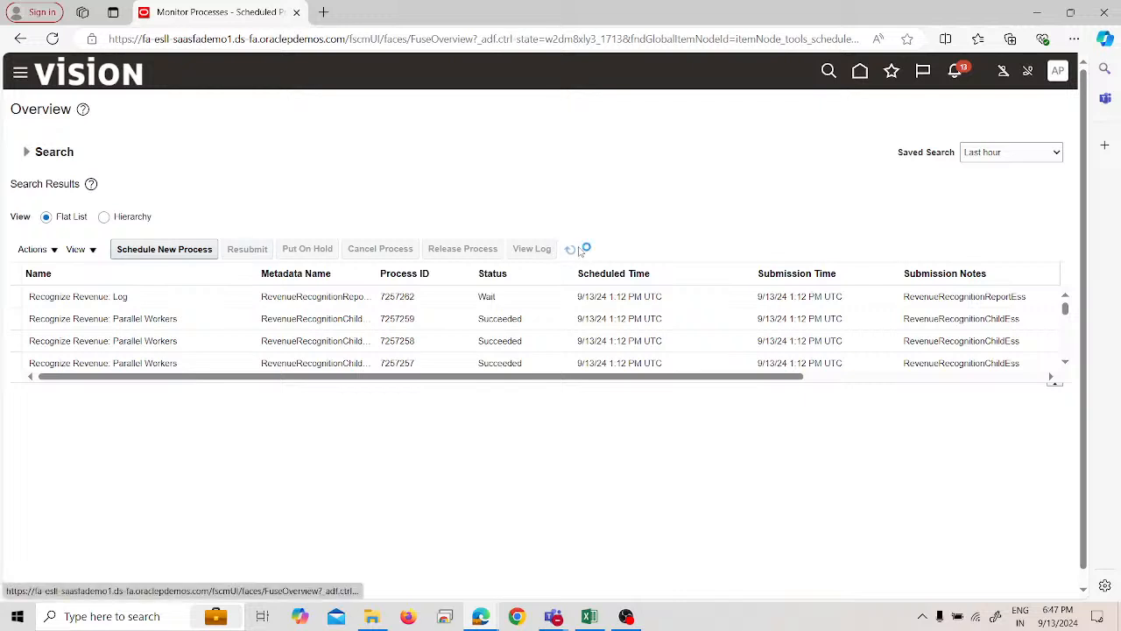
left_click(580, 251)
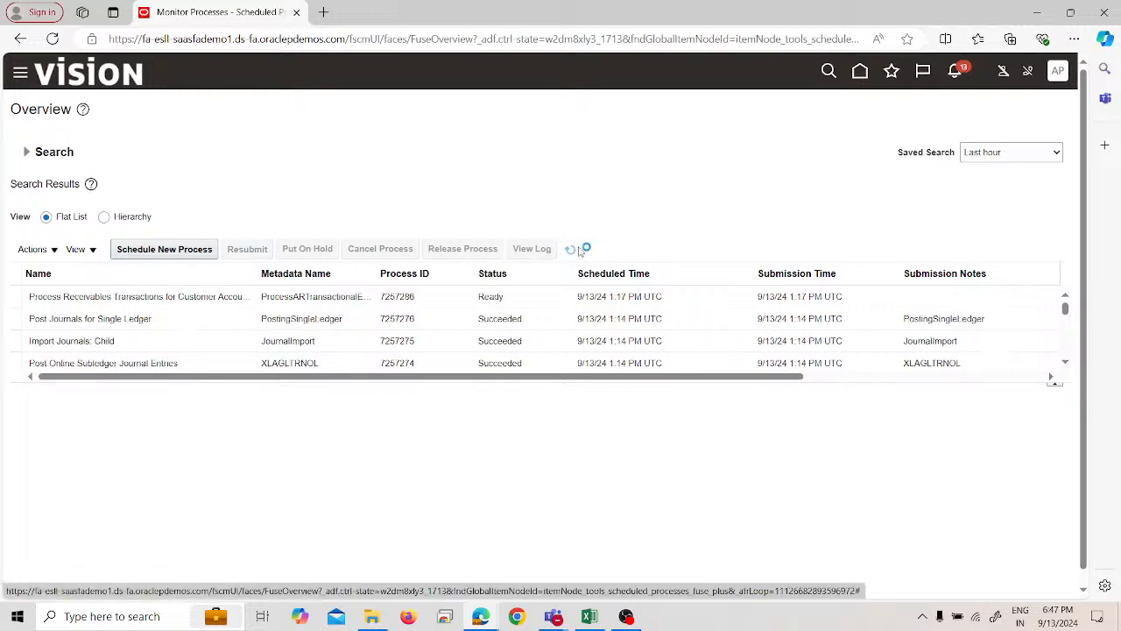
left_click(570, 250)
left_click(578, 251)
left_click(159, 252)
left_click(593, 296)
key("ctrl+a")
key("BackSpace")
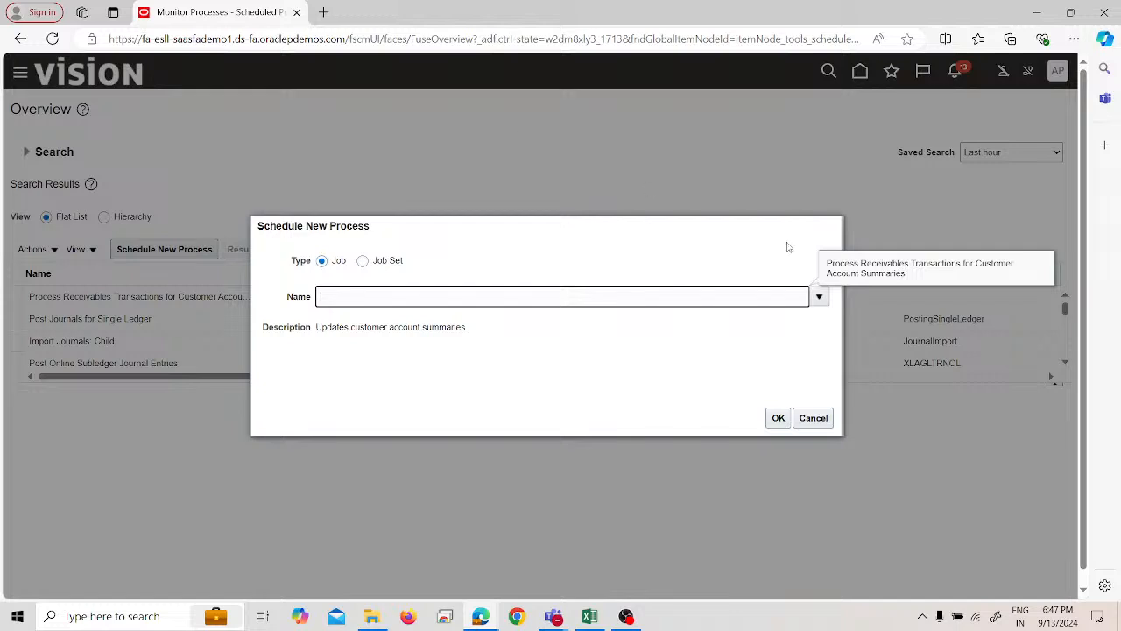
left_click(813, 418)
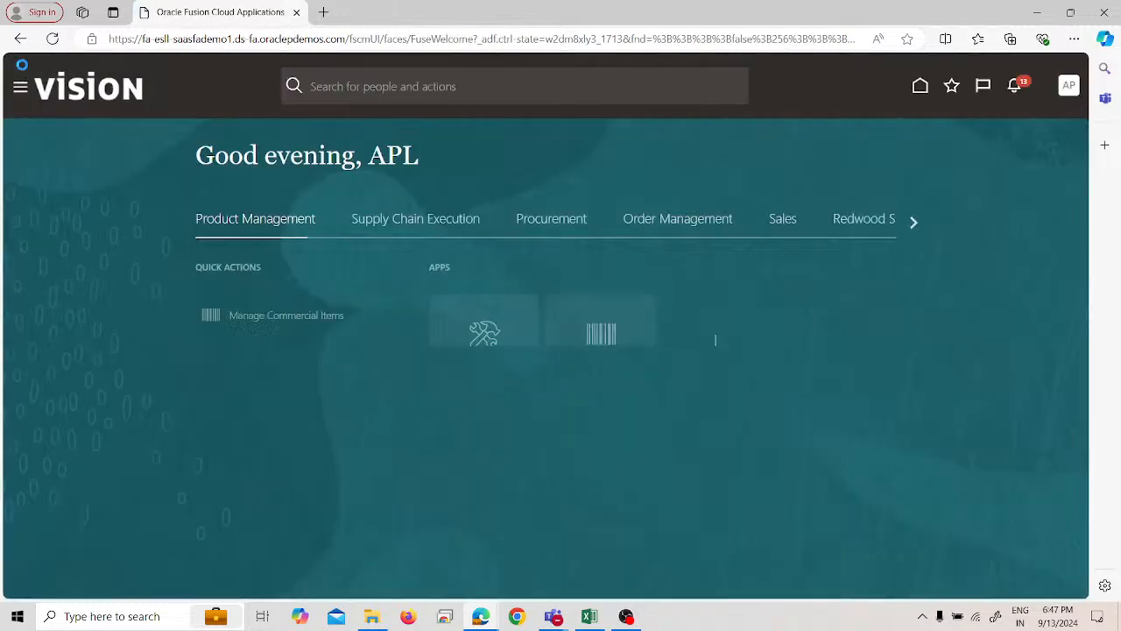
Step: Return to the Scheduled Processes overview from the home page
left_click(19, 85)
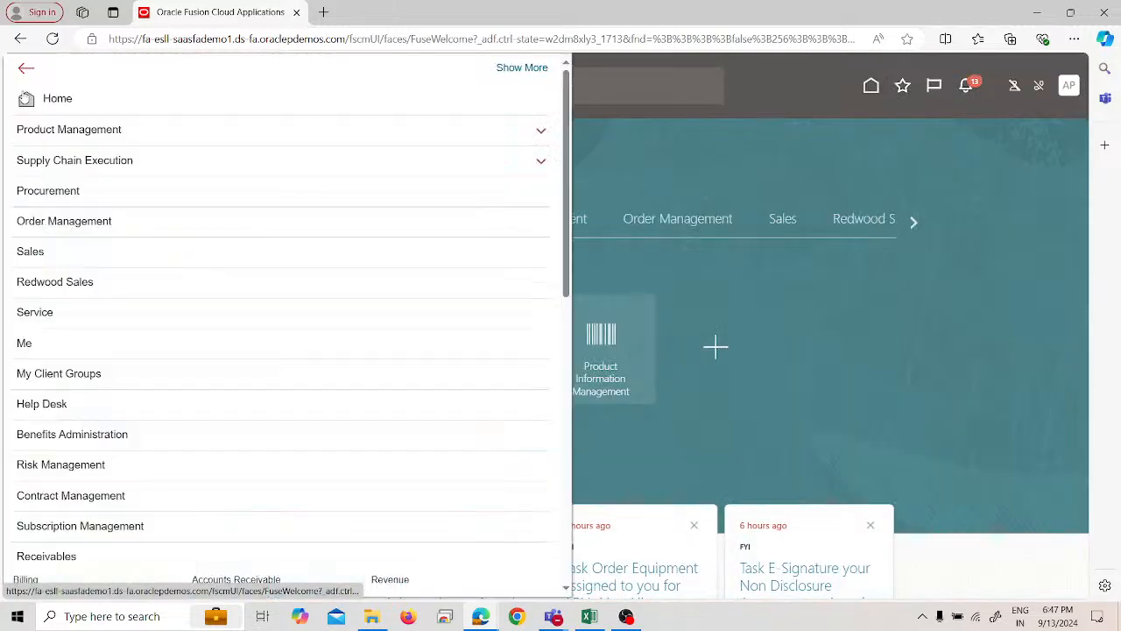
scroll(153, 398, "down", 1)
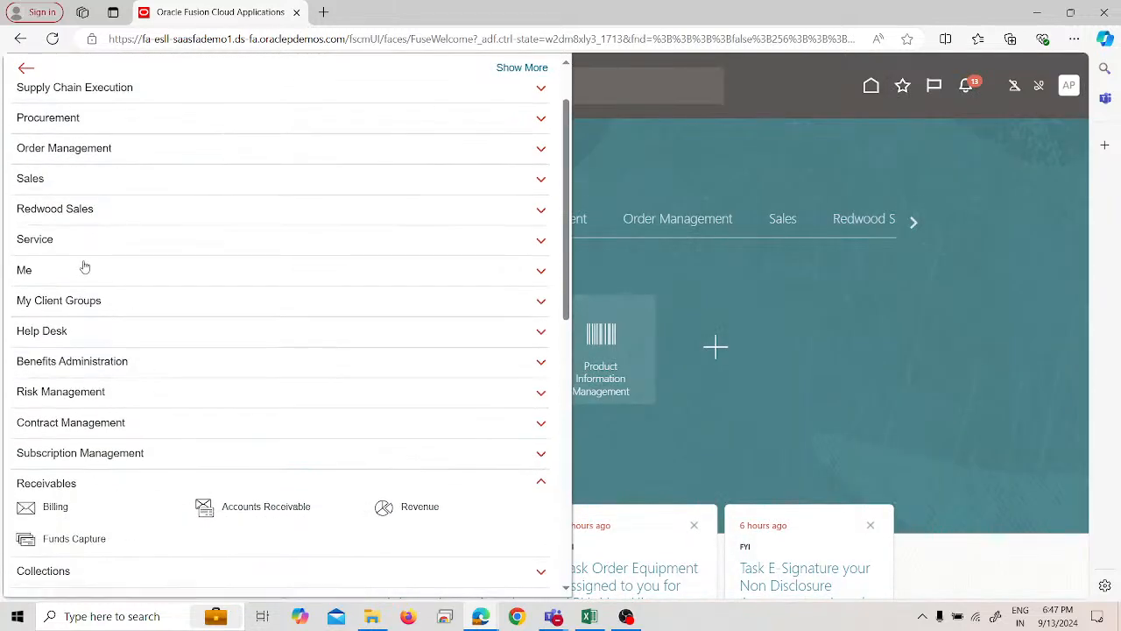
scroll(123, 280, "down", 3)
scroll(224, 440, "down", 2)
scroll(132, 524, "down", 2)
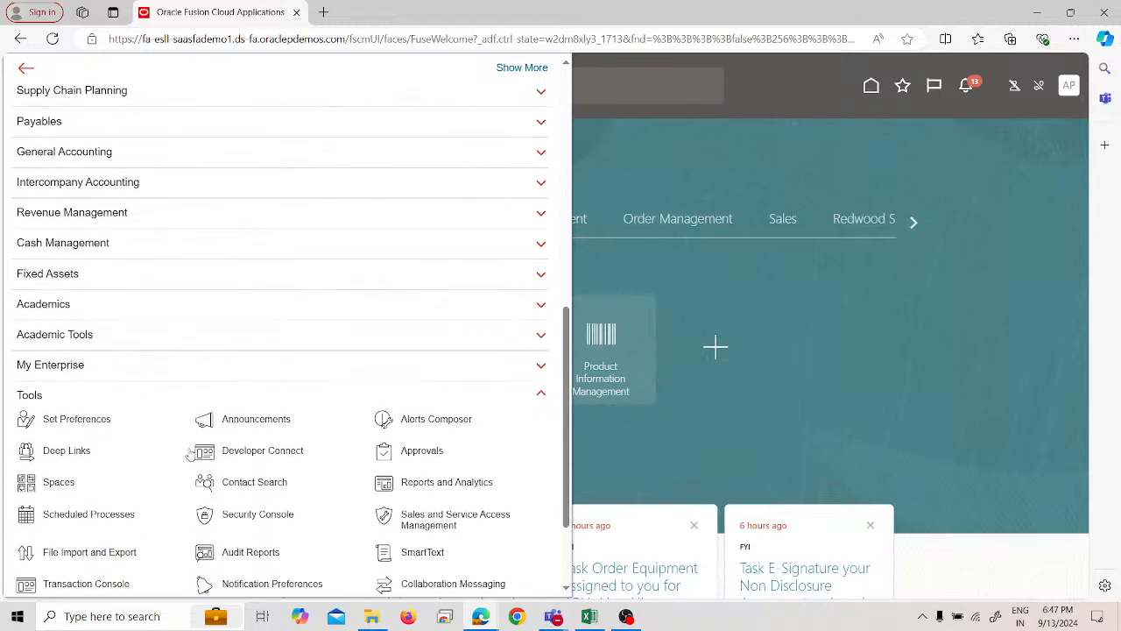
left_click(89, 515)
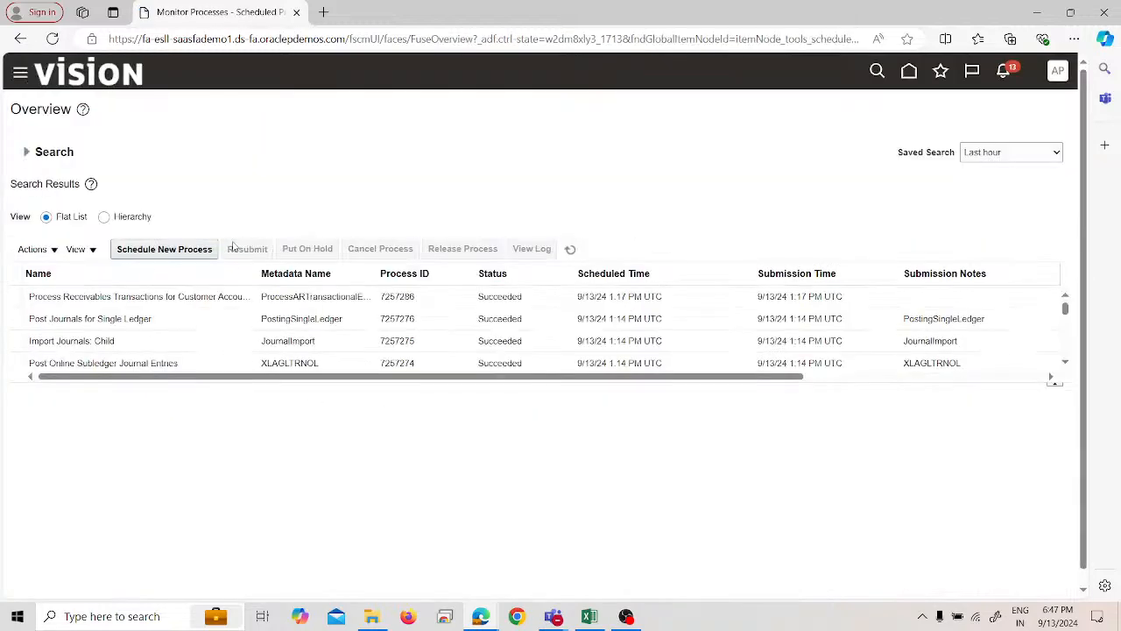
Step: Schedule and submit the job Refresh Receivables Transactions for Customer Account Summaries with its default options
left_click(211, 248)
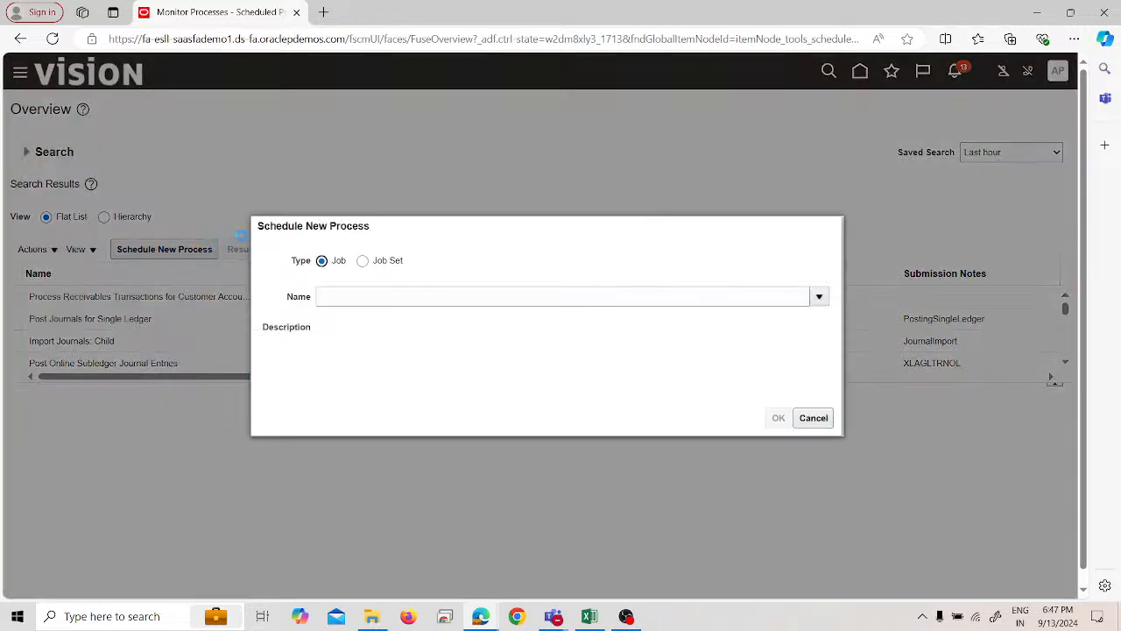
left_click(379, 296)
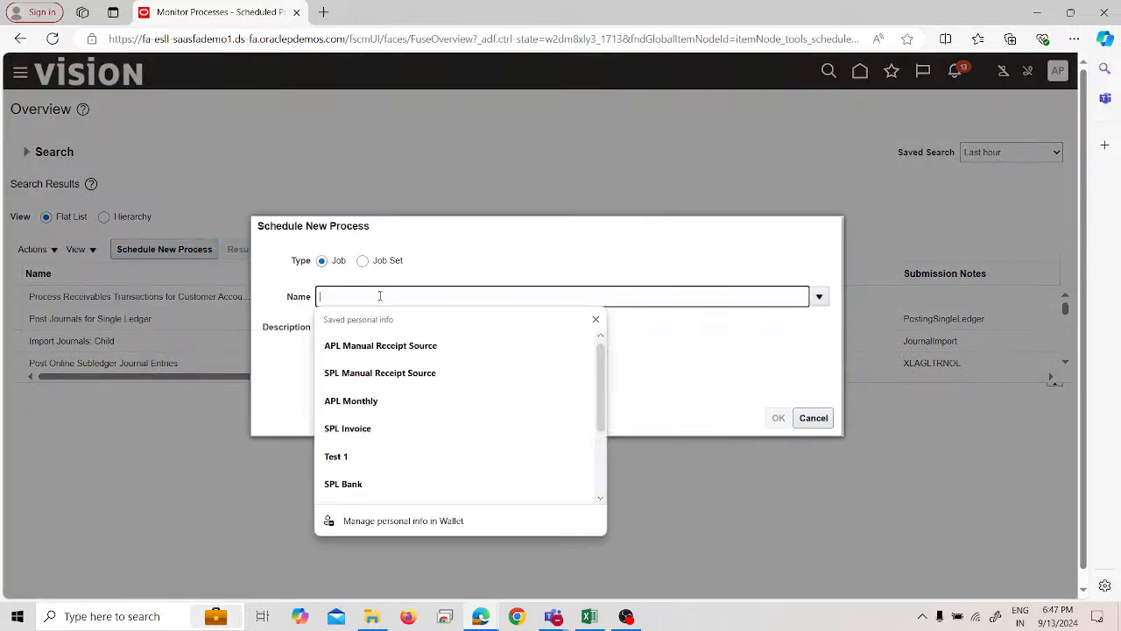
type("Ref")
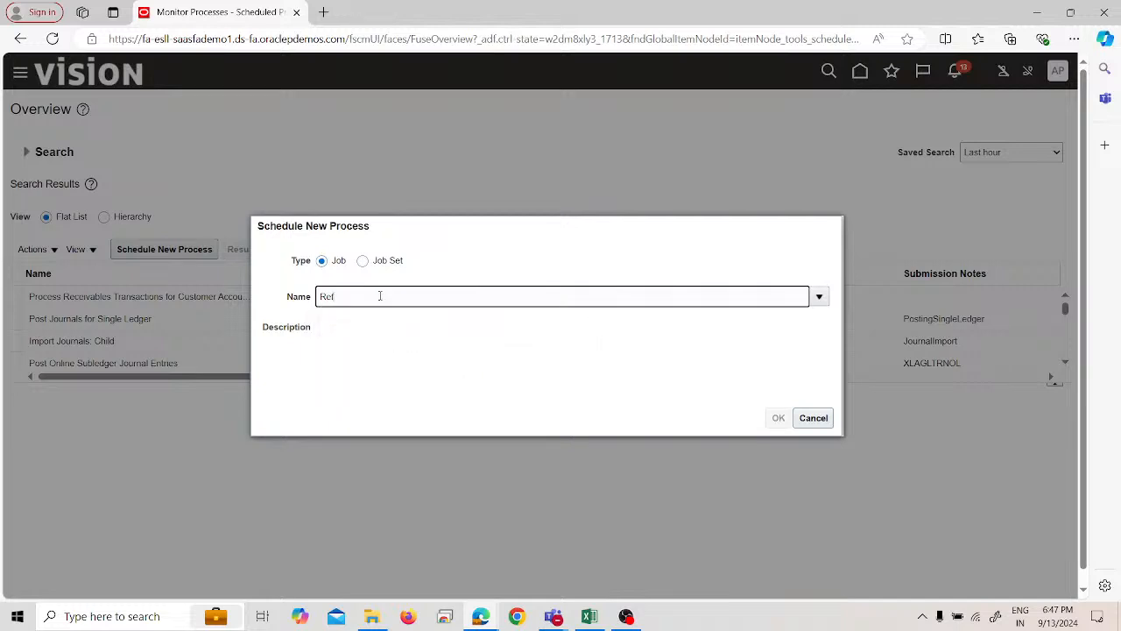
type("resh reco")
type("ivable")
key("Tab")
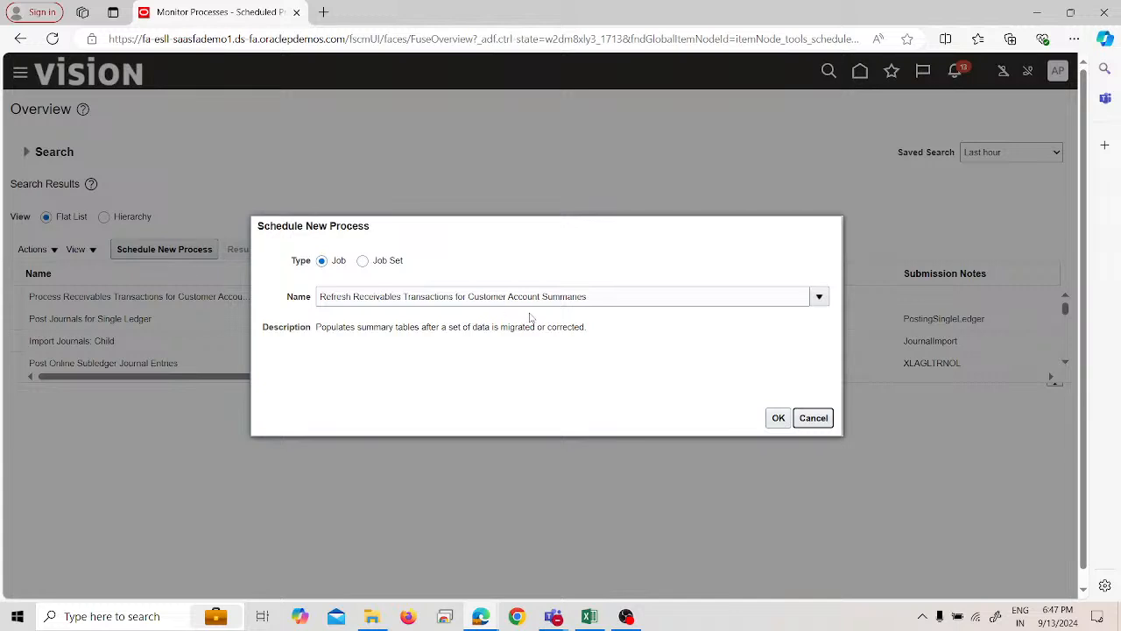
left_click(778, 418)
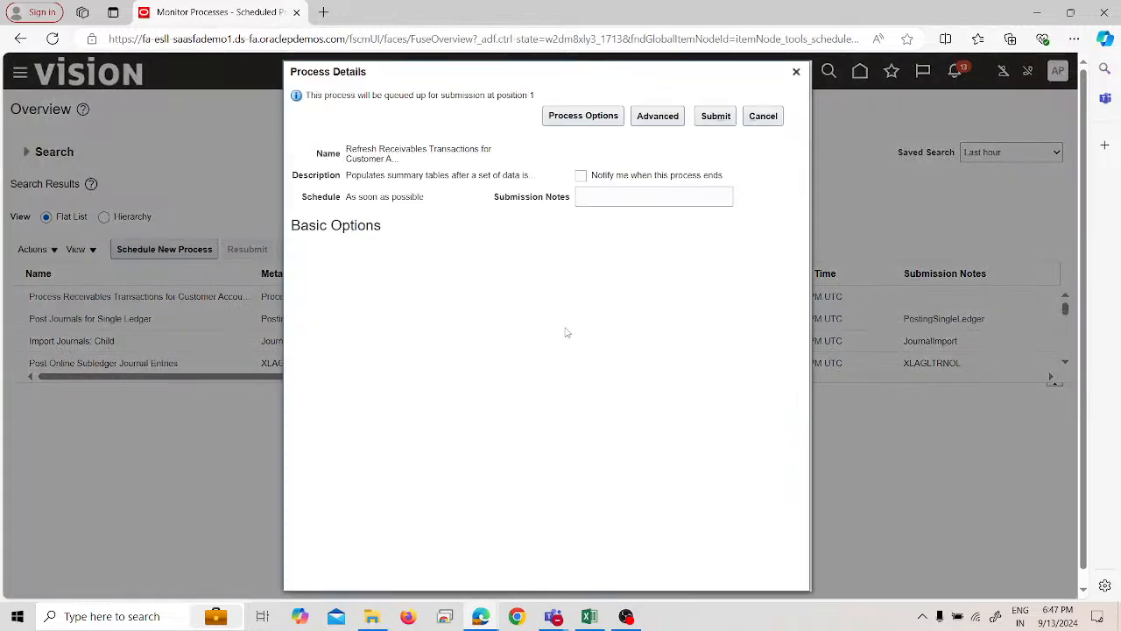
left_click(713, 117)
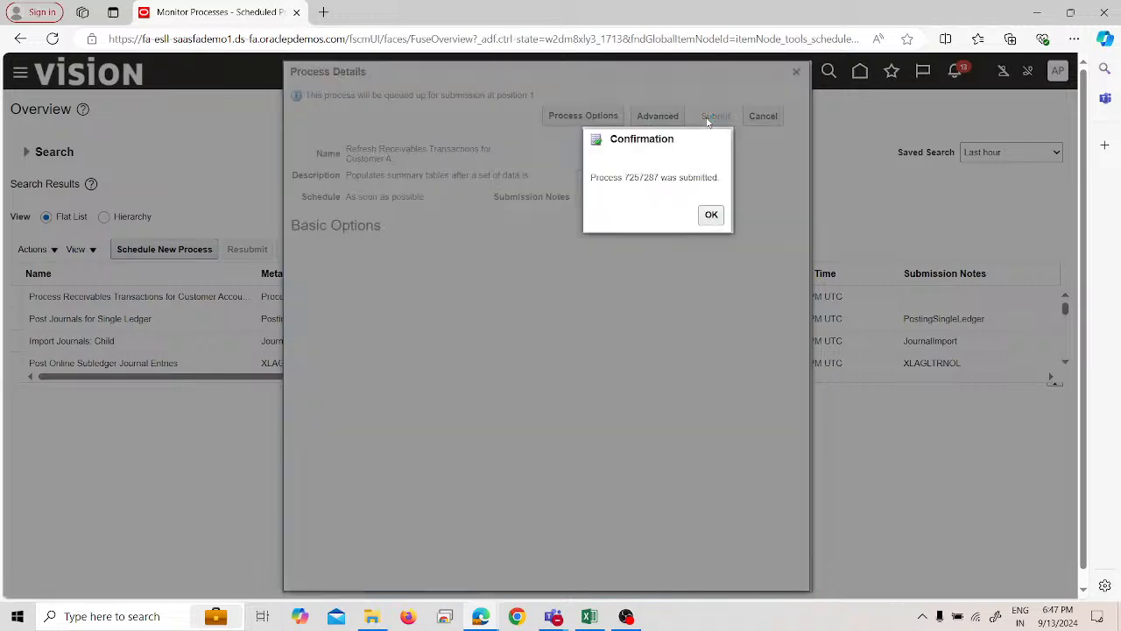
left_click(712, 215)
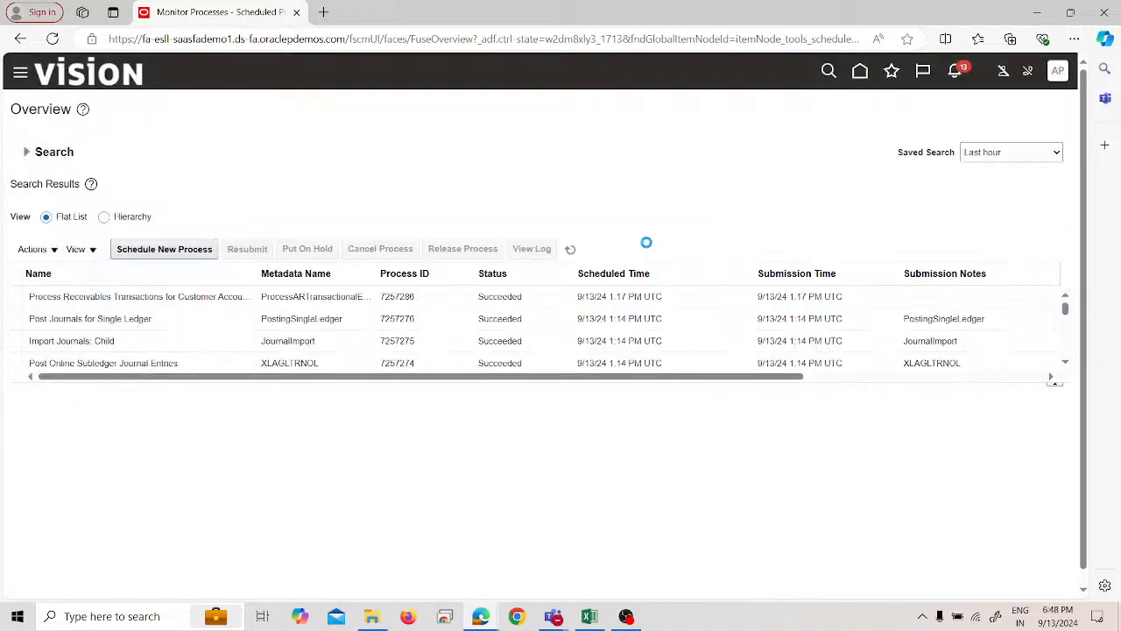
Step: Refresh the process list repeatedly to check the status of the submitted refresh job
left_click(574, 253)
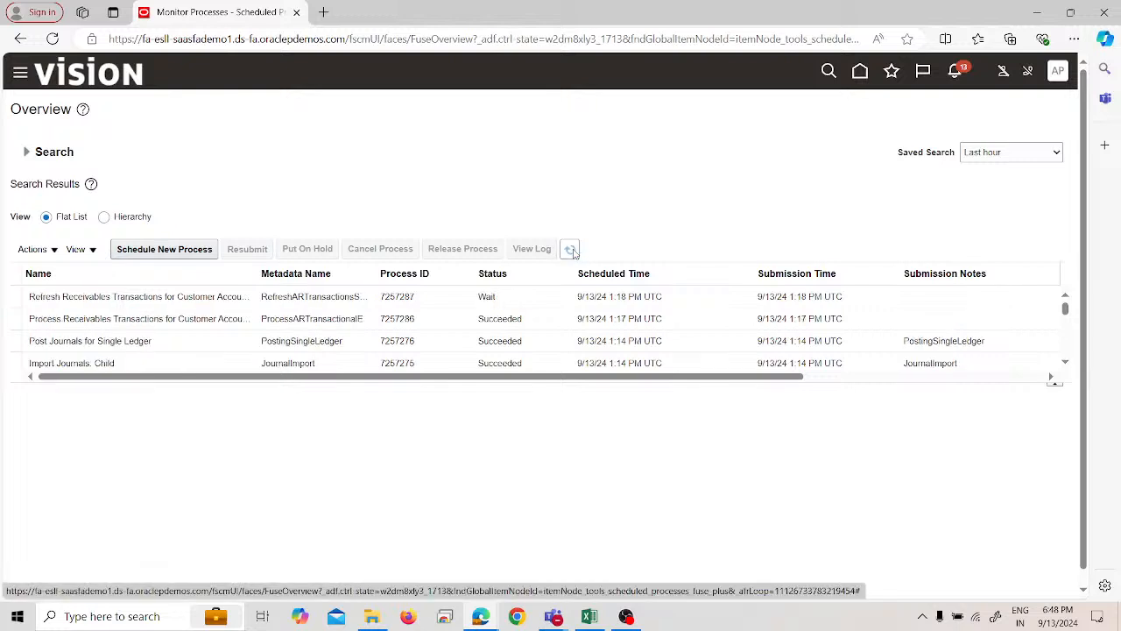
left_click(574, 252)
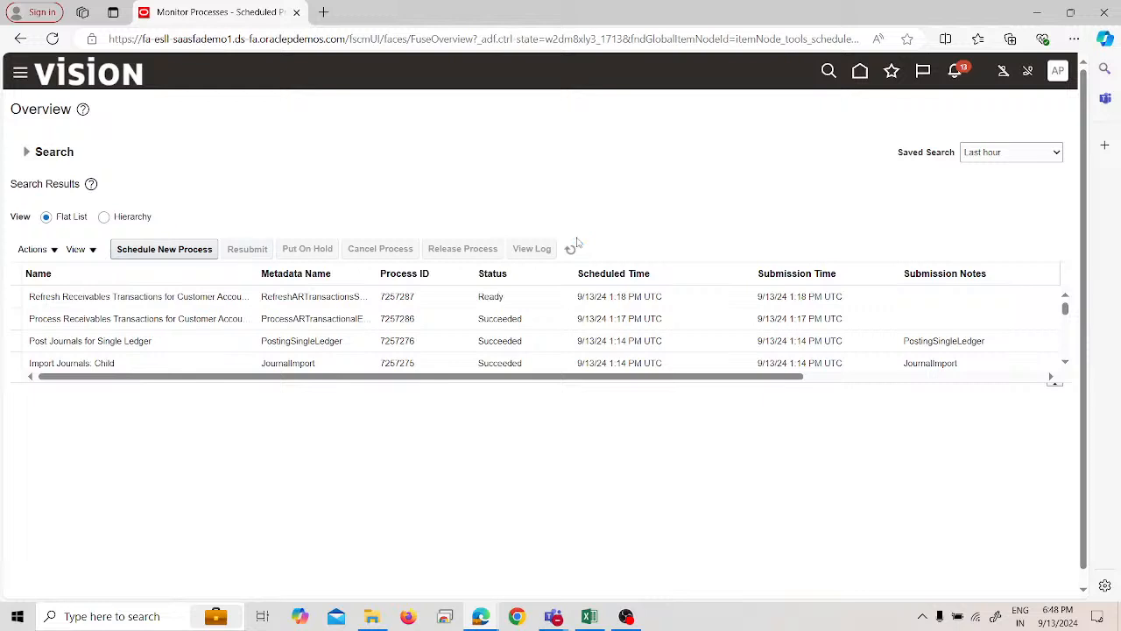
left_click(572, 249)
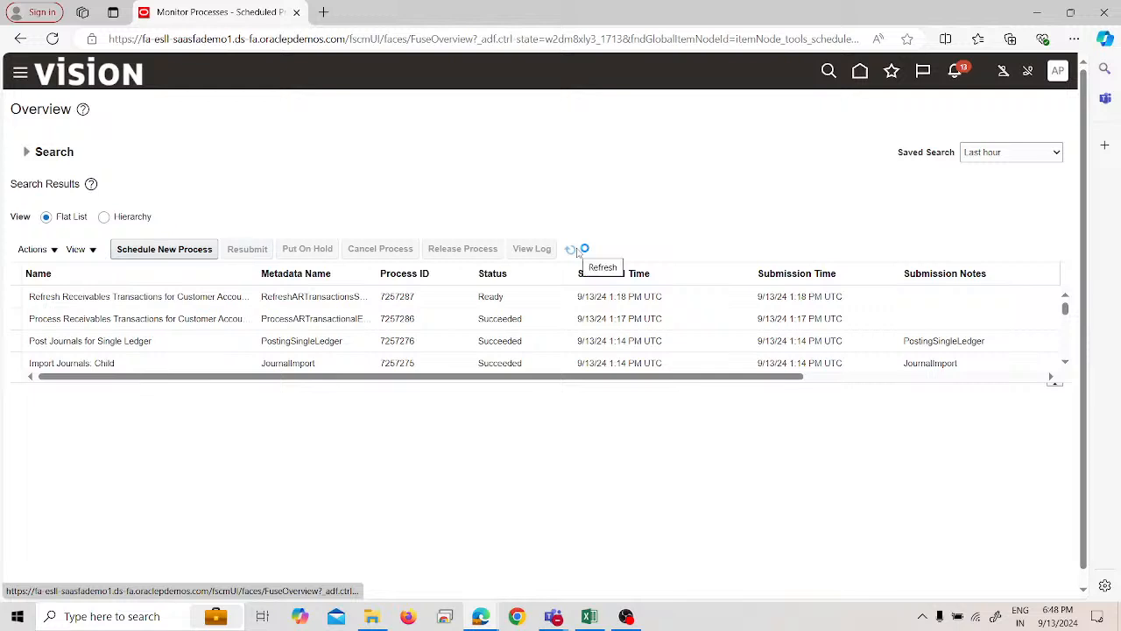
left_click(571, 249)
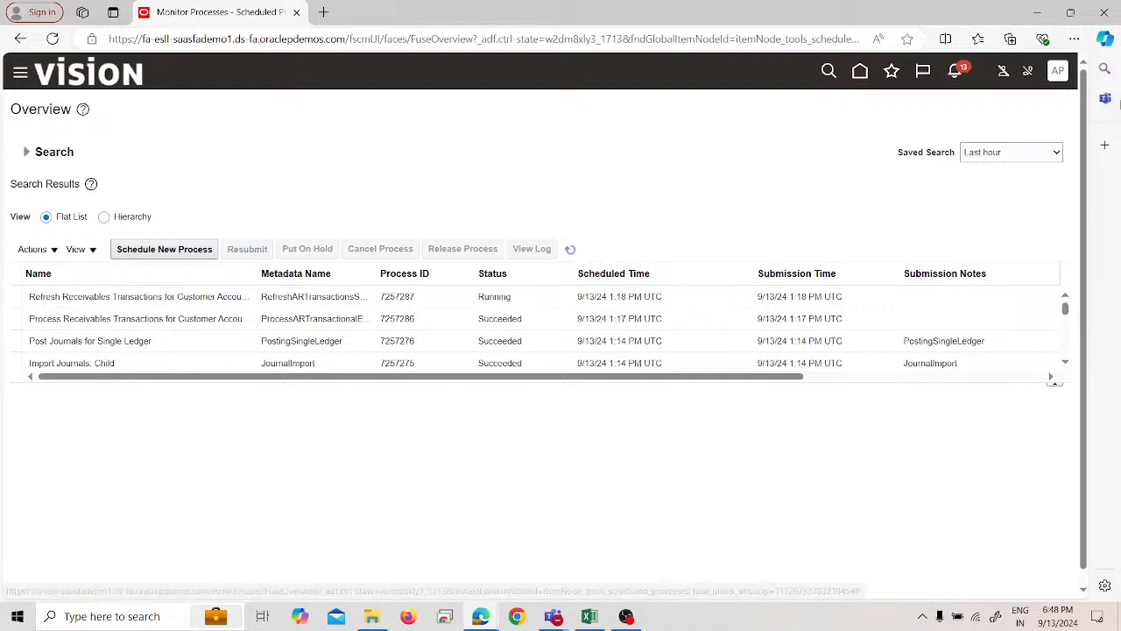
left_click(571, 251)
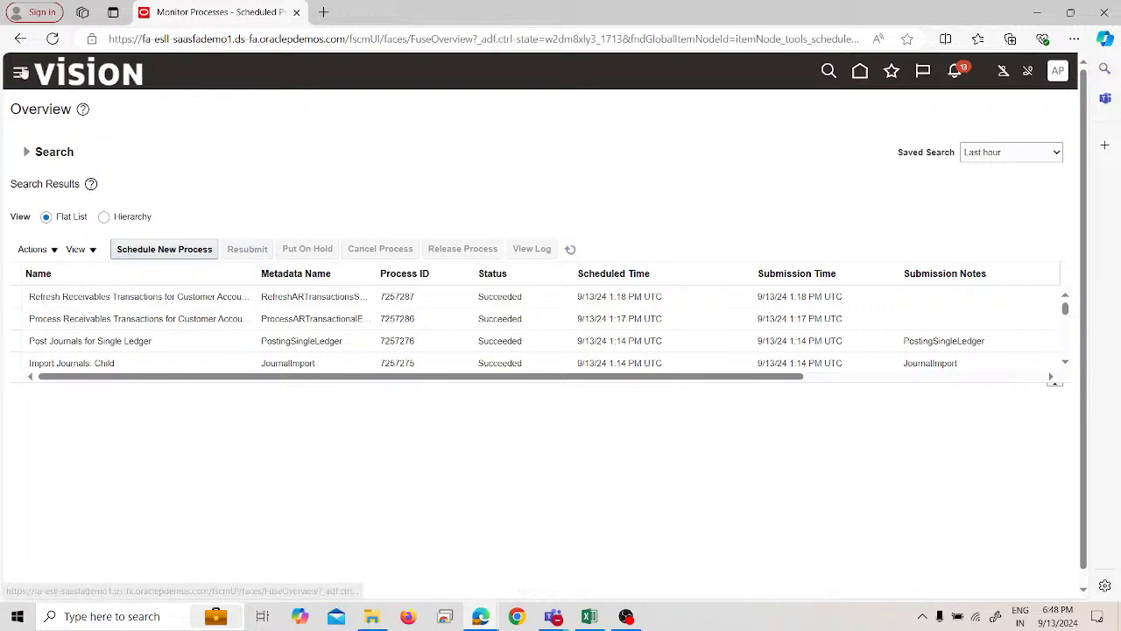
Step: Go to Accounts Receivable and open the Review Customer Account Details task
left_click(19, 72)
scroll(187, 260, "down", 3)
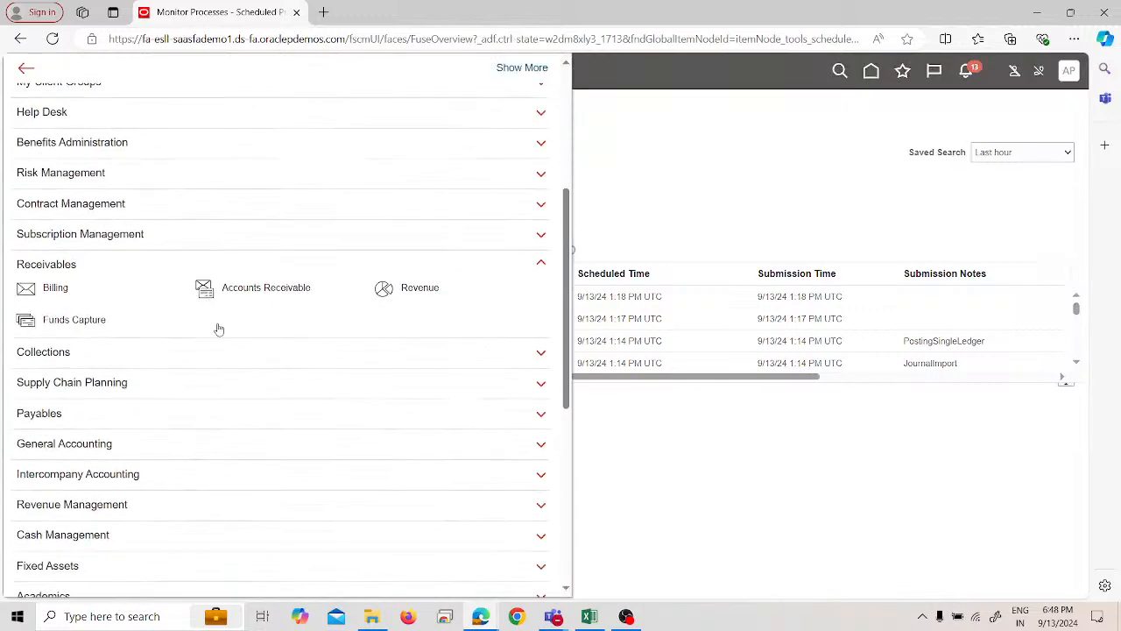
left_click(279, 288)
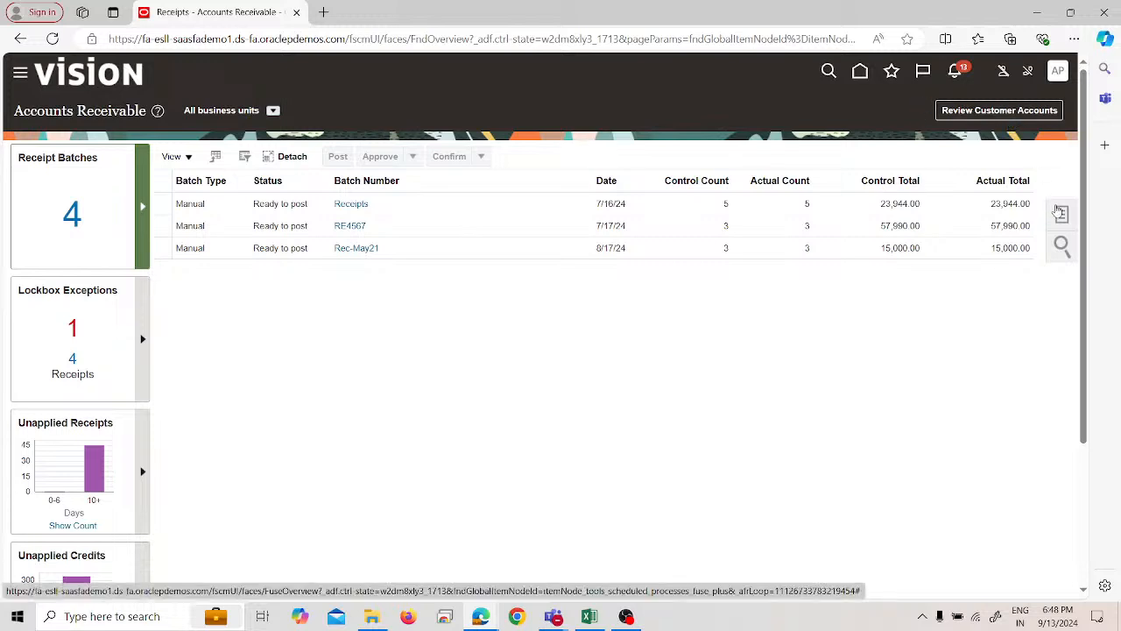
left_click(1060, 213)
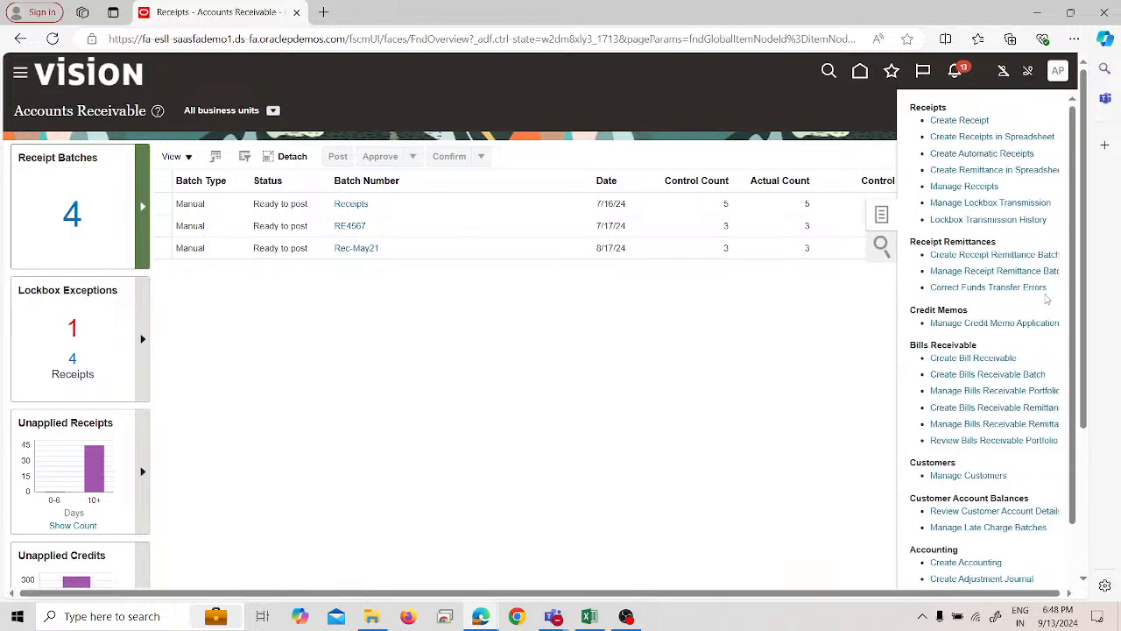
left_click(1033, 513)
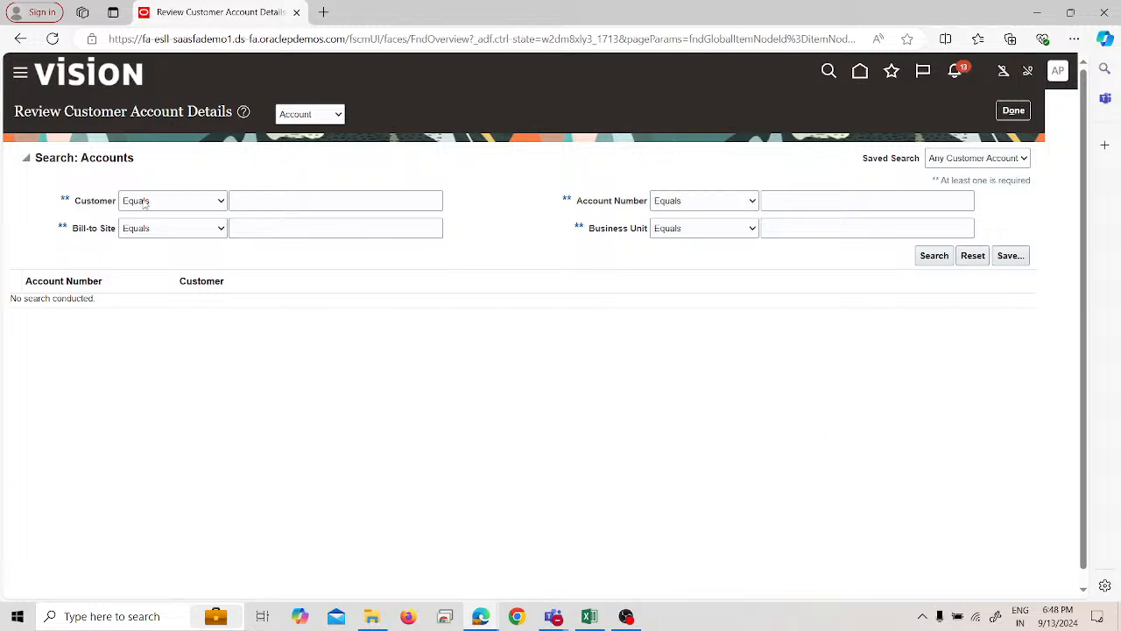
Step: Search the customer accounts with Business Unit set to contain APL US Business Unit
left_click(145, 203)
left_click(355, 331)
left_click(741, 231)
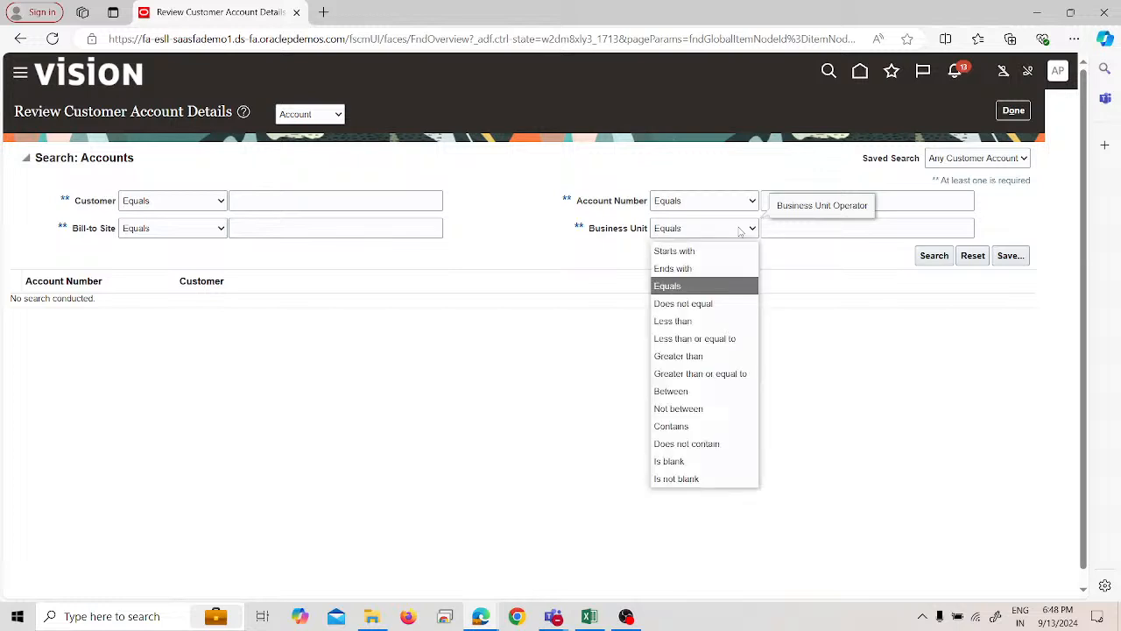
left_click(736, 426)
left_click(804, 232)
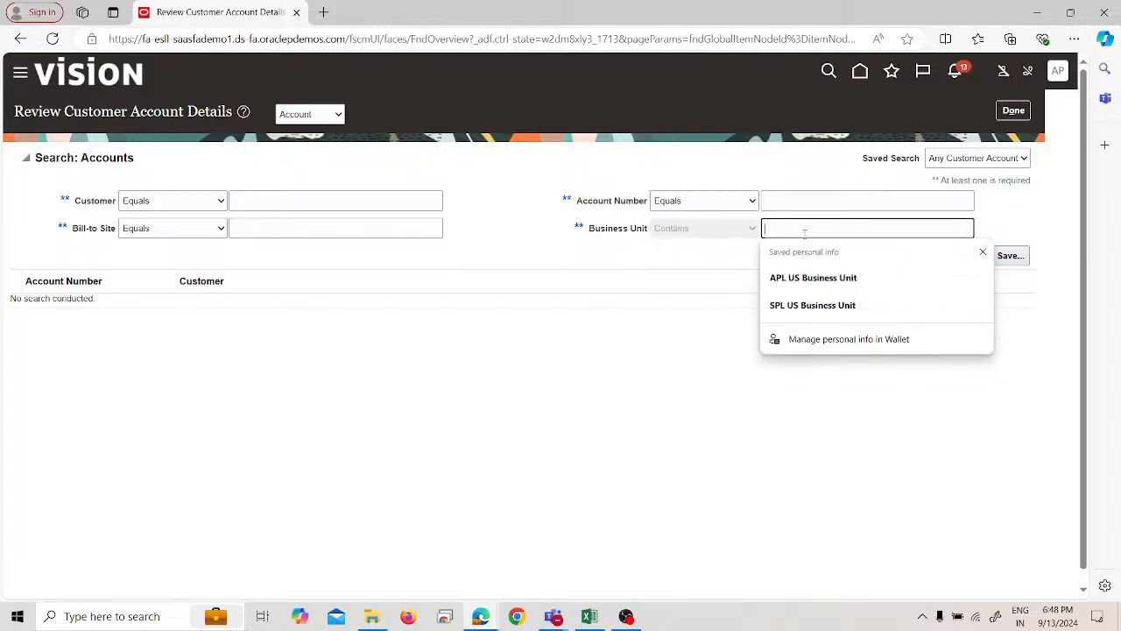
left_click(813, 305)
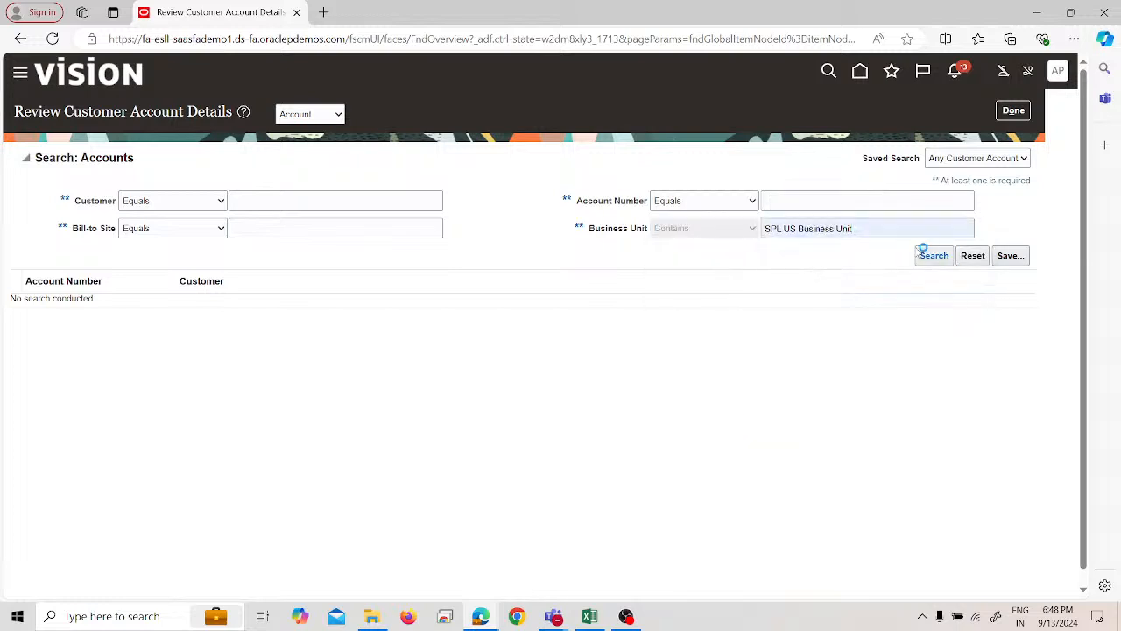
left_click(772, 233)
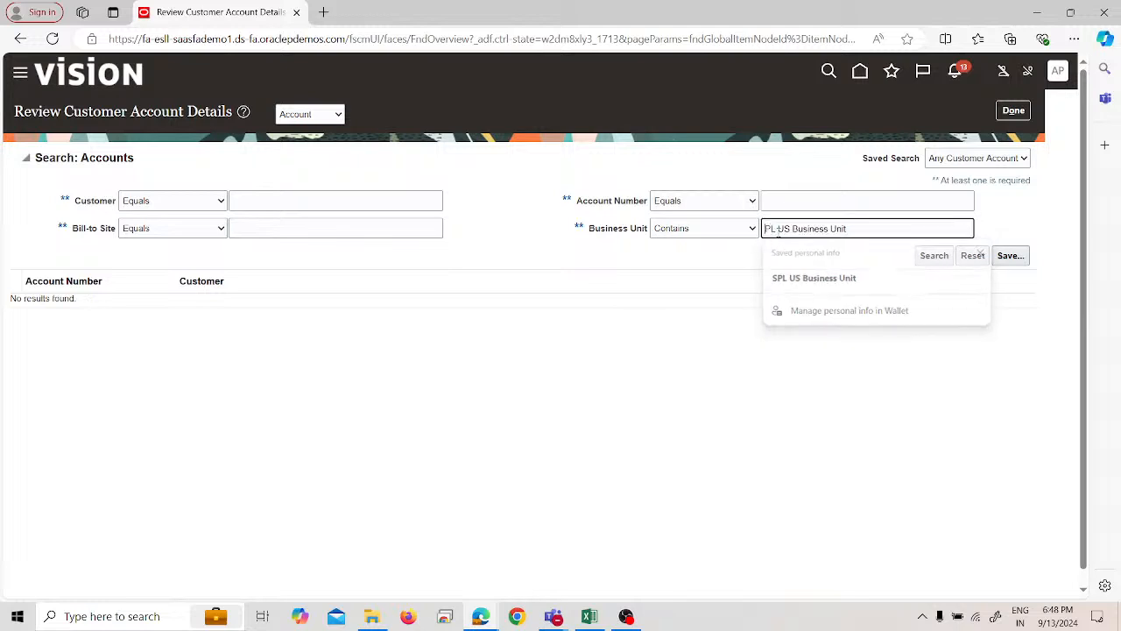
type("A")
key("Return")
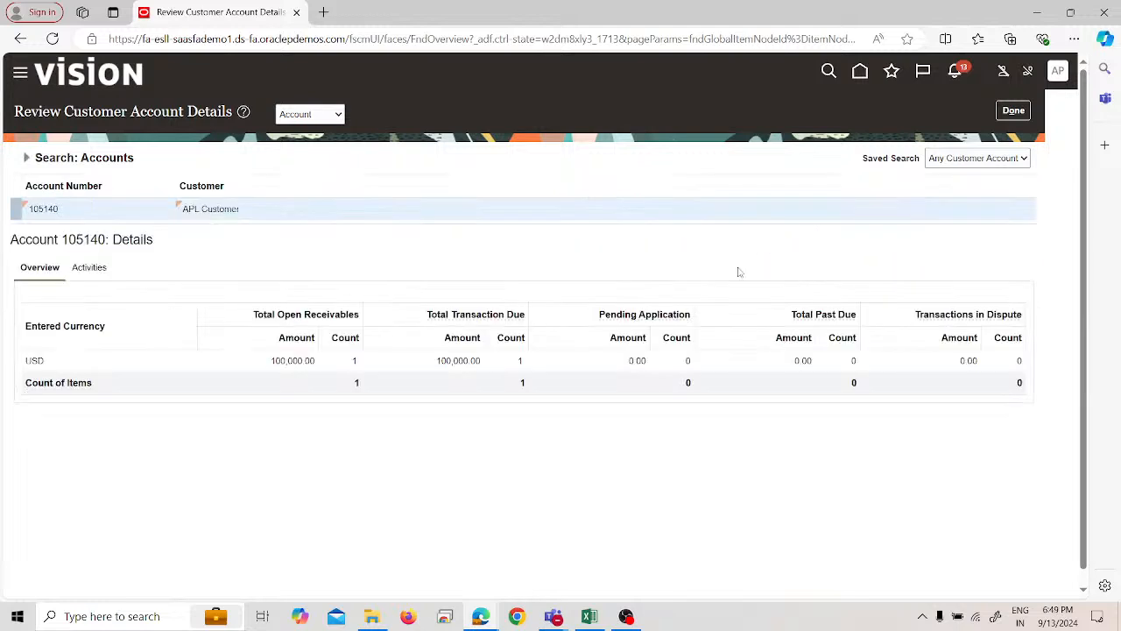
Step: Review the APL Customer account's activities with the view set to All, and finish the account review
left_click(98, 267)
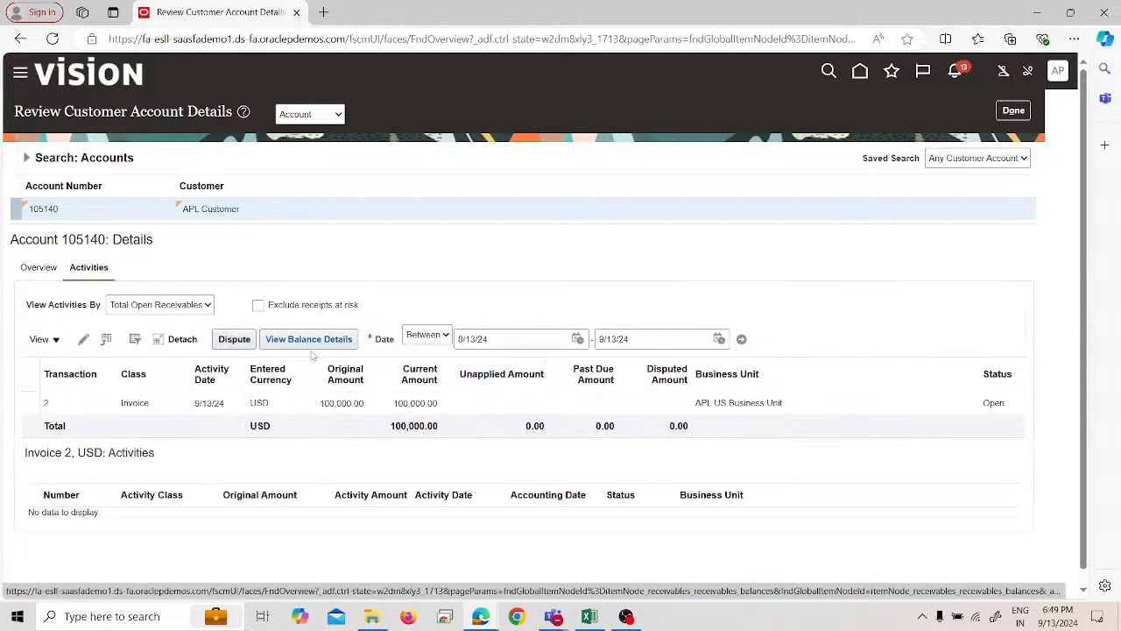
left_click(179, 305)
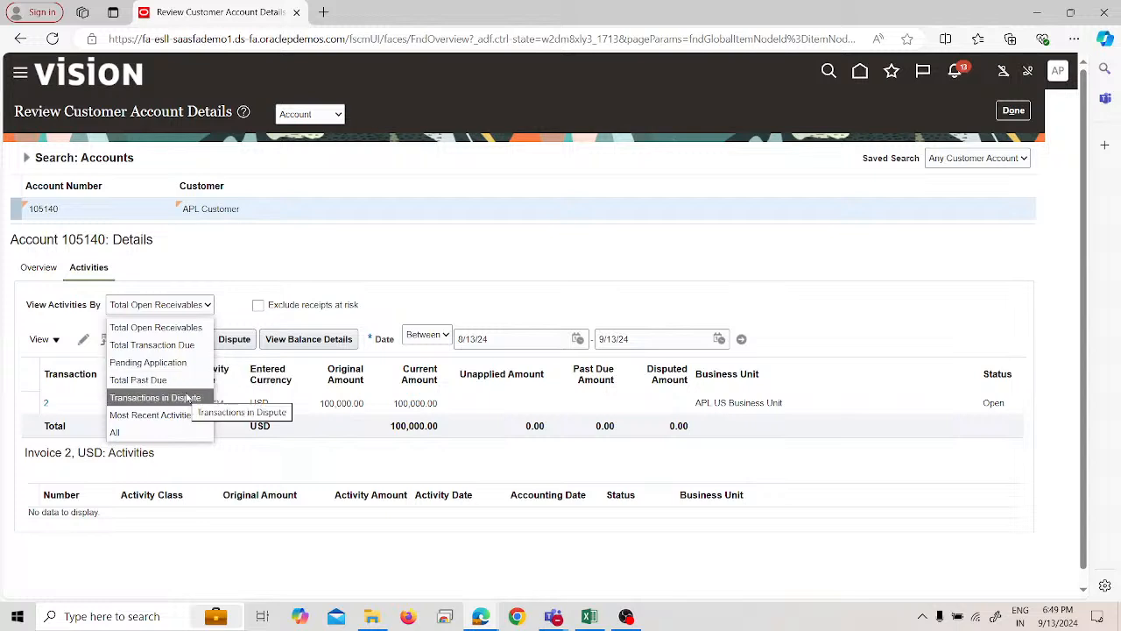
left_click(193, 431)
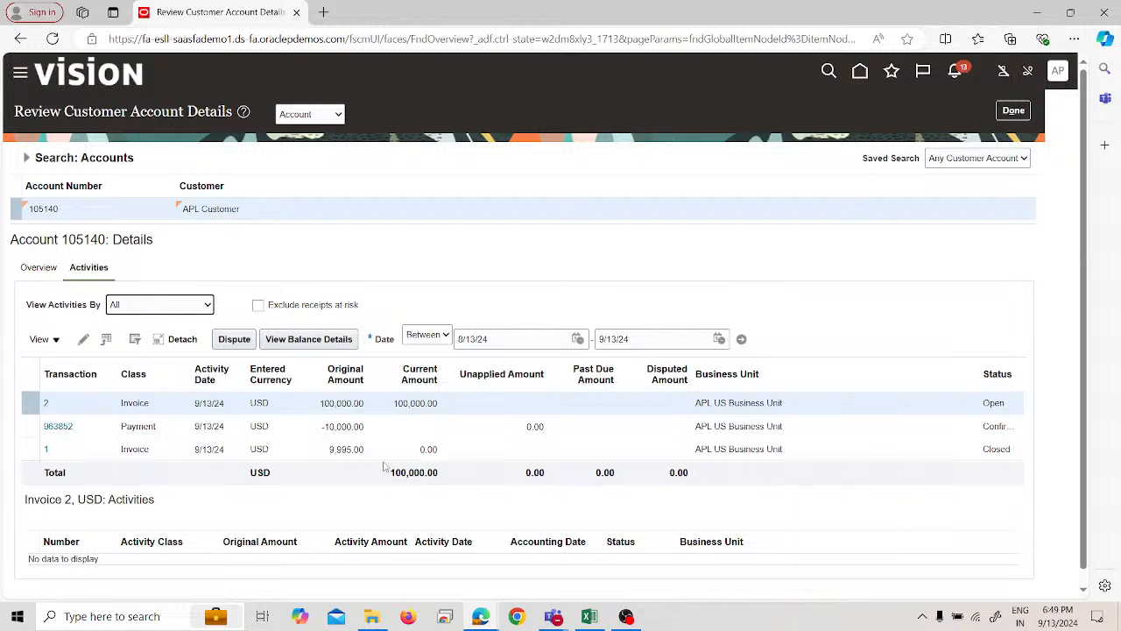
left_click(192, 308)
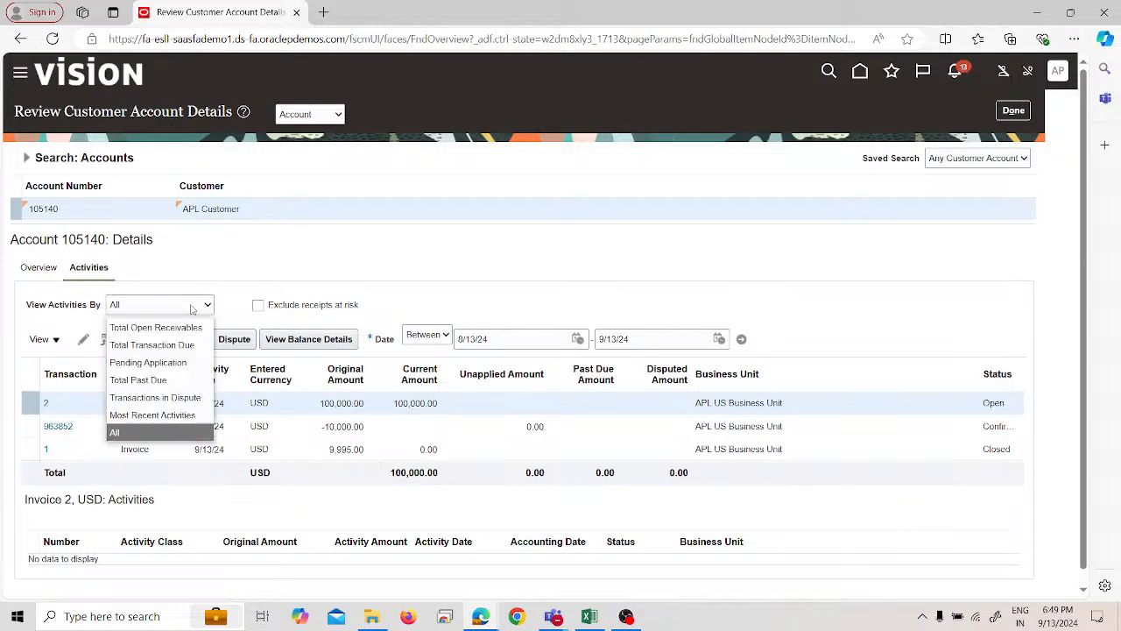
left_click(284, 263)
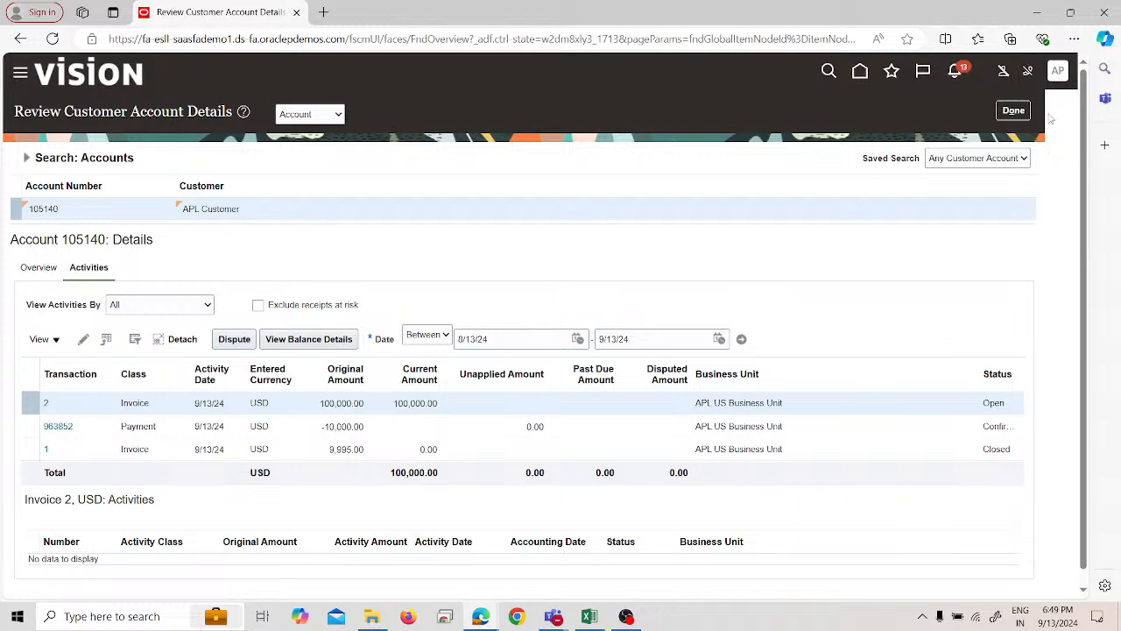
left_click(1016, 111)
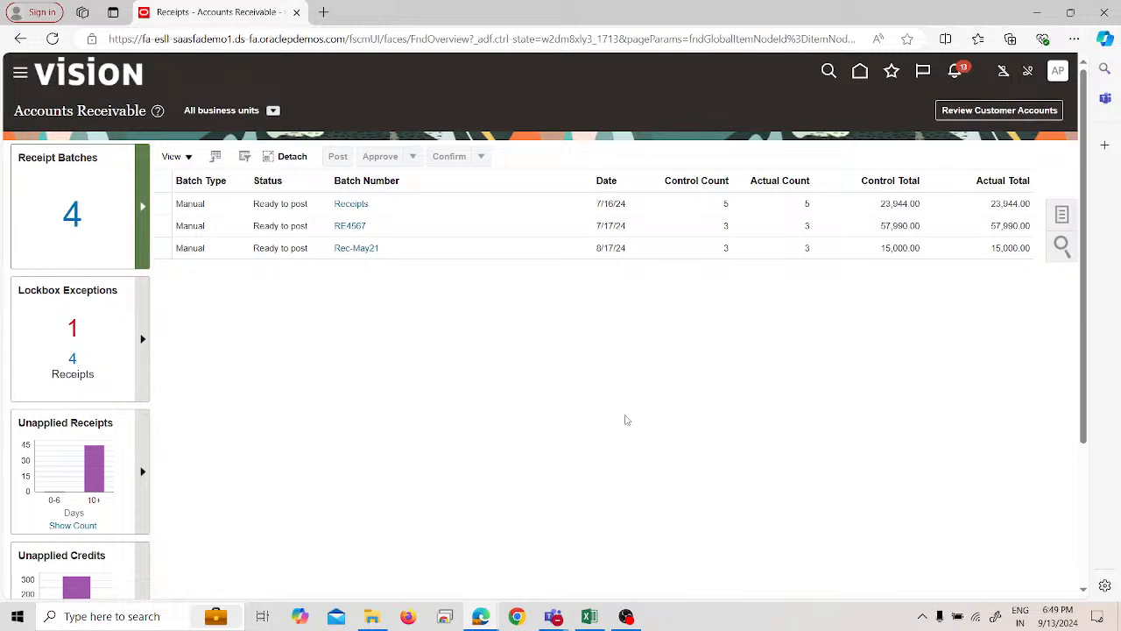
key("alt+Tab")
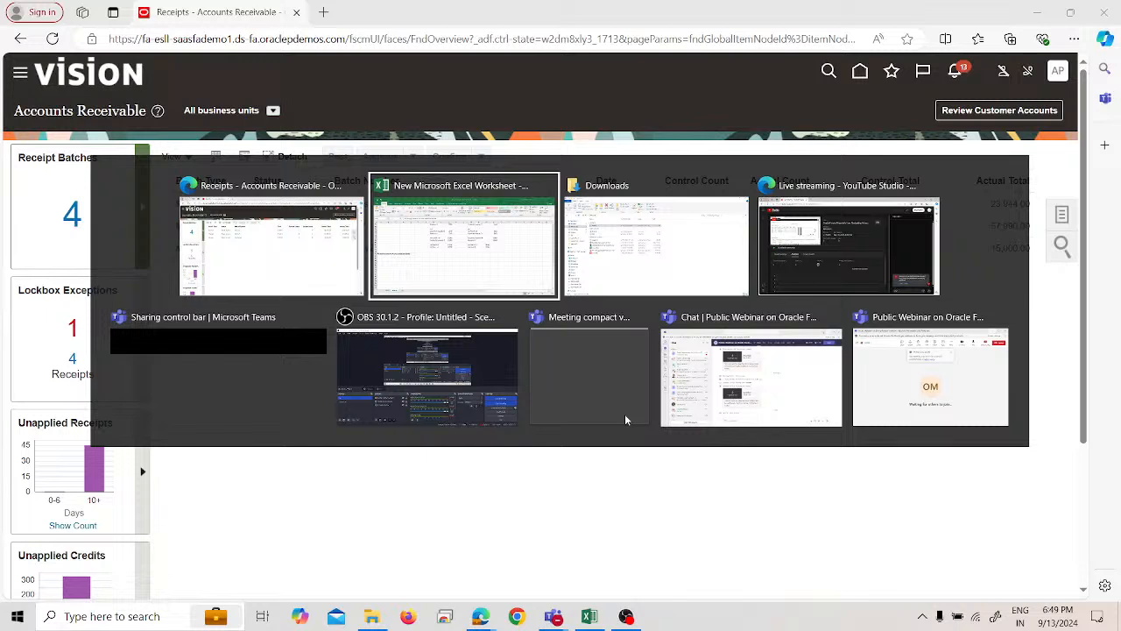
key("alt+Tab")
key("alt+Tab")
key("alt+Tab")
key("alt+Tab")
key("alt+Tab")
key("alt+Tab")
key("alt+Tab")
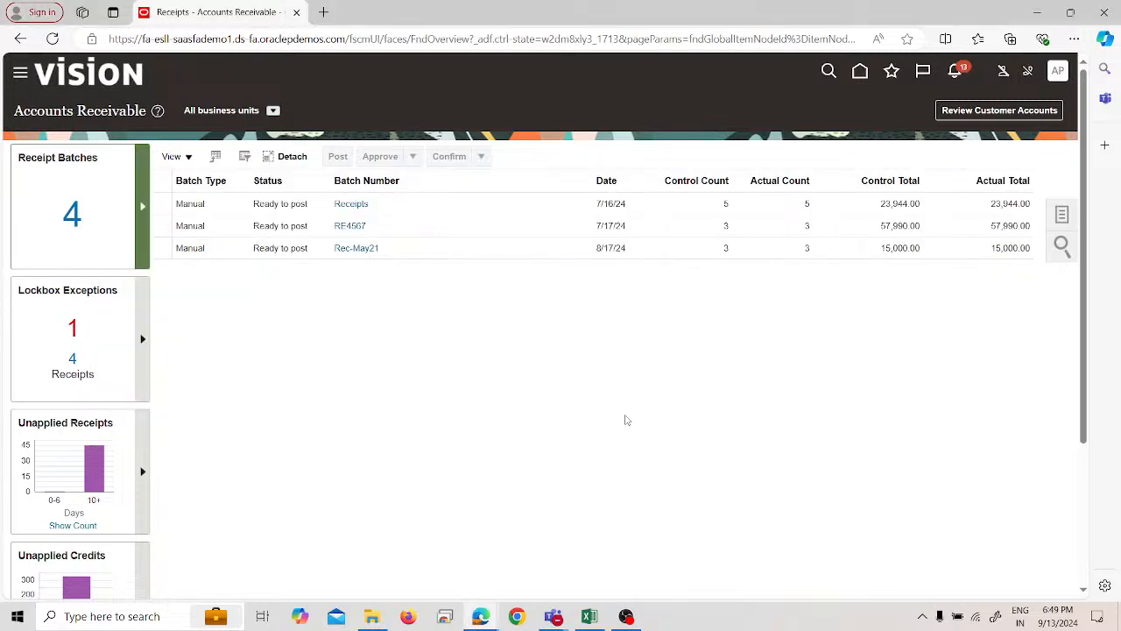
key("alt+Tab")
key("alt+Tab")
key("alt+Tab")
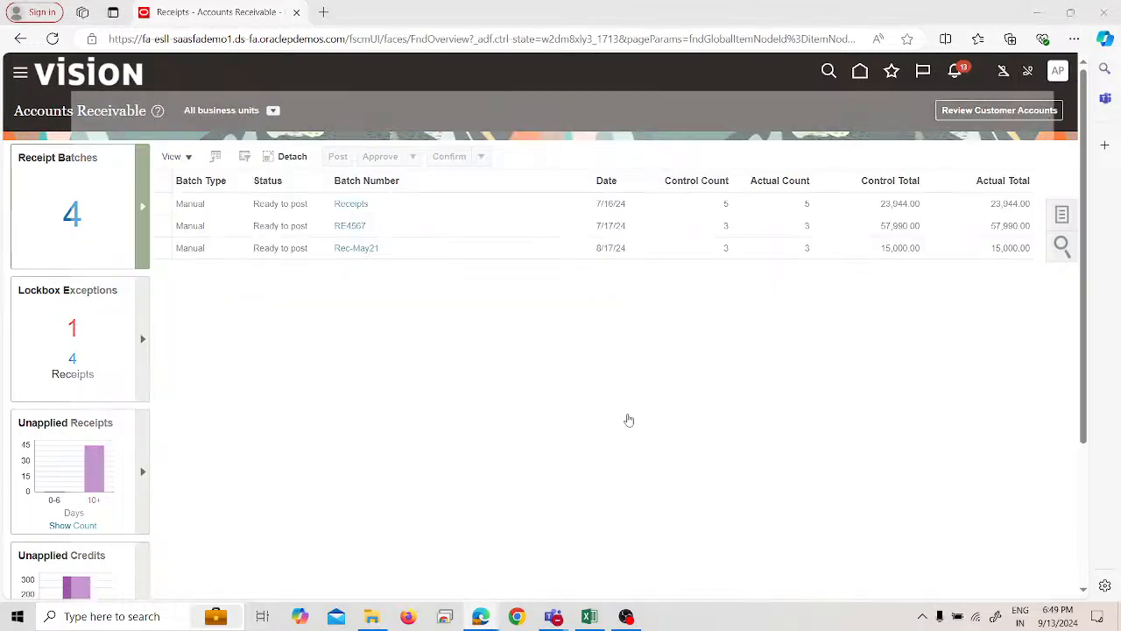